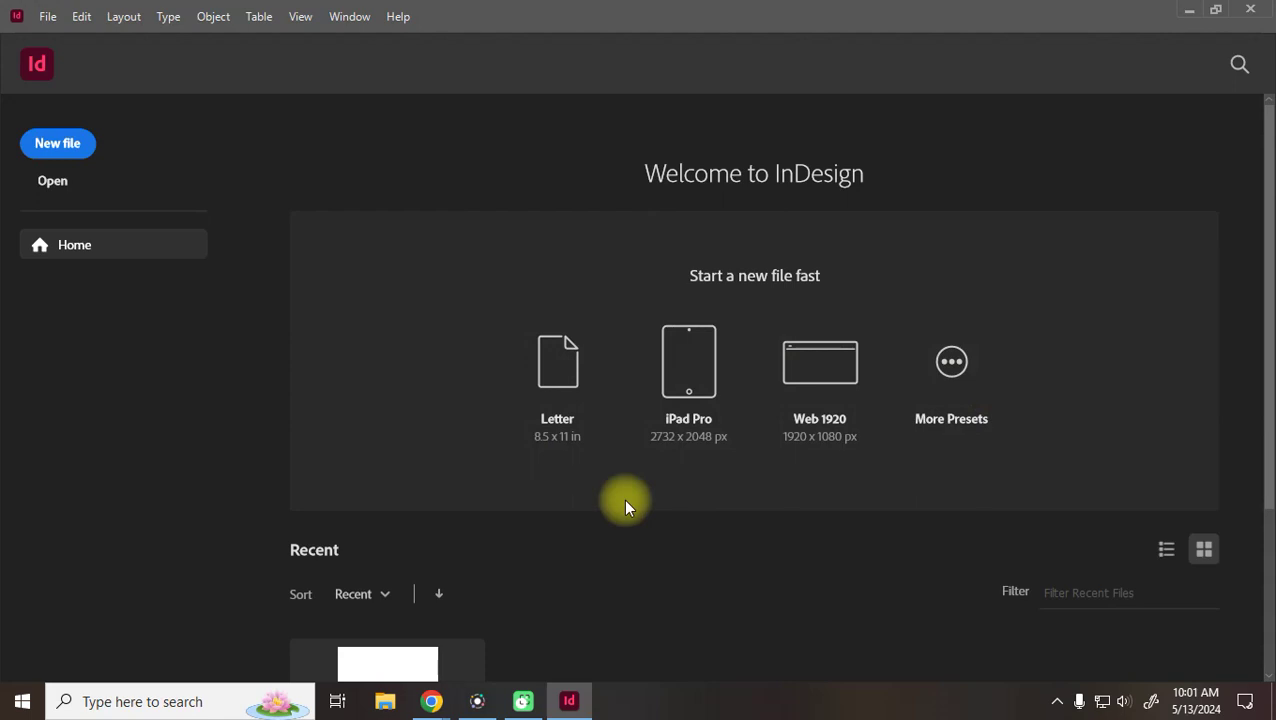
Show the recent files on the home screen as a detailed list instead of thumbnails
scroll(653, 508, "down", 3)
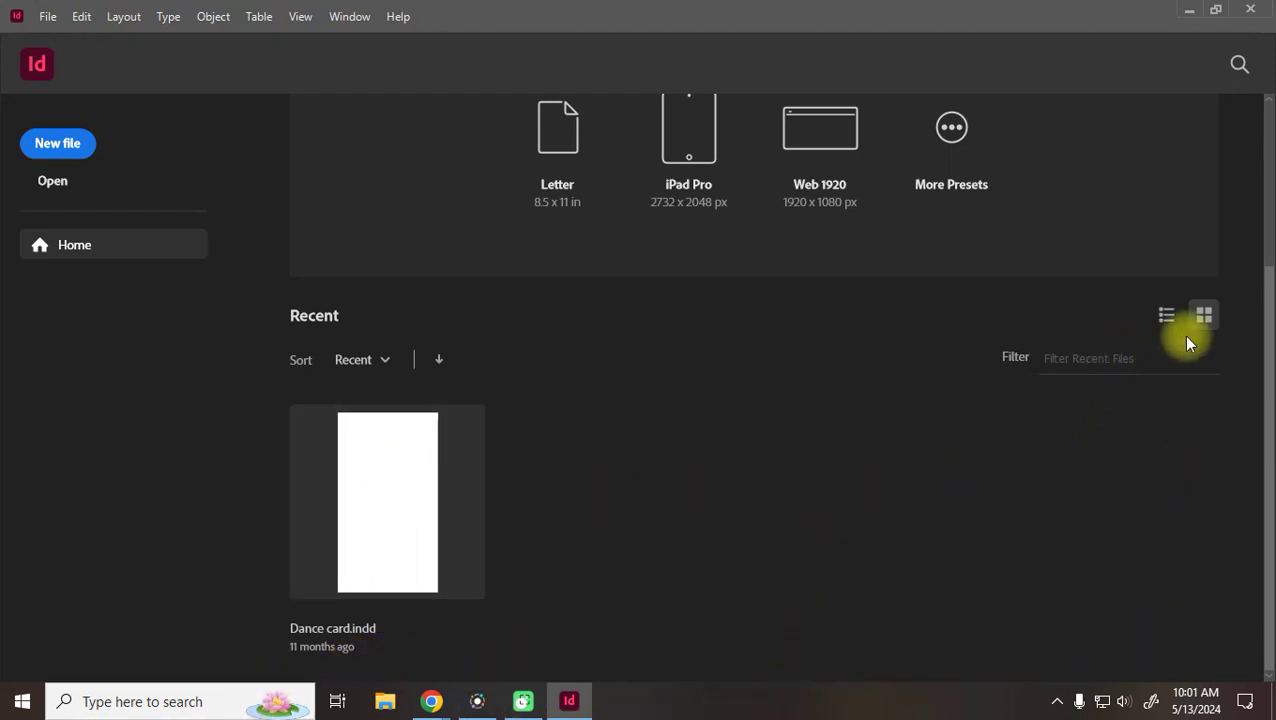
left_click(1166, 318)
scroll(780, 540, "down", 1)
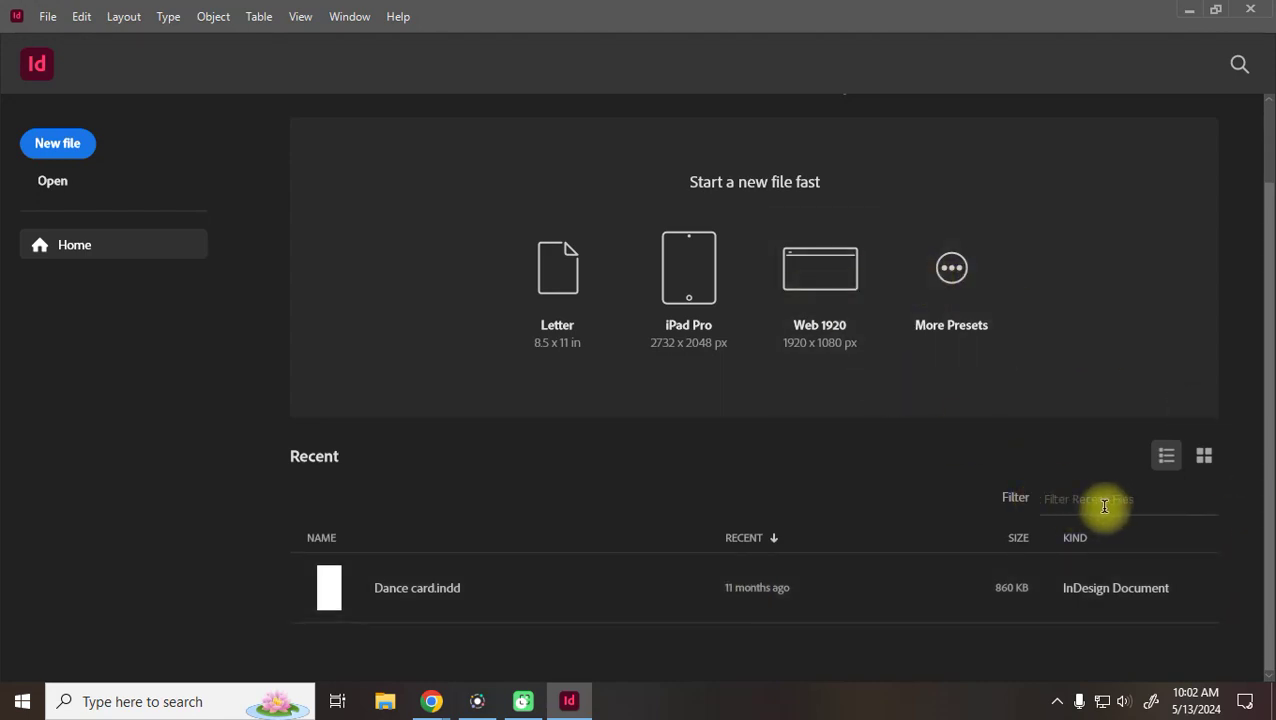
left_click(47, 17)
mouse_move(110, 22)
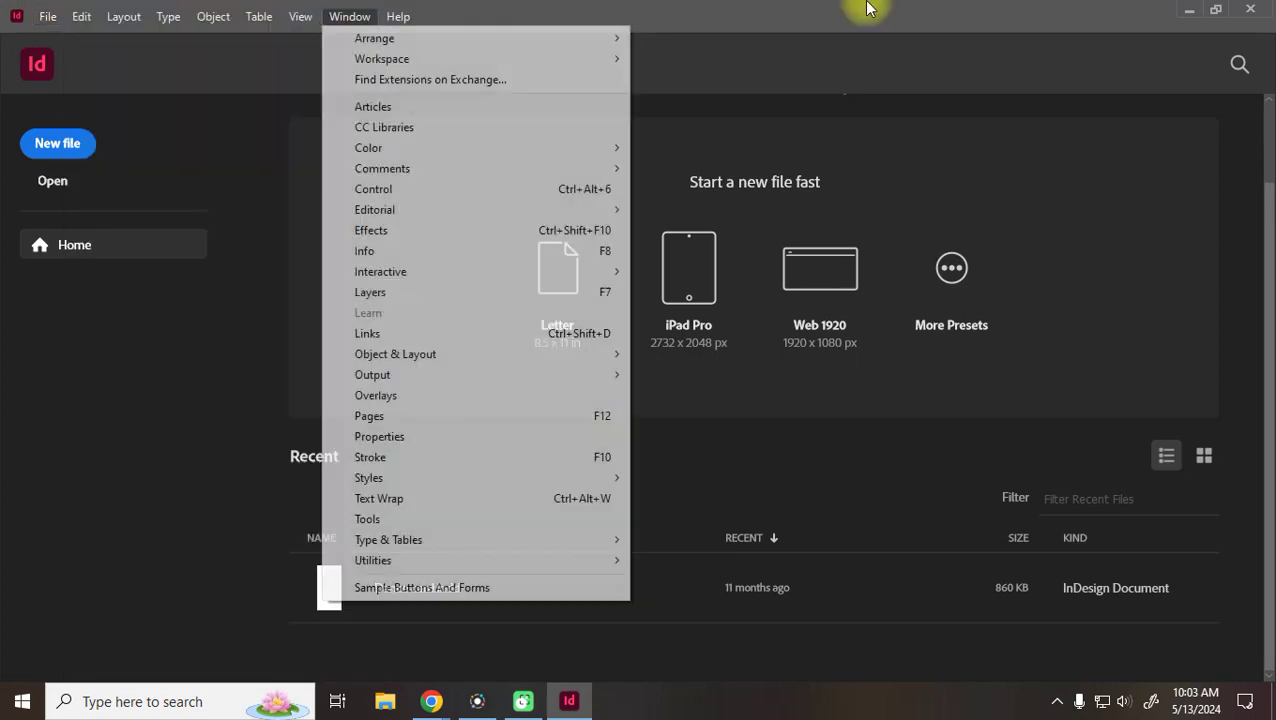
left_click(730, 12)
Switch to Chrome and enter "a4 to a1" as the search text in the empty new tab
mouse_move(432, 690)
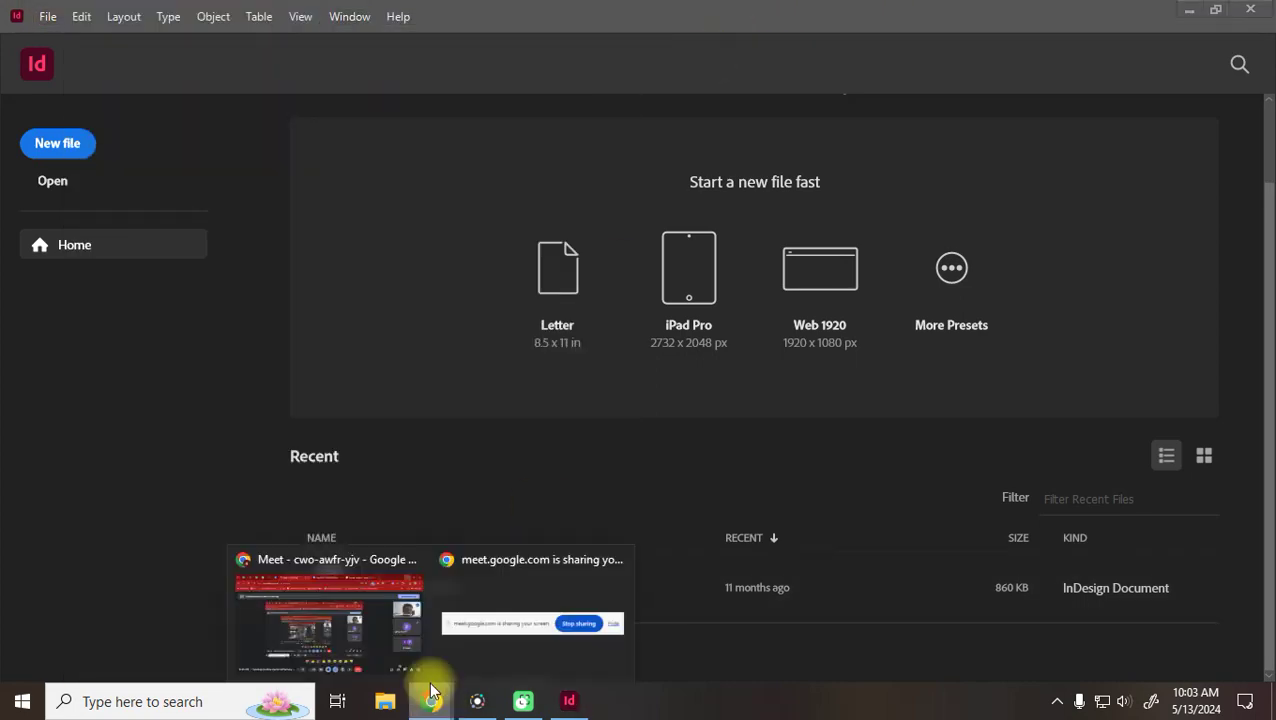
left_click(342, 590)
left_click(984, 12)
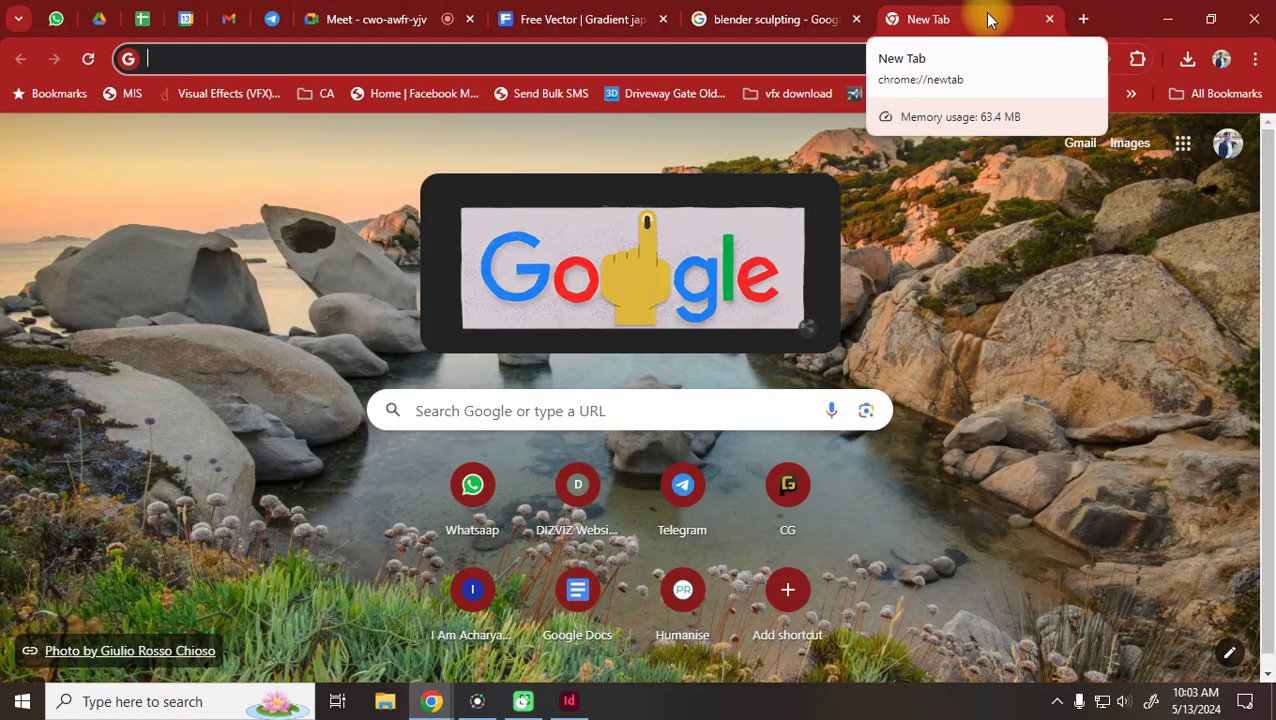
type("a")
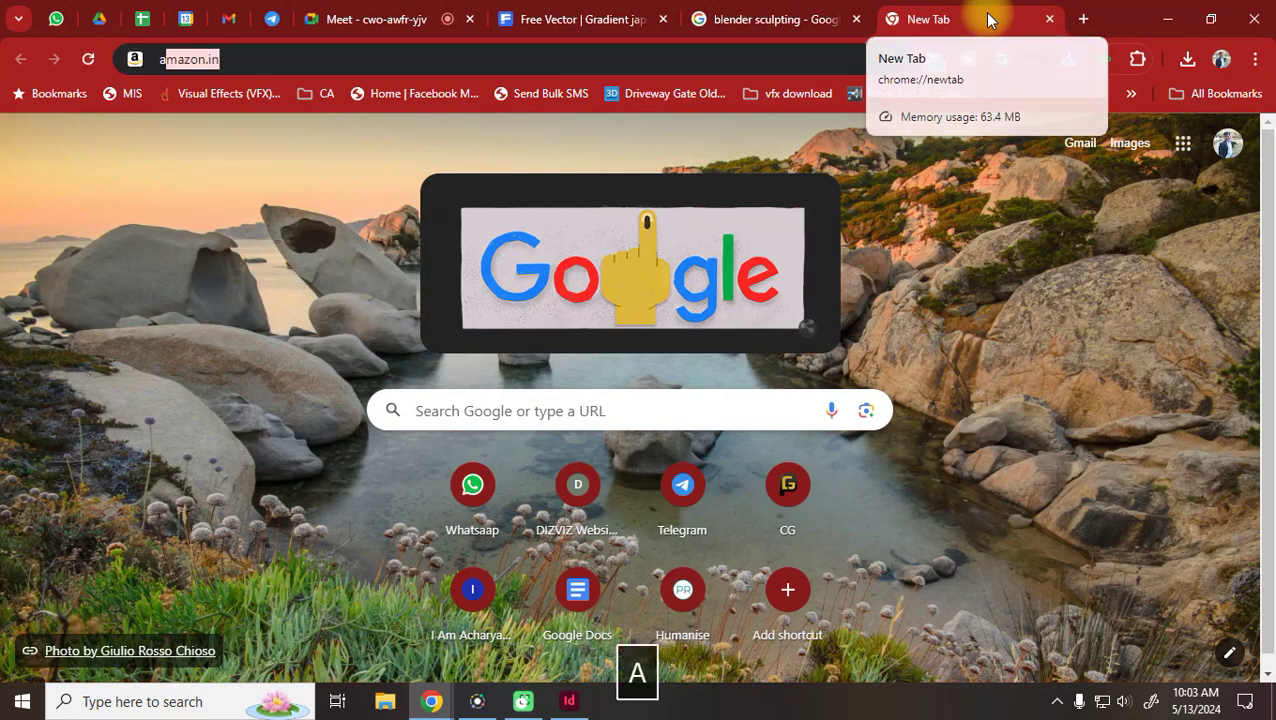
type("4 to a1")
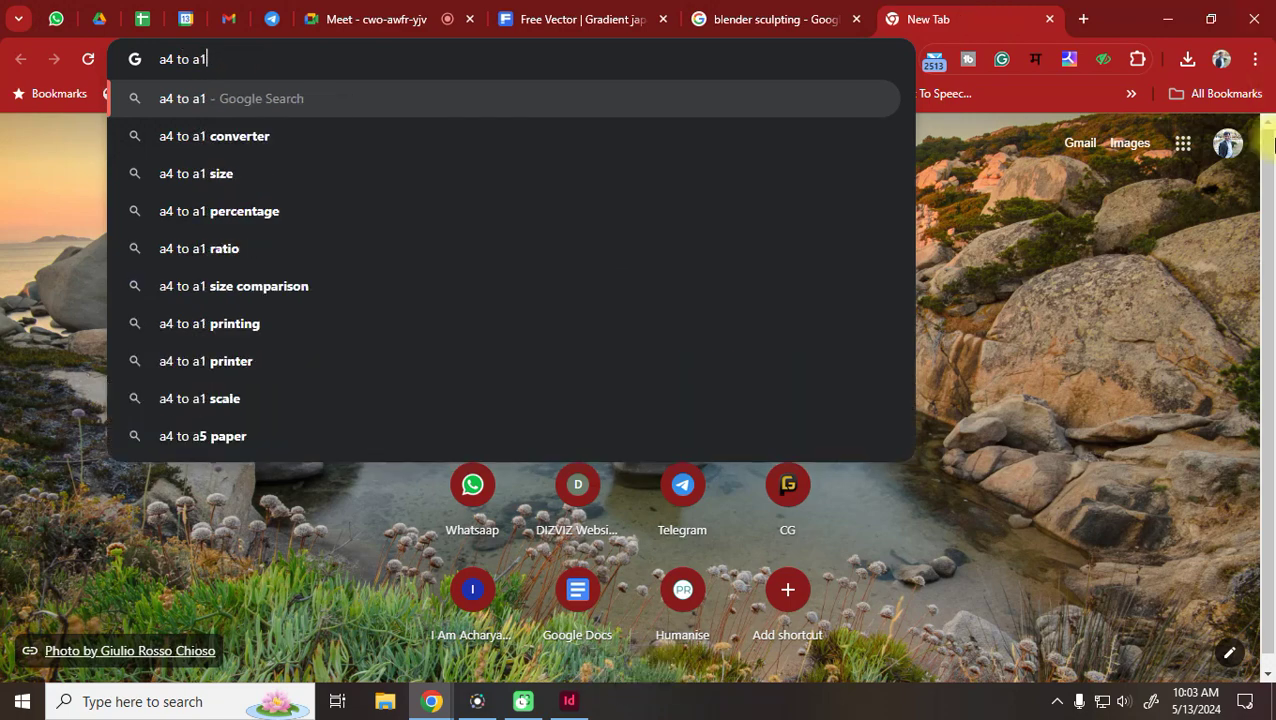
Set the system speaker volume to 68 and return to the new browser tab
left_click(1128, 703)
mouse_move(1125, 660)
left_mouse_down()
mouse_move(1166, 660)
mouse_move(1149, 668)
left_mouse_up()
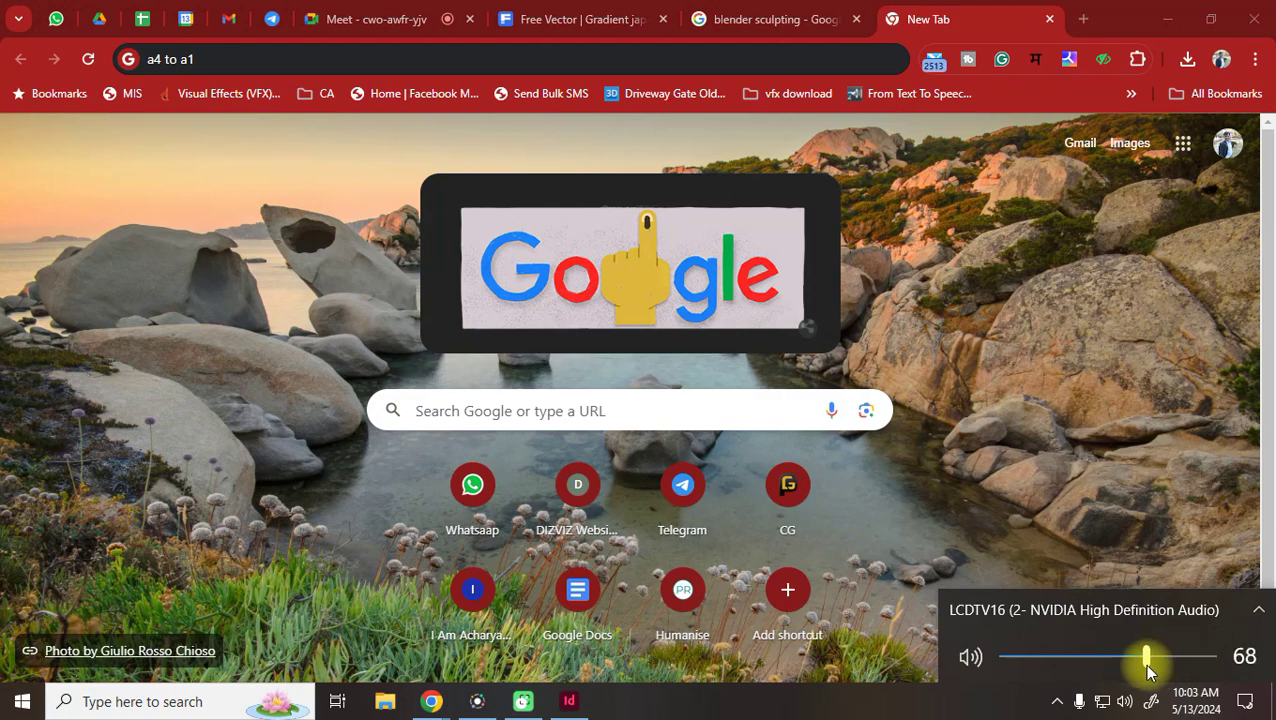
left_click(919, 20)
Run the "a4 to a1" search and open a larger view of Adobe's A-series paper size diagram
left_click(262, 58)
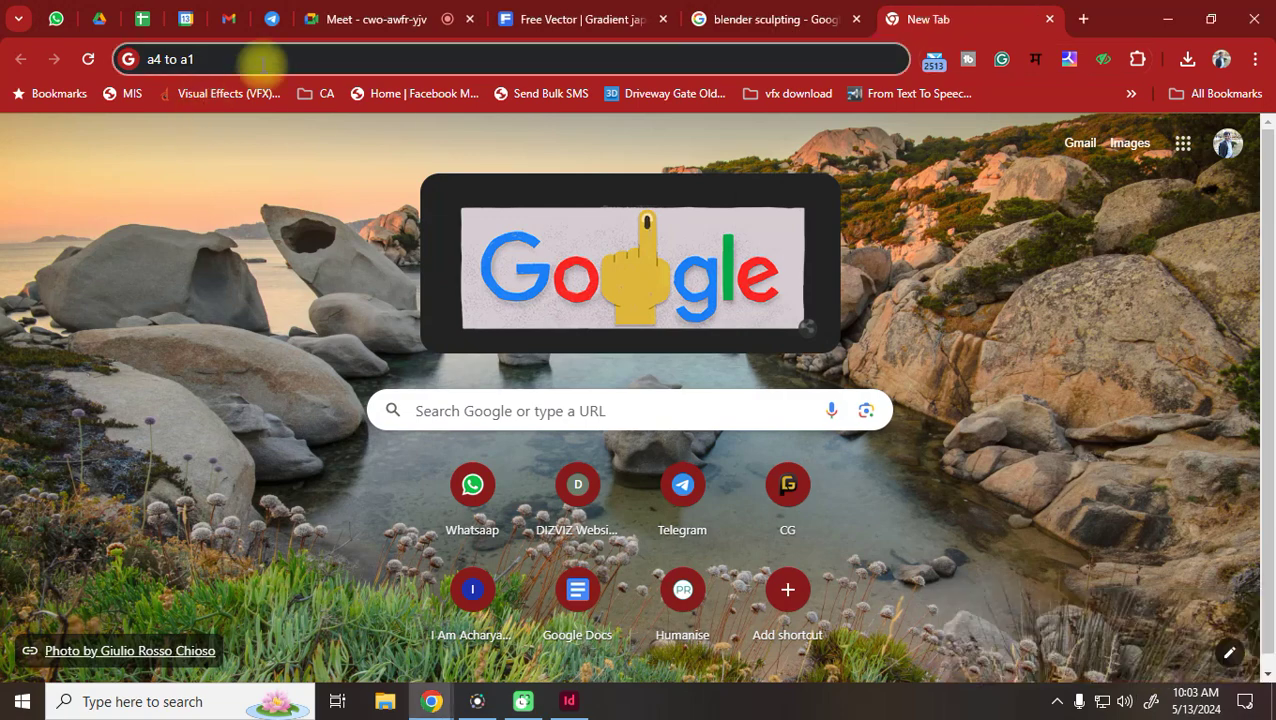
key("Return")
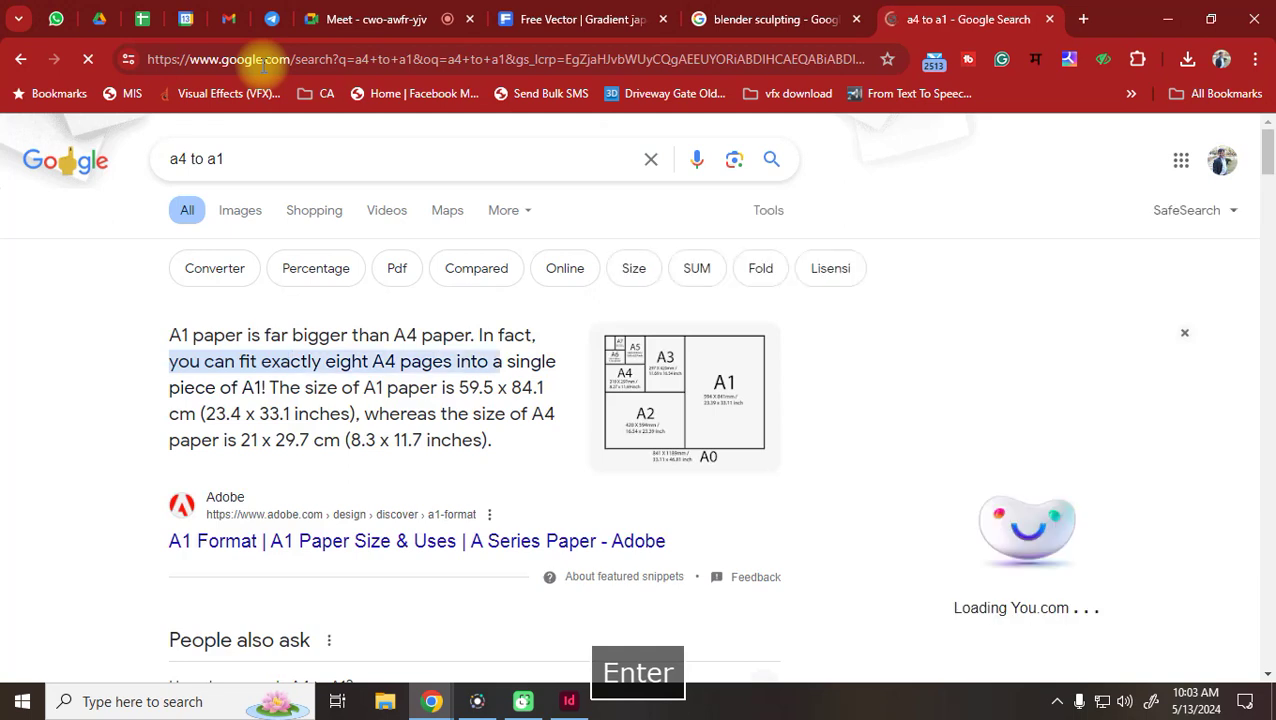
scroll(623, 387, "down", 2)
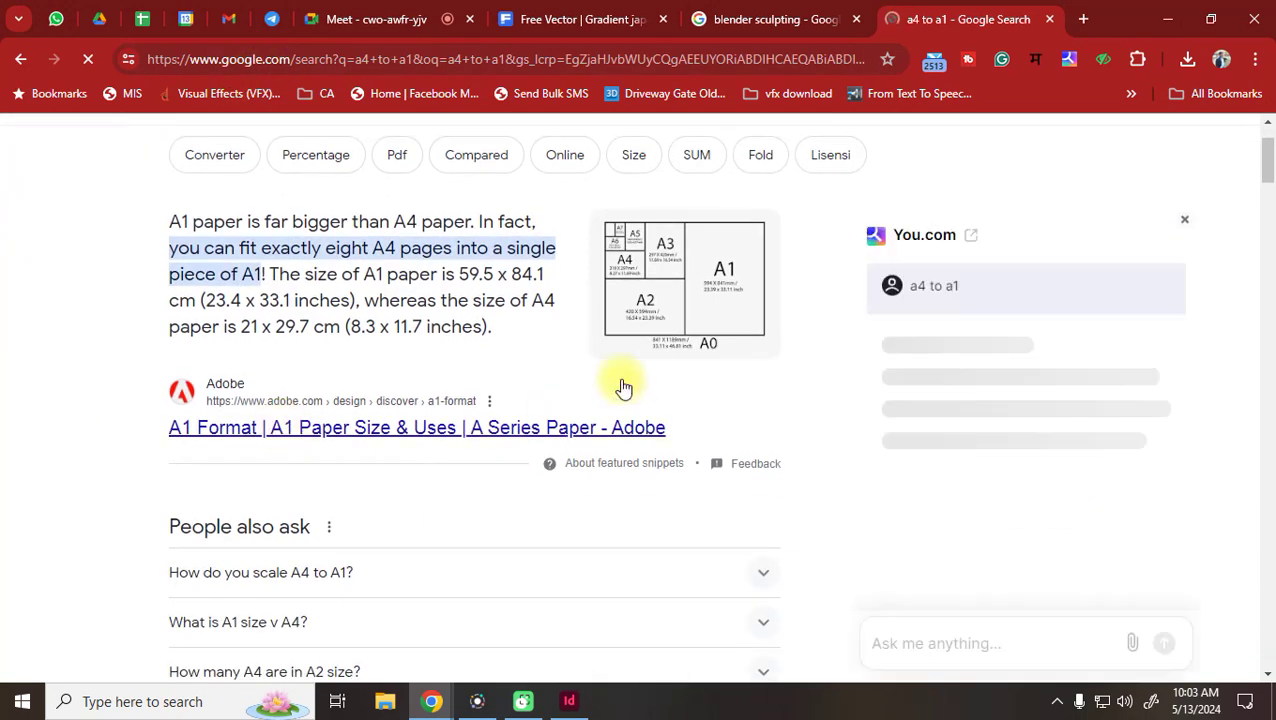
left_click(646, 260)
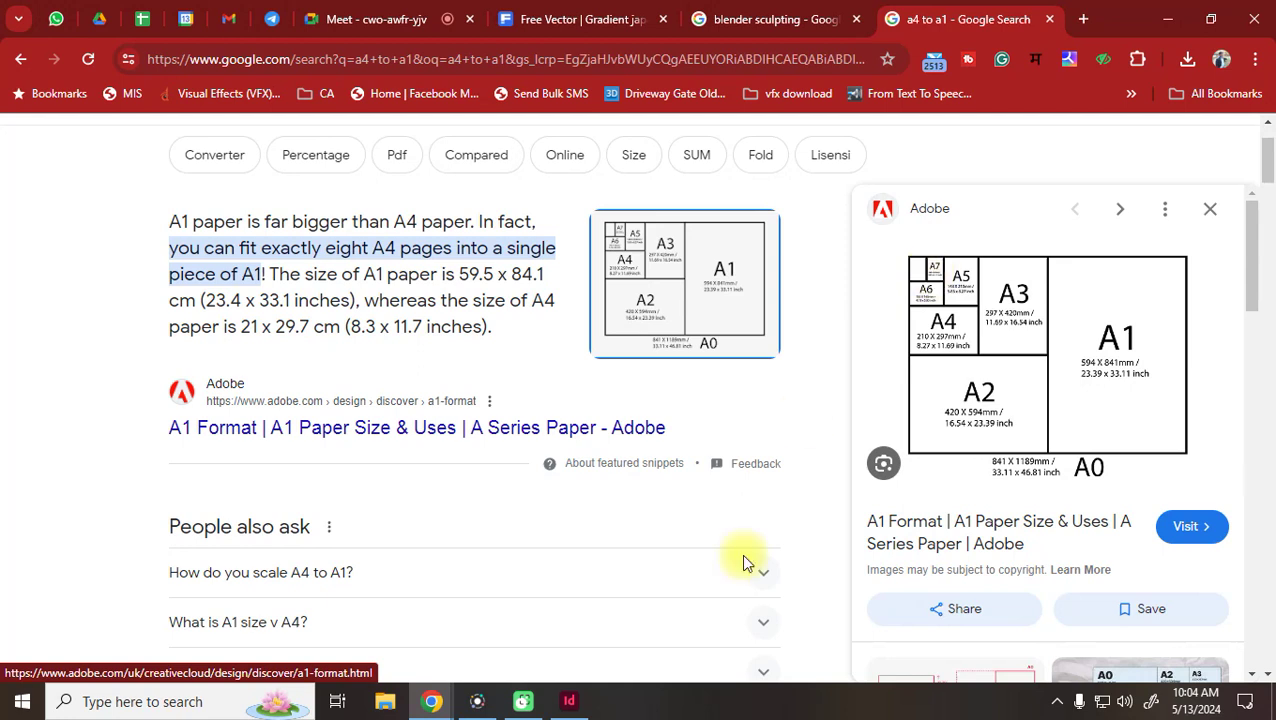
left_click(569, 701)
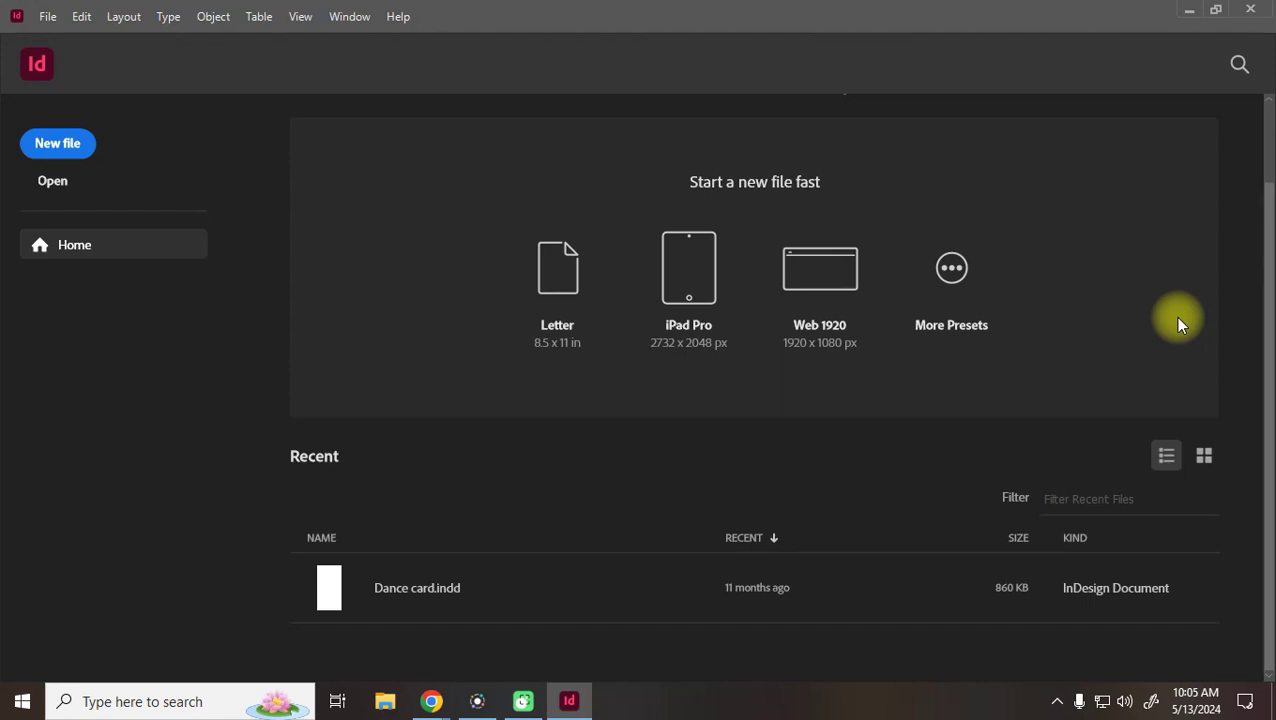
mouse_move(431, 701)
left_click(305, 657)
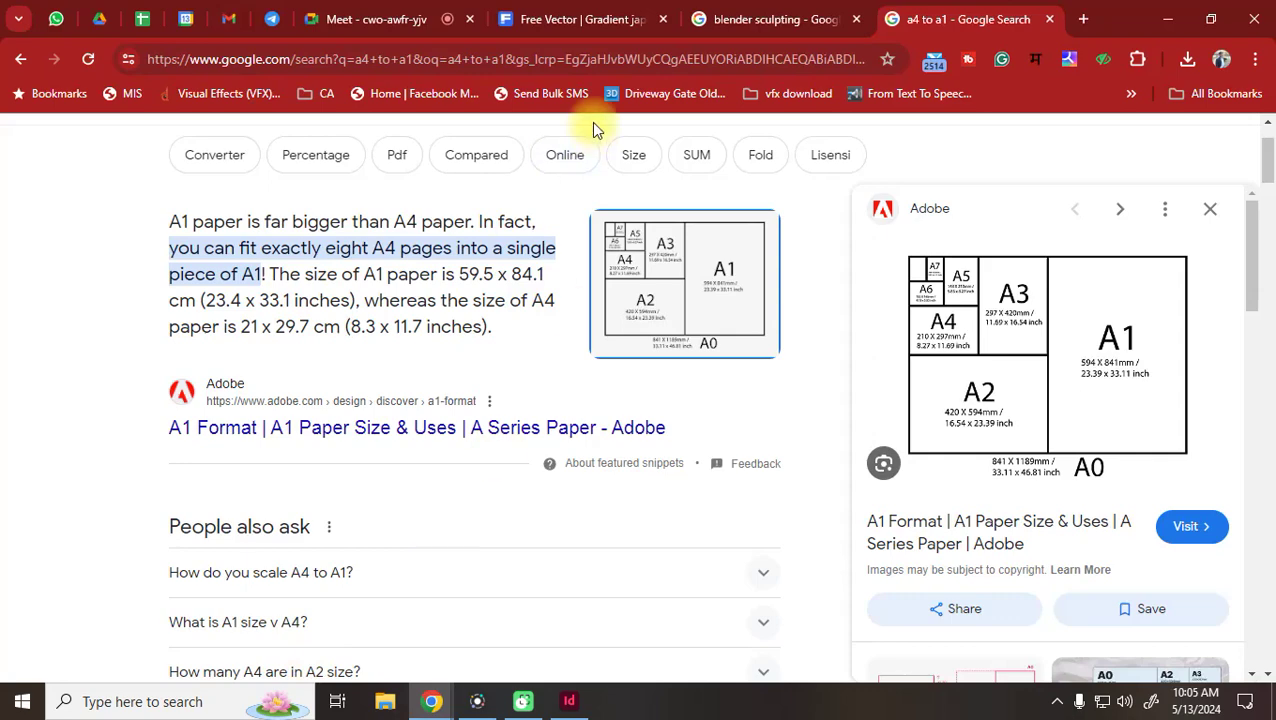
Open a new browser tab beside the paper size search
left_click(1083, 19)
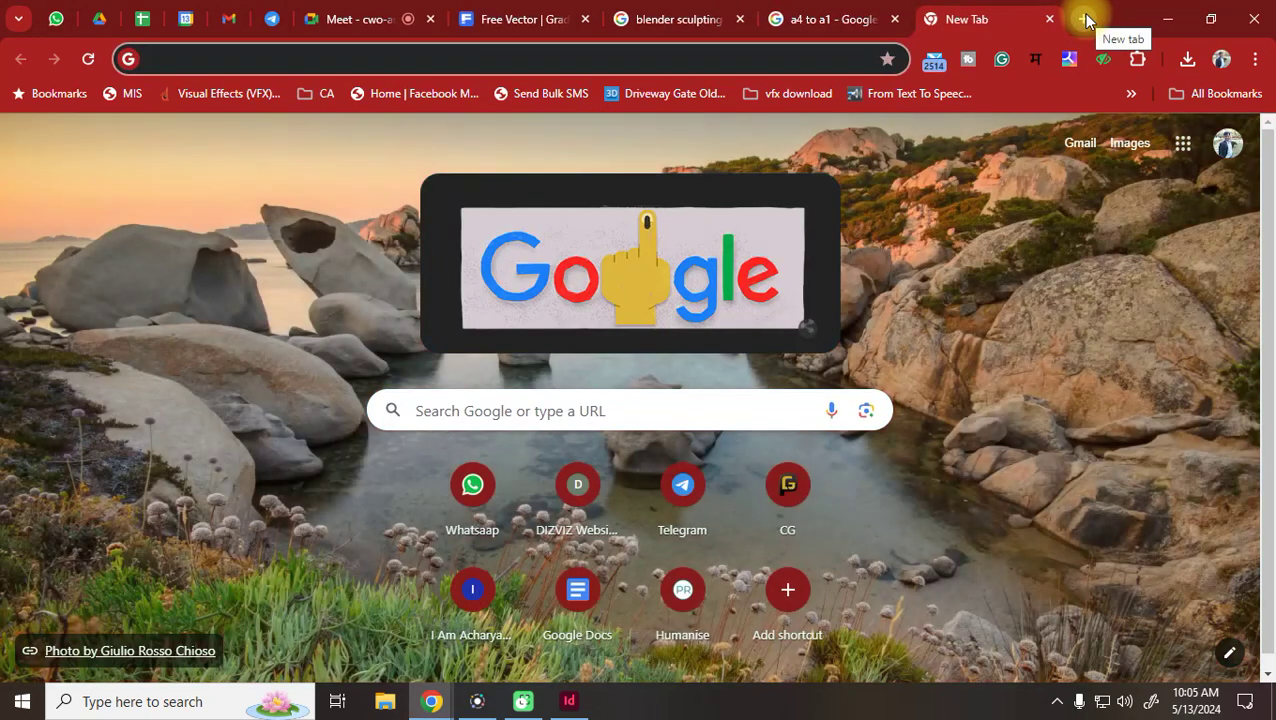
type("you")
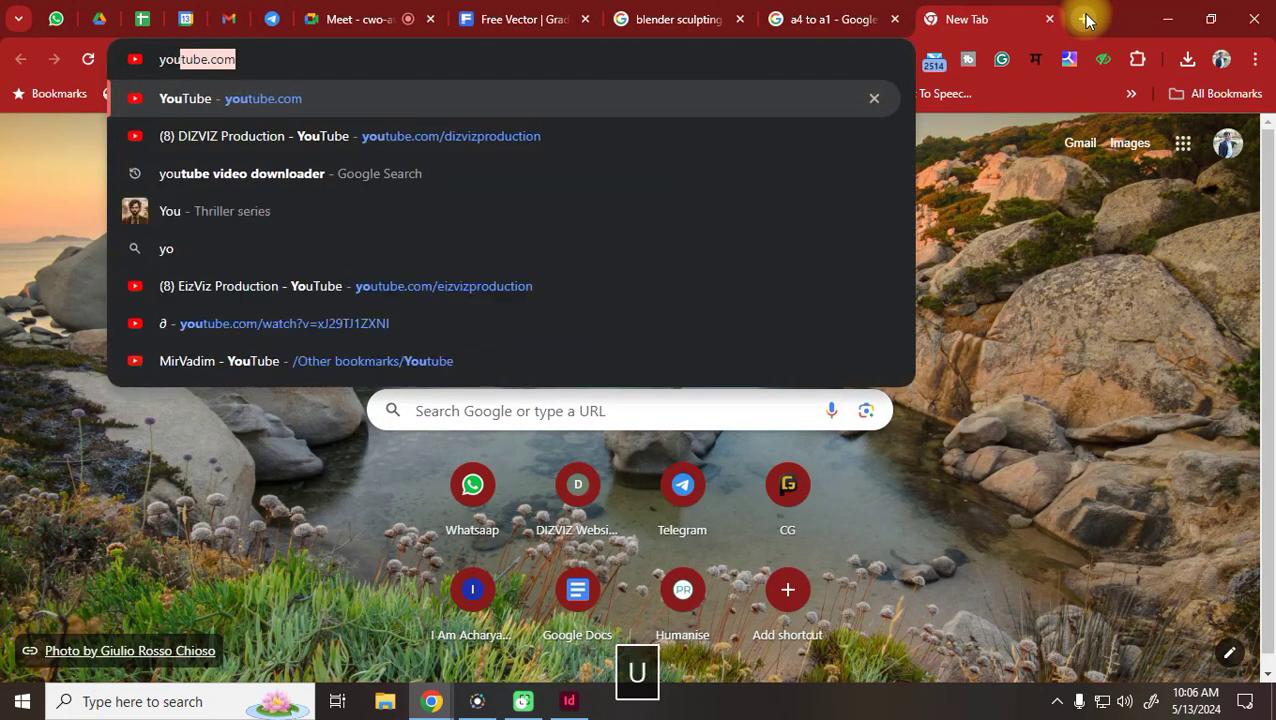
key("BackSpace")
key("BackSpace")
key("BackSpace")
key("BackSpace")
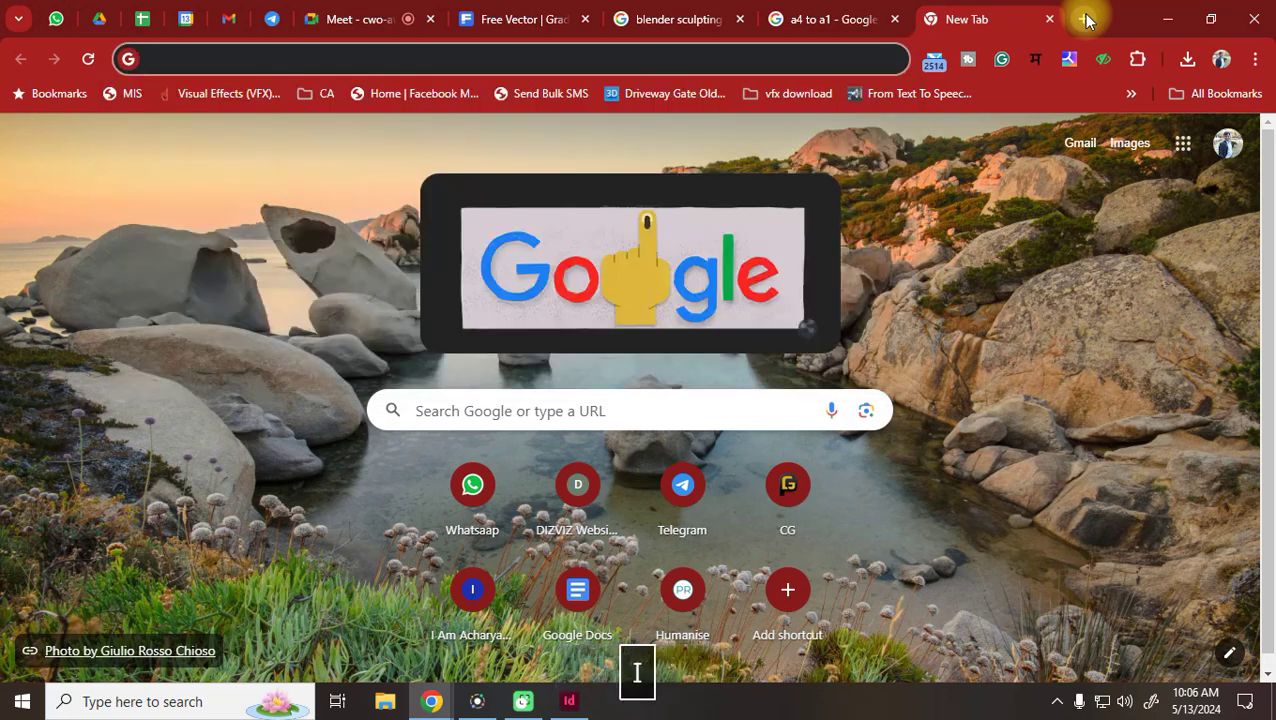
Open Instagram and browse the posts on the signed-in account's own profile
type("ins")
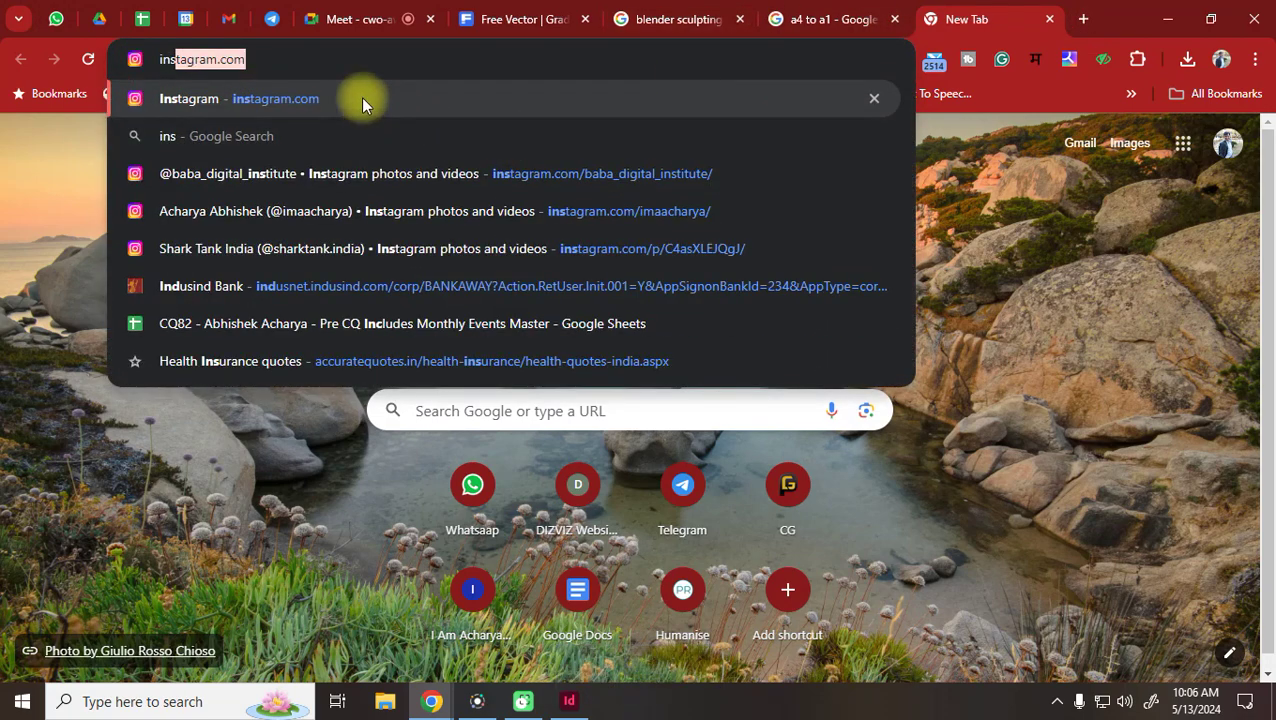
left_click(361, 97)
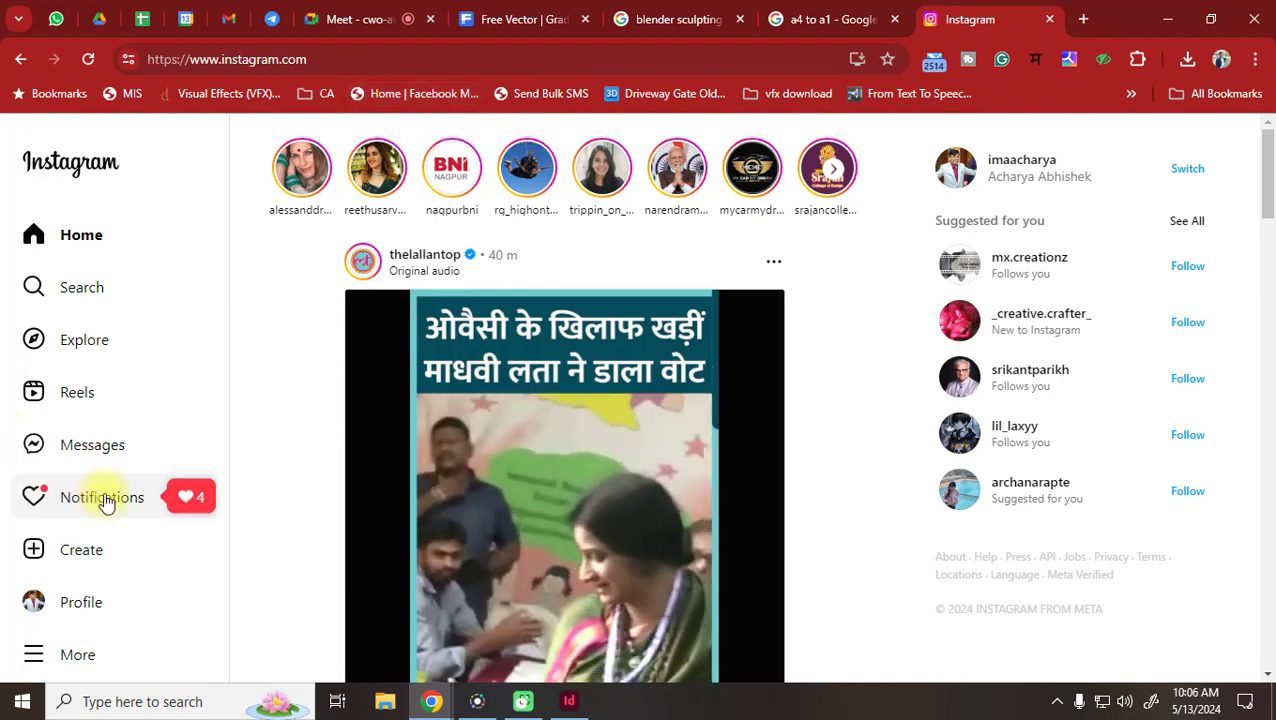
left_click(82, 605)
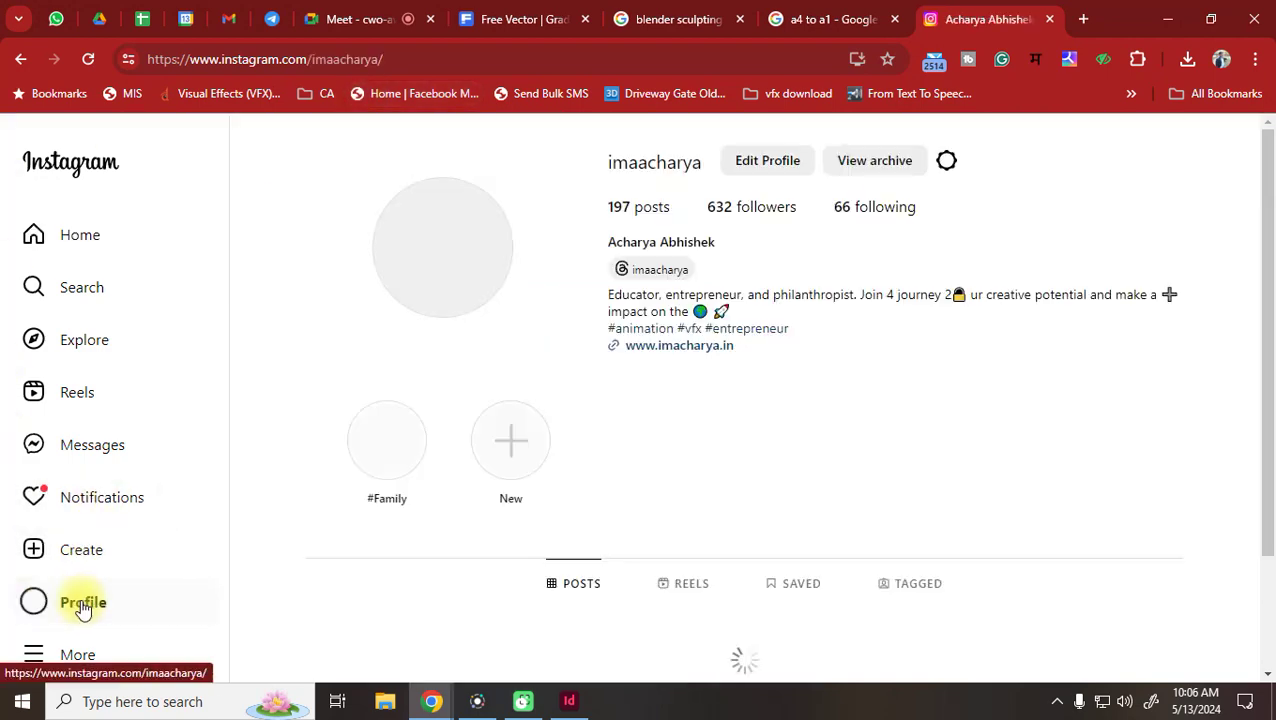
scroll(600, 470, "down", 3)
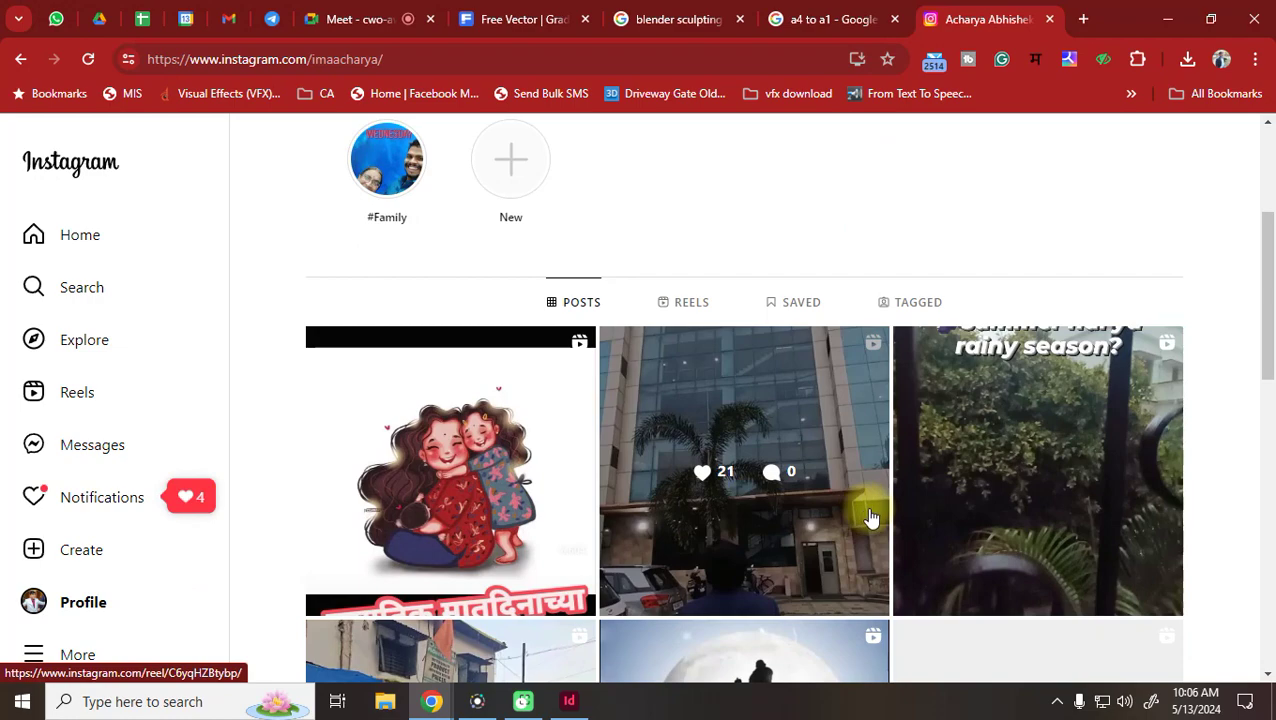
scroll(871, 517, "down", 3)
scroll(871, 517, "down", 3)
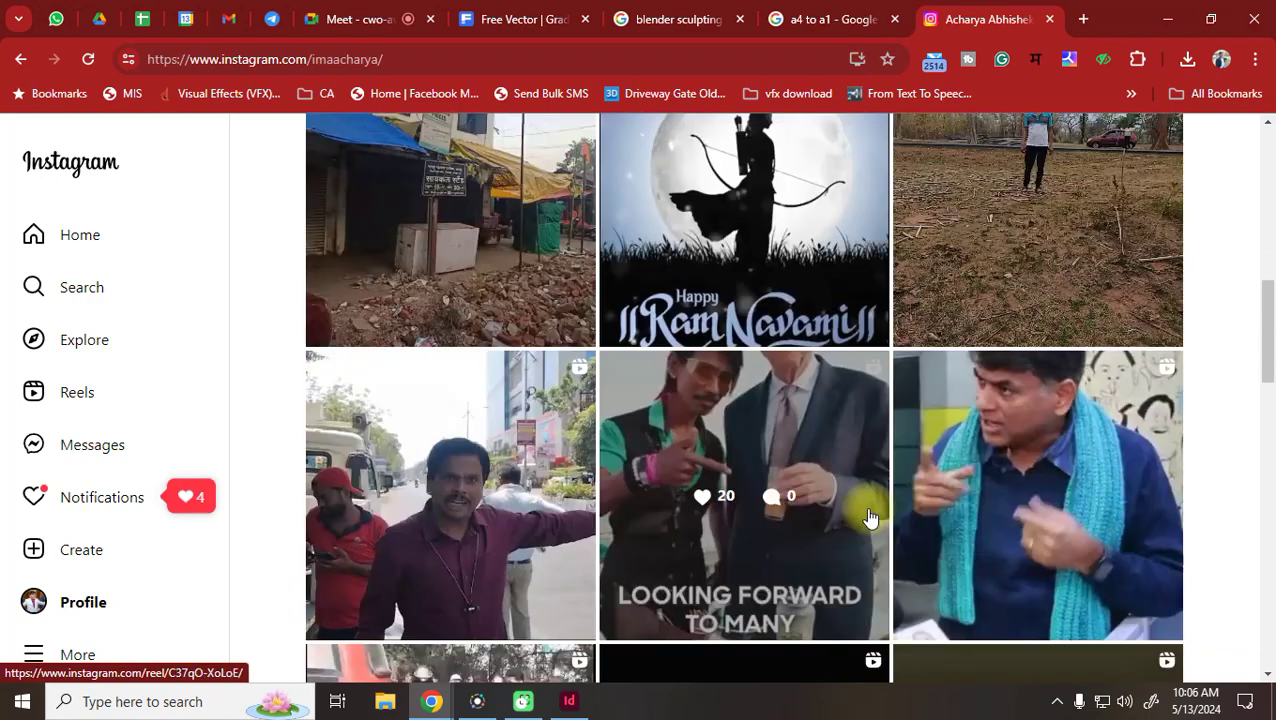
scroll(871, 510, "up", 8)
scroll(871, 505, "up", 2)
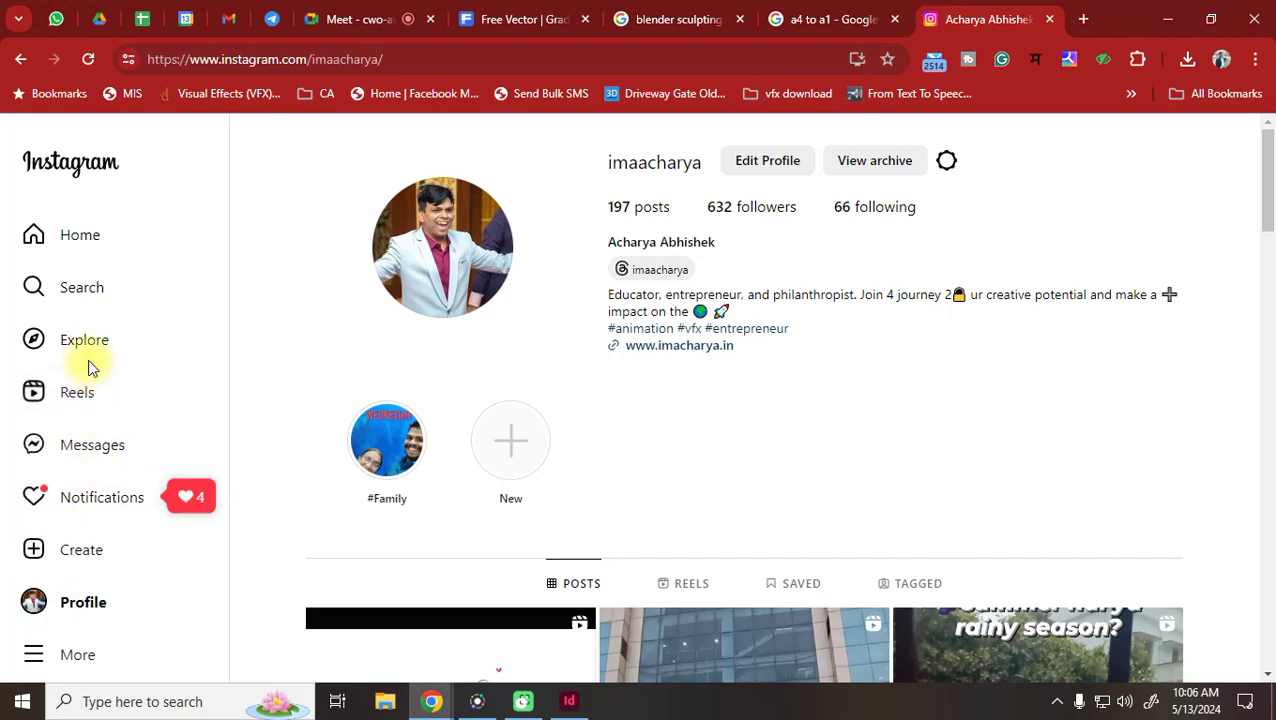
Open the DIZVIZ Production profile from the recent searches, view its reel with the sideways video, and close it
left_click(90, 287)
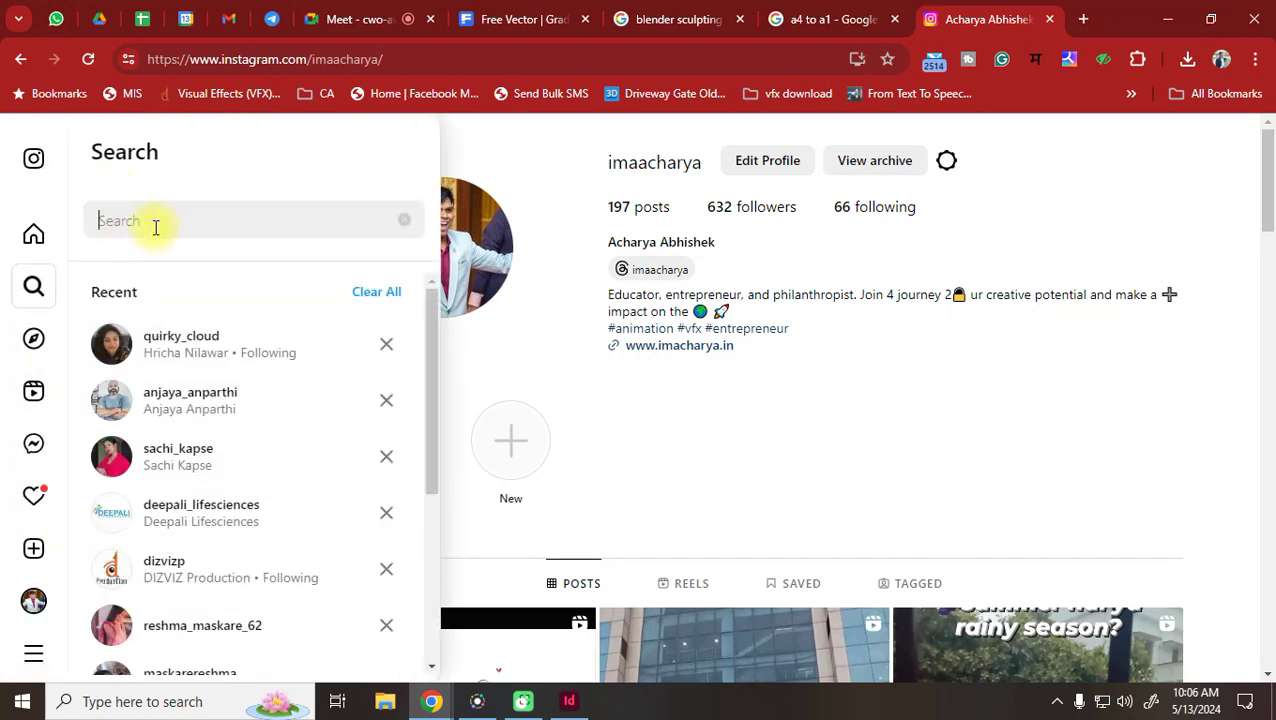
left_click(208, 587)
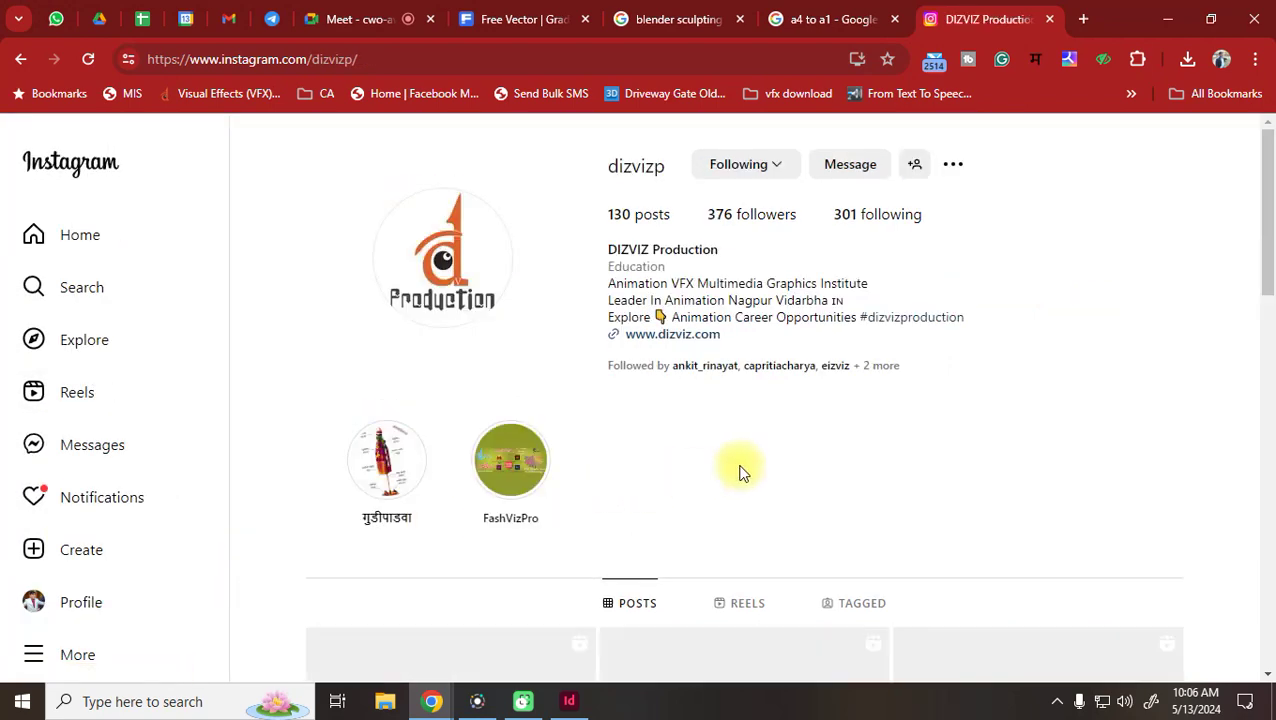
scroll(740, 470, "down", 3)
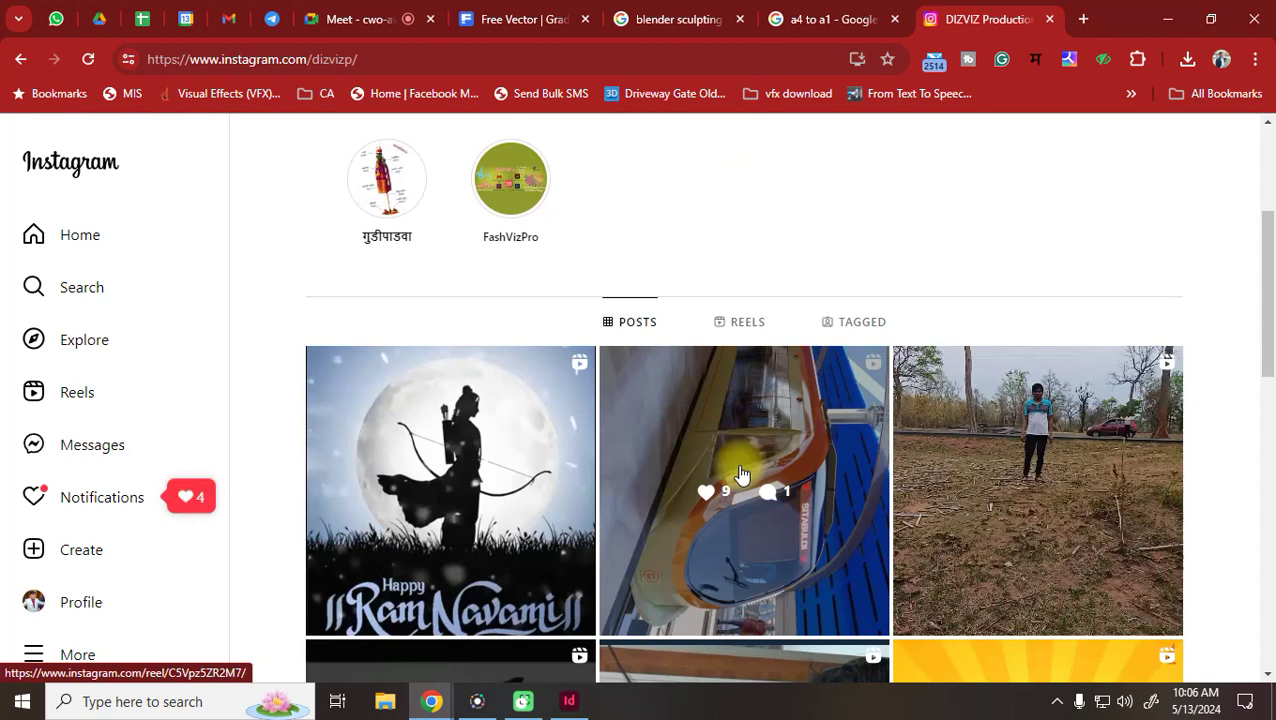
left_click(798, 585)
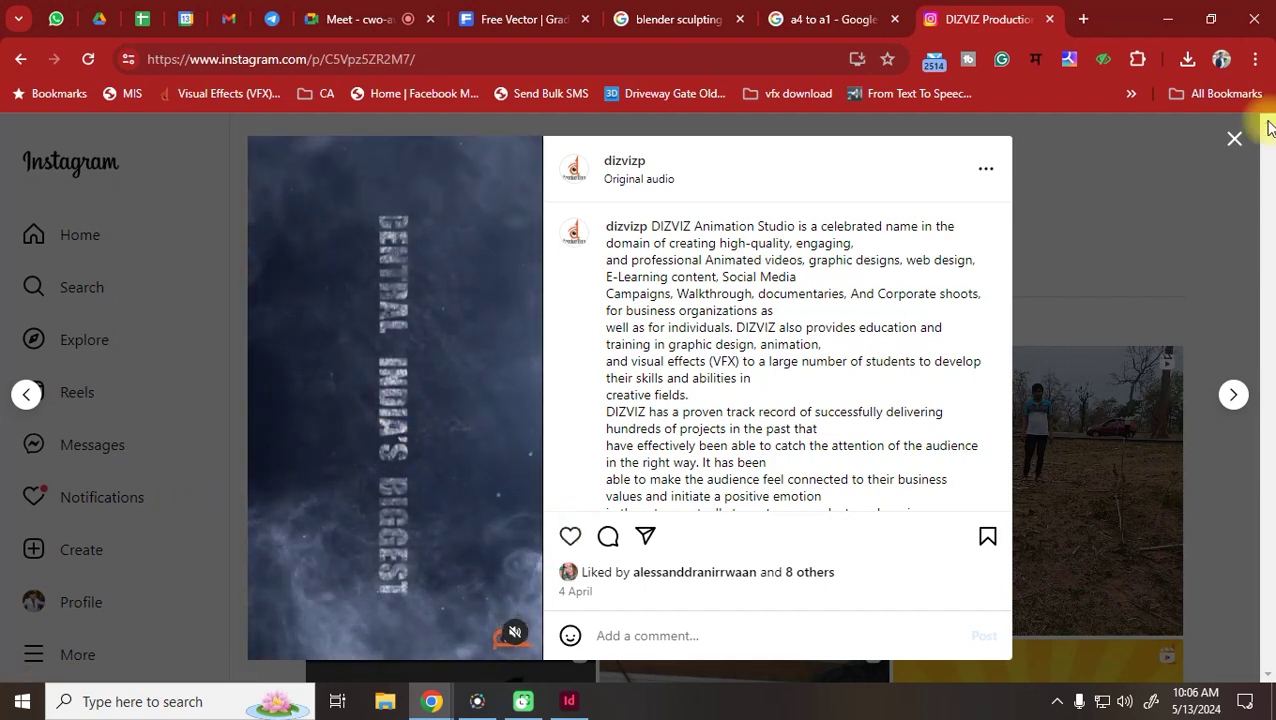
left_click(1234, 140)
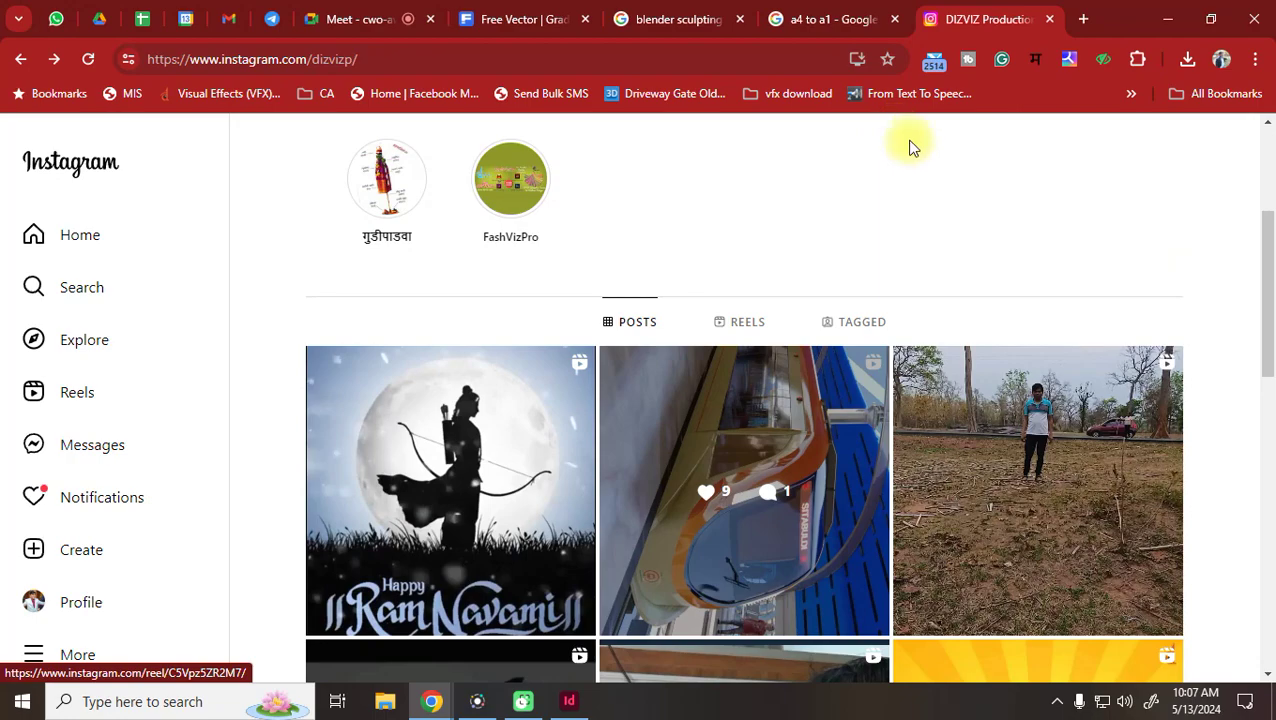
Switch to InDesign, start a new file, and move the New Document window fully into view
left_click(570, 701)
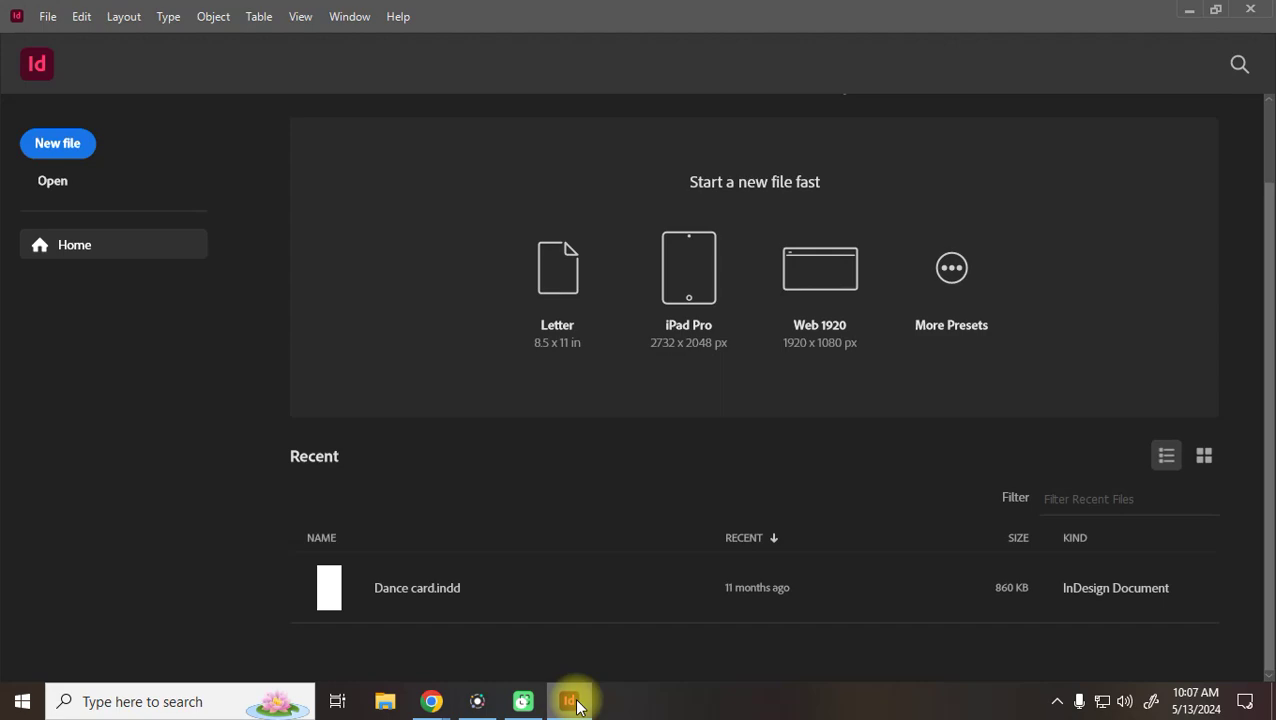
mouse_move(430, 700)
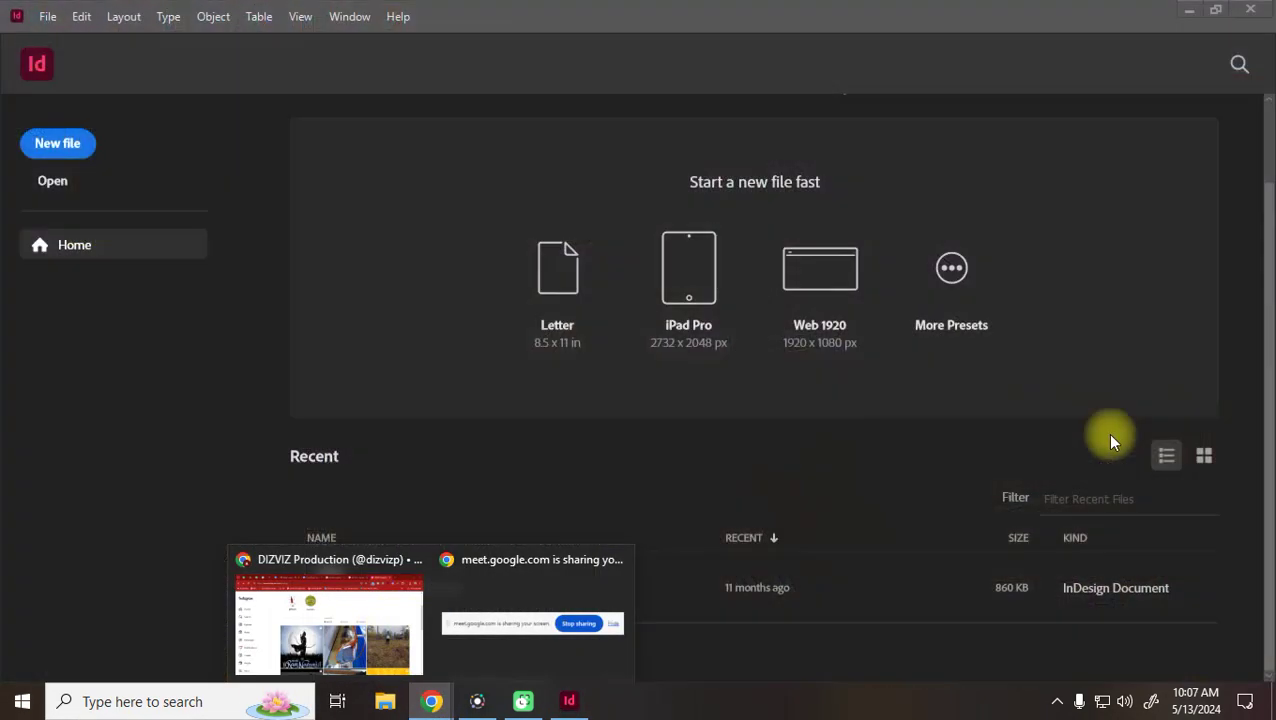
left_click(65, 154)
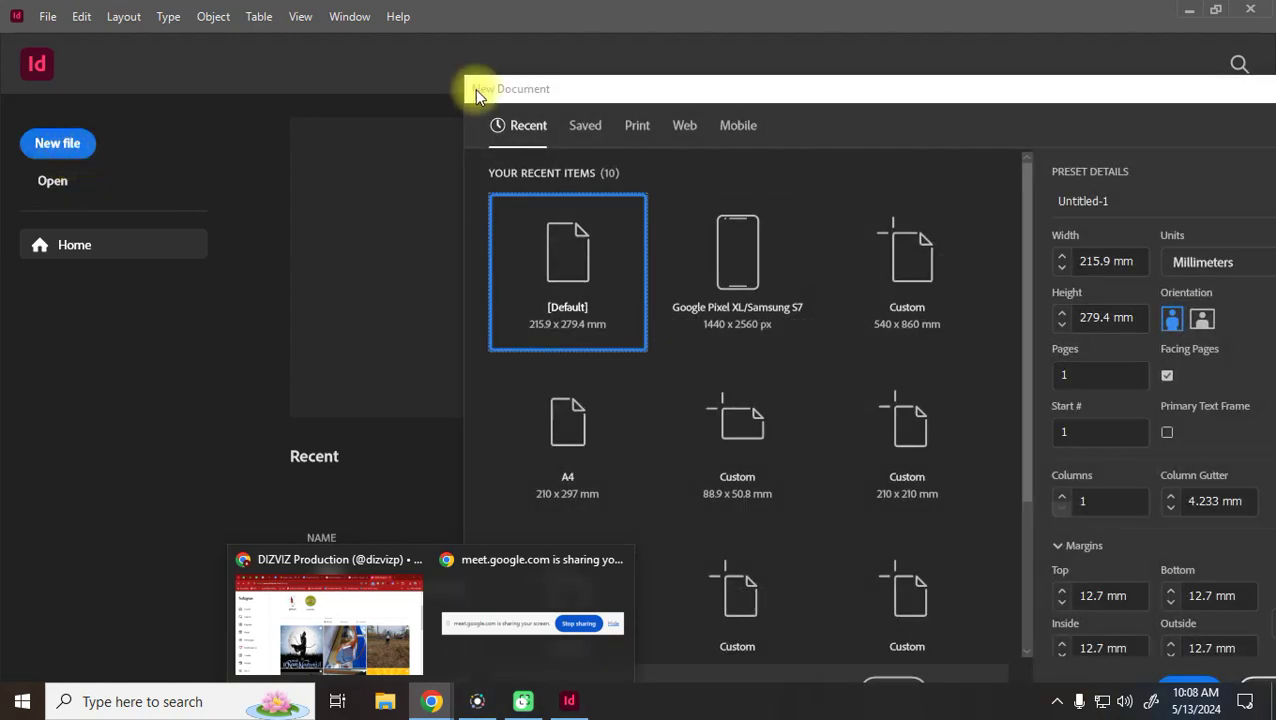
left_click_drag(635, 88, 402, 520)
left_click_drag(755, 518, 718, 22)
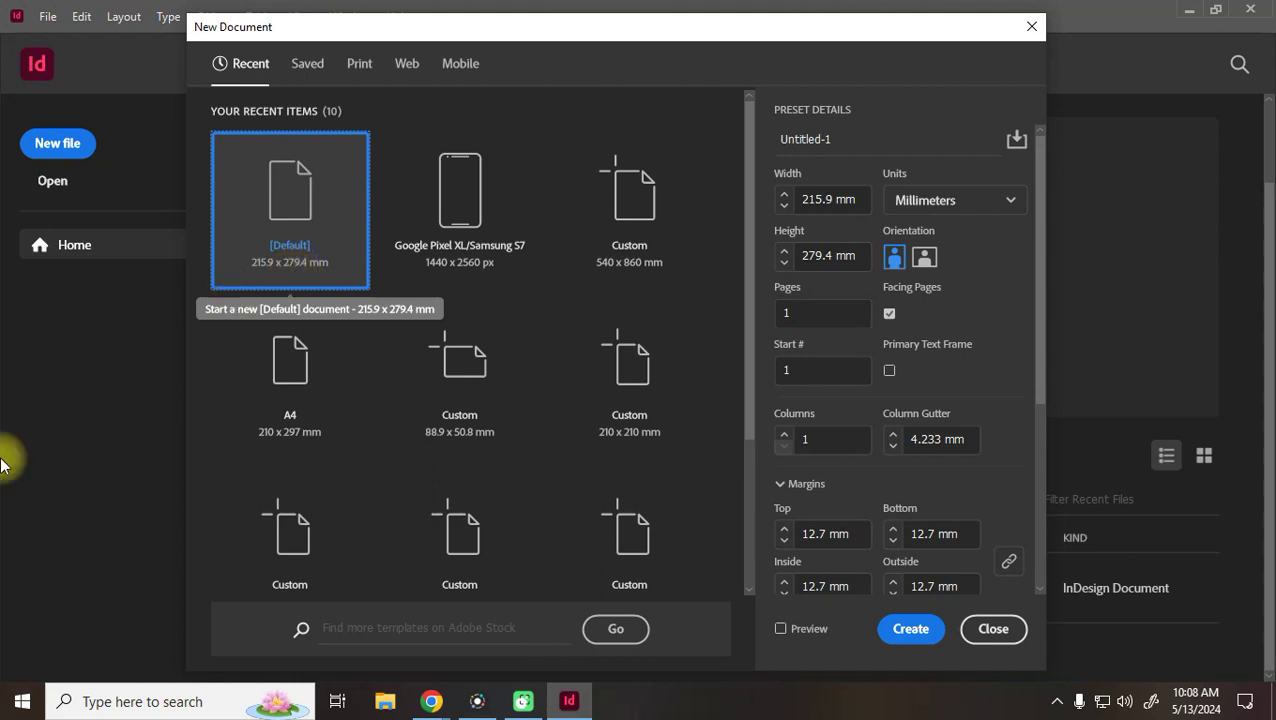
Switch to Chrome and review the A1 and A4 paper dimensions in the "a4 to a1" search results
left_click(362, 654)
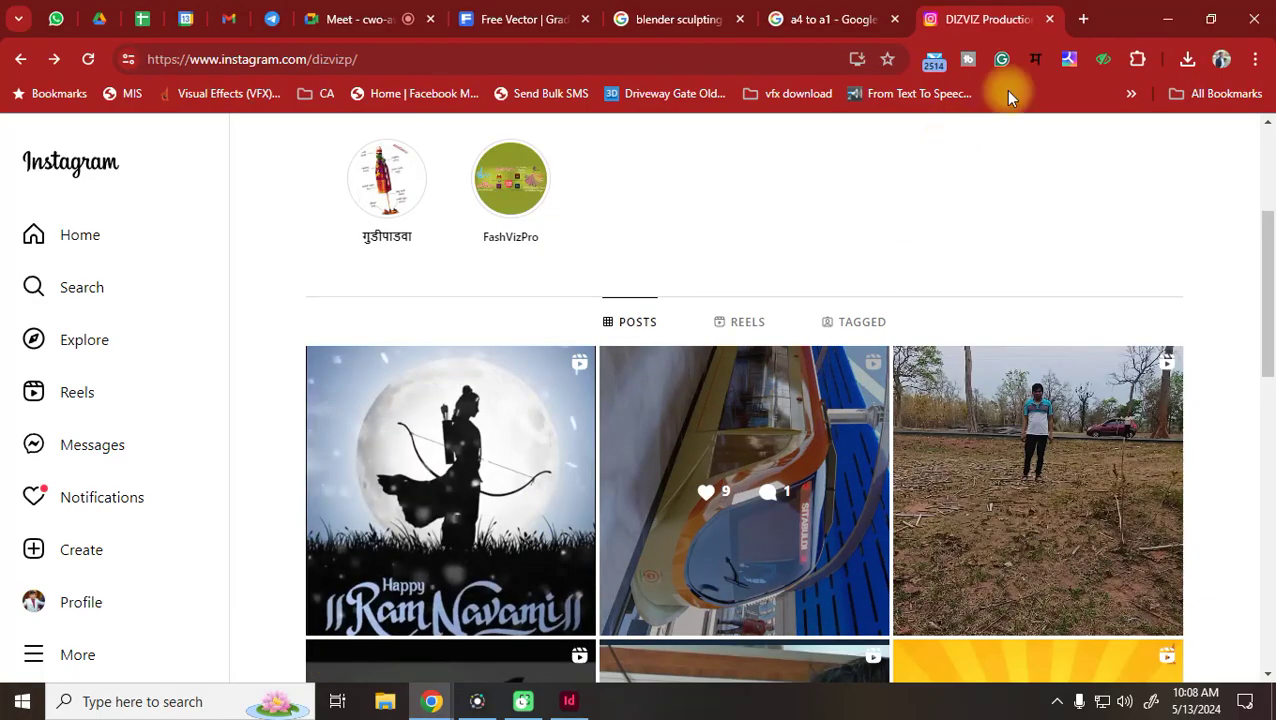
left_click(862, 14)
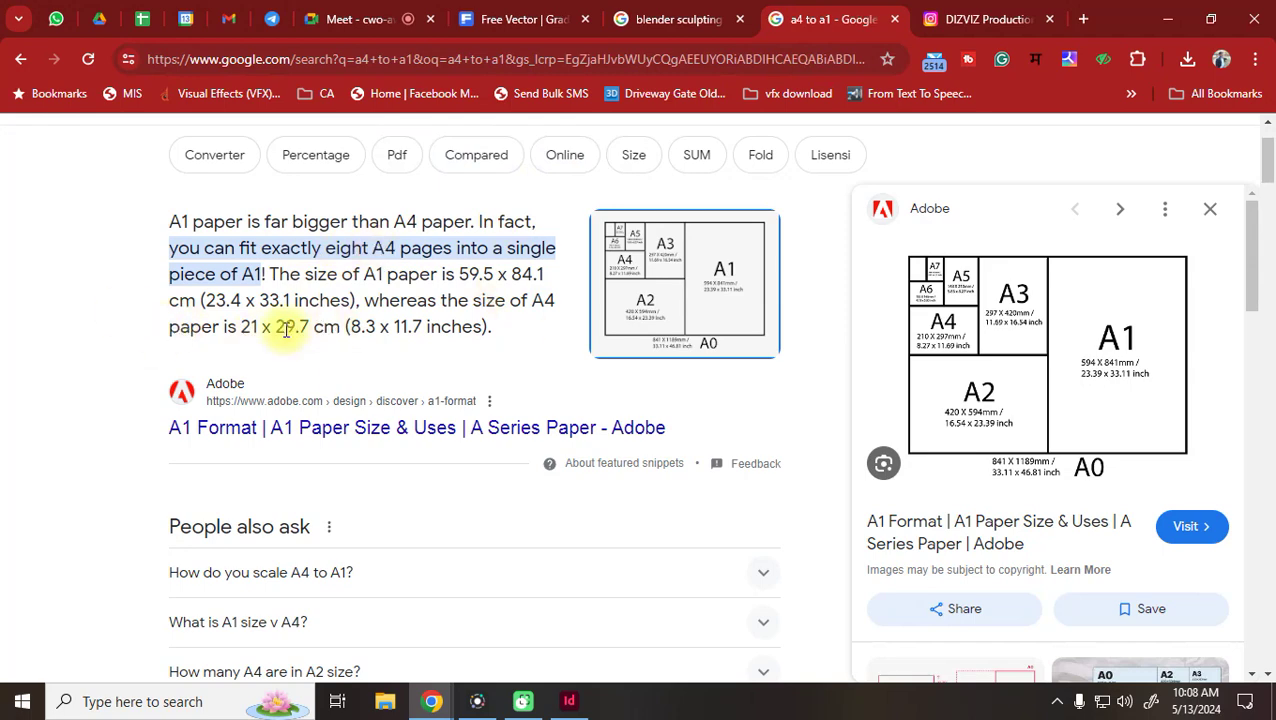
scroll(285, 328, "up", 2)
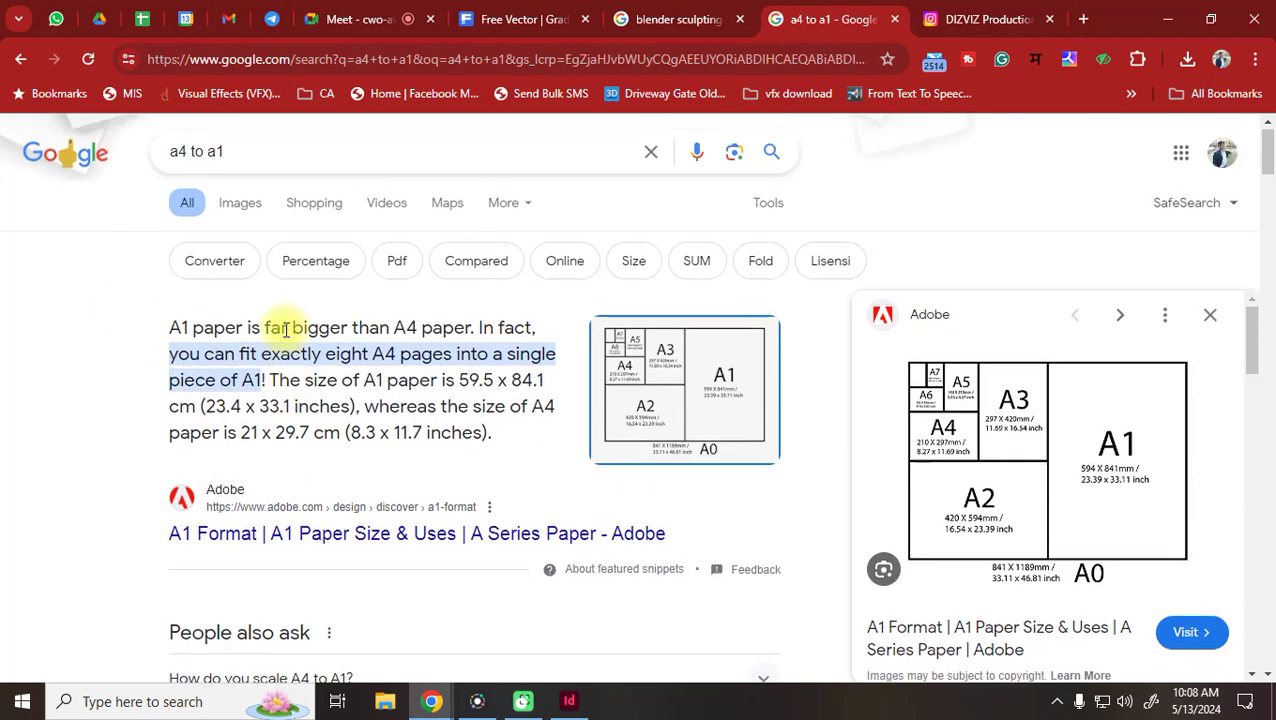
Switch to InDesign and highlight the page width of the default preset in the New Document window
left_click_drag(239, 159, 5, 183)
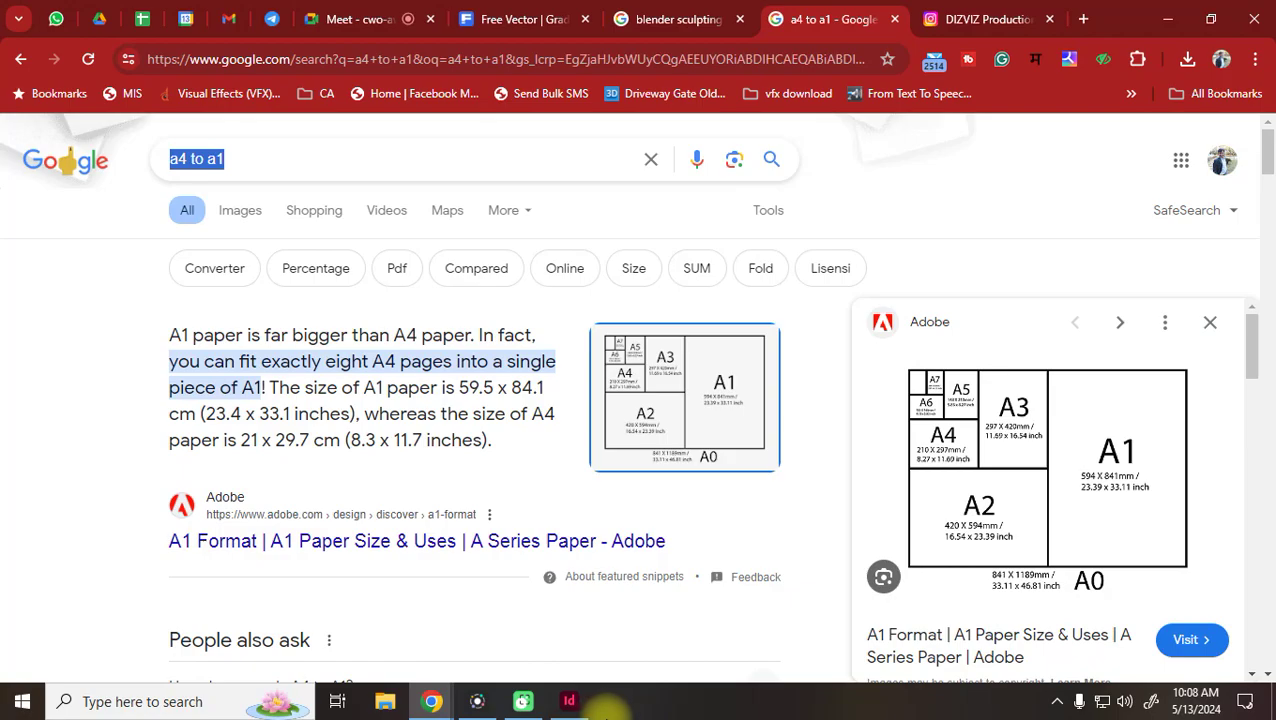
left_click(570, 701)
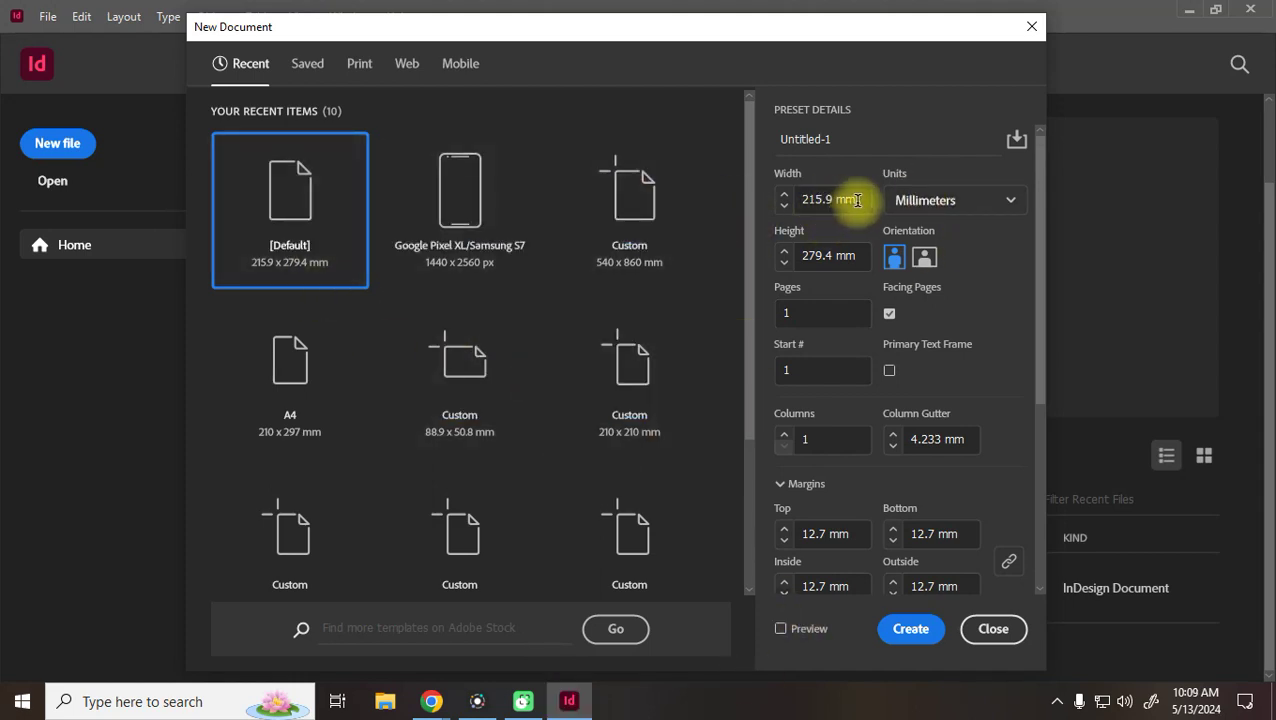
left_click_drag(857, 200, 764, 200)
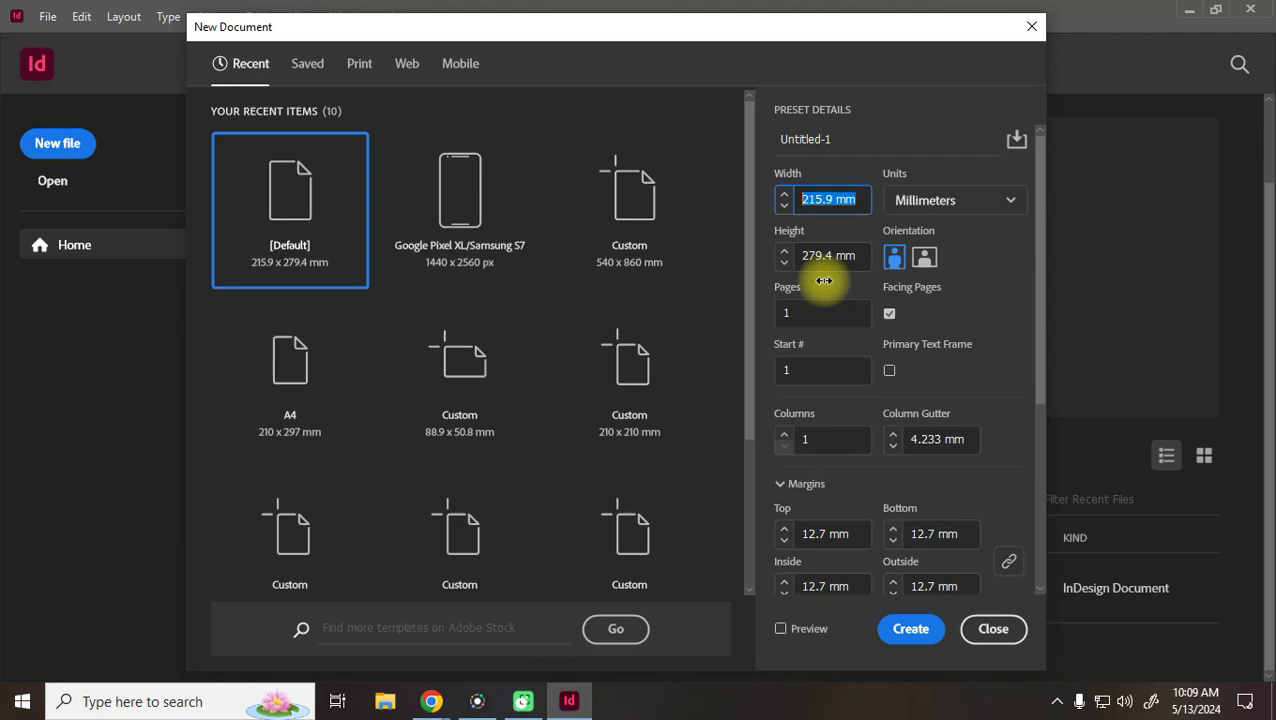
Look through the Print document presets, selecting Legal, Tabloid and Letter - Half in turn
left_click(357, 68)
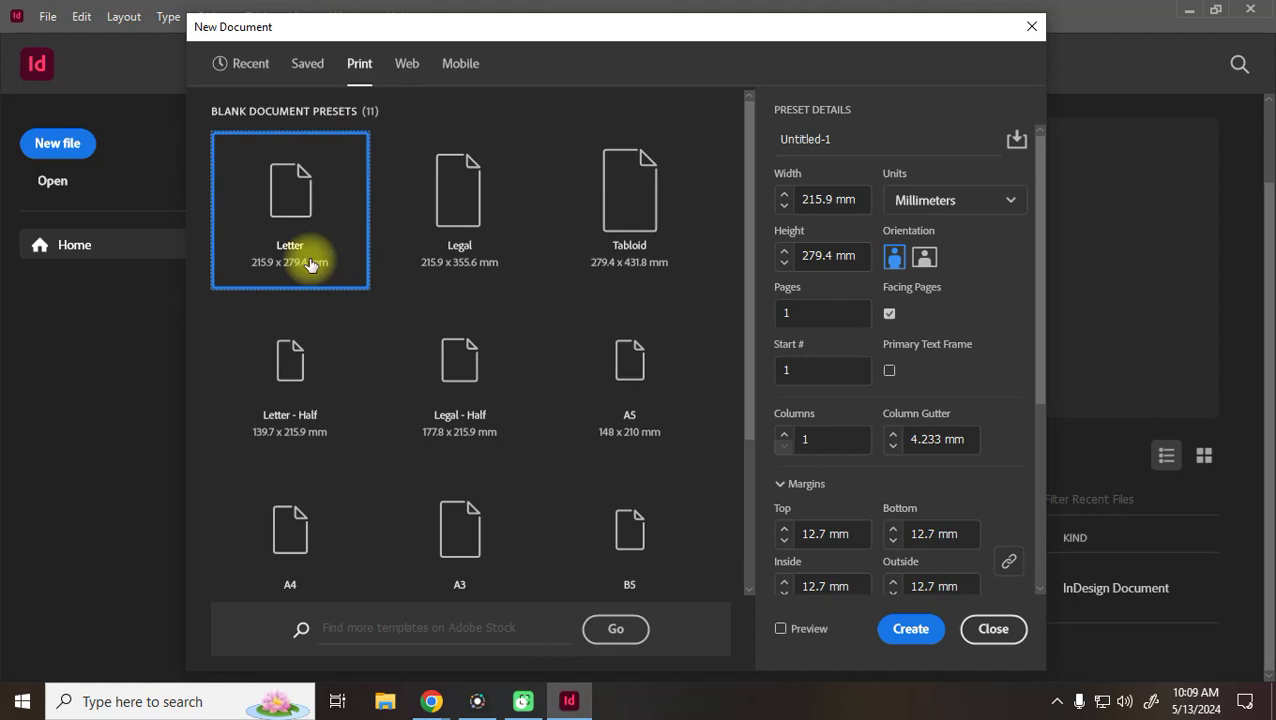
left_click(418, 254)
left_click(619, 207)
left_click(310, 378)
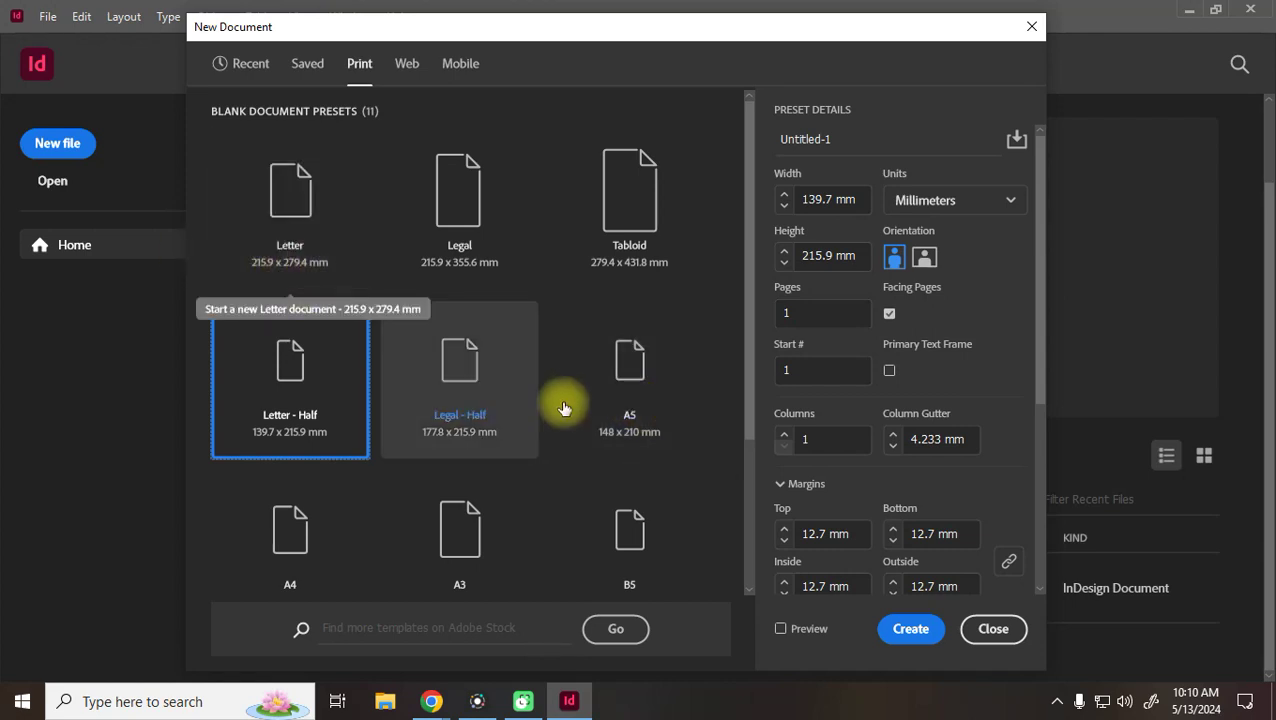
scroll(607, 404, "down", 2)
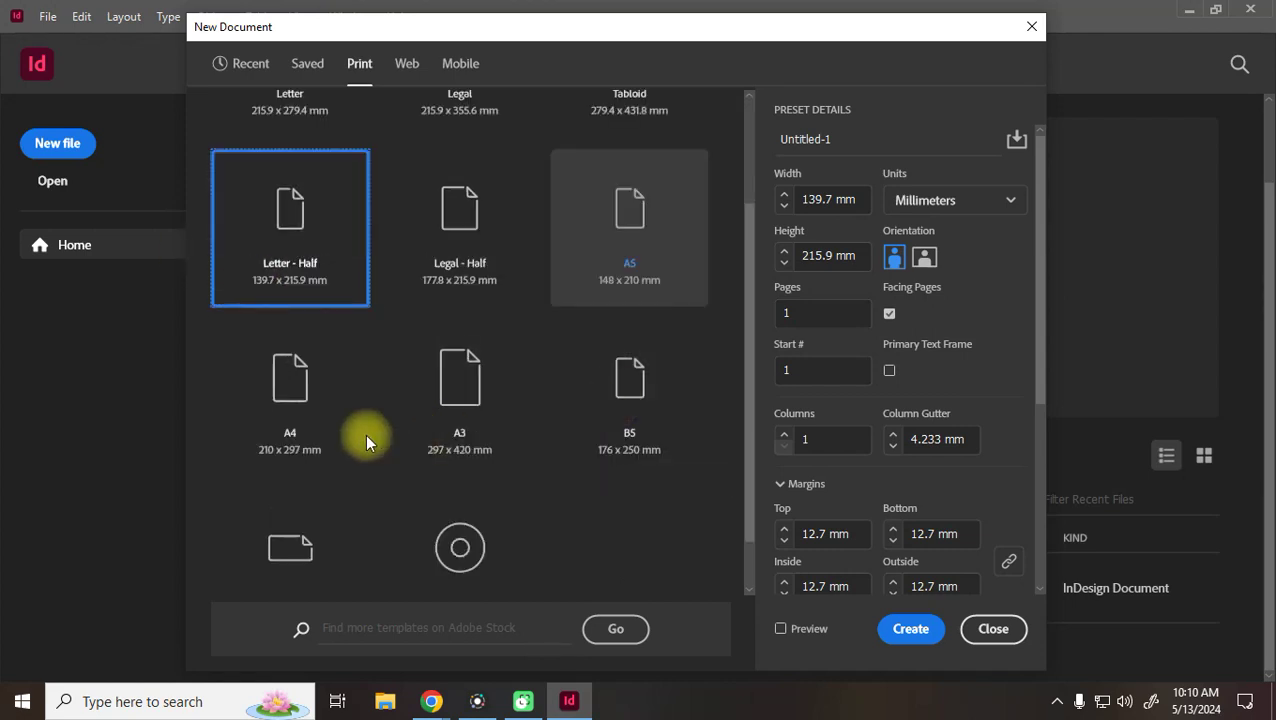
scroll(625, 408, "down", 1)
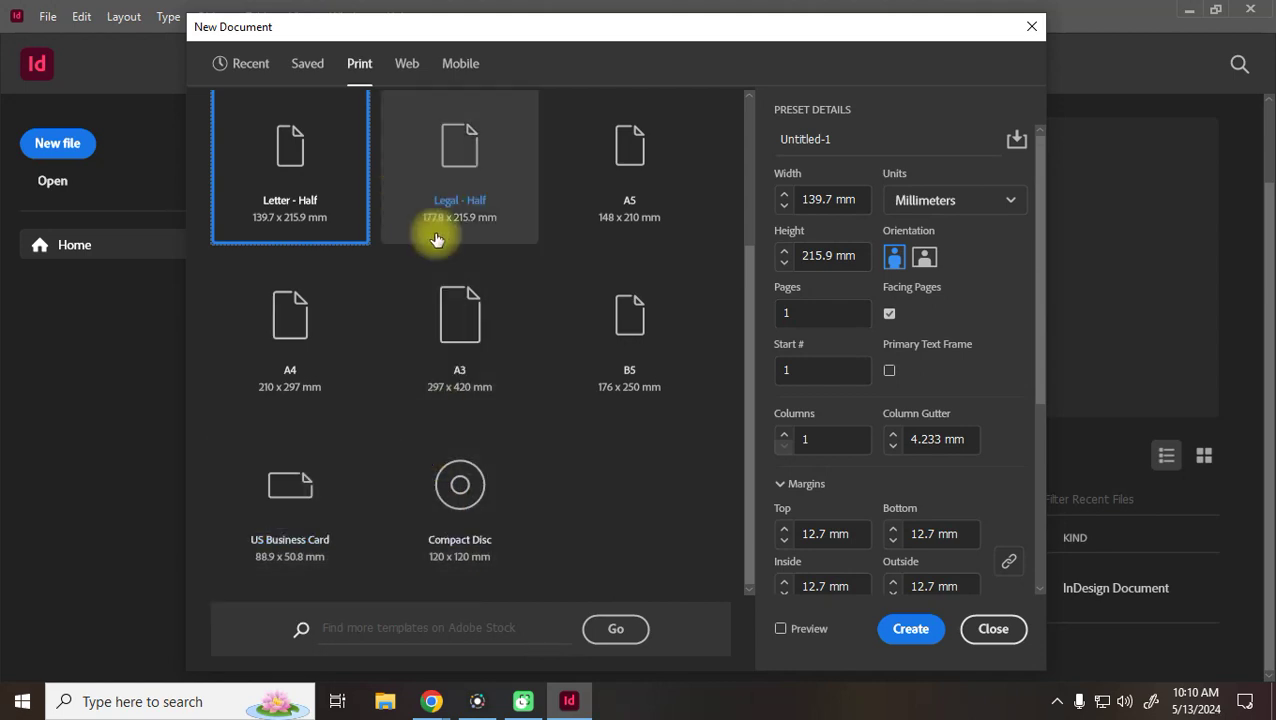
scroll(460, 315, "up", 2)
Look through the full set of Web document presets
left_click(405, 66)
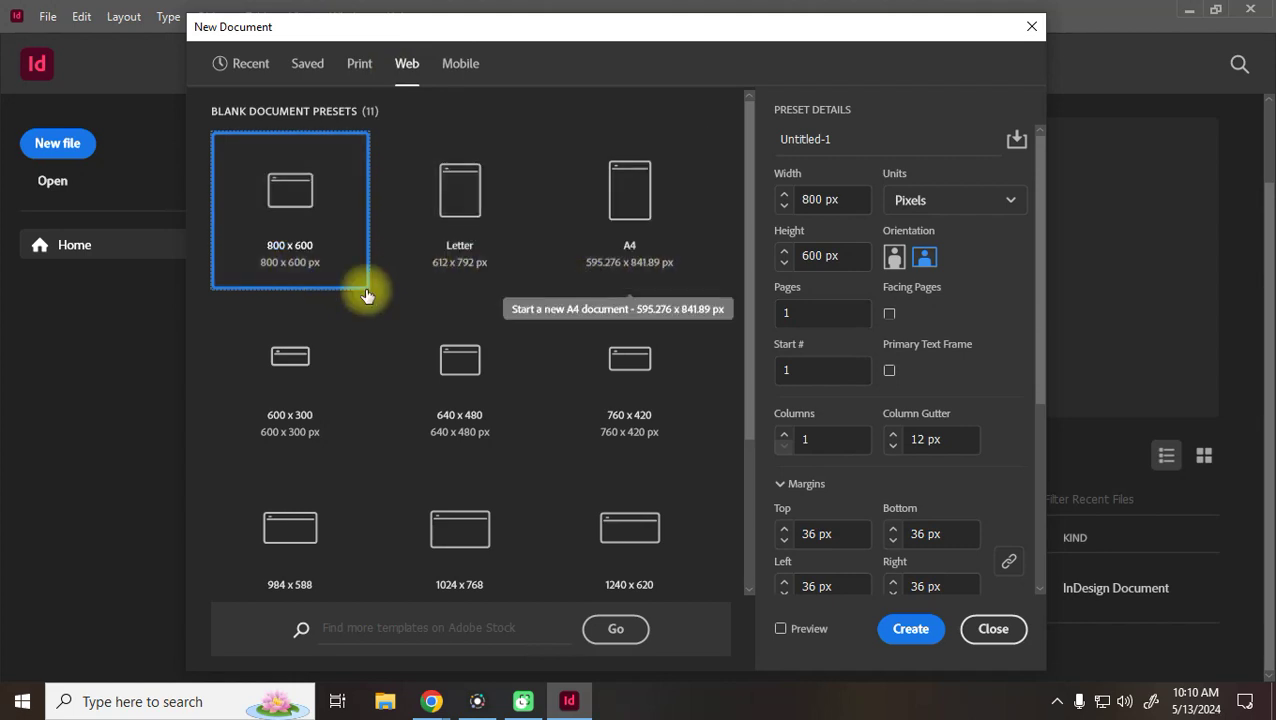
scroll(527, 446, "down", 3)
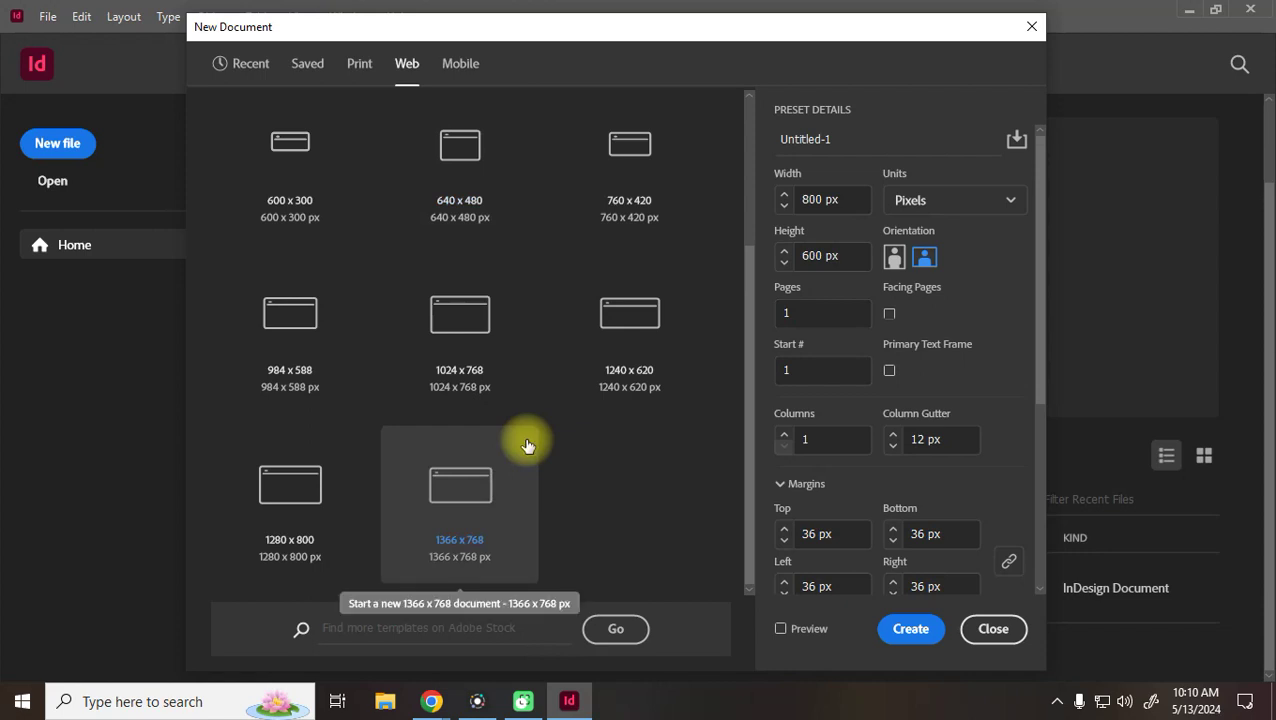
scroll(587, 424, "up", 3)
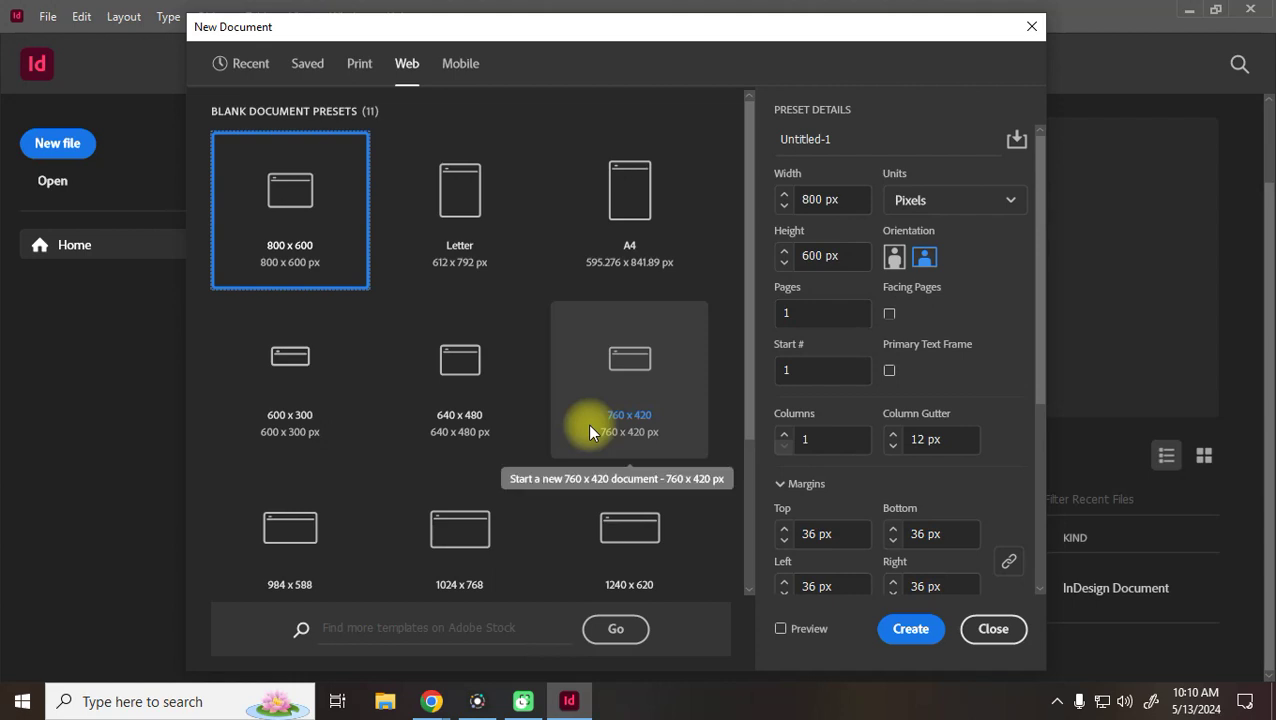
Look through all Mobile document presets and highlight the page width of the iPhone X preset
left_click(472, 72)
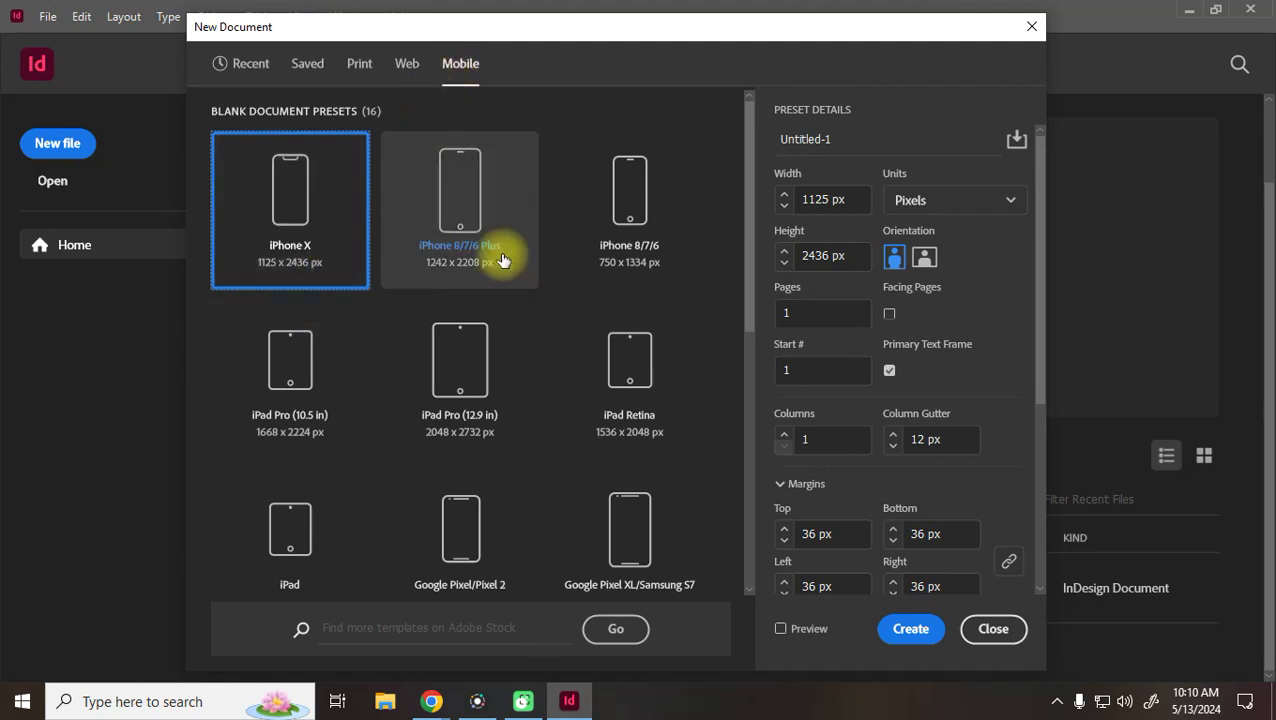
scroll(285, 441, "down", 3)
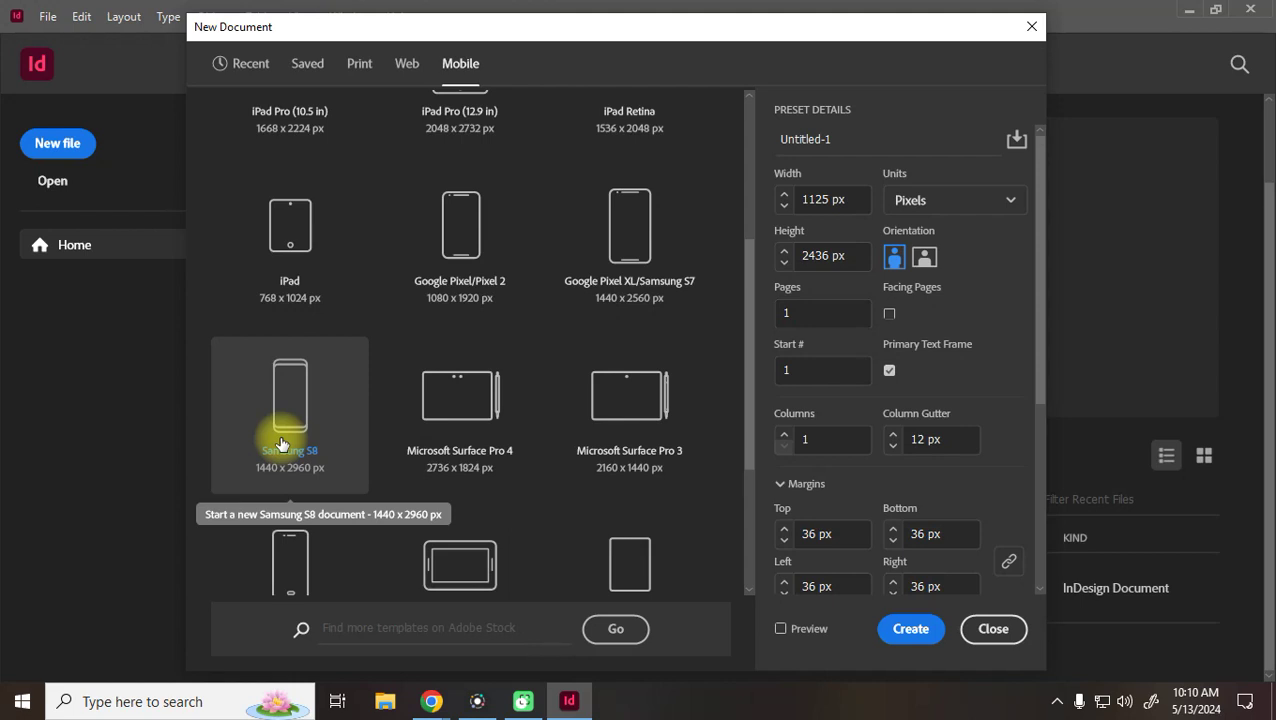
scroll(285, 443, "down", 3)
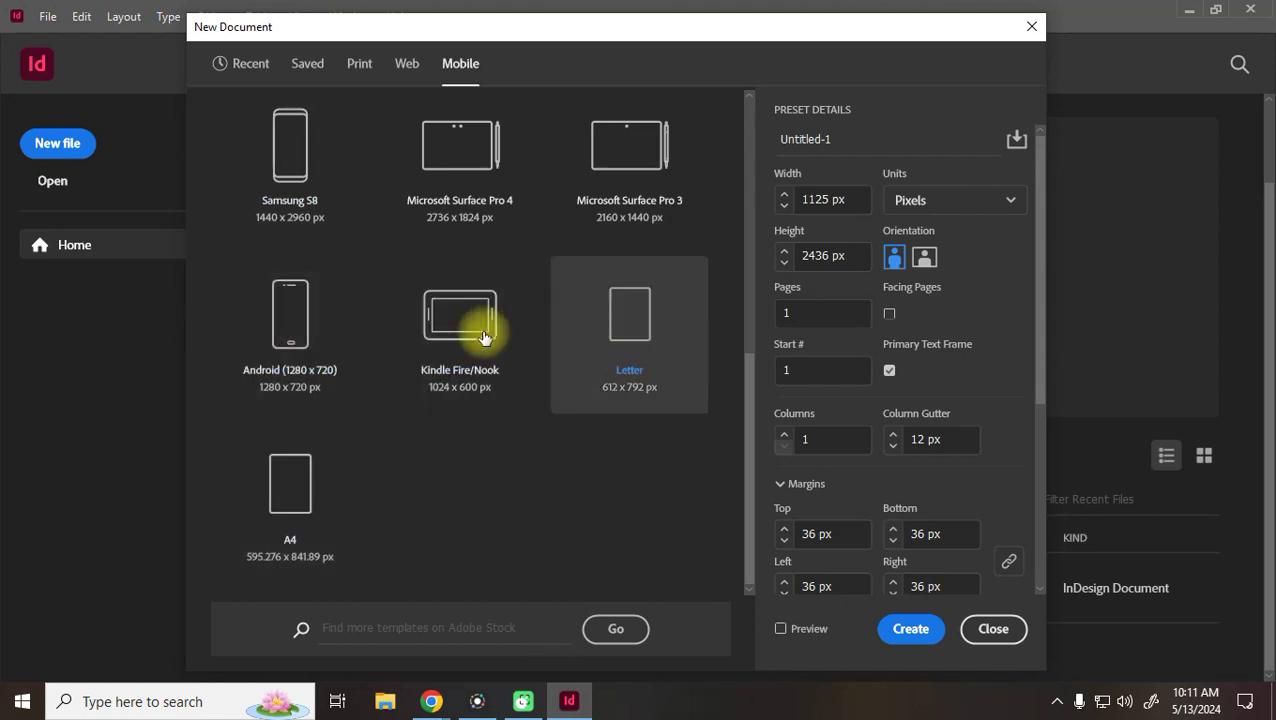
scroll(436, 334, "up", 2)
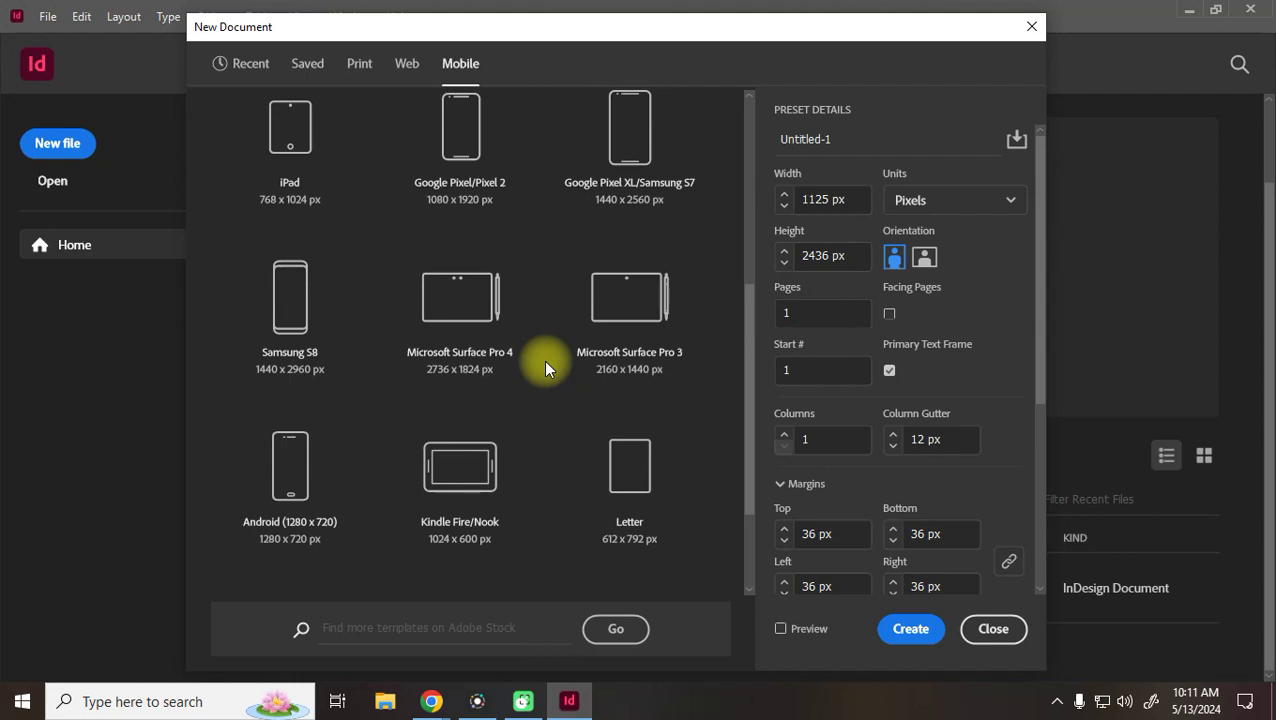
scroll(545, 368, "up", 3)
scroll(484, 424, "up", 2)
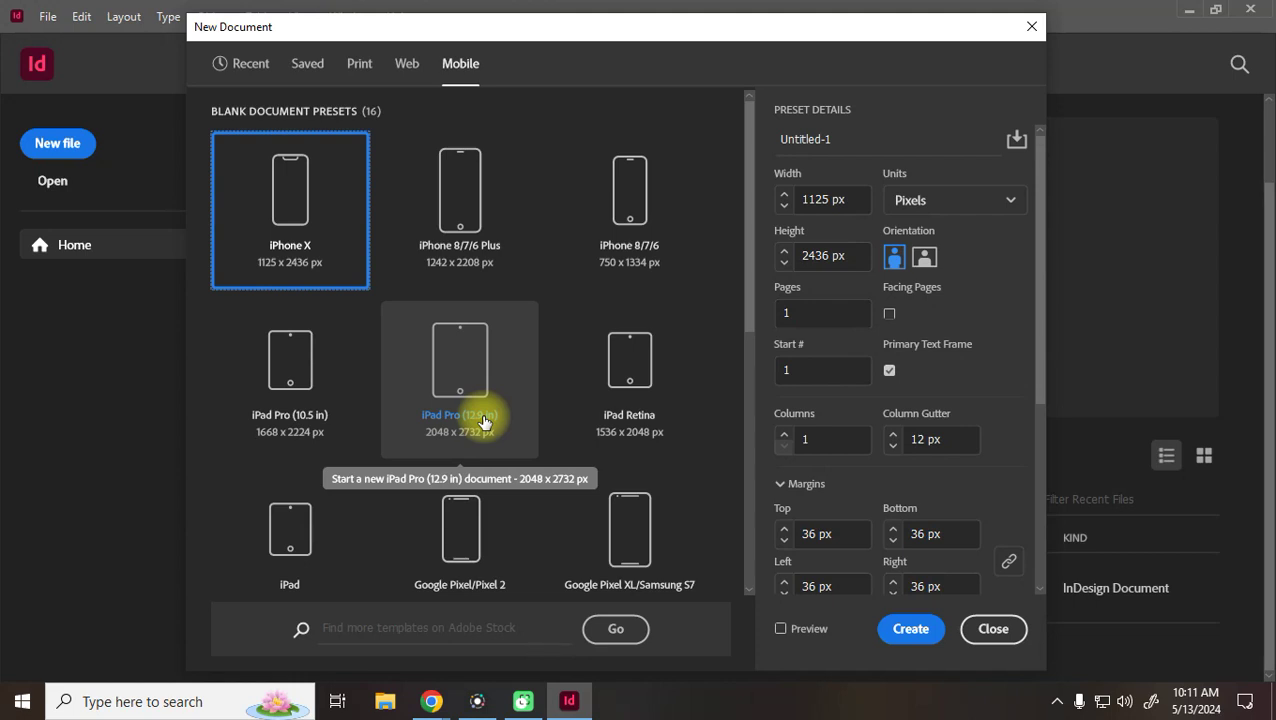
left_click(845, 199)
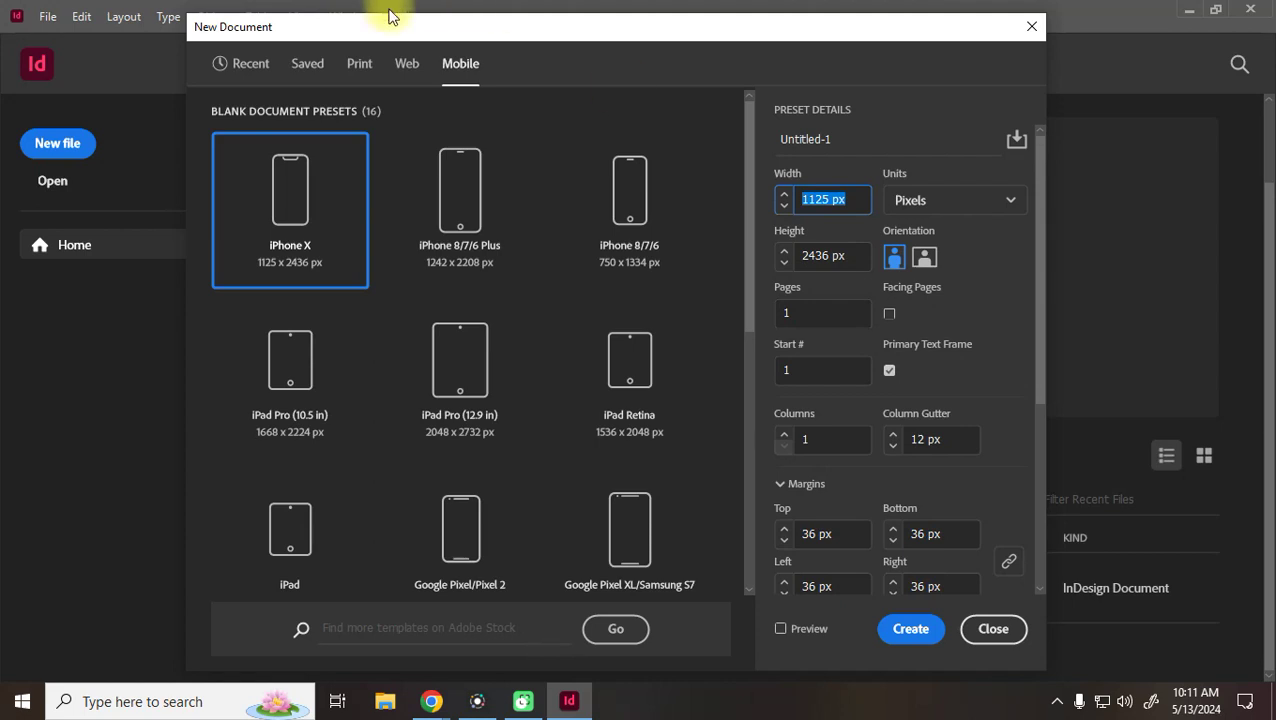
Compare the Print, Web and Mobile preset categories, return to Print, and view the available measurement units without changing them
left_click(360, 63)
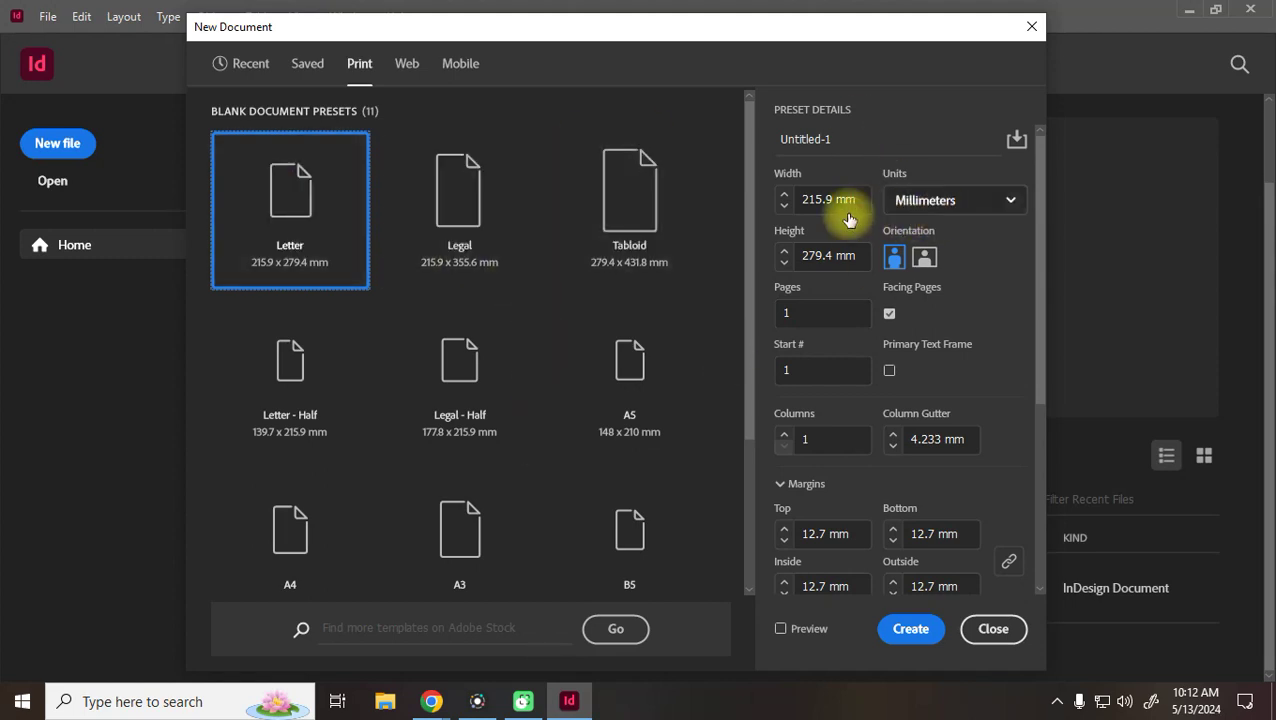
left_click(406, 64)
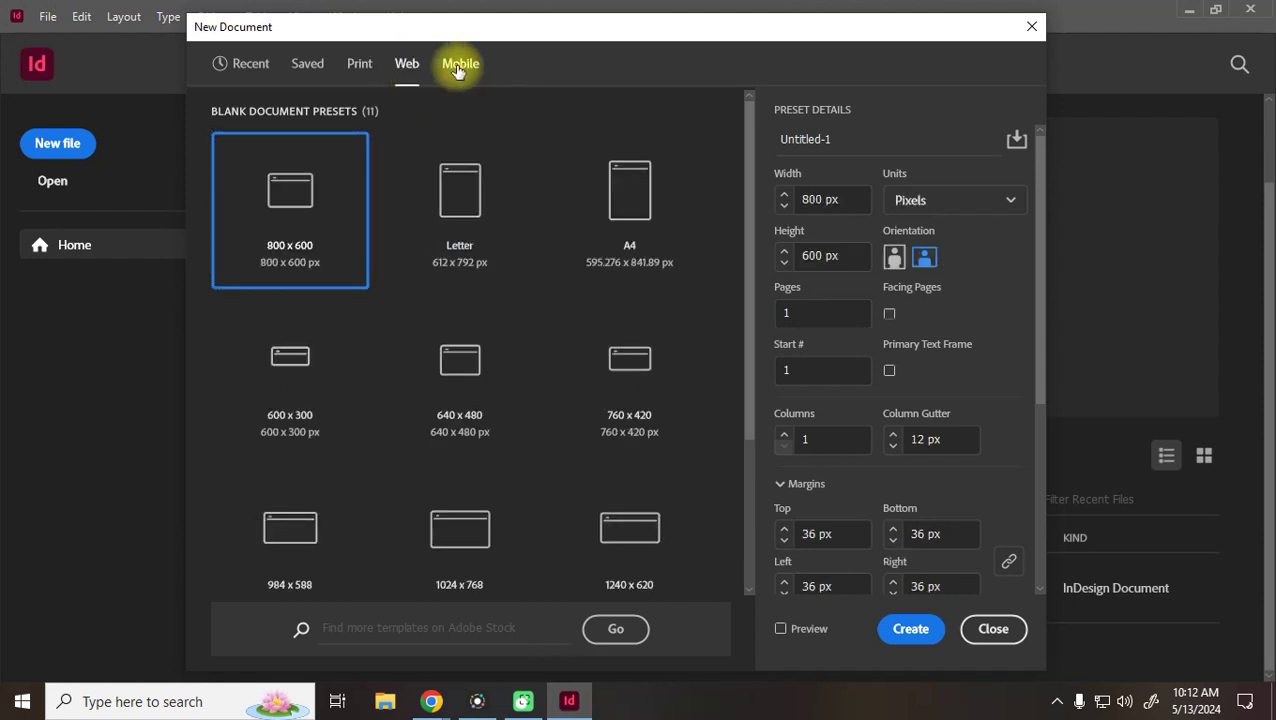
left_click(459, 64)
left_click(359, 66)
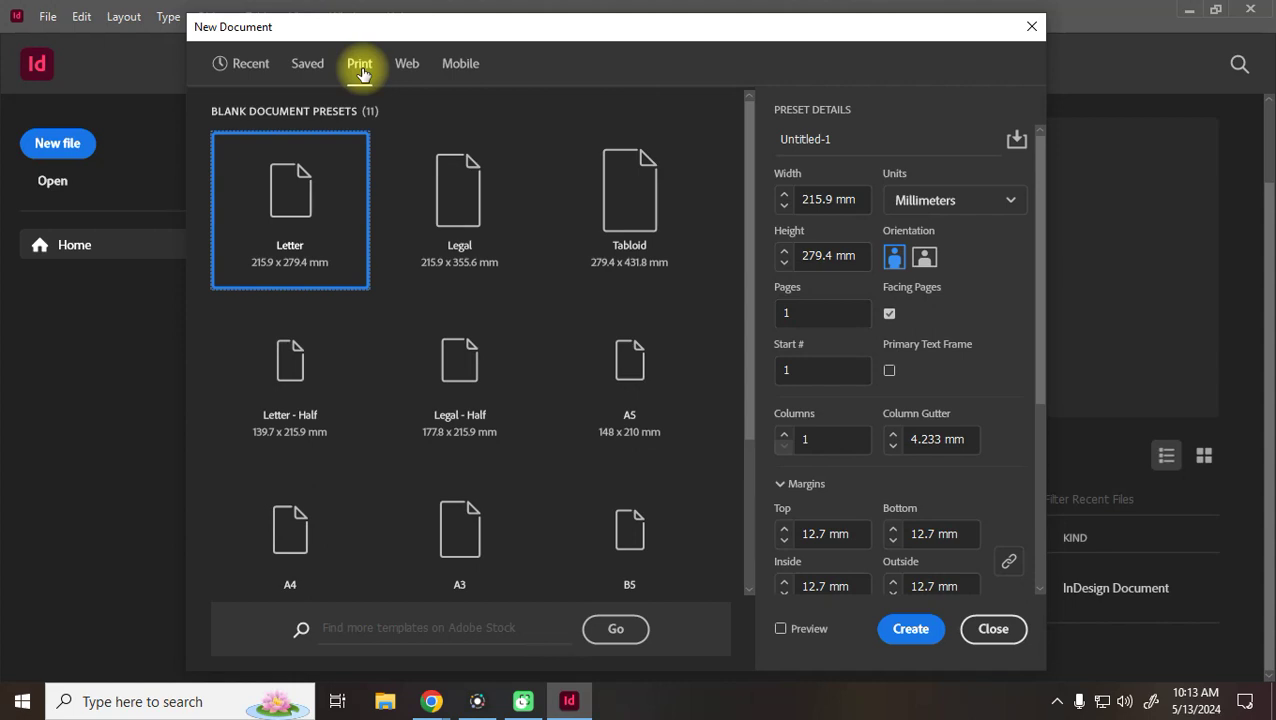
left_click(954, 198)
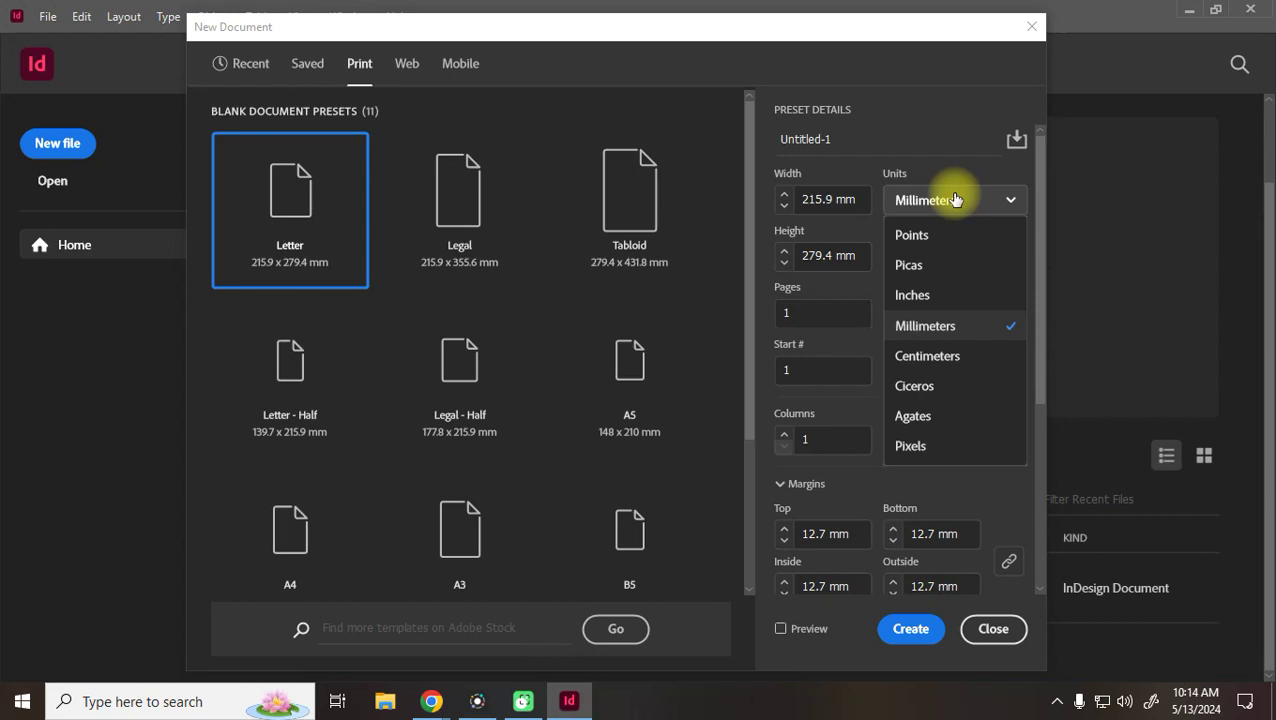
left_click(932, 83)
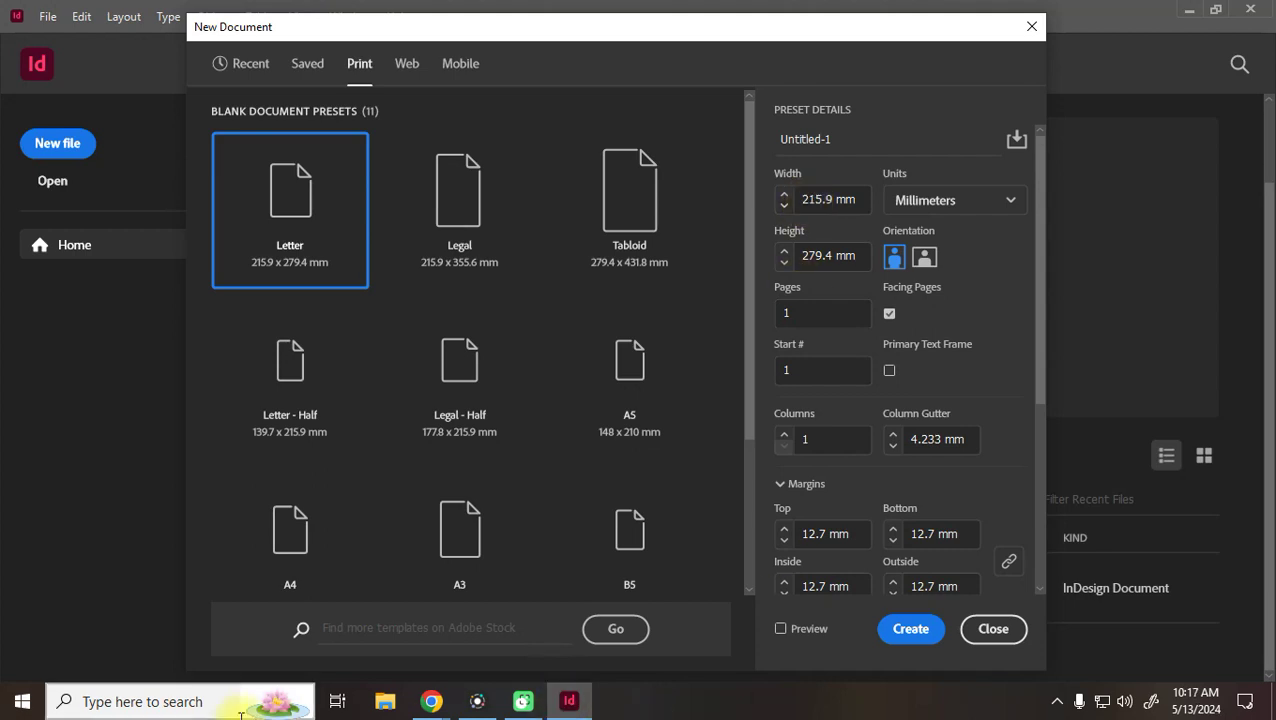
Find and open the Sticky Notes app, and return to the New Document window
left_click(158, 702)
type("st")
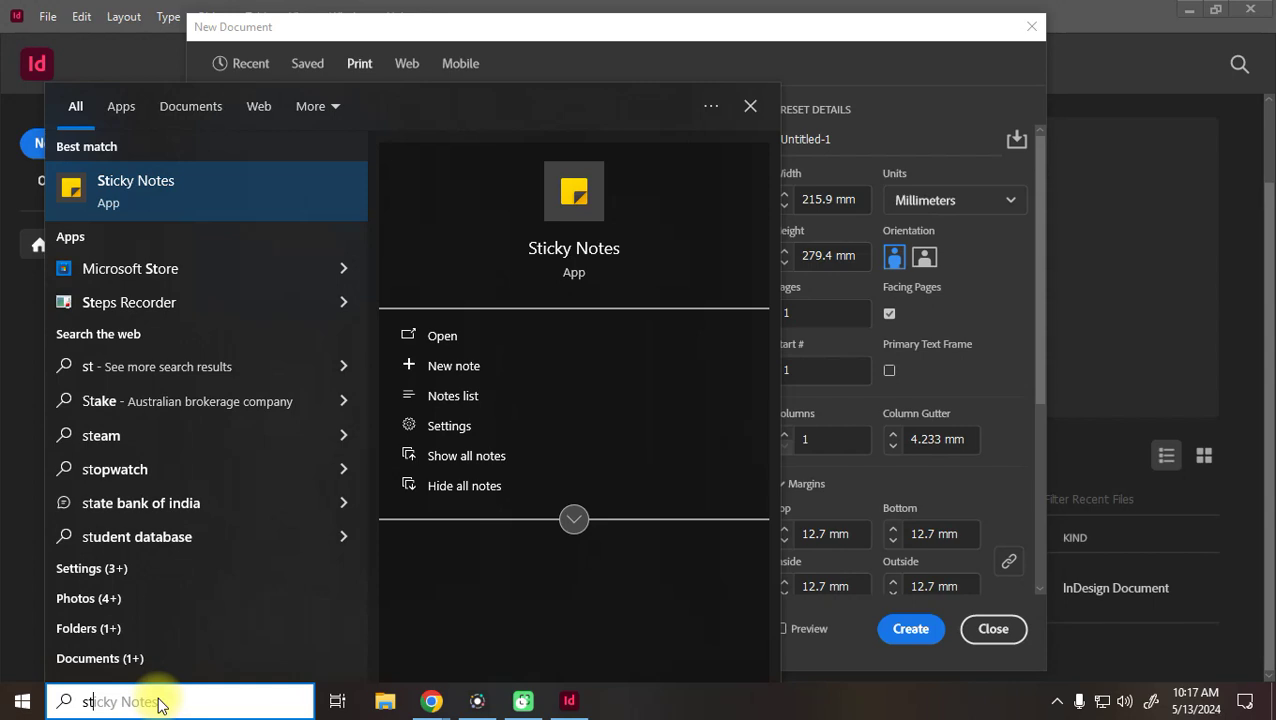
left_click(161, 196)
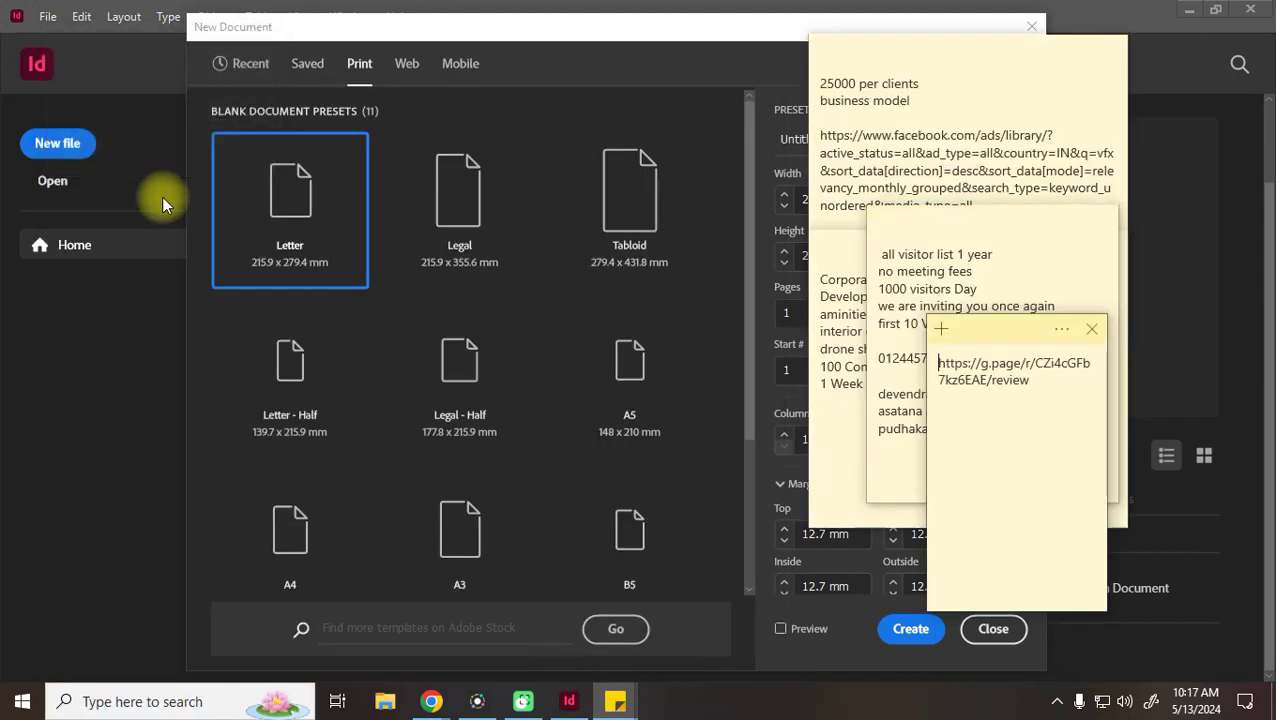
left_click(1145, 9)
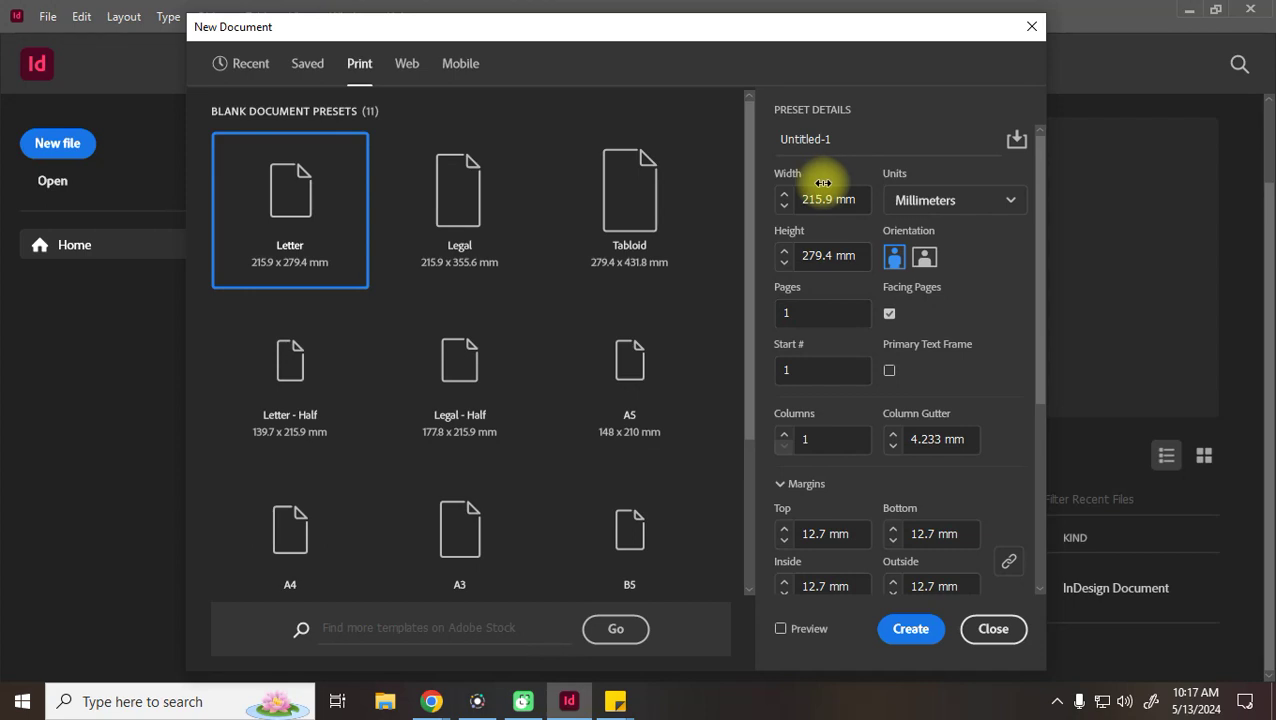
Compare the page dimensions of the Letter and A4 print presets by alternating between them, ending on A4
left_click(314, 549)
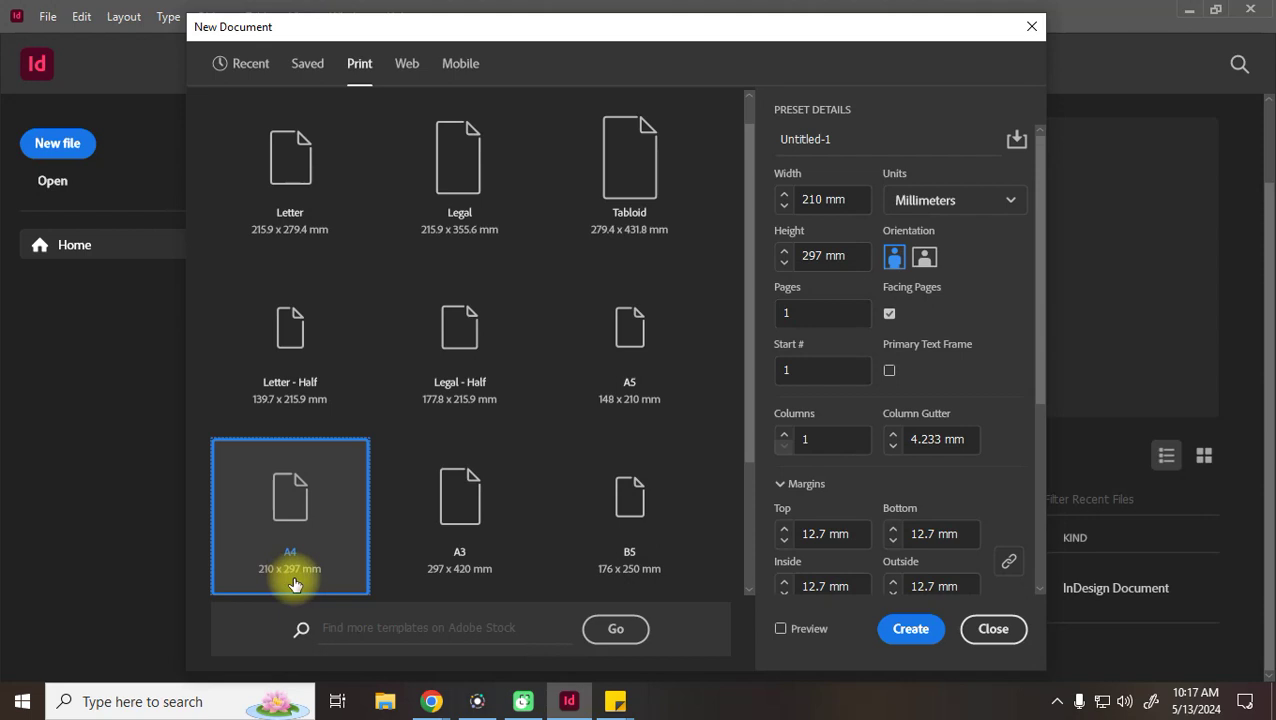
left_click(292, 198)
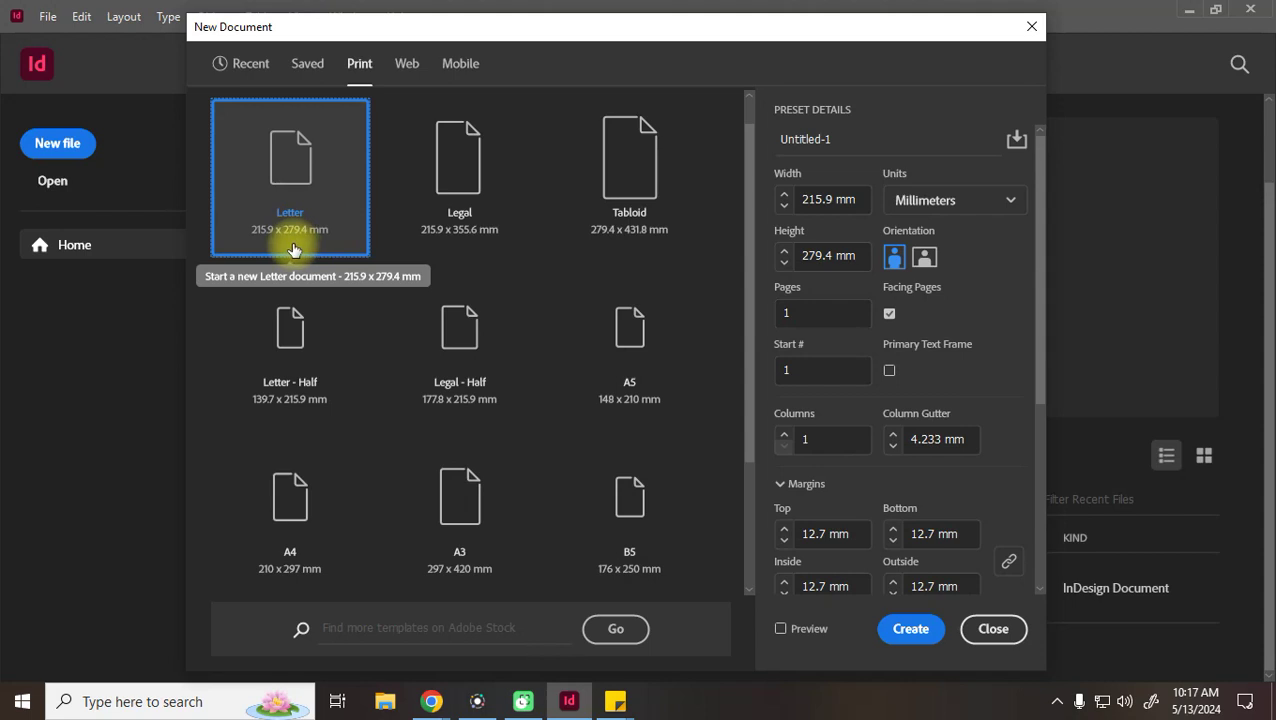
left_click(313, 523)
left_click(297, 192)
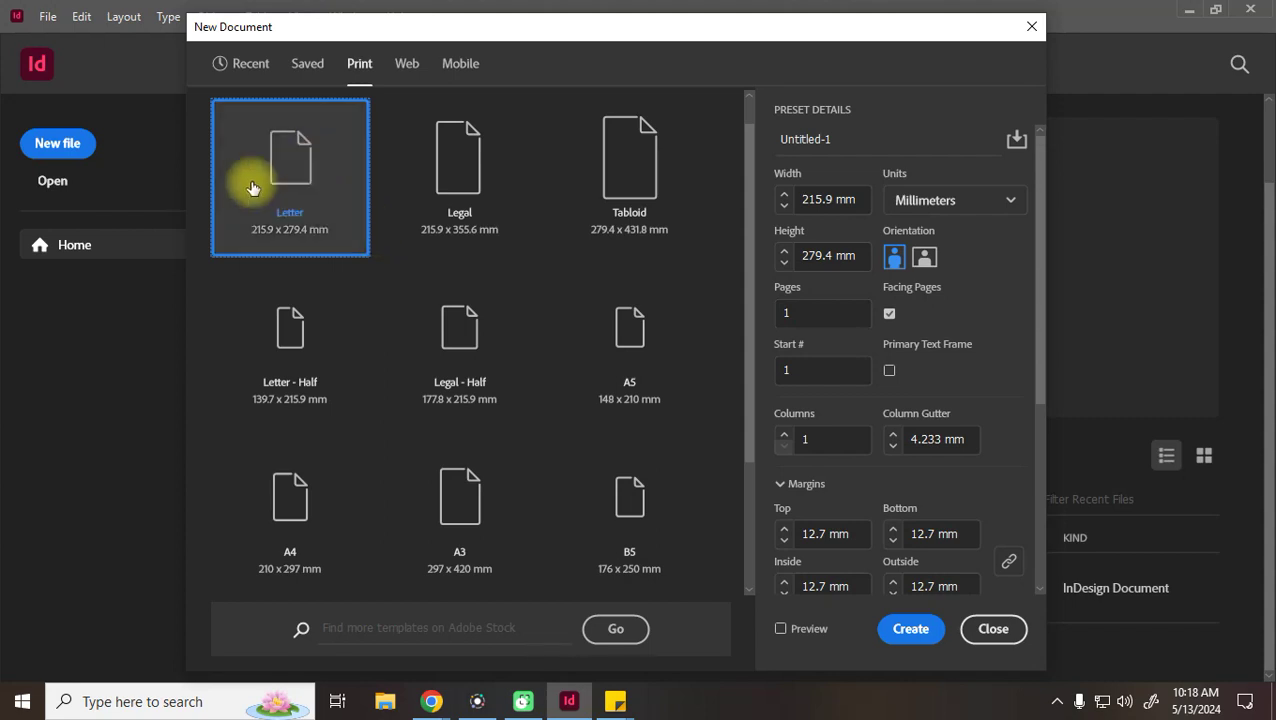
left_click(306, 543)
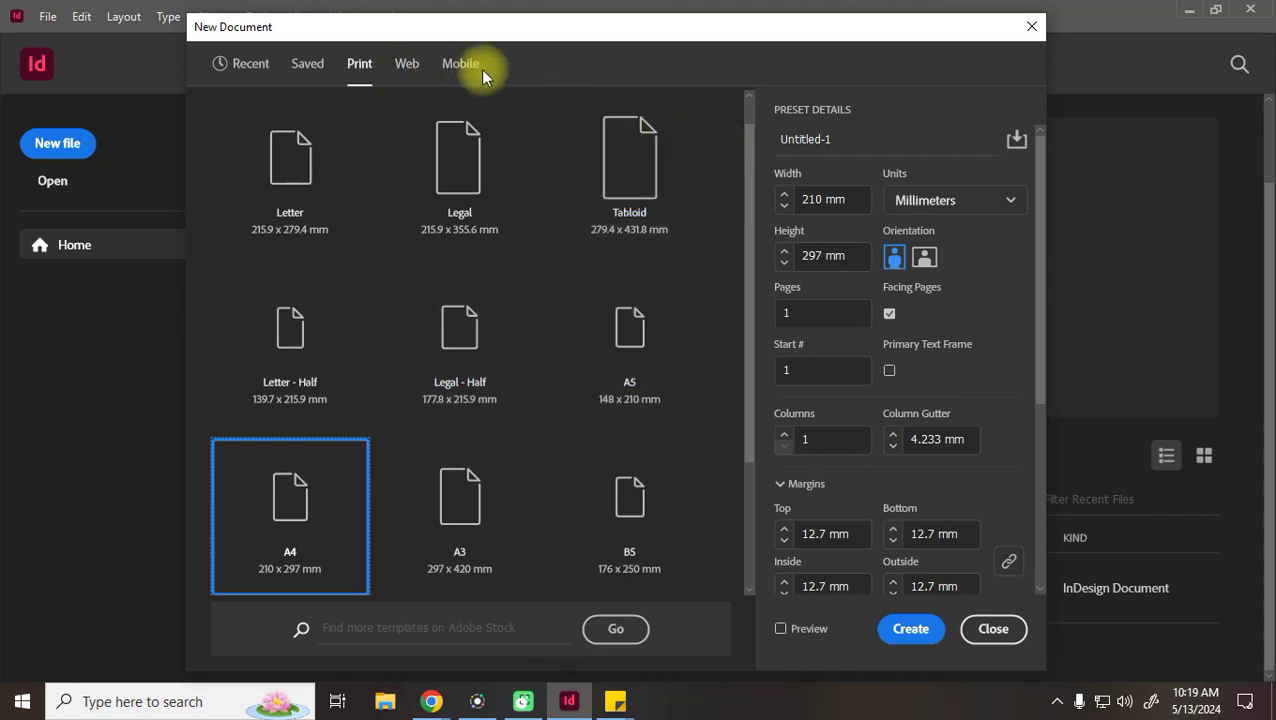
Compare the Mobile presets with the Web presets and highlight the width's pixel unit for the 800 x 600 preset
left_click(406, 67)
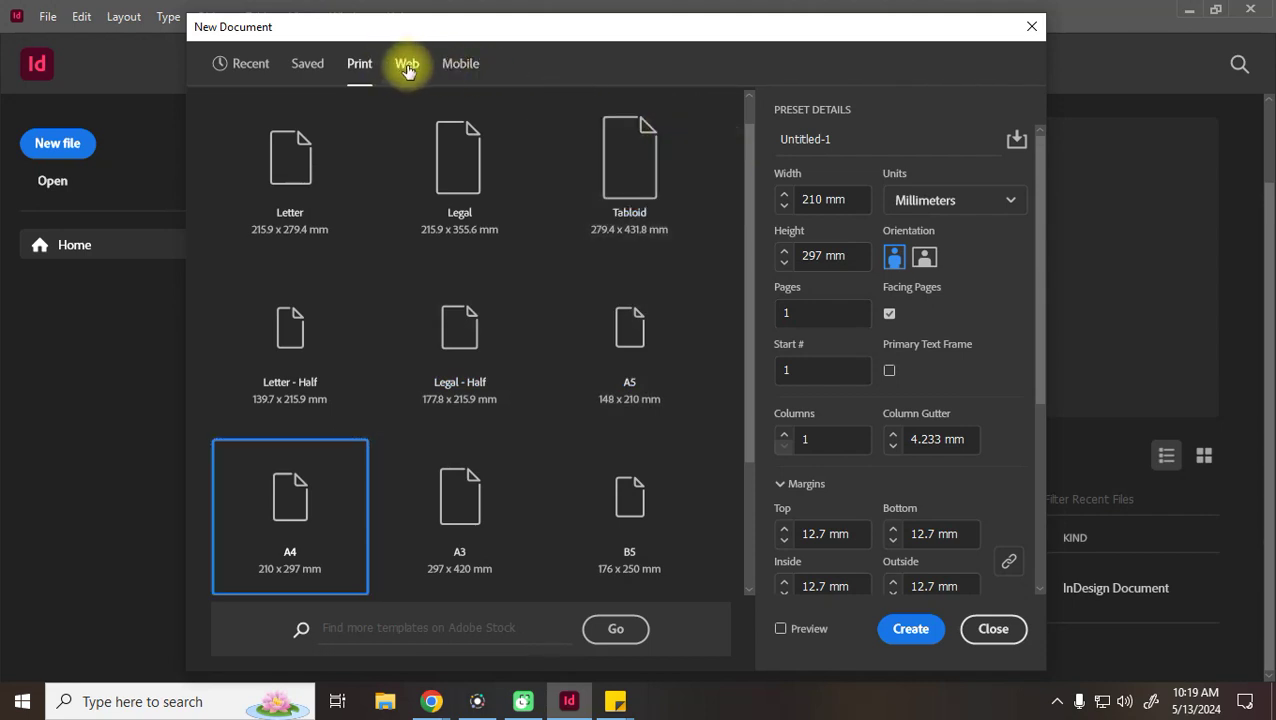
left_click(456, 69)
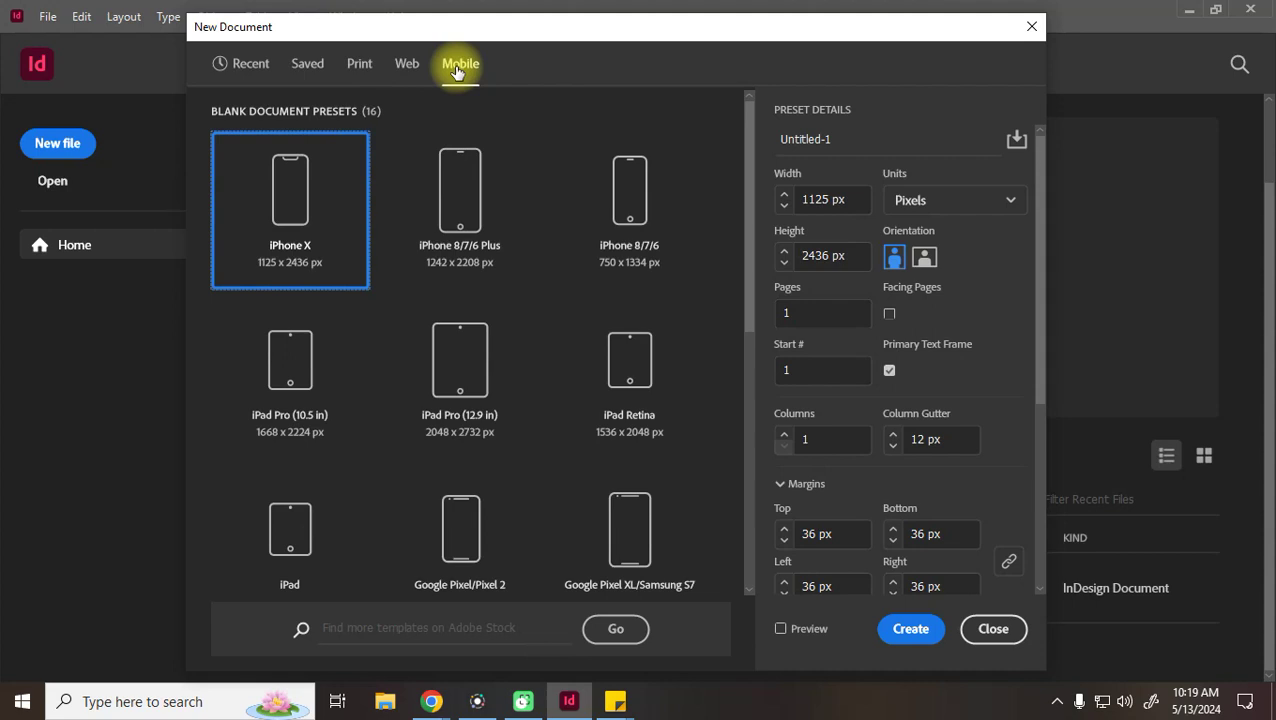
left_click(409, 66)
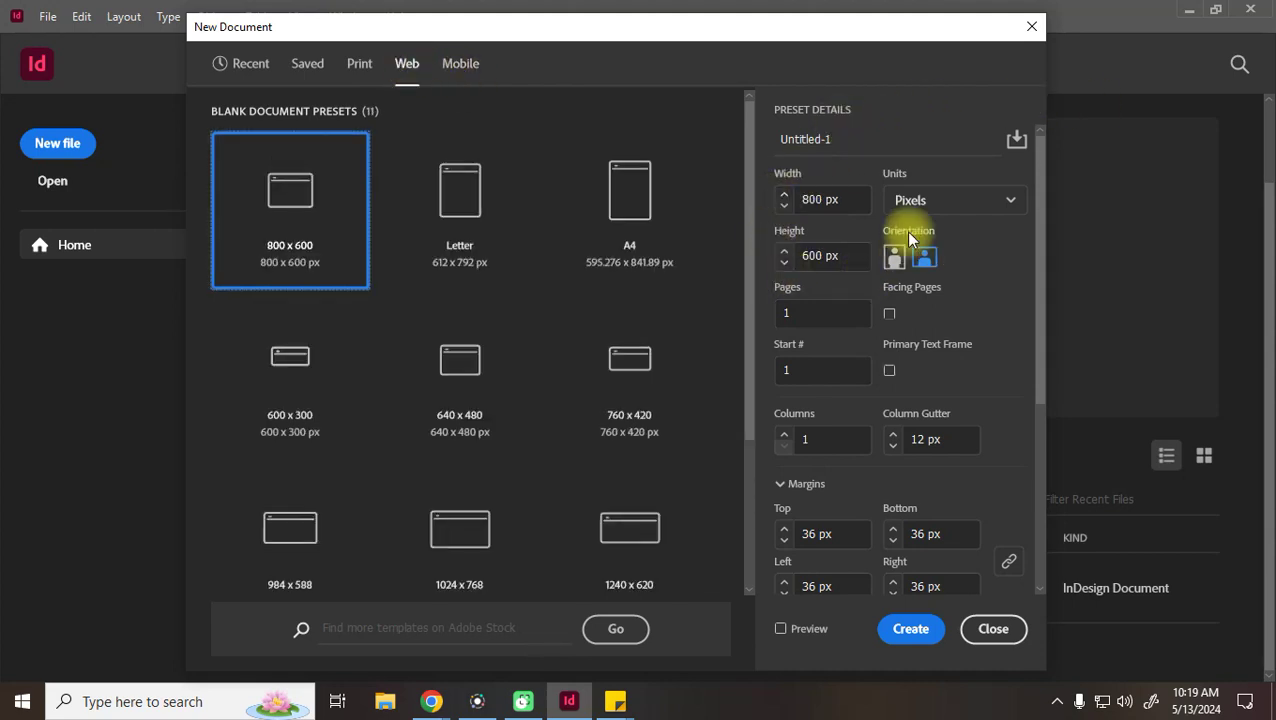
left_click(837, 202)
double_click(837, 202)
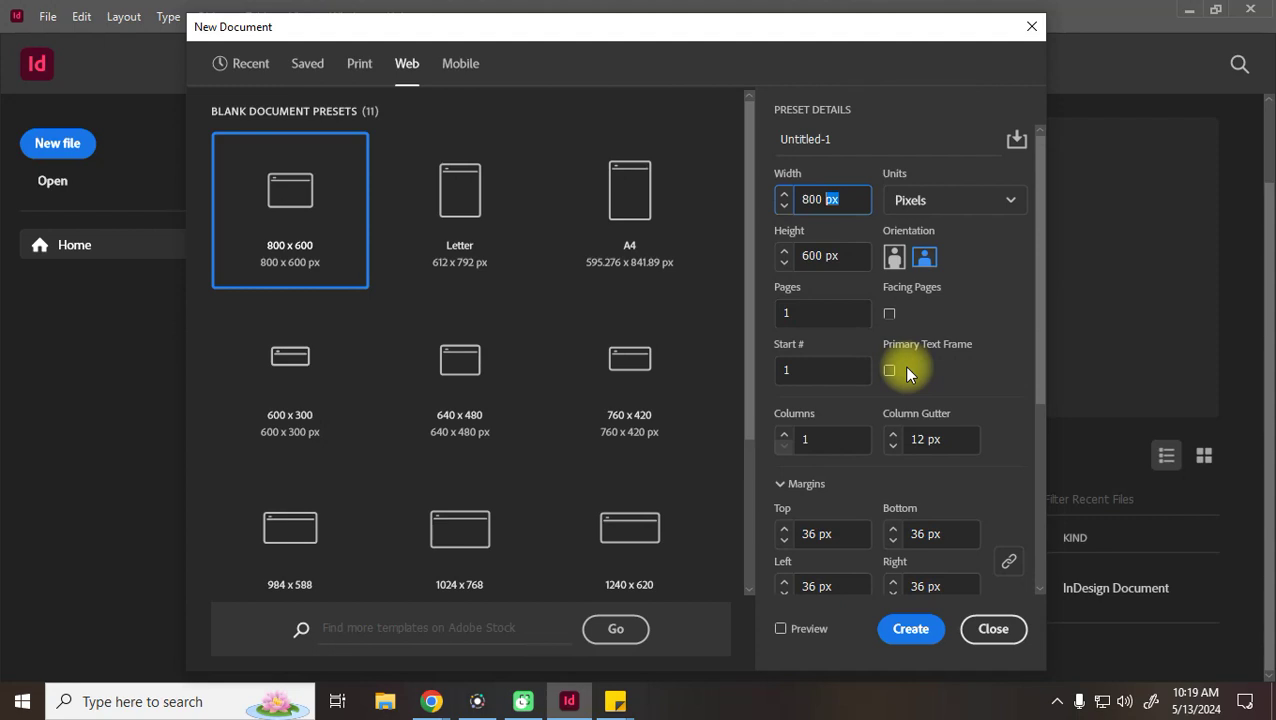
Switch to the Google Meet call in Chrome and show the list of meeting participants
mouse_move(427, 692)
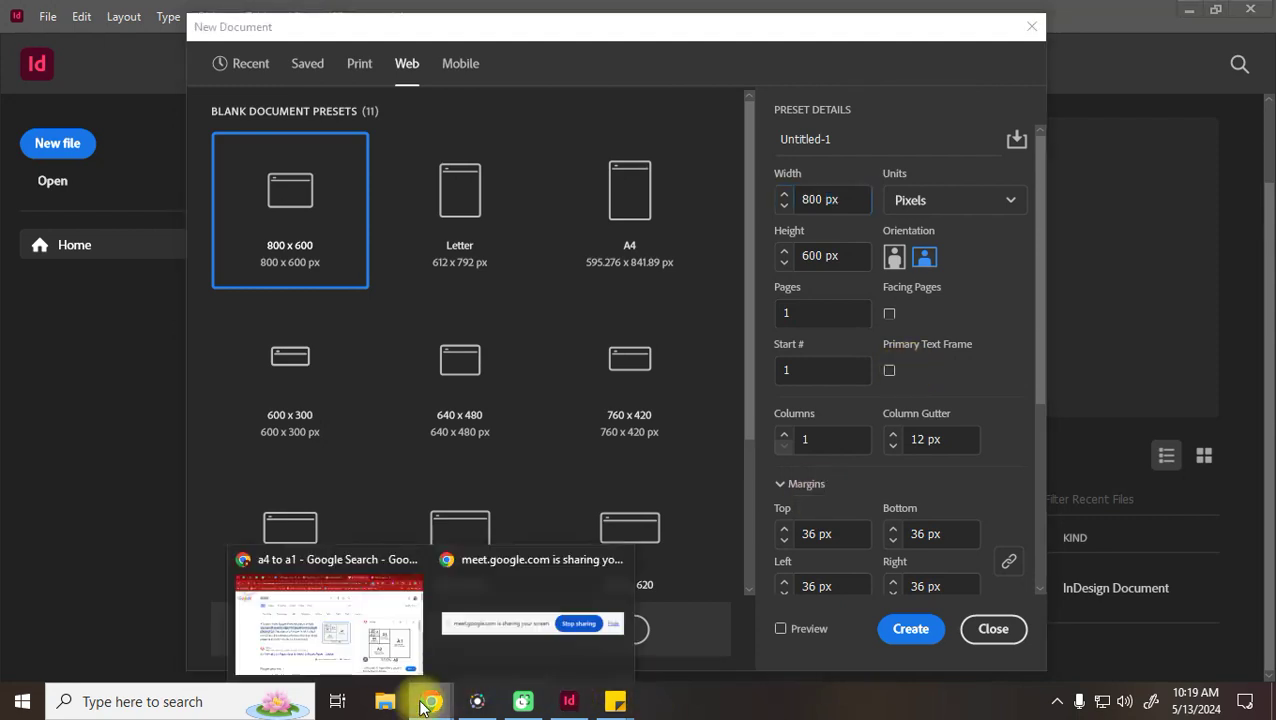
left_click(348, 655)
left_click(343, 12)
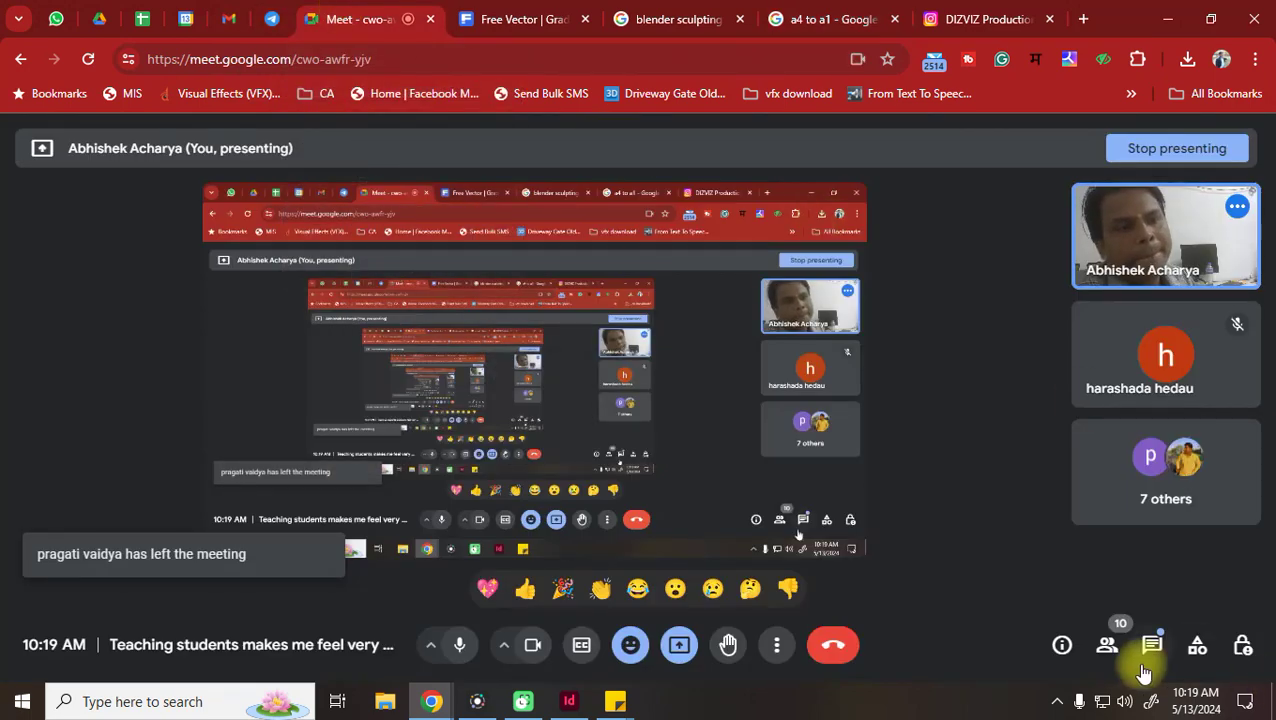
left_click(1108, 646)
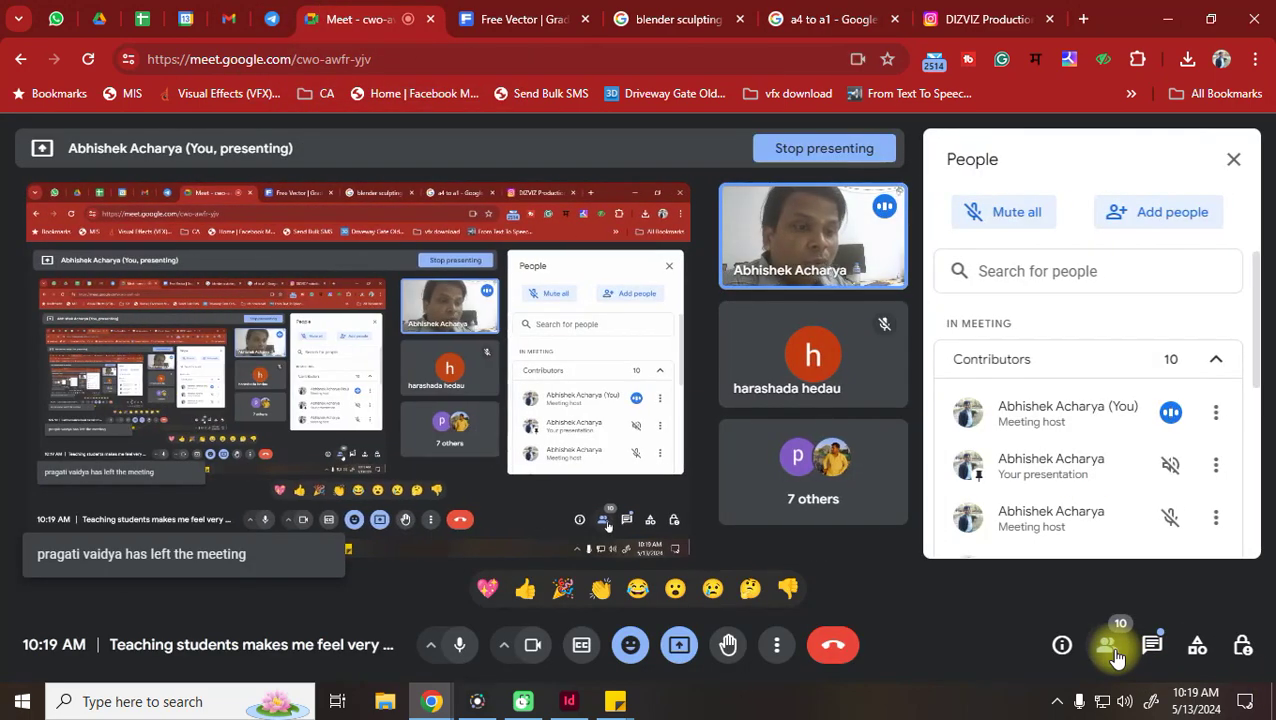
Look through the rest of the meeting's participant list, and return to the width value in InDesign's New Document window
scroll(1080, 398, "down", 5)
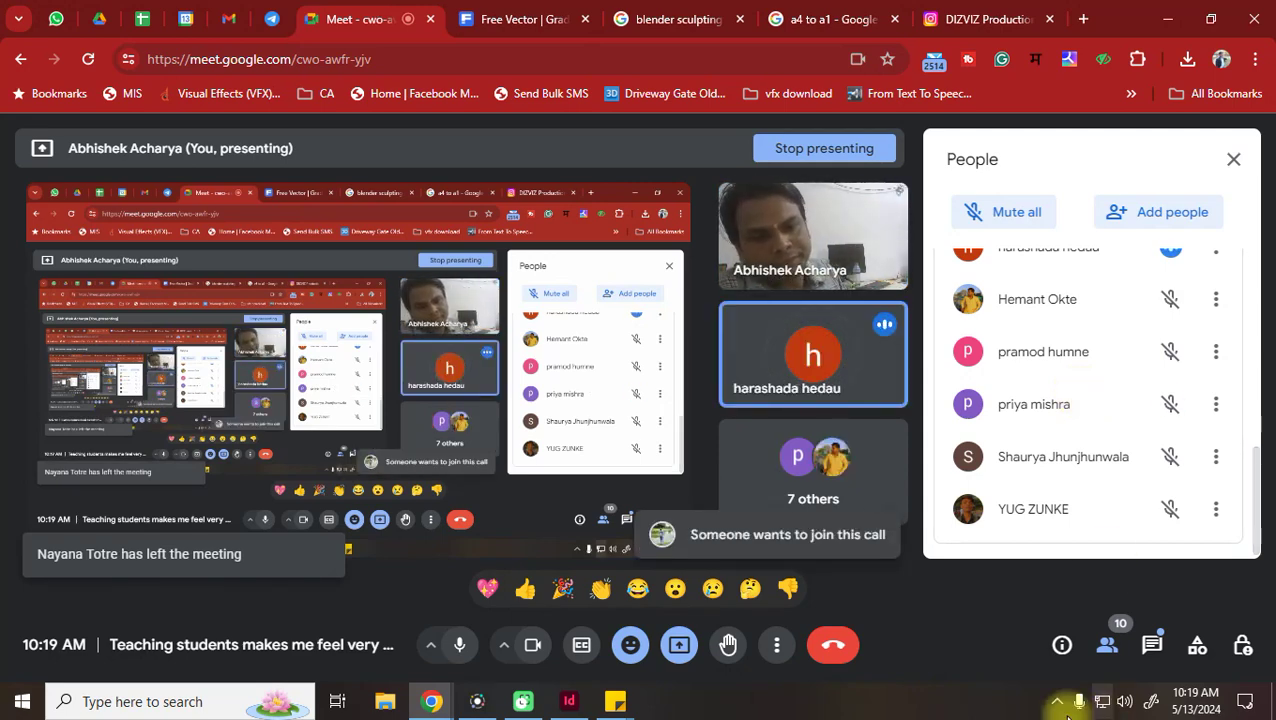
left_click(1160, 455)
left_click(569, 701)
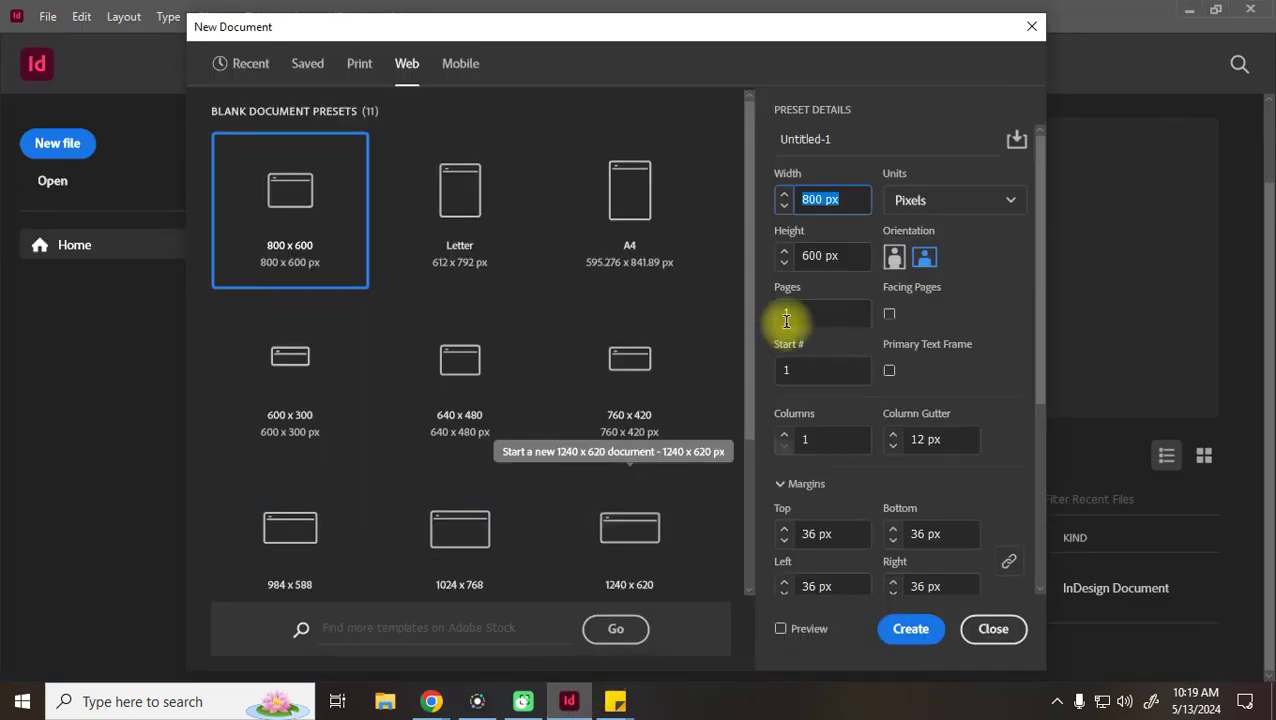
left_click(857, 198)
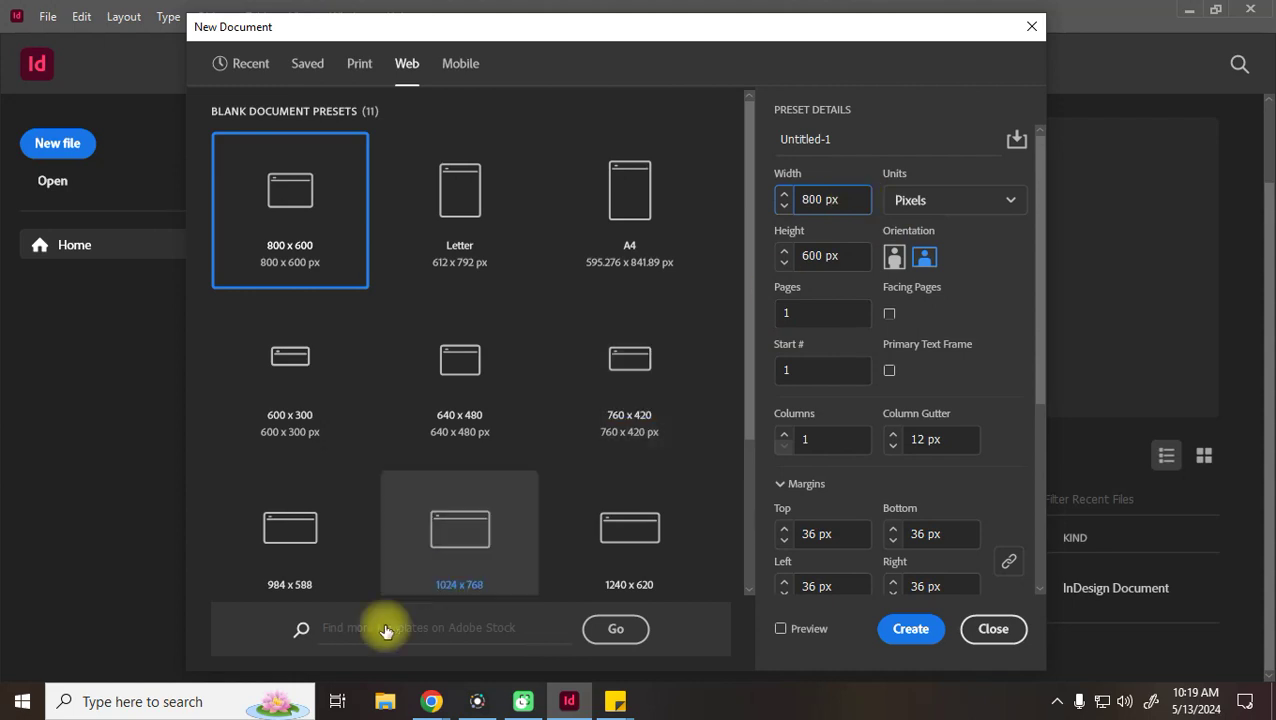
Open a maximized File Explorer window and browse the Pictures folder to find the building image 3
left_click(384, 701)
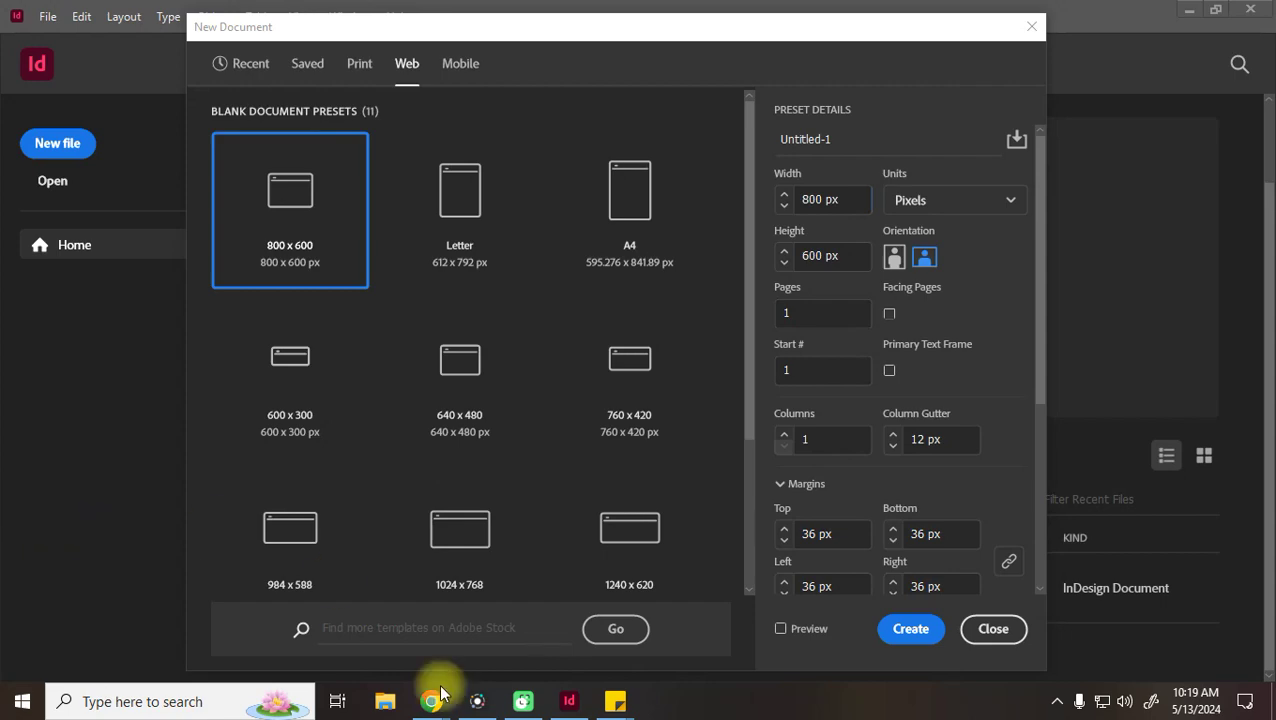
left_click(400, 702)
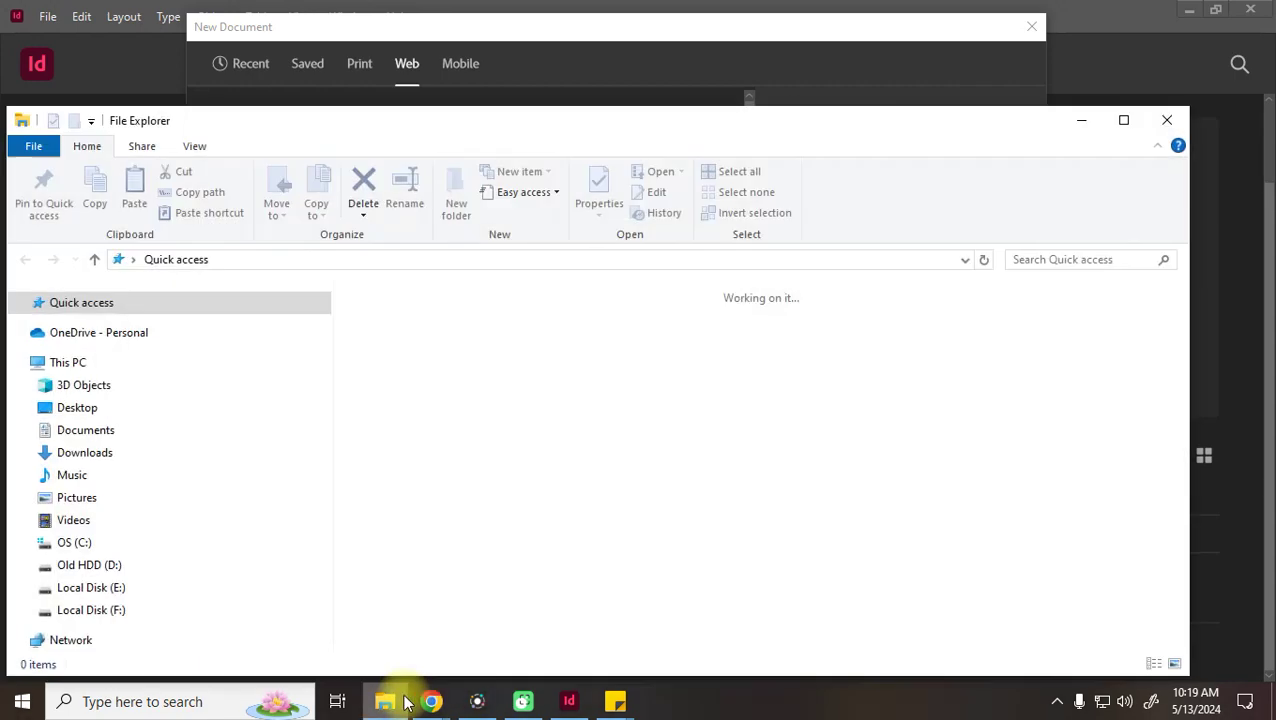
left_click(1125, 121)
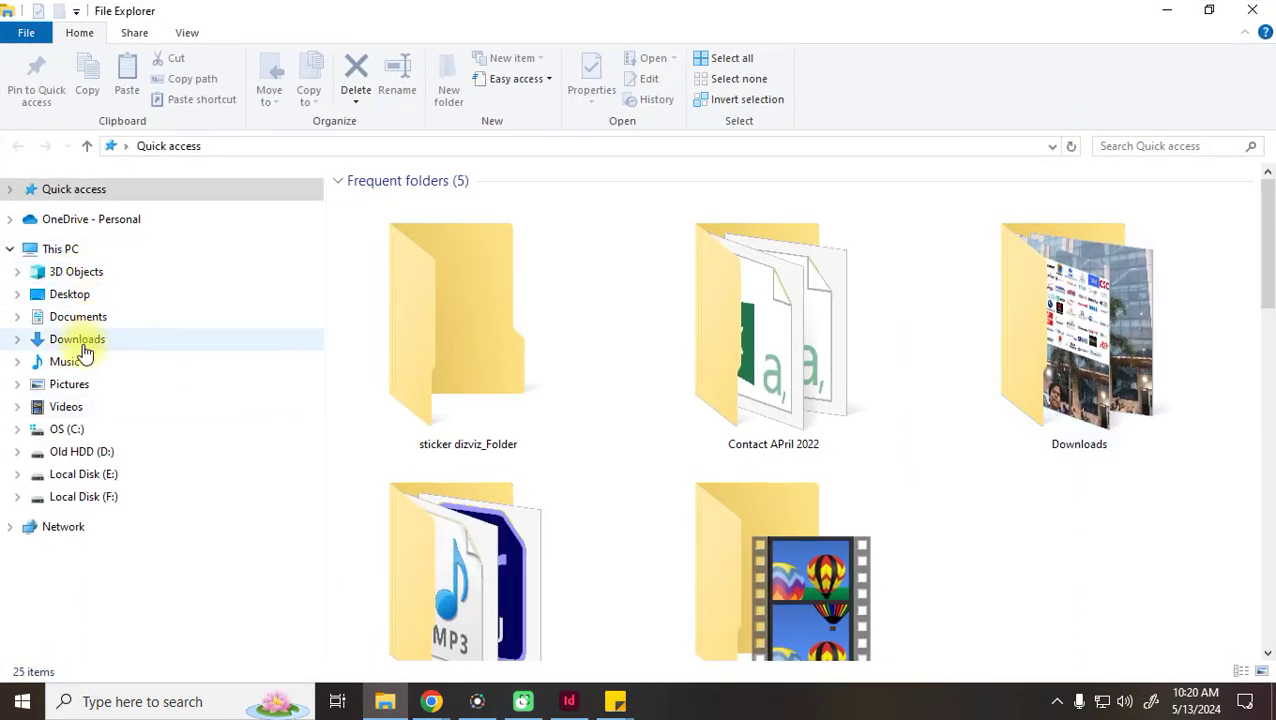
left_click(75, 384)
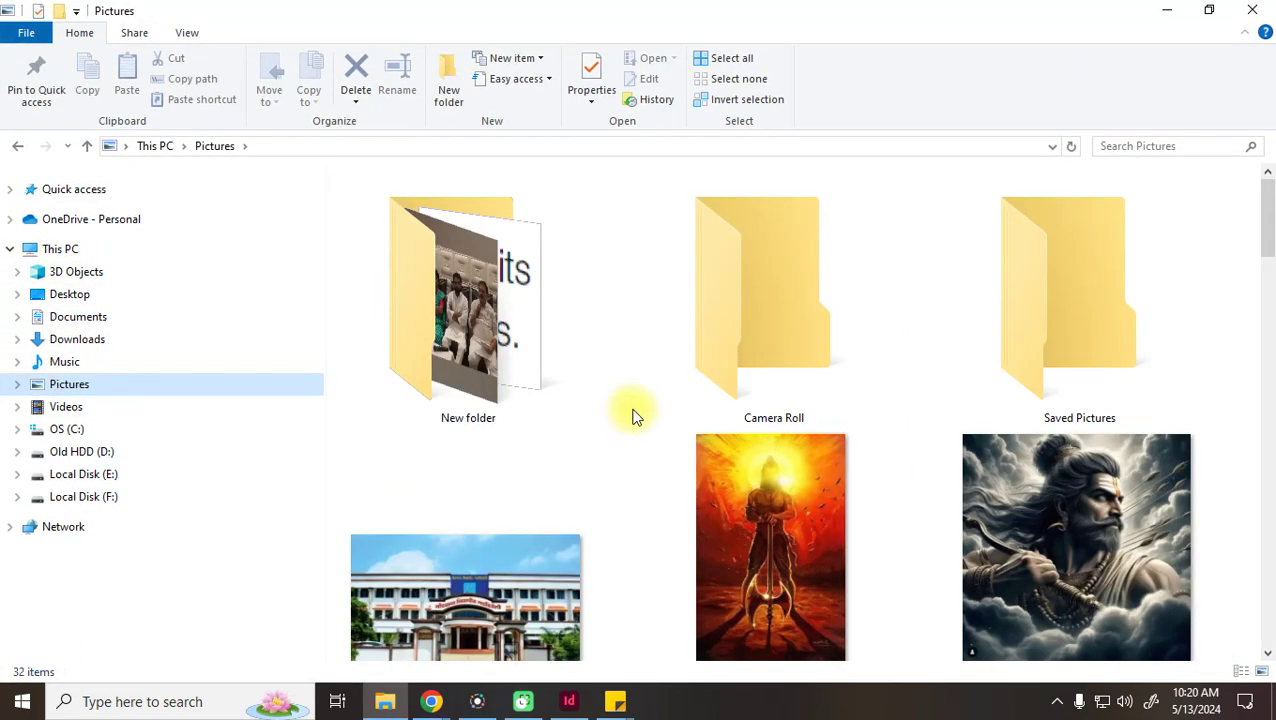
scroll(635, 416, "down", 3)
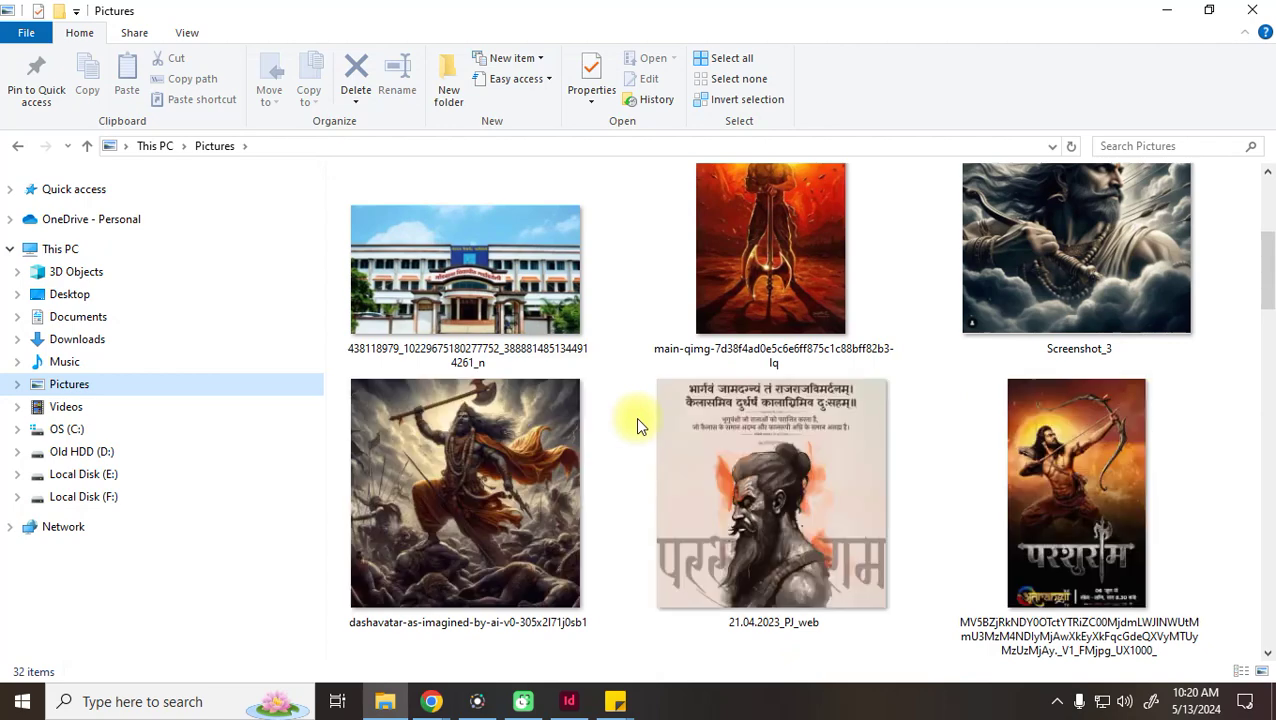
scroll(636, 425, "down", 5)
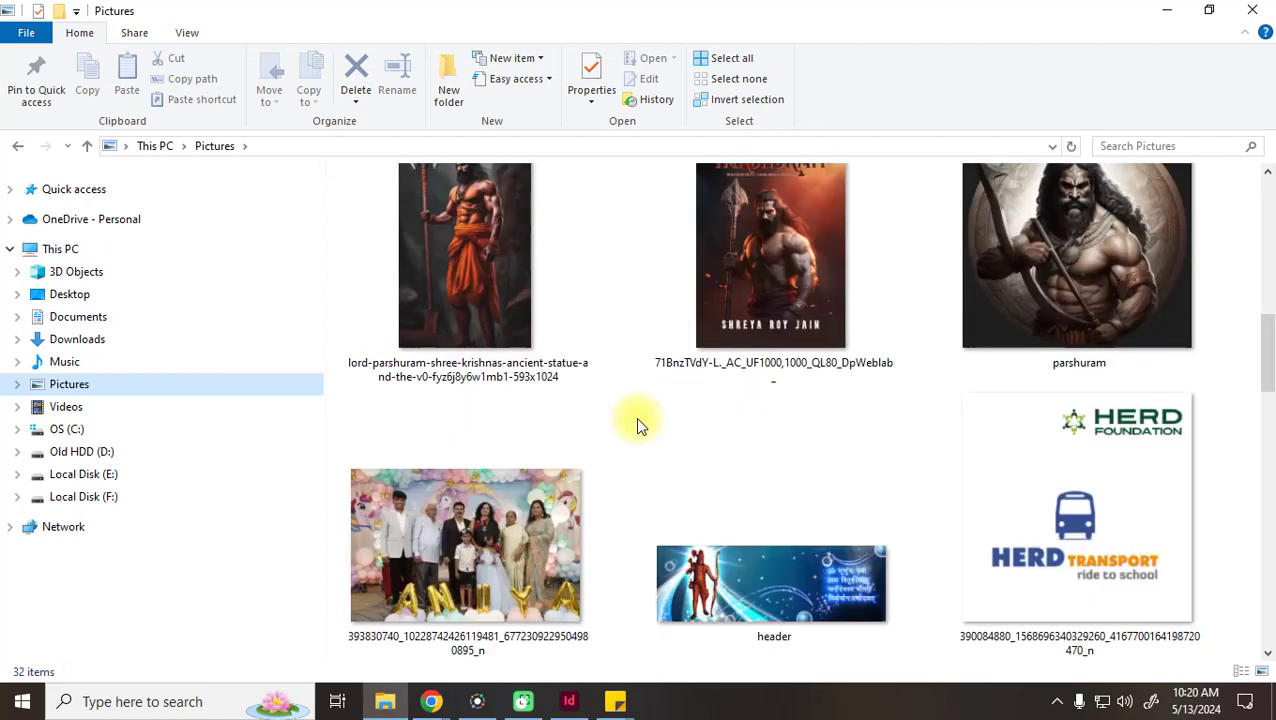
scroll(640, 425, "down", 5)
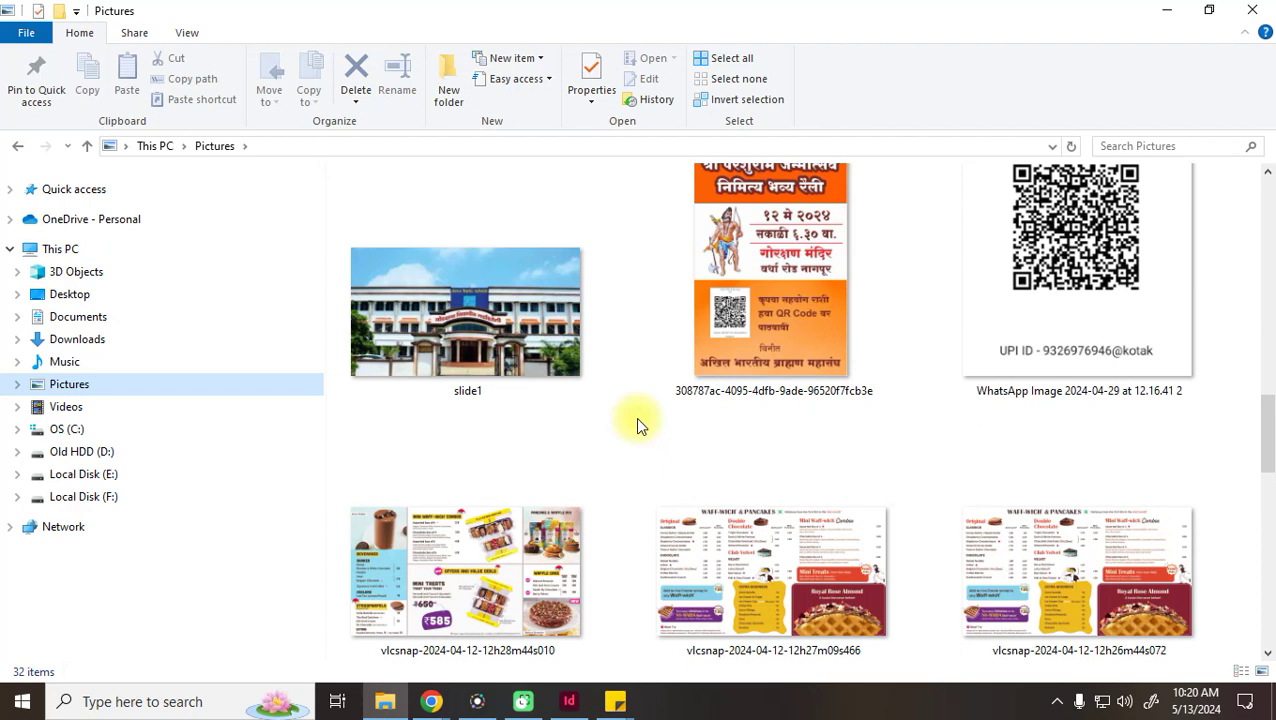
scroll(637, 425, "down", 5)
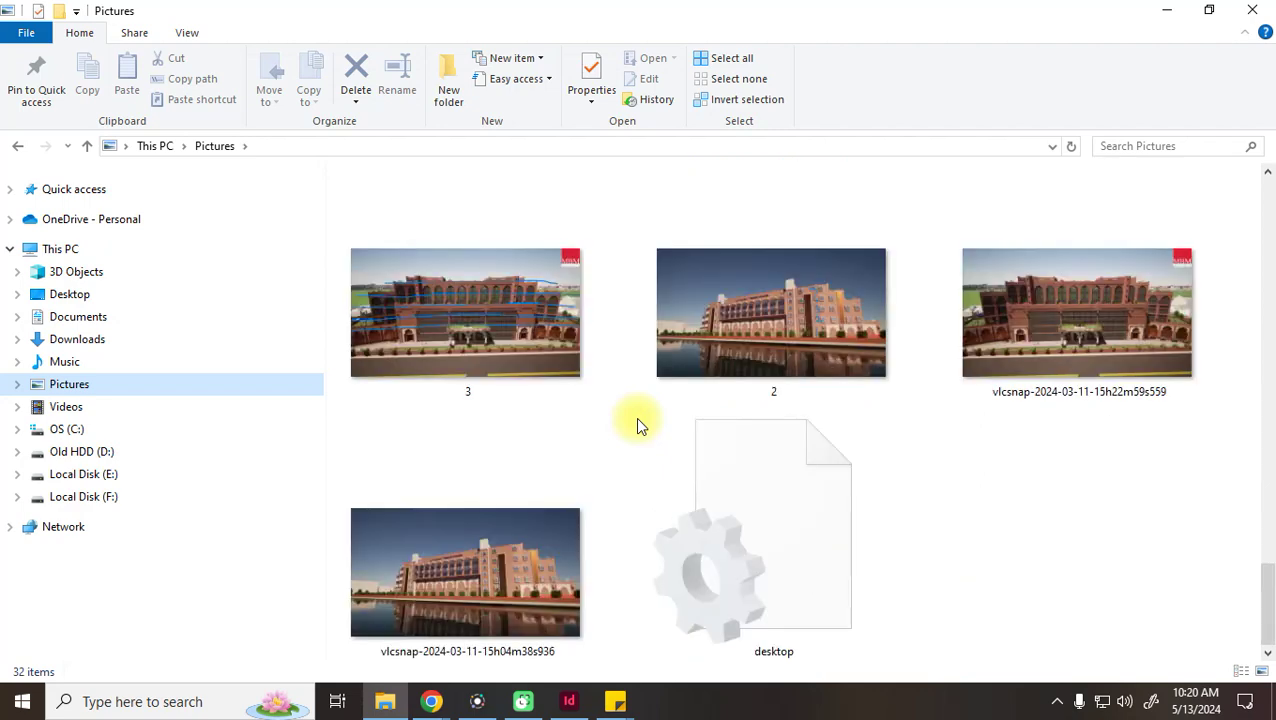
Open the image 3.png in the photo viewer, examine its details at extreme magnification, and close it
double_click(550, 320)
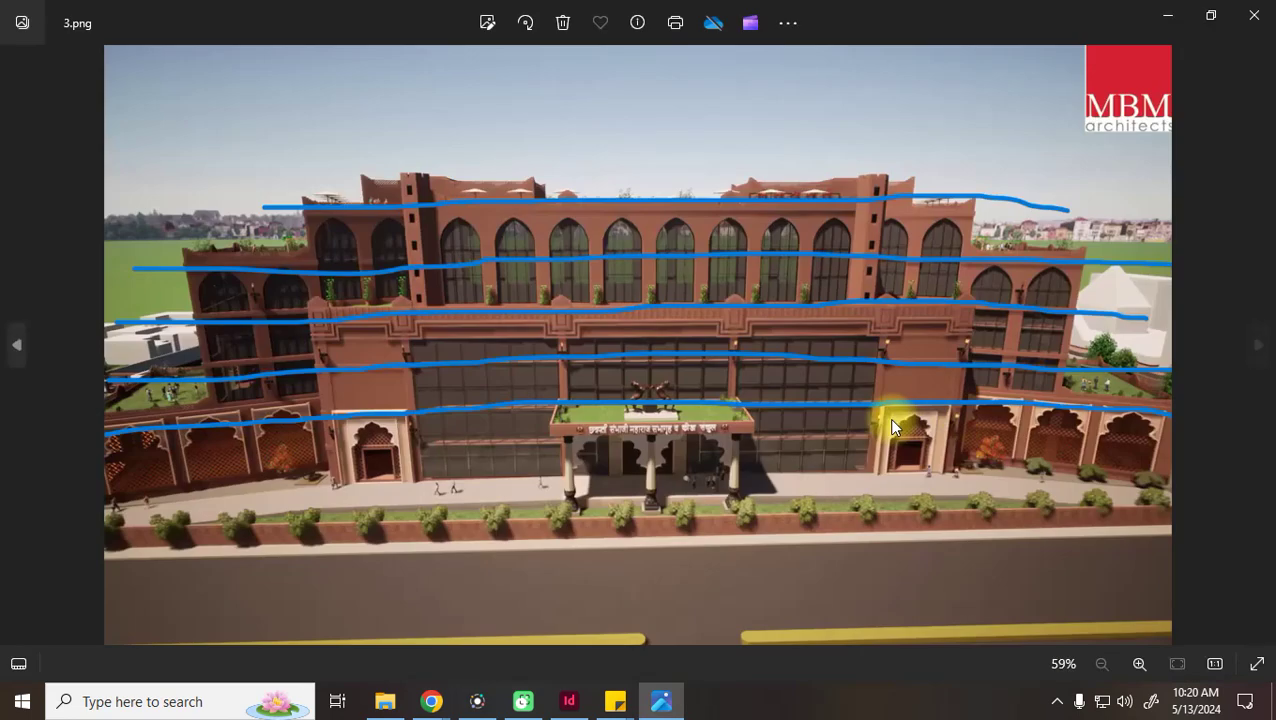
scroll(894, 427, "up", 10)
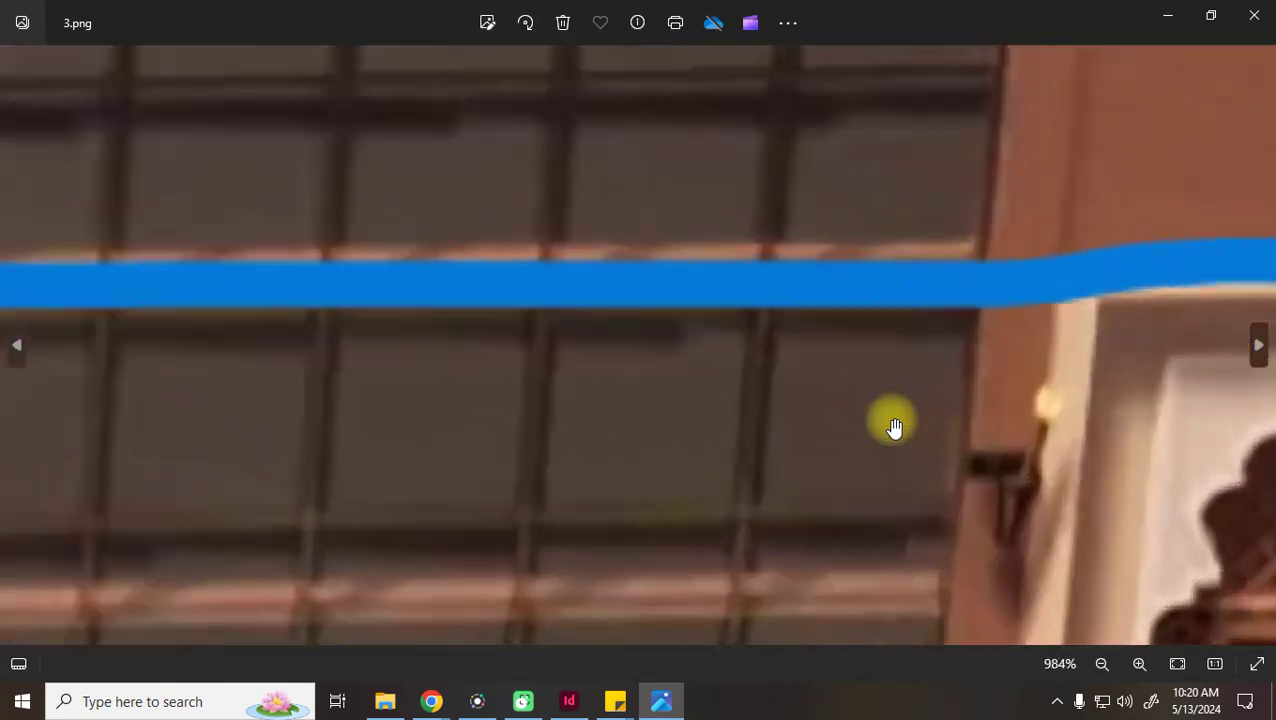
scroll(894, 427, "down", 6)
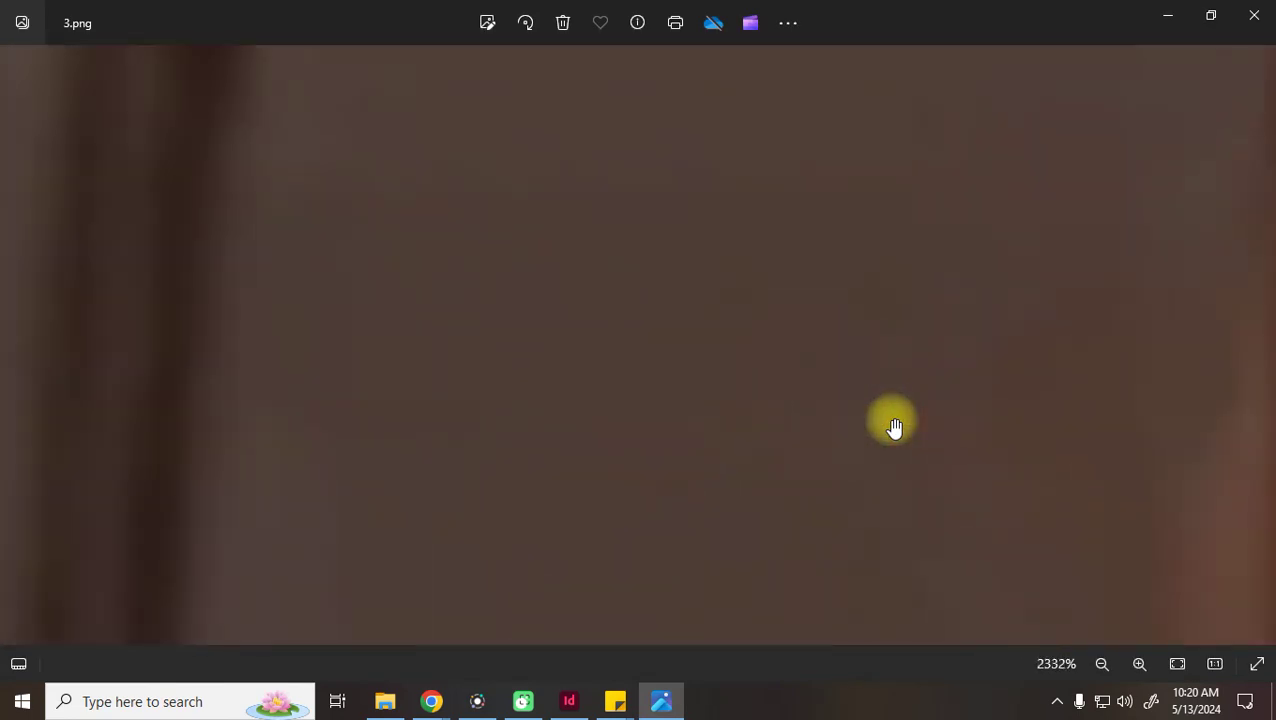
left_click_drag(892, 427, 760, 452)
scroll(760, 452, "up", 4)
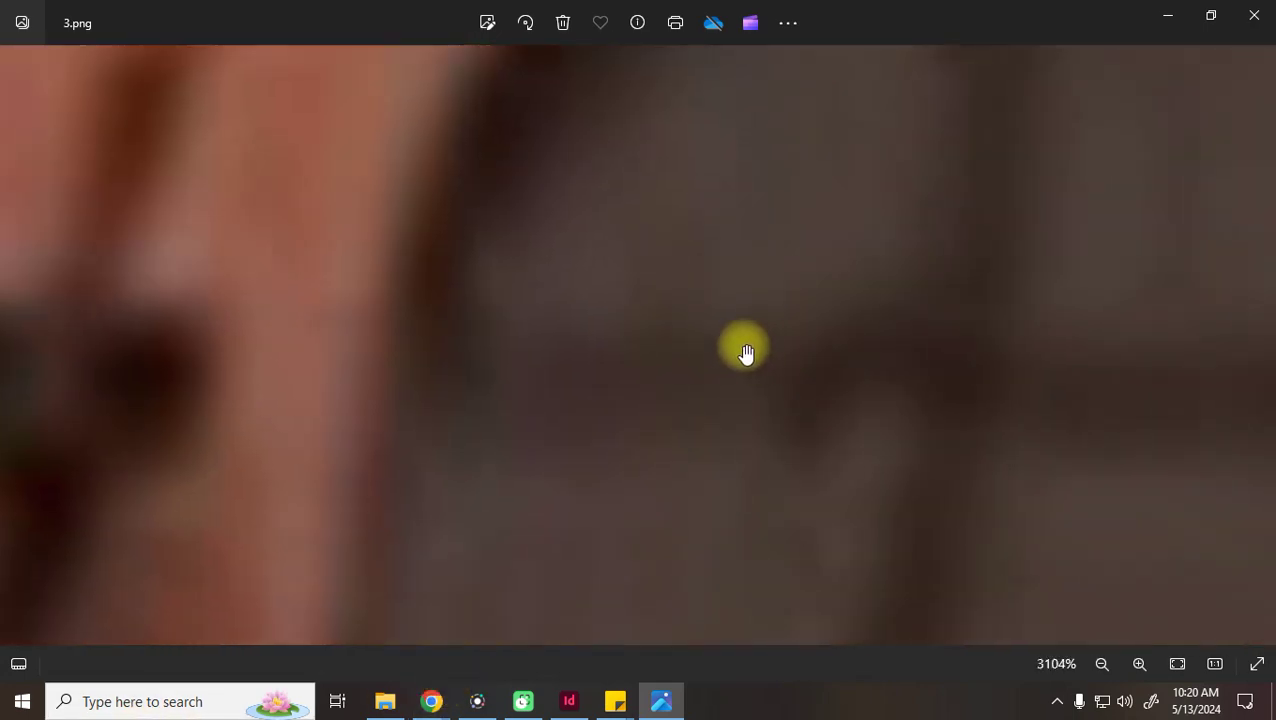
left_click(1252, 14)
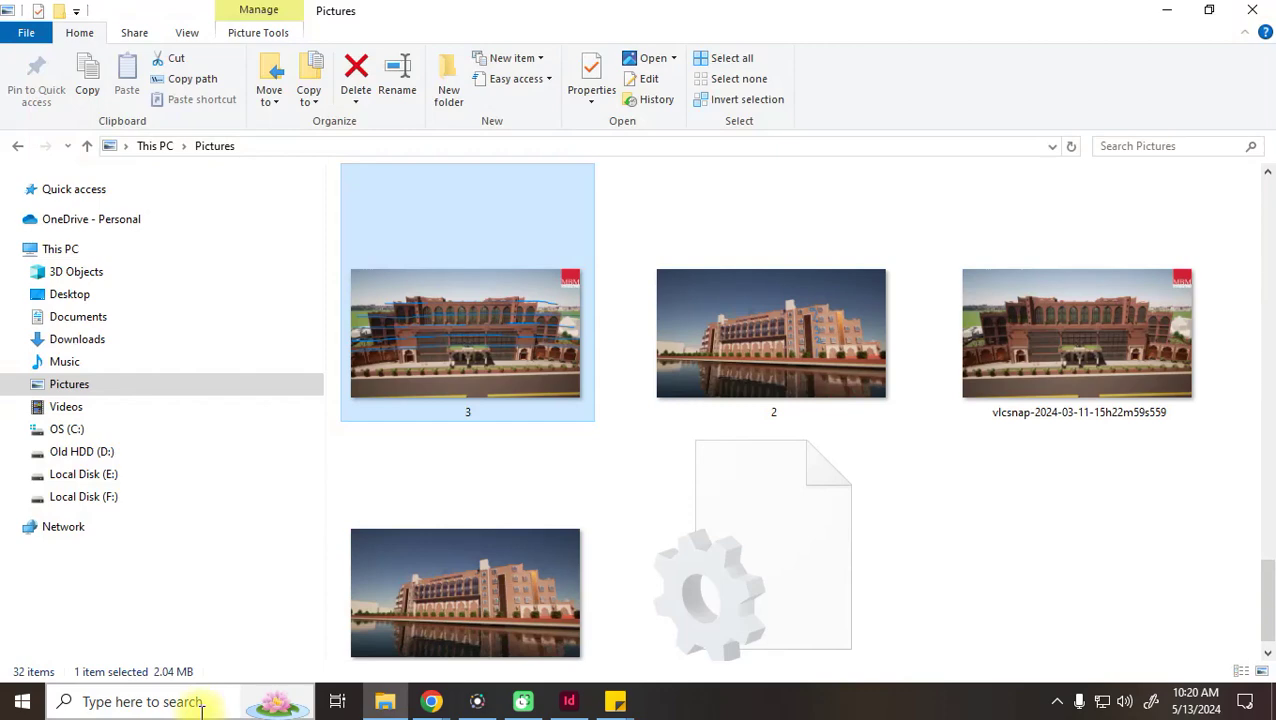
Find and launch Adobe Photoshop 2022, and open 3.png in it from the Pictures folder
left_click(197, 702)
type("pho")
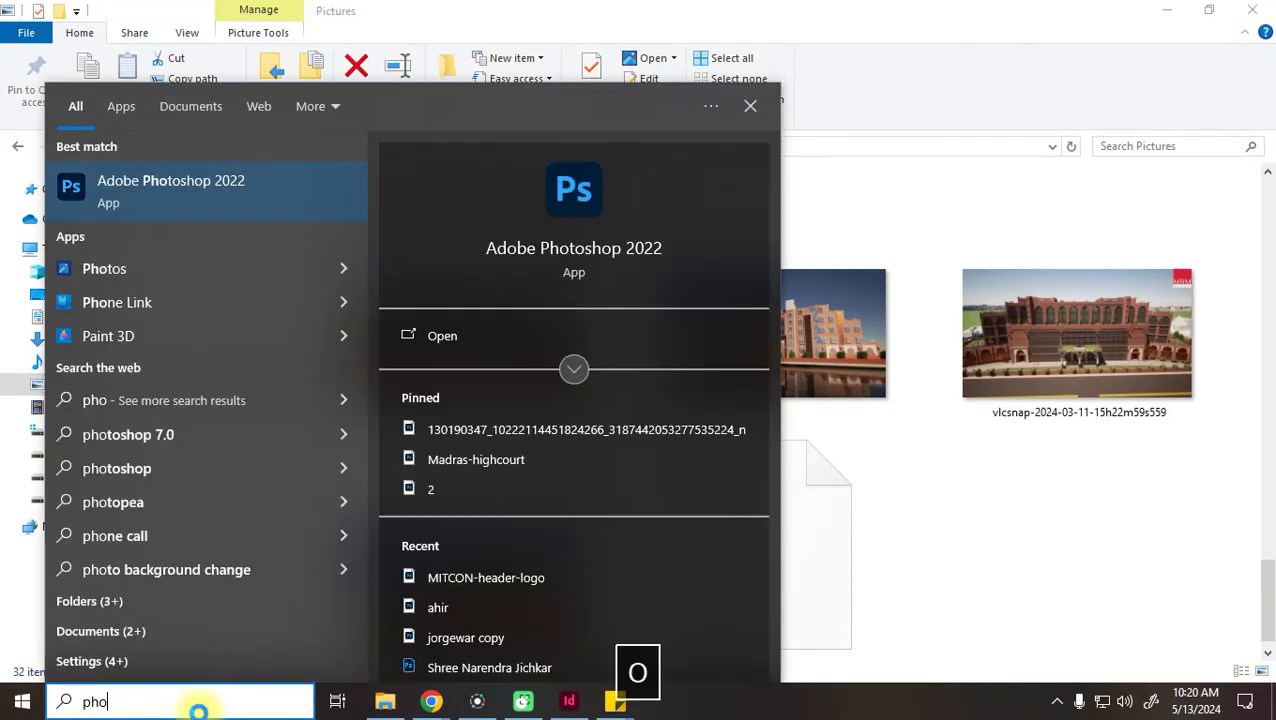
left_click(285, 202)
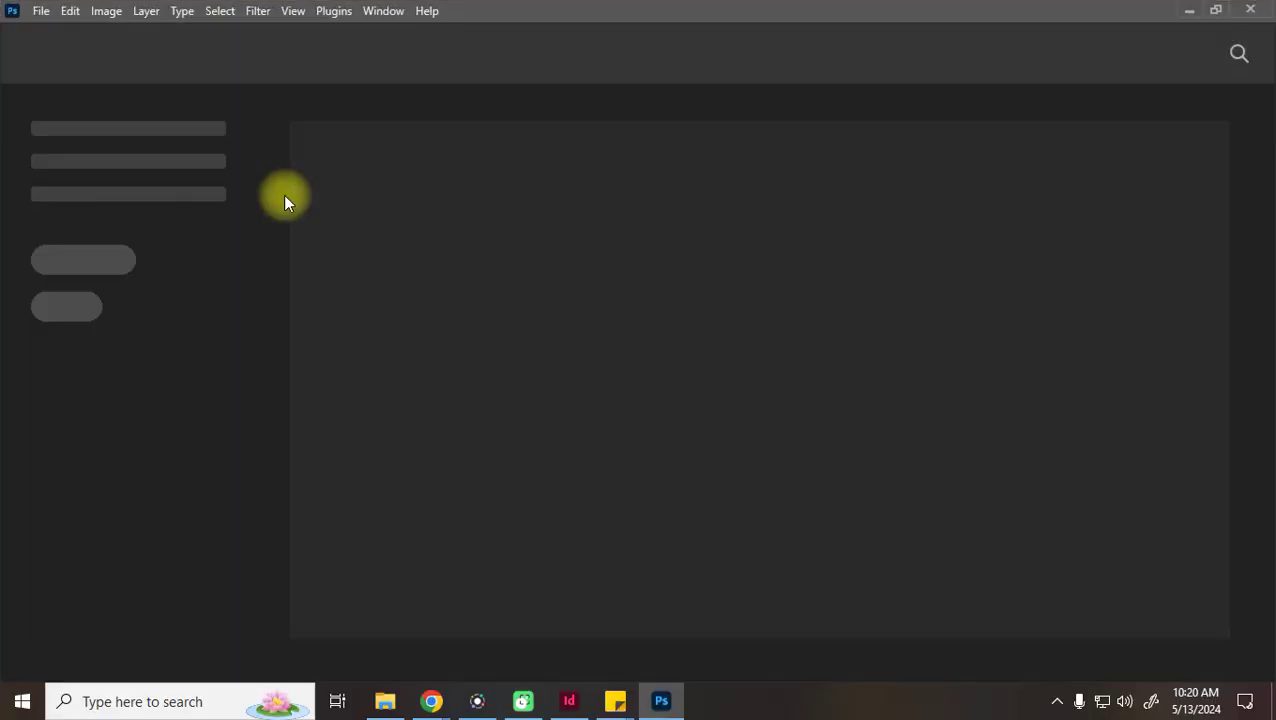
left_click(385, 701)
left_click_drag(527, 340, 541, 148)
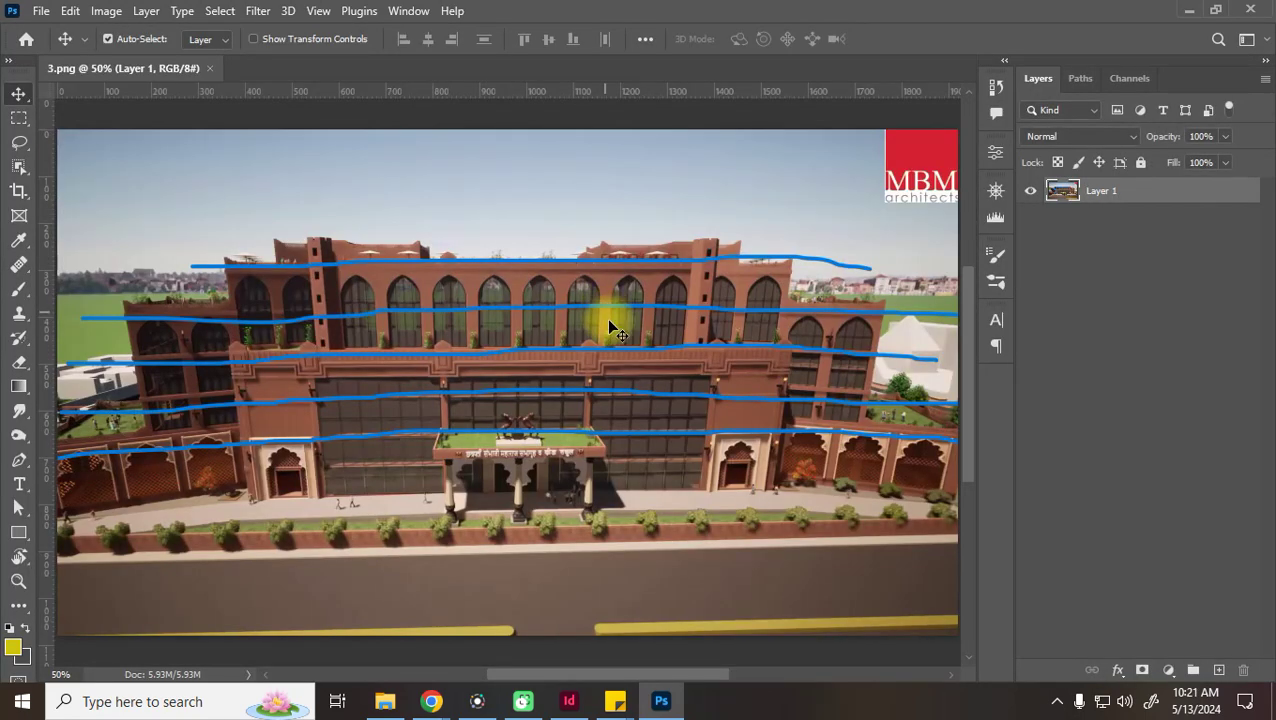
Examine the individual pixels and the pixel grid of 3.png at 3200% magnification
key("ctrl+equal")
key("ctrl+equal")
key("ctrl+equal")
key("ctrl+equal")
key("ctrl+equal")
key("ctrl+equal")
key("ctrl+equal")
key("ctrl+equal")
key("ctrl+equal")
key("ctrl+equal")
key("ctrl+equal")
key("ctrl+equal")
key("ctrl+equal")
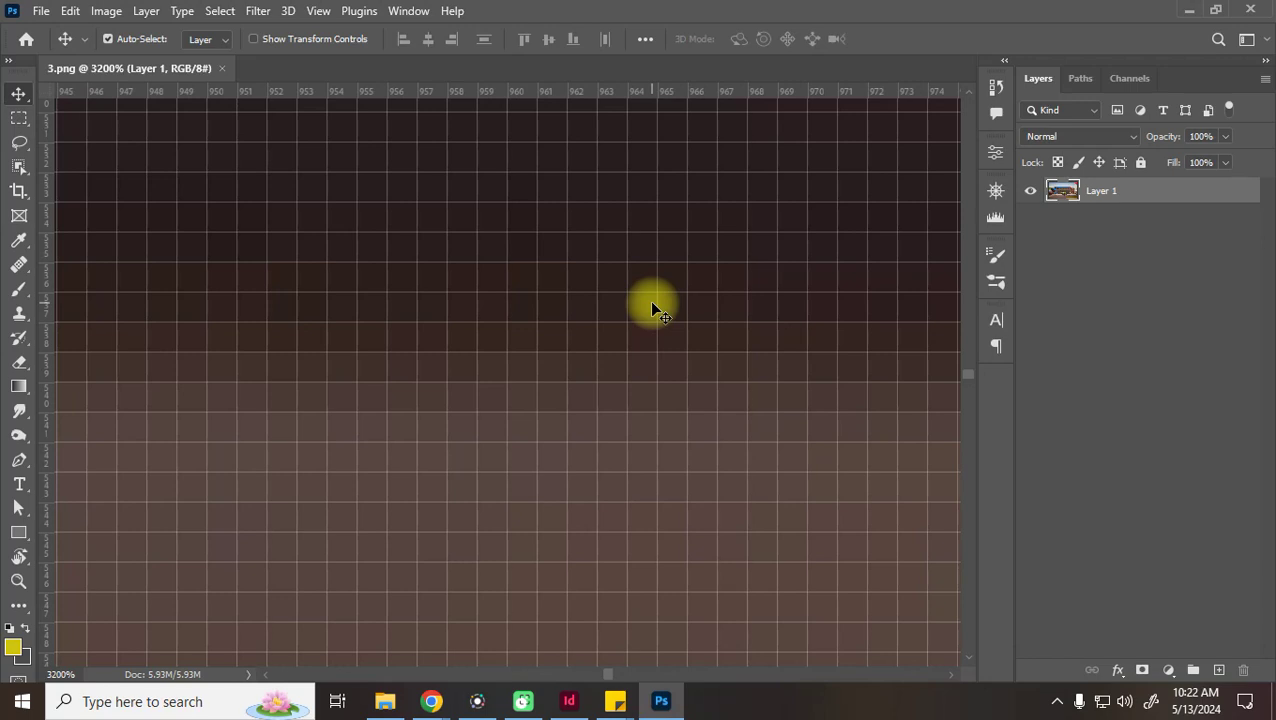
Find and open the Paint app
left_click(110, 701)
type("c")
key("BackSpace")
type("paint")
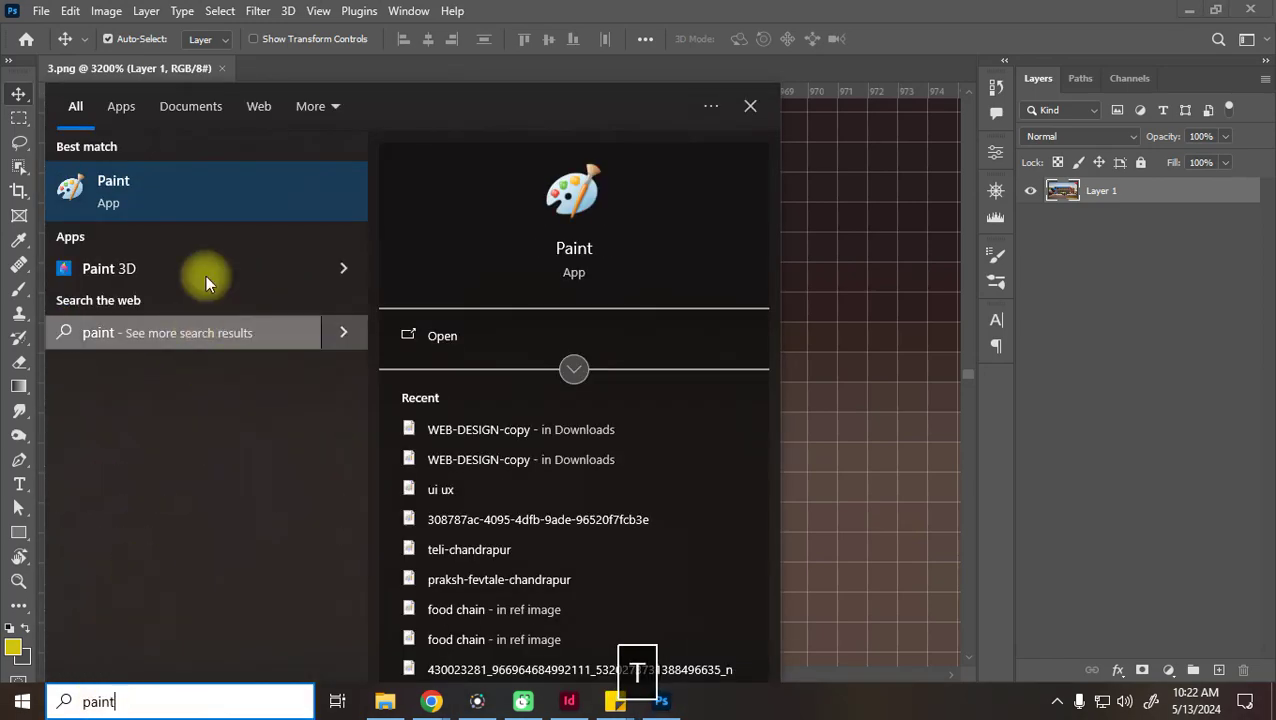
left_click(168, 193)
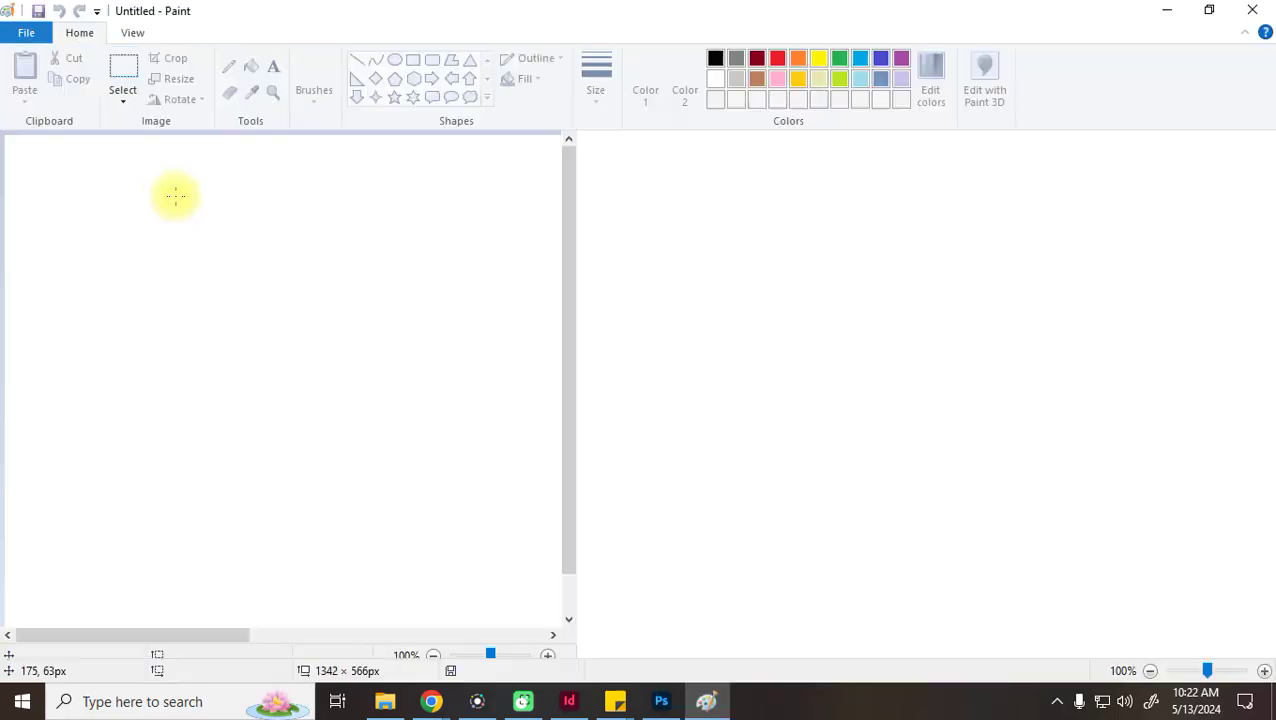
Draw a rectangle about 268 x 351 px and a square about 247 x 247 px on the canvas, and undo both shapes
left_click(413, 60)
left_click_drag(316, 189, 569, 517)
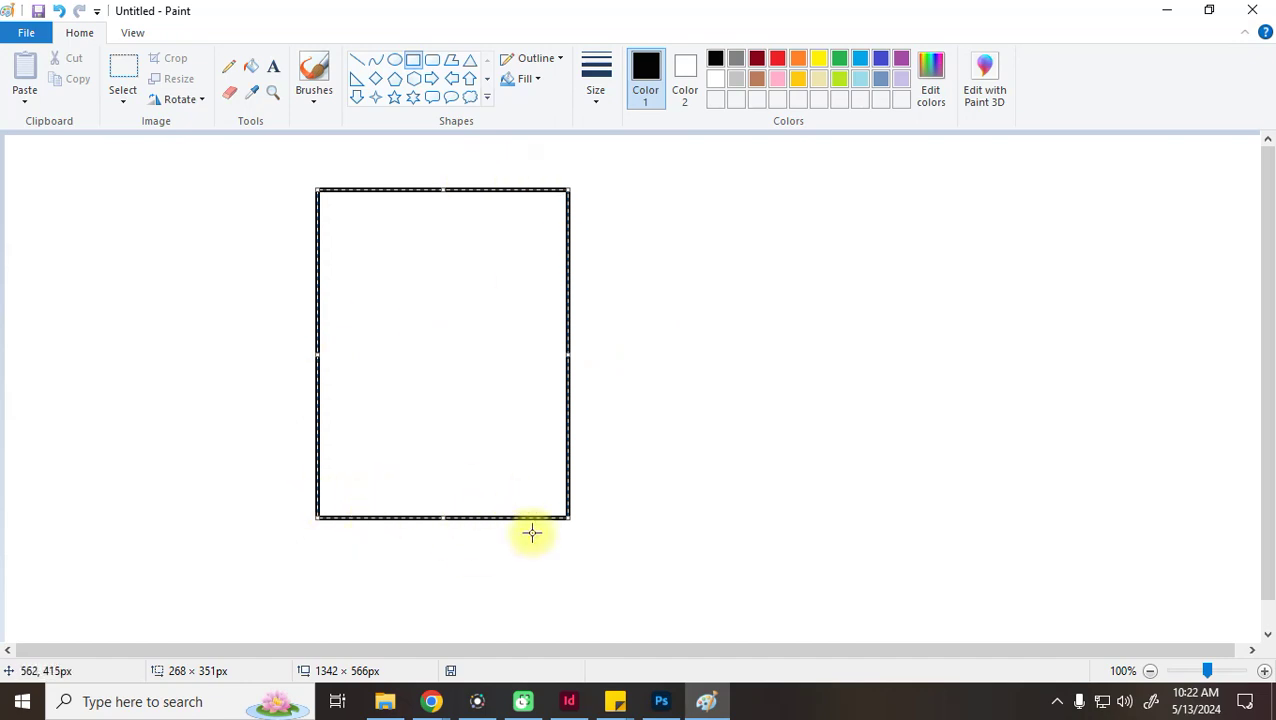
left_click_drag(738, 231, 982, 461)
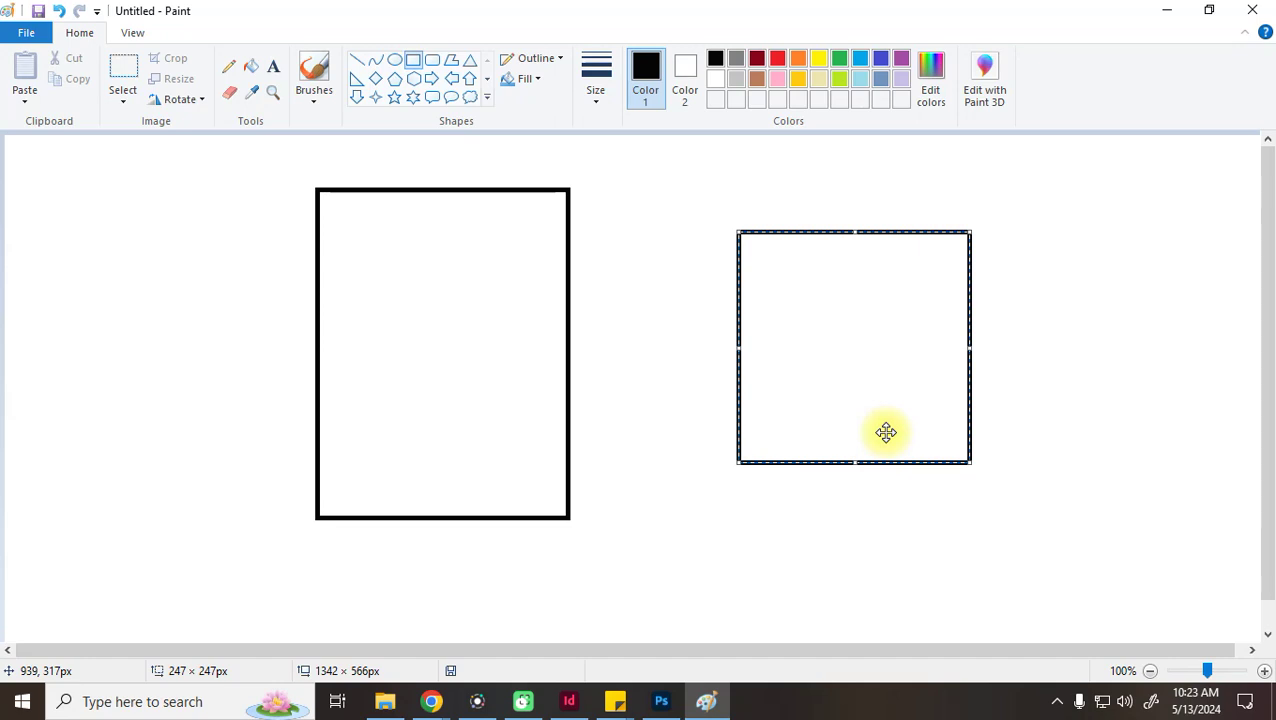
key("ctrl+z")
key("ctrl+z")
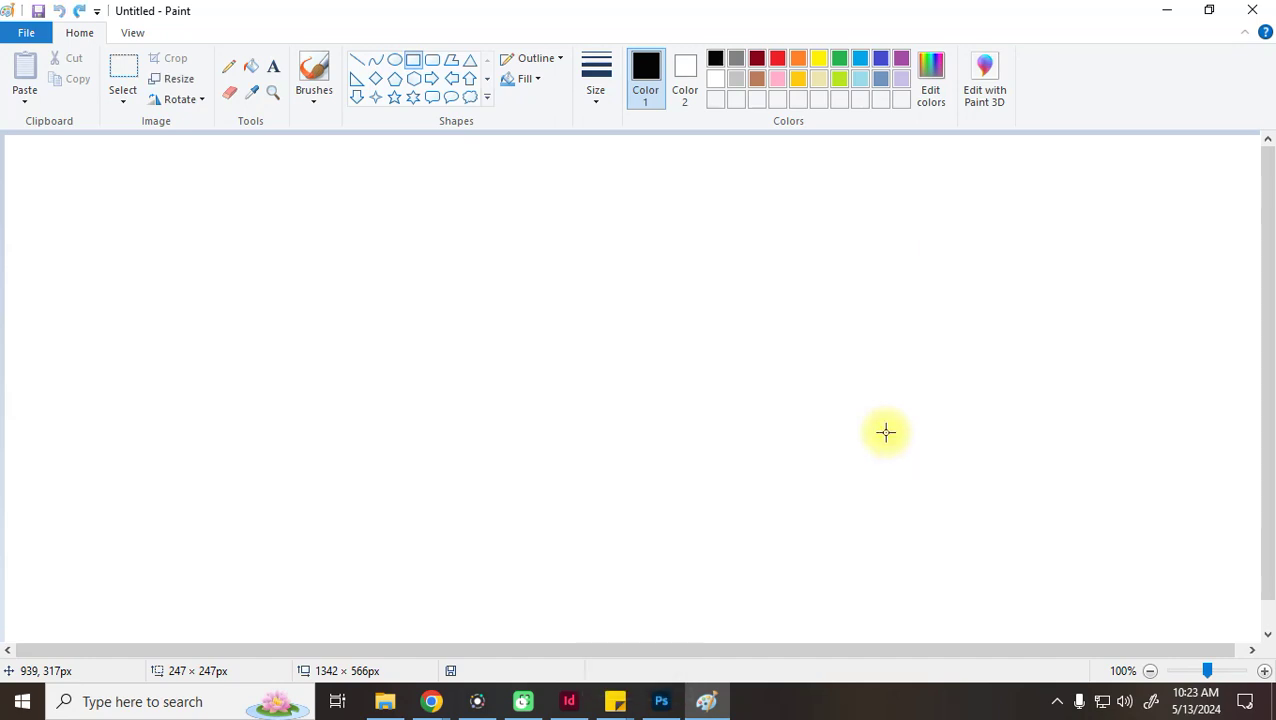
Draw a triangle and a circle about 280 x 280 px on the canvas, and move the circle close beside the triangle
left_click(470, 60)
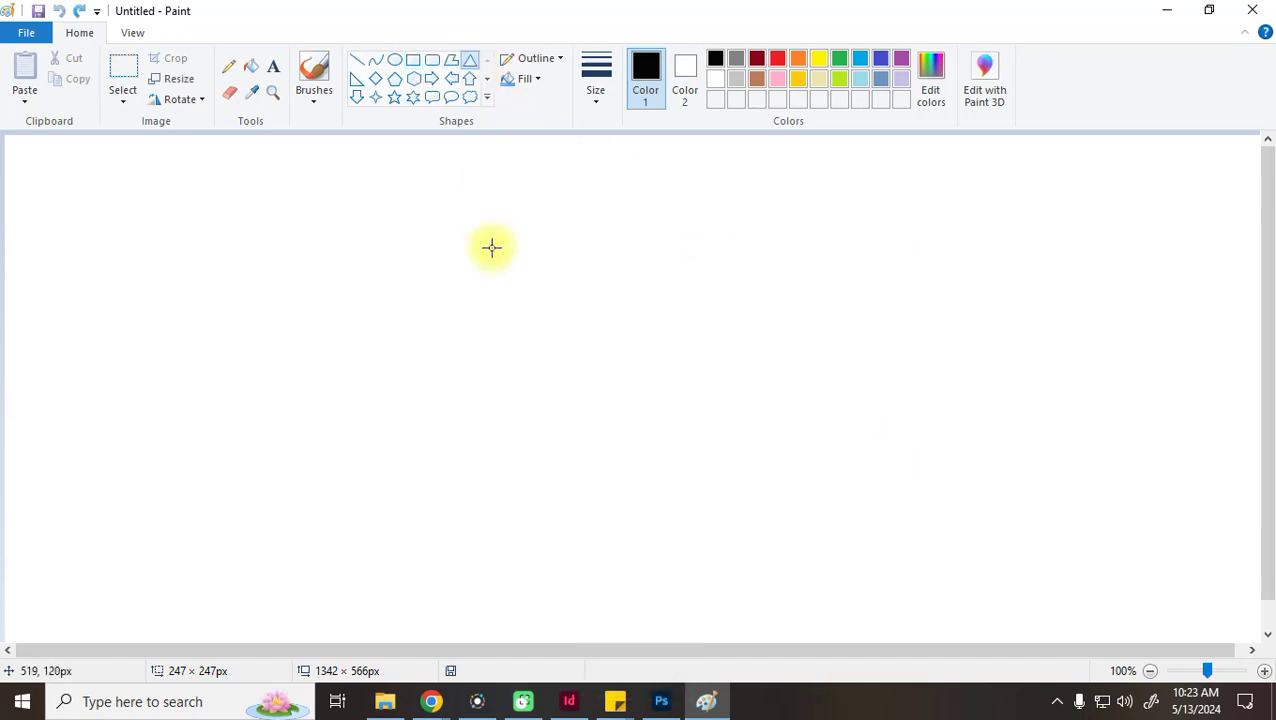
left_click_drag(470, 265, 702, 566)
left_click(395, 60)
left_click_drag(840, 311, 1103, 631)
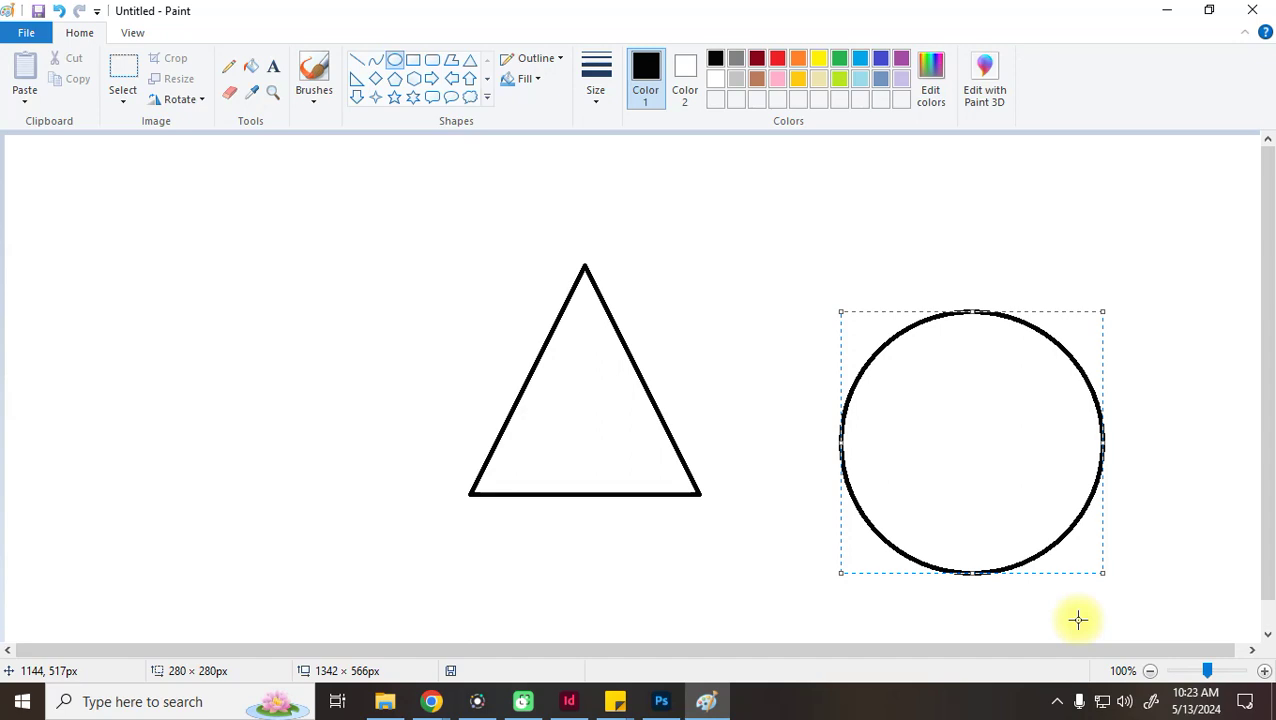
left_click_drag(1037, 400, 910, 351)
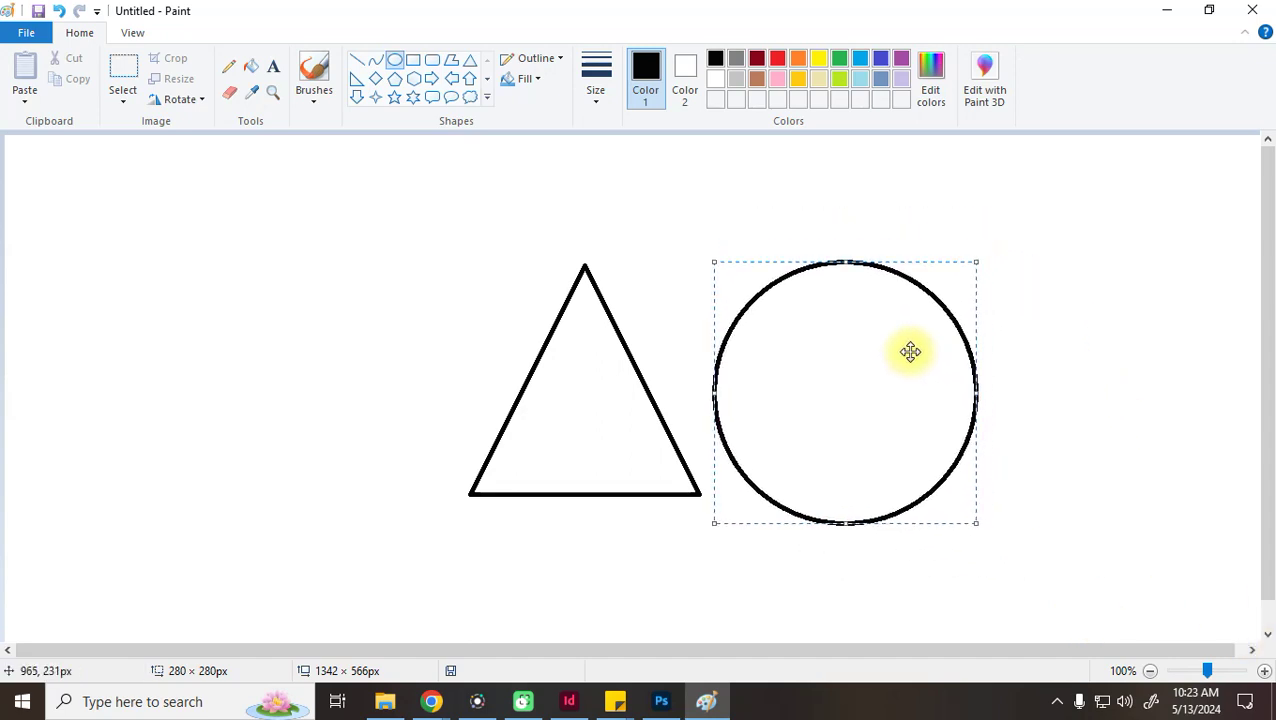
Switch back to Photoshop, delete a rectangular block of about 13 x 18 pixels above the blue line in 3.png, and deselect
left_click(658, 699)
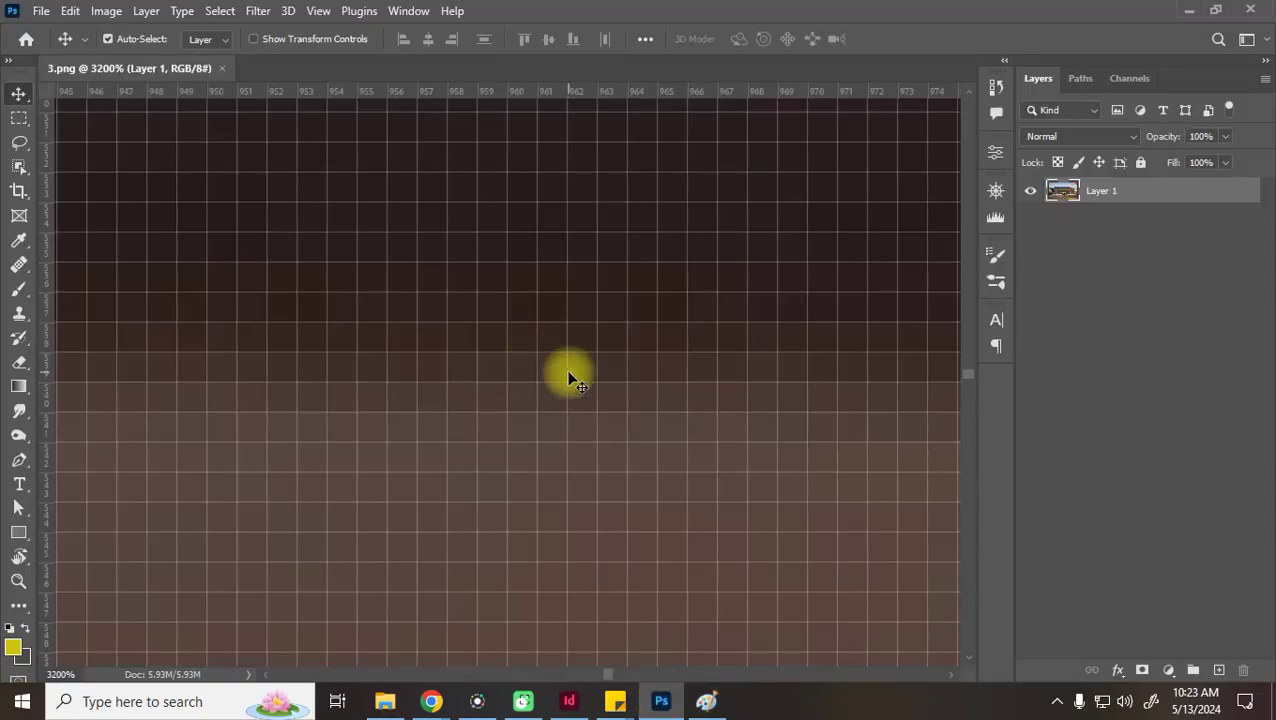
key("ctrl+minus")
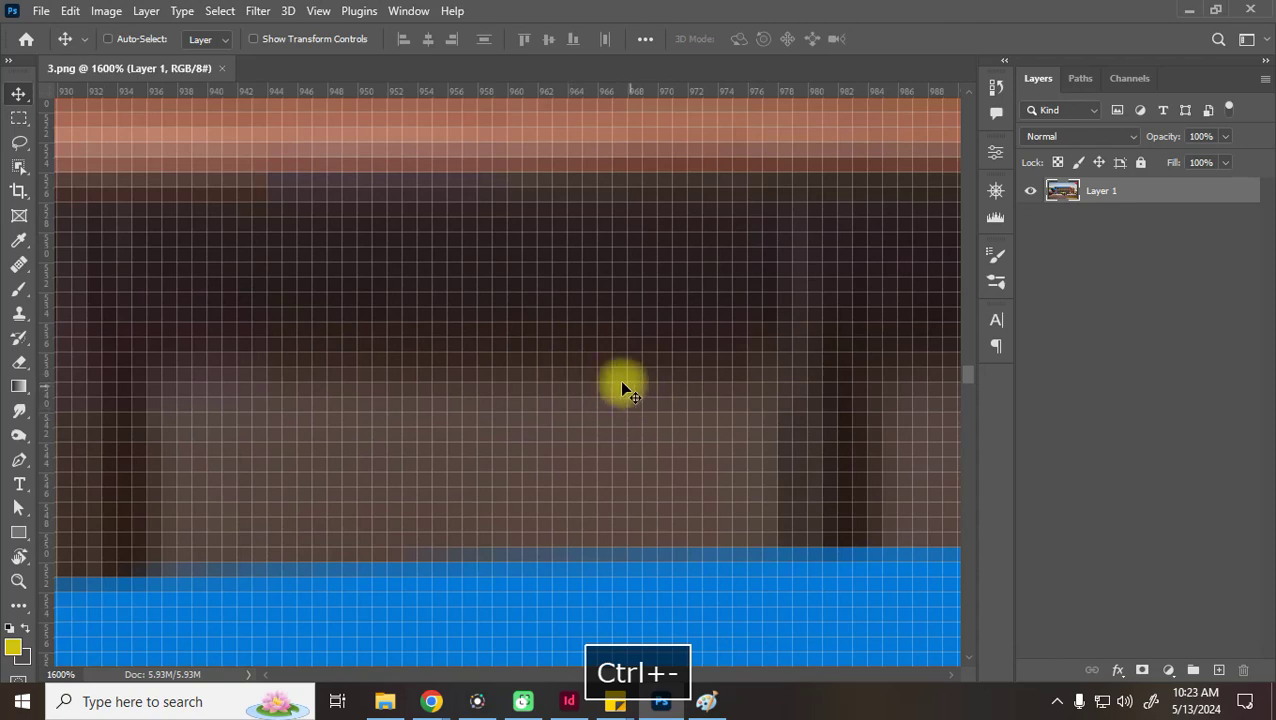
left_click(19, 117)
left_click_drag(716, 203, 911, 468)
key("Delete")
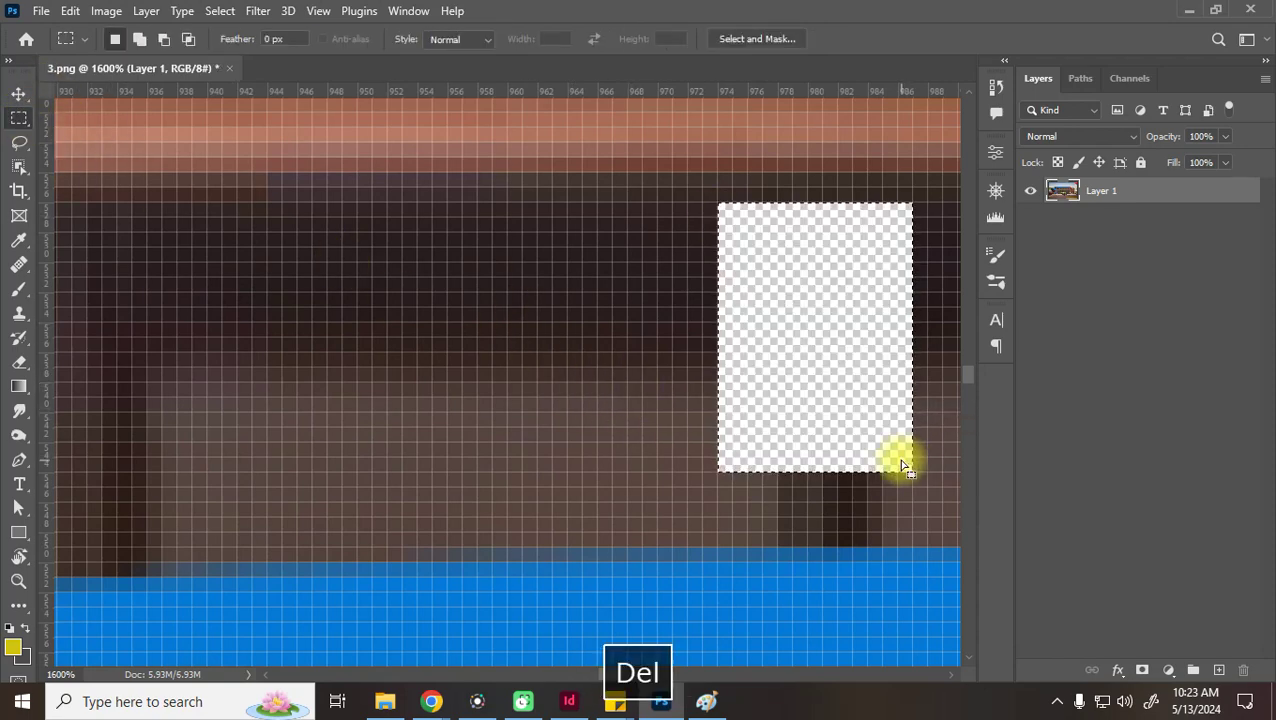
key("ctrl+d")
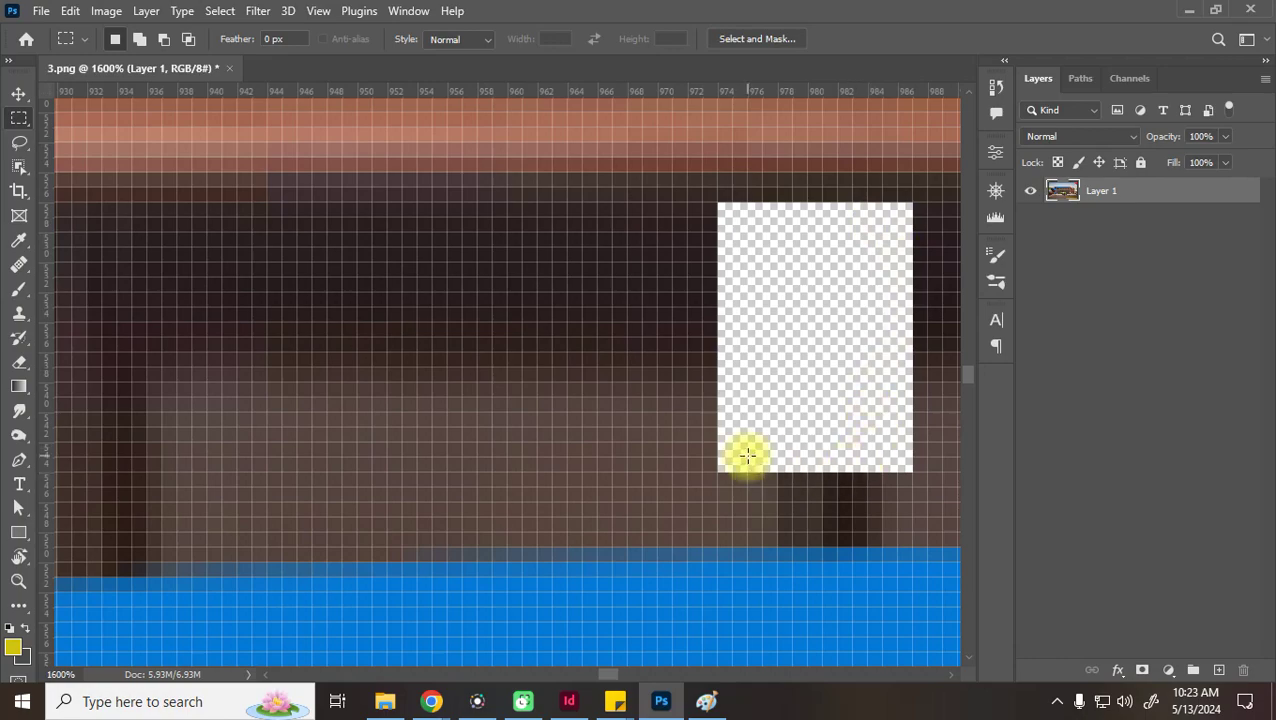
Compare the deleted pixel block at 100% and 1200% magnification, and undo the deletion so its selection outline is restored
key("ctrl+minus")
key("ctrl+minus")
key("ctrl+minus")
key("ctrl+minus")
key("ctrl+minus")
key("ctrl+minus")
key("ctrl+minus")
key("ctrl+minus")
key("ctrl+minus")
key("ctrl+minus")
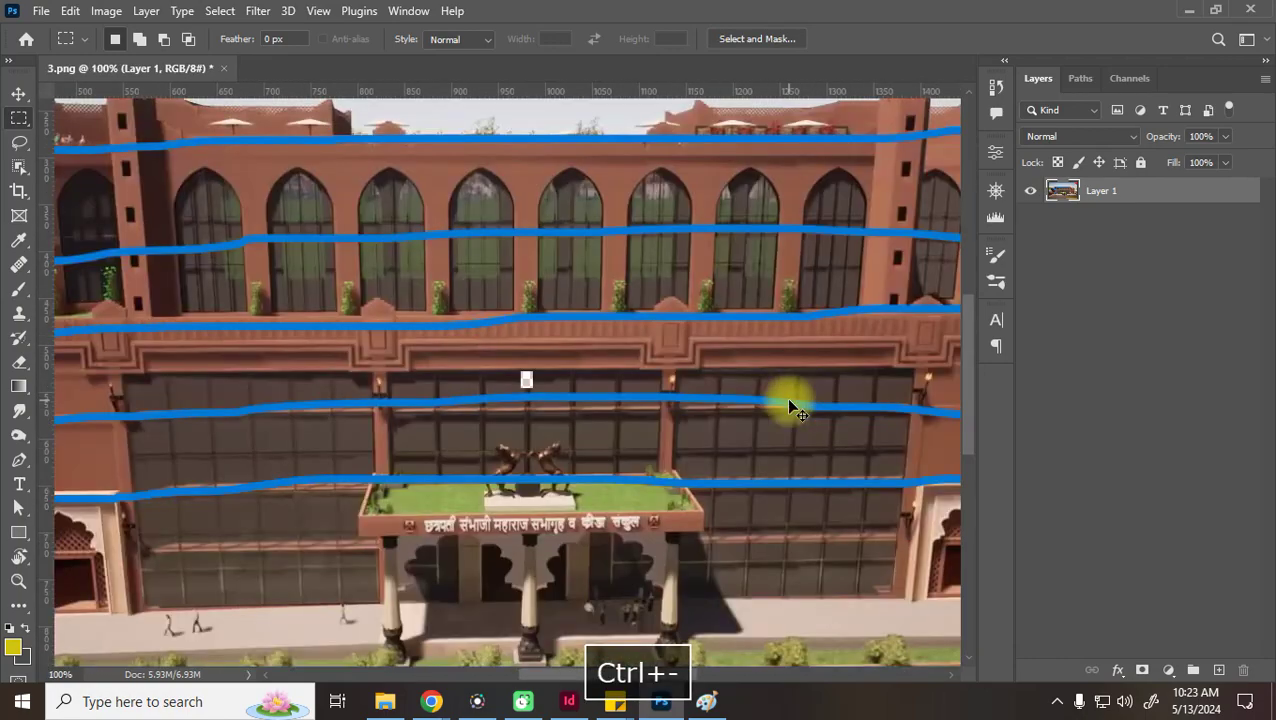
key("ctrl+equal")
key("ctrl+equal")
key("ctrl+equal")
key("ctrl+equal")
key("ctrl+equal")
key("ctrl+equal")
key("ctrl+equal")
key("ctrl+equal")
key("ctrl+equal")
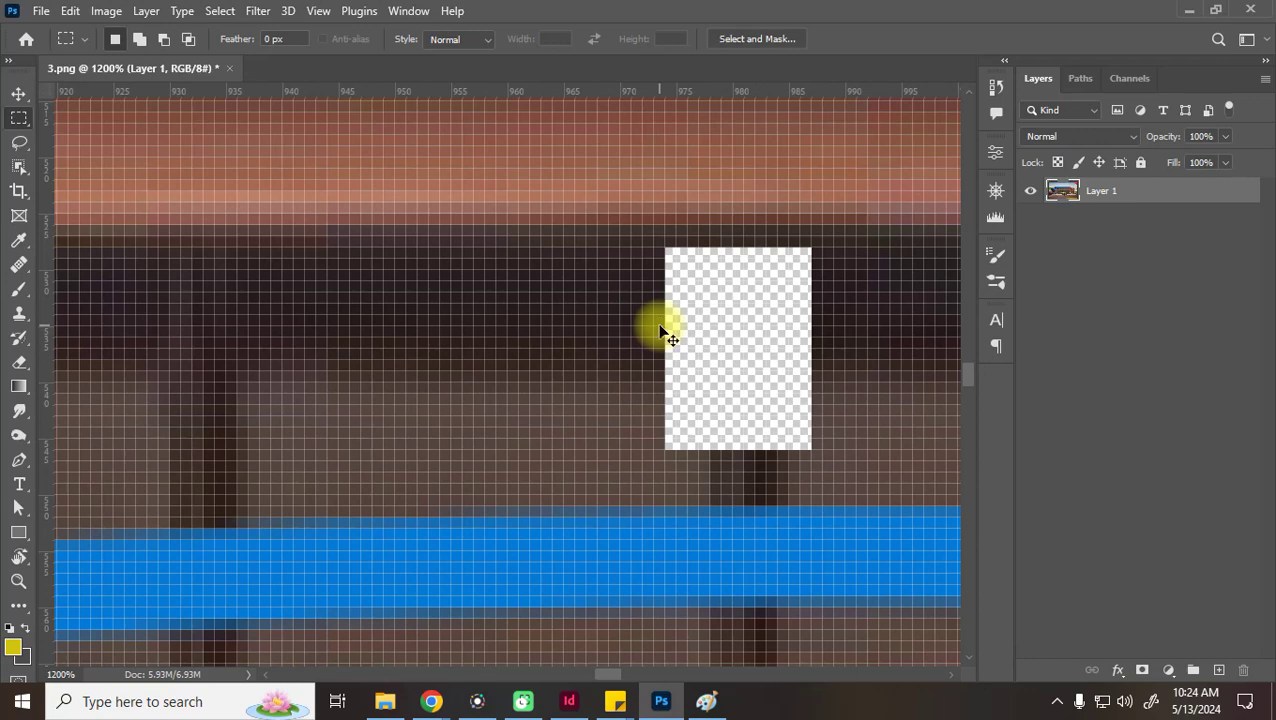
key("ctrl+z")
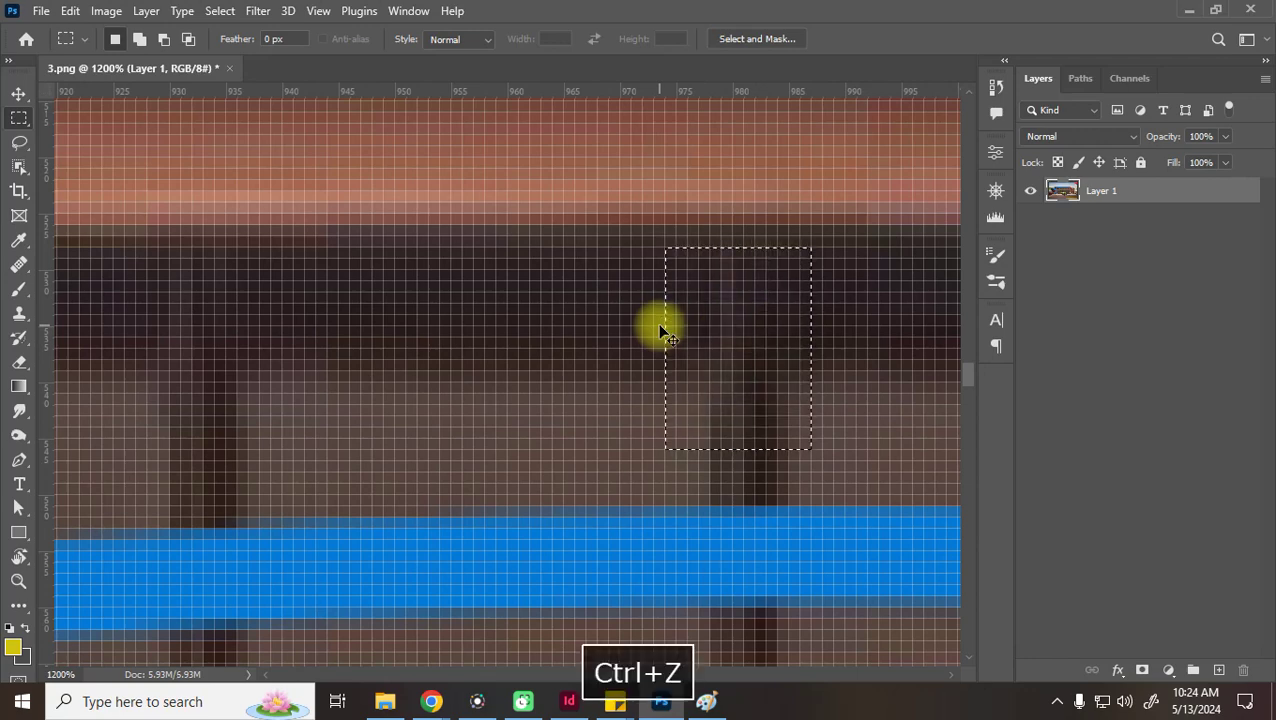
Delete a rectangular block of about 21 x 24 pixels above the blue line, deselect, and undo the deletion
key("ctrl+d")
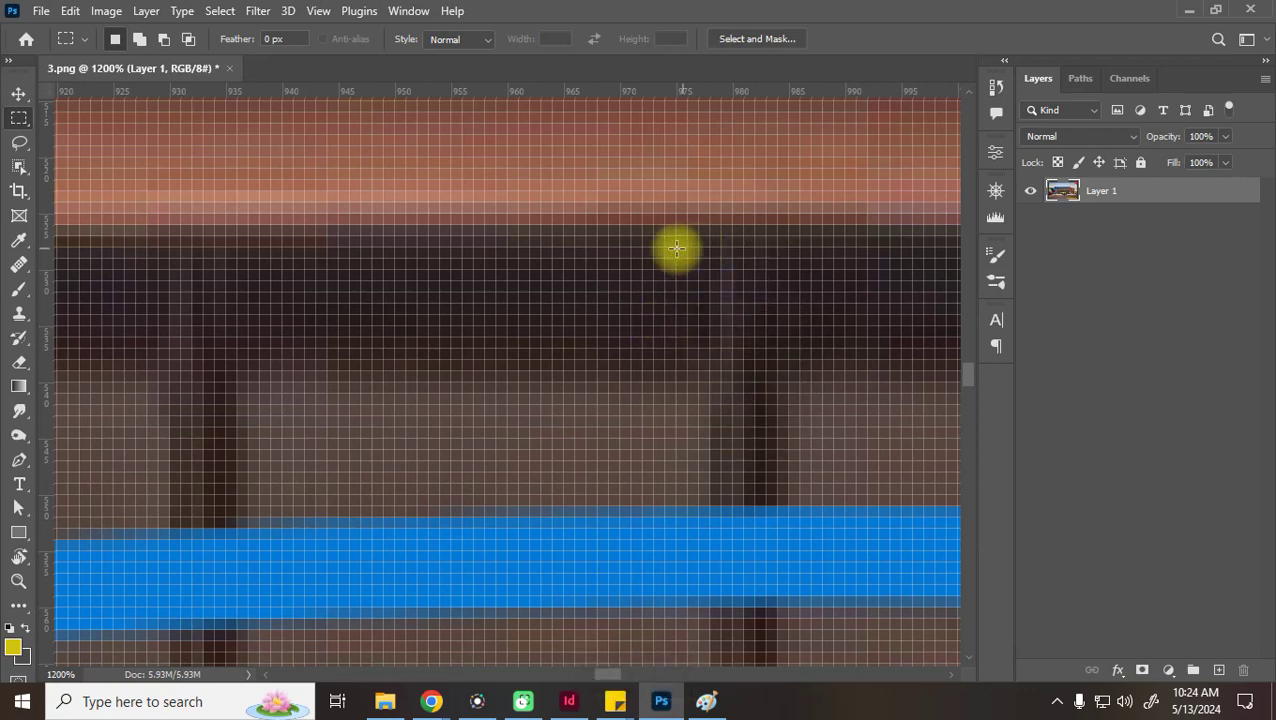
left_click_drag(598, 215, 838, 484)
key("Delete")
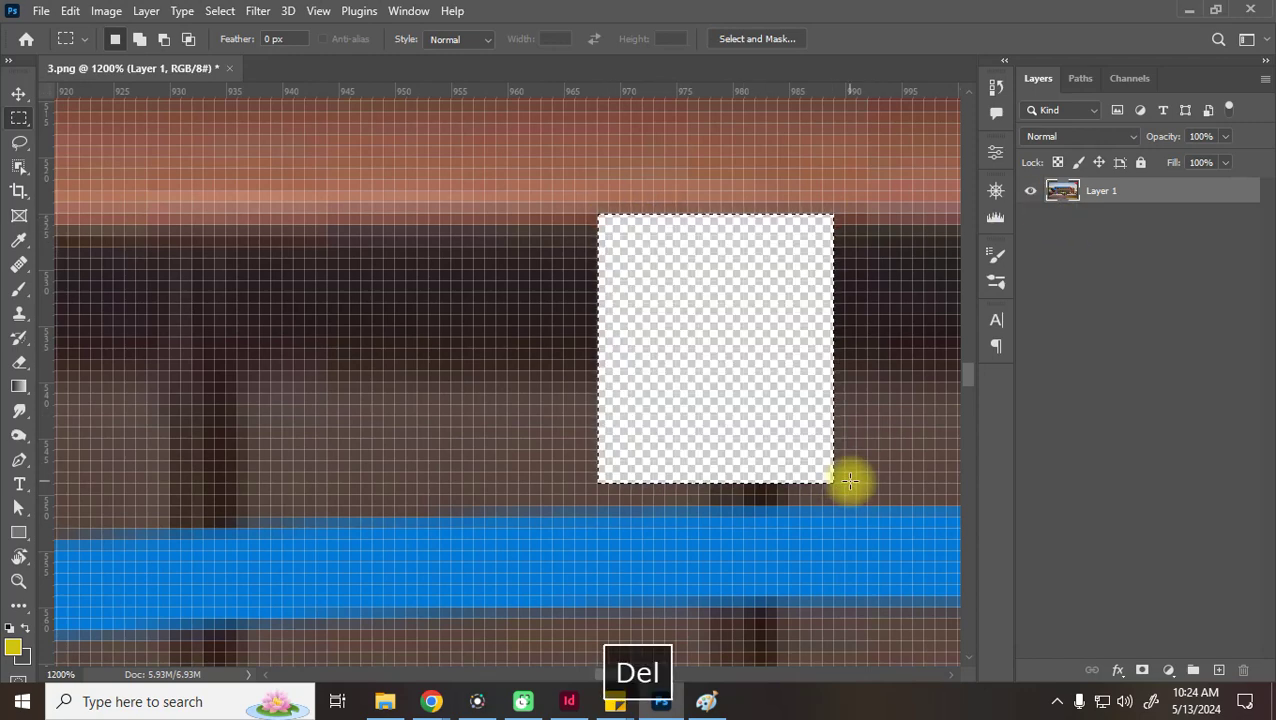
key("ctrl+d")
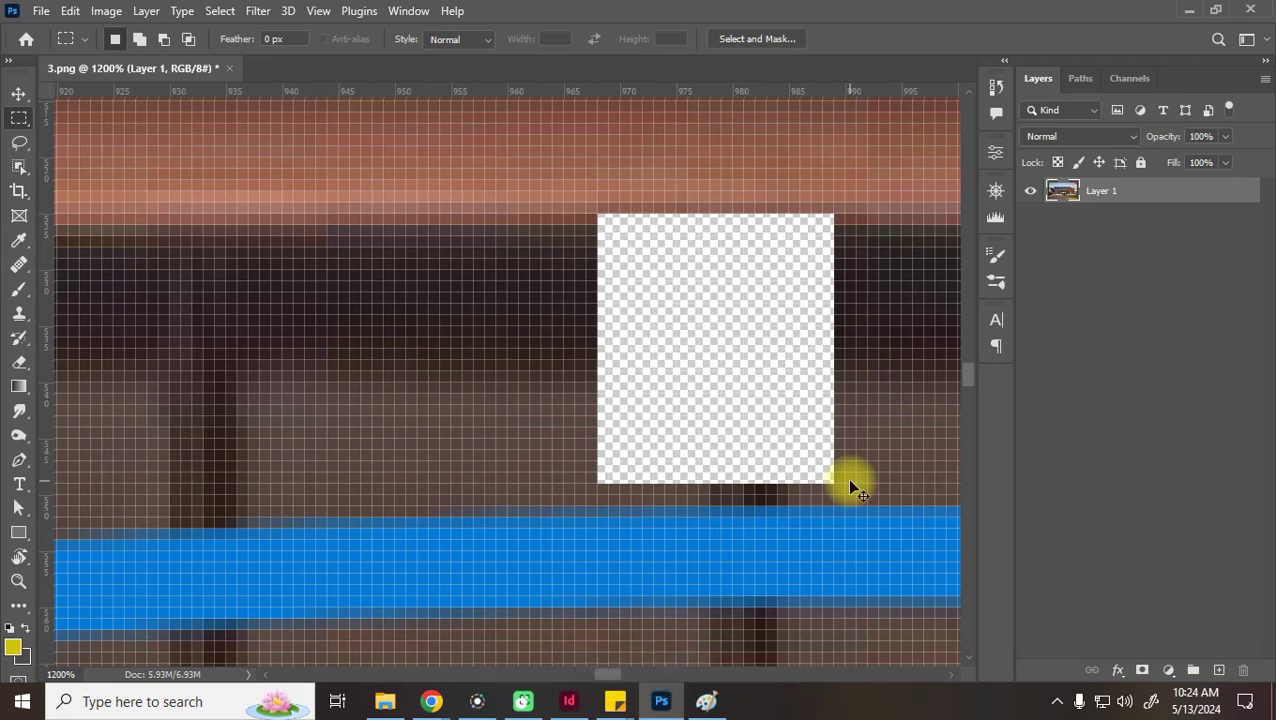
key("ctrl+z")
key("ctrl+z")
key("ctrl+d")
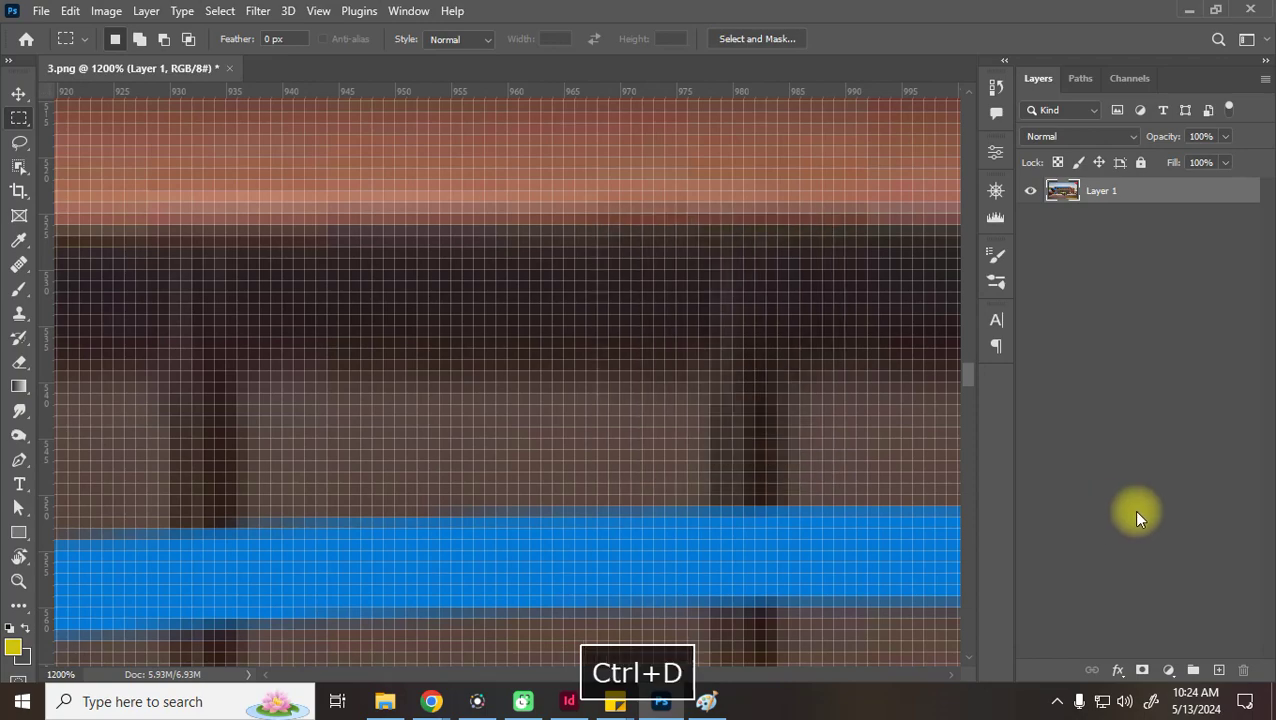
Add a new empty layer above Layer 1 in 3.png
key("ctrl+minus")
key("ctrl+minus")
key("ctrl+minus")
key("ctrl+minus")
key("ctrl+minus")
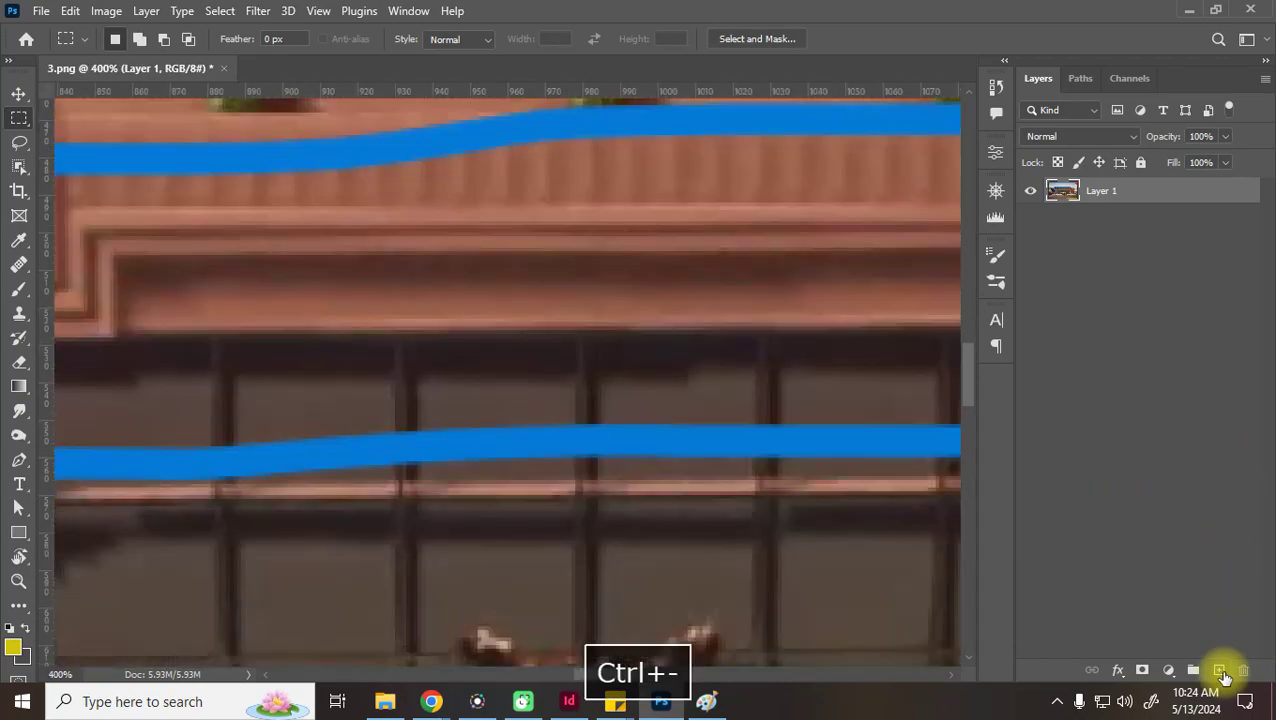
left_click(1219, 669)
left_click_drag(513, 296, 709, 513)
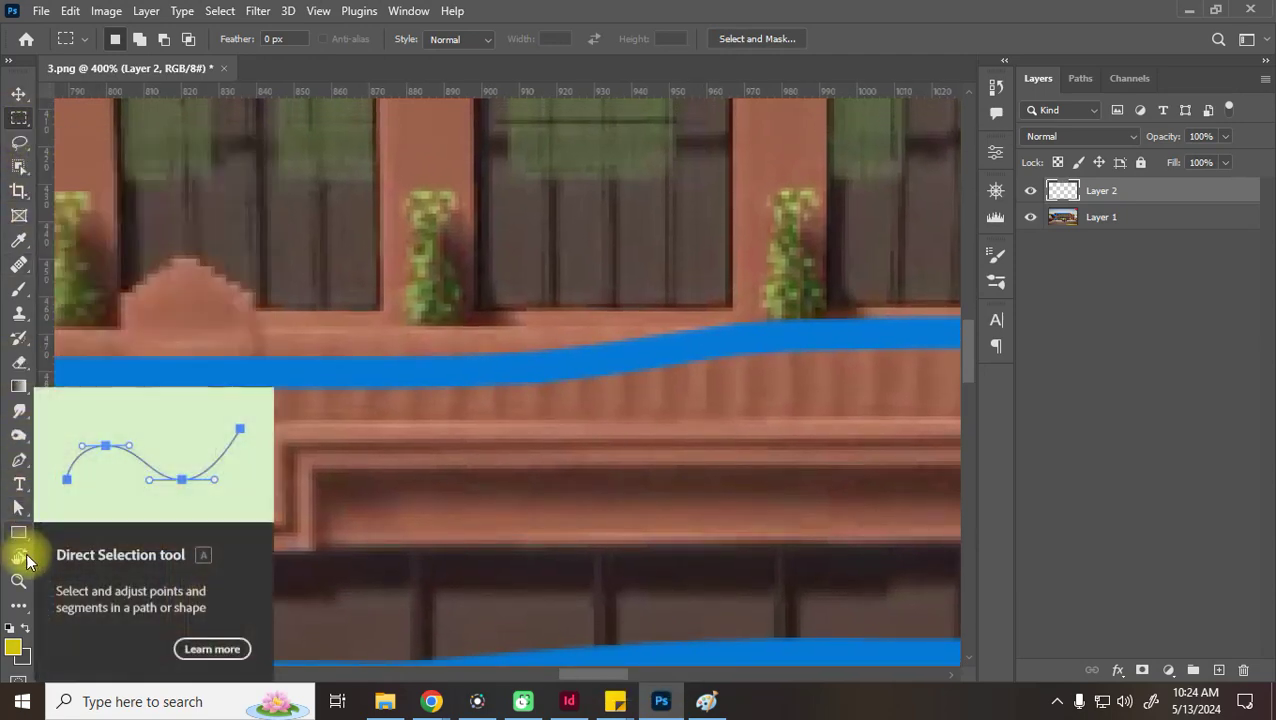
Choose the Ellipse tool for drawing shapes, with a yellow fill and no stroke
left_click_drag(18, 532, 72, 553)
left_click(72, 553)
key("space")
left_click_drag(607, 382, 793, 601)
key("ctrl+minus")
key("ctrl+minus")
key("ctrl+minus")
key("ctrl+minus")
key("ctrl+minus")
key("ctrl+minus")
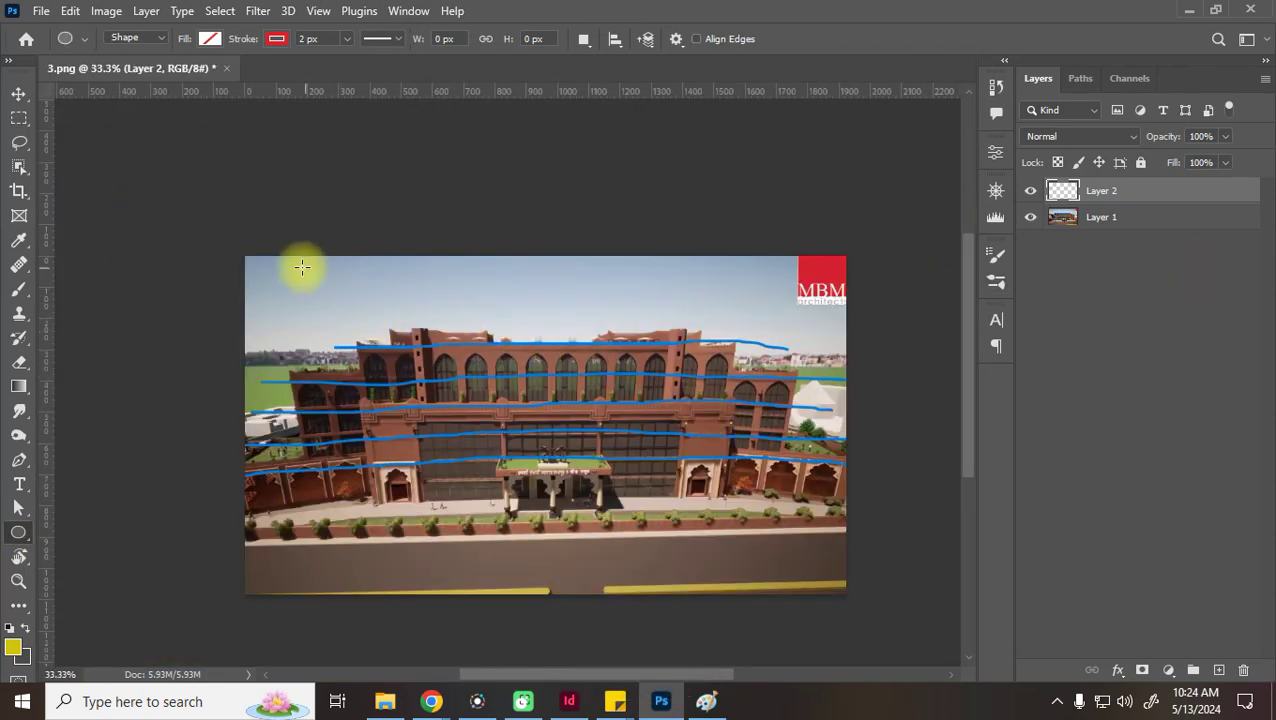
left_click(209, 39)
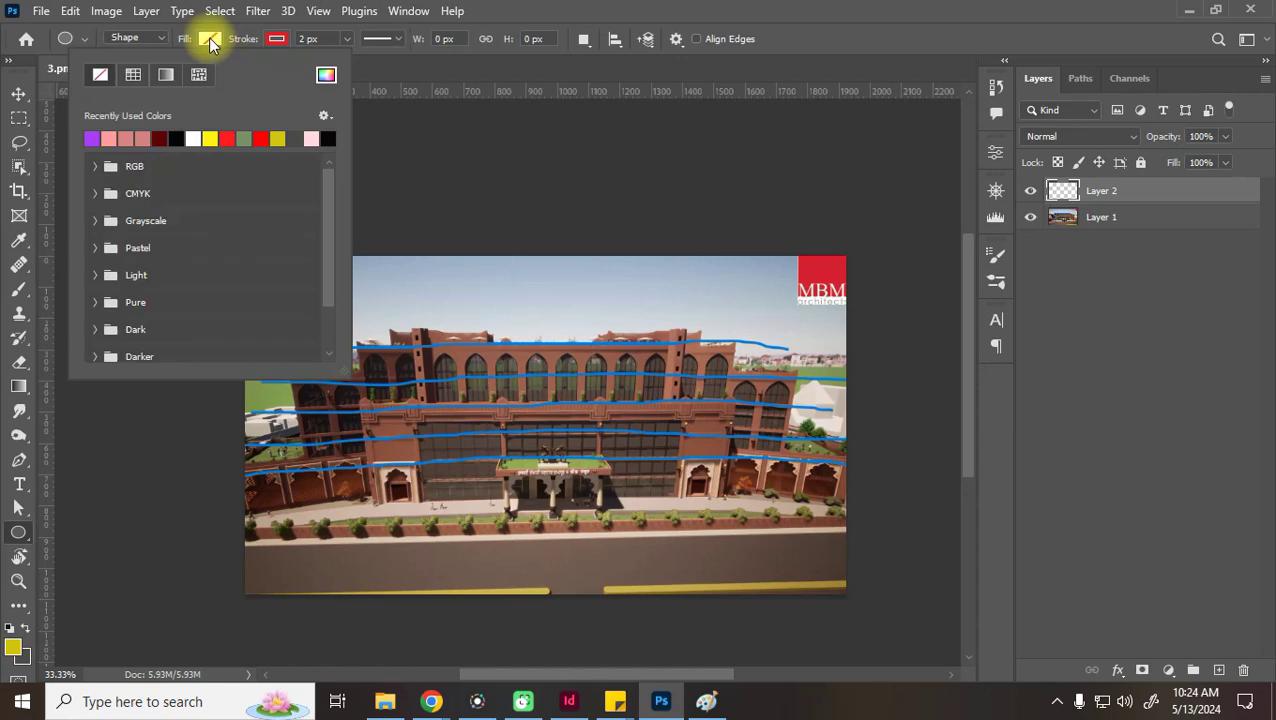
left_click(211, 138)
left_click(409, 10)
left_click(276, 38)
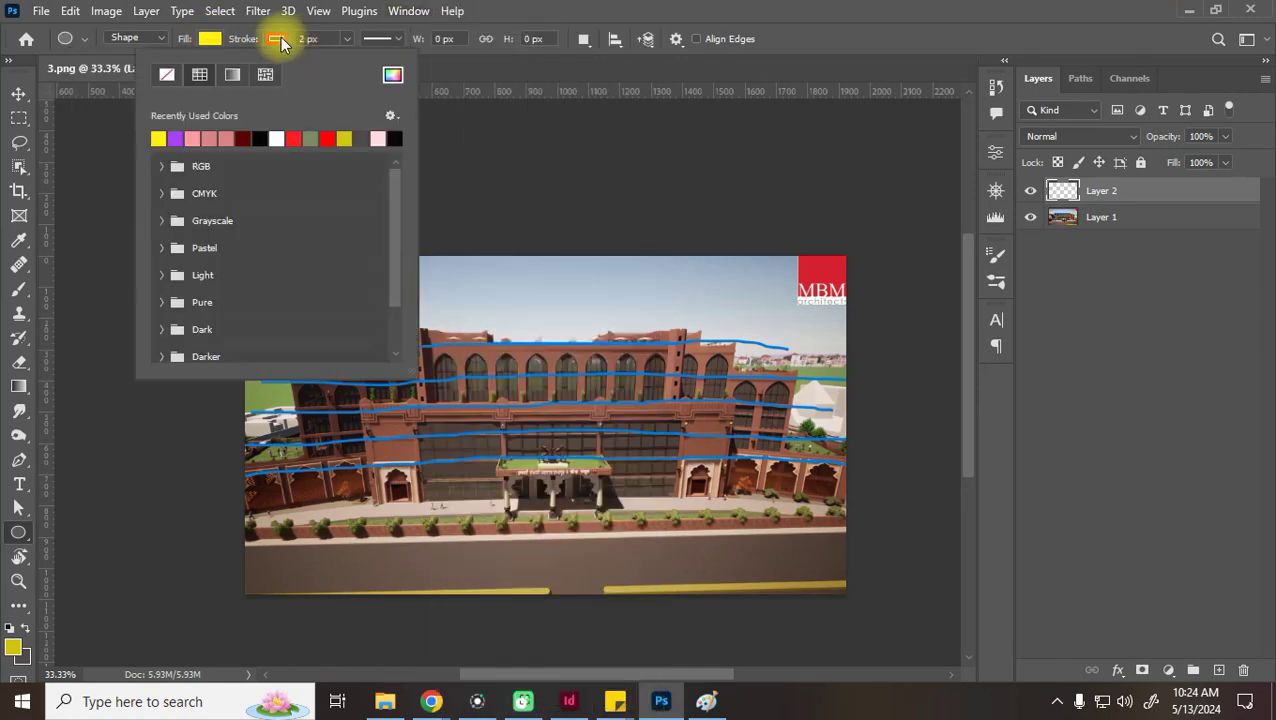
left_click(166, 74)
left_click(381, 212)
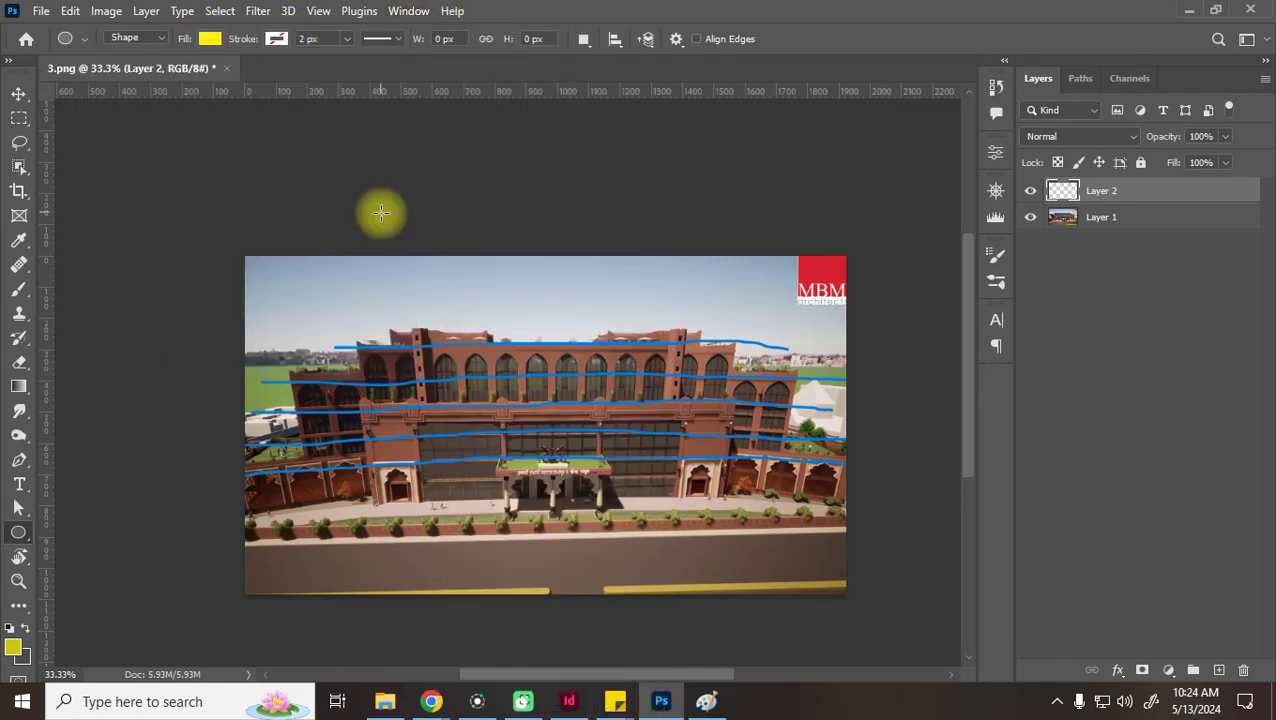
Draw a yellow circle 338 x 338 px, move it to the image's upper-left corner, and place two copies touching side by side along the upper edge
left_click_drag(263, 279, 367, 383)
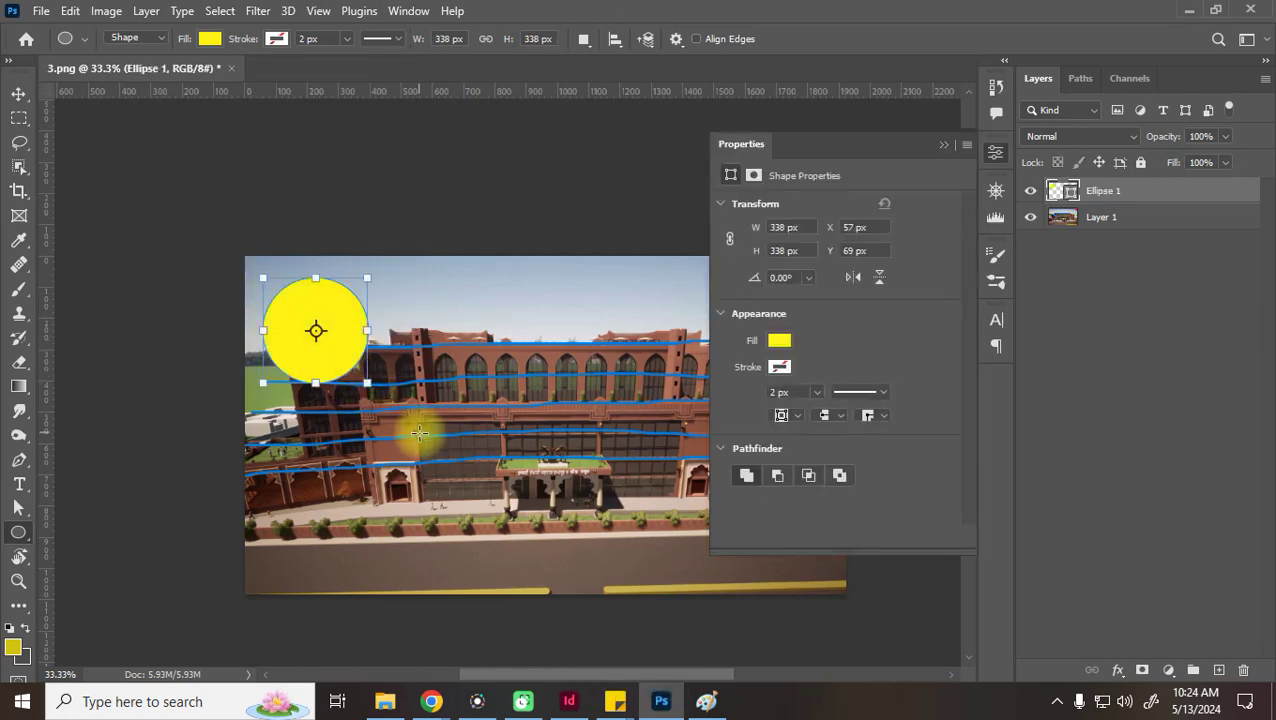
left_click(19, 92)
left_click(324, 331)
left_click_drag(324, 331, 494, 347)
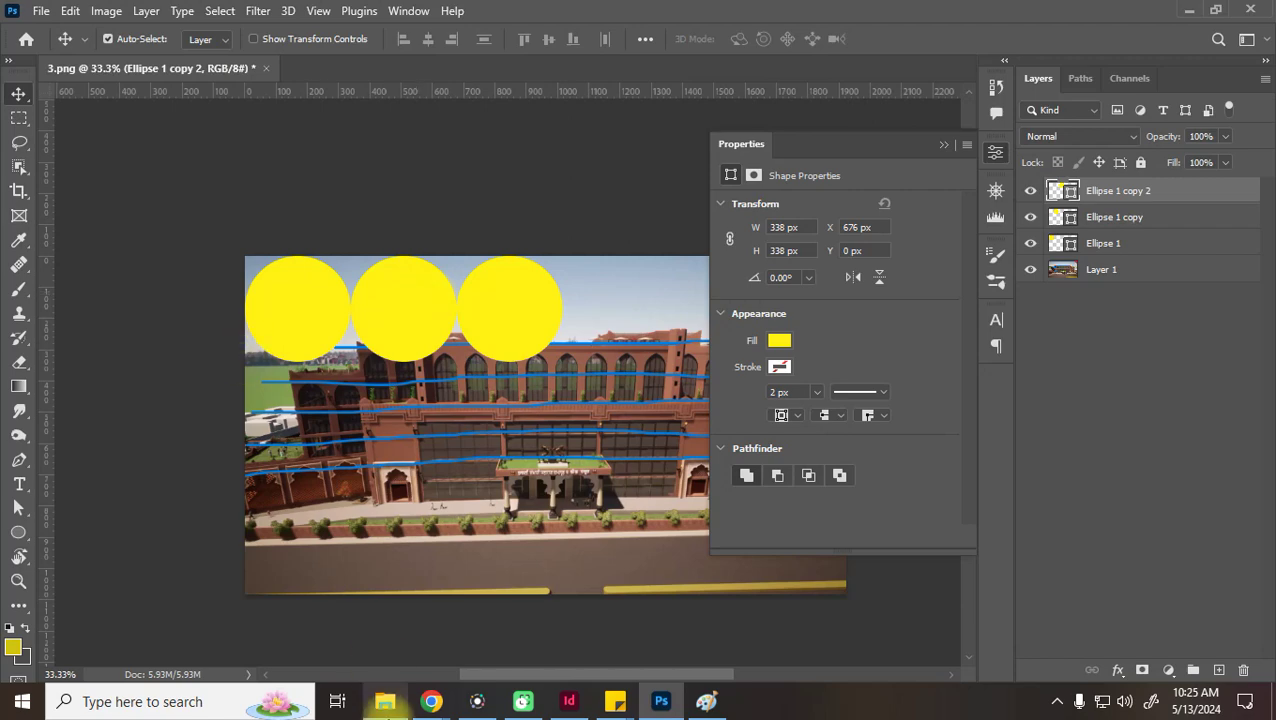
Switch to Chrome and search Google for "color printer with bottle" in the tab holding the a4 to a1 search
left_click(343, 600)
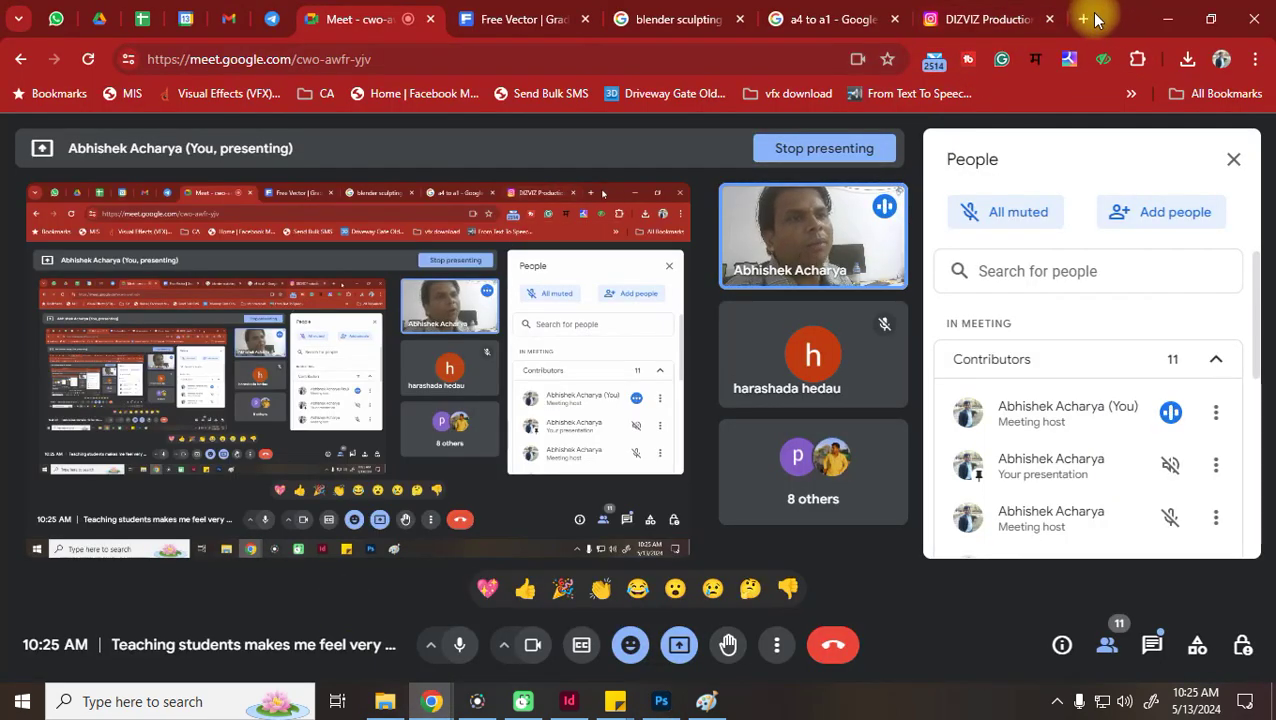
left_click(845, 18)
left_click(422, 62)
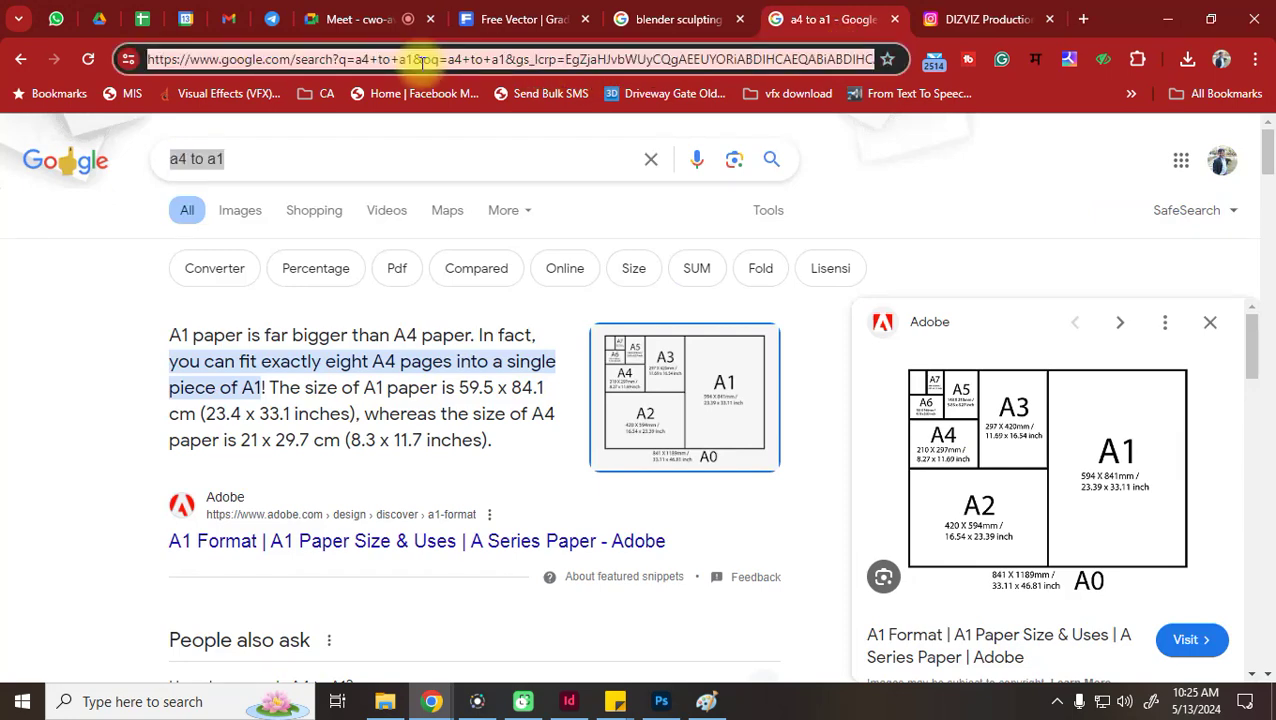
type("b")
key("BackSpace")
key("BackSpace")
type("color p")
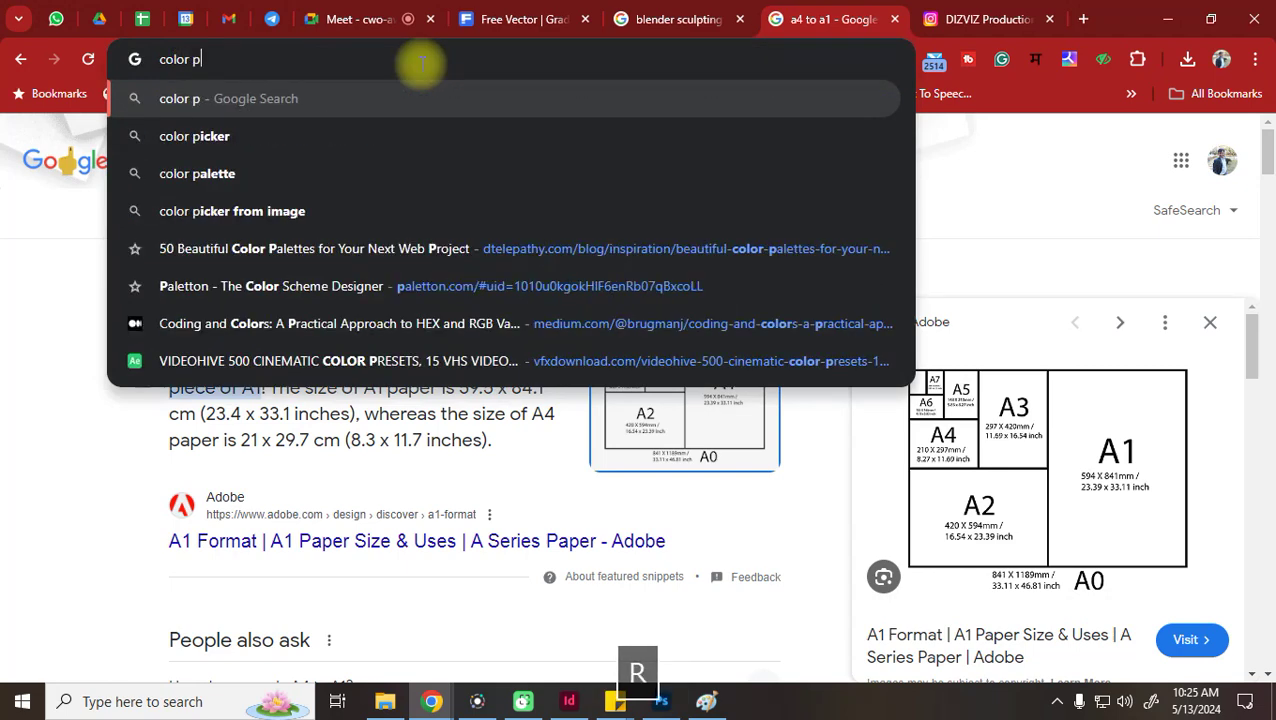
type("rinter")
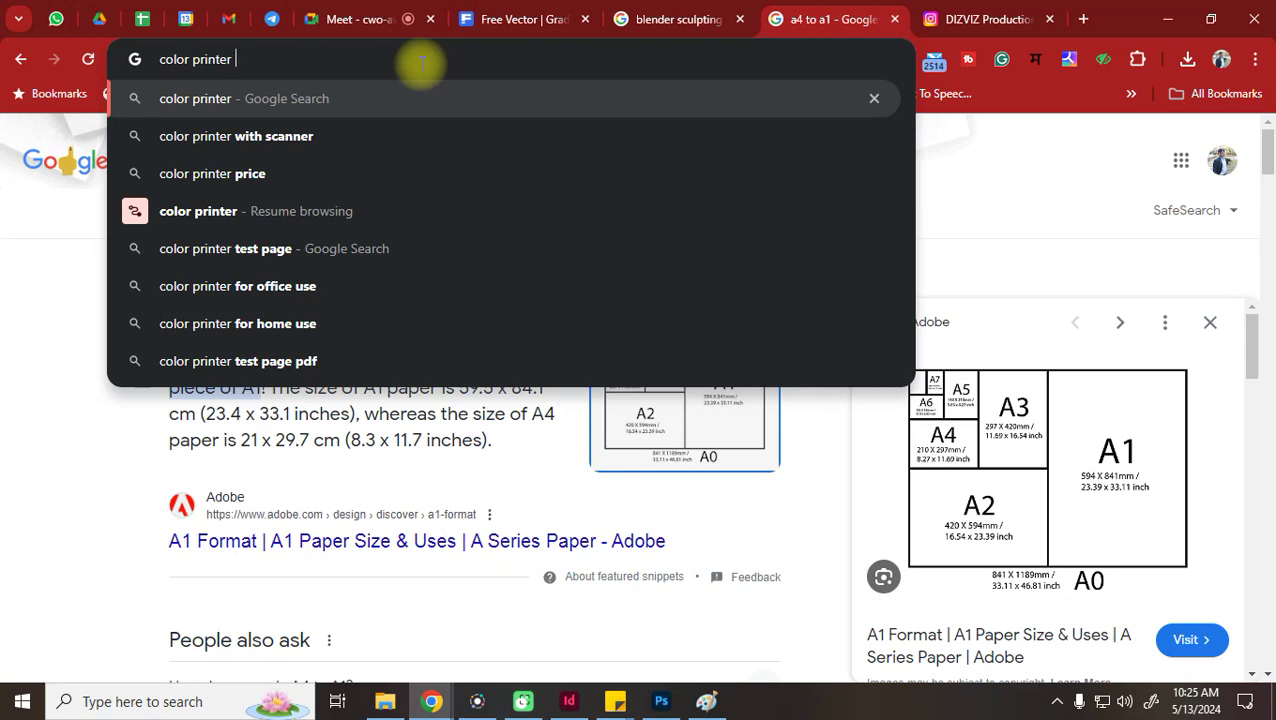
key("space")
key("BackSpace")
type("wit")
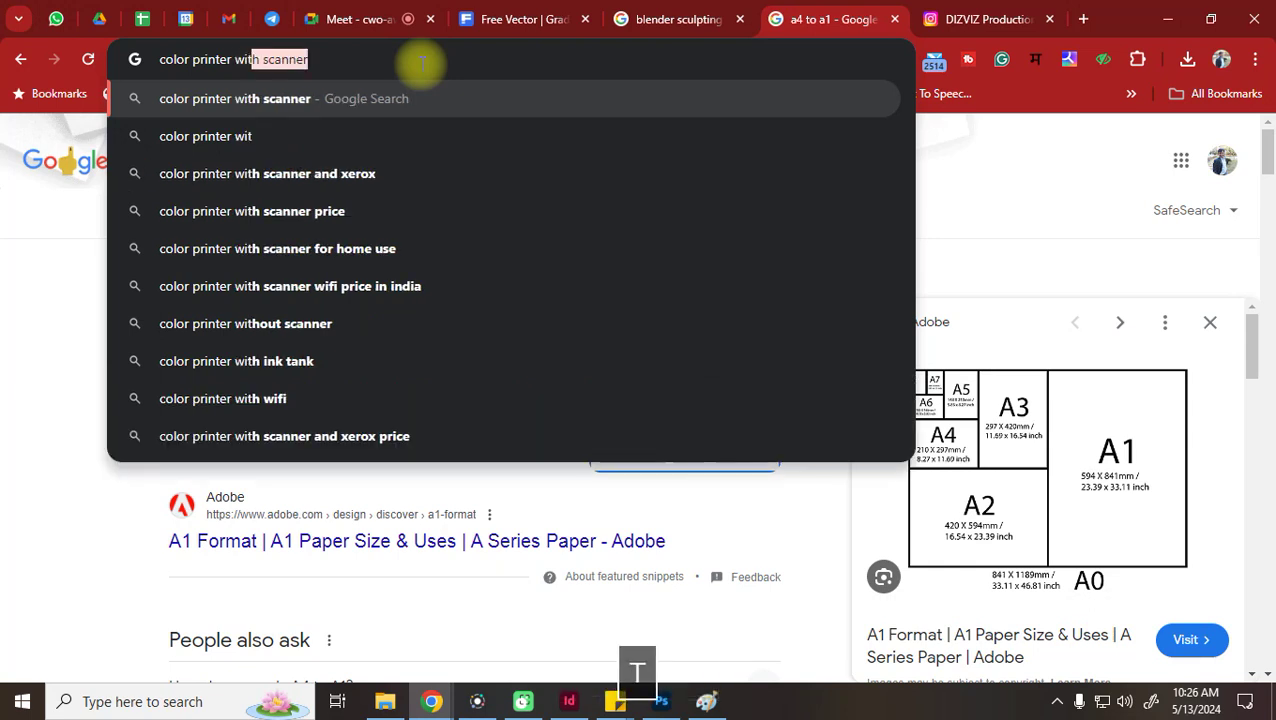
type("h bottle")
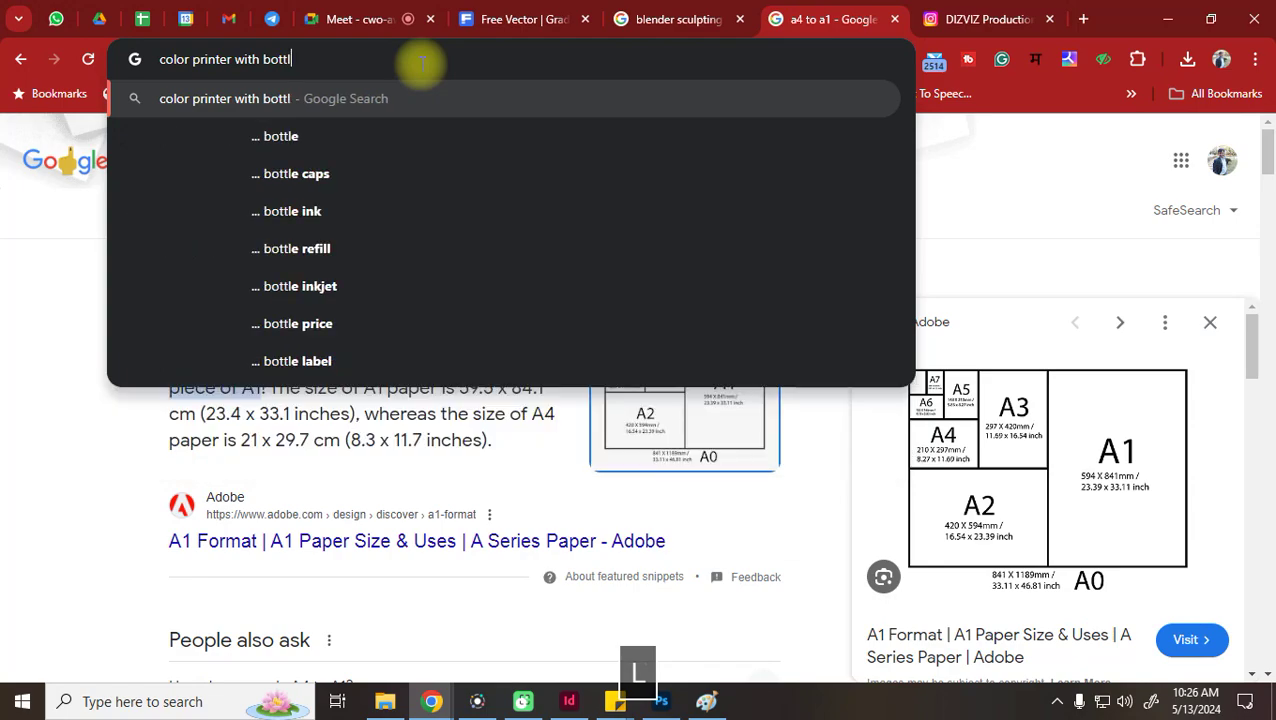
key("Return")
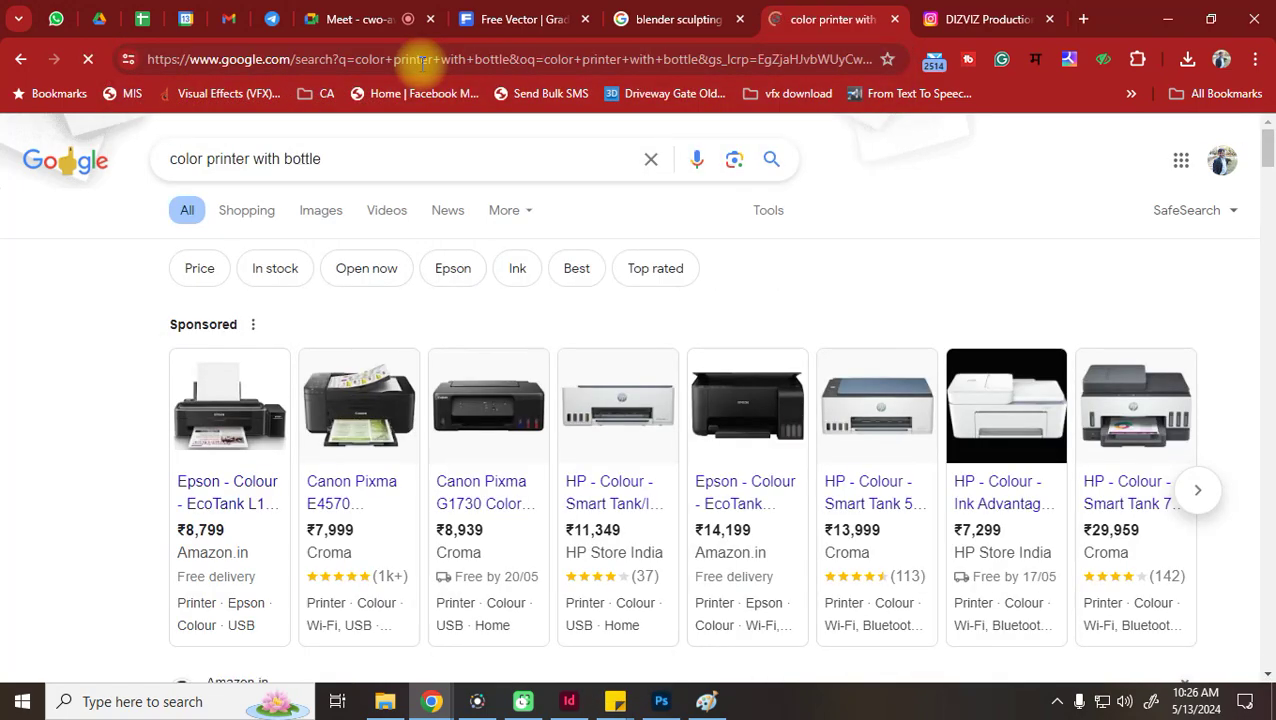
Open the image results and examine the ink tank printers and the colours of their ink bottles
scroll(285, 165, "down", 4)
scroll(285, 165, "down", 1)
scroll(204, 350, "up", 5)
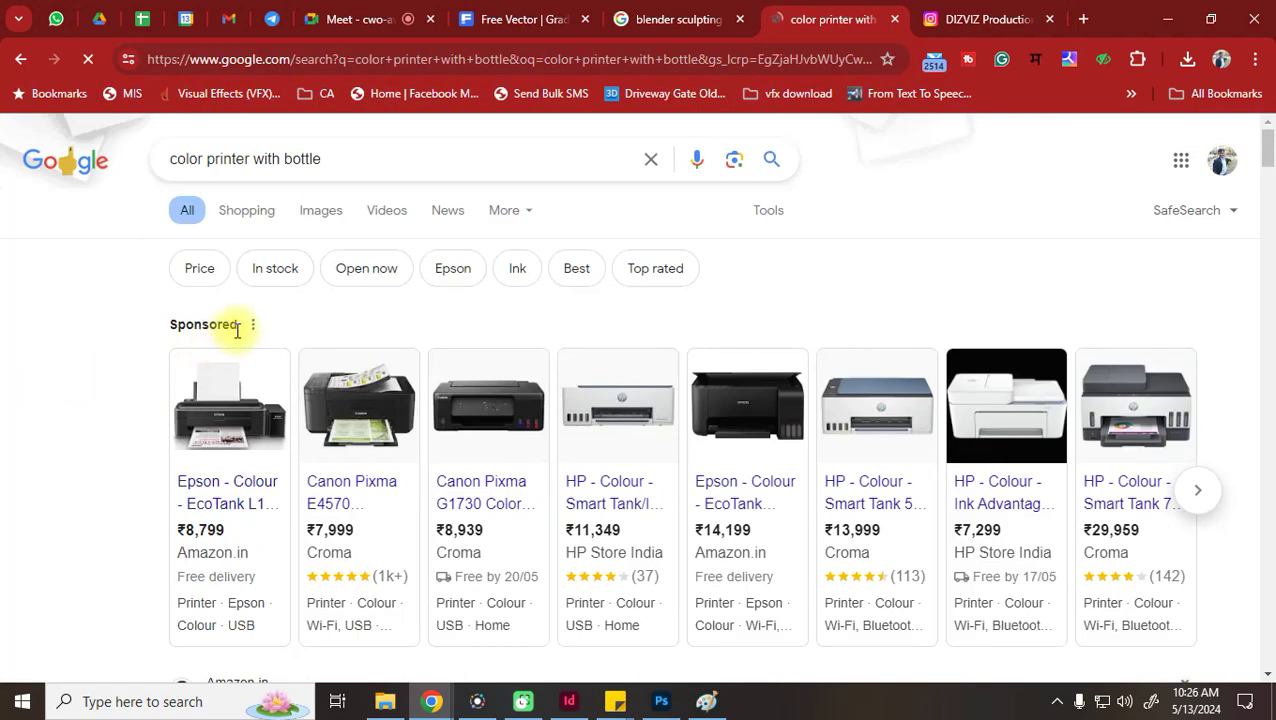
left_click(324, 207)
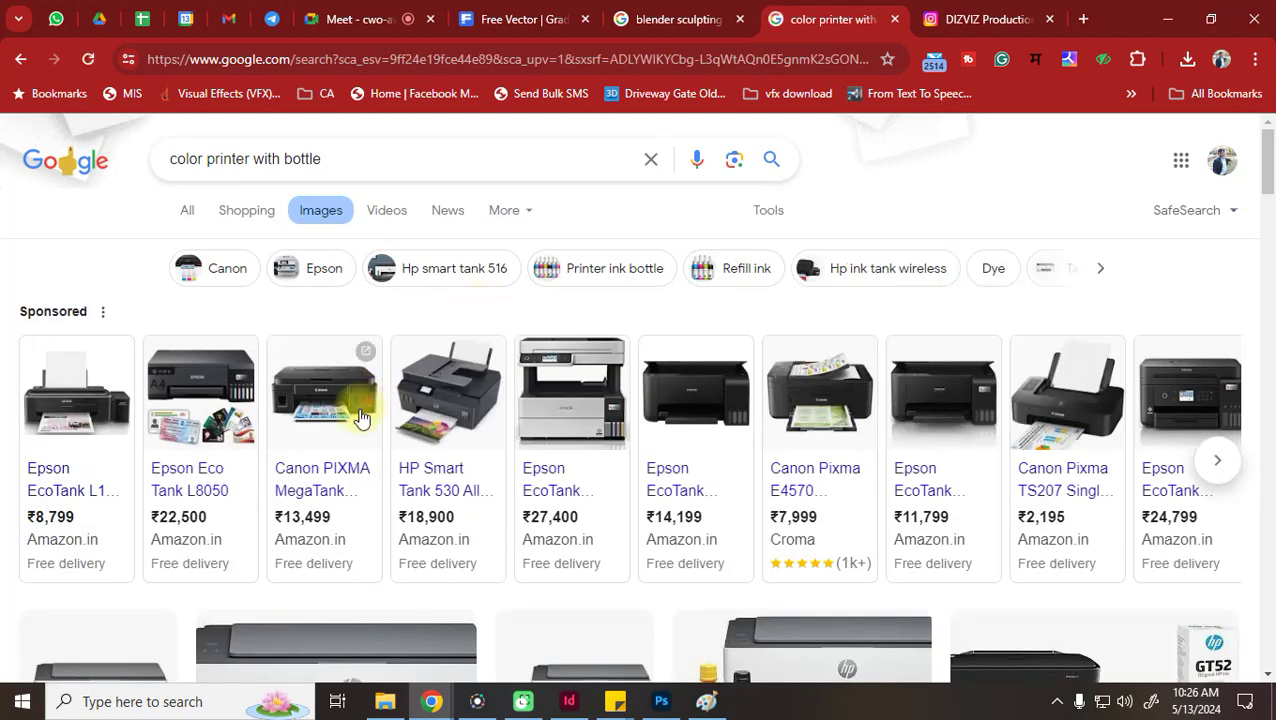
mouse_move(361, 417)
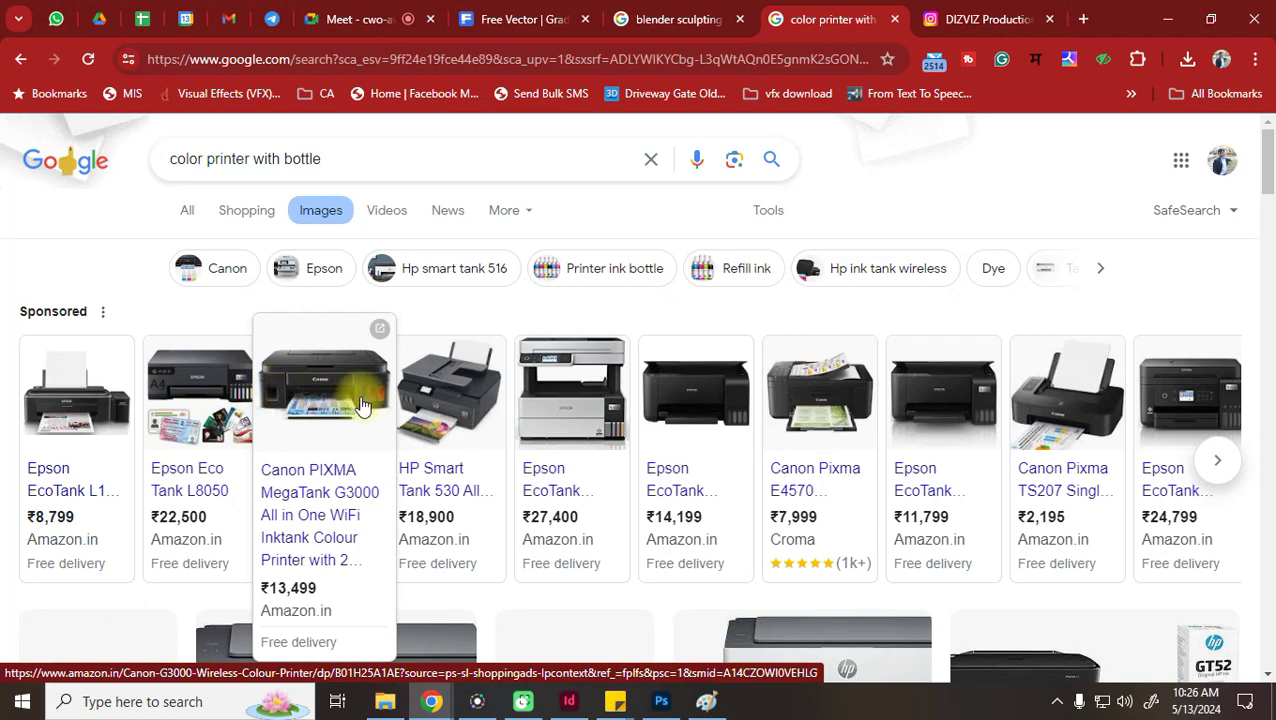
scroll(697, 452, "down", 5)
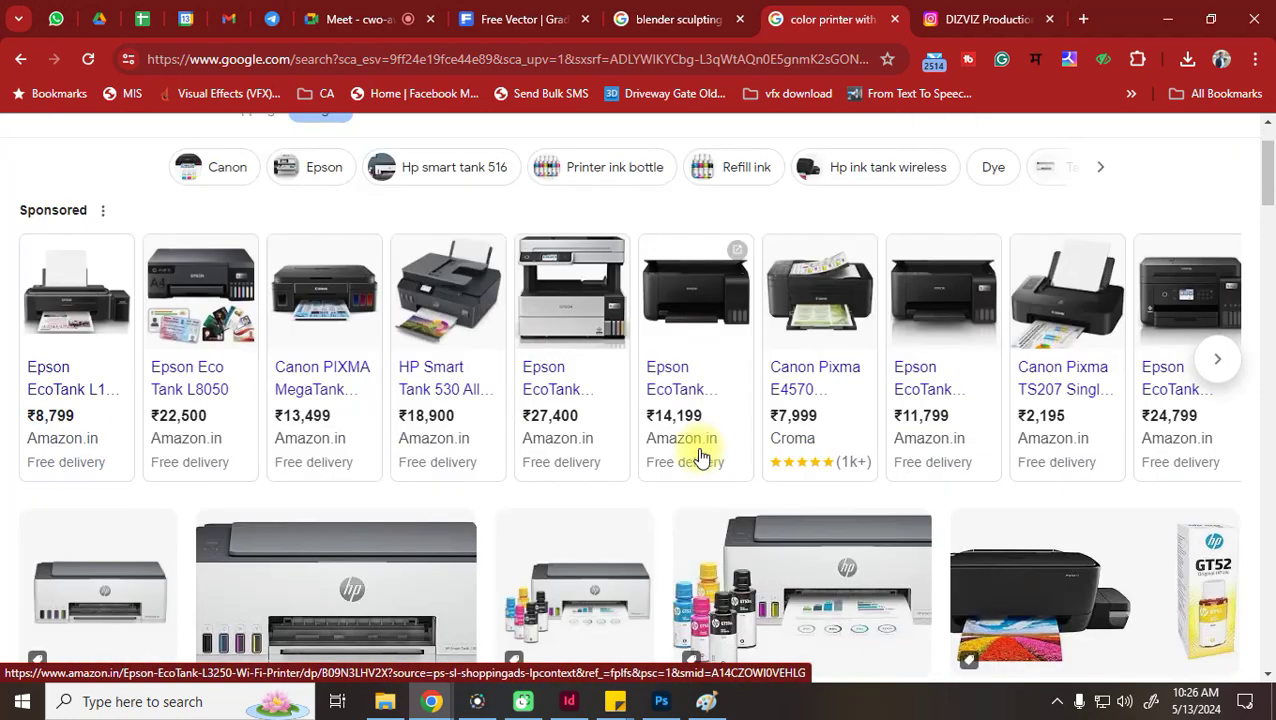
scroll(697, 447, "down", 2)
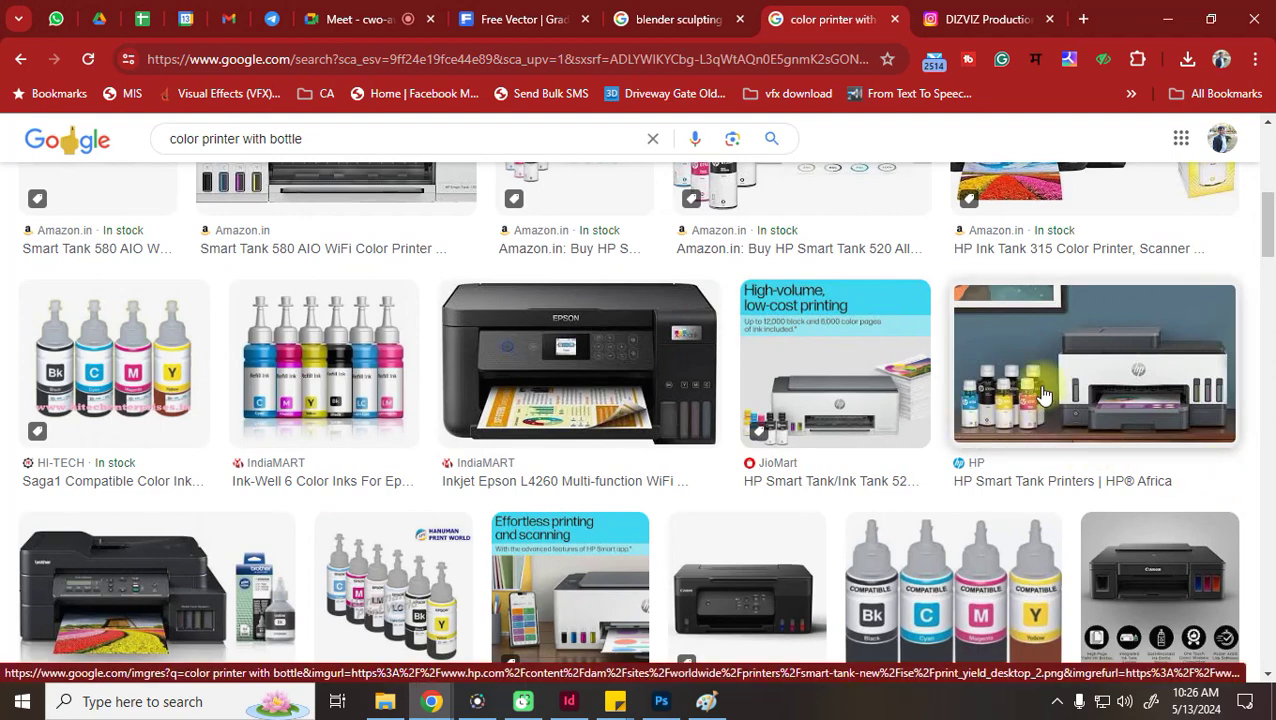
scroll(1040, 447, "down", 1)
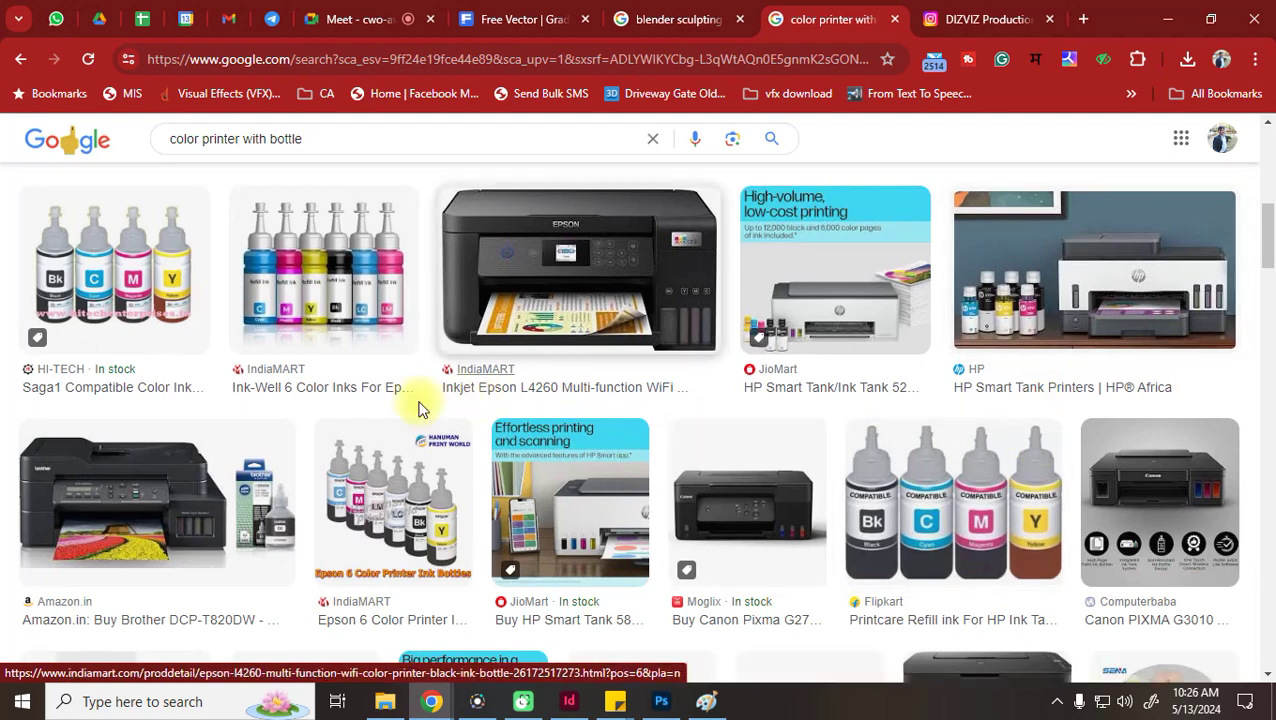
scroll(206, 414, "down", 6)
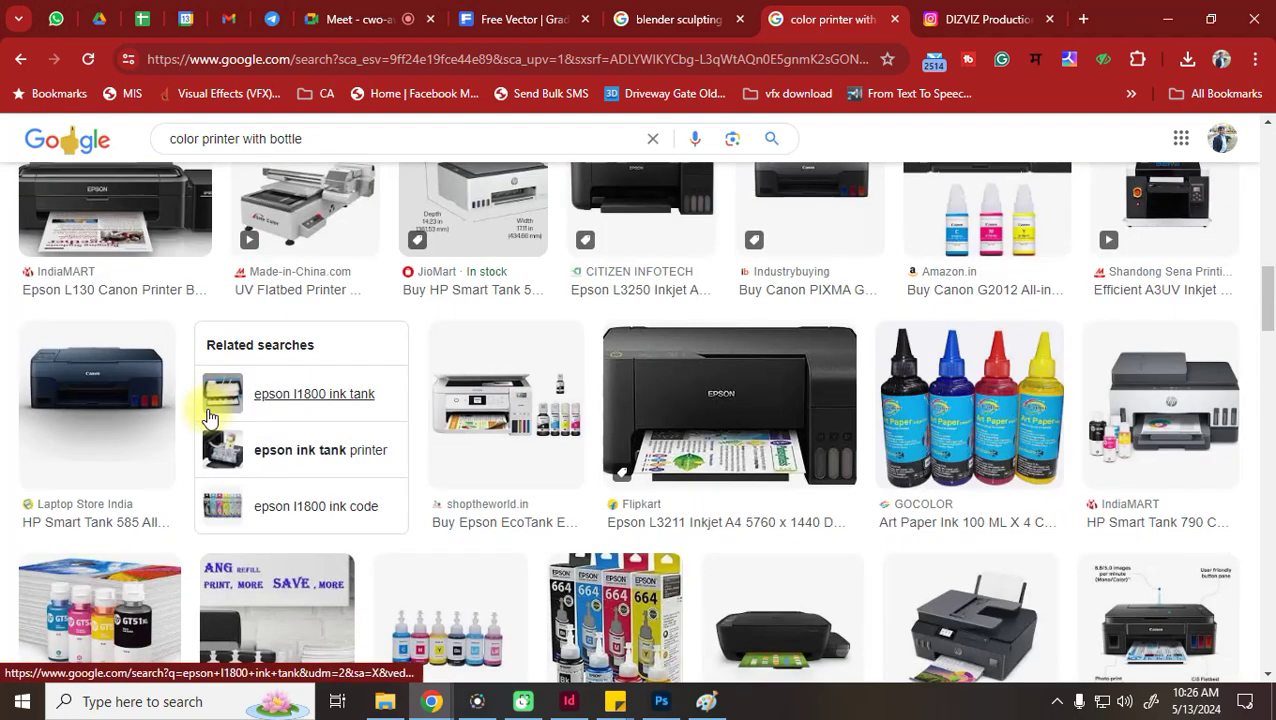
scroll(210, 418, "down", 2)
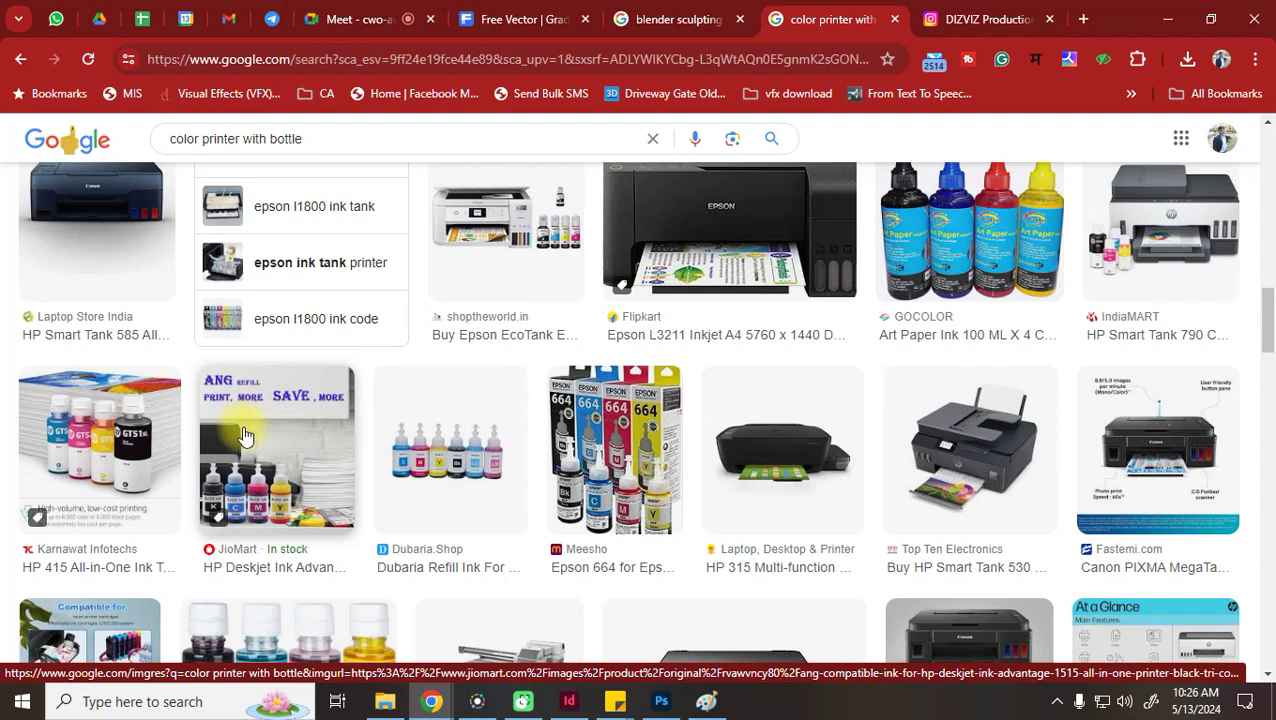
scroll(258, 442, "down", 4)
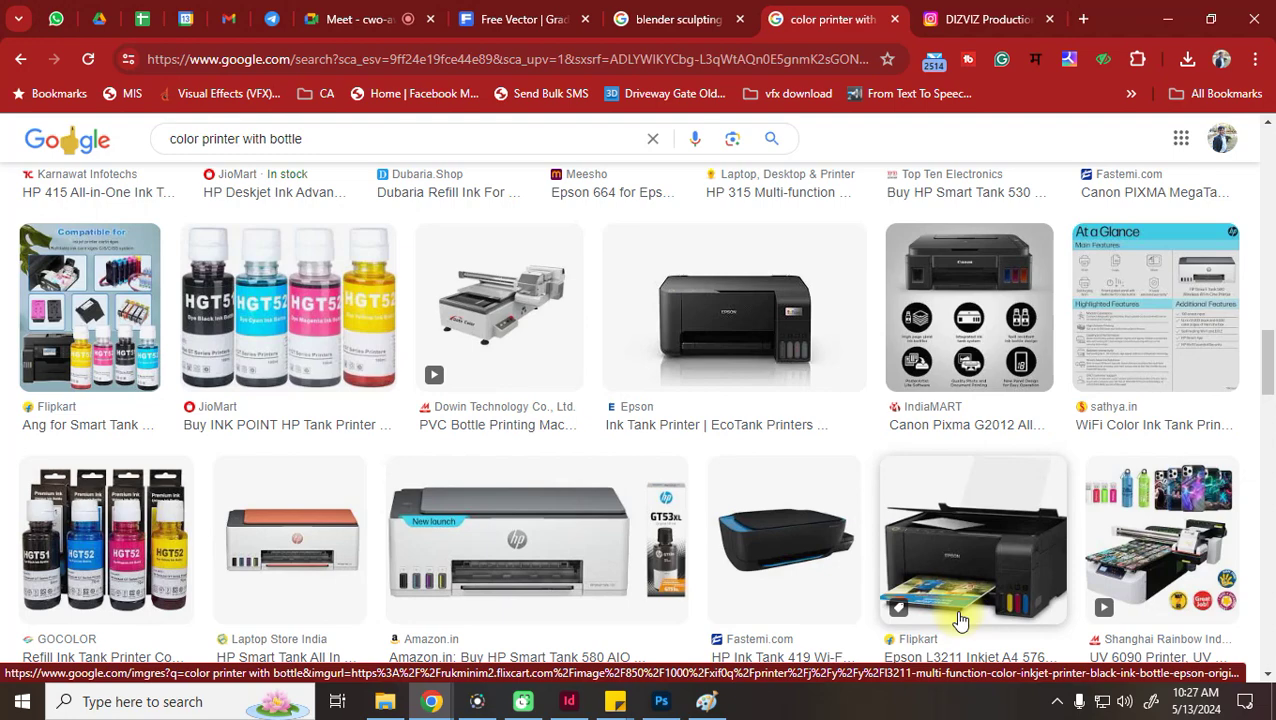
scroll(959, 615, "down", 6)
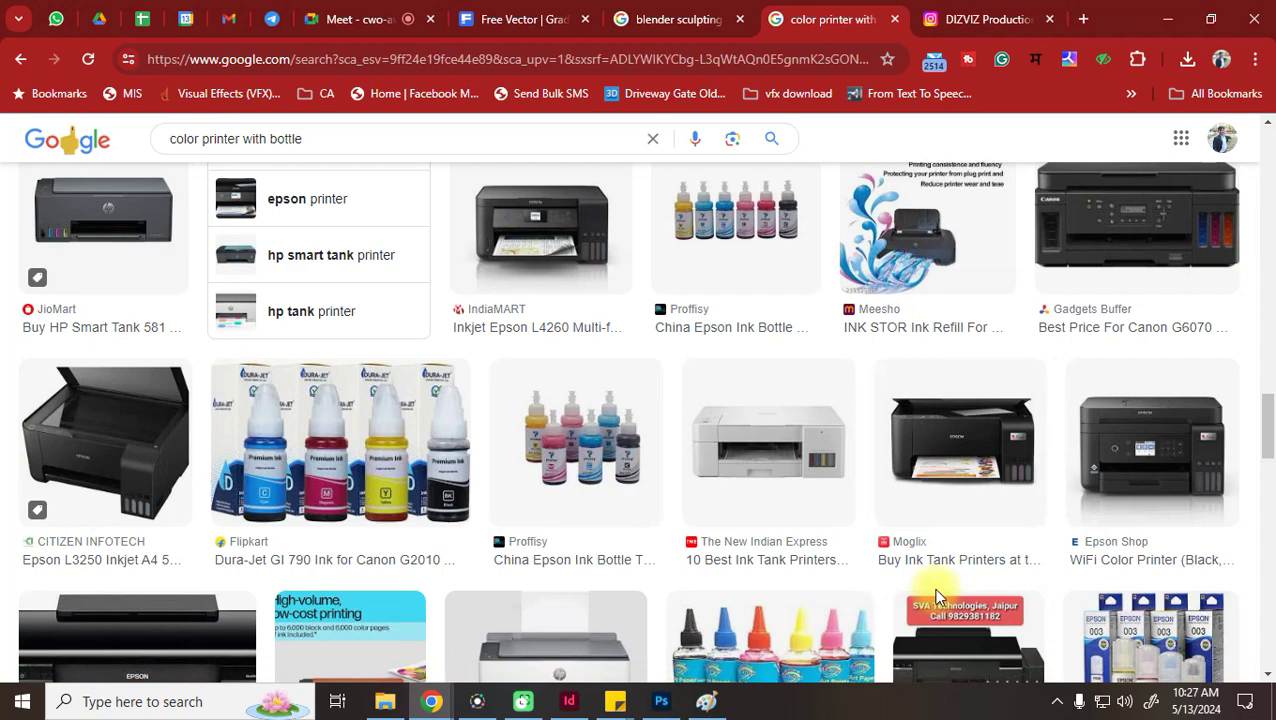
scroll(910, 477, "down", 3)
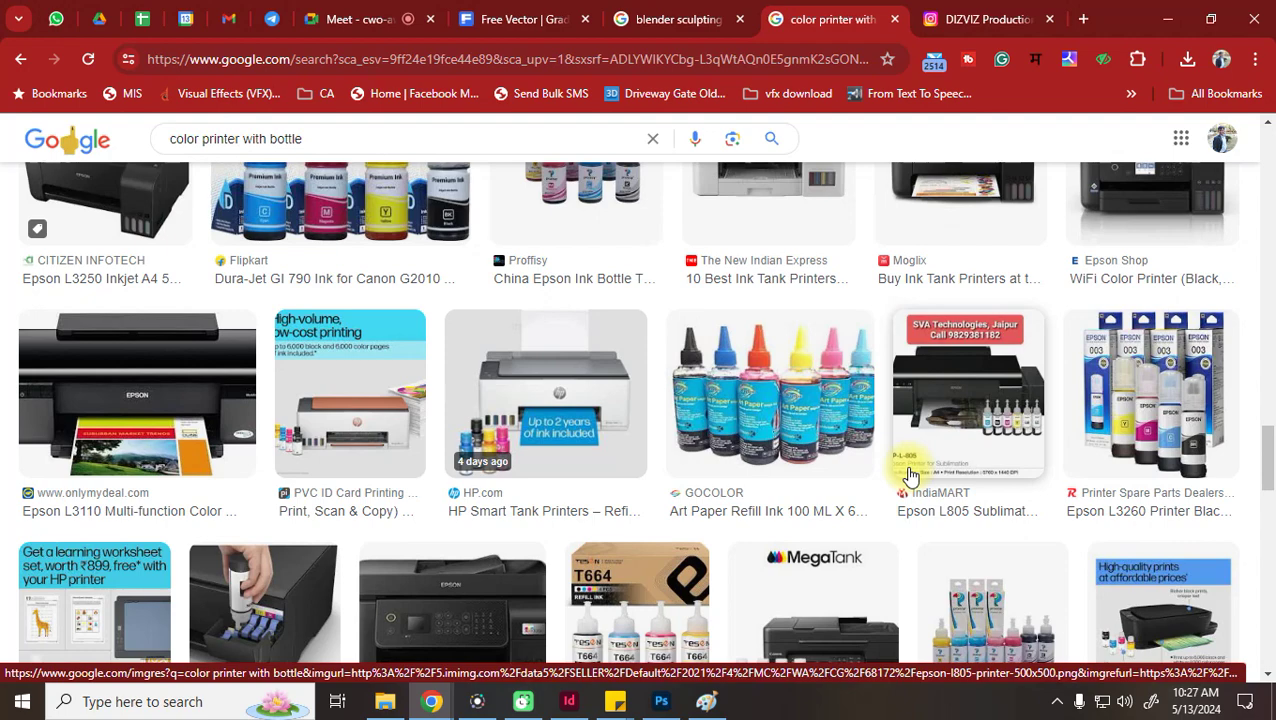
scroll(910, 477, "down", 4)
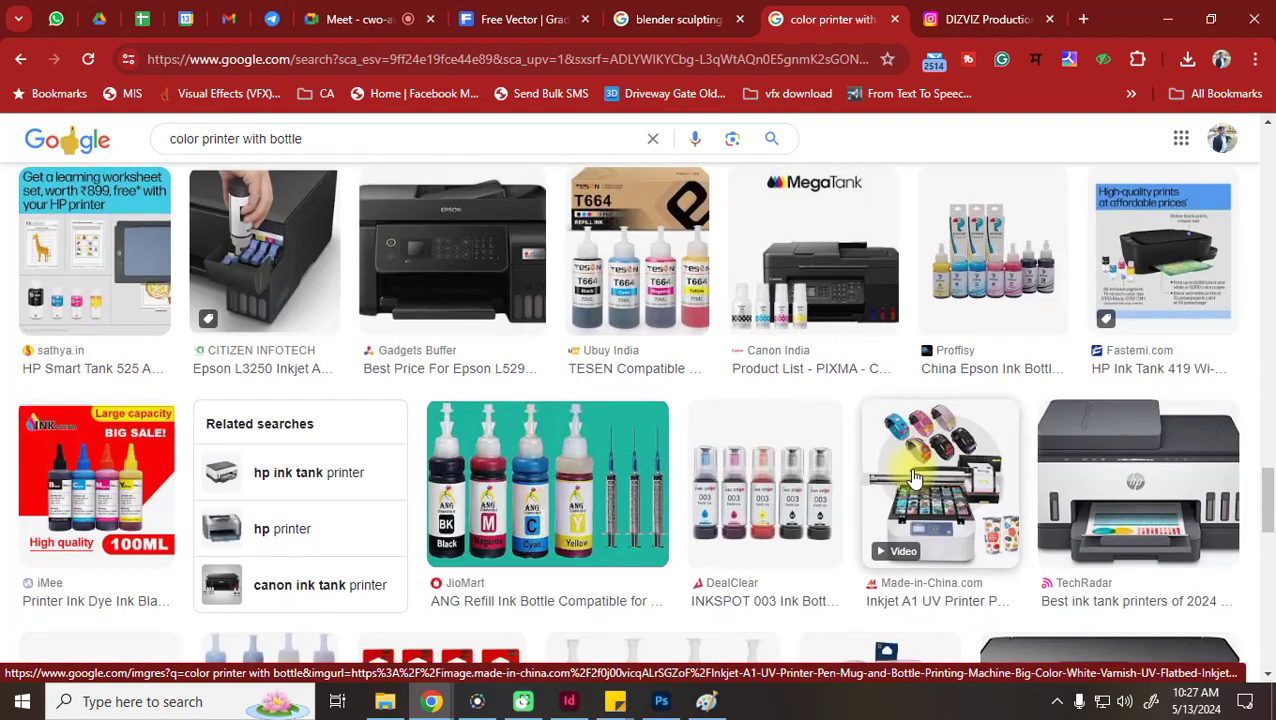
scroll(913, 477, "down", 2)
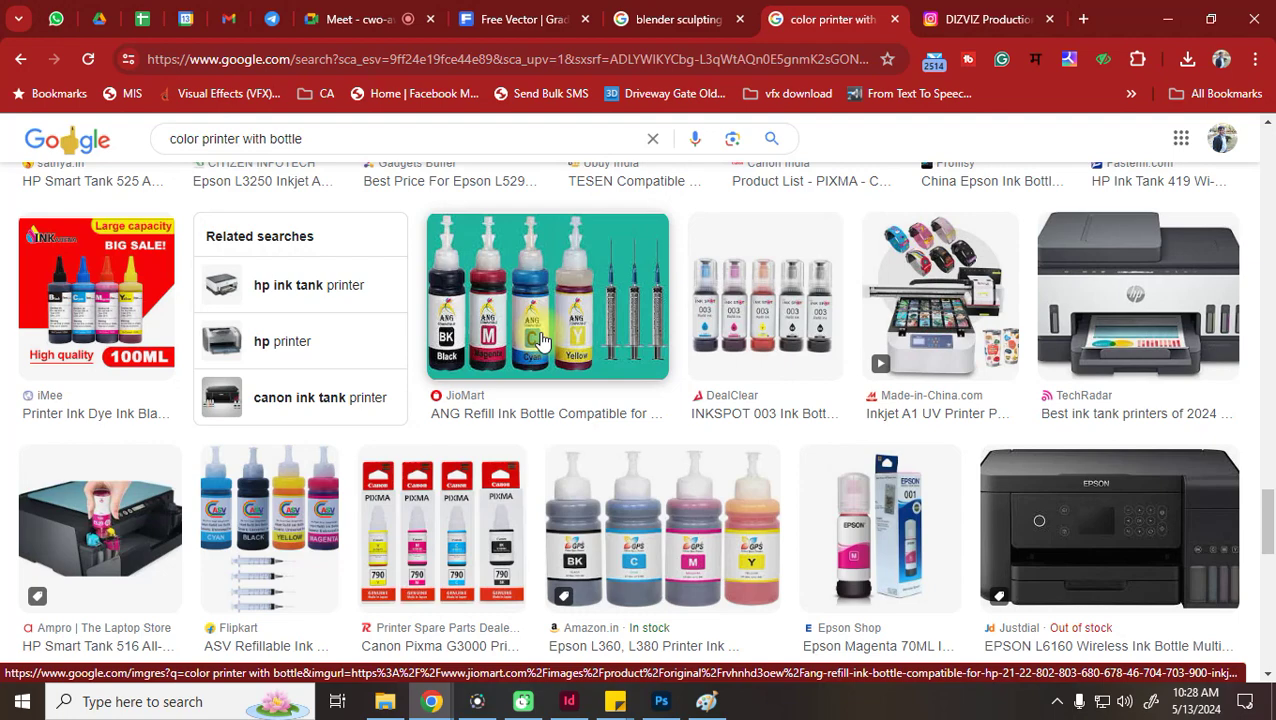
Switch back to InDesign and shift the New Document dialog slightly up and to the left
left_click(577, 702)
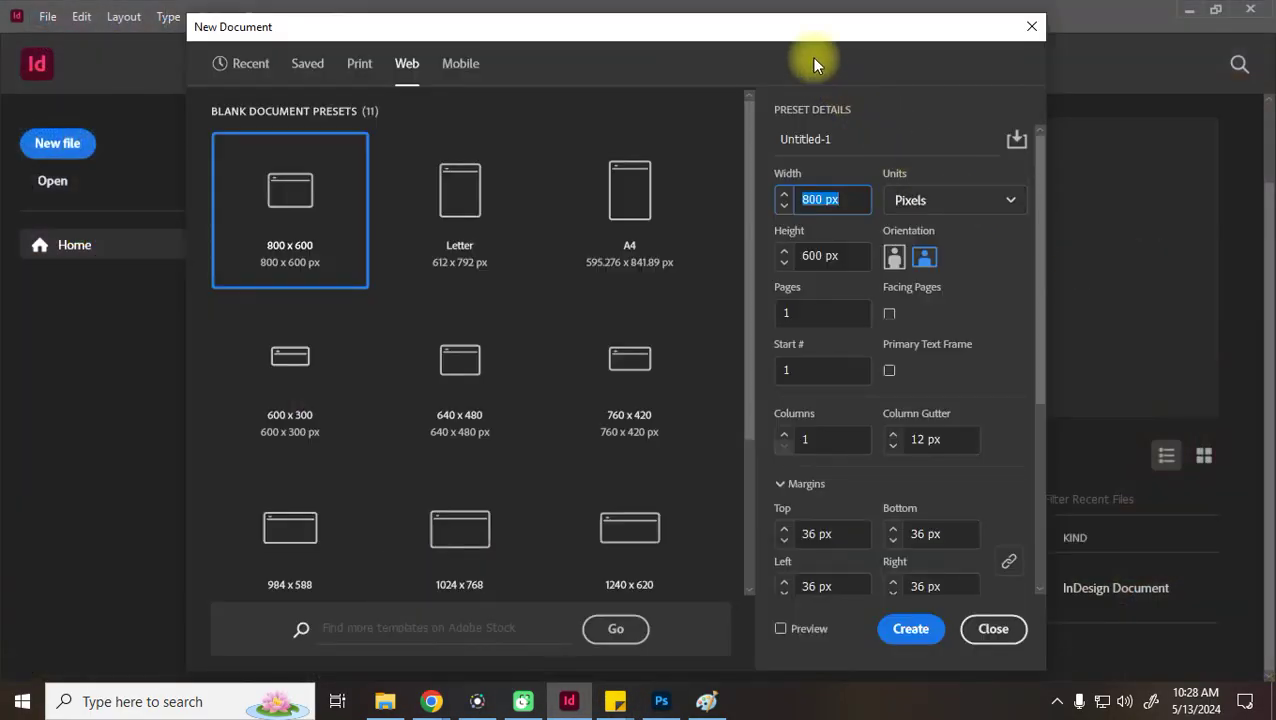
mouse_move(770, 30)
left_mouse_down()
mouse_move(763, 14)
mouse_move(762, 25)
left_mouse_up()
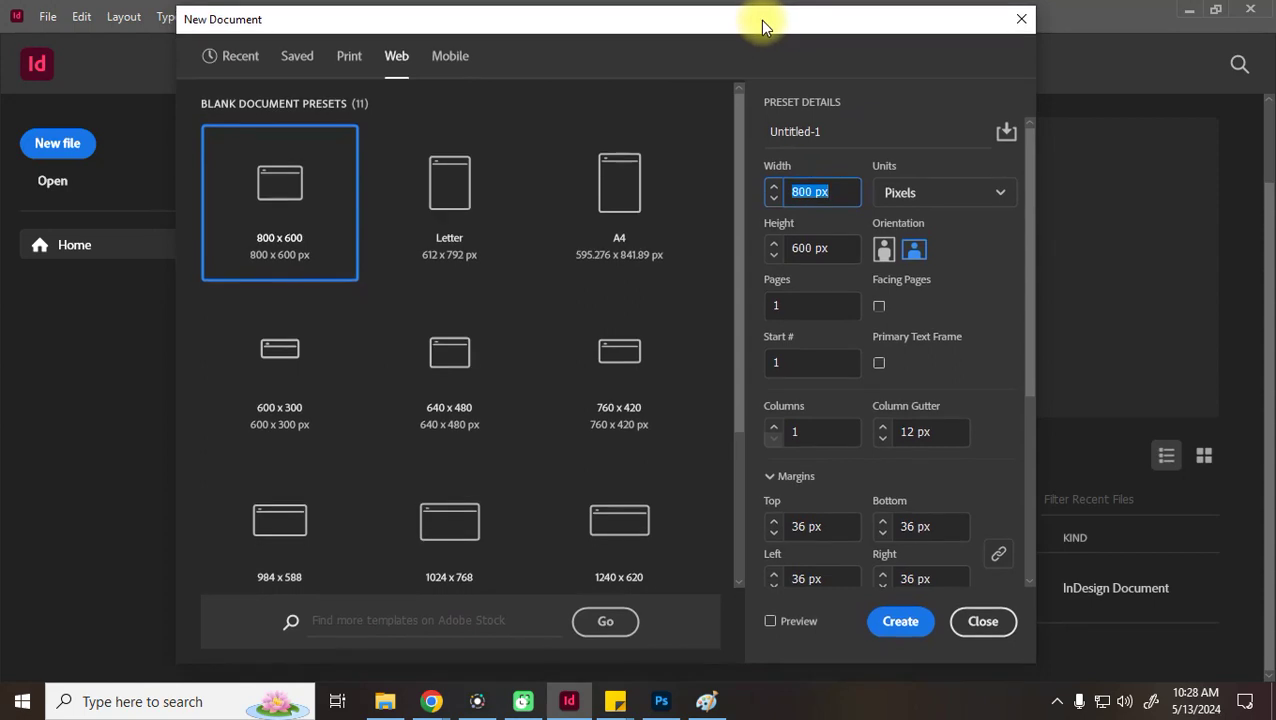
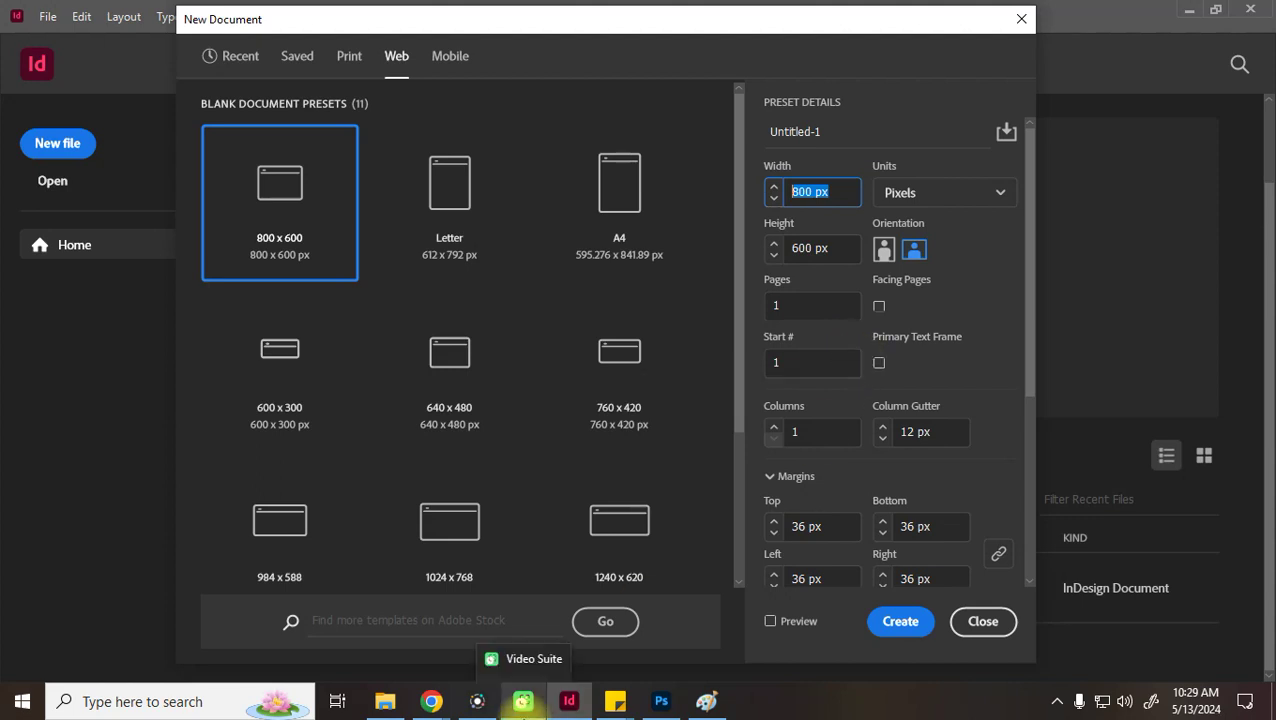
Switch to Paint and start a blank image, discarding the triangle and circle drawing without saving
left_click(712, 703)
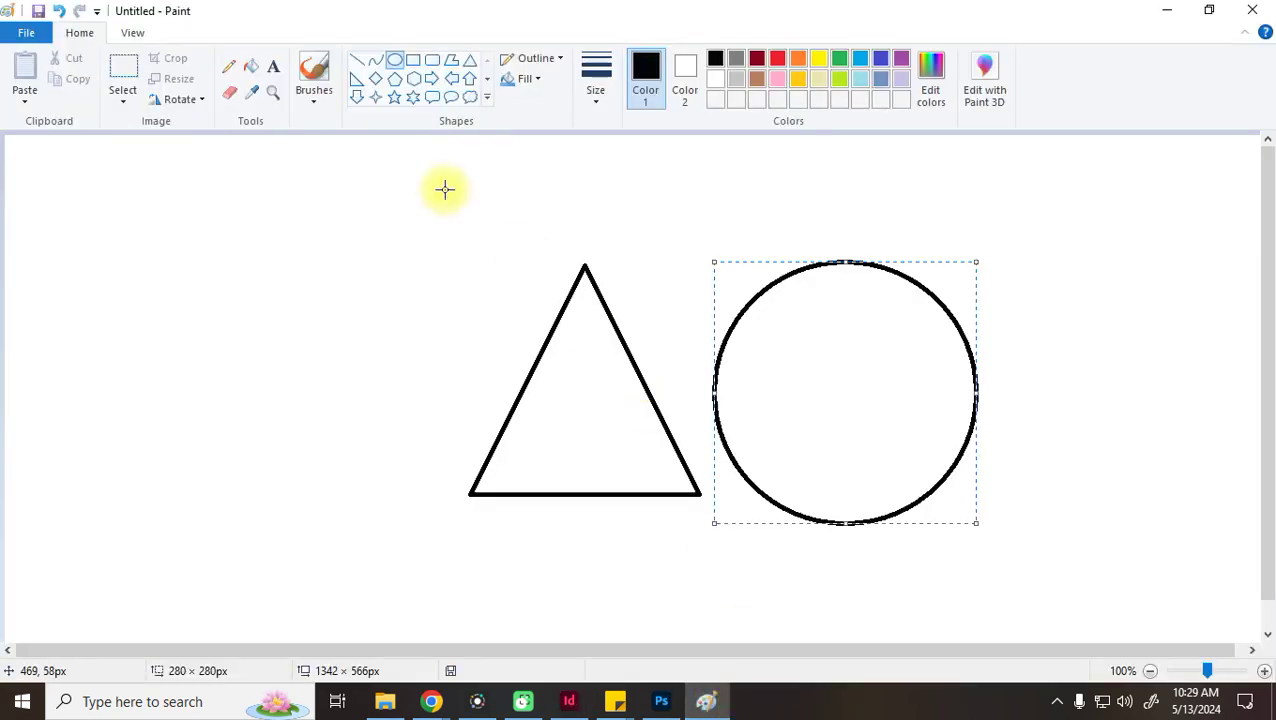
key("ctrl+n")
left_click(677, 353)
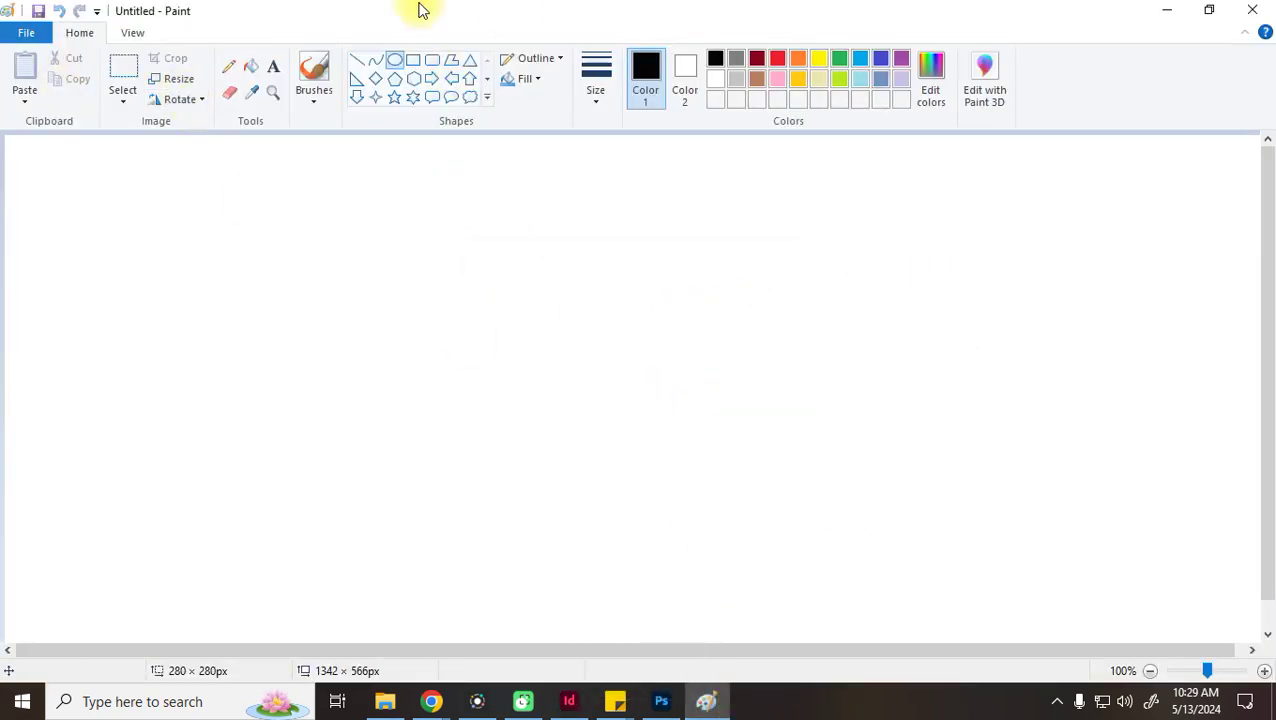
Handwrite 1920 x 1080 on the blank canvas with the Pencil and draw a downward arrow above the 1080
left_click(229, 66)
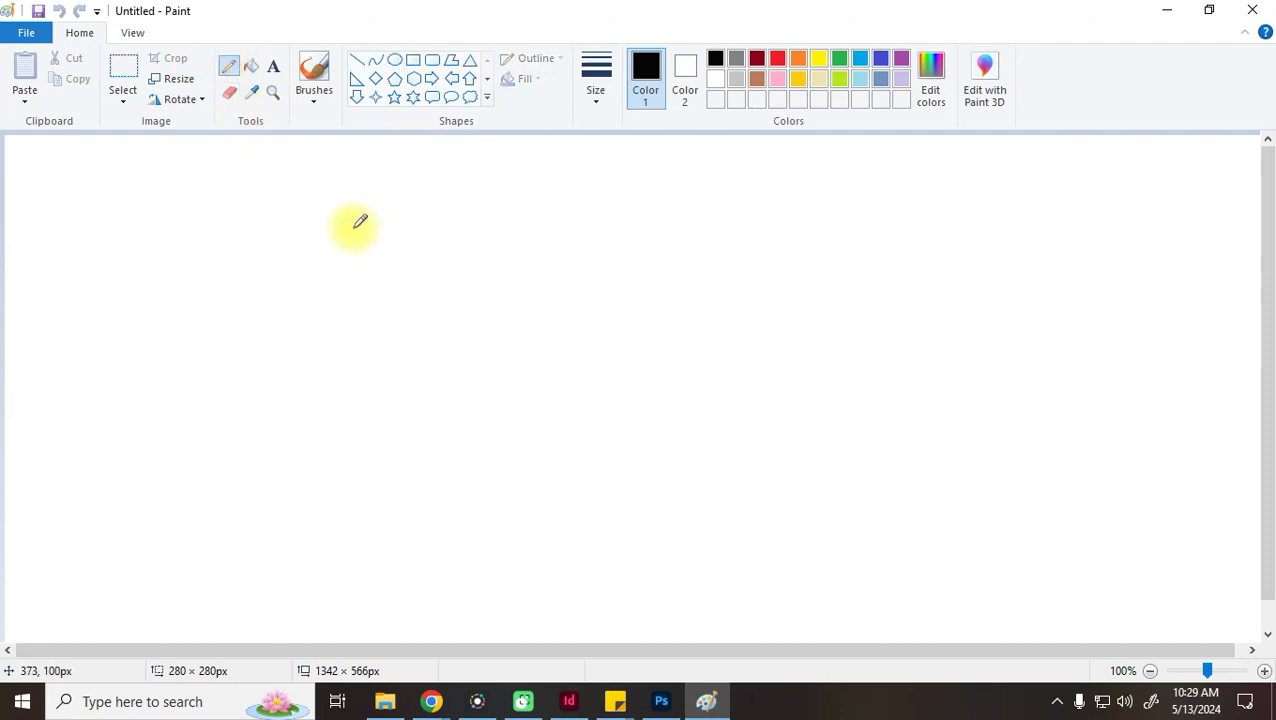
mouse_move(369, 218)
left_mouse_down()
mouse_move(369, 257)
mouse_move(397, 224)
mouse_move(397, 255)
mouse_move(414, 219)
mouse_move(437, 260)
left_mouse_up()
mouse_move(476, 222)
left_mouse_down()
mouse_move(461, 255)
mouse_move(471, 238)
mouse_move(547, 251)
mouse_move(543, 230)
mouse_move(517, 273)
left_mouse_up()
mouse_move(580, 228)
left_mouse_down()
mouse_move(582, 268)
mouse_move(607, 244)
mouse_move(640, 261)
mouse_move(638, 222)
mouse_move(644, 240)
mouse_move(674, 226)
left_mouse_up()
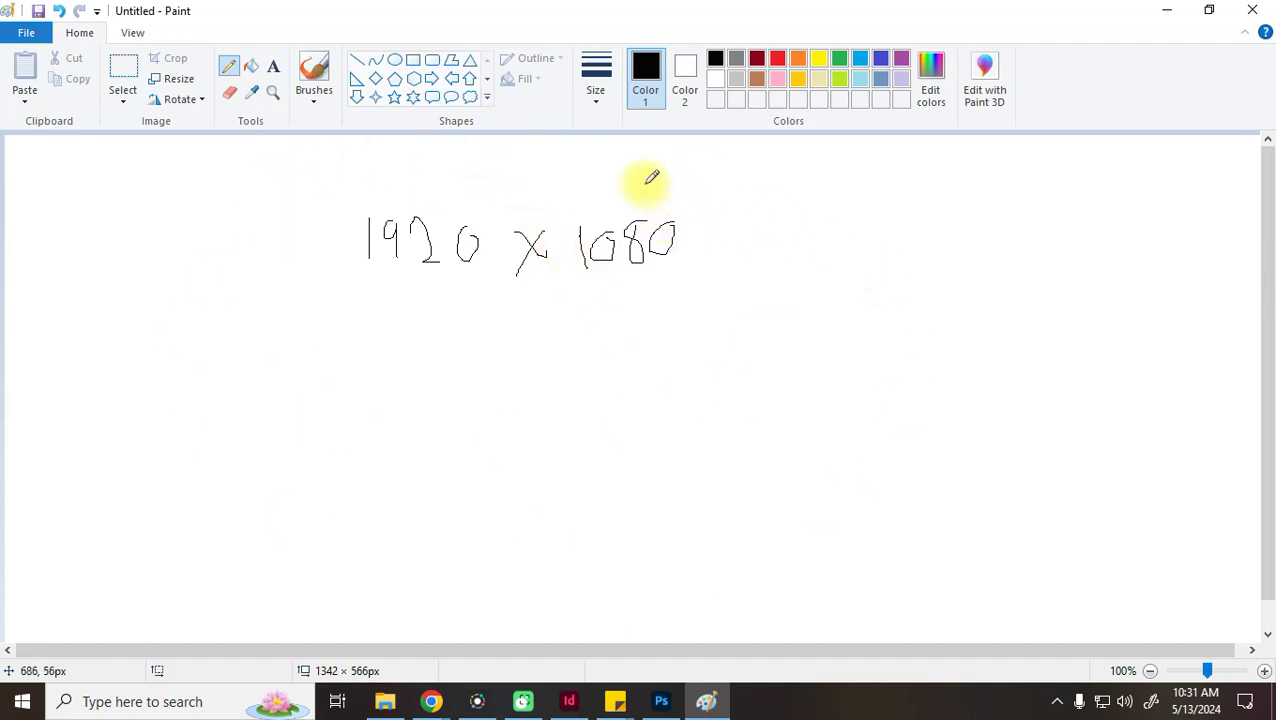
left_click_drag(629, 150, 632, 199)
mouse_move(629, 190)
left_mouse_down()
mouse_move(633, 205)
mouse_move(644, 177)
left_mouse_up()
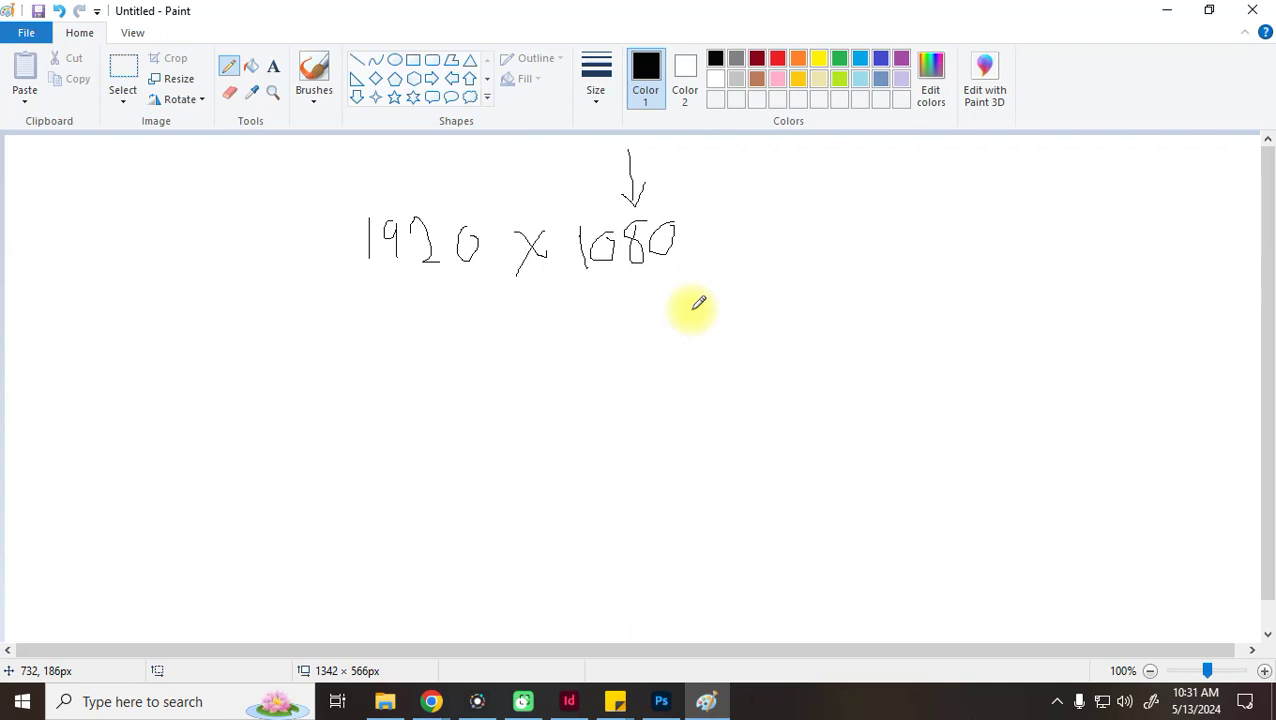
Switch to Photoshop and close 3.png without saving the changes
left_click(661, 701)
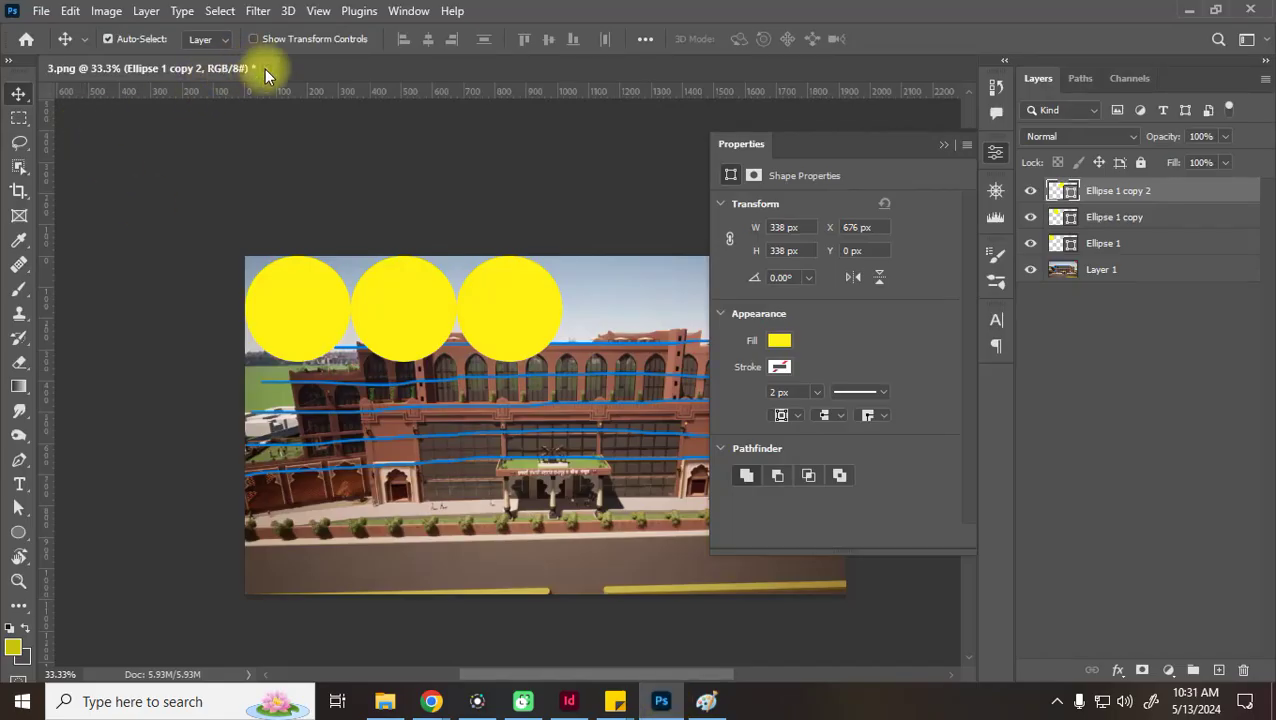
left_click(264, 69)
left_click(625, 268)
left_click(38, 11)
left_click(38, 11)
left_click(38, 11)
left_click(40, 12)
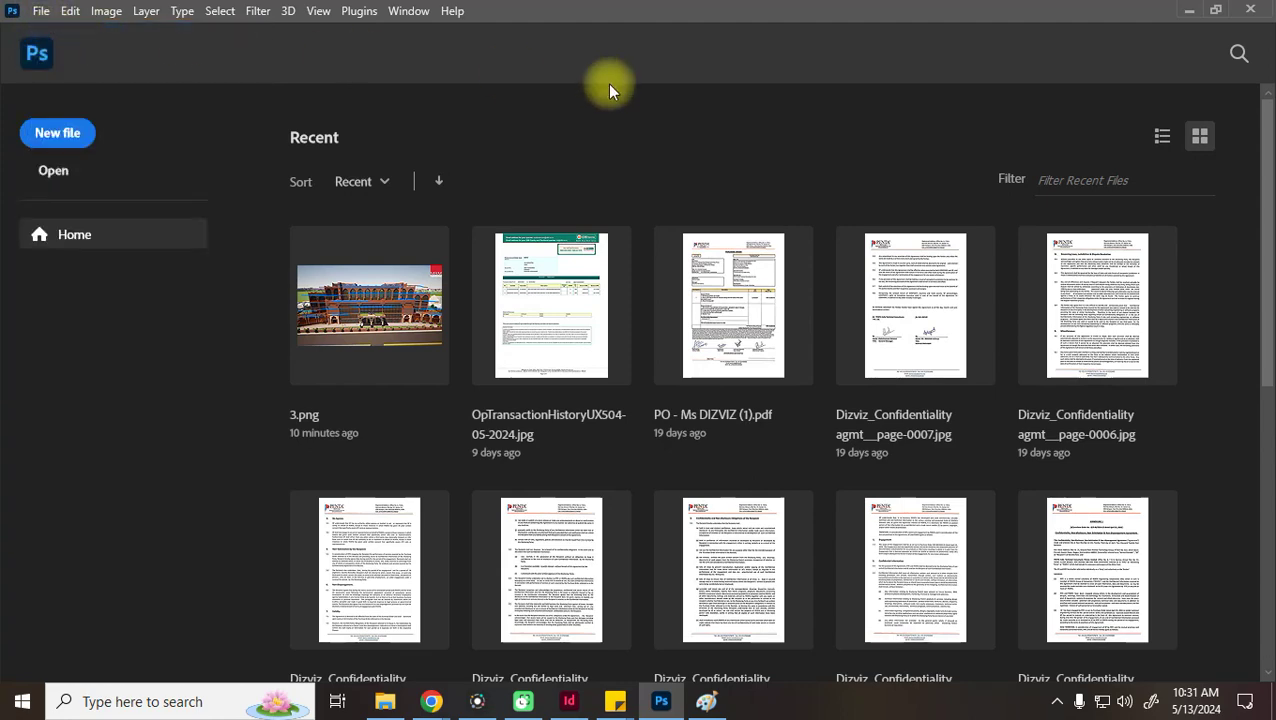
Begin a new Photoshop document and set its width to 1920 pixels
key("ctrl+n")
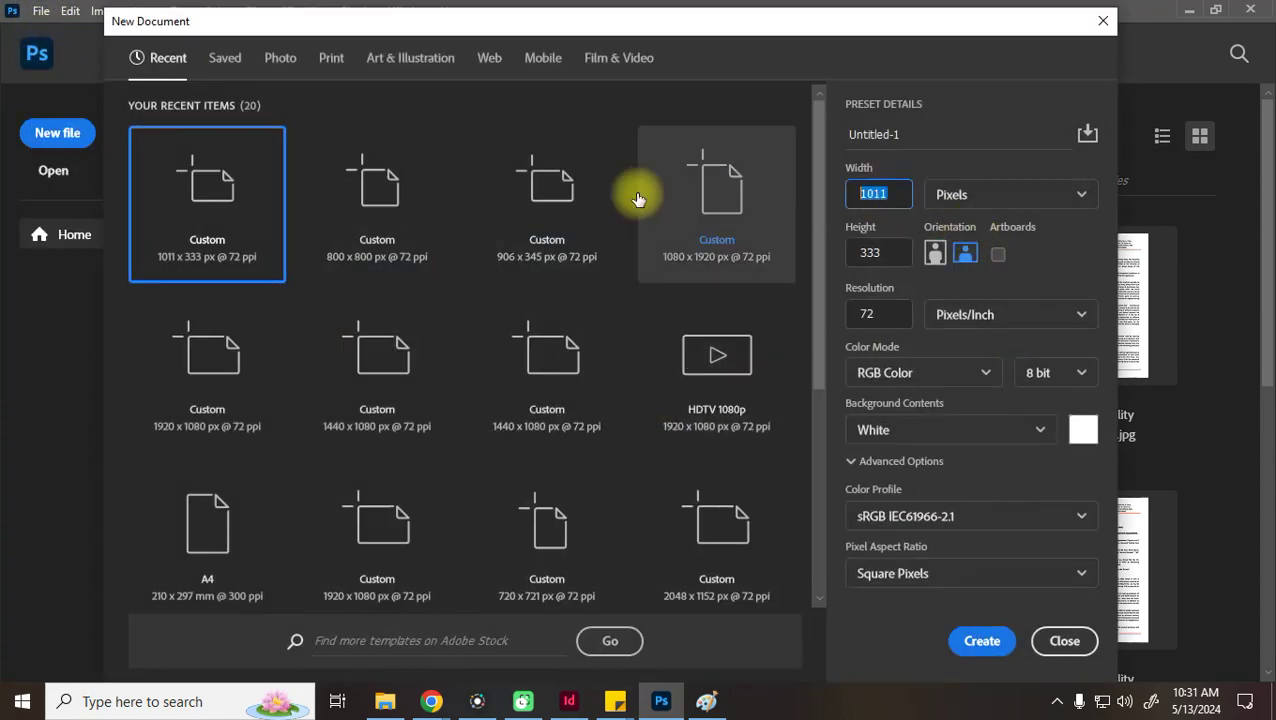
type("1920")
key("Tab")
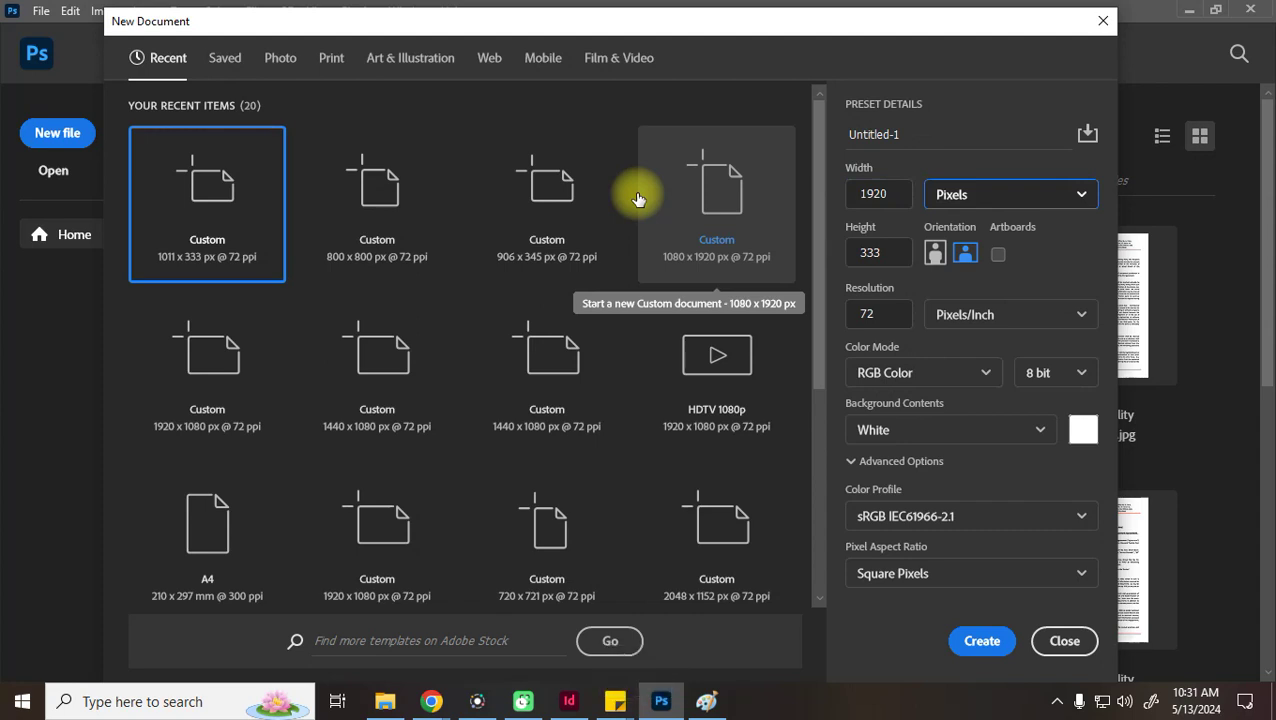
Cycle repeatedly through the new document's settings, including the width, height and resolution fields, to examine their order
key("Tab")
key("Tab")
key("Tab")
key("Tab")
key("Tab")
key("Tab")
key("Tab")
key("Tab")
key("Tab")
key("Tab")
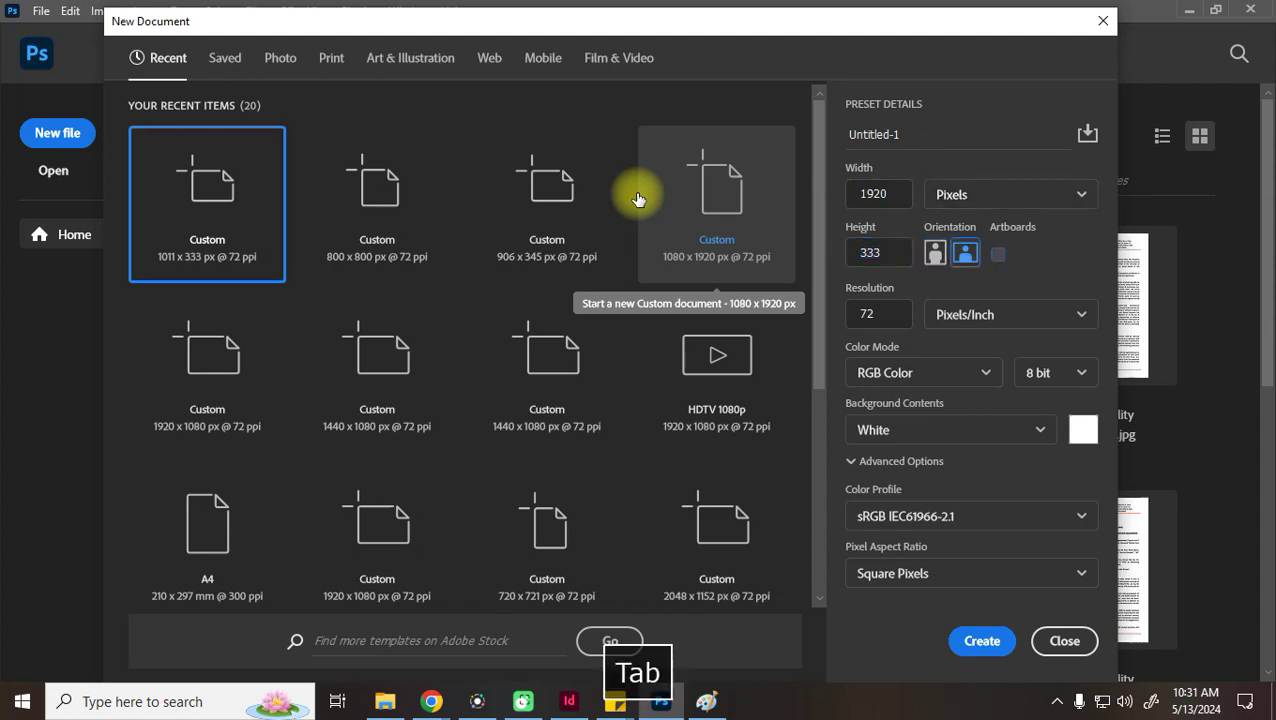
key("Tab")
key("Tab")
key("Tab")
key("Tab")
key("Tab")
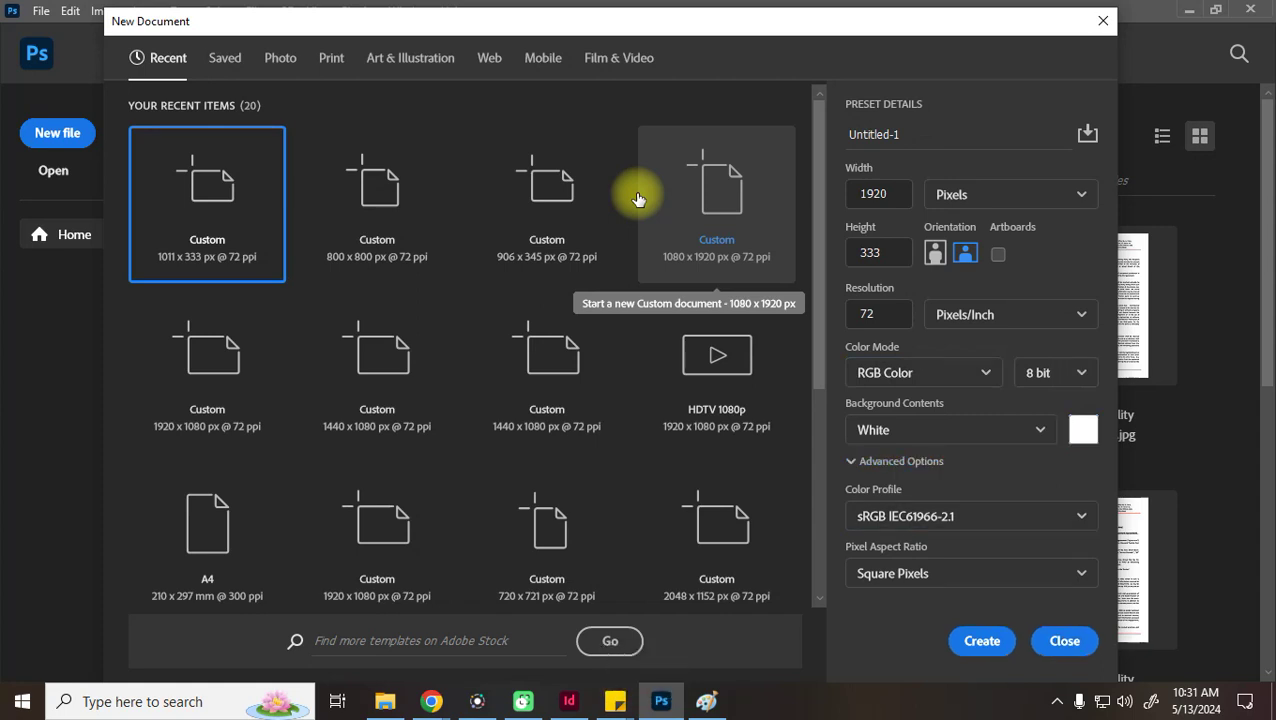
left_click(883, 192)
left_click(897, 254)
left_click(896, 314)
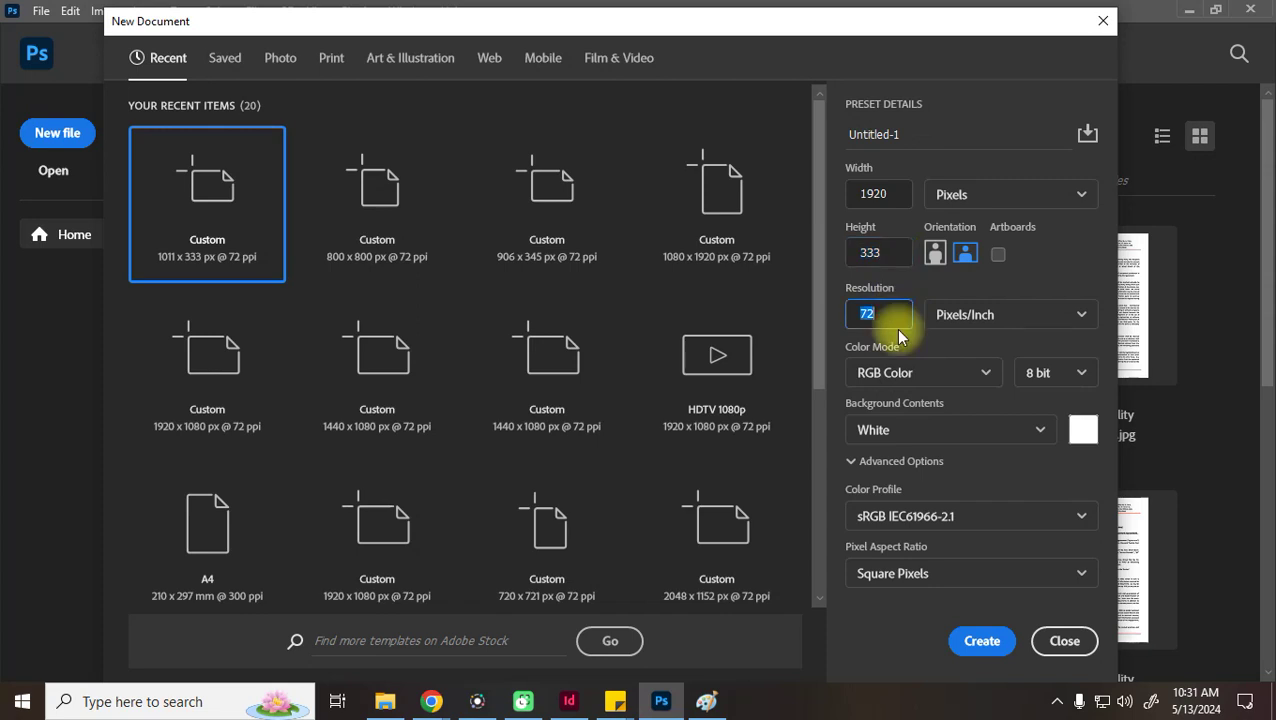
key("Tab")
key("Tab")
key("Tab")
key("Tab")
key("Tab")
key("Tab")
key("Tab")
key("Tab")
key("Tab")
key("Tab")
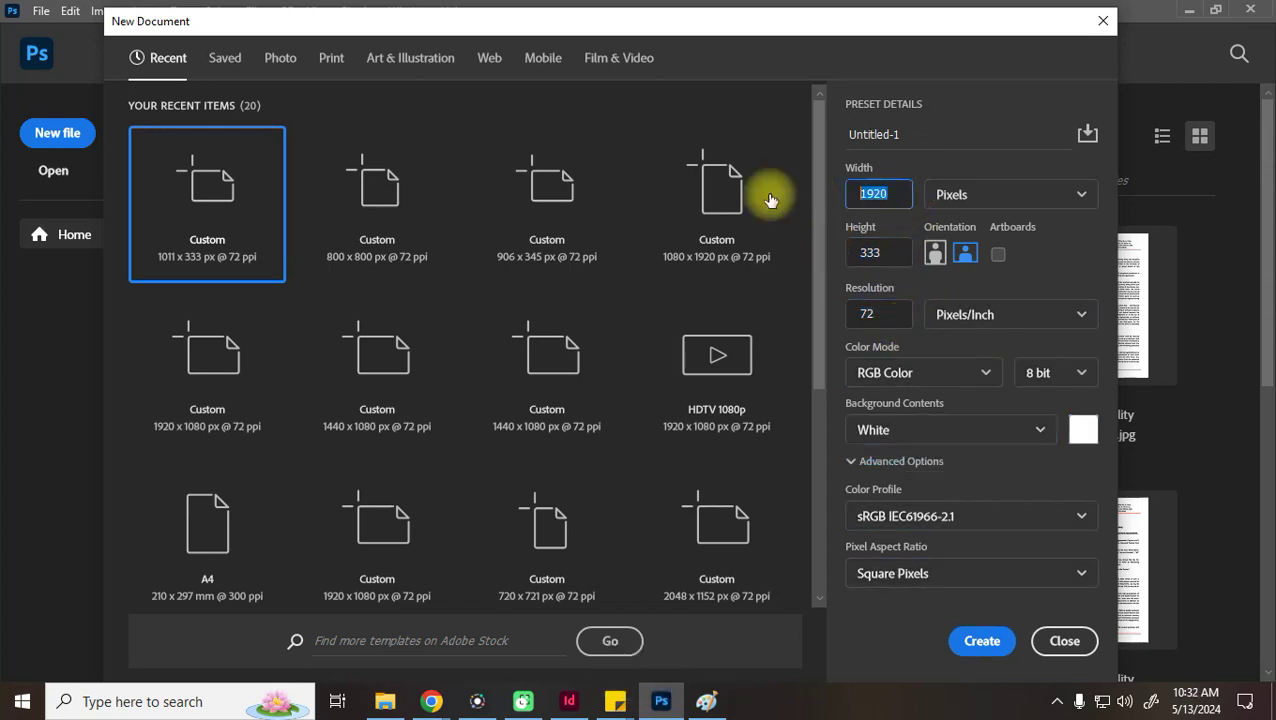
Switch to InDesign and set the new document's width to 1920 px and height to 1080 px
left_click(569, 701)
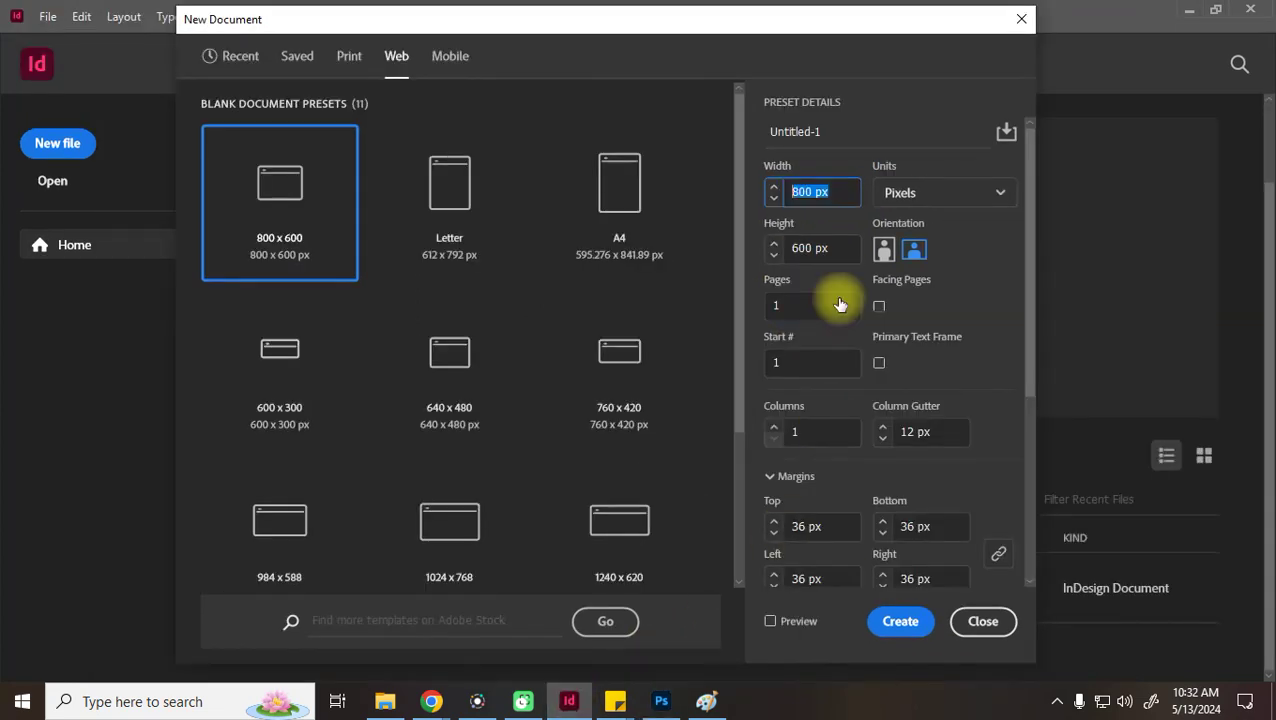
type("1920")
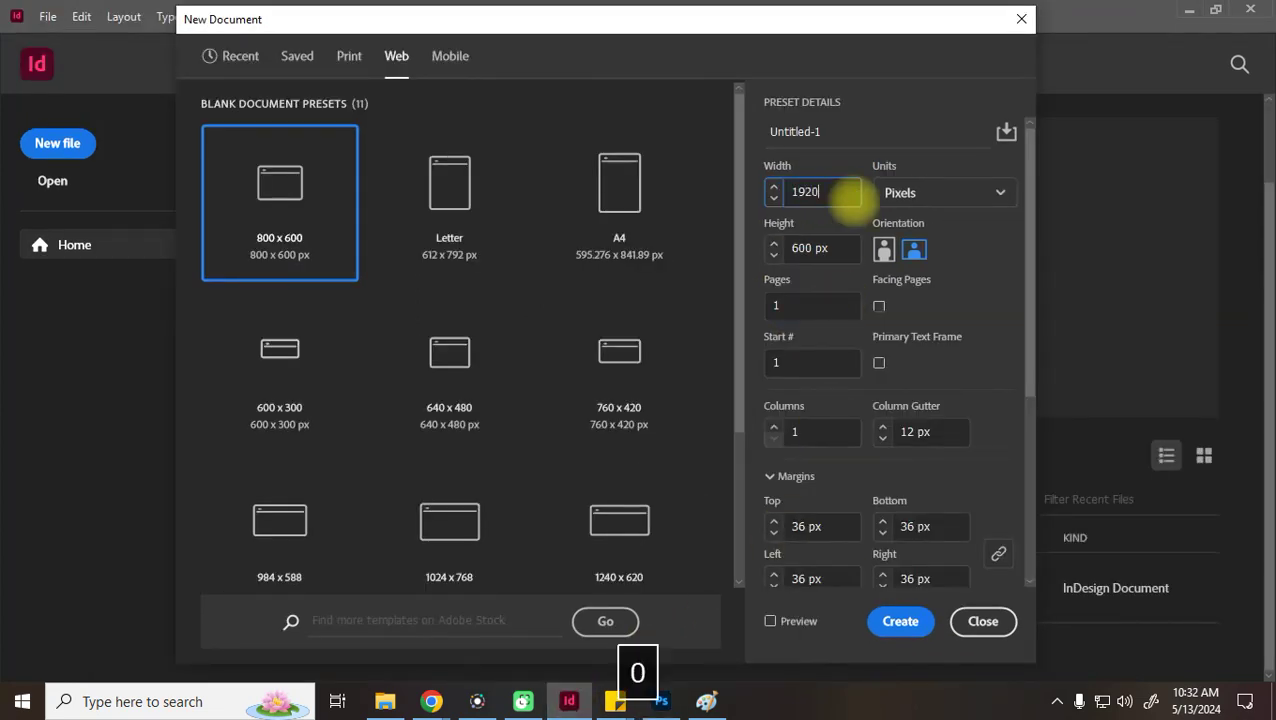
key("Tab")
key("Tab")
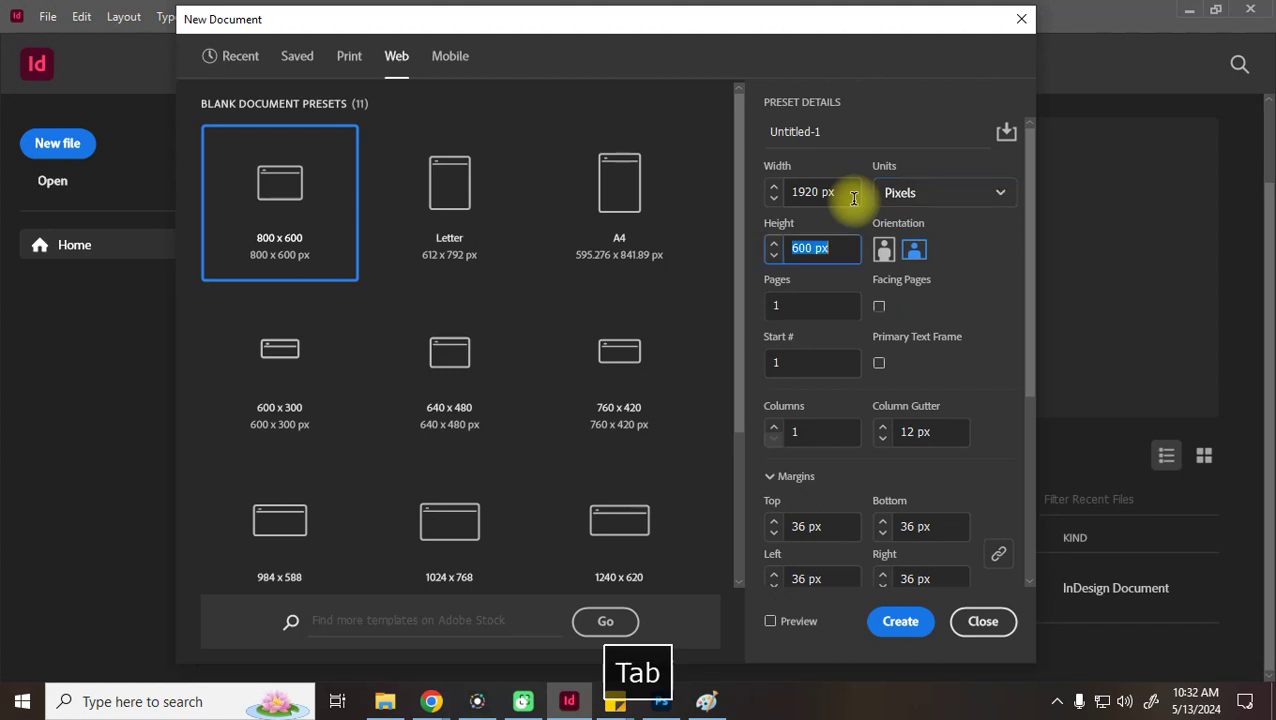
type("1080")
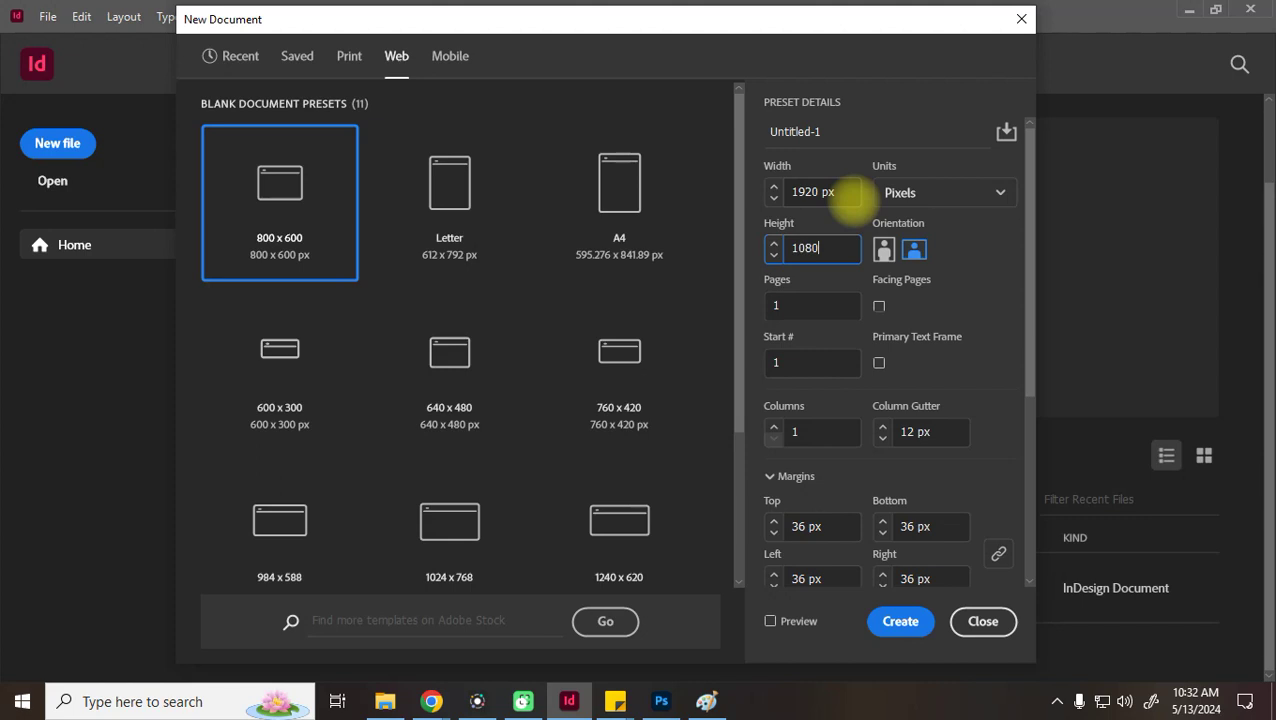
Set the new document's width to 1280 px and height to 720 px
left_click(840, 192)
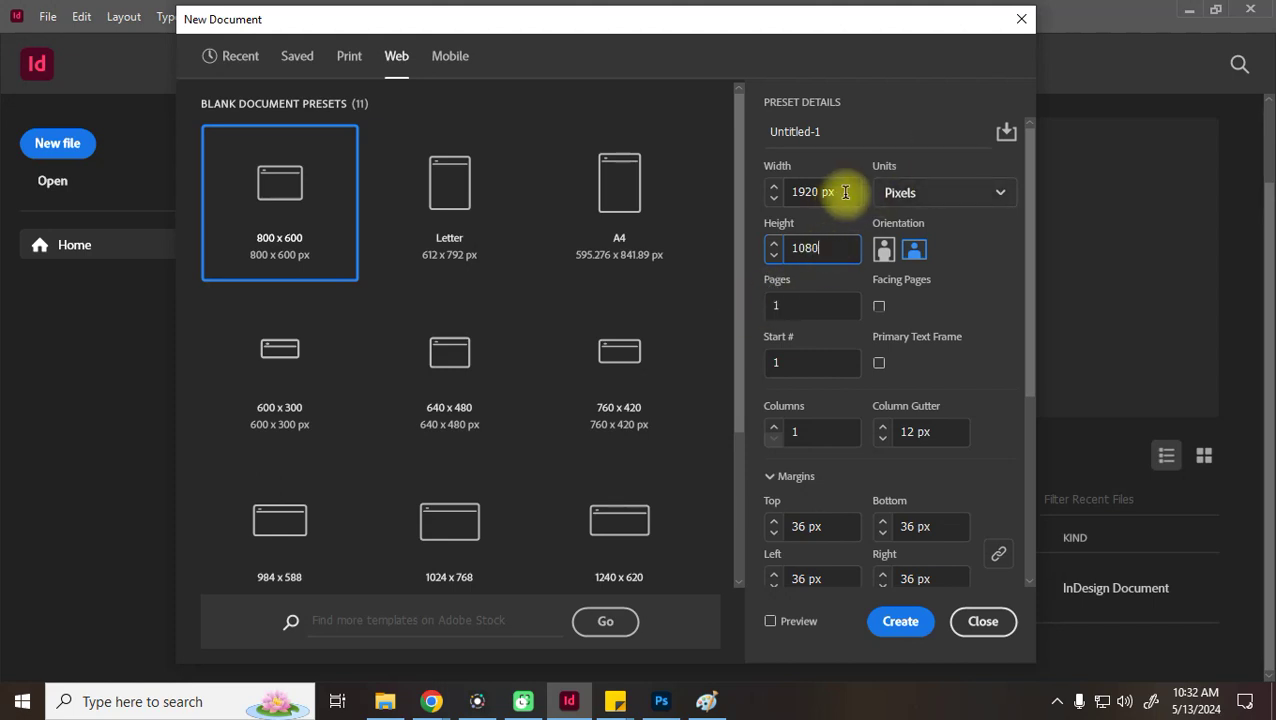
type("1280")
key("Tab")
type("720")
key("Tab")
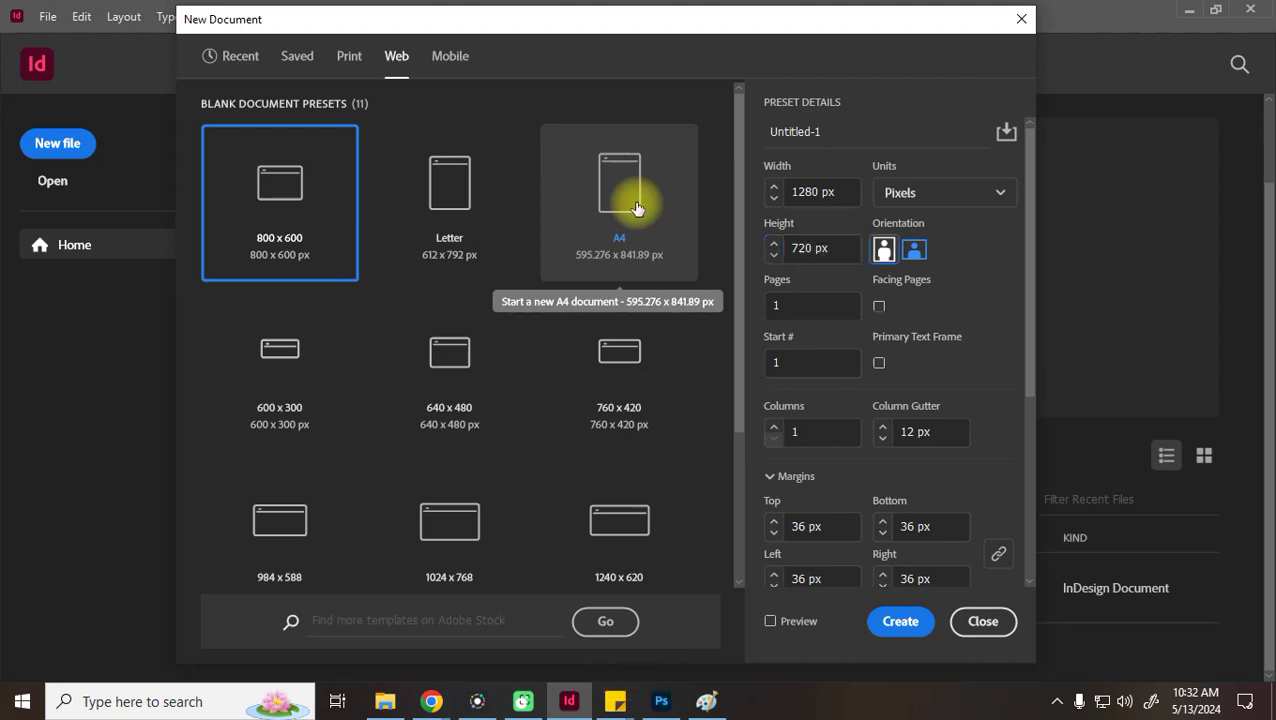
Set the new document's width to 960 px and height to 540 px
left_click(818, 192)
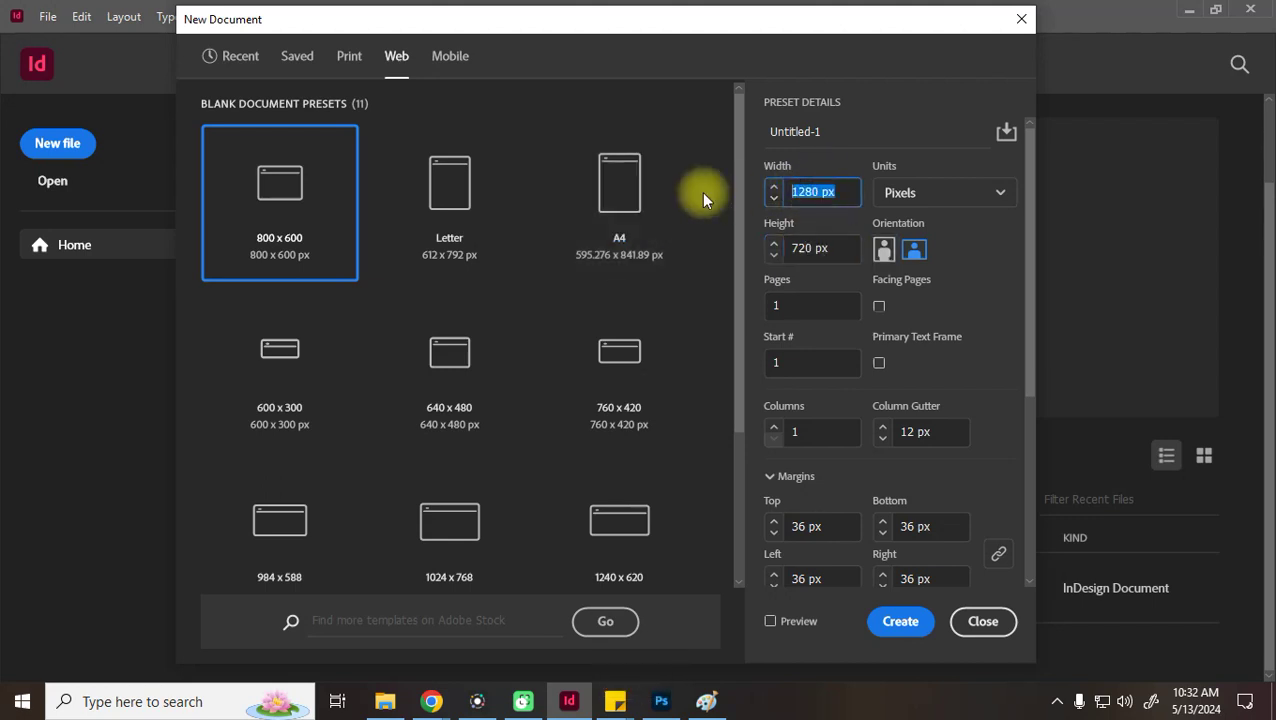
type("960")
key("Tab")
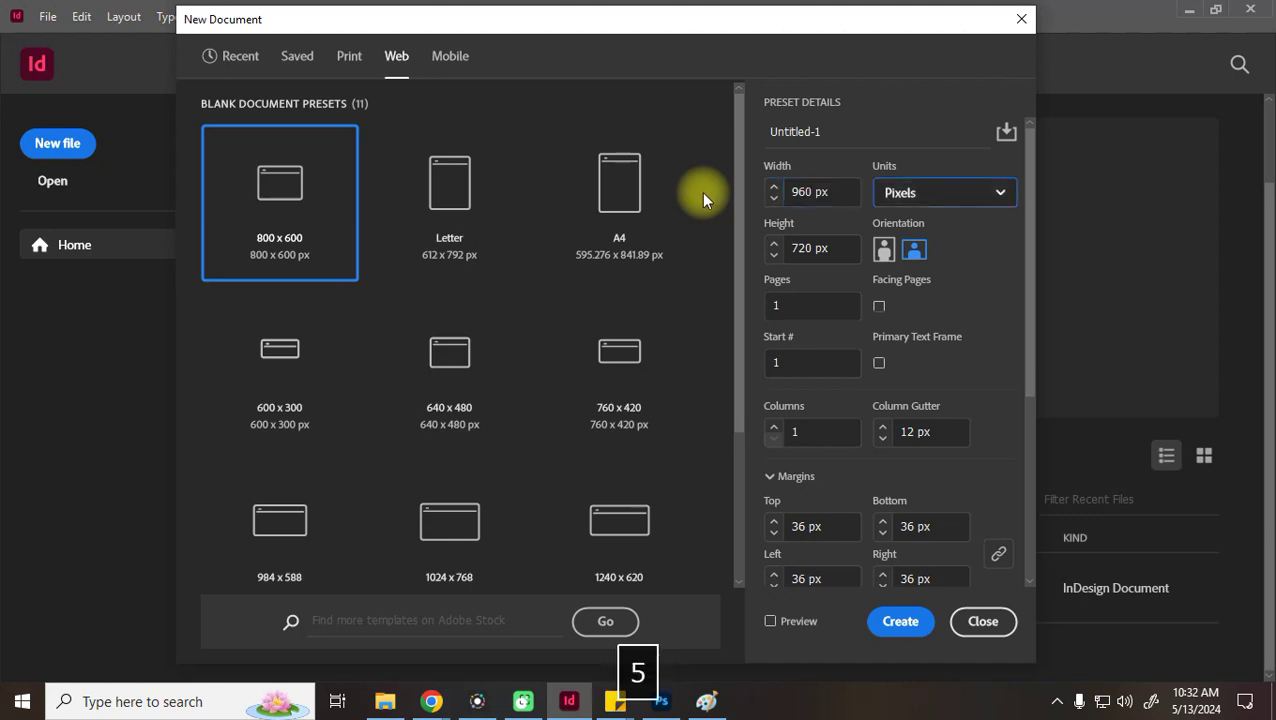
key("Tab")
type("540")
key("Tab")
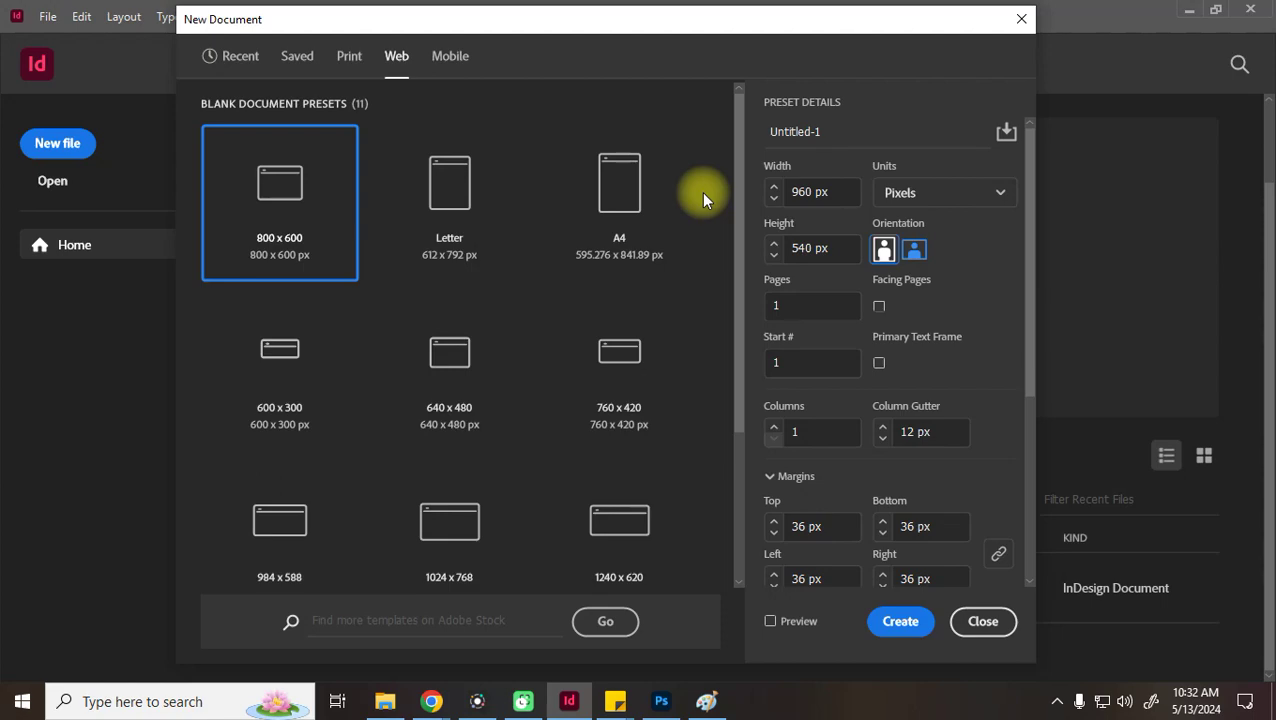
Open the Windows Calculator and divide 1920 by 1080 to find the aspect ratio
left_click(128, 700)
type("cal")
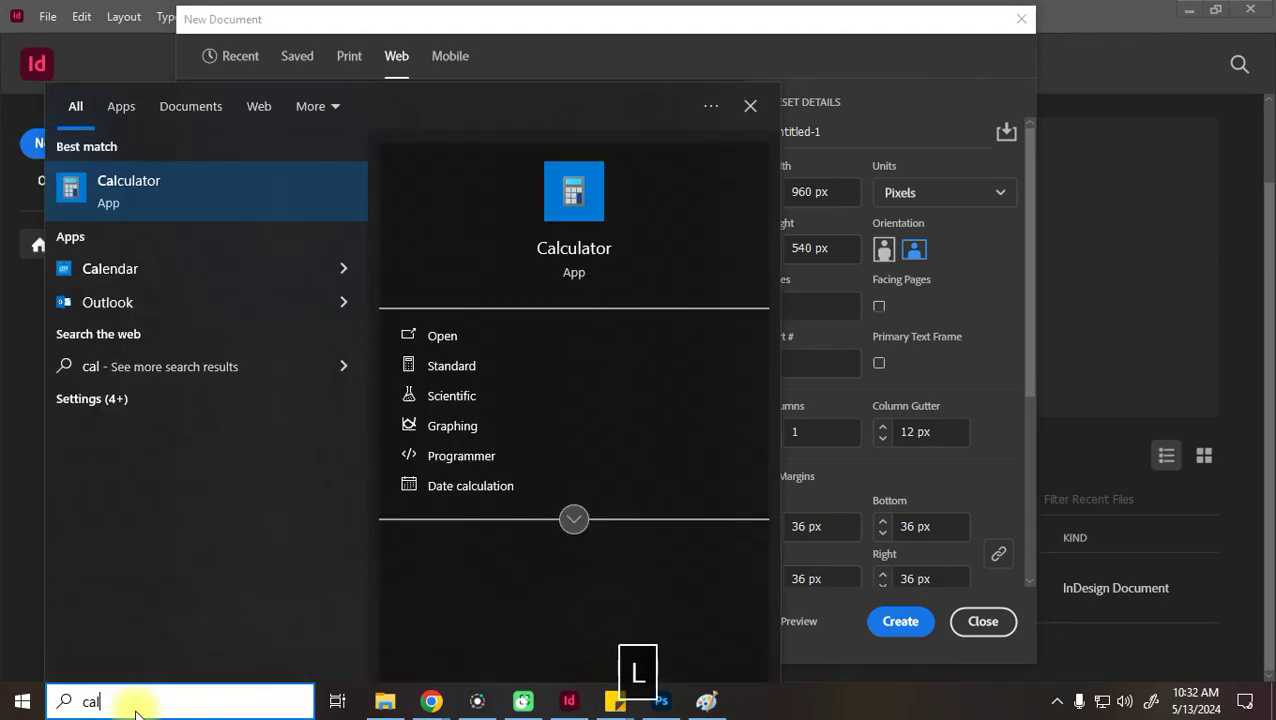
key("Return")
type("1920/1080")
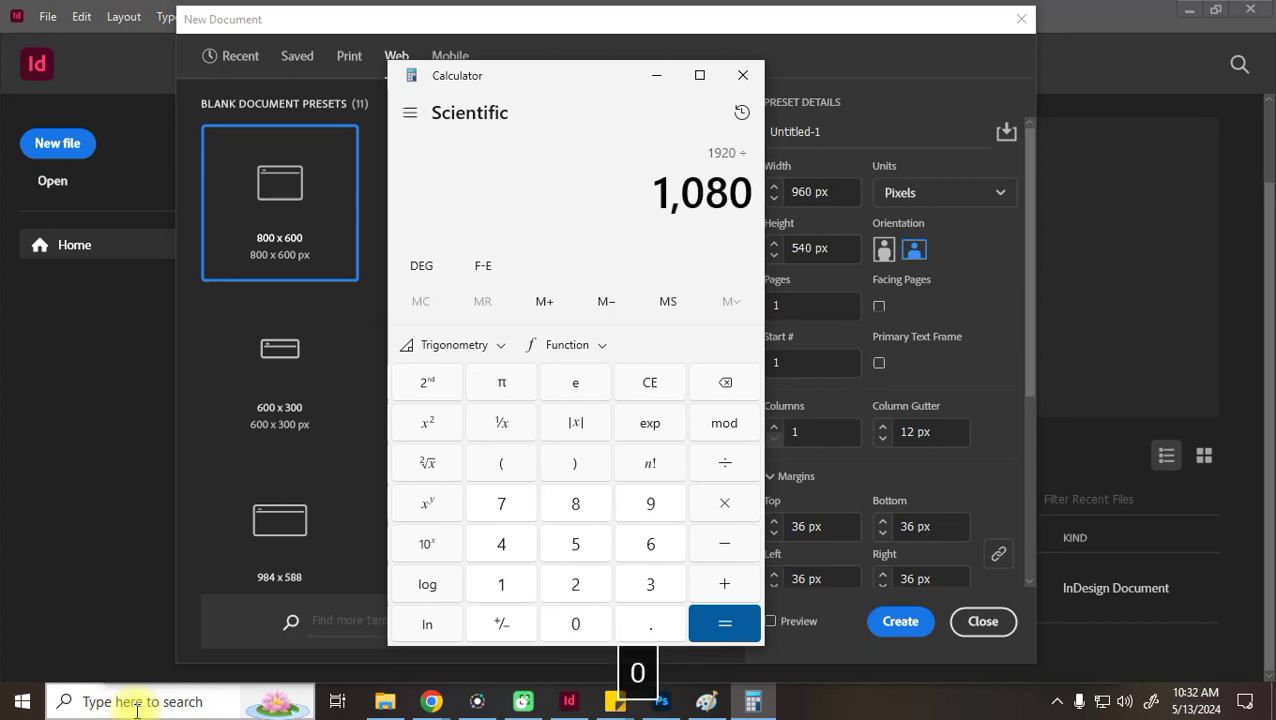
key("Return")
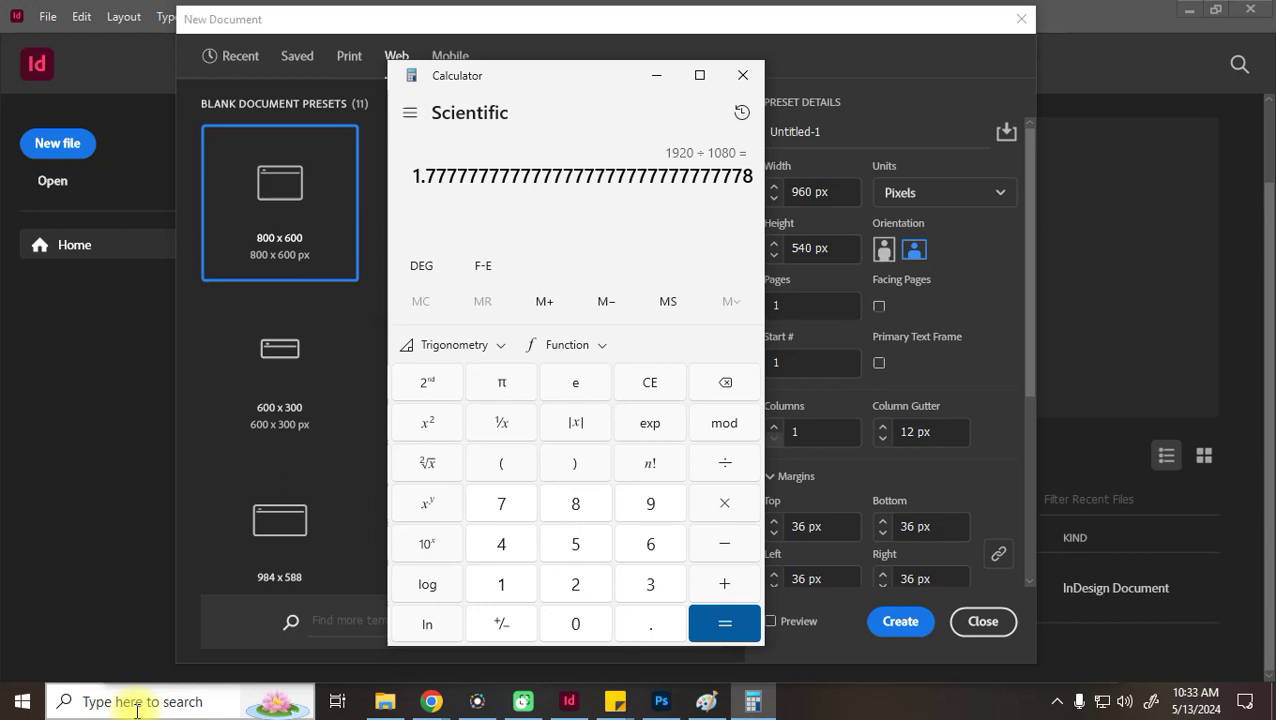
Clear the calculator and divide 1280 by 720
left_click(658, 385)
type("12")
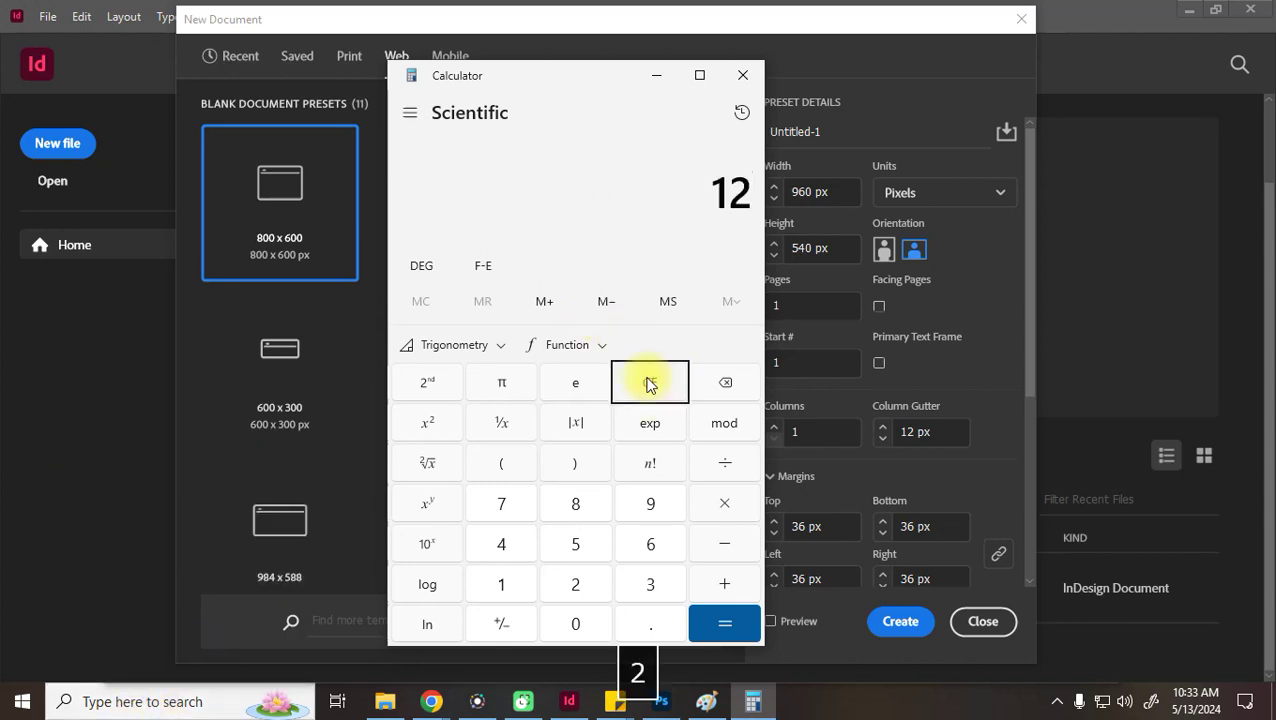
type("80/720")
key("Return")
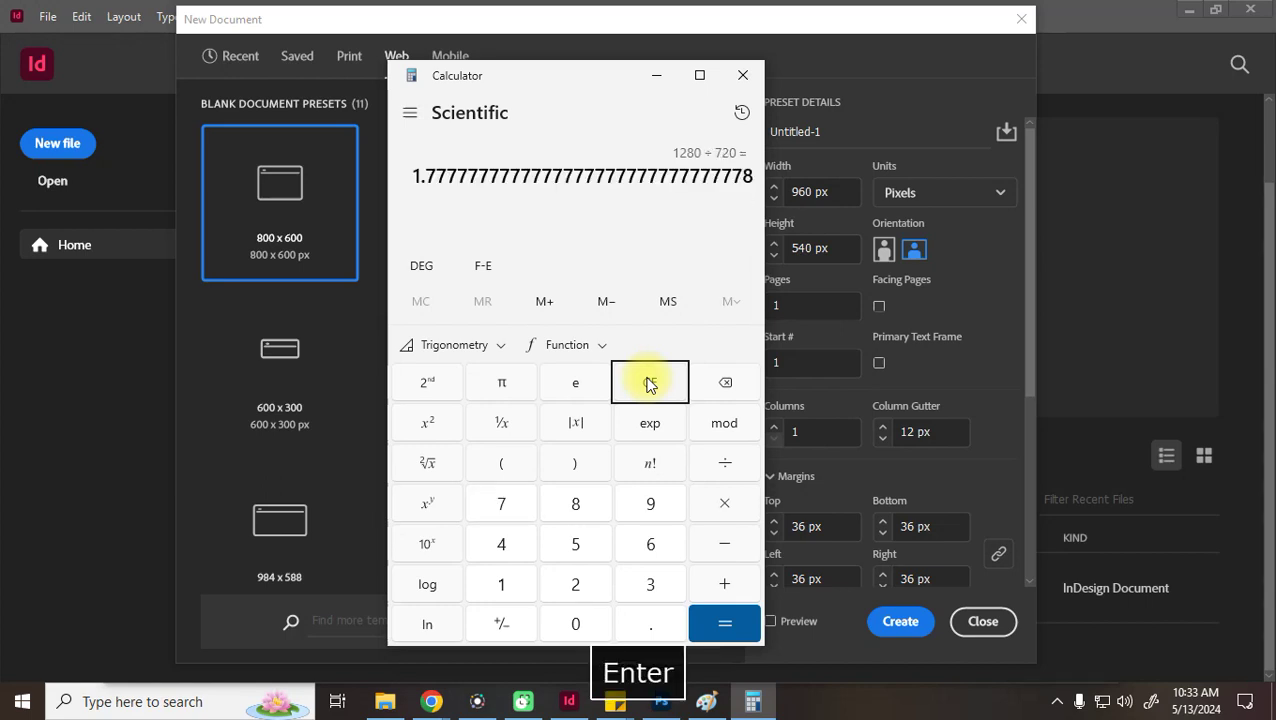
Clear the calculator and divide 960 by 540
left_click(648, 385)
type("96")
type("0/540")
key("Return")
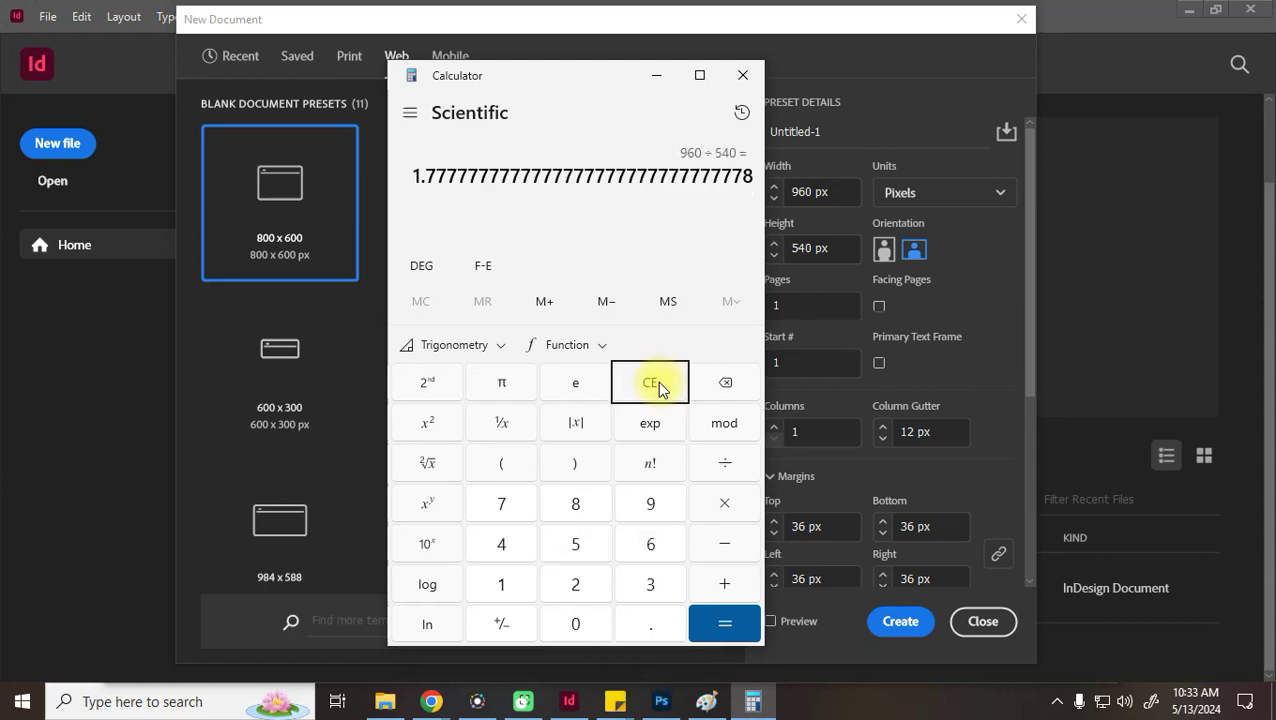
Clear the calculator, enter 1024, and replace it with 2048
left_click(657, 386)
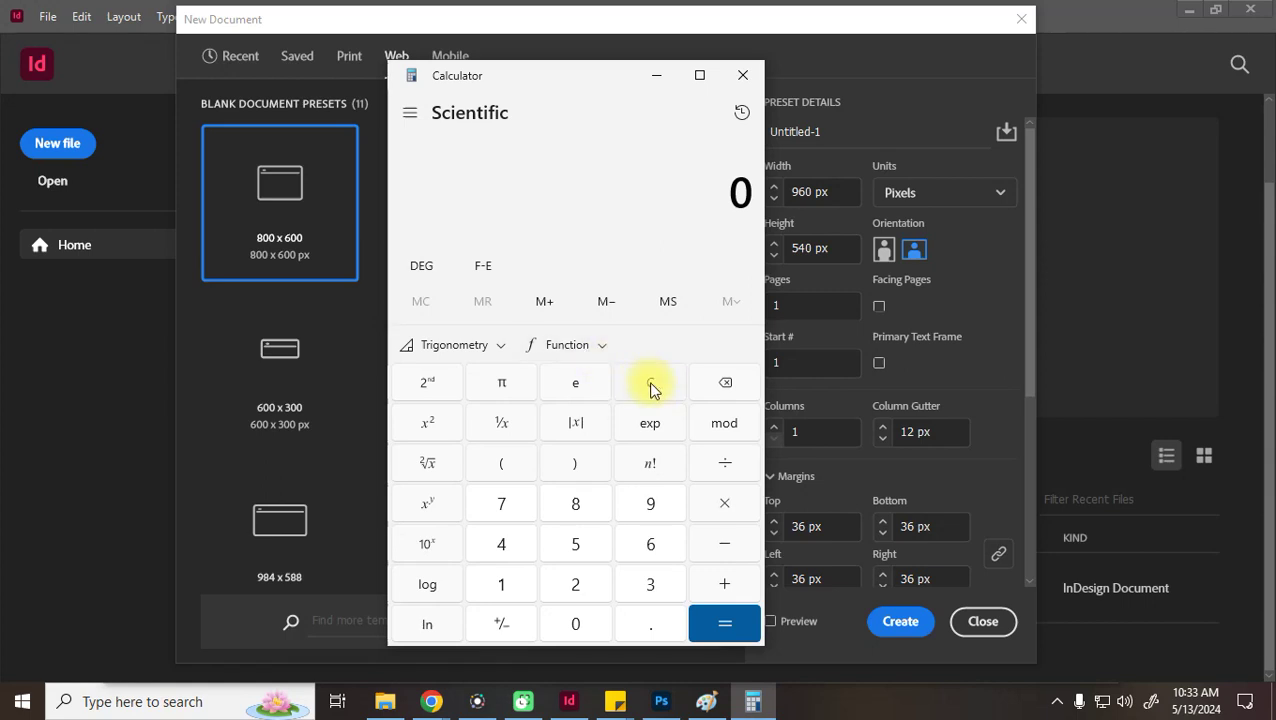
type("1024")
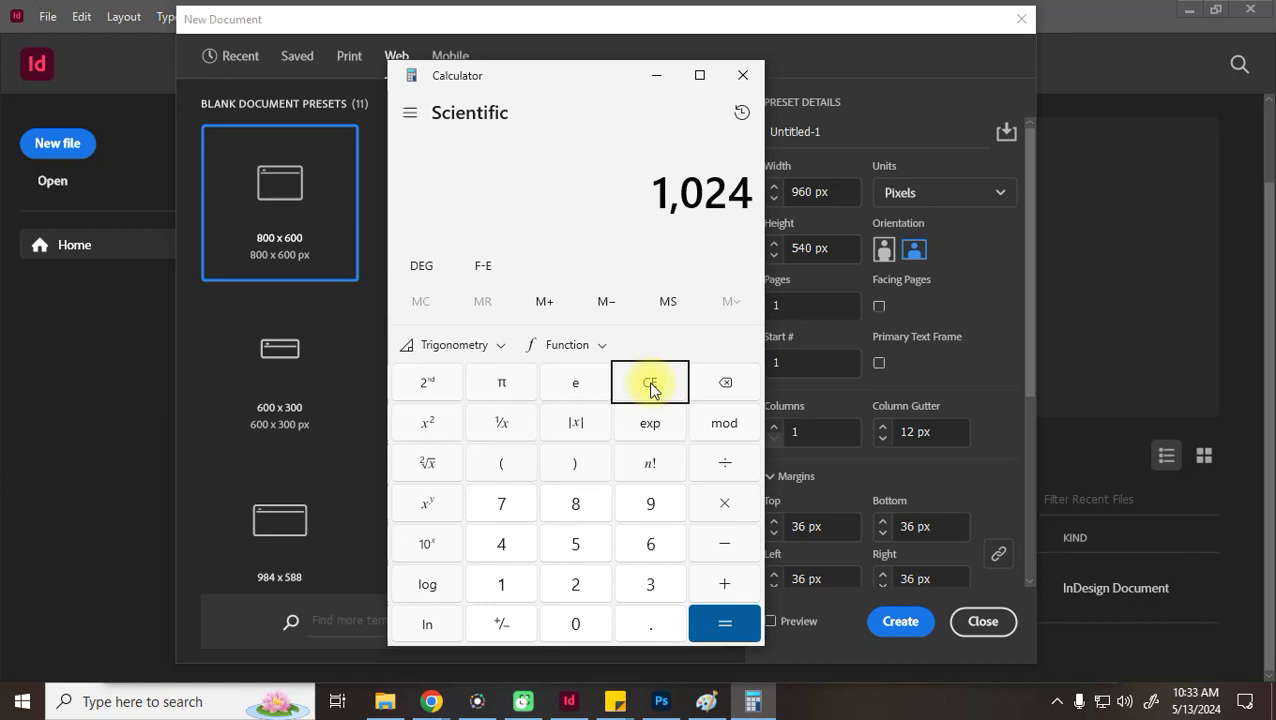
key("BackSpace")
key("BackSpace")
key("BackSpace")
key("BackSpace")
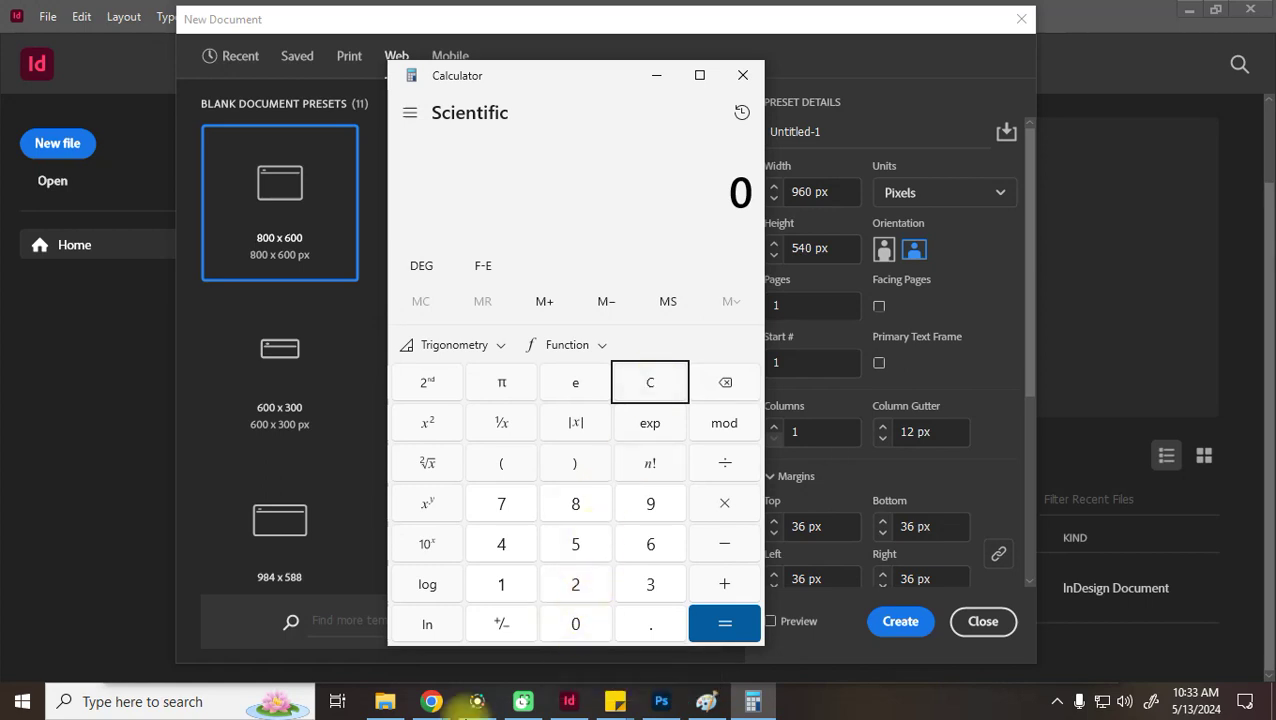
left_click(657, 388)
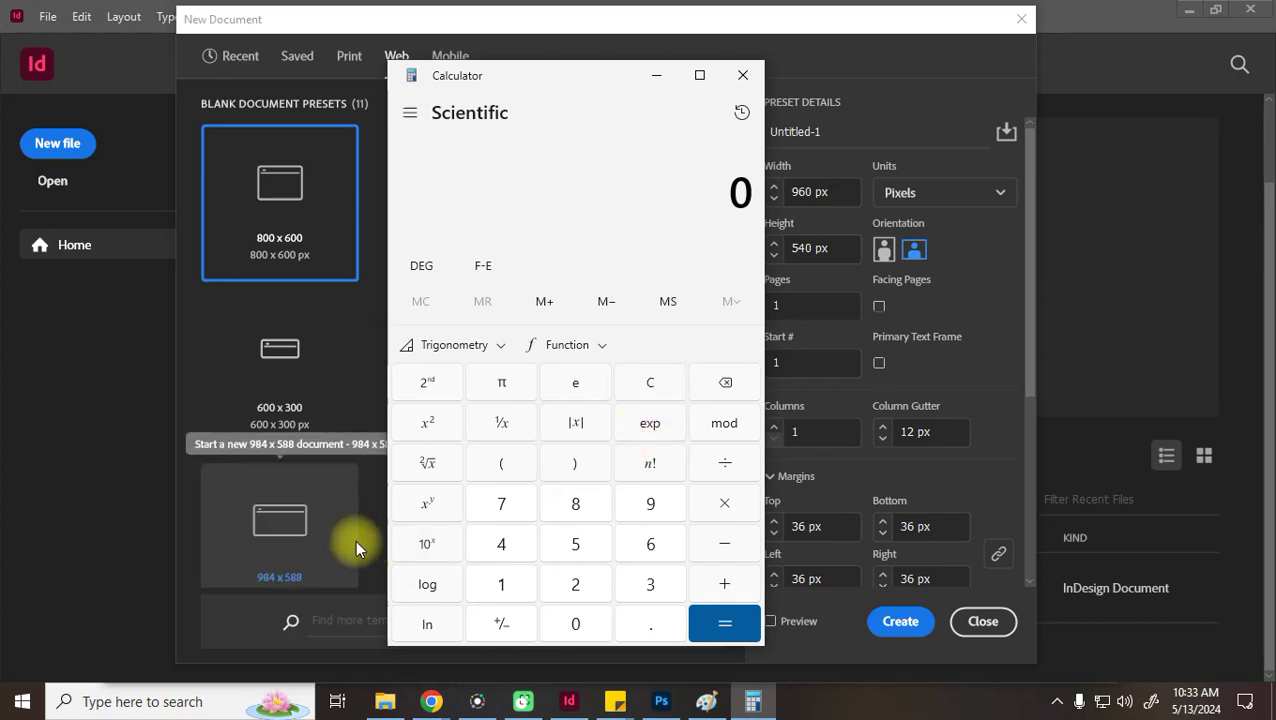
type("2048")
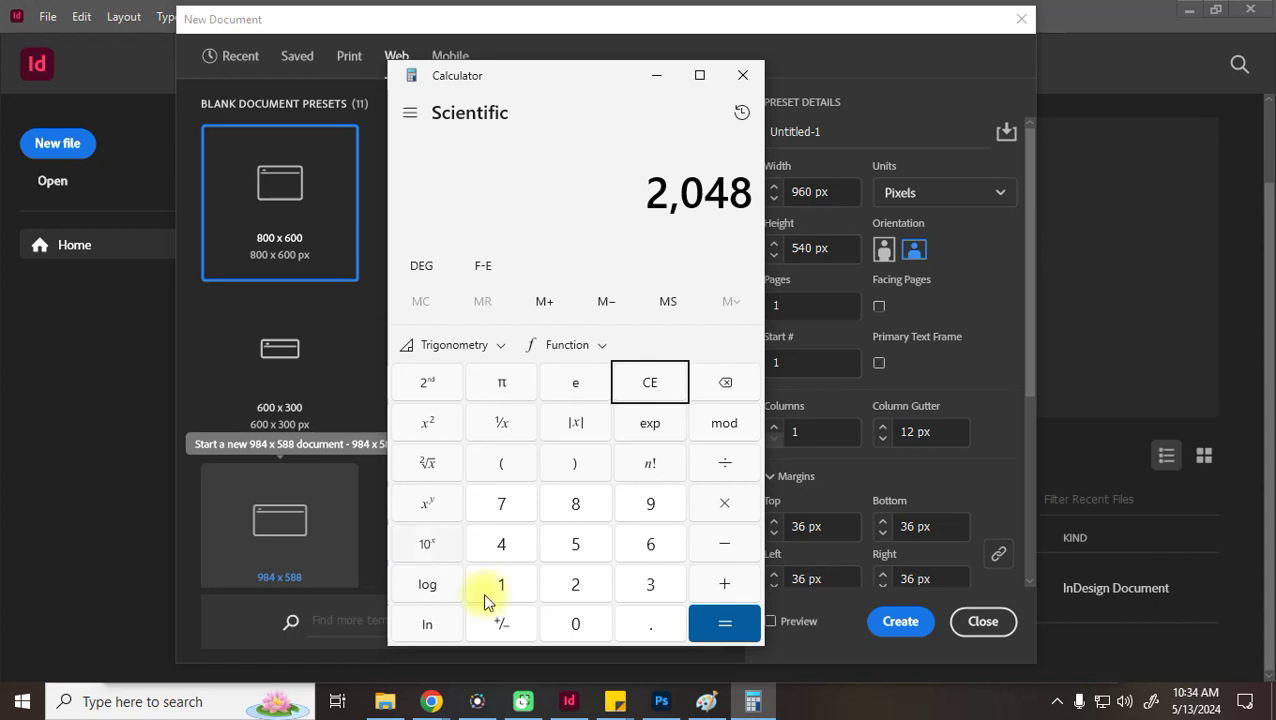
Close the calculator and switch to Photoshop's New Document dialog
left_click(743, 75)
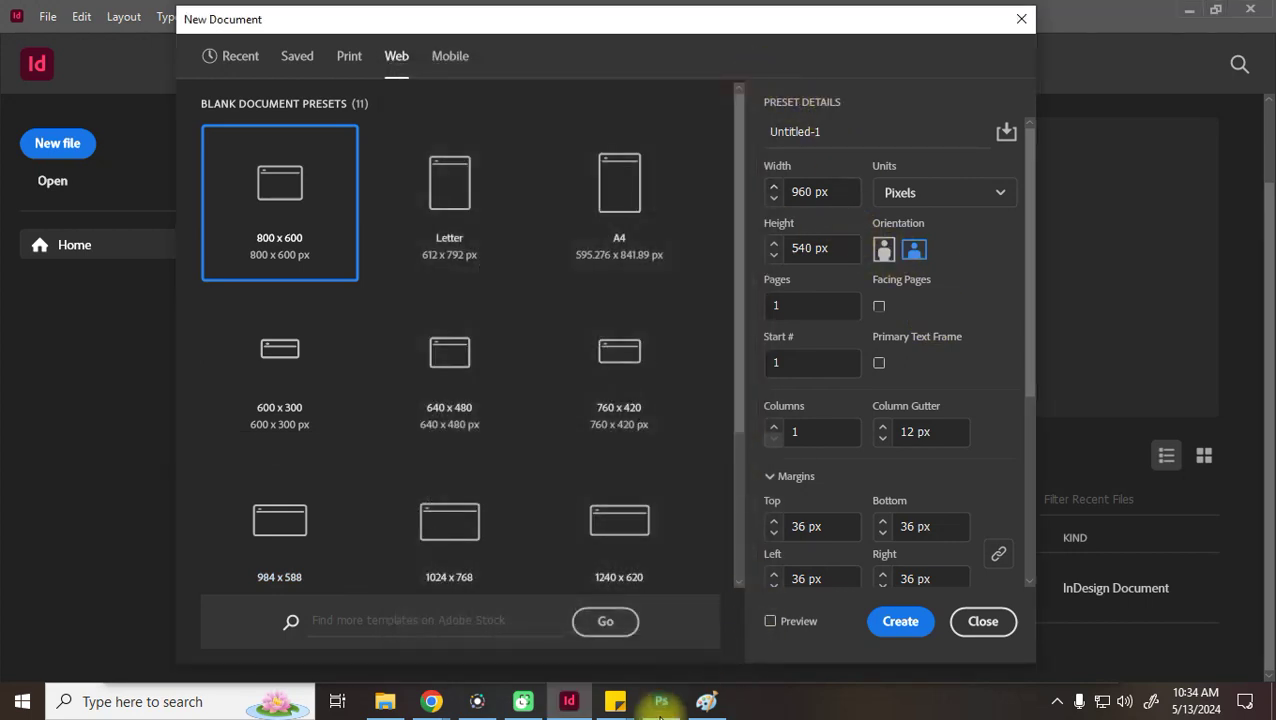
left_click(661, 701)
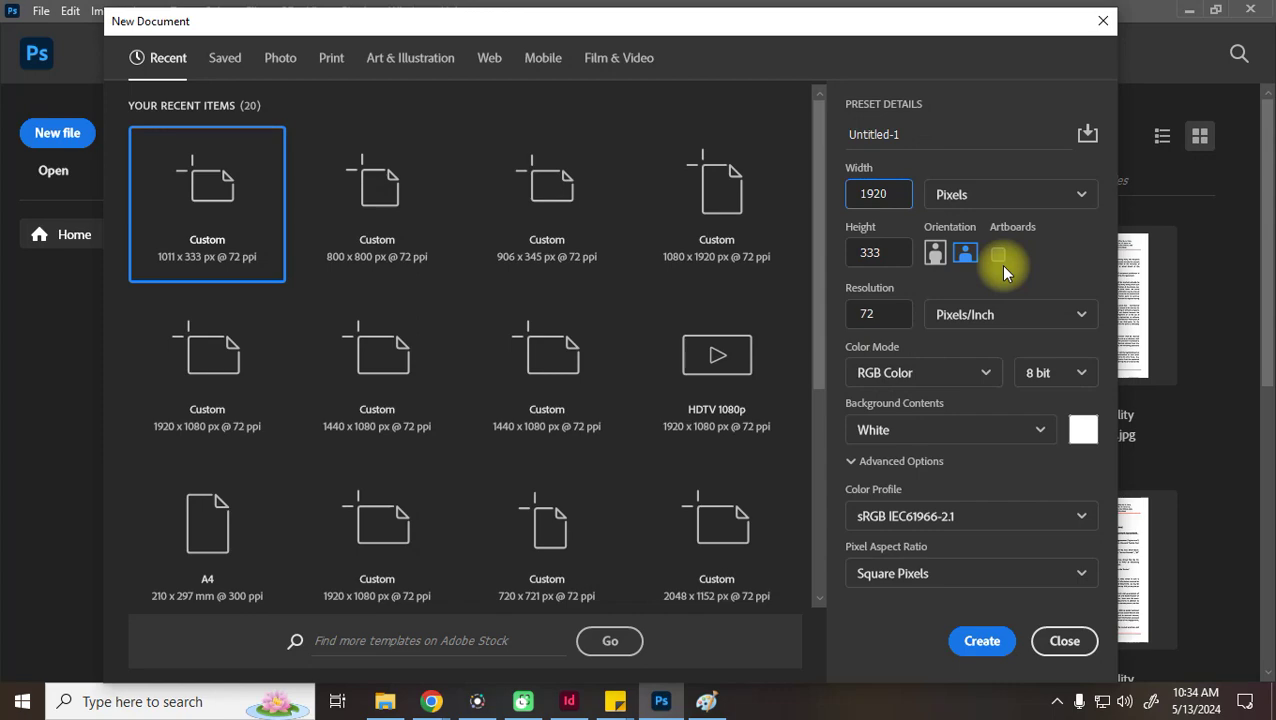
Set the height to 1080 pixels, create the 1920 x 1080 document and collapse its properties
left_click(900, 252)
type("1080")
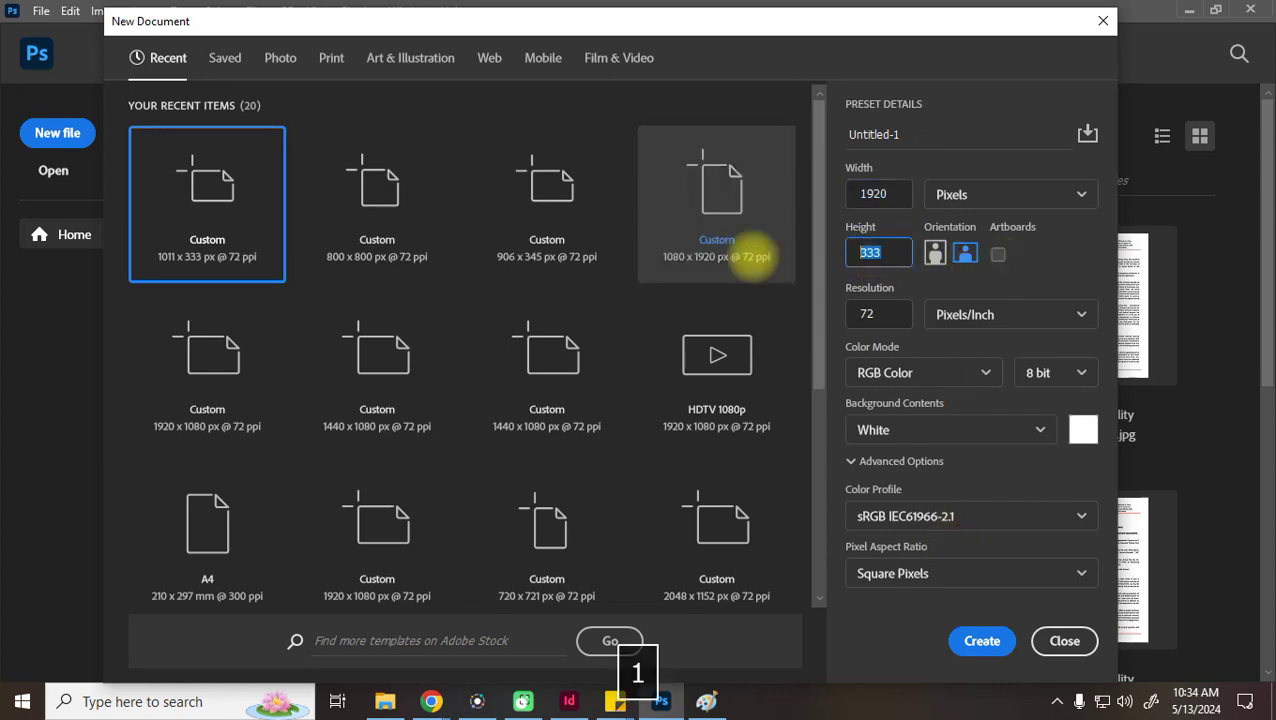
key("Tab")
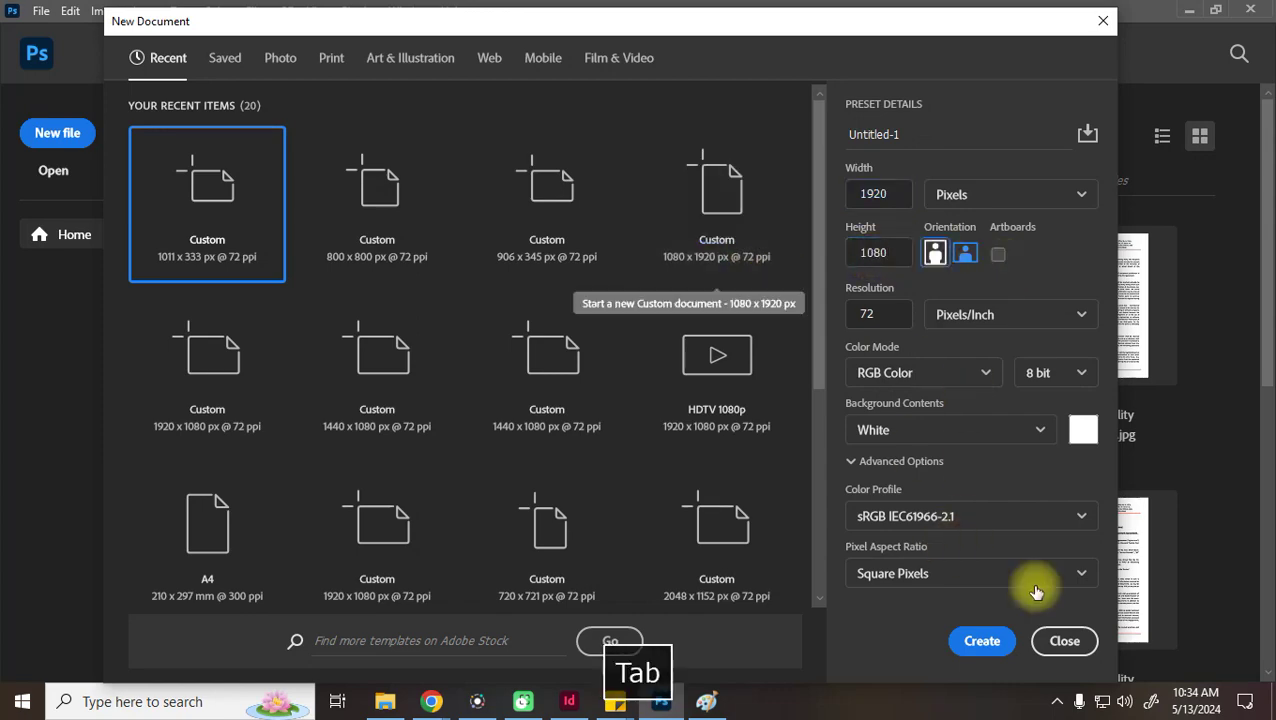
left_click(985, 643)
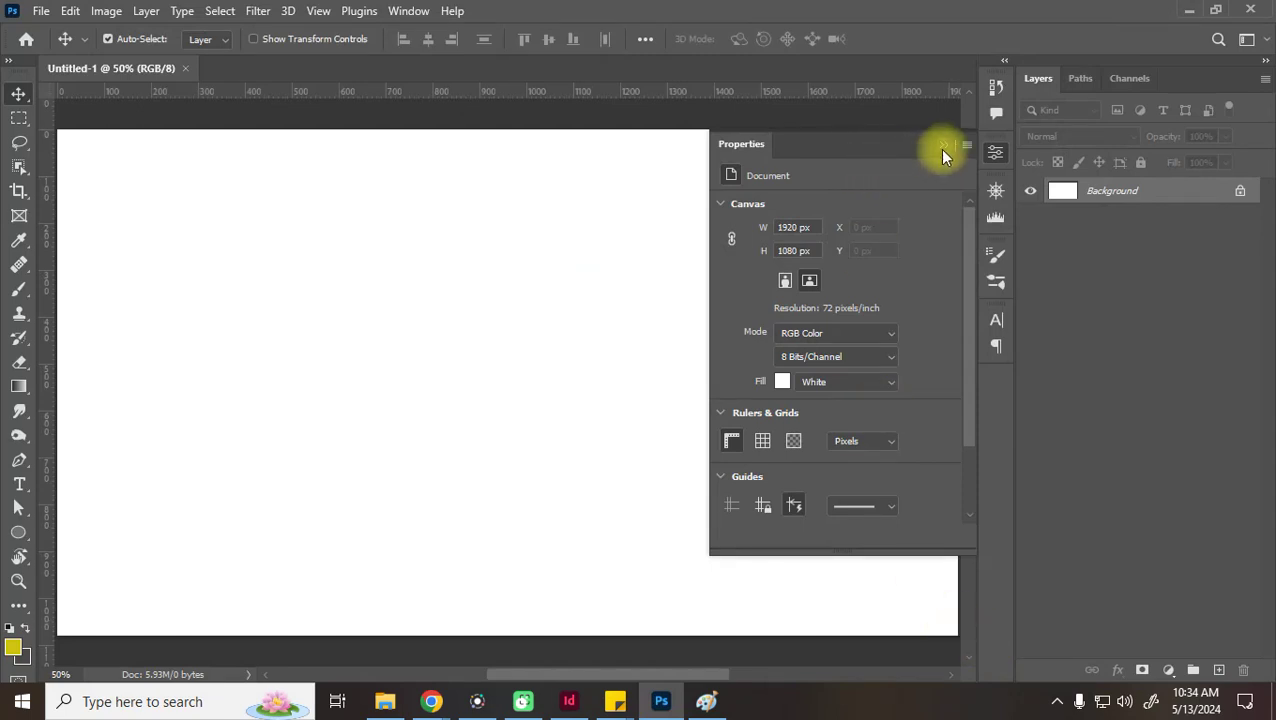
left_click(941, 147)
key("ctrl+minus")
key("ctrl+minus")
Try image widths of 2048 and 4096 pixels with linked proportions in Image Size, and cancel the resize
left_click(110, 10)
left_click(134, 159)
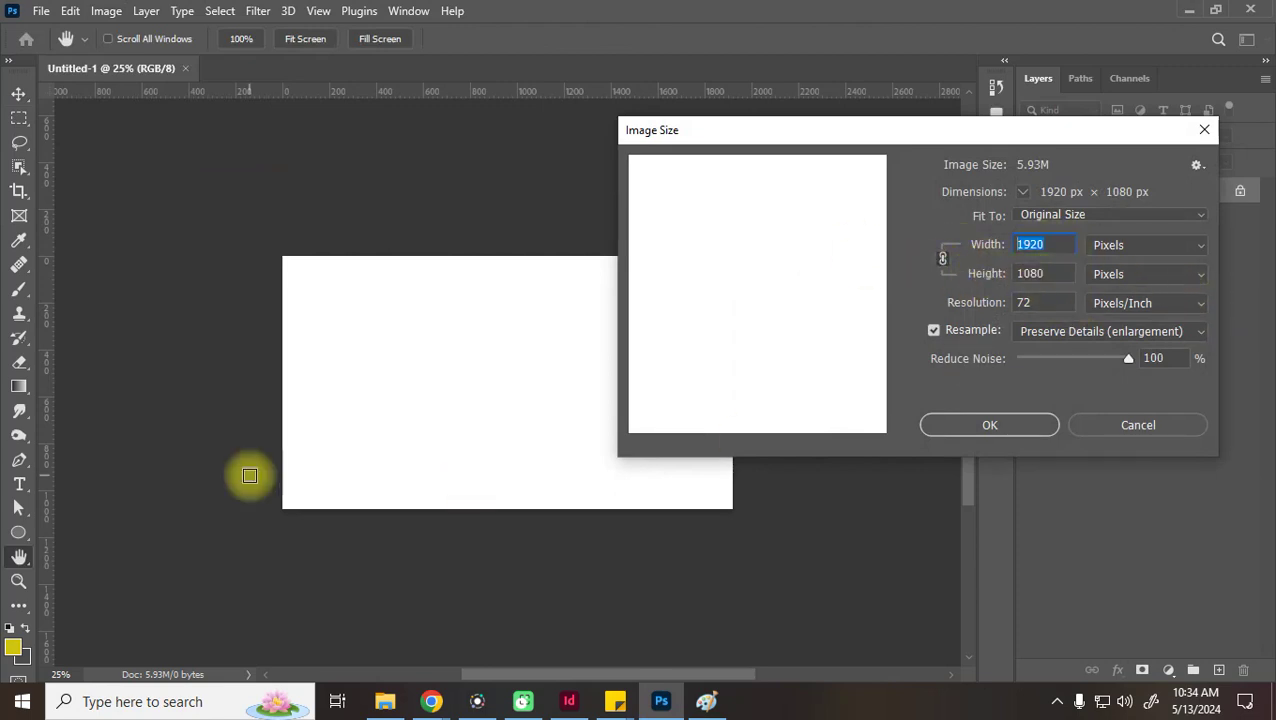
type("2048")
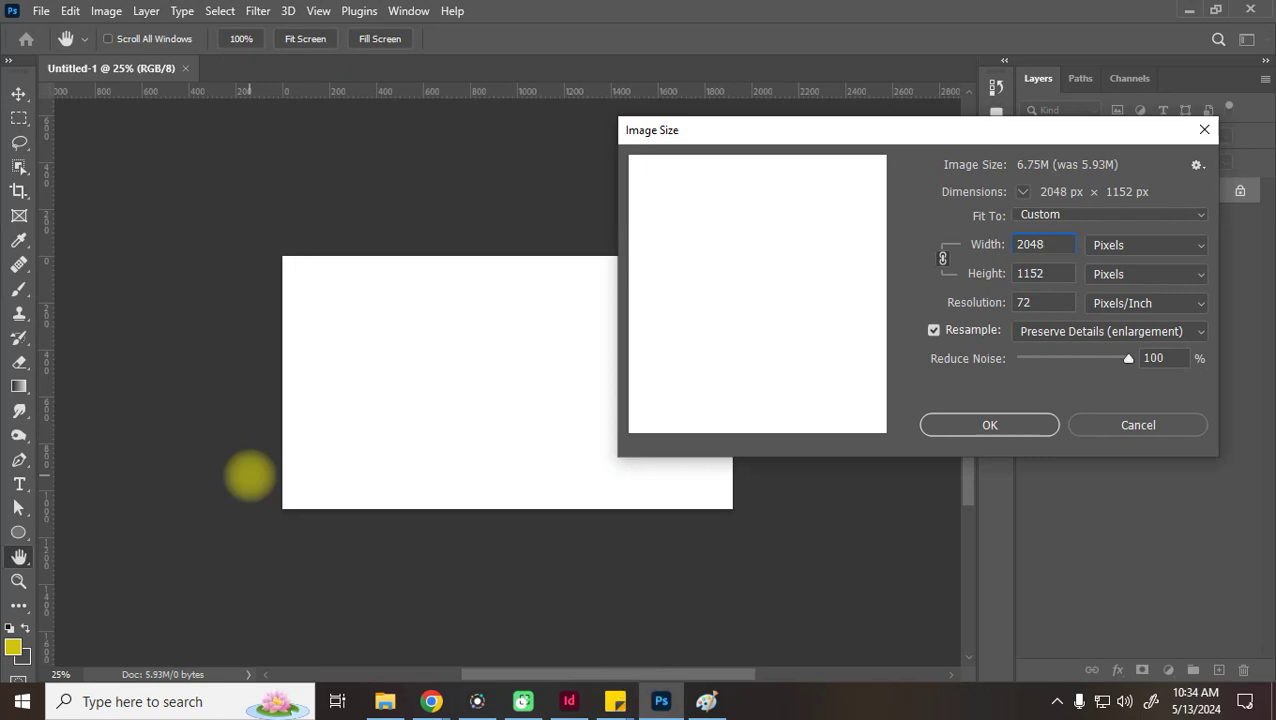
type("4096")
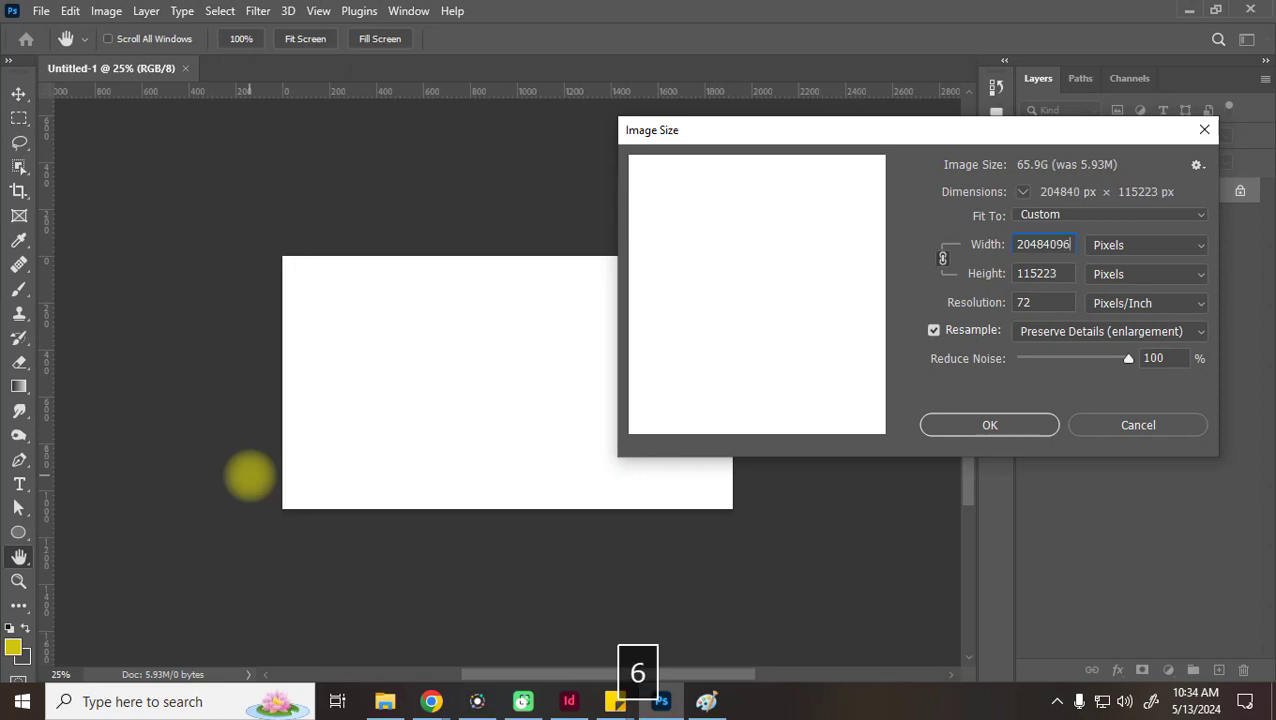
key("ctrl+a")
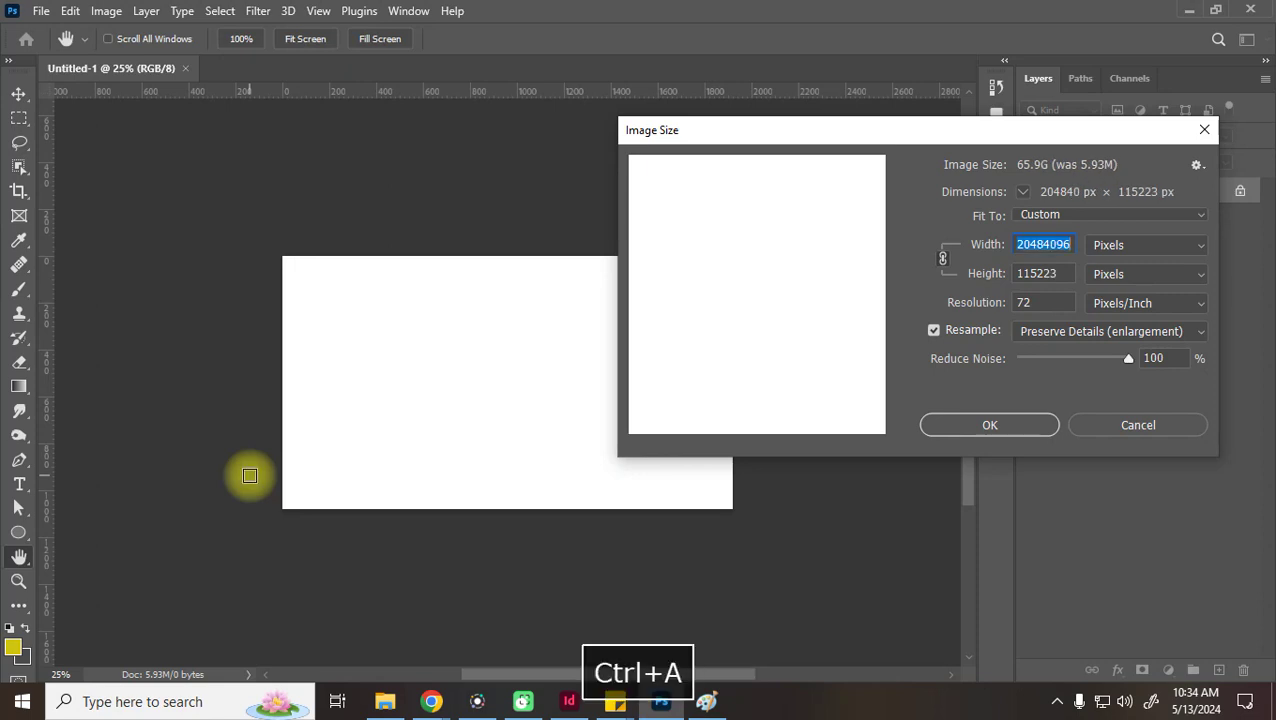
type("4096")
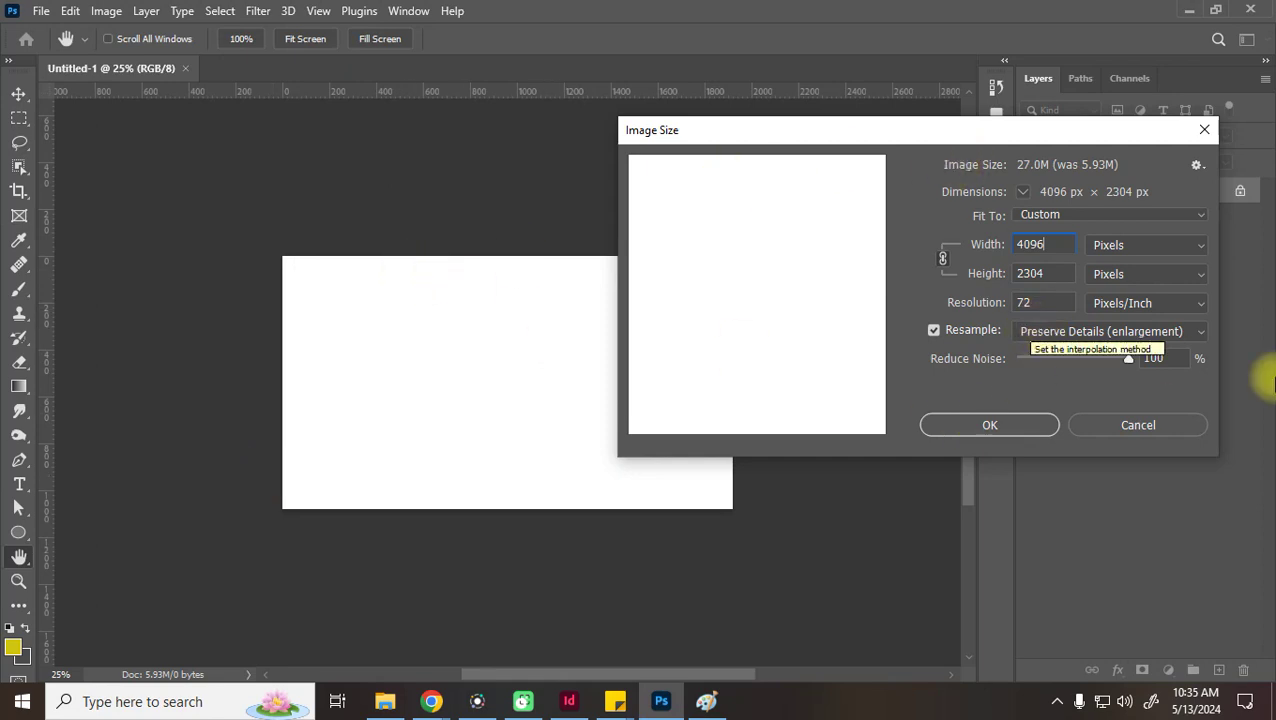
left_click(1150, 426)
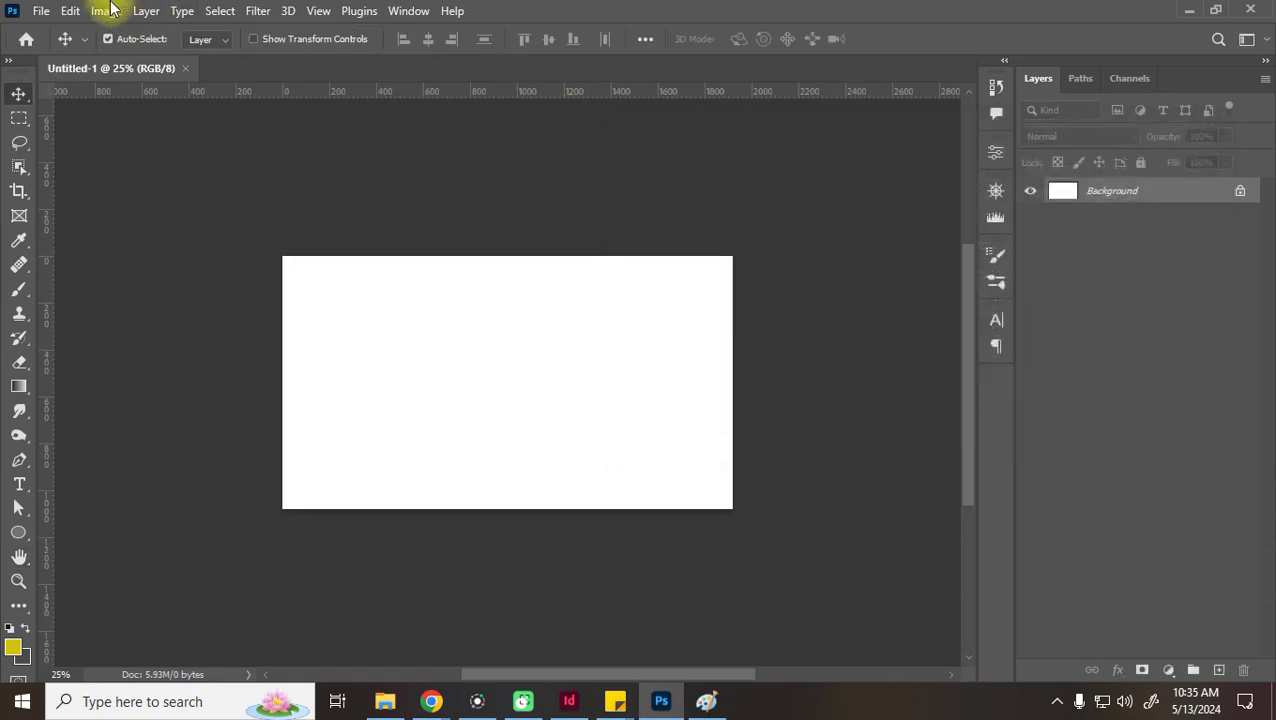
Look through the Film & Video presets for a new document and close the dialog
left_click(41, 10)
left_click(45, 34)
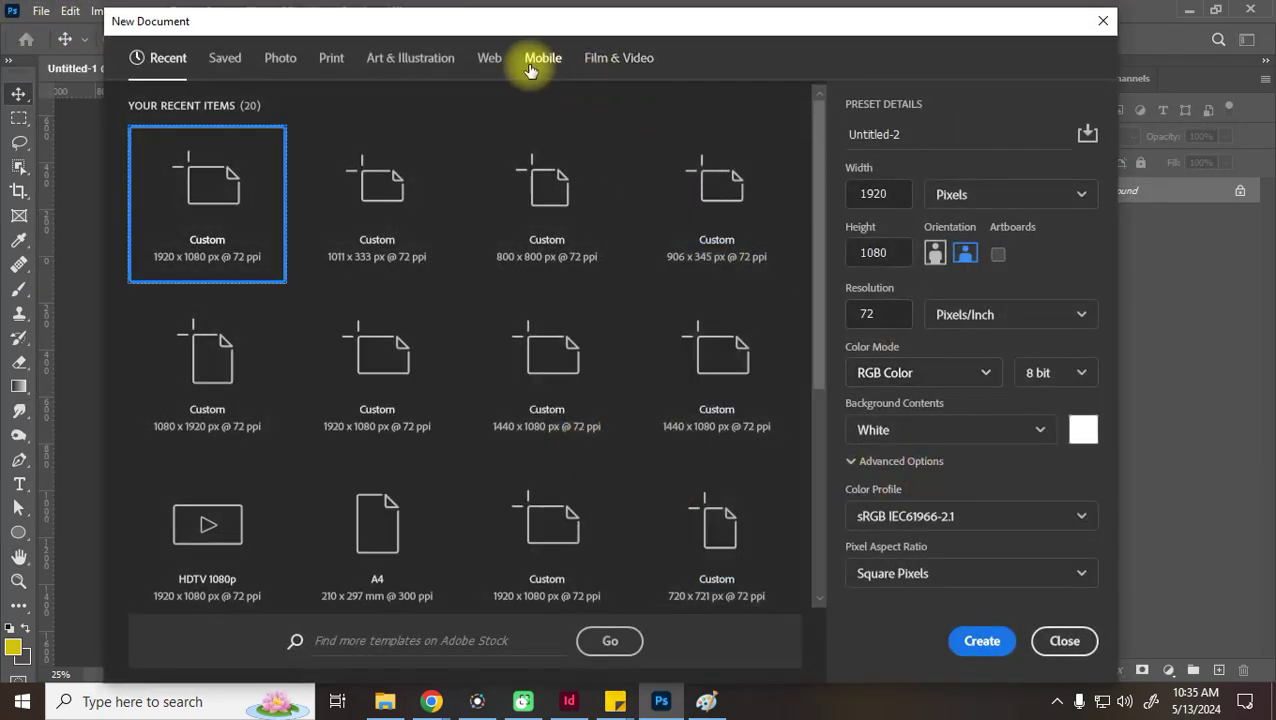
left_click(612, 58)
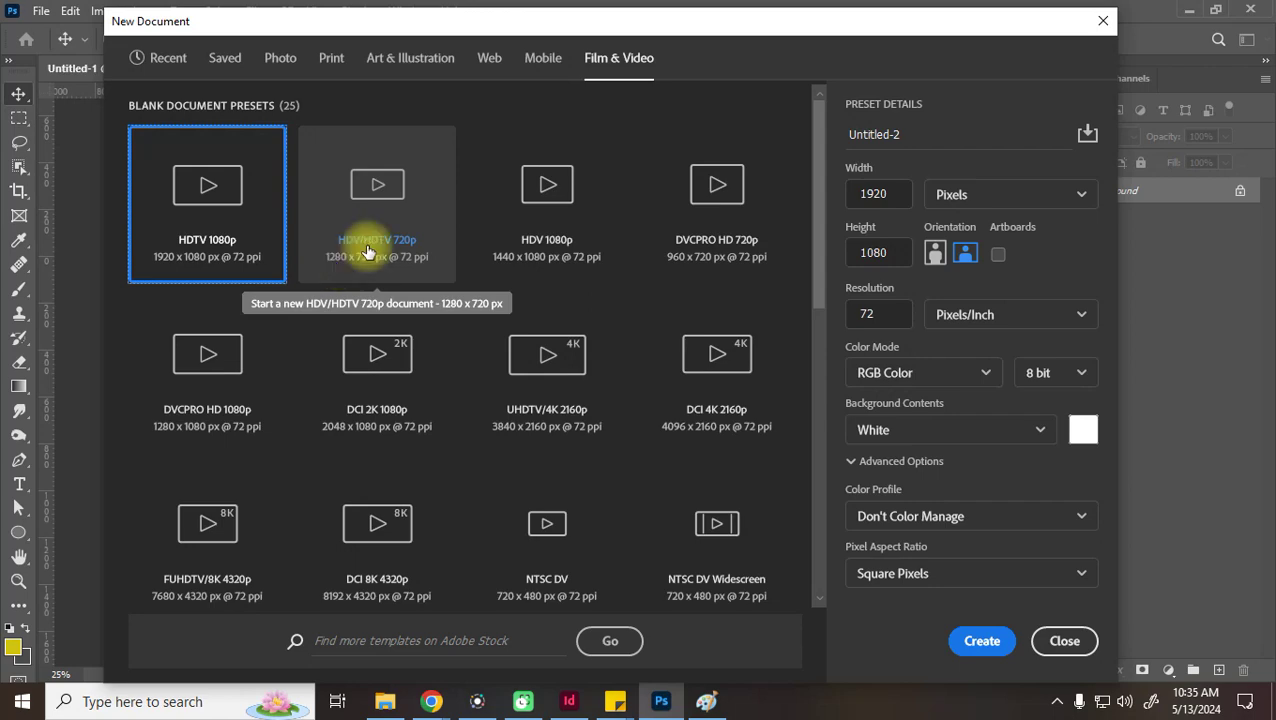
left_click(1100, 23)
Close the color printer search page in Chrome and switch to InDesign's New Document dialog
mouse_move(432, 706)
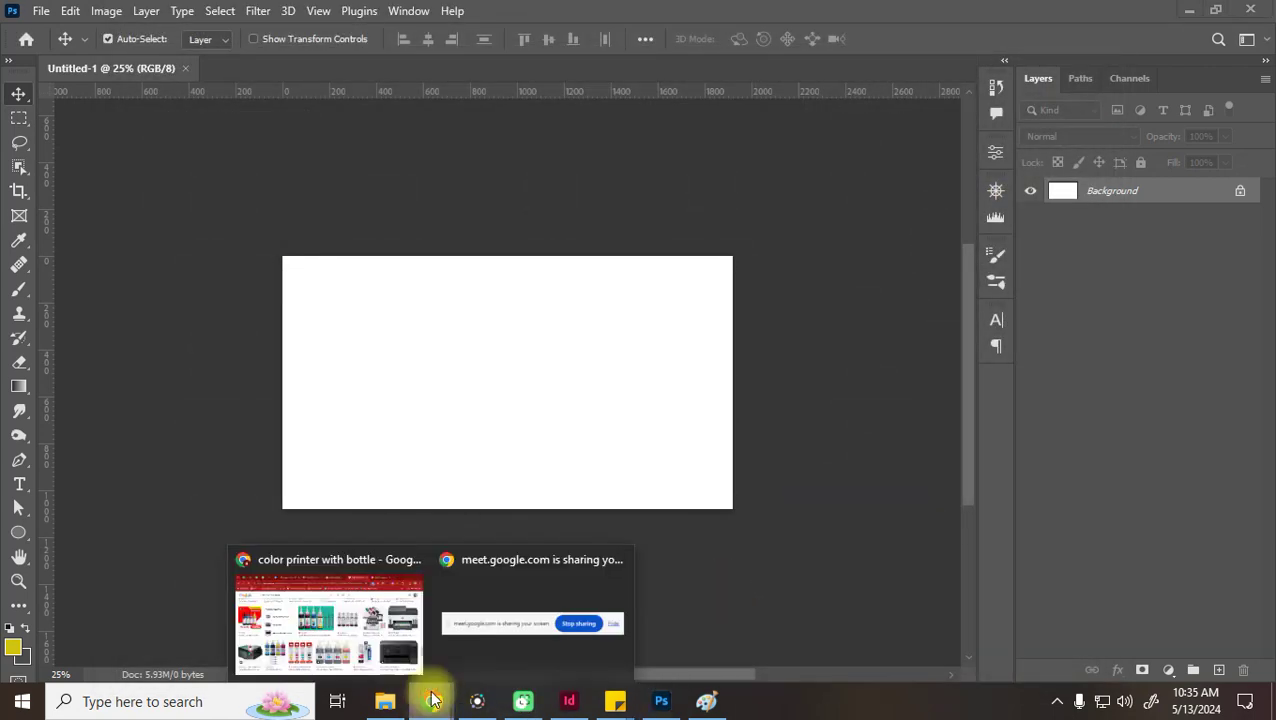
left_click(330, 615)
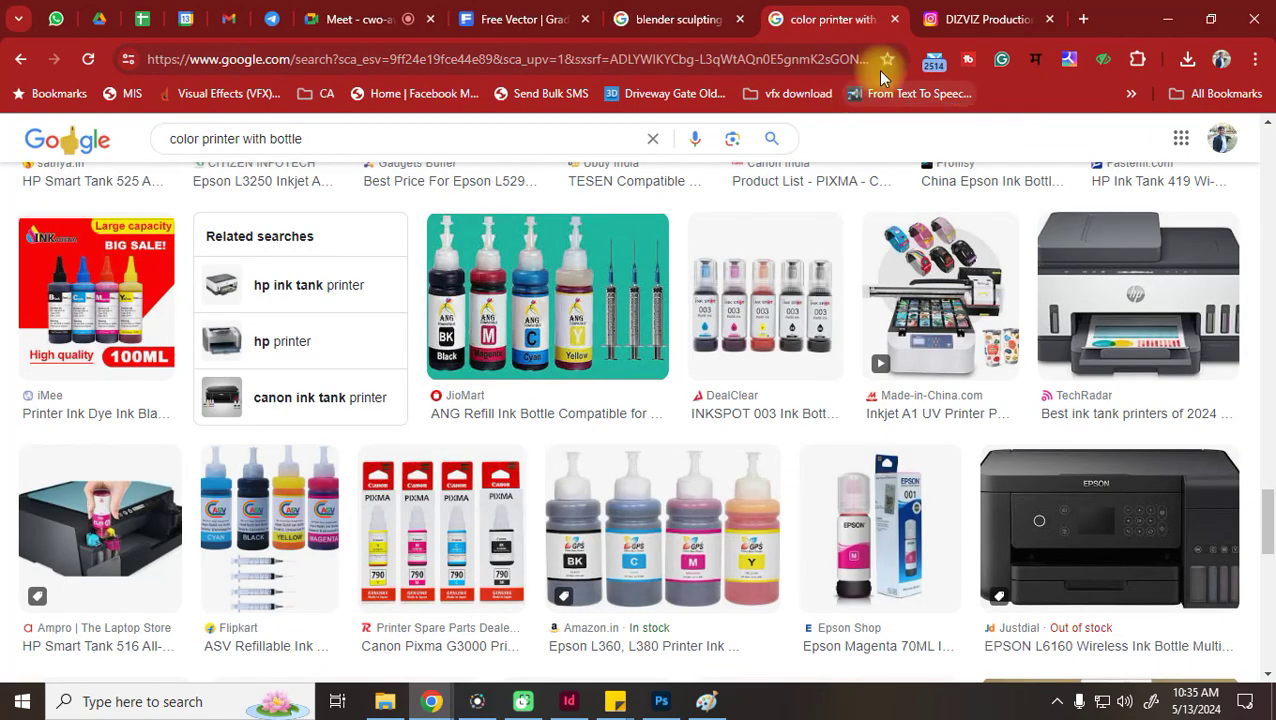
left_click(895, 19)
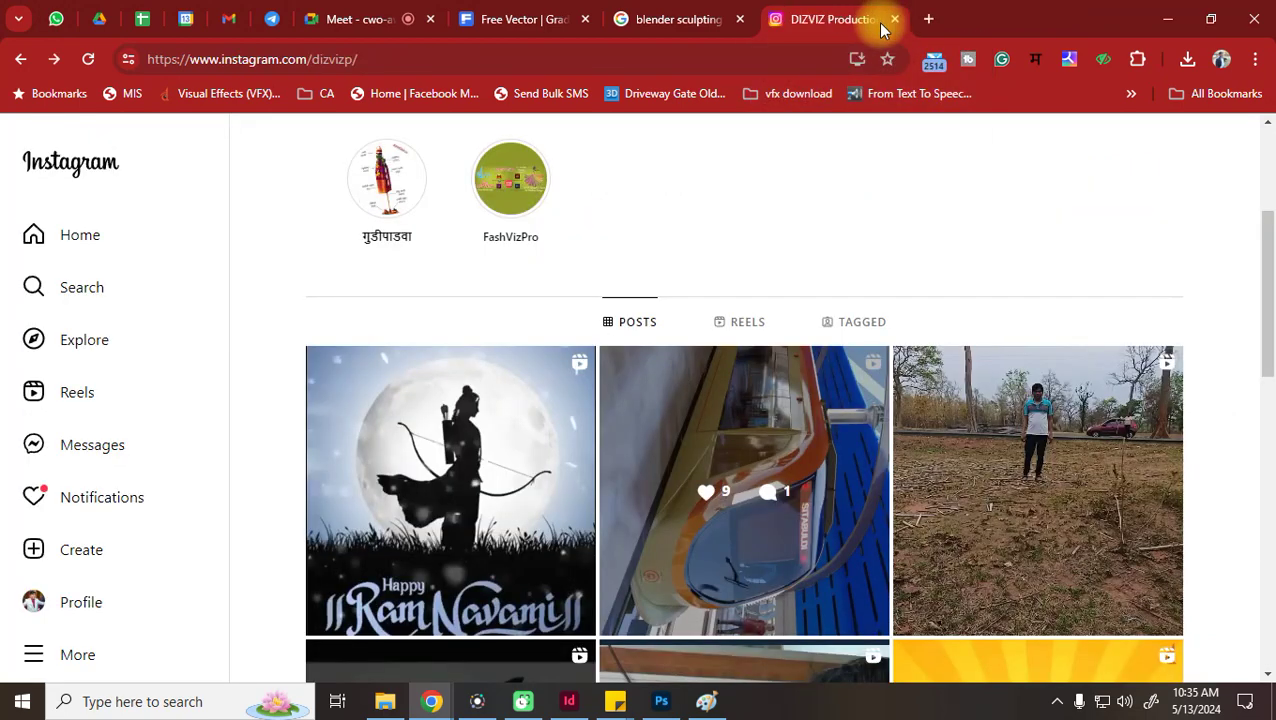
left_click(568, 701)
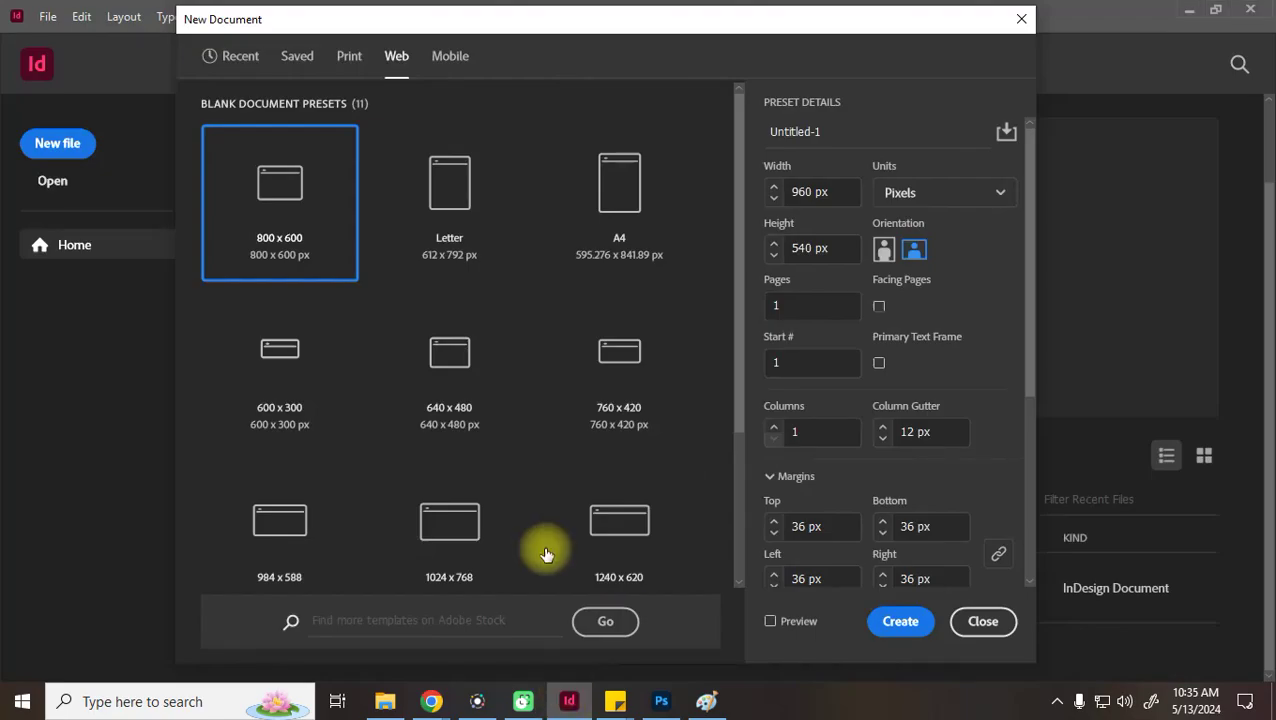
left_click_drag(865, 20, 841, 18)
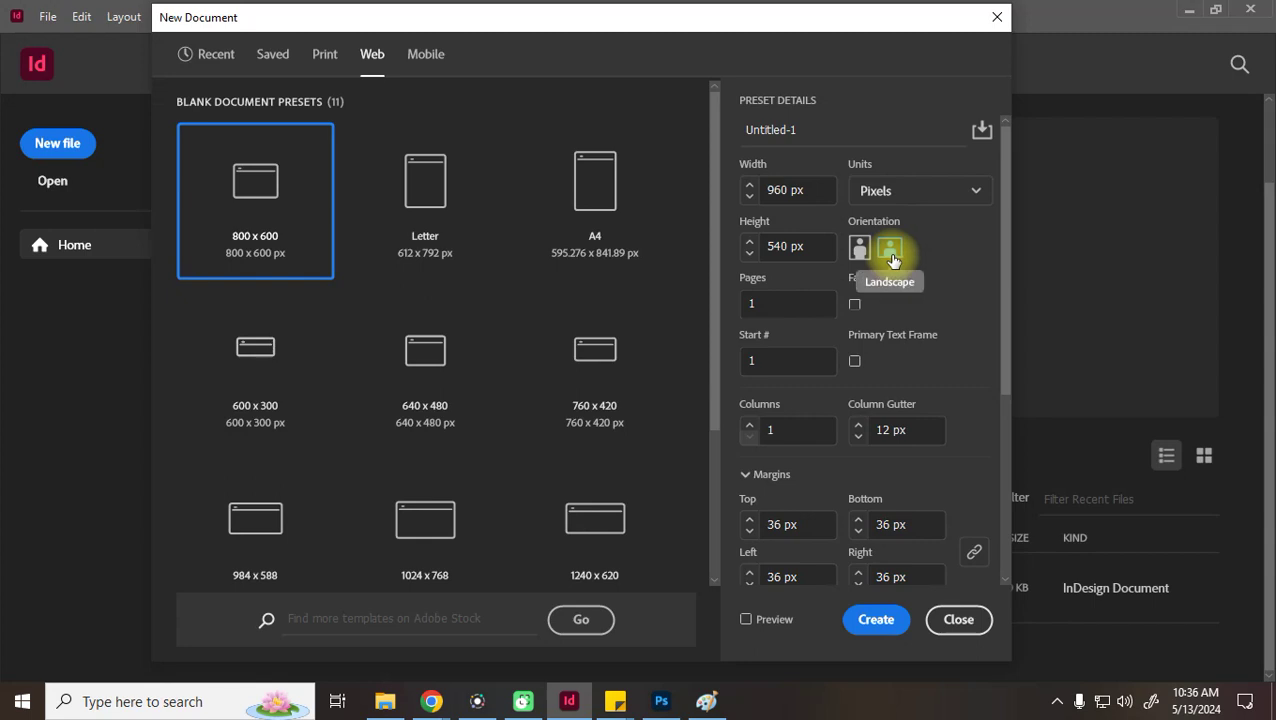
Toggle the page orientation between portrait and landscape twice, ending on landscape
left_click(859, 250)
left_click(889, 250)
left_click(860, 250)
left_click(889, 250)
Set the new document's width to 1920 px and height to 1080 px
left_click(772, 189)
type("192")
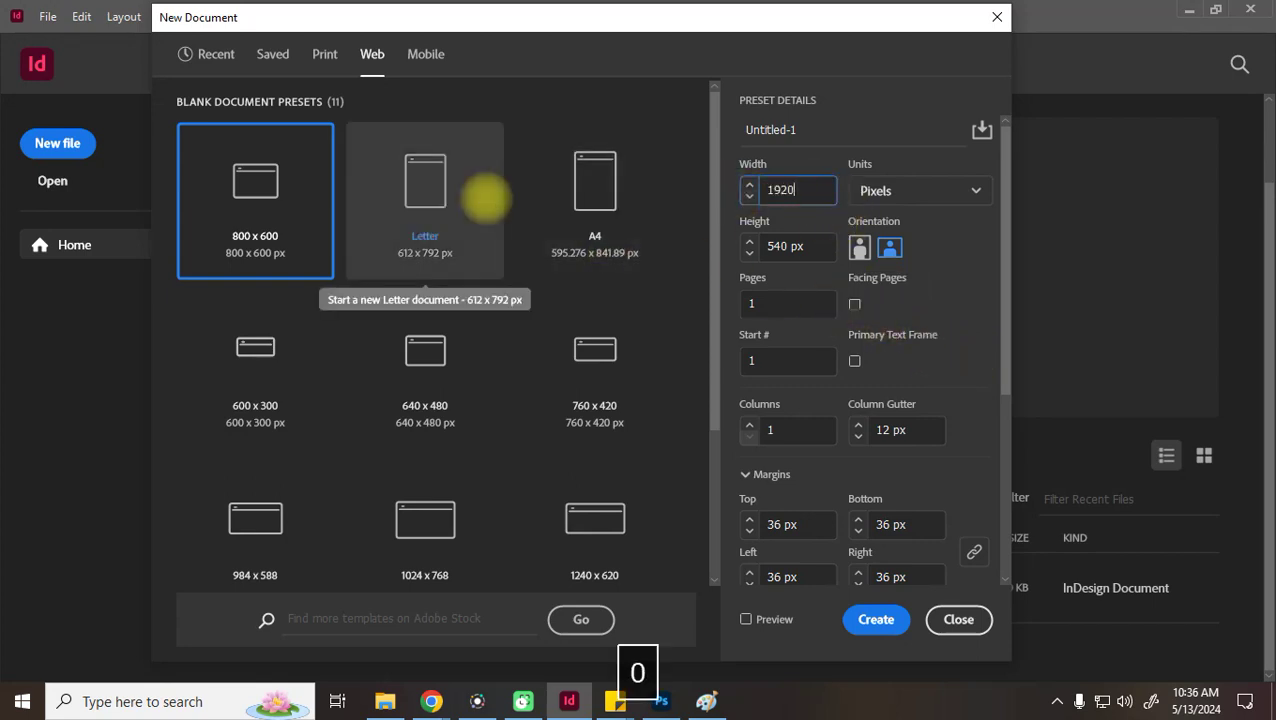
type("0")
key("Tab")
key("Tab")
type("12")
key("BackSpace")
type("080")
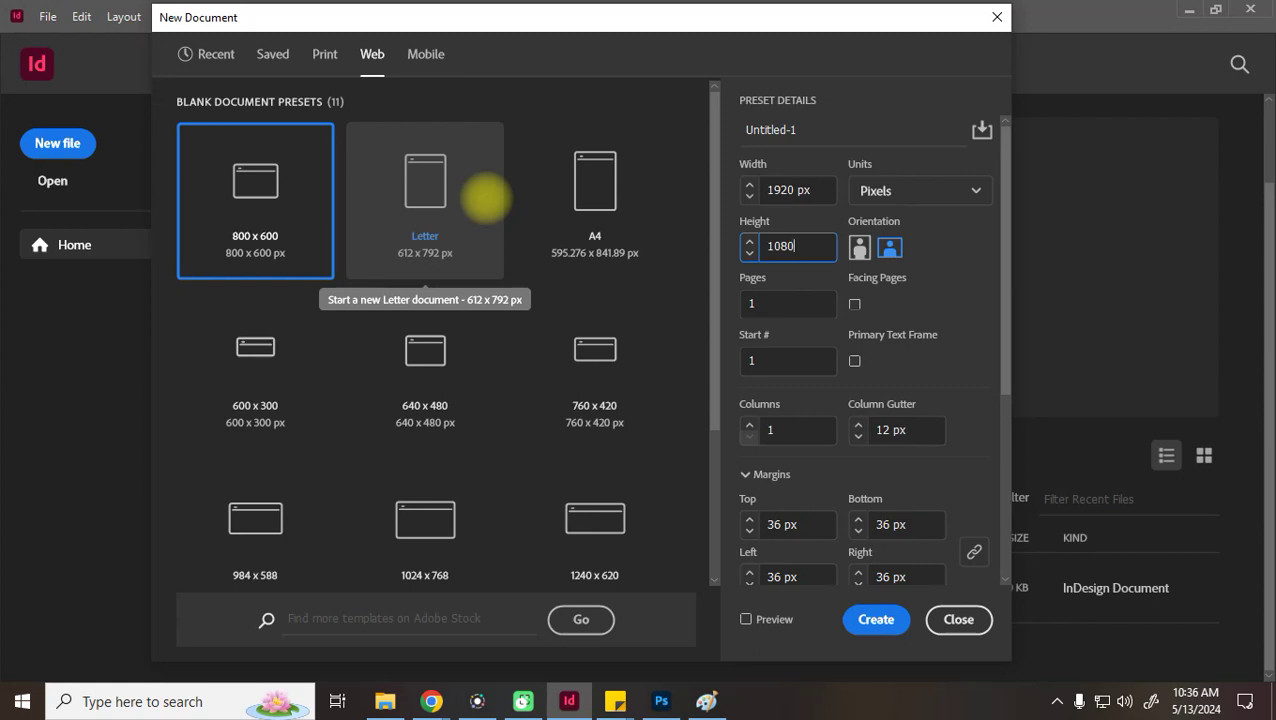
key("Tab")
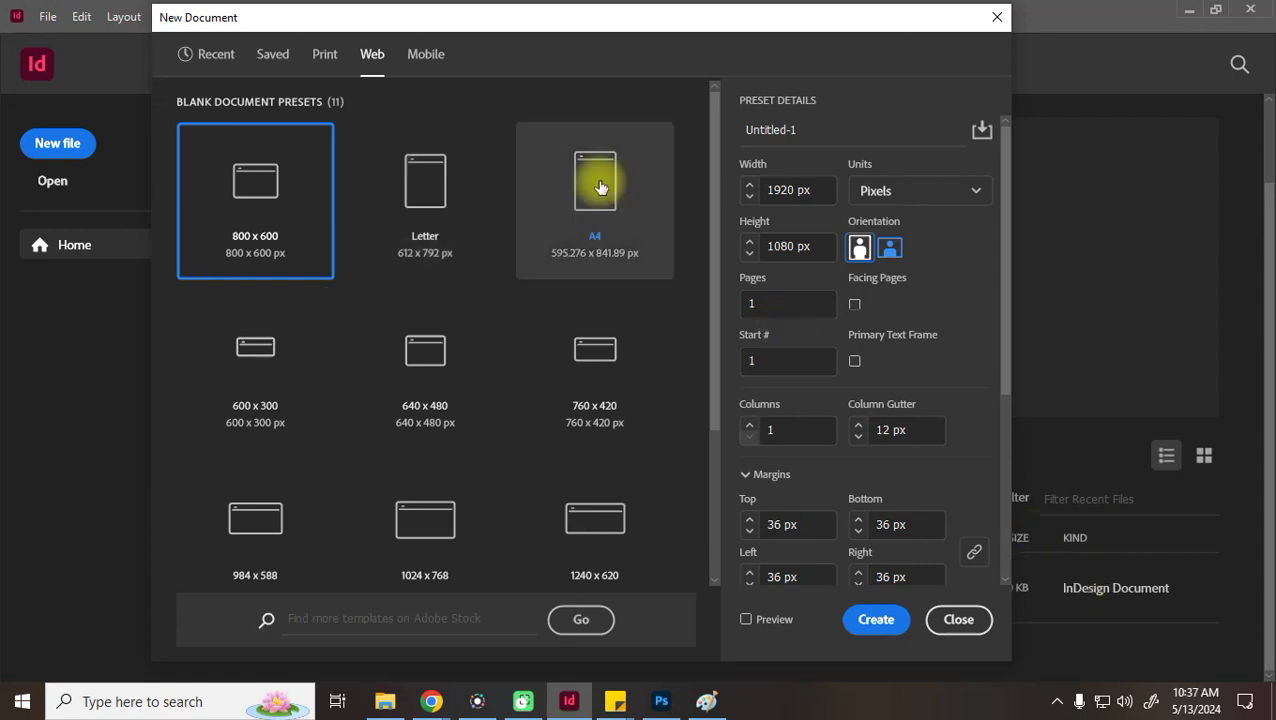
Turn on the document preview and move the dialog aside to reveal the page
scroll(666, 425, "down", 3)
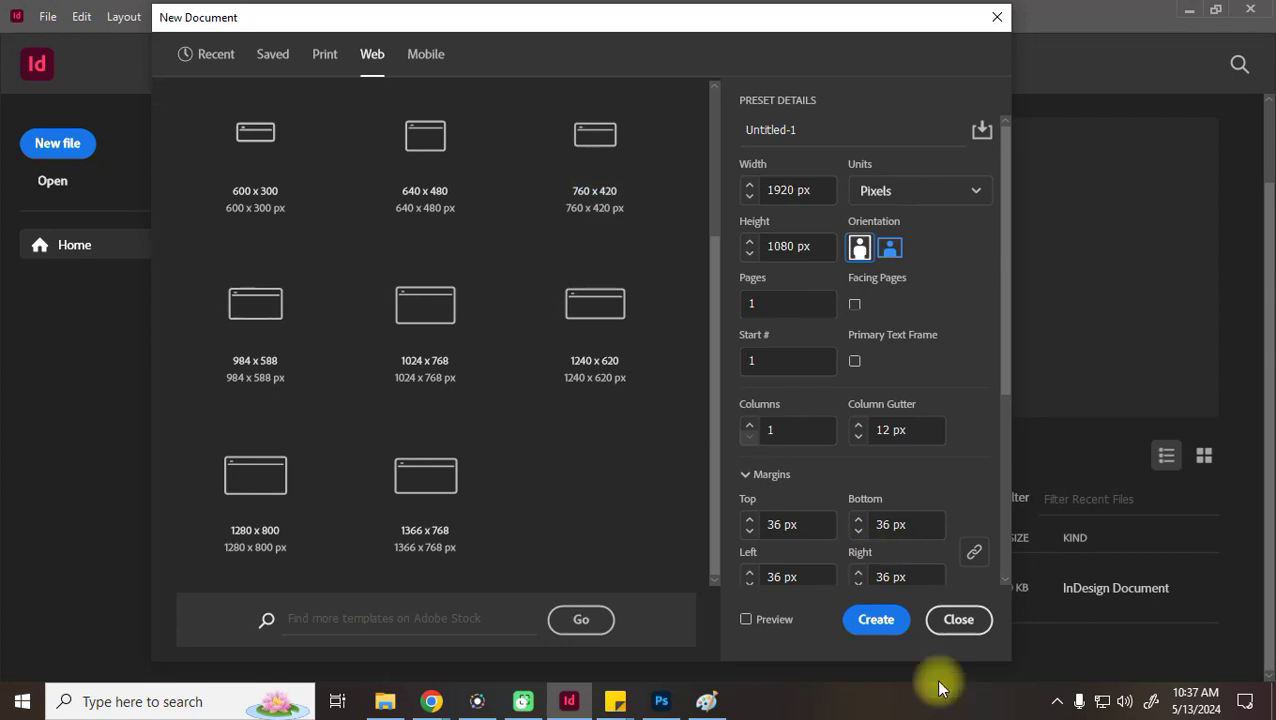
left_click(750, 625)
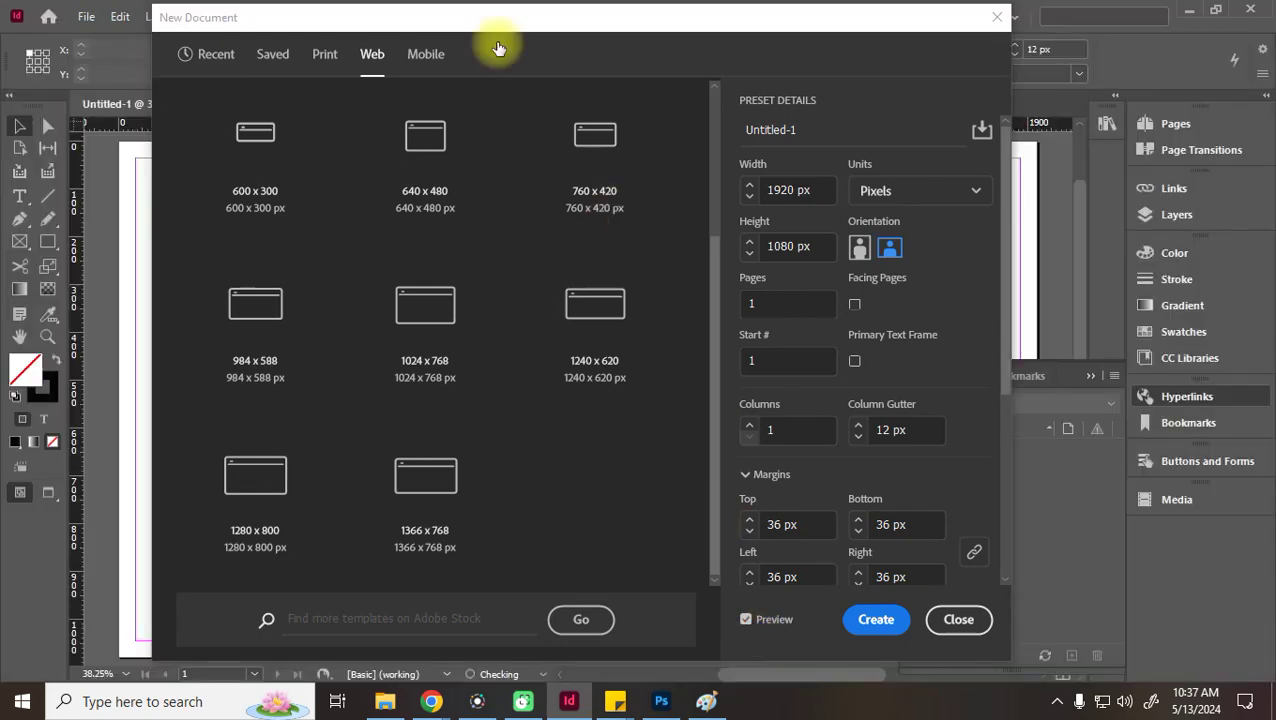
left_click_drag(410, 17, 705, 32)
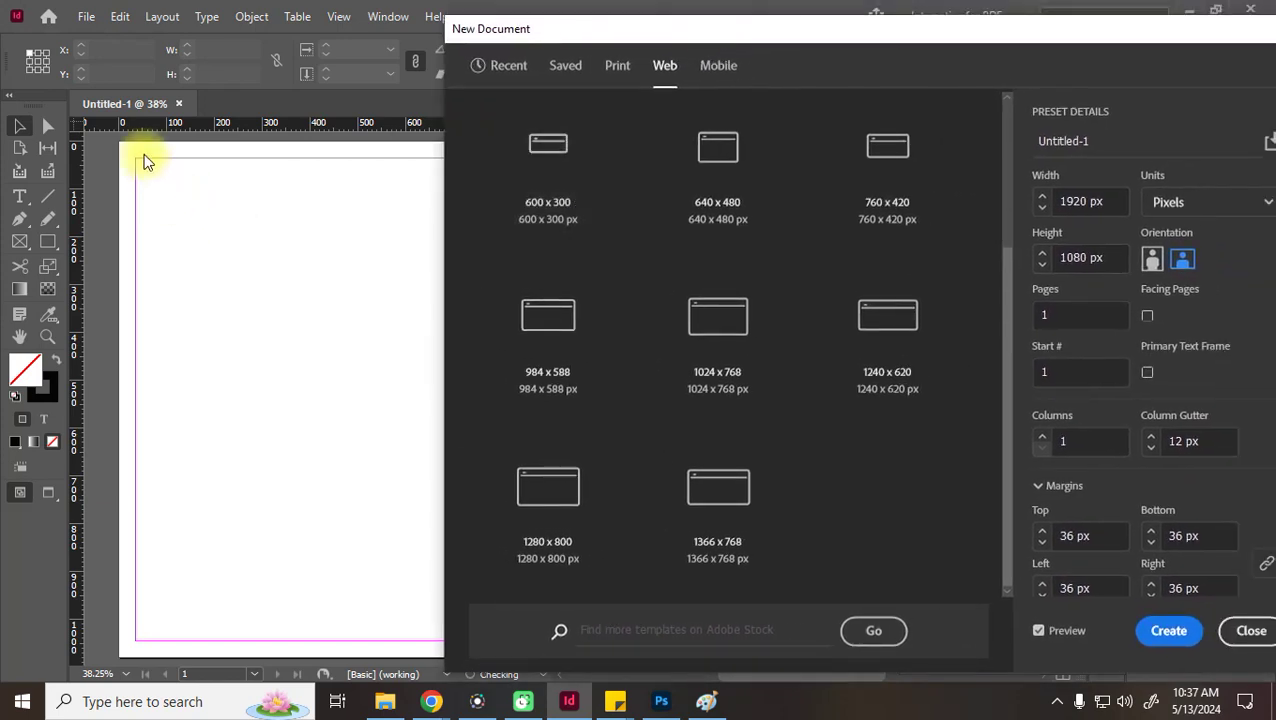
left_click_drag(1140, 42, 1088, 45)
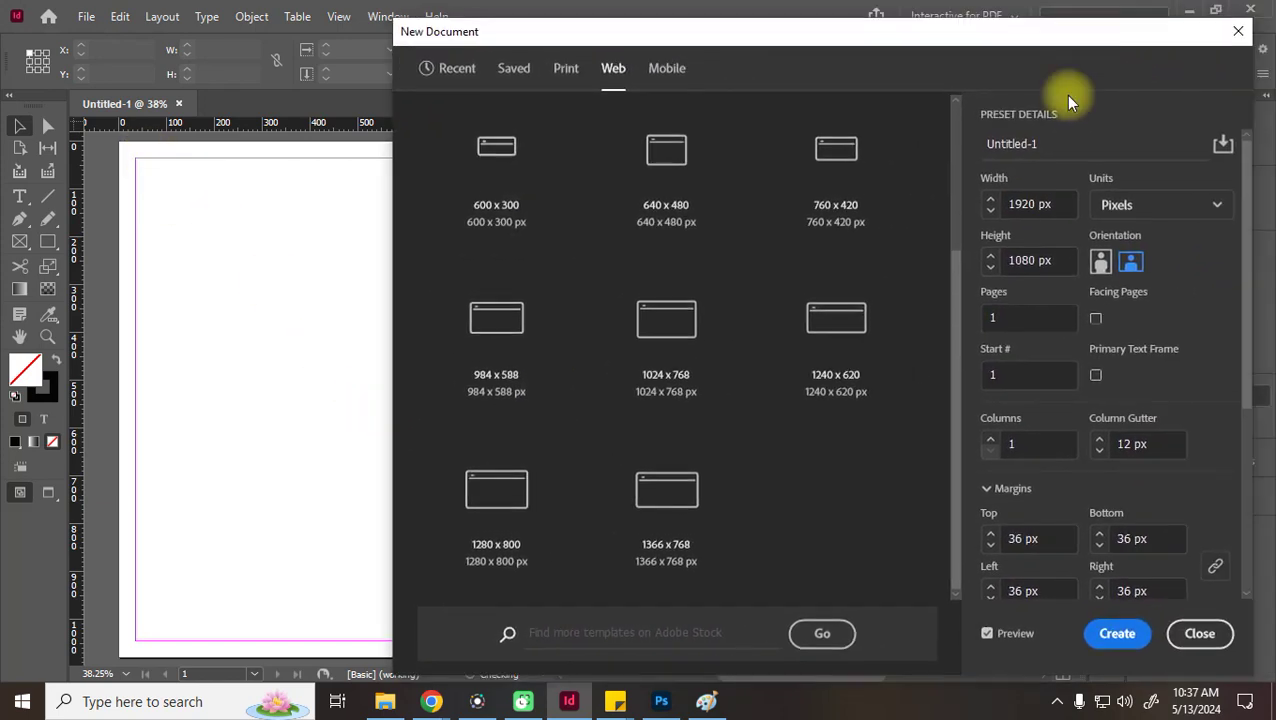
Try a square page with a width of 1080 px, and set the width back to 1920 px
left_click(1071, 199)
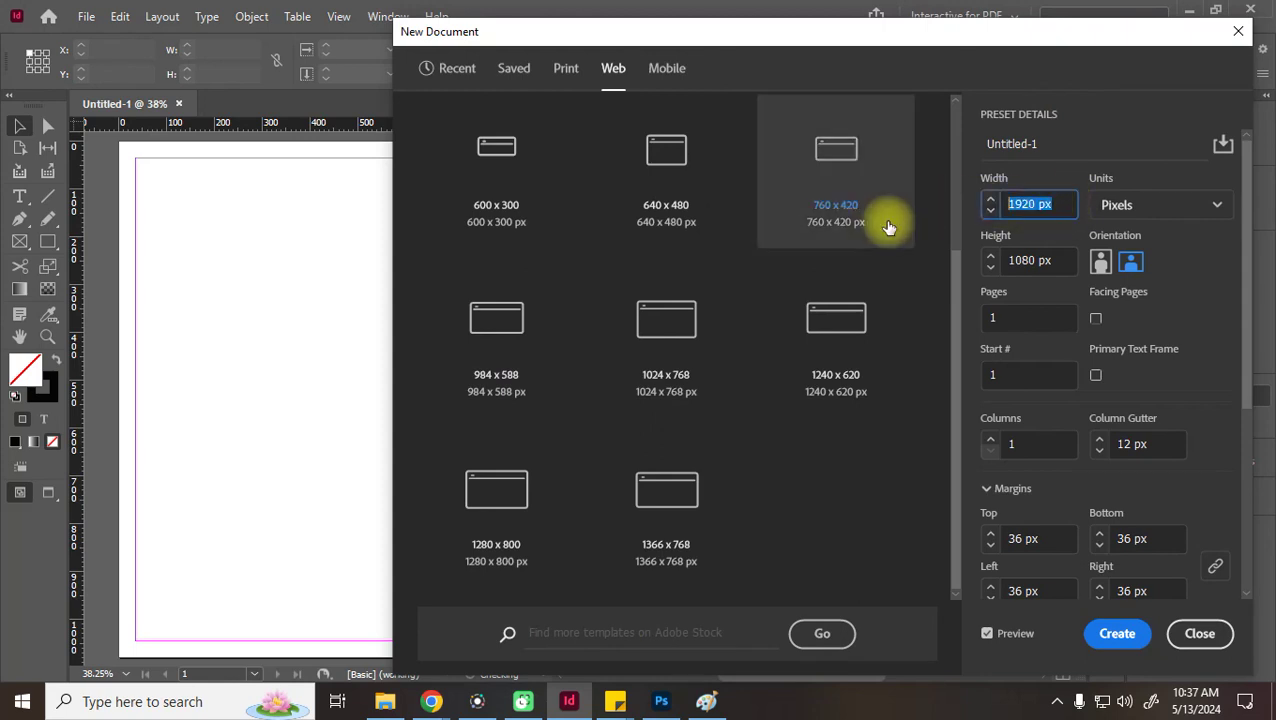
type("1080")
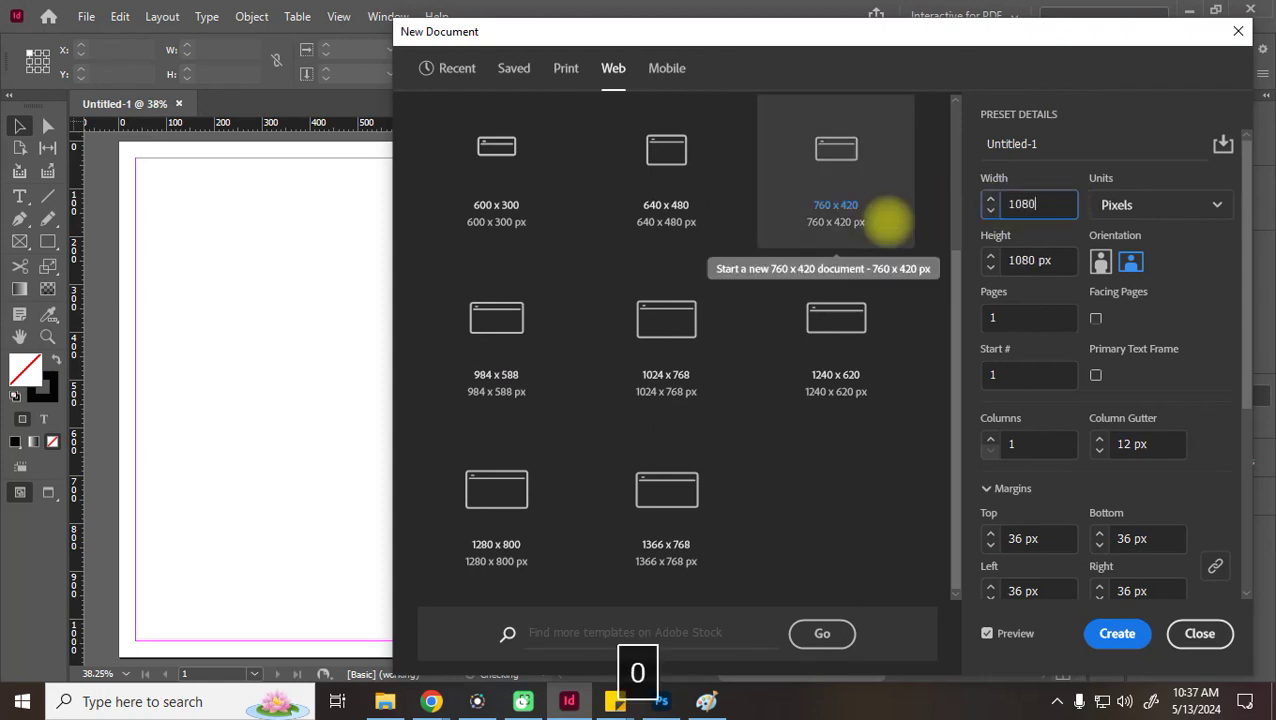
key("Tab")
left_click_drag(826, 43, 30, 676)
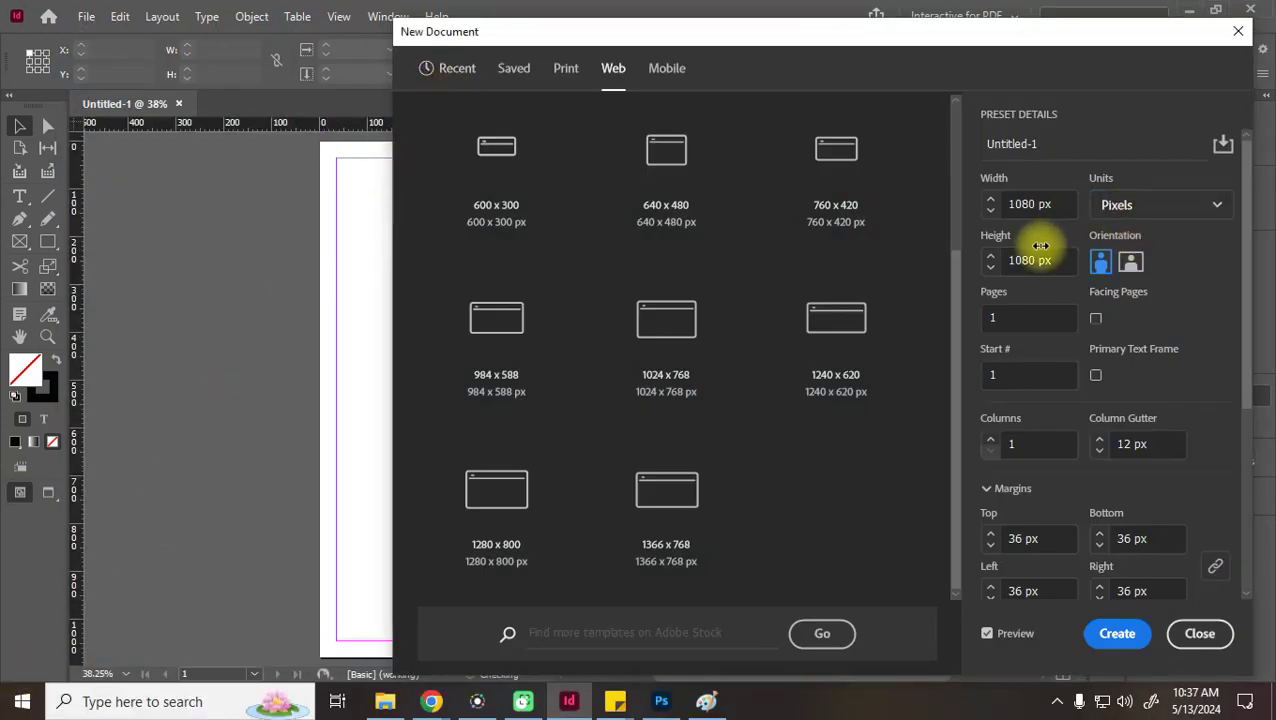
left_click(1045, 203)
type("1920")
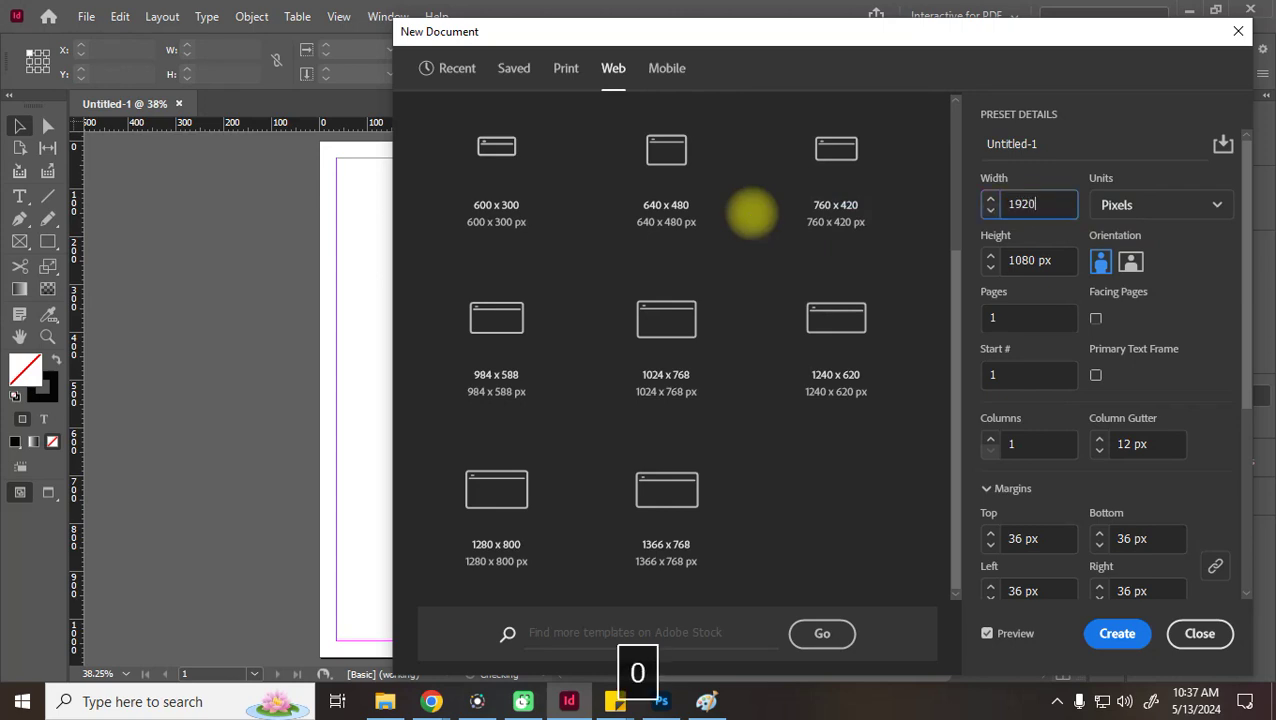
key("Tab")
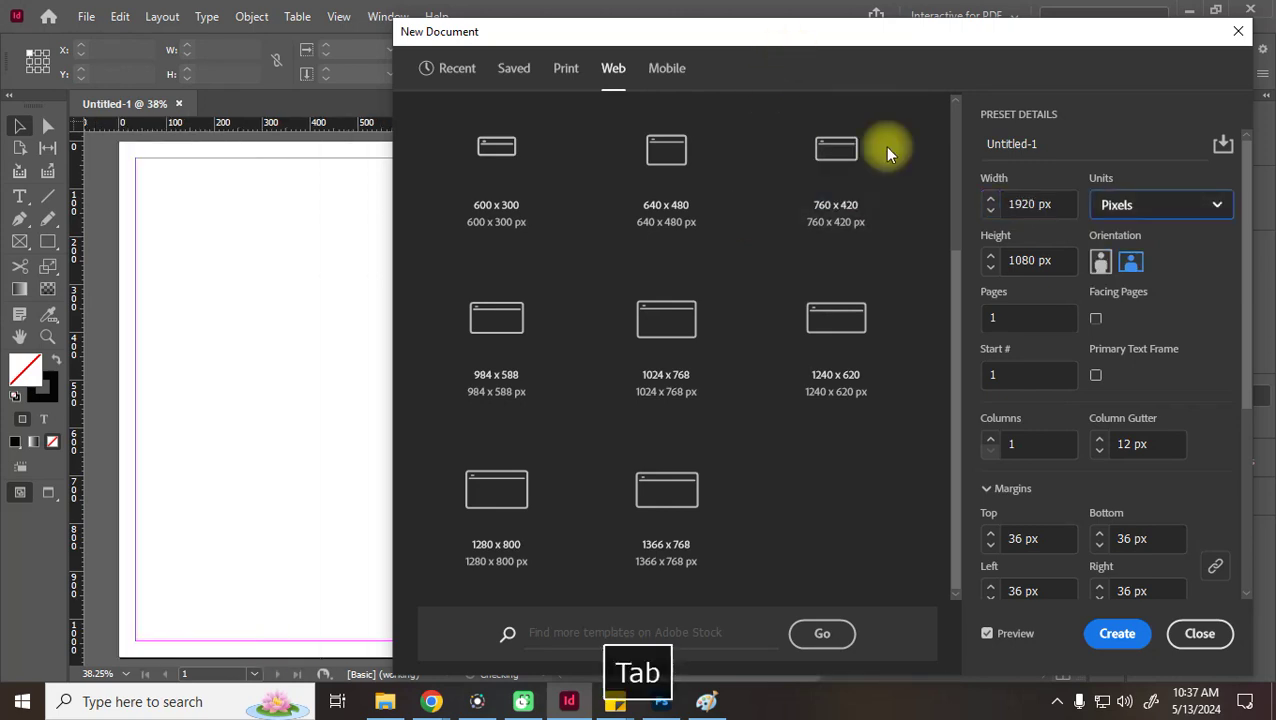
Preview the page in portrait orientation and return it to landscape
left_click(1100, 266)
left_click_drag(910, 33, 806, 57)
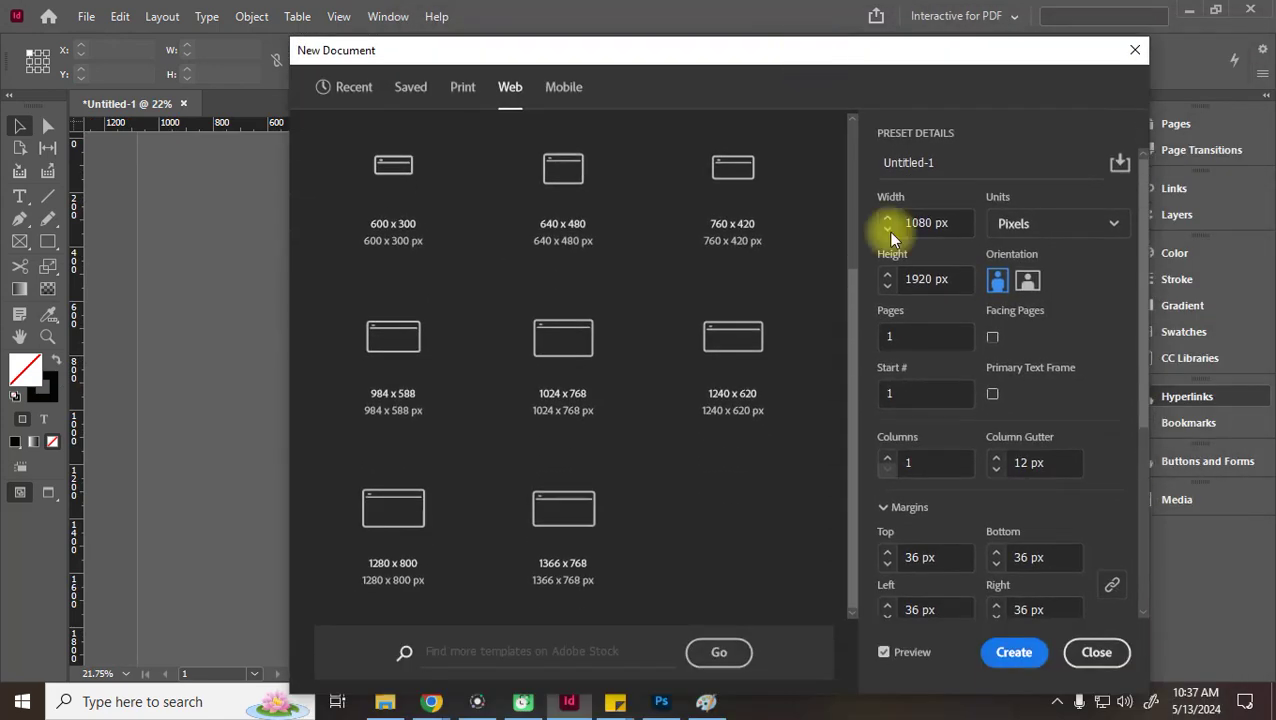
left_click(1028, 282)
Create the landscape 1920 x 1080 px document with the current preset details
left_click_drag(652, 52, 705, 32)
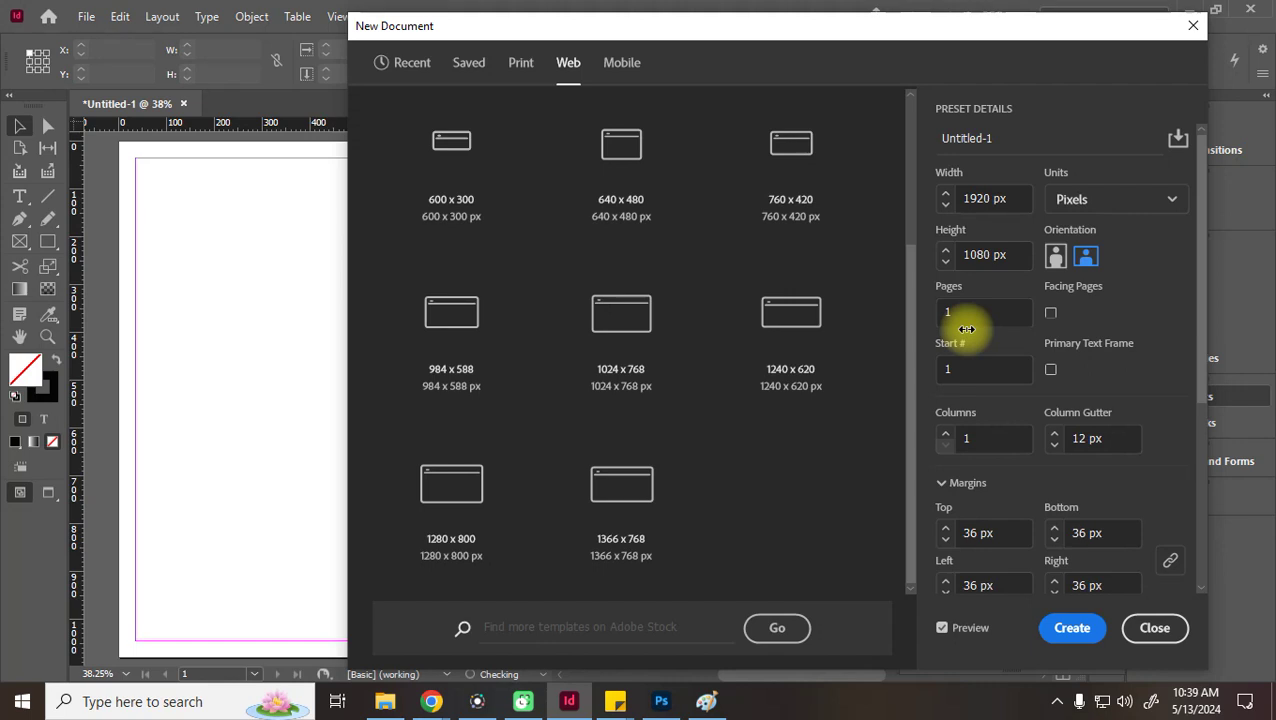
left_click_drag(733, 30, 774, 26)
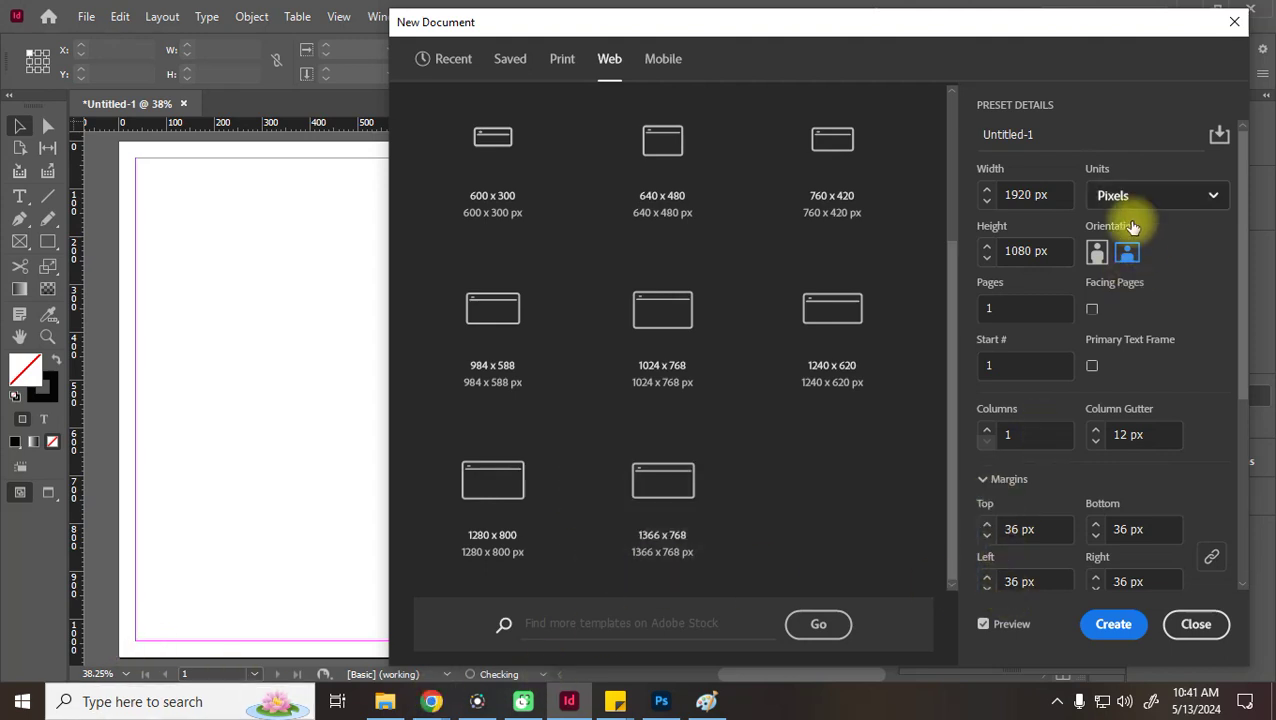
left_click(1118, 628)
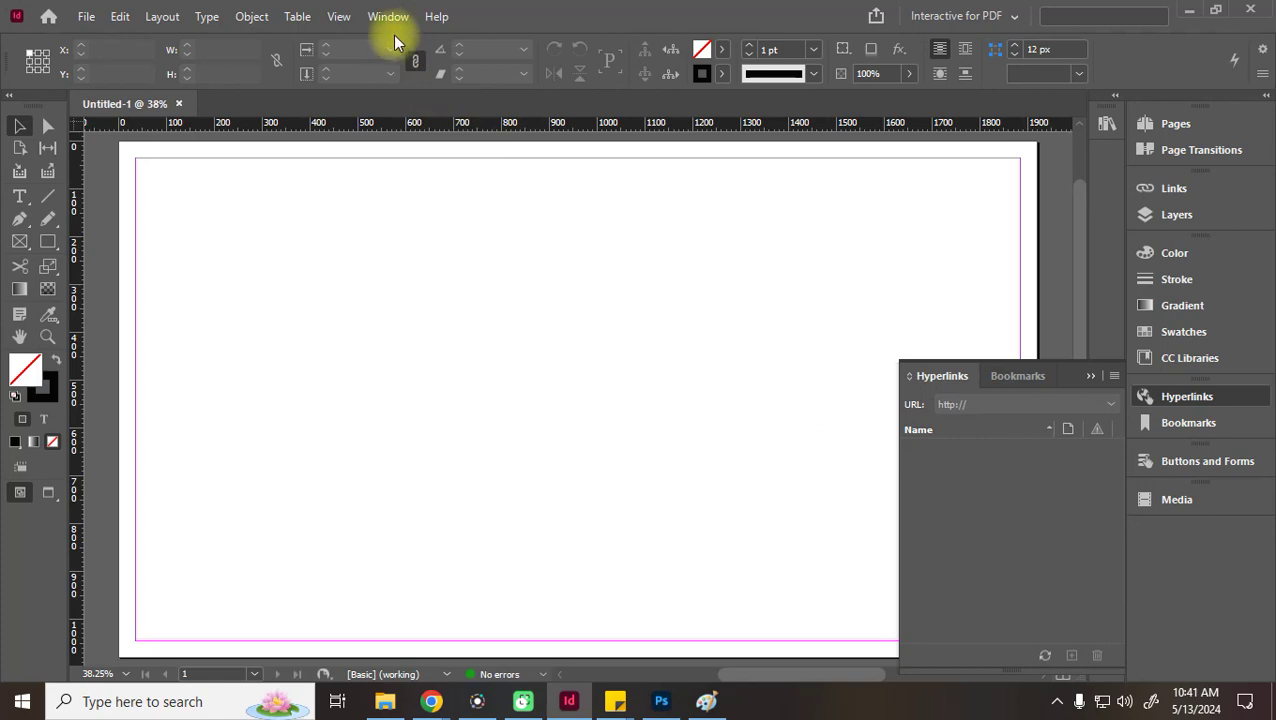
left_click(386, 17)
mouse_move(390, 36)
mouse_move(86, 17)
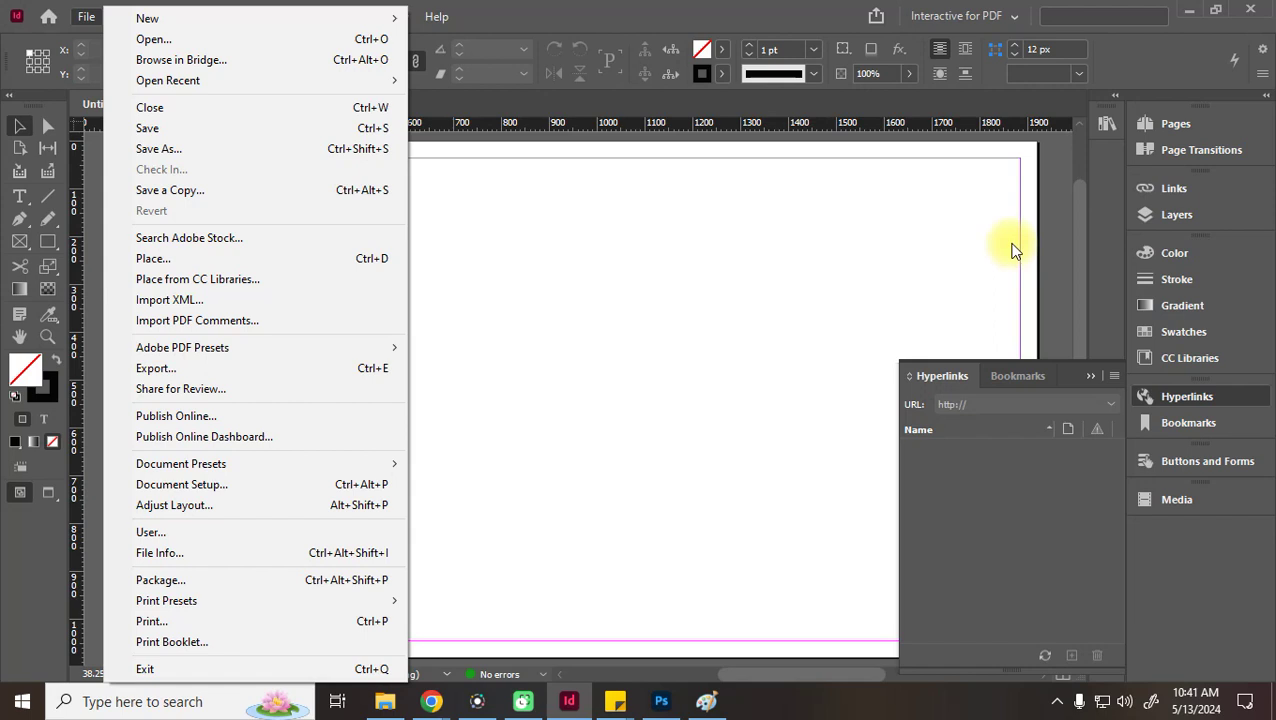
left_click(814, 402)
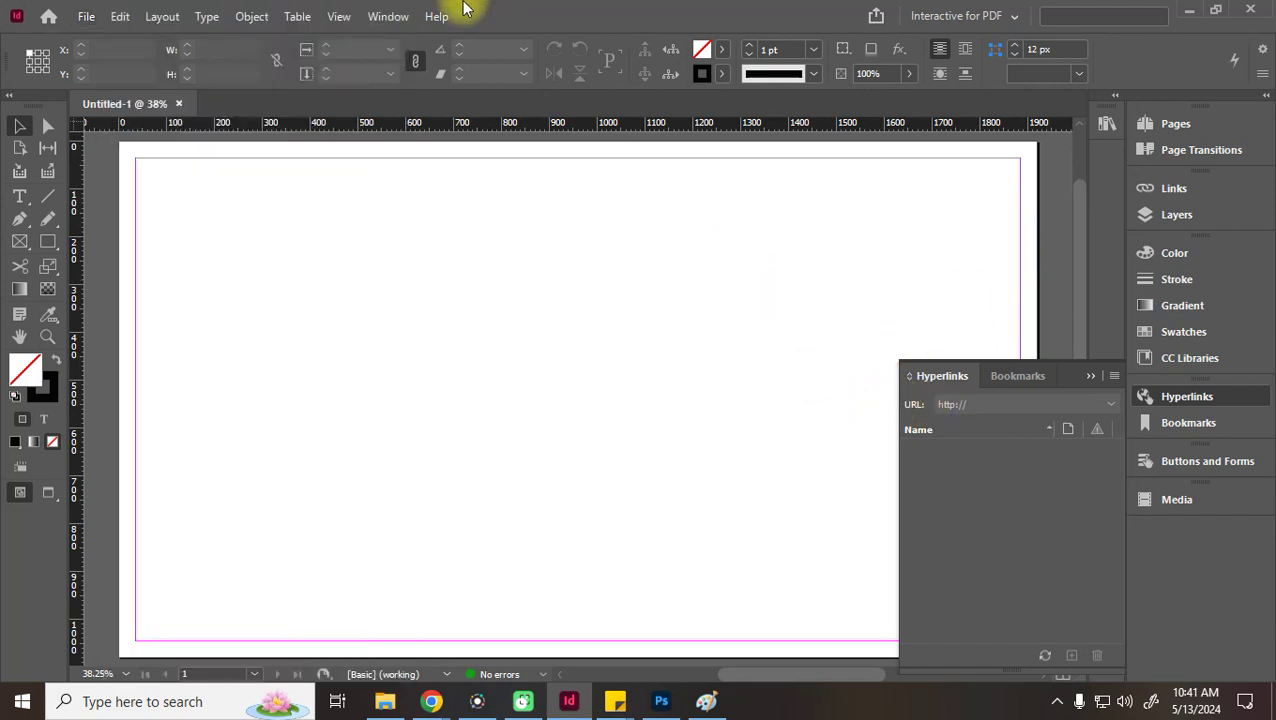
Examine the view options under Extras for the new document
left_click(337, 14)
mouse_move(364, 372)
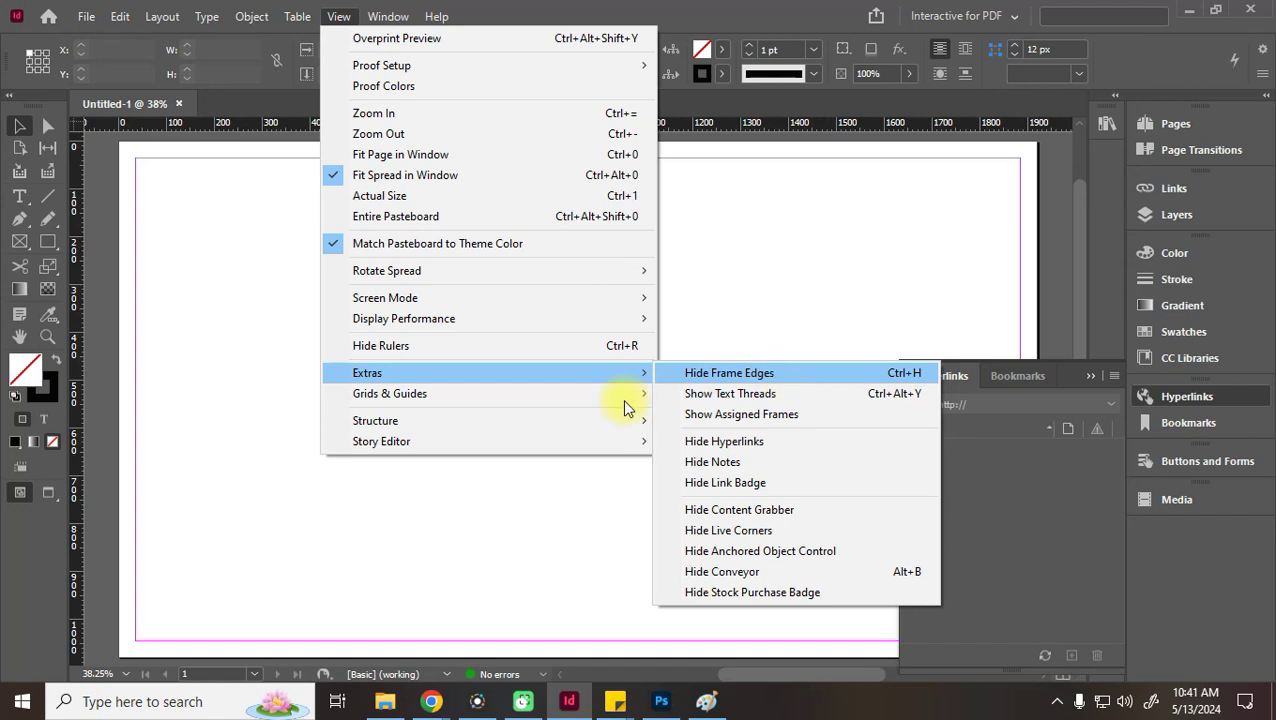
Hide the guides on the page, and show them again
mouse_move(535, 396)
left_click(712, 394)
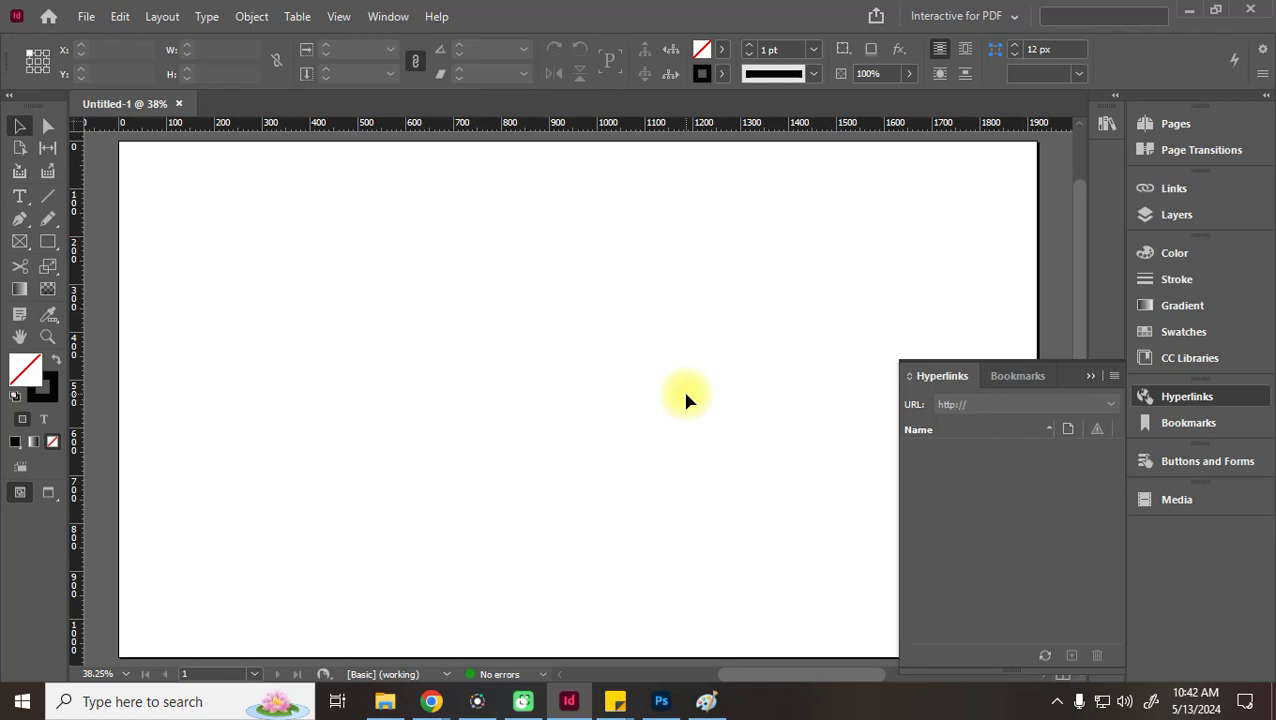
left_click(336, 18)
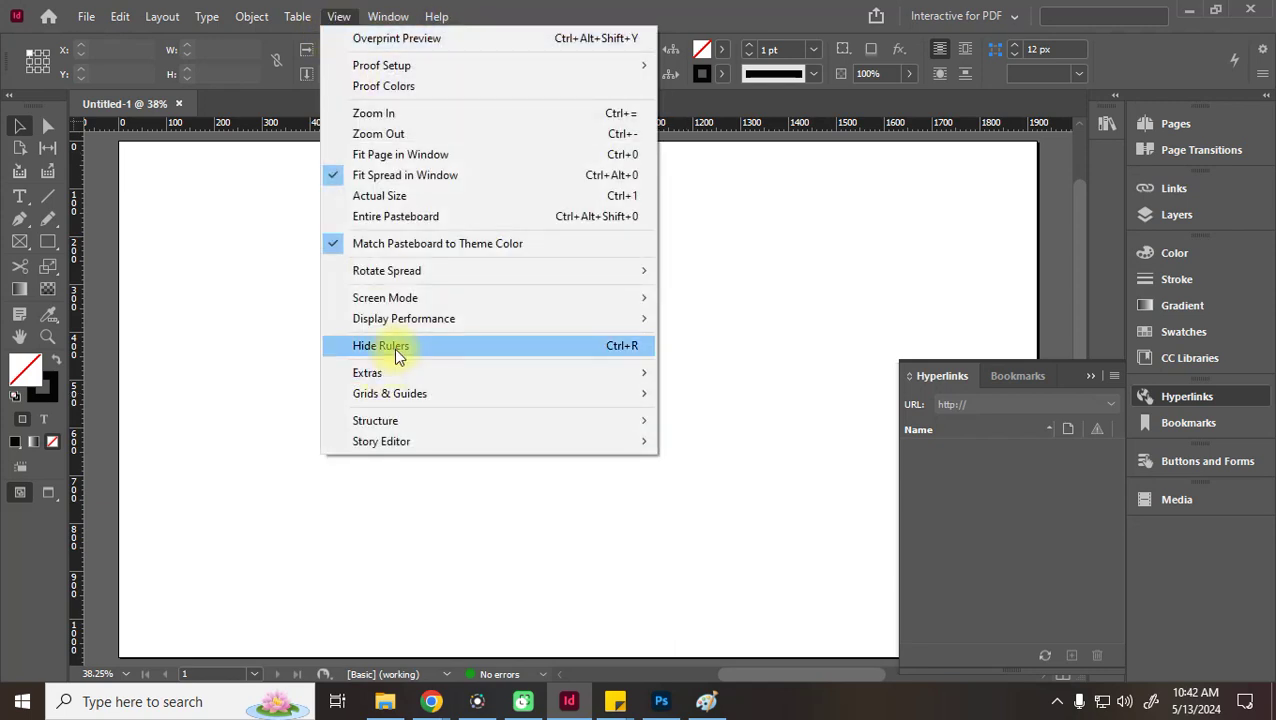
mouse_move(385, 394)
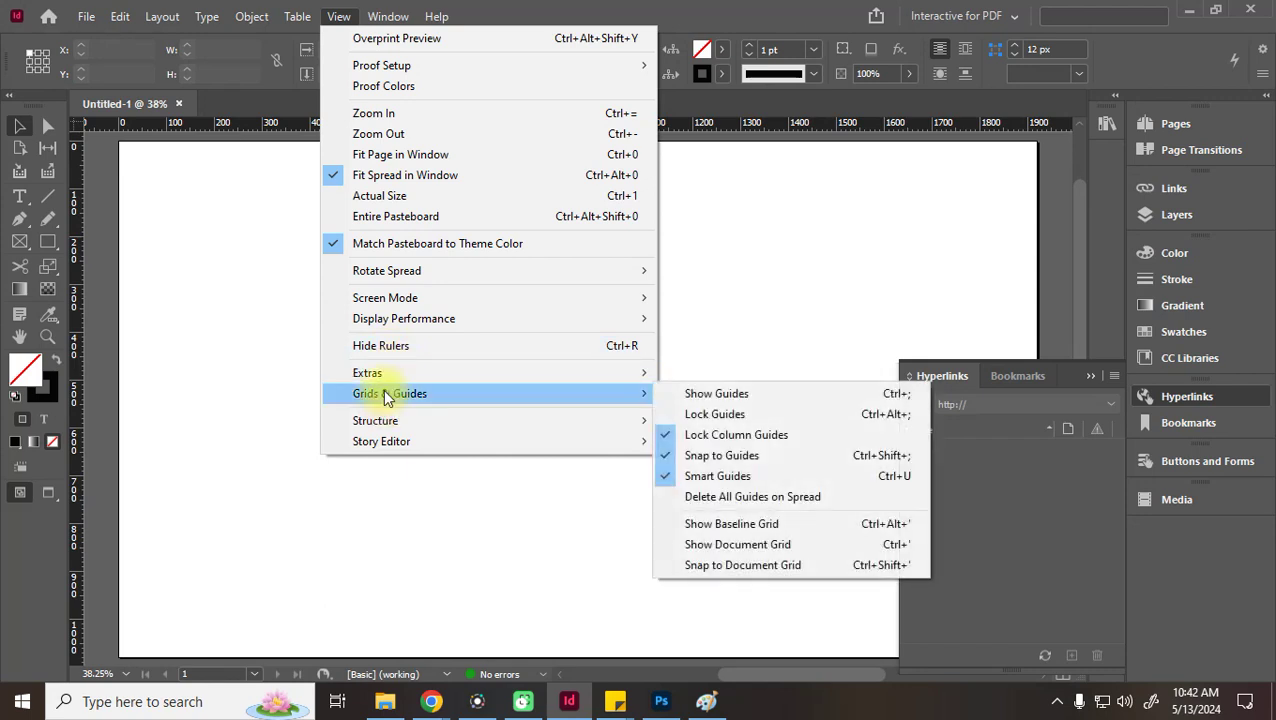
left_click(697, 395)
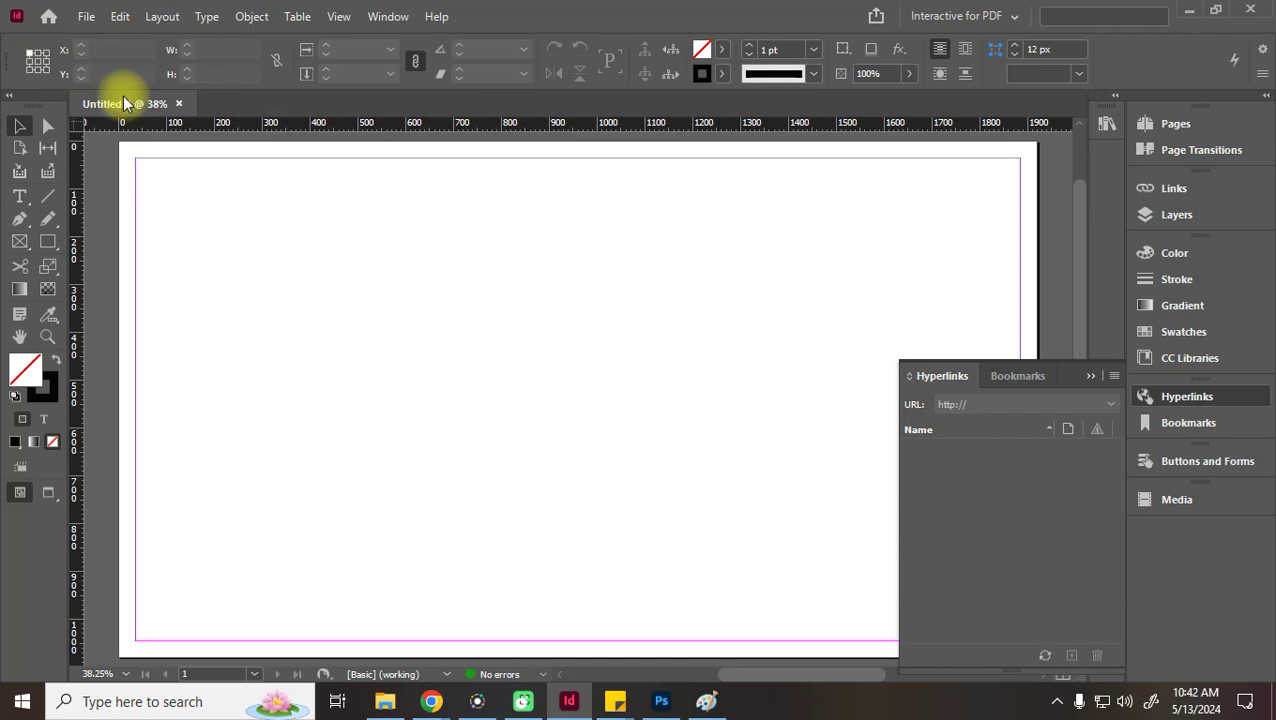
Close the untitled document and begin setting up a new 1920 x 1080 px document
left_click(180, 103)
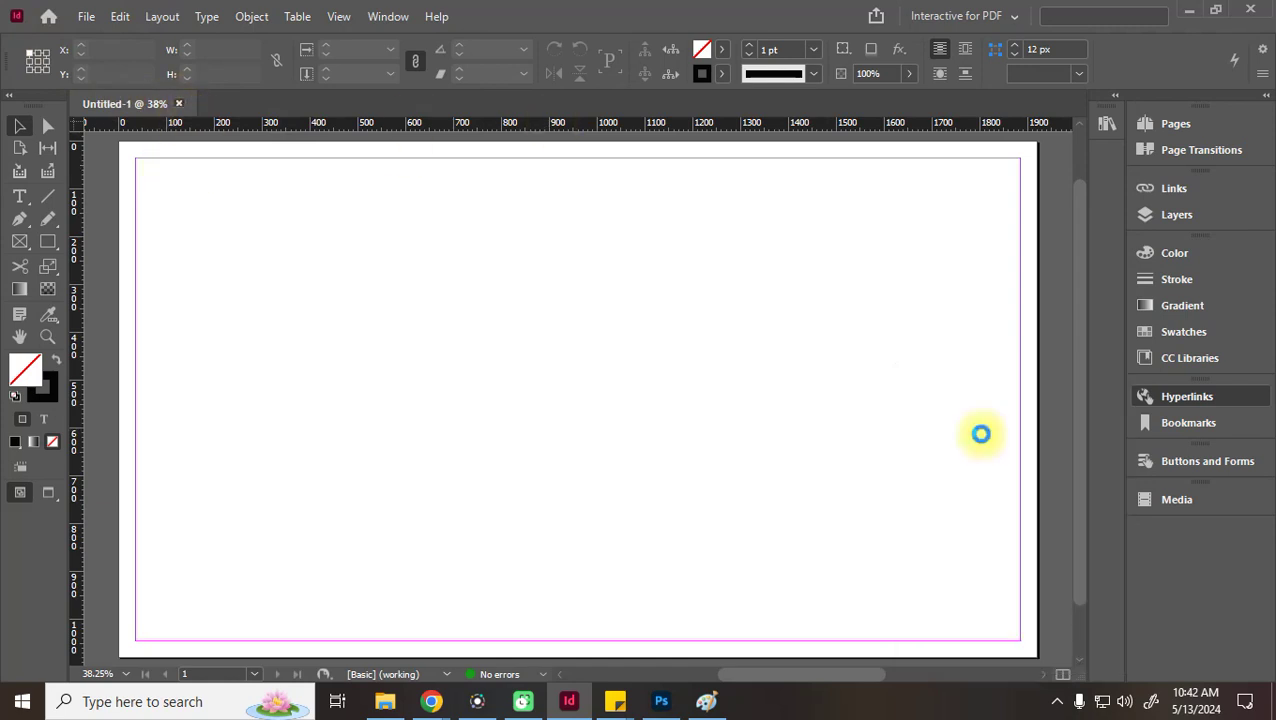
left_click(48, 16)
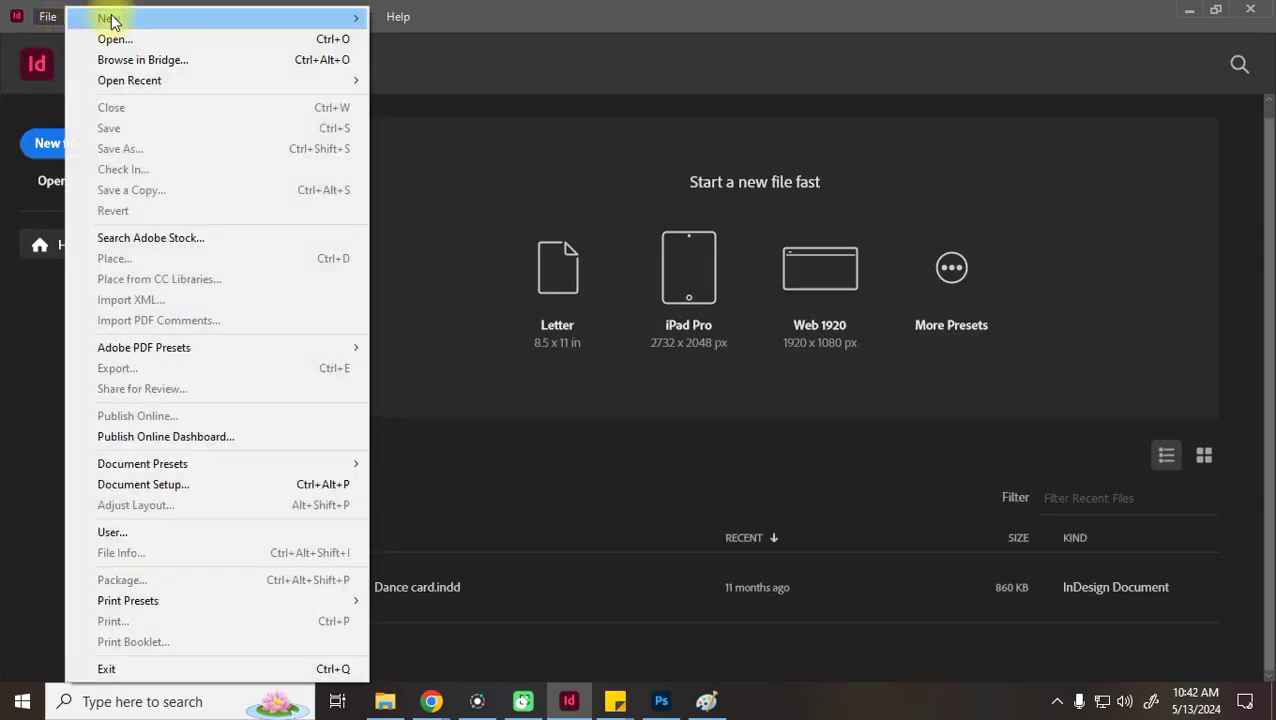
mouse_move(353, 20)
left_click(406, 22)
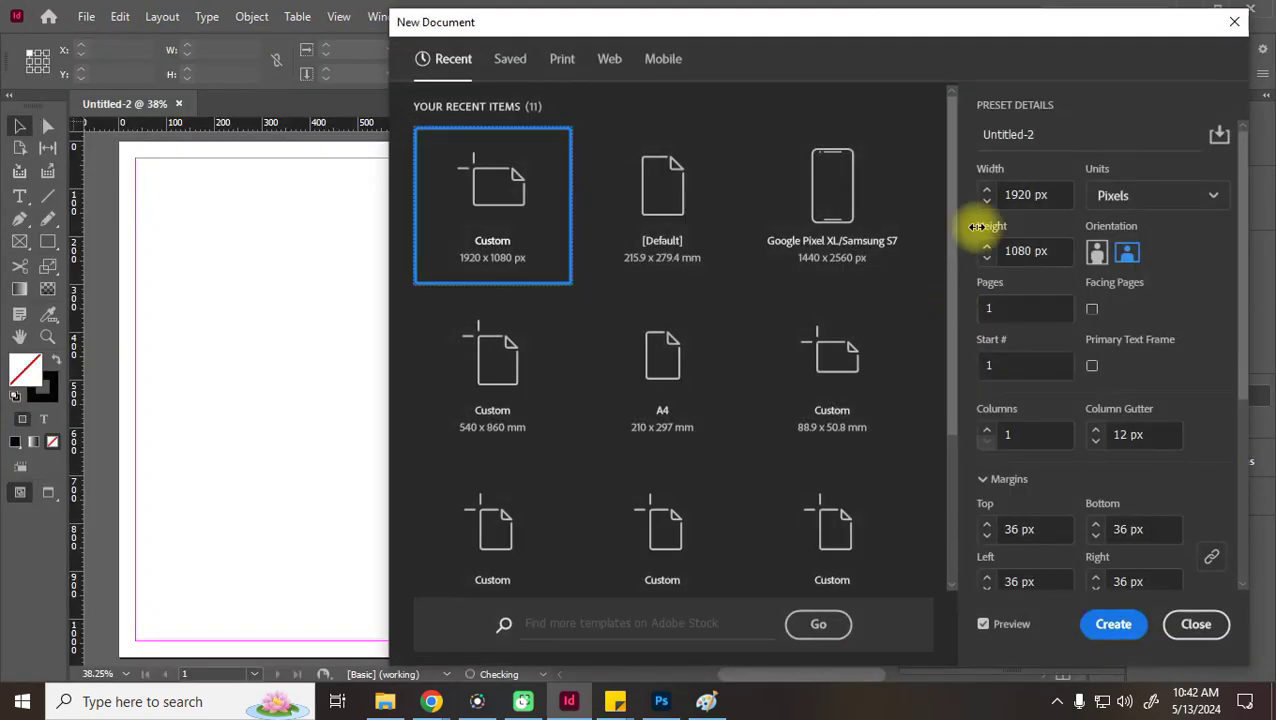
left_click_drag(608, 28, 532, 28)
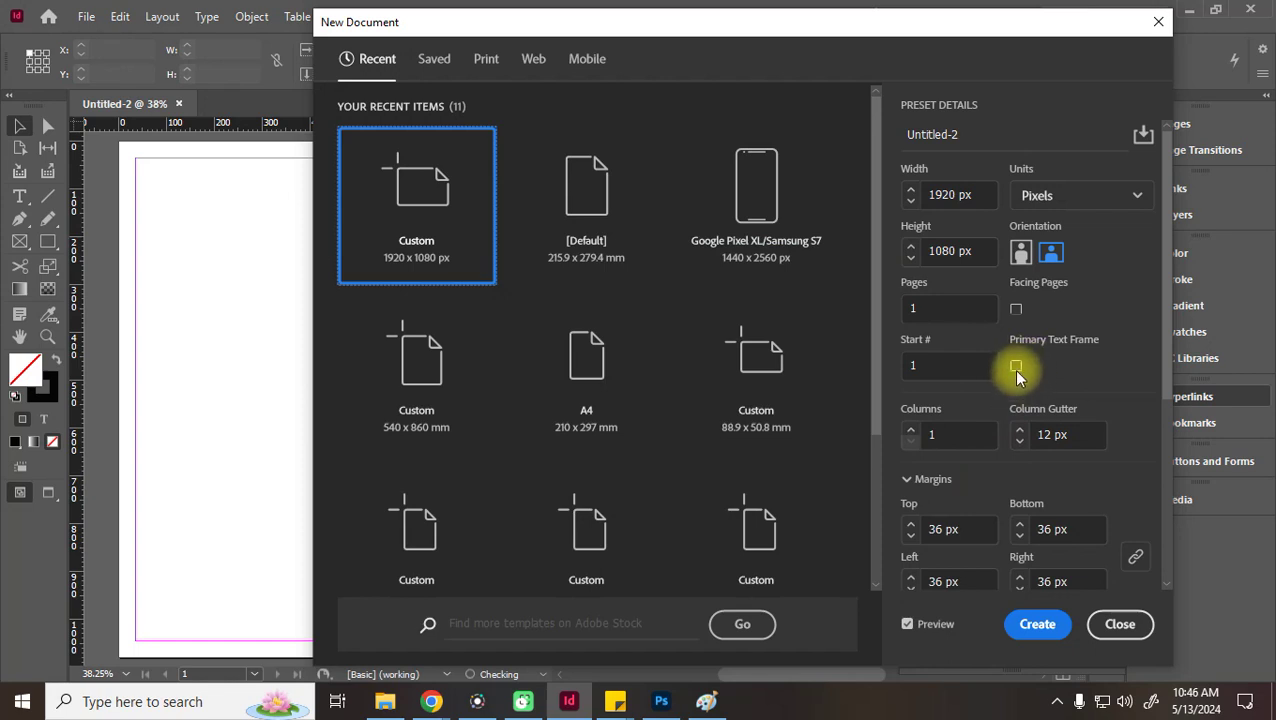
Raise the new document's column count to 3, previewing the column guides on the page
left_click(911, 429)
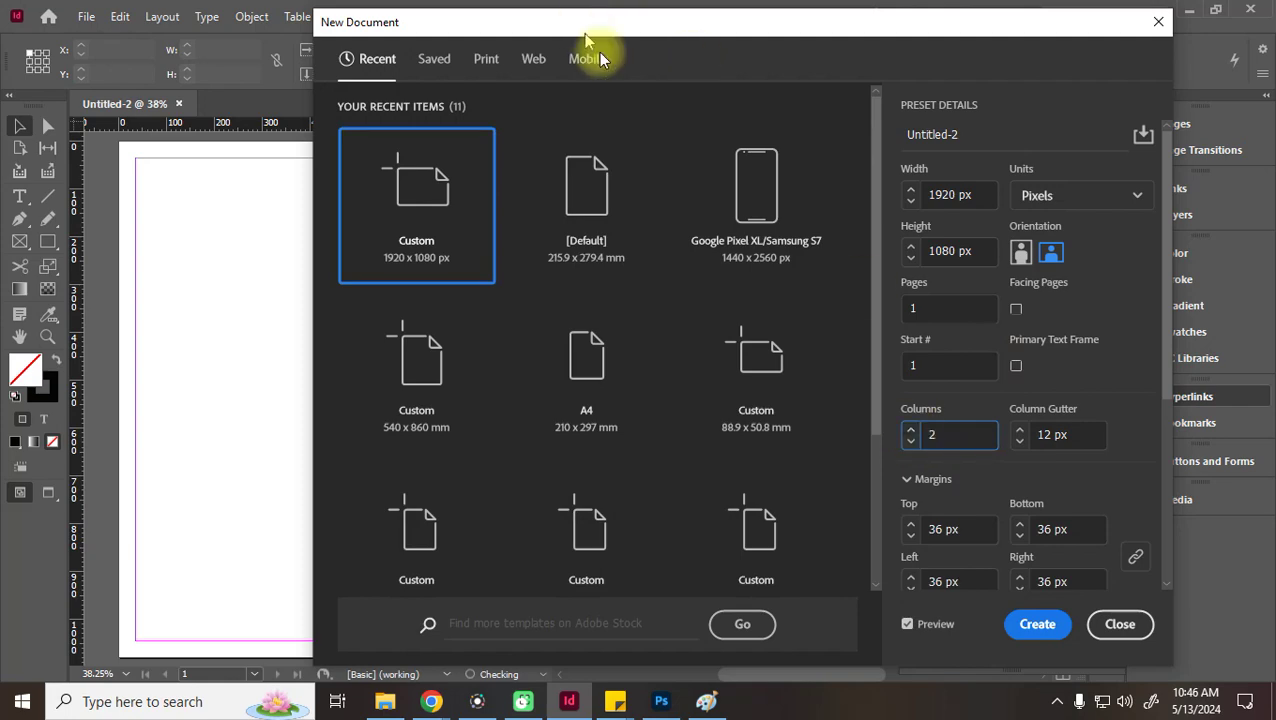
left_click_drag(580, 28, 913, 350)
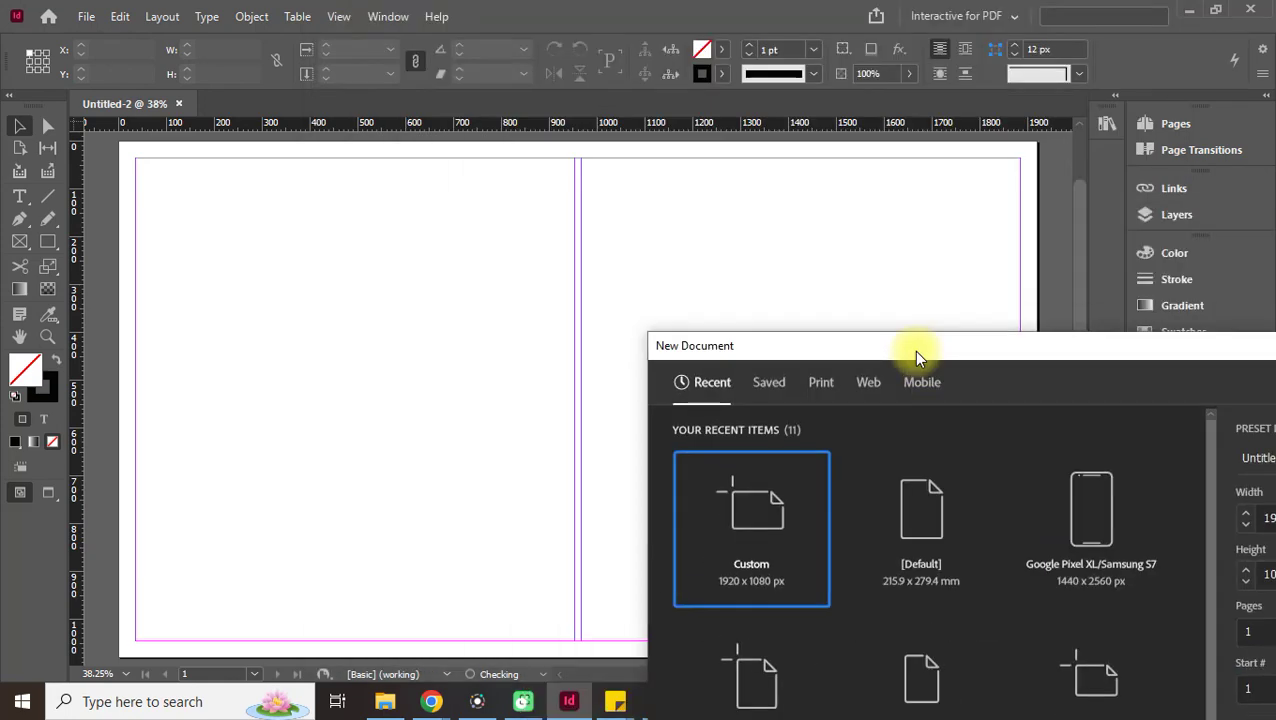
left_click_drag(913, 350, 698, 66)
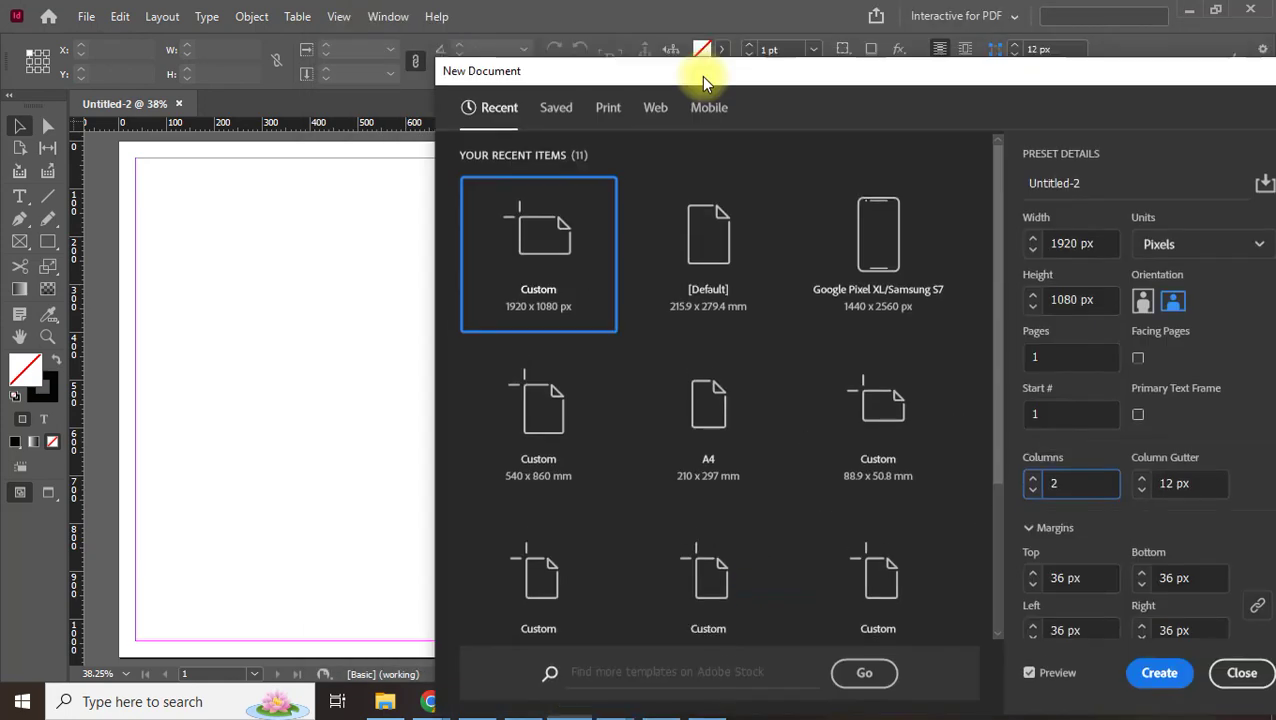
left_click(1034, 482)
left_click_drag(976, 78, 951, 549)
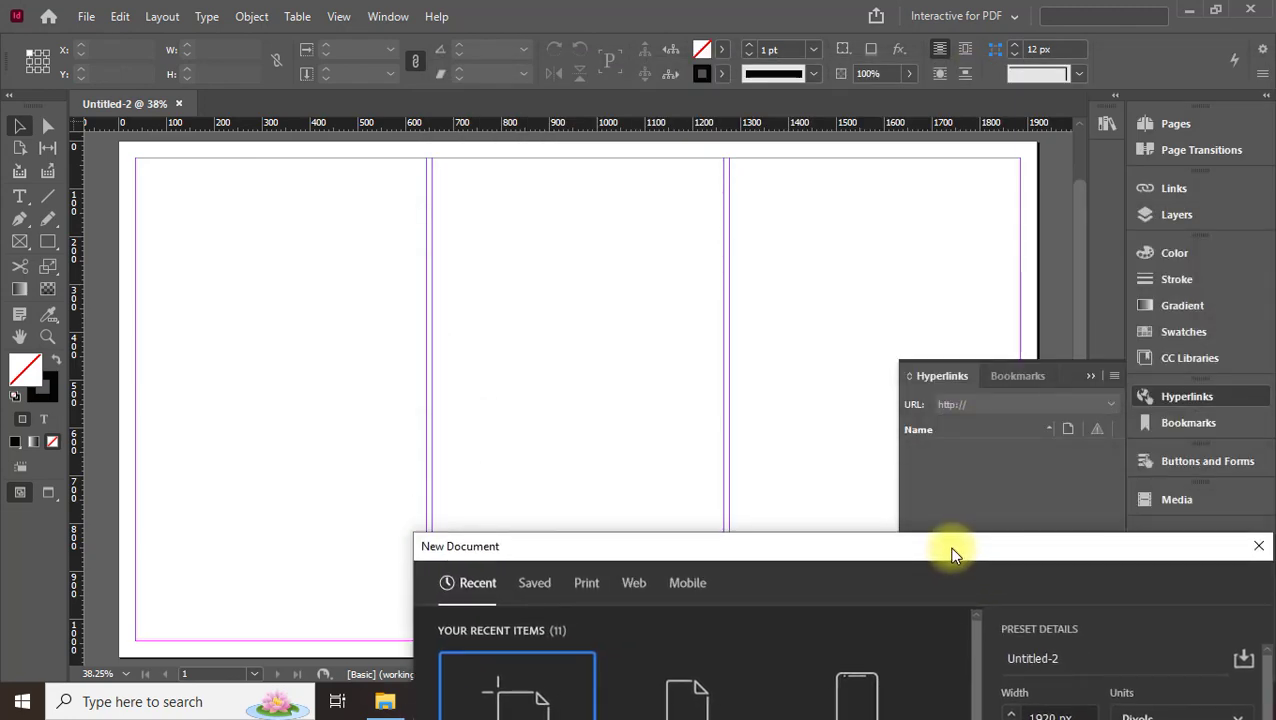
left_click_drag(951, 549, 899, 327)
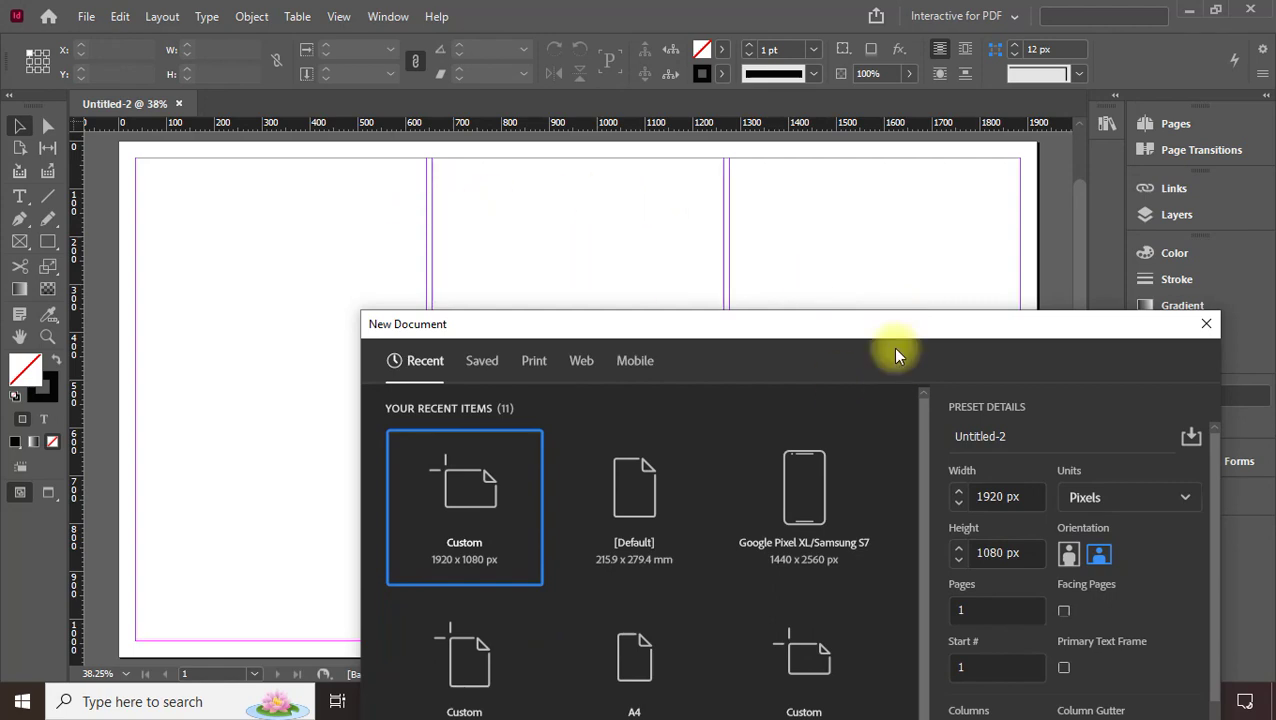
left_click_drag(895, 333, 854, 193)
double_click(946, 604)
type("3")
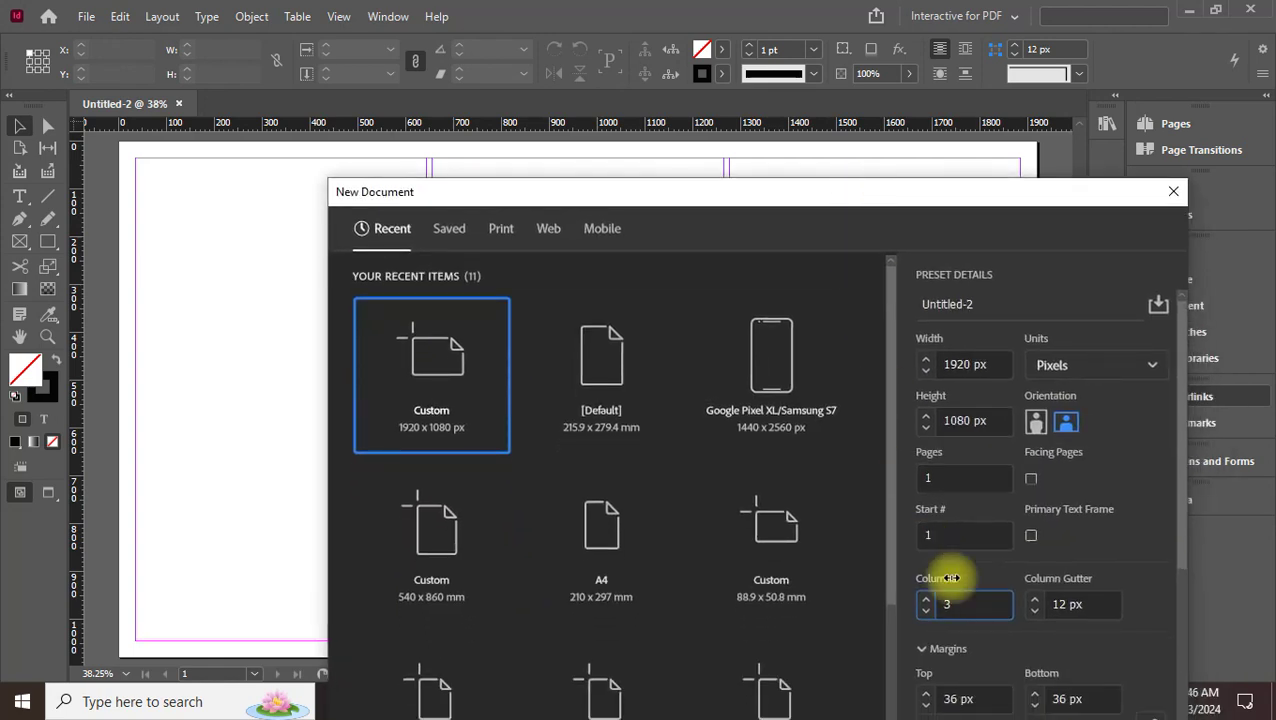
Increase the column gutter to 23 px and check the wider spacing in the page preview
left_click(1035, 598)
left_click(1035, 598)
left_click(1035, 599)
left_click(1035, 599)
left_click(1035, 599)
left_click(1035, 599)
left_click(1035, 599)
double_click(1035, 599)
left_click(1035, 599)
left_click(1035, 599)
left_click_drag(724, 196, 774, 582)
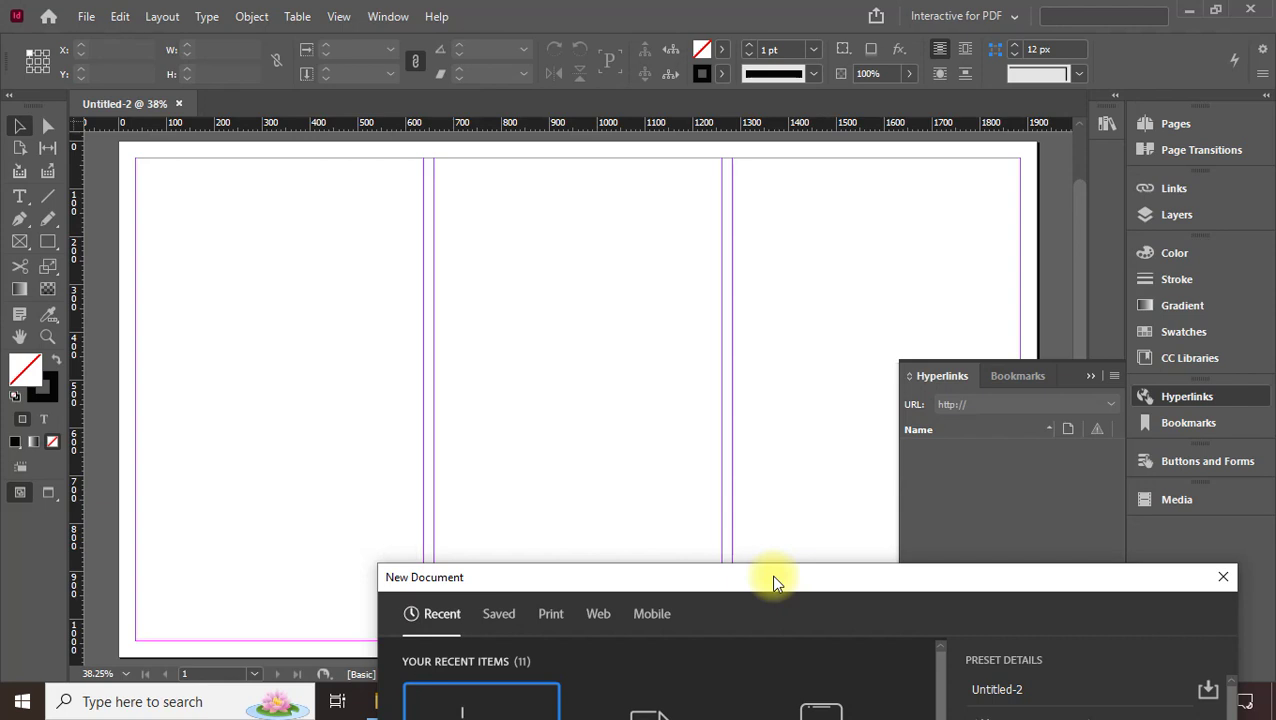
left_click_drag(775, 583, 565, 46)
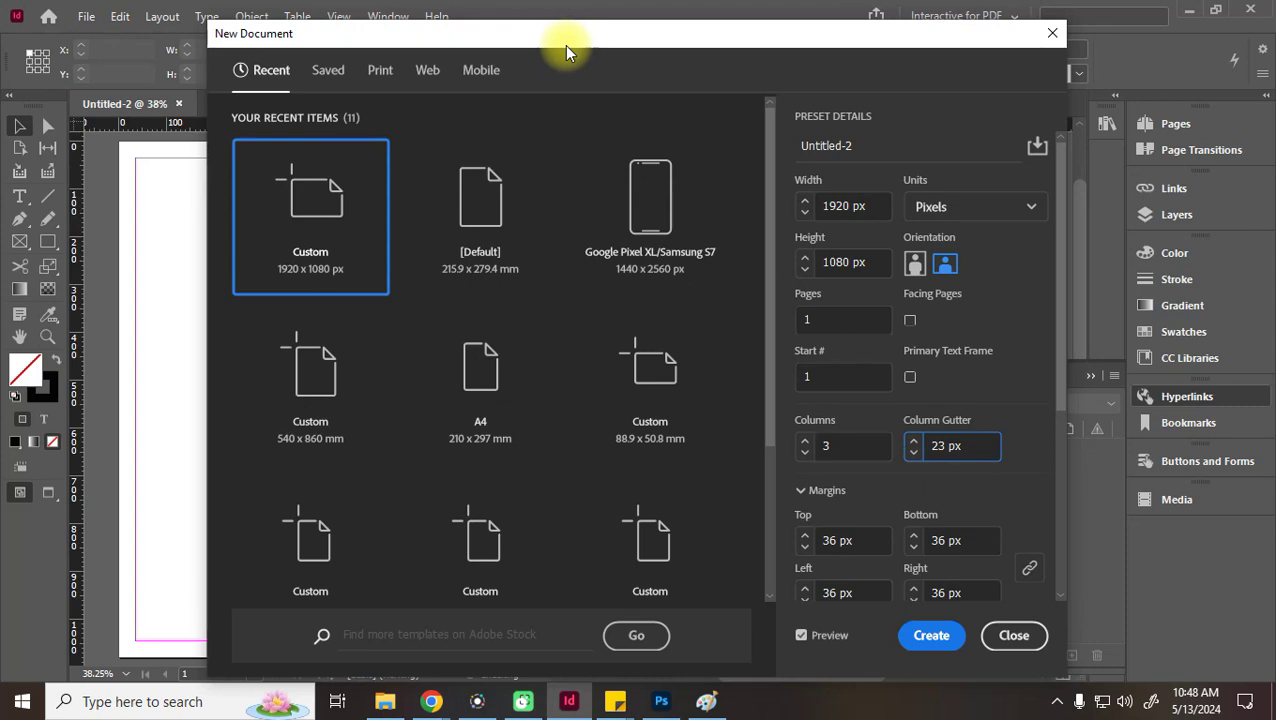
Set the bleed to 5 px on all four sides
scroll(834, 441, "down", 5)
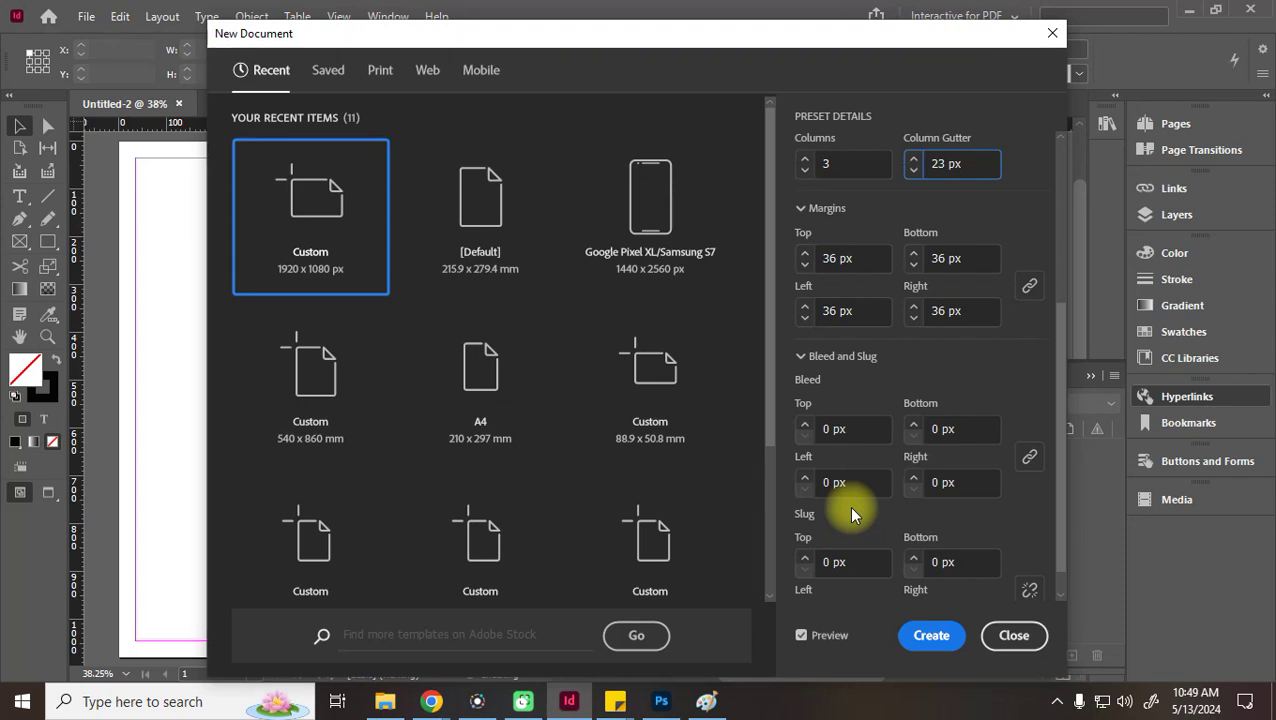
left_click(804, 424)
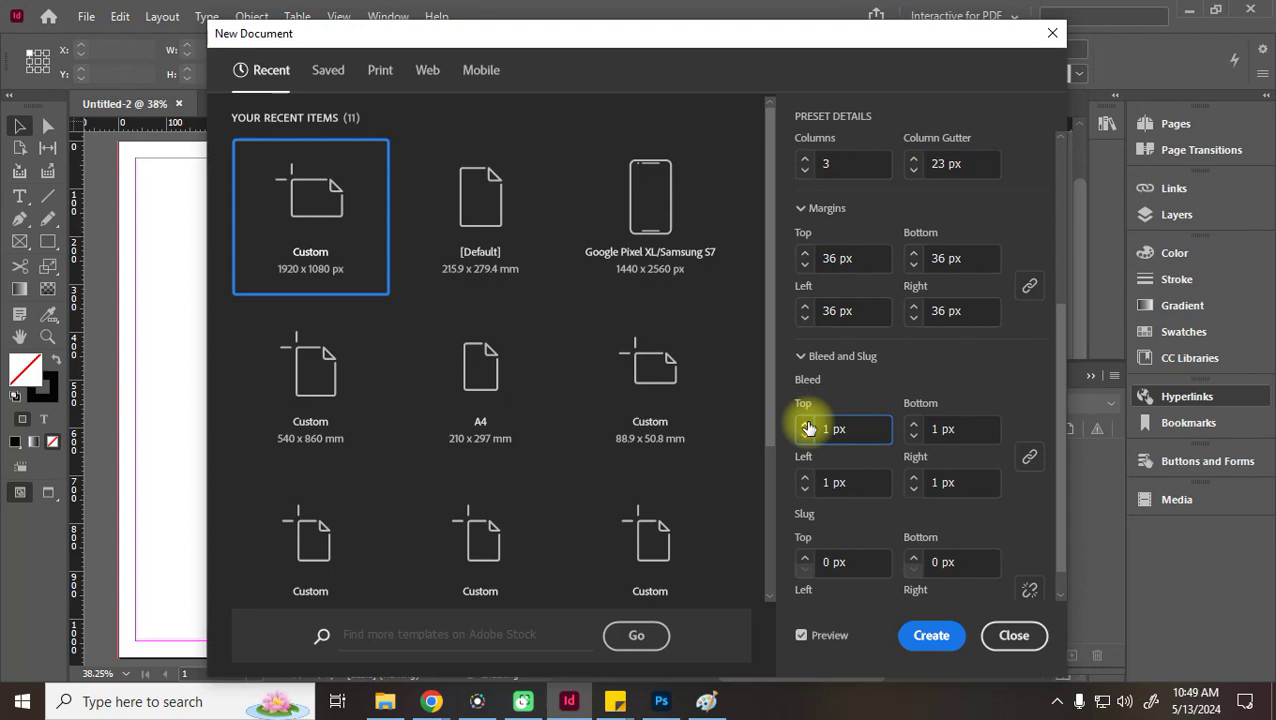
left_click(804, 424)
left_click(804, 424)
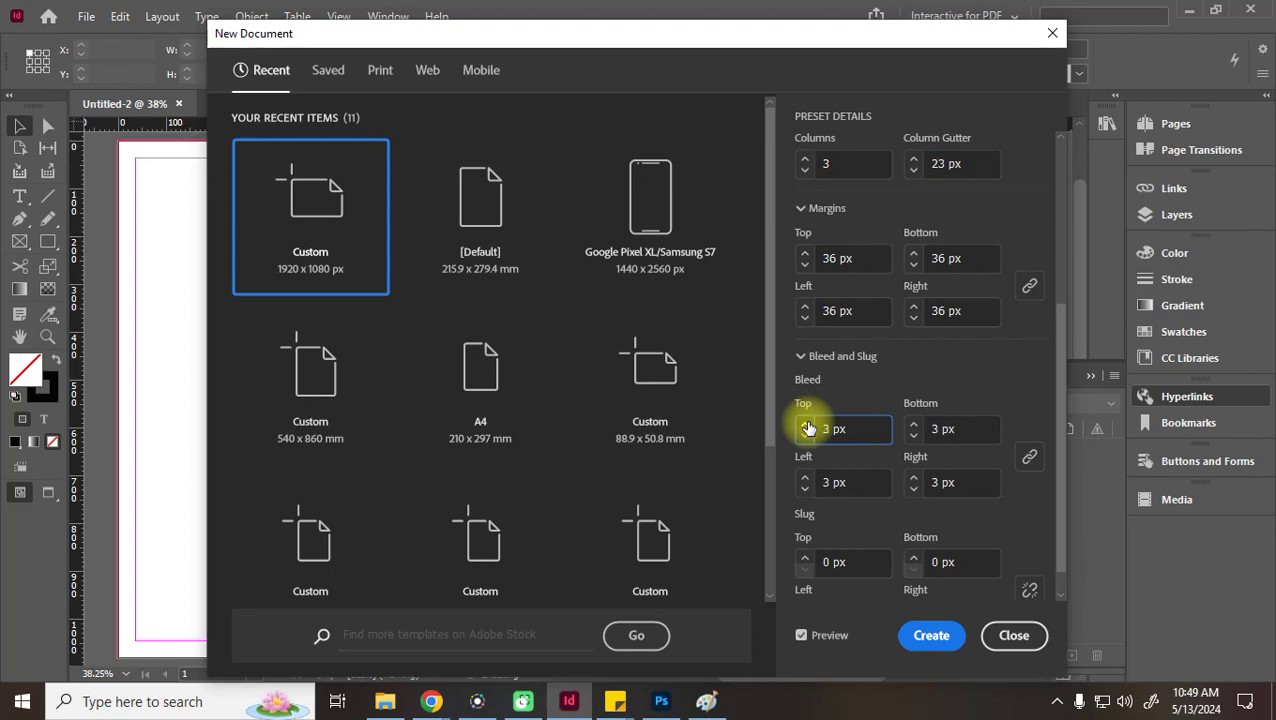
left_click(804, 424)
left_click(804, 424)
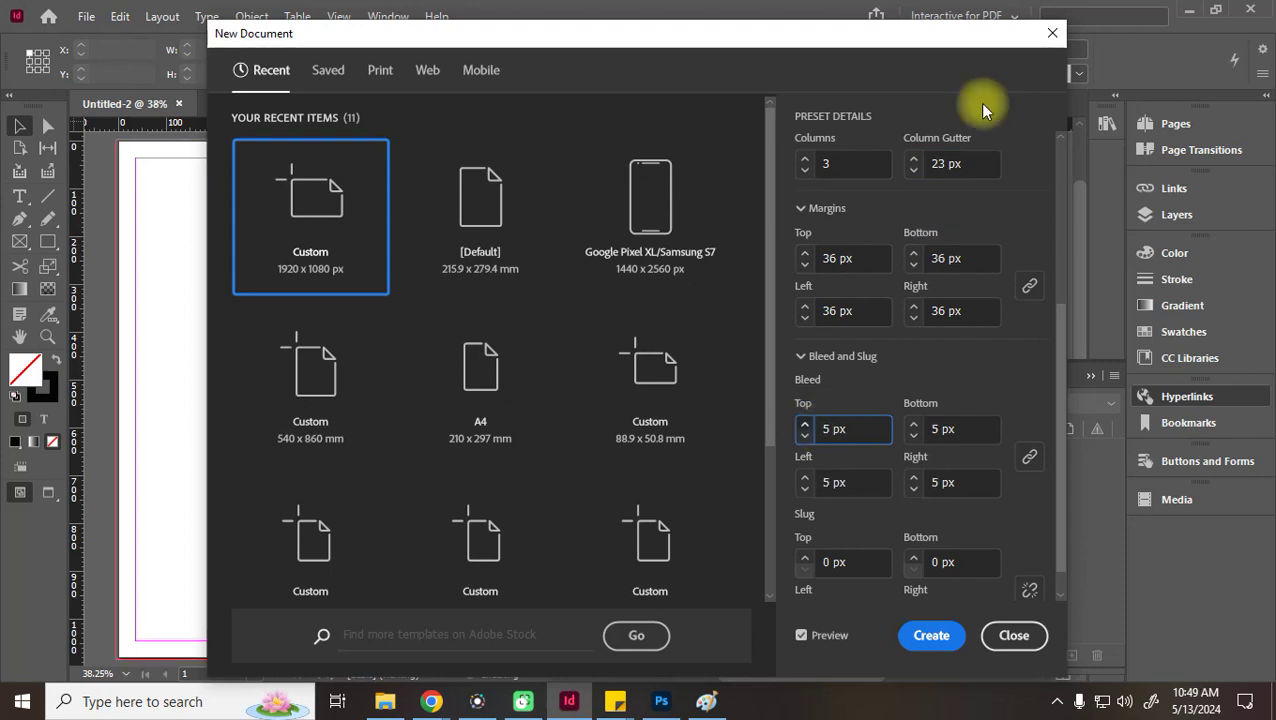
Uncover the page to check the bleed preview, and create the document with these settings
left_click_drag(977, 40, 1210, 77)
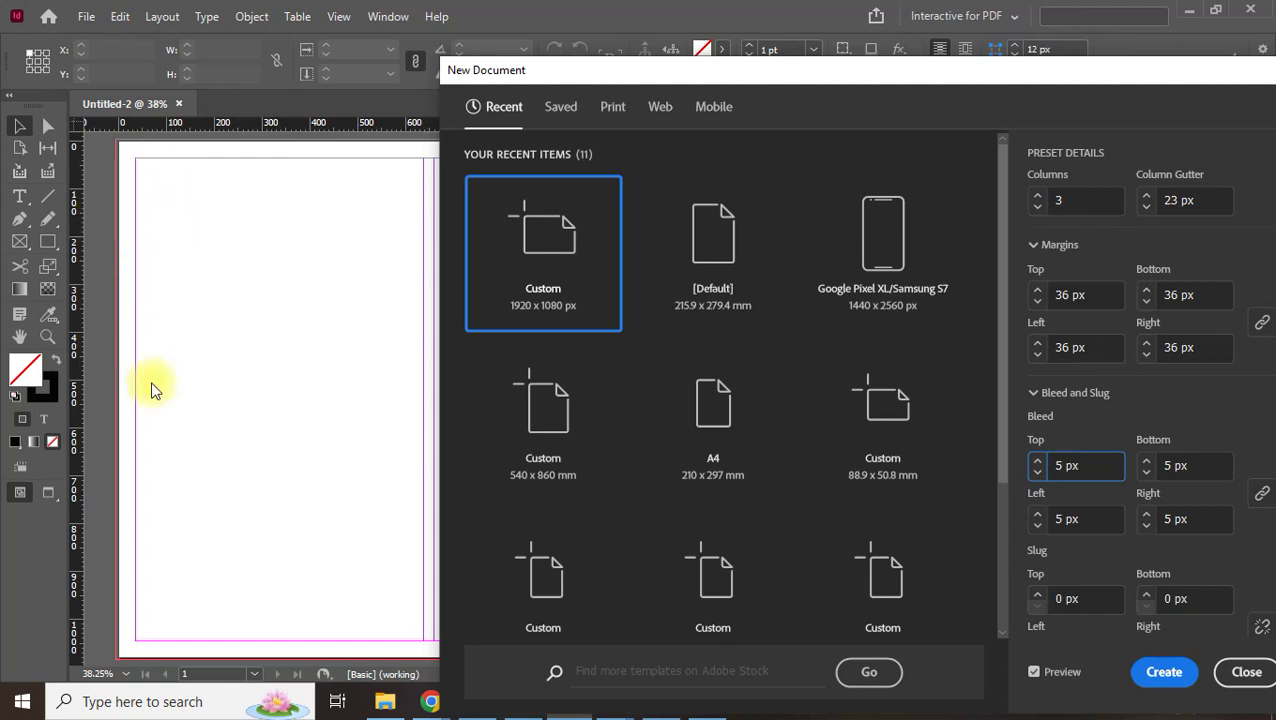
left_click_drag(781, 70, 834, 82)
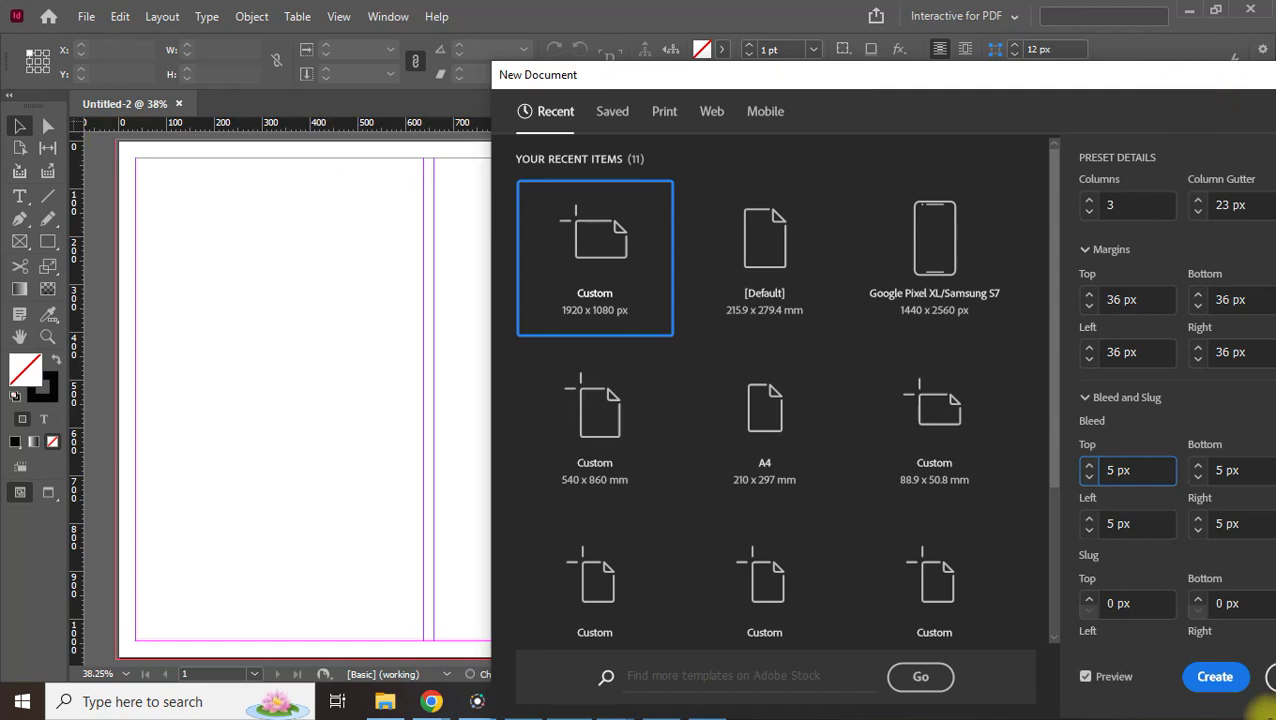
left_click(1210, 678)
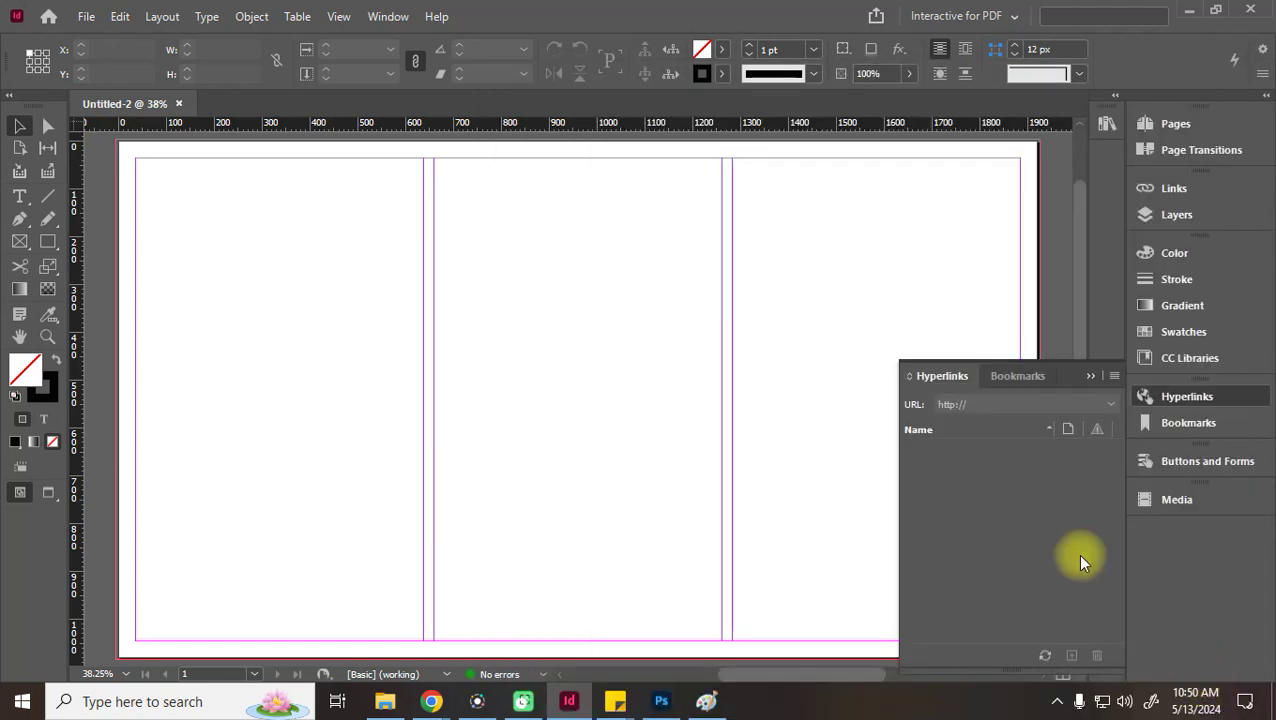
Place the building image from File Explorer on the page, align it with the bleed corner at X -5 px, Y -5 px, and inspect its edges
key("alt")
key("ctrl+minus")
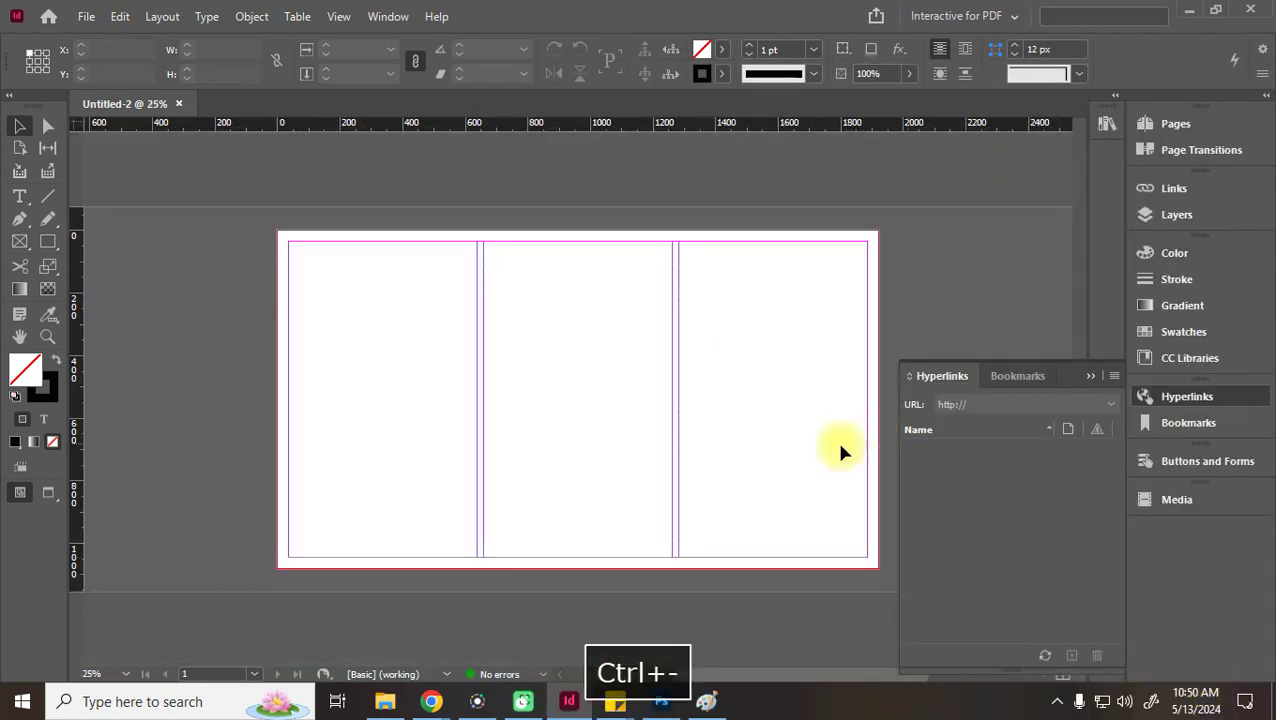
left_click(385, 701)
left_click_drag(493, 356, 550, 570)
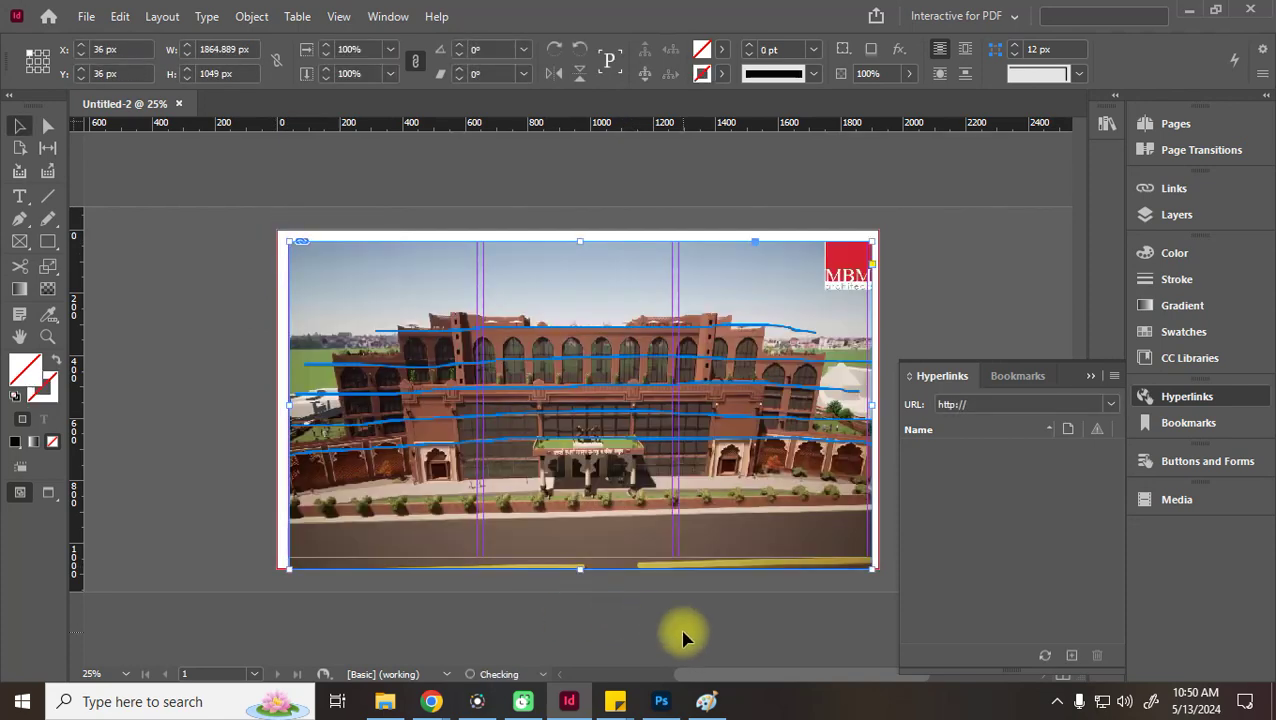
left_click_drag(380, 312, 356, 290)
key("ctrl+equal")
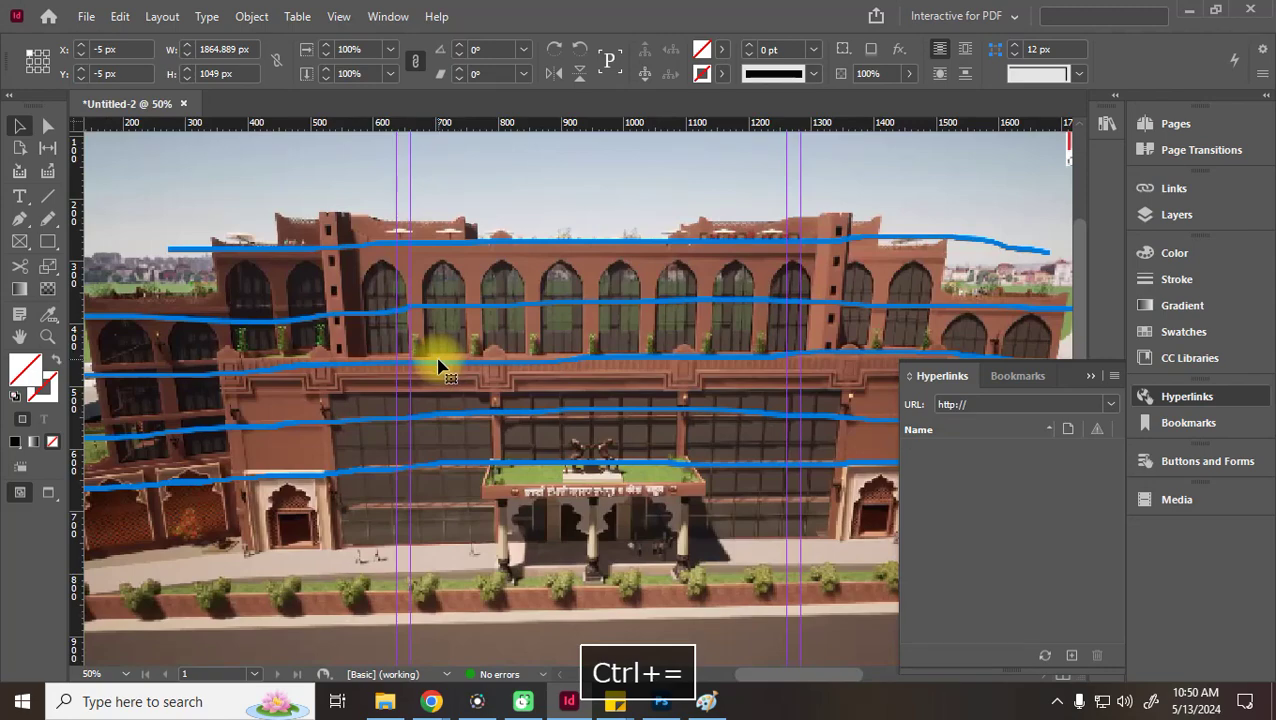
left_click_drag(262, 265, 451, 404)
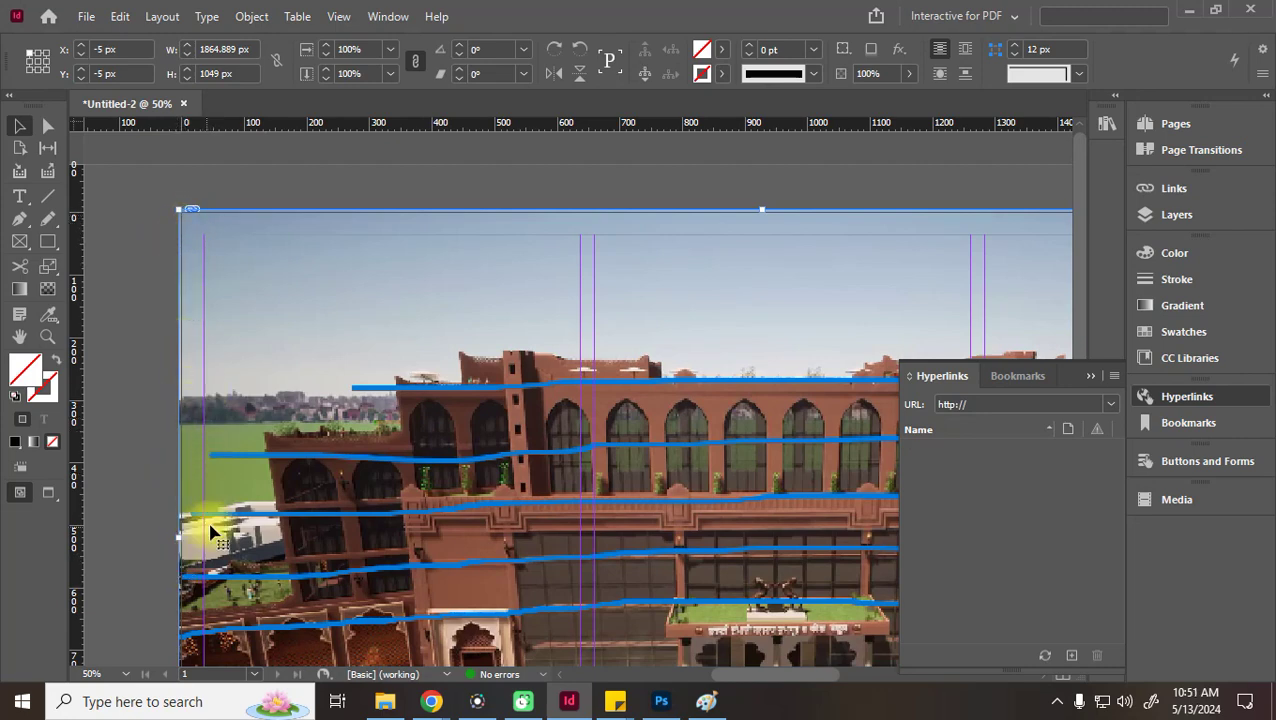
scroll(210, 527, "down", 3)
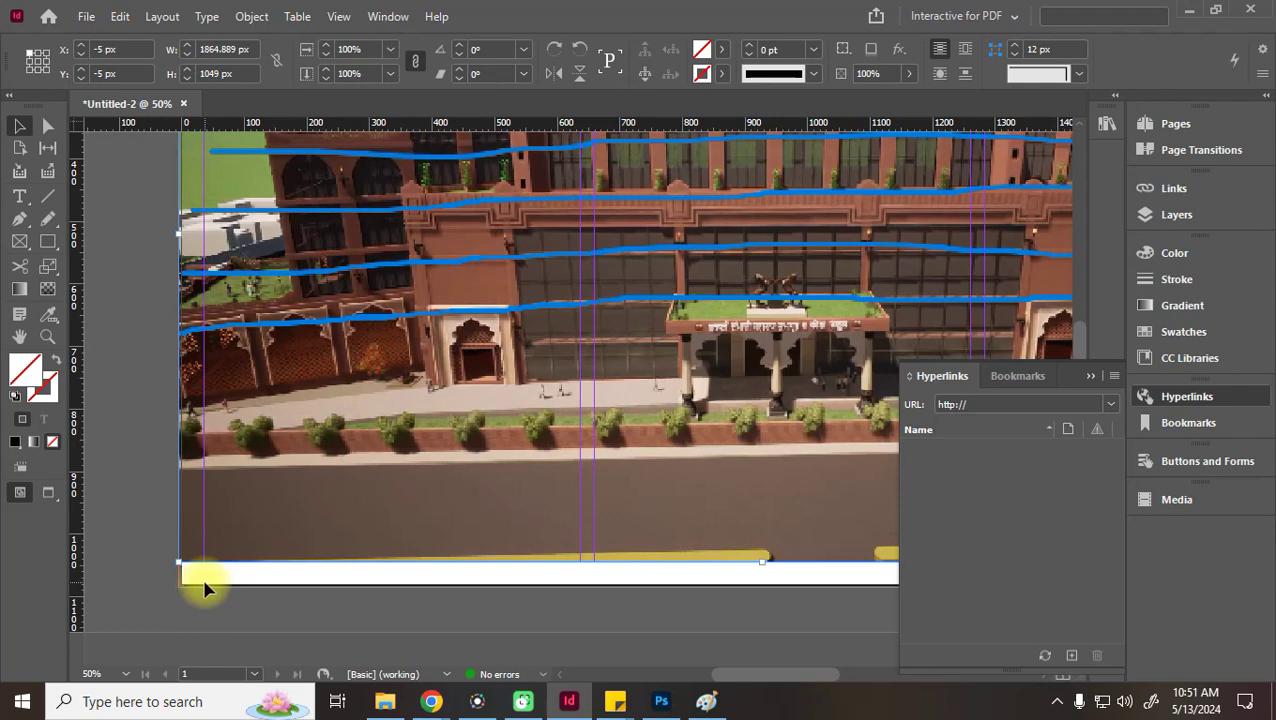
scroll(436, 515, "up", 5)
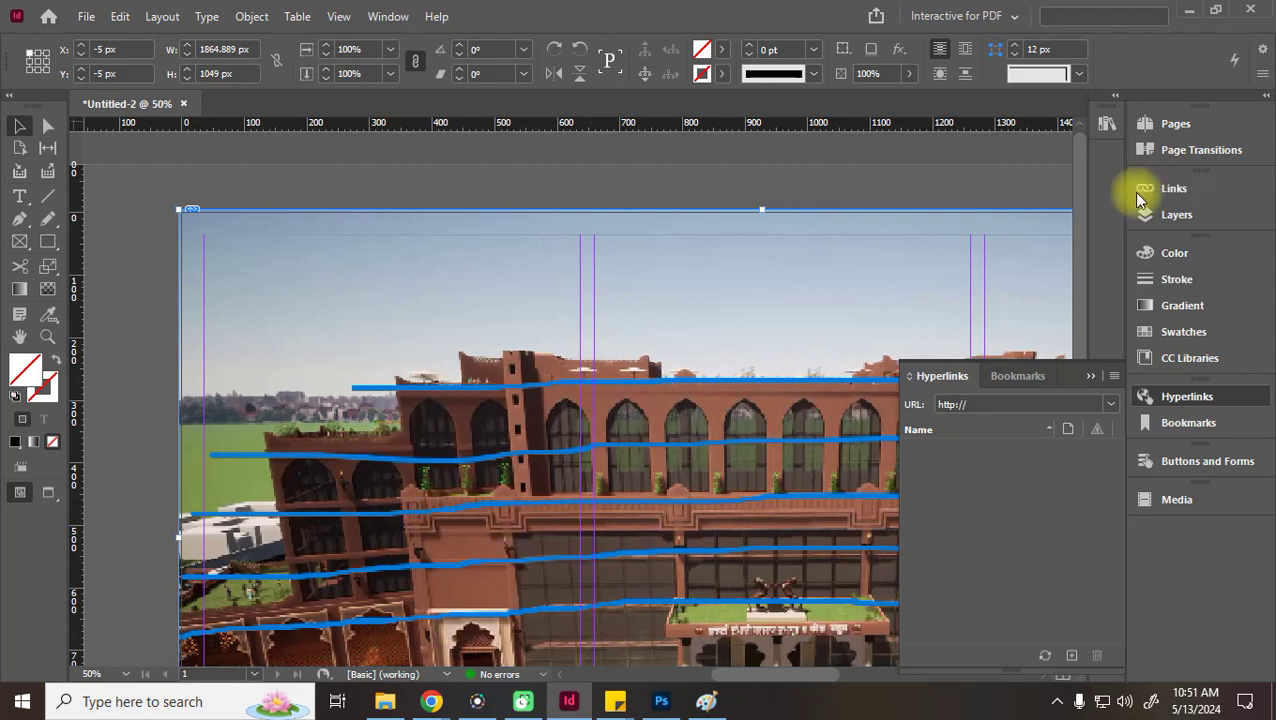
Set the document's bleed to 25 px on all four sides in Document Setup, apply it, and deselect the placed image
left_click(126, 18)
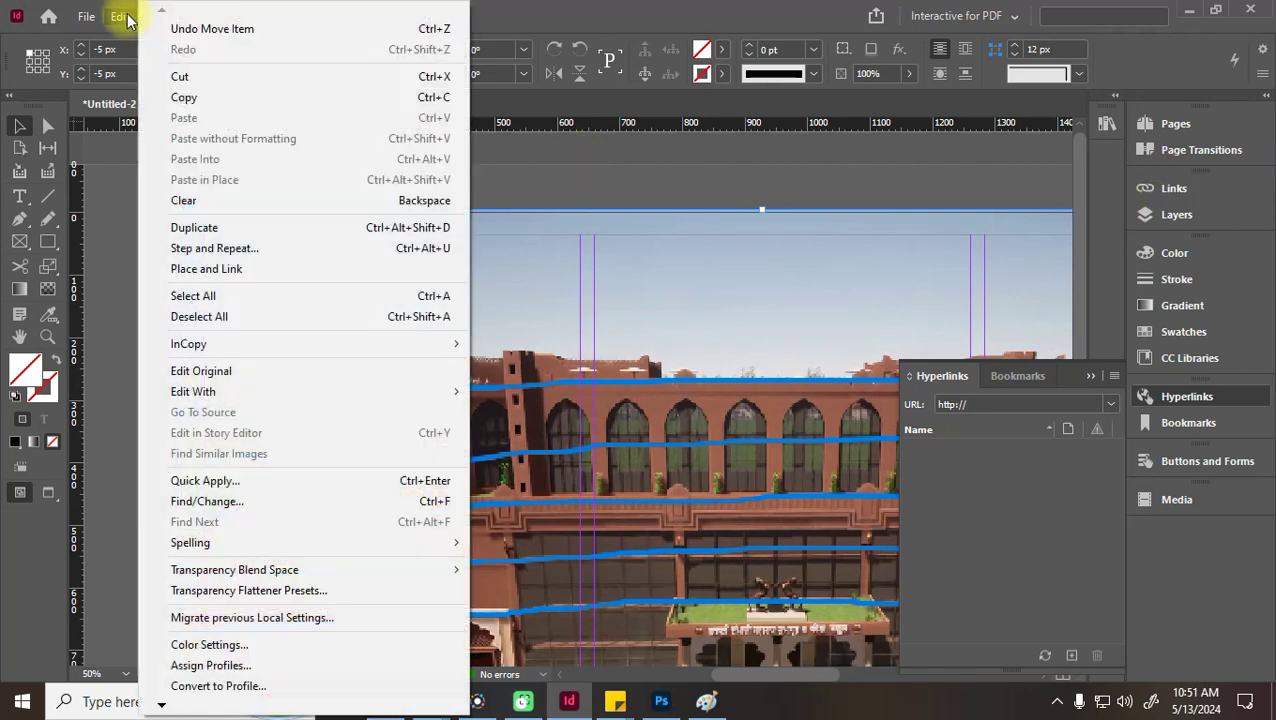
left_click(858, 5)
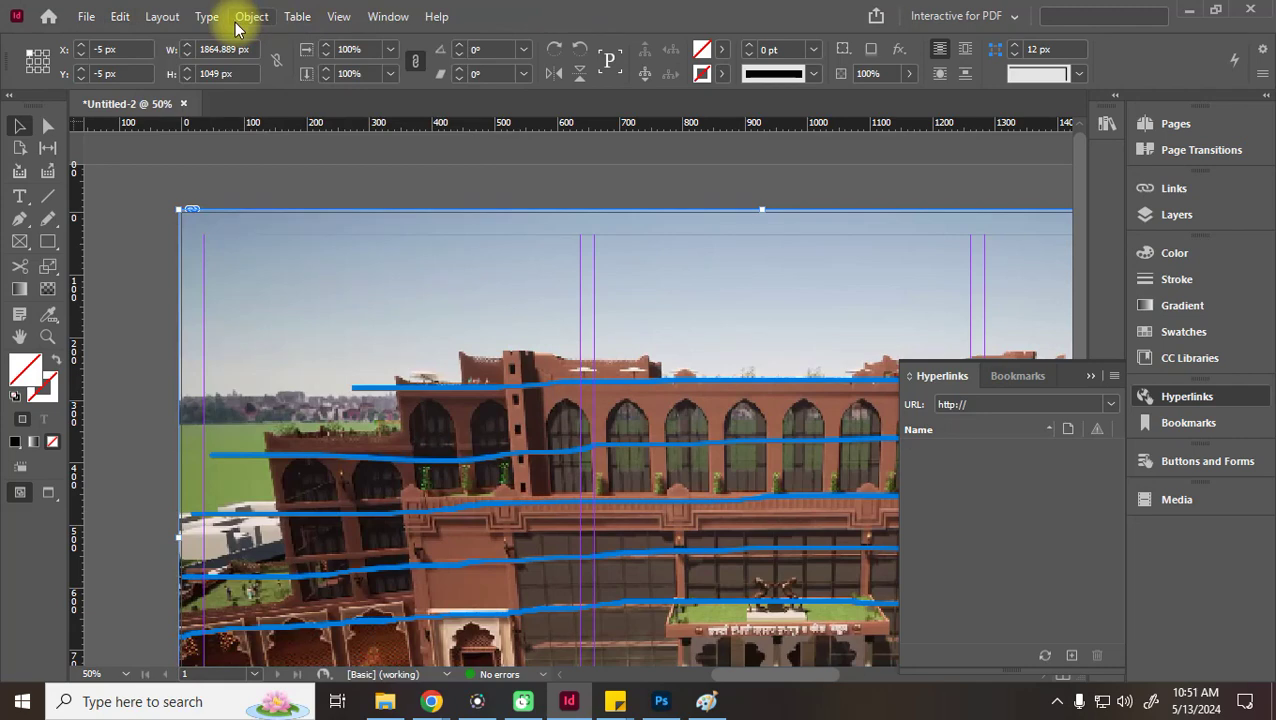
left_click(87, 16)
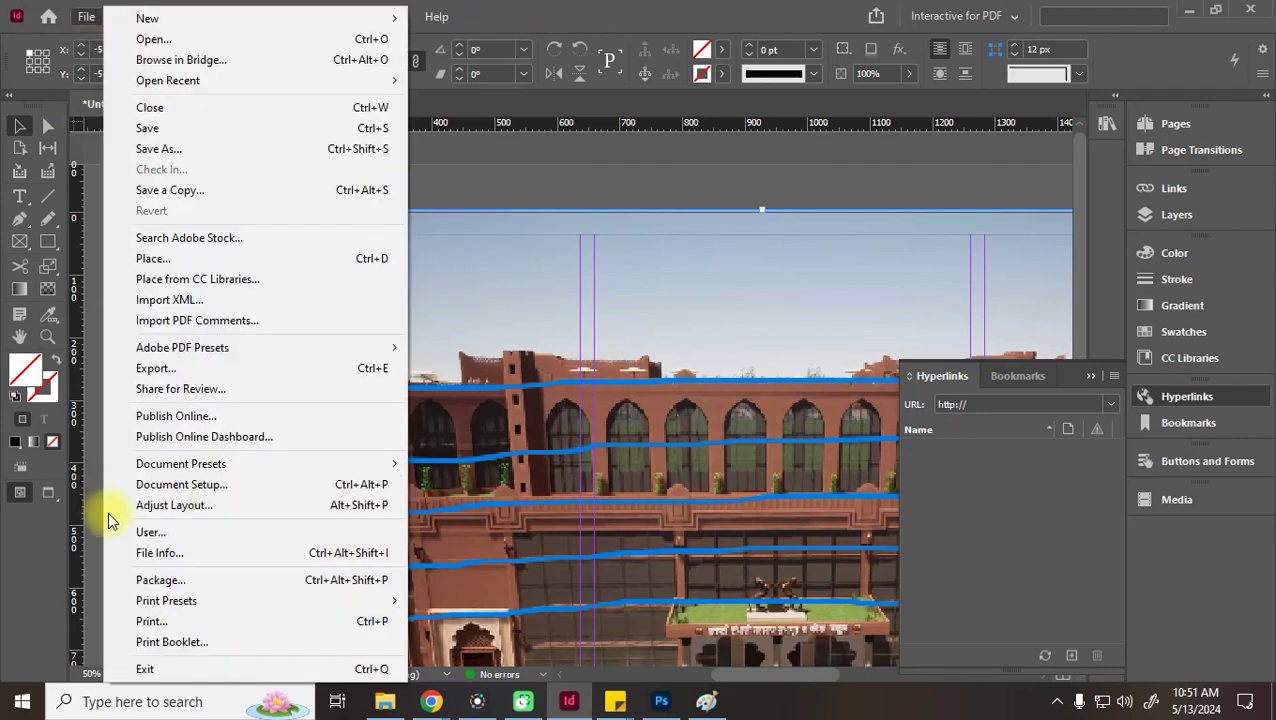
left_click(212, 484)
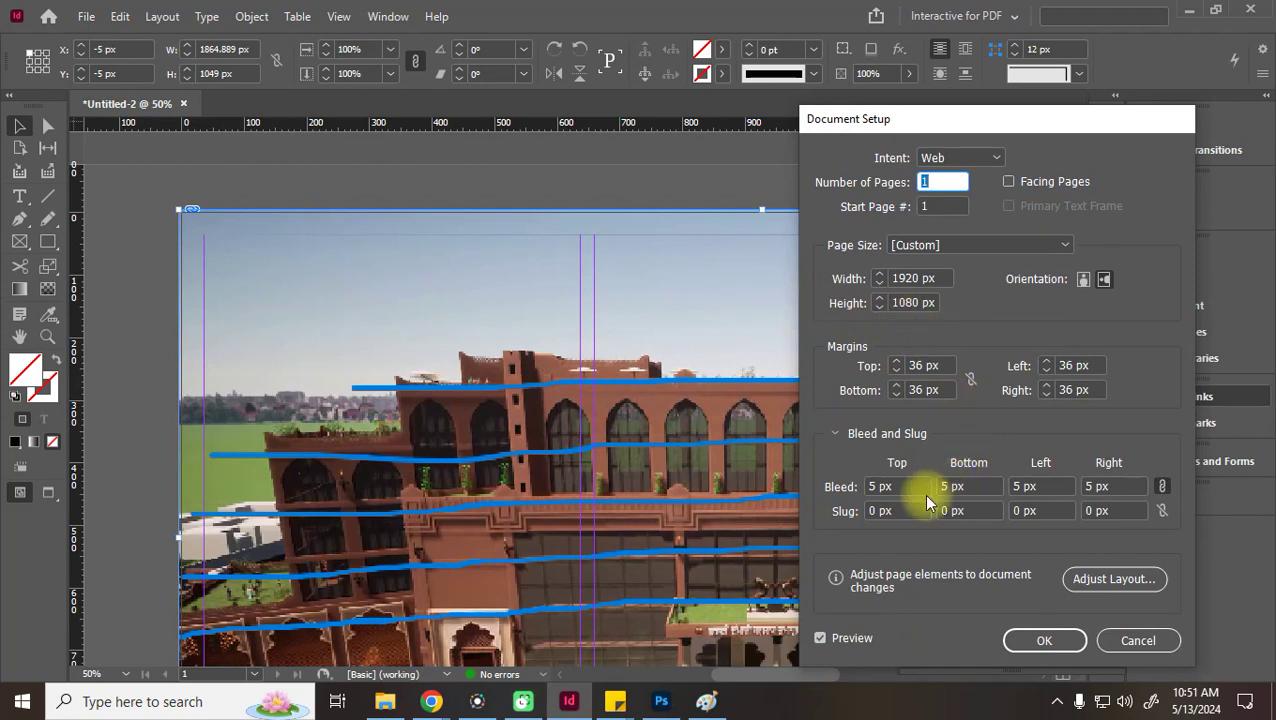
left_click(912, 486)
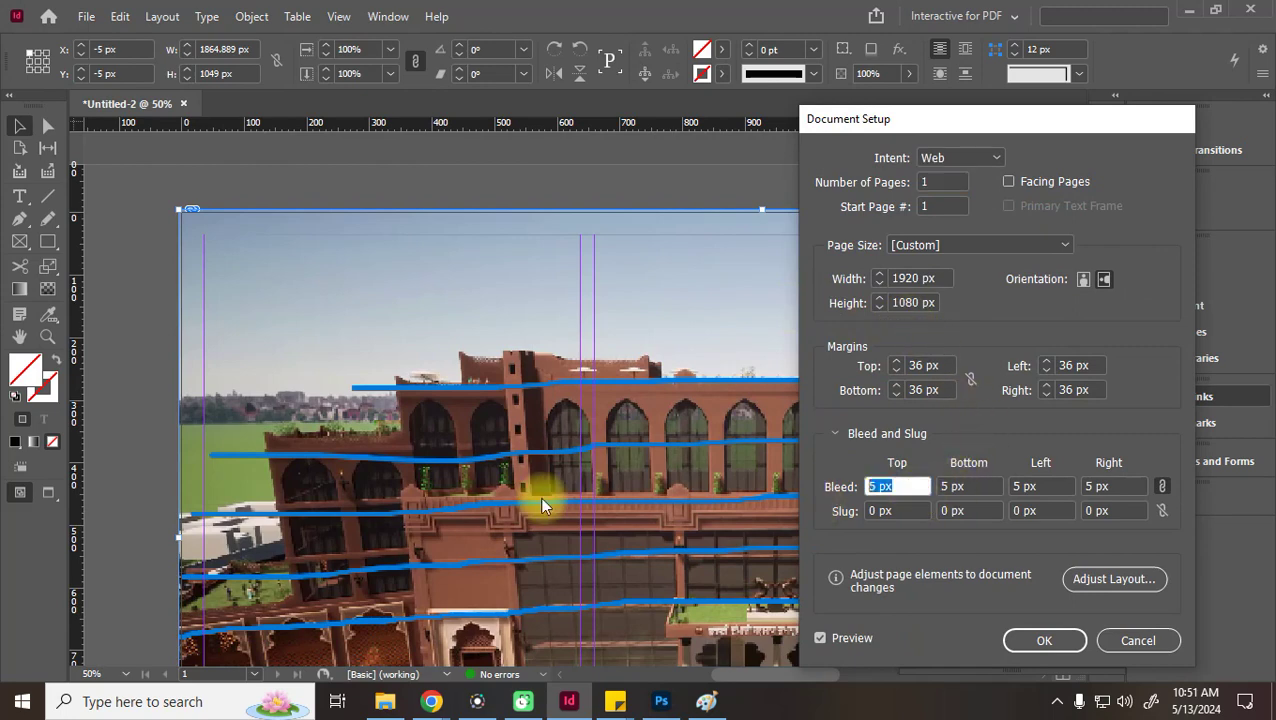
type("252")
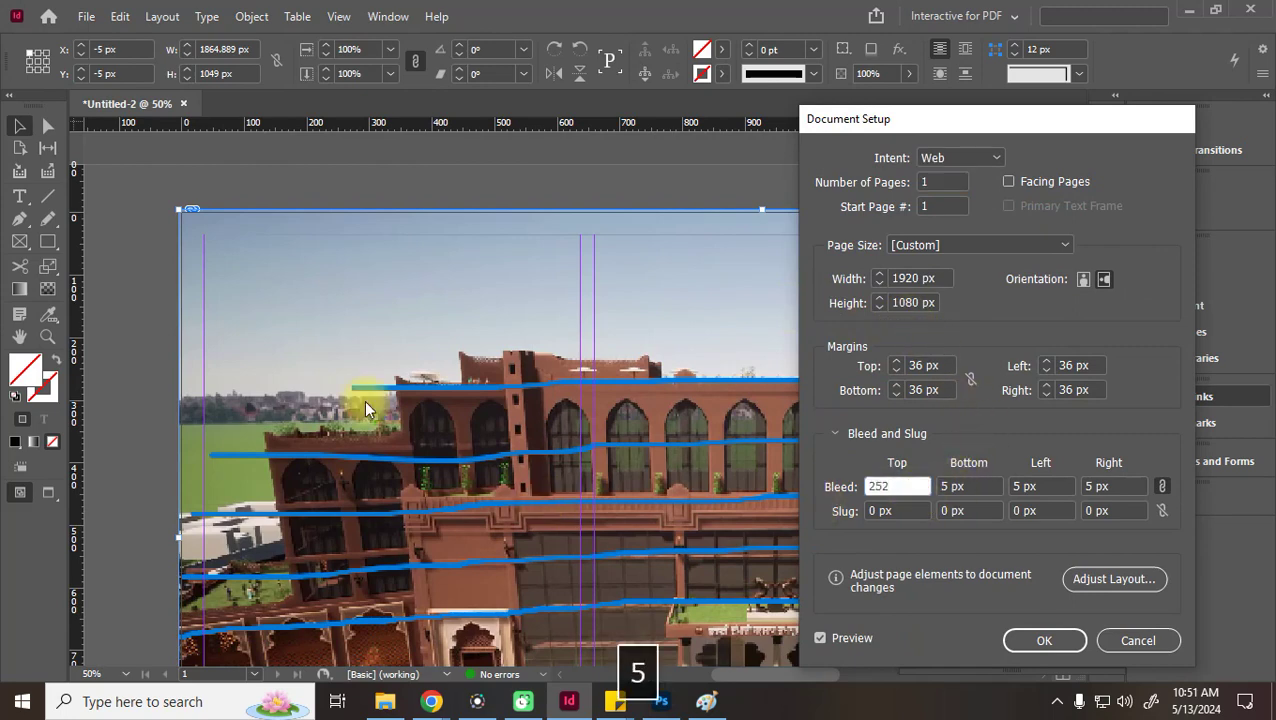
key("BackSpace")
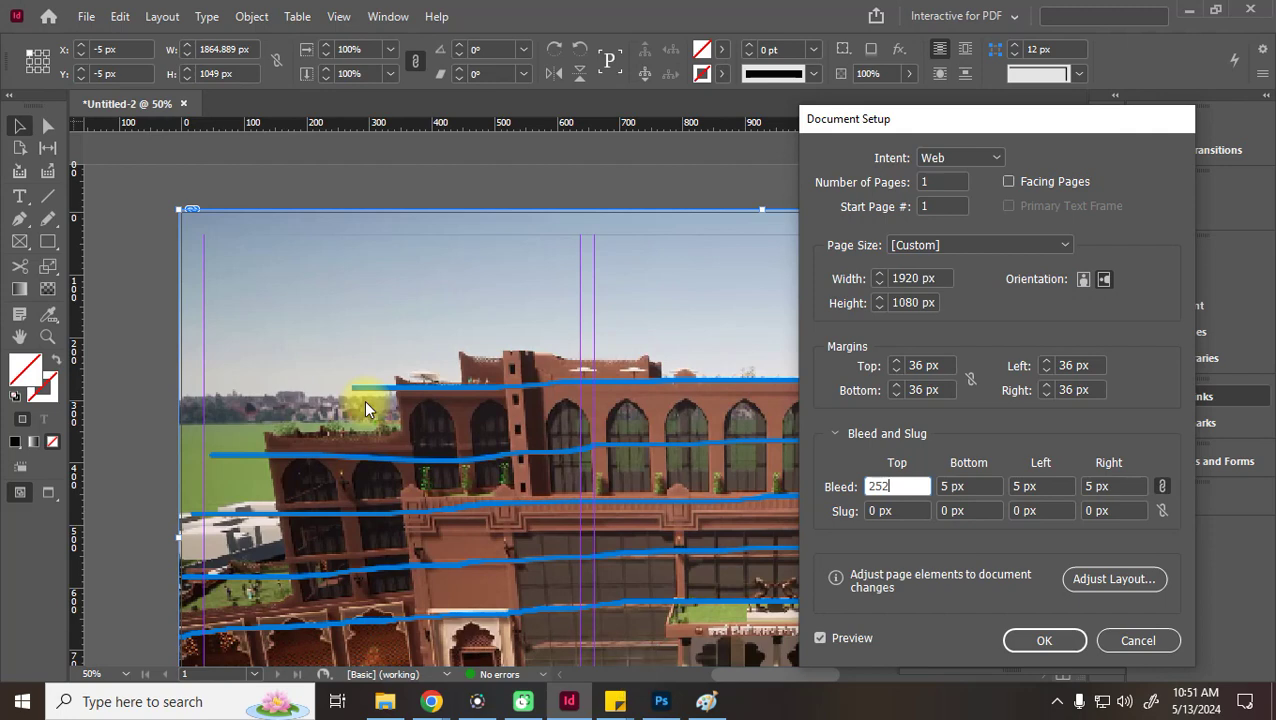
key("Tab")
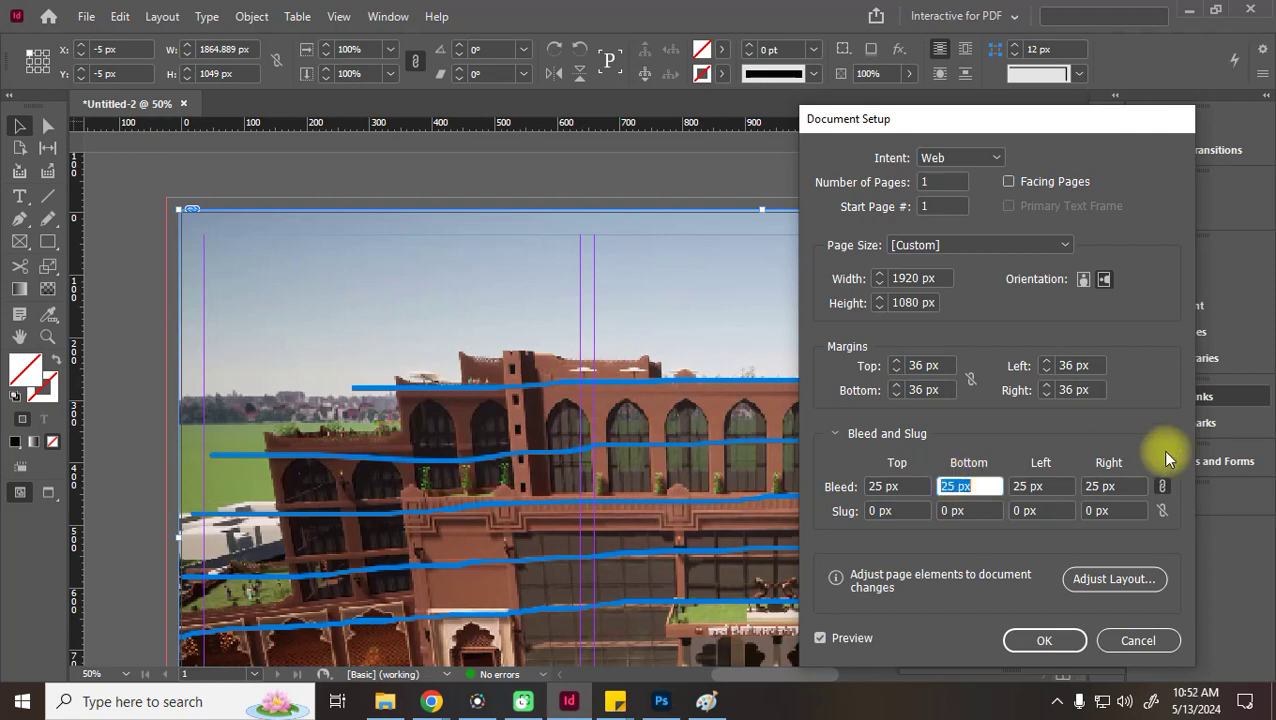
left_click(1047, 642)
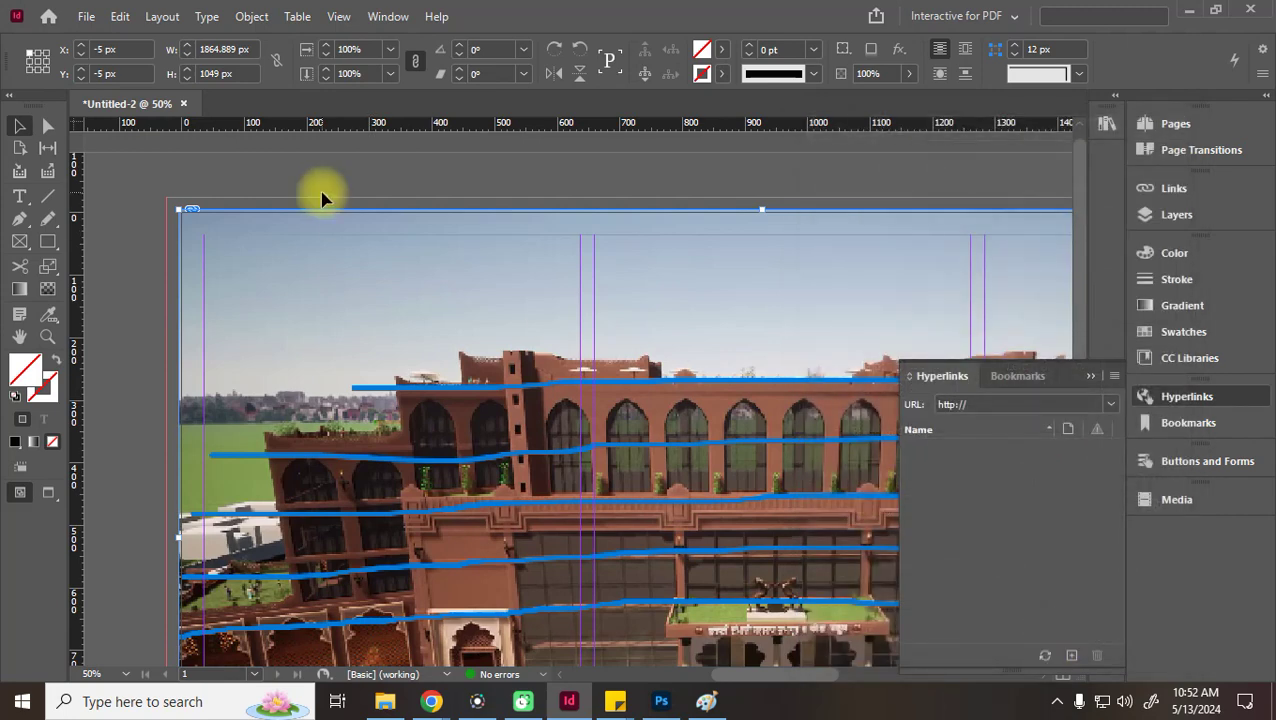
left_click(270, 160)
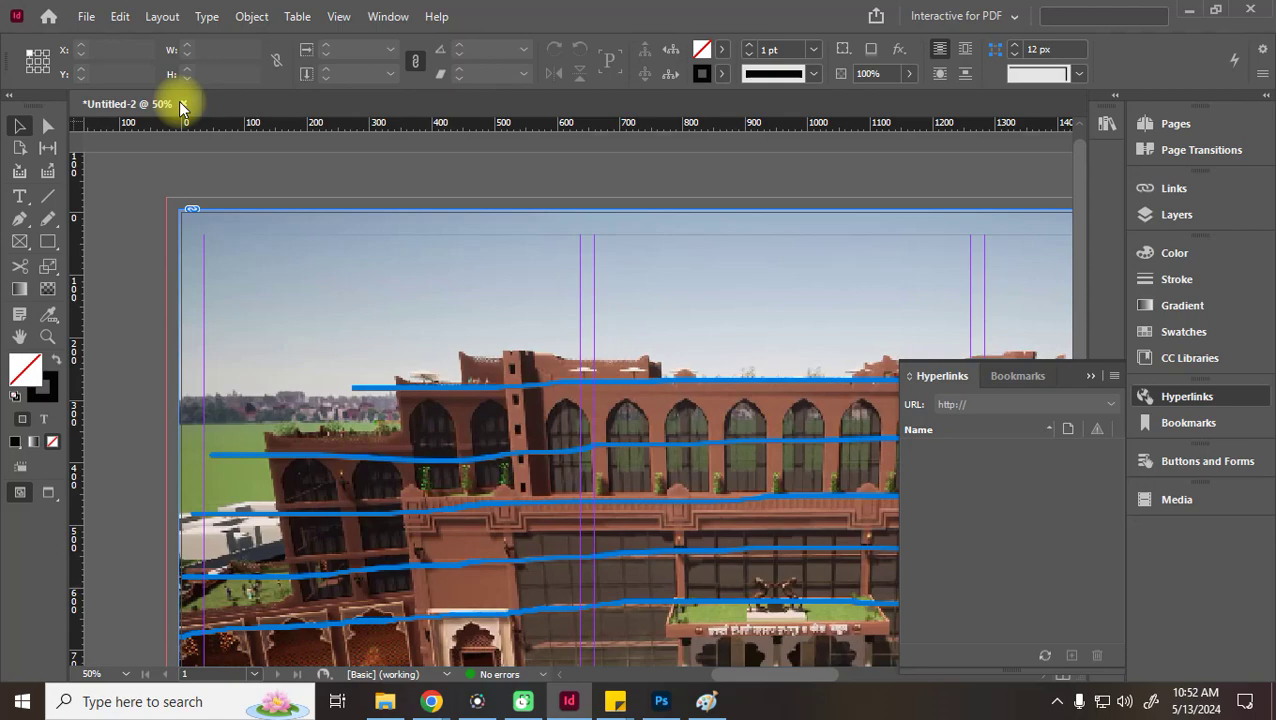
Start a new document and move the New Document dialog so that all its settings are in view
left_click(86, 16)
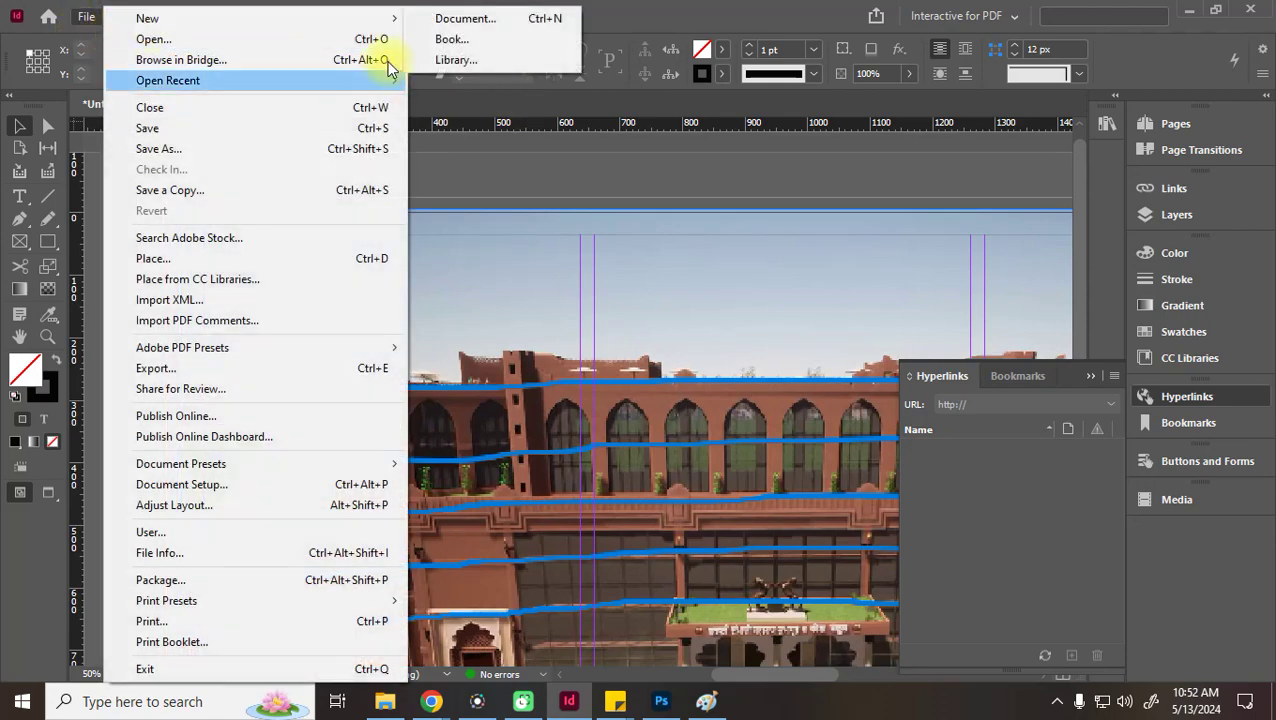
left_click(436, 19)
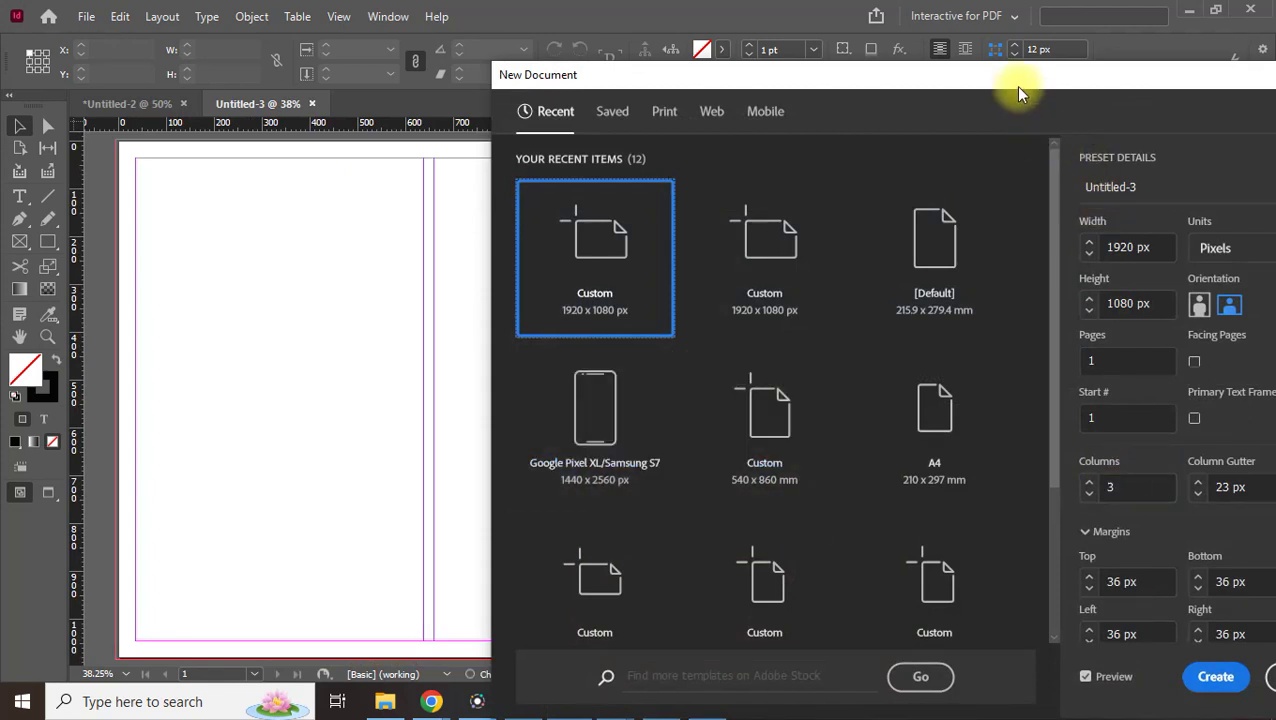
left_click_drag(1014, 71, 771, 27)
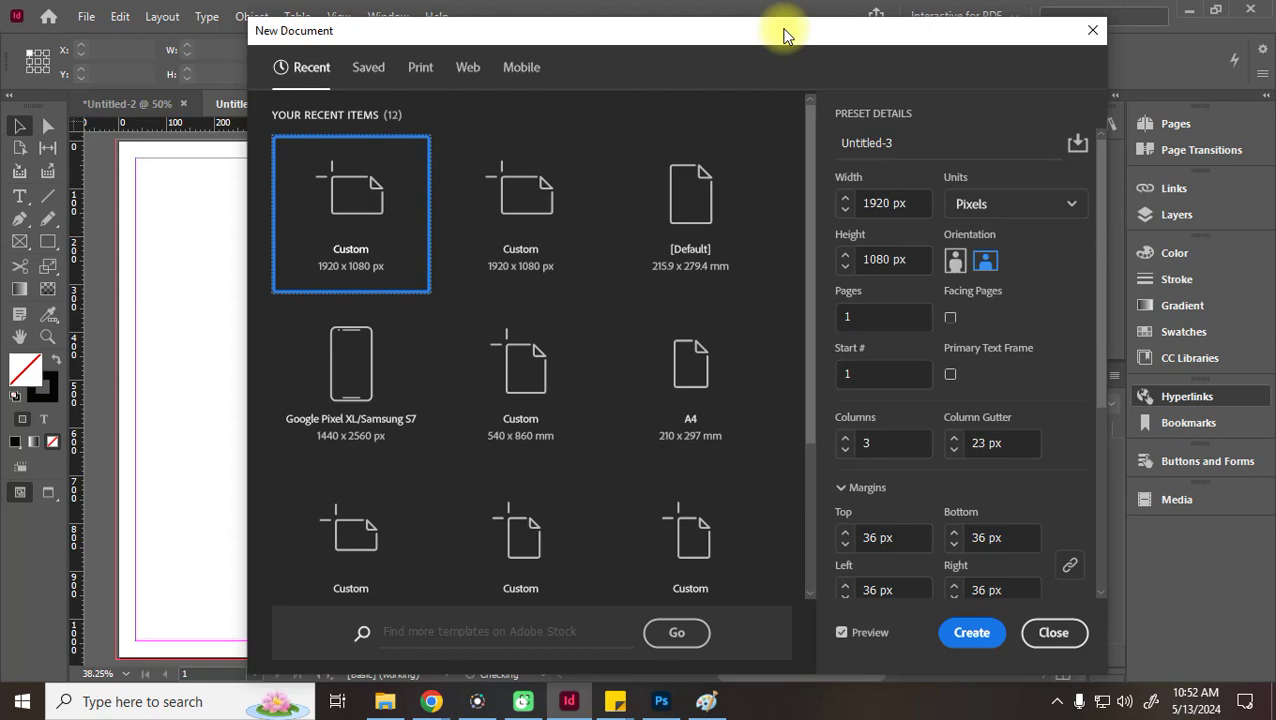
Switch to WhatsApp Web in Chrome and look through the chat list for the conversation containing a poster design
mouse_move(431, 701)
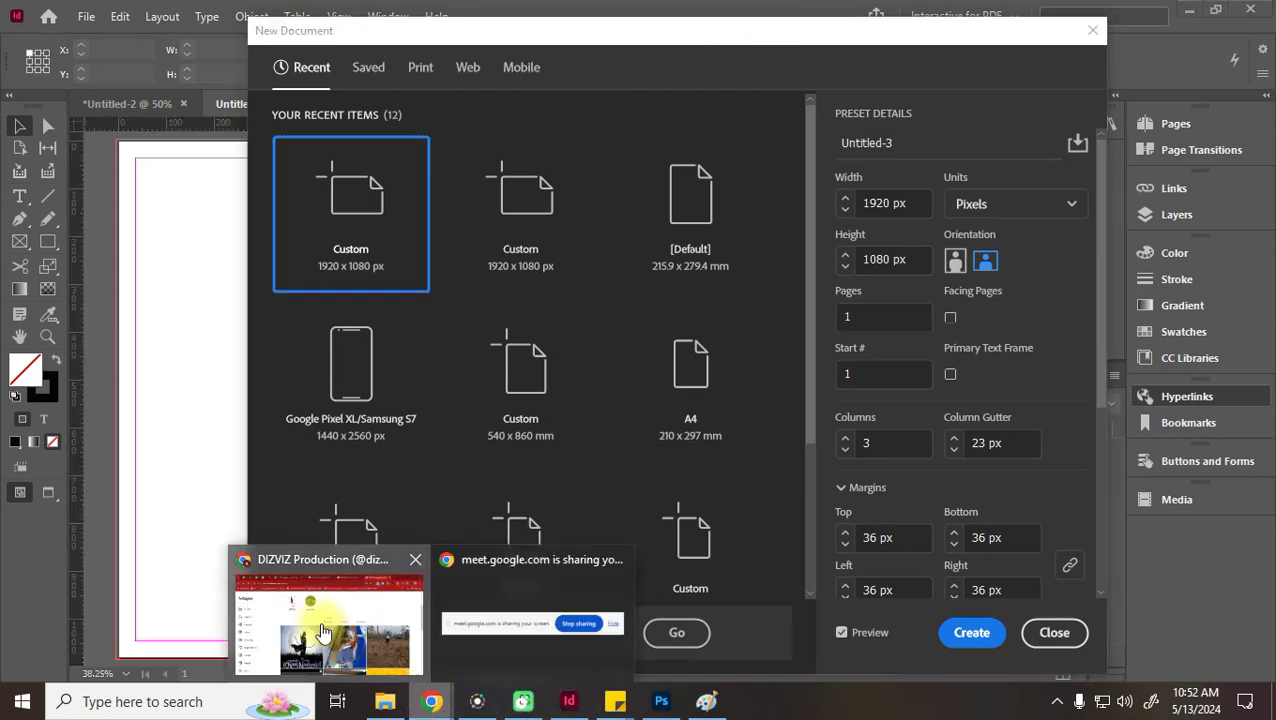
left_click(320, 621)
left_click(54, 19)
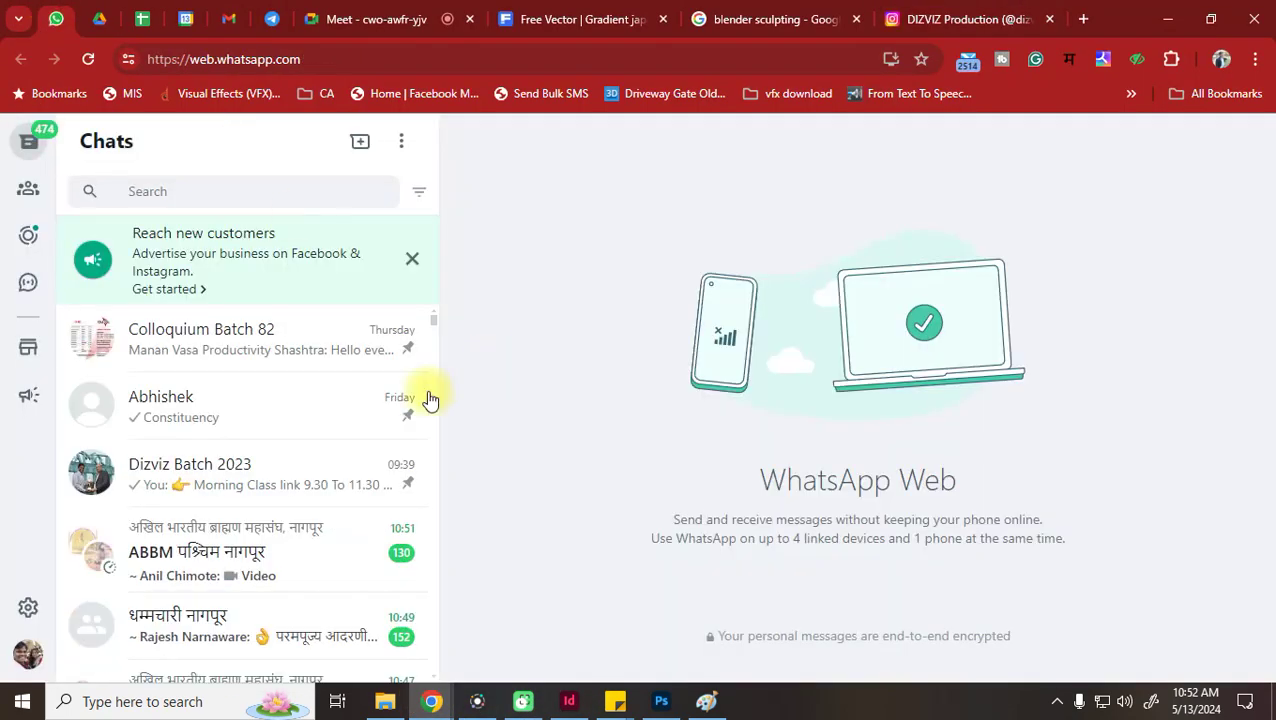
scroll(293, 385, "down", 2)
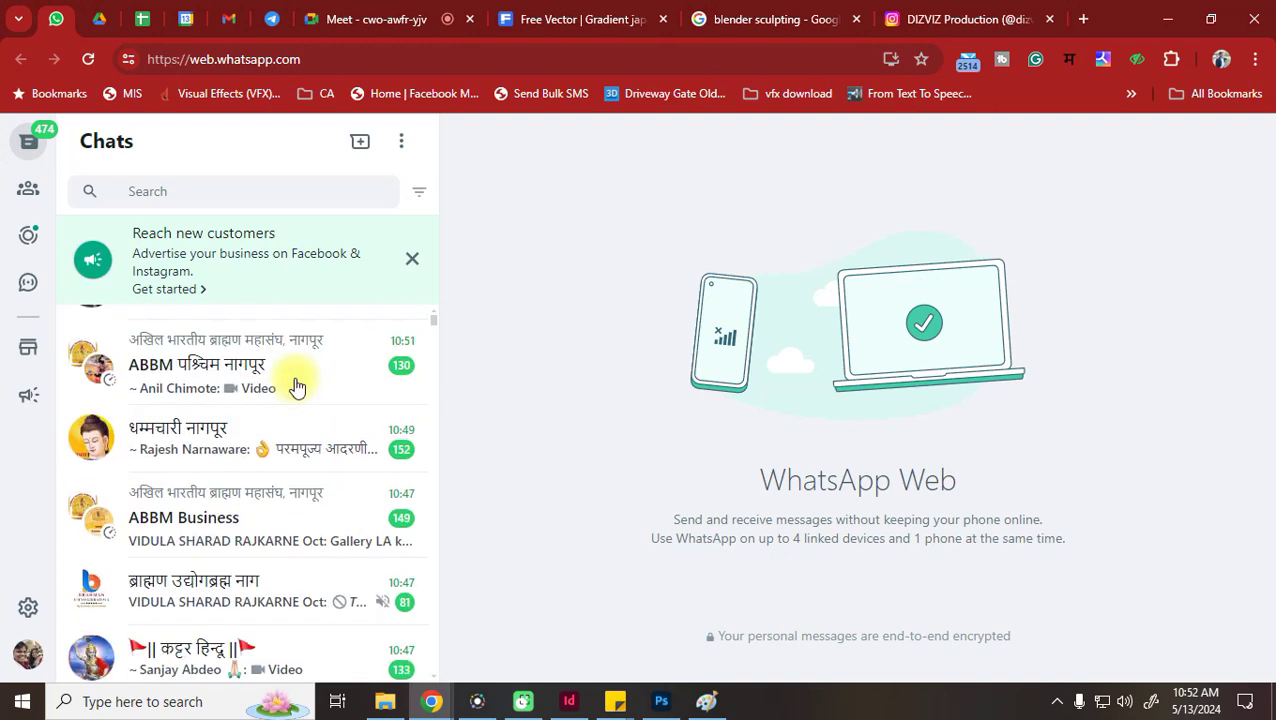
scroll(297, 386, "down", 3)
scroll(297, 386, "down", 10)
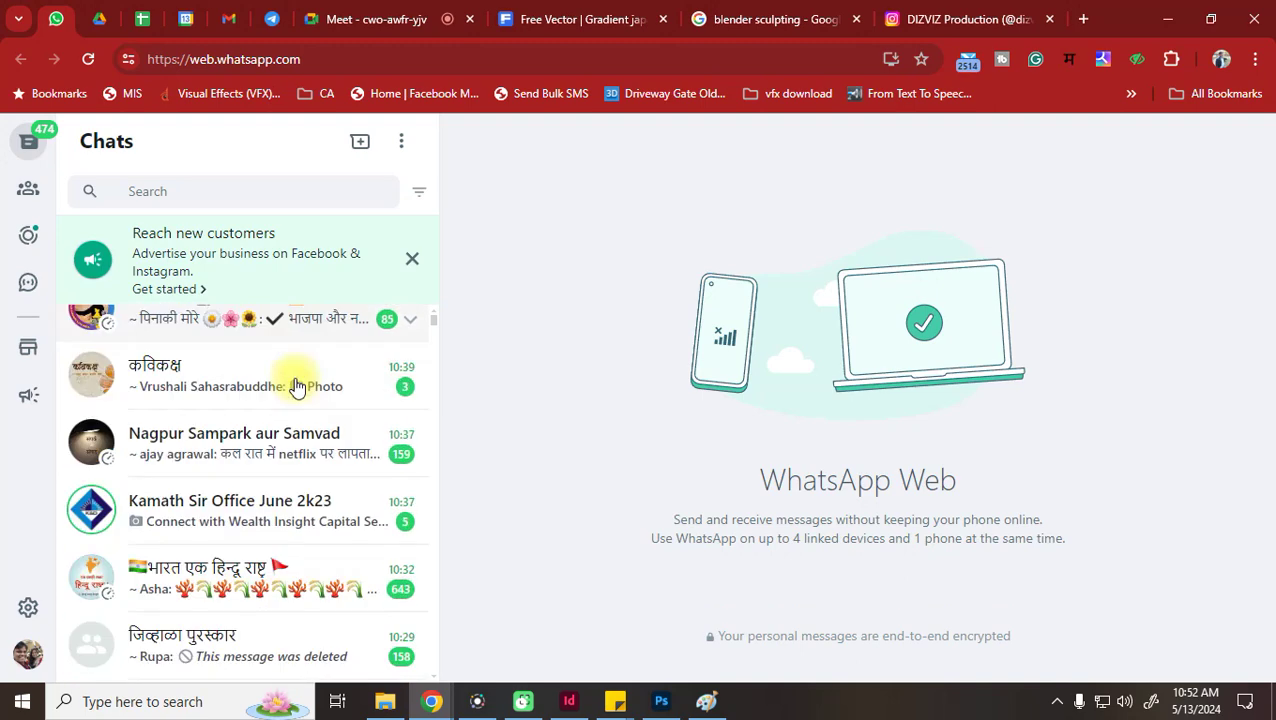
scroll(297, 386, "down", 5)
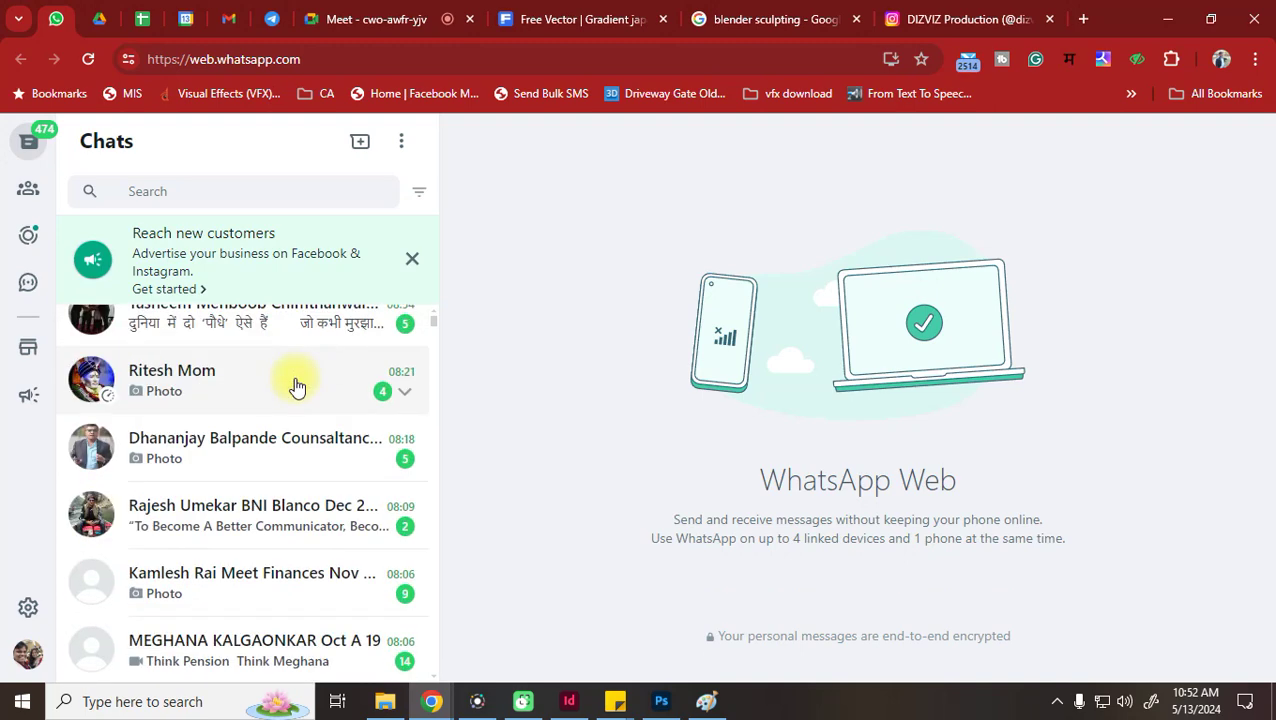
scroll(297, 386, "down", 5)
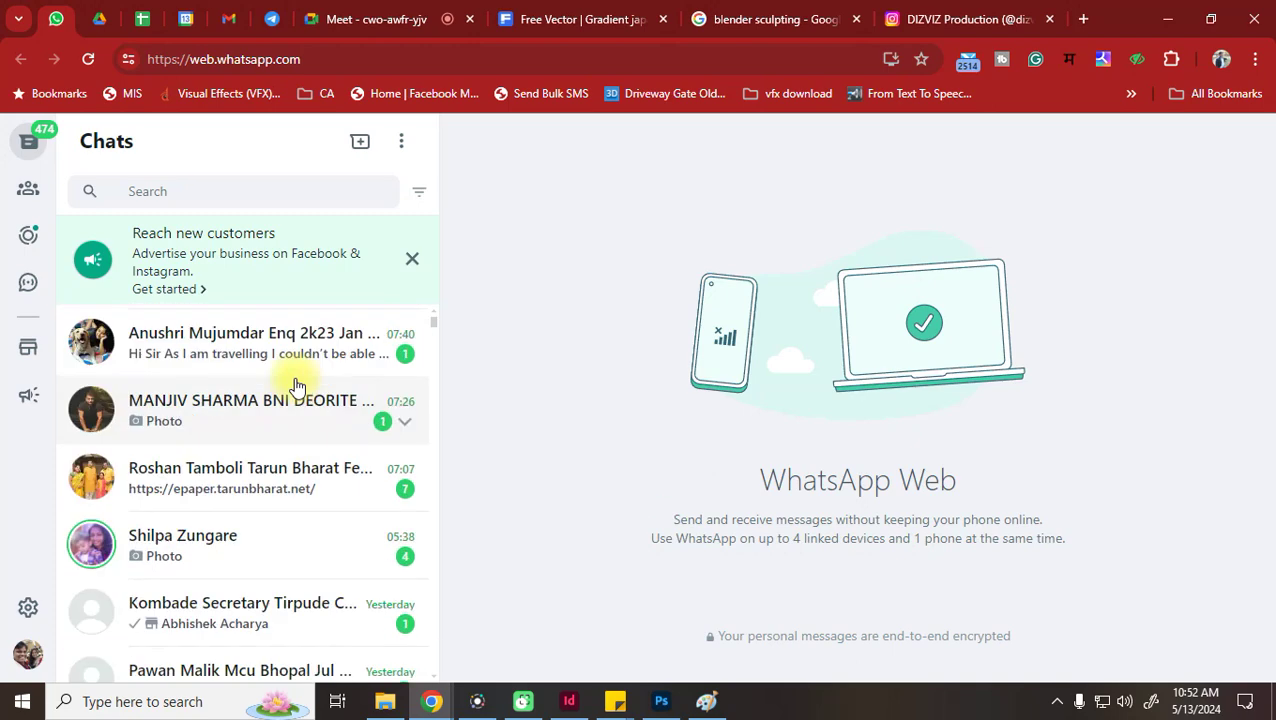
scroll(297, 386, "down", 4)
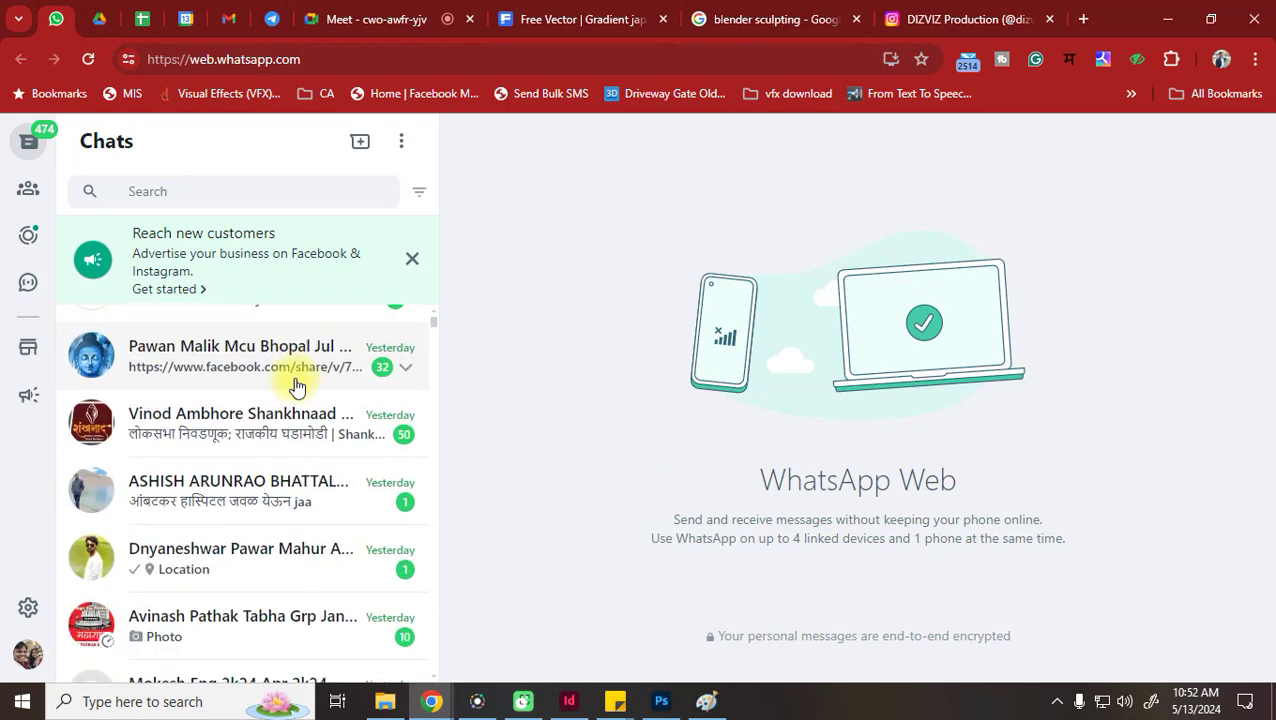
scroll(287, 414, "down", 3)
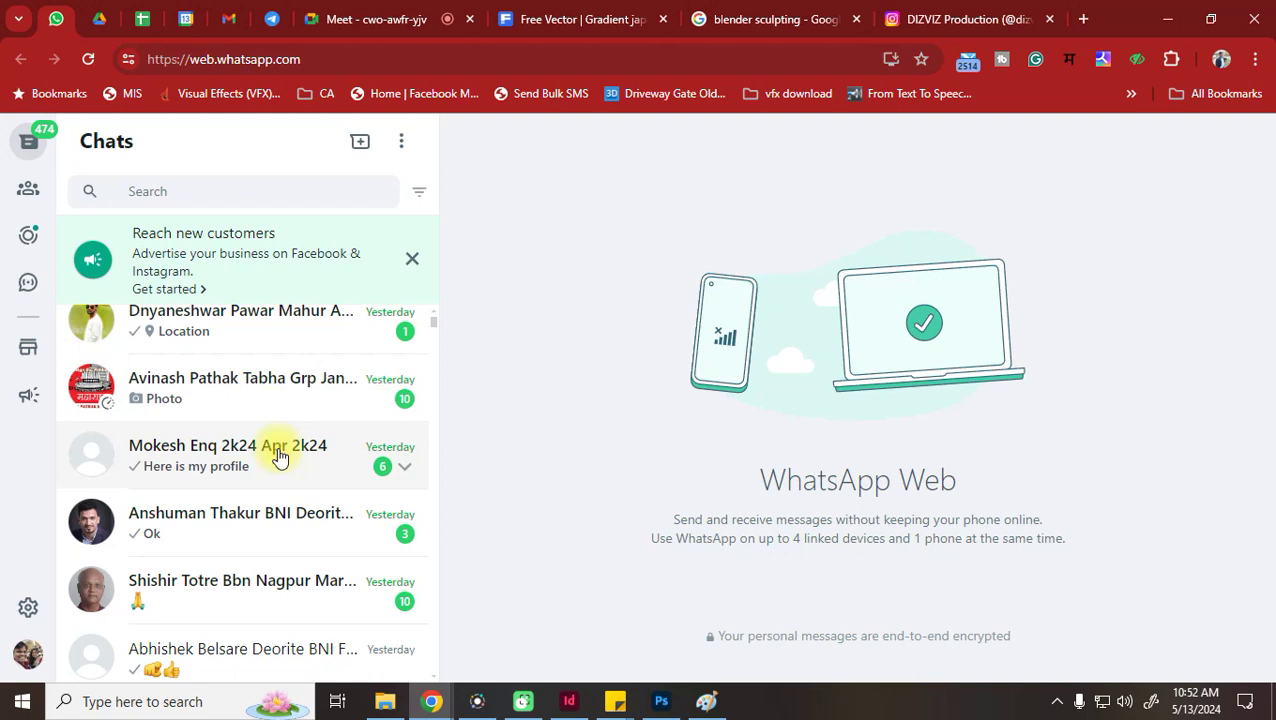
scroll(272, 499, "down", 1)
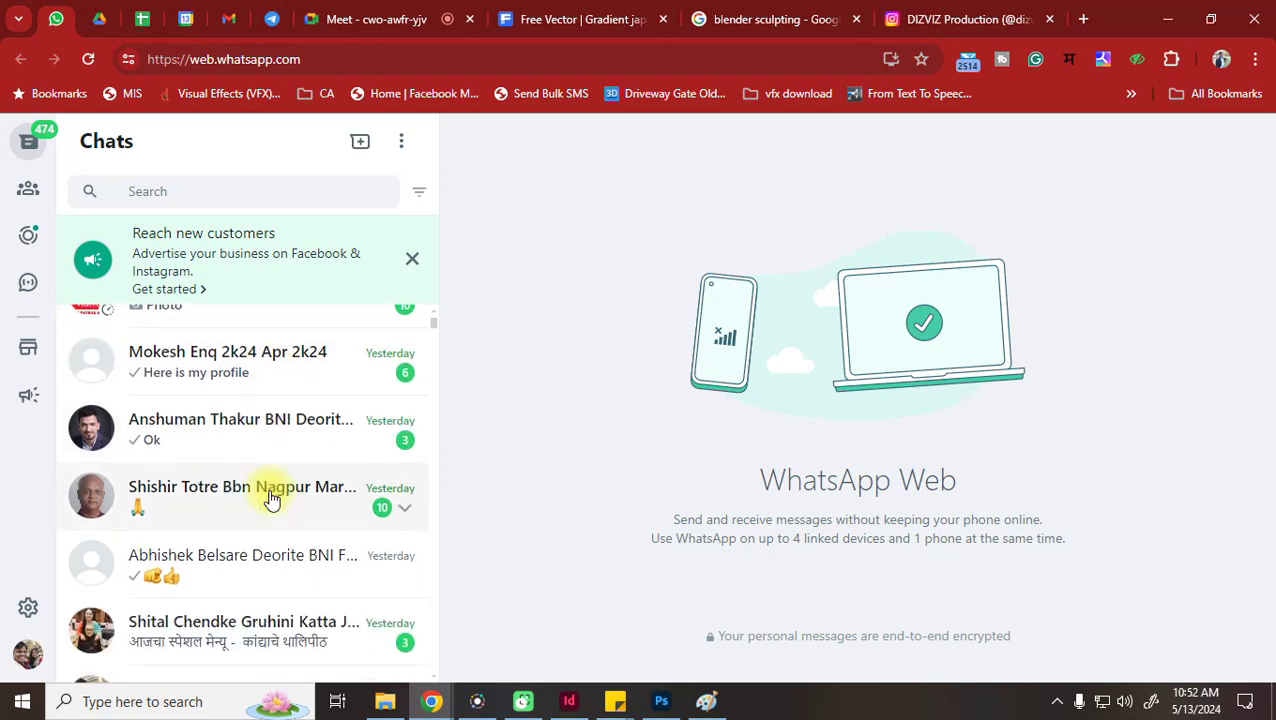
scroll(272, 499, "down", 1)
scroll(272, 499, "down", 1)
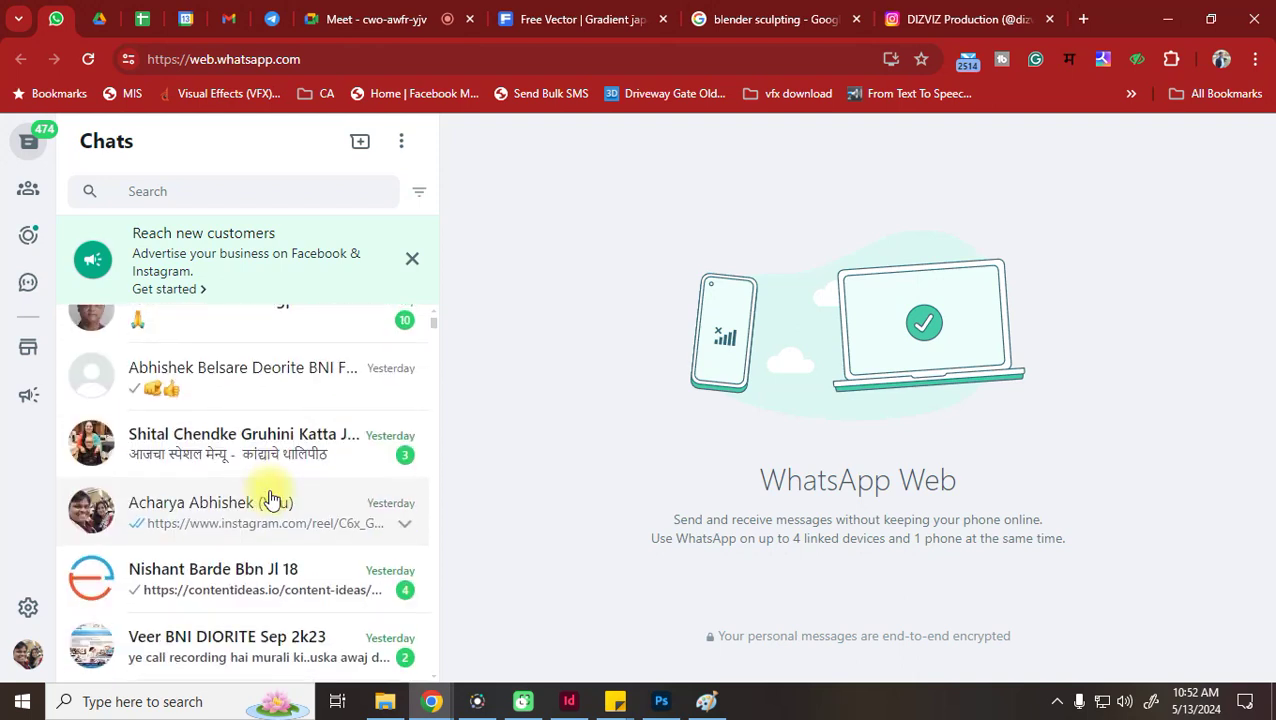
scroll(272, 499, "down", 2)
scroll(272, 499, "down", 3)
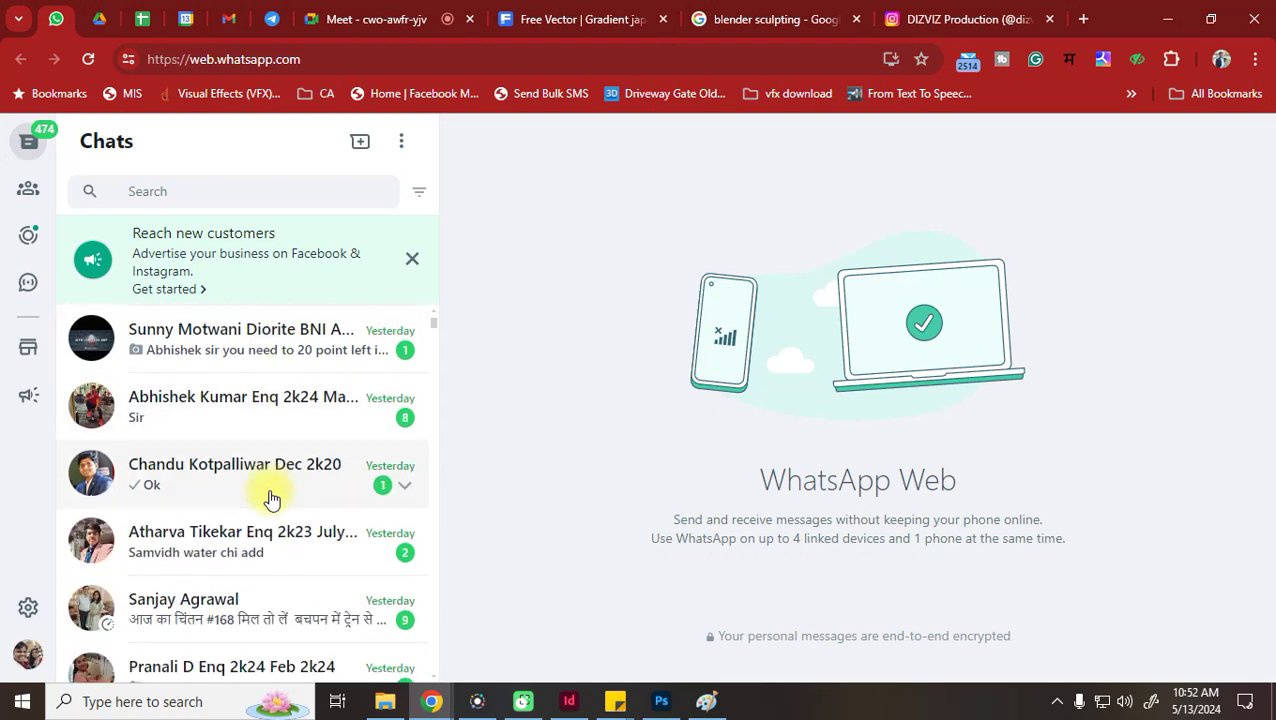
scroll(272, 499, "up", 1)
scroll(272, 499, "down", 1)
left_click(207, 322)
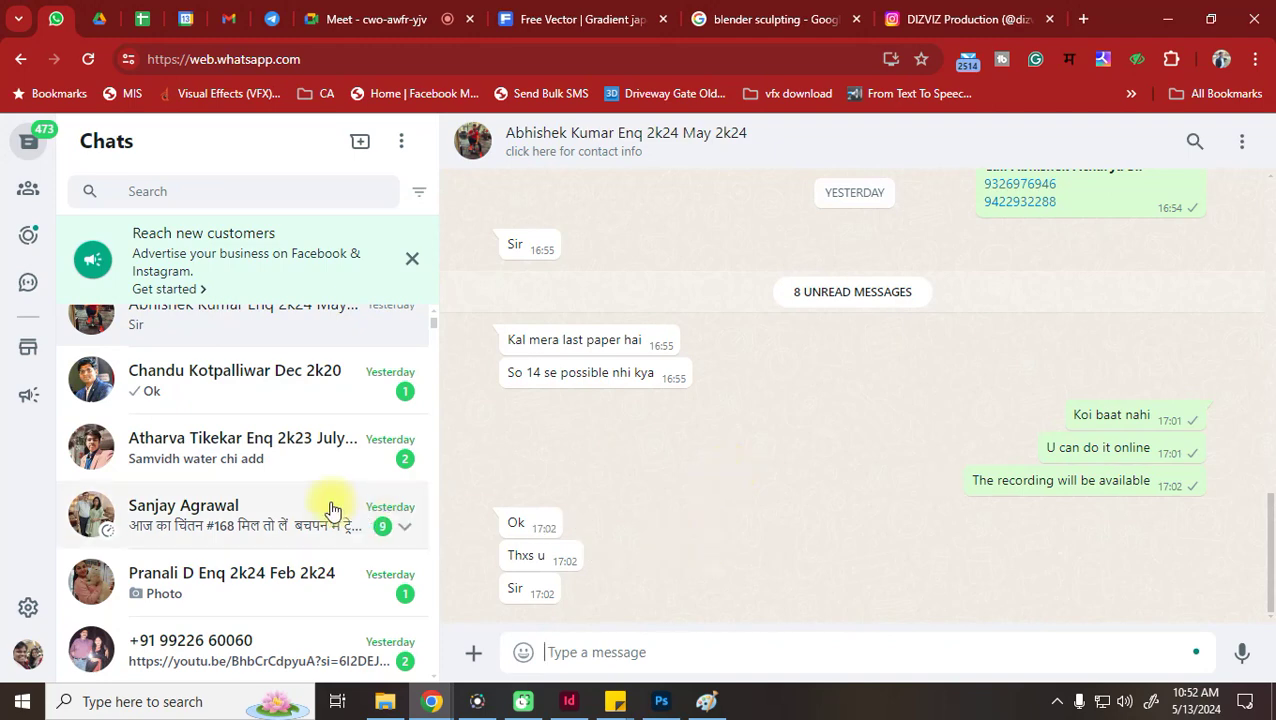
scroll(331, 511, "down", 2)
scroll(300, 460, "down", 1)
scroll(230, 400, "up", 2)
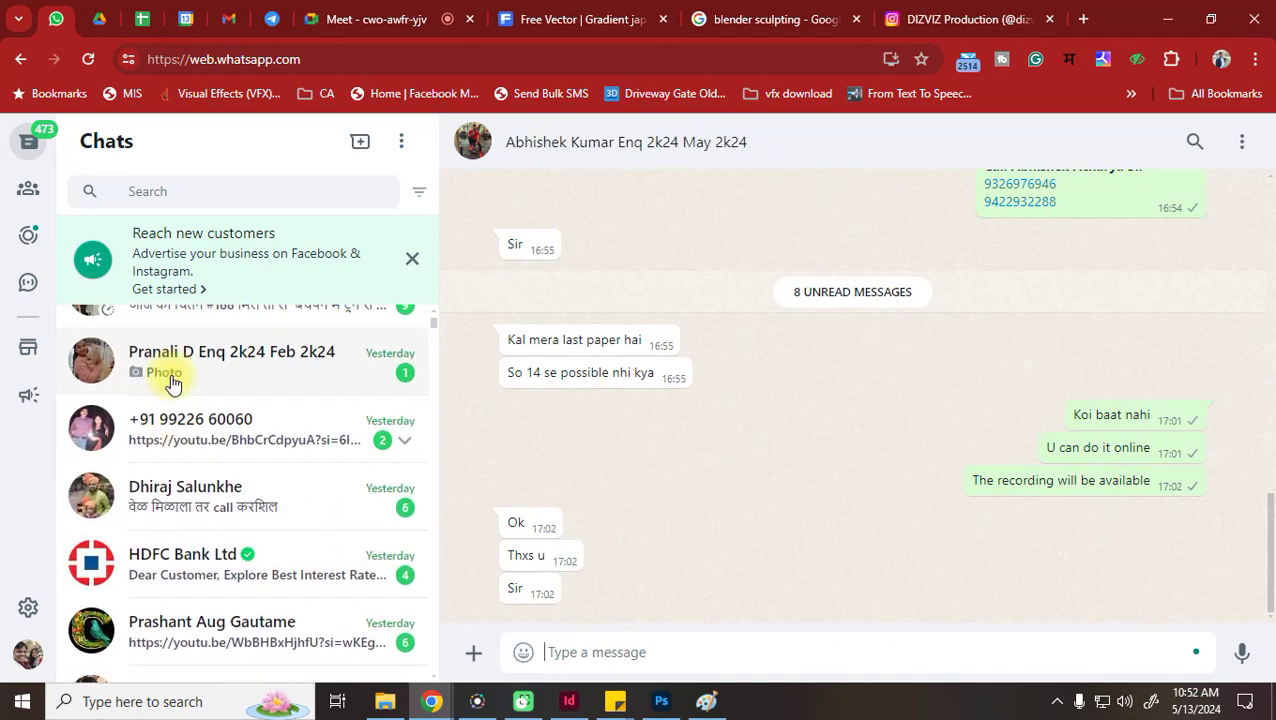
Open the contact's chat, find the "We Are Hiring!" poster, view it enlarged, and close the image
left_click(172, 398)
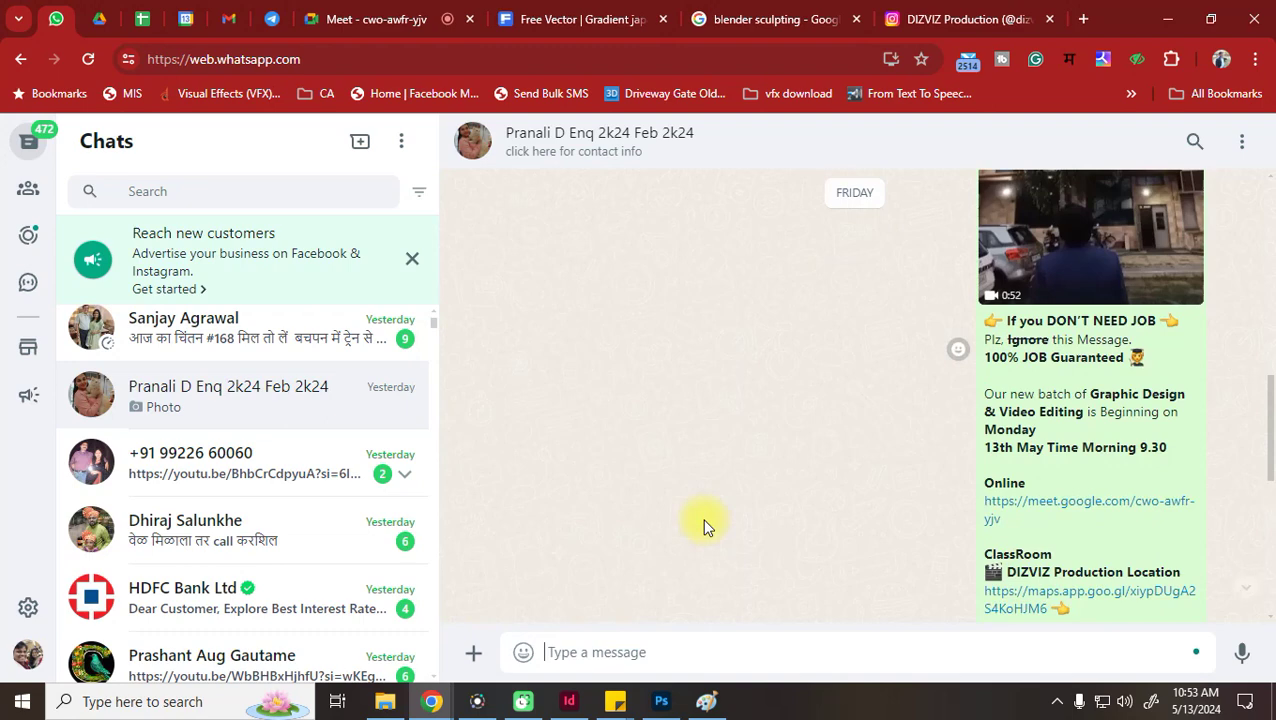
scroll(703, 527, "up", 5)
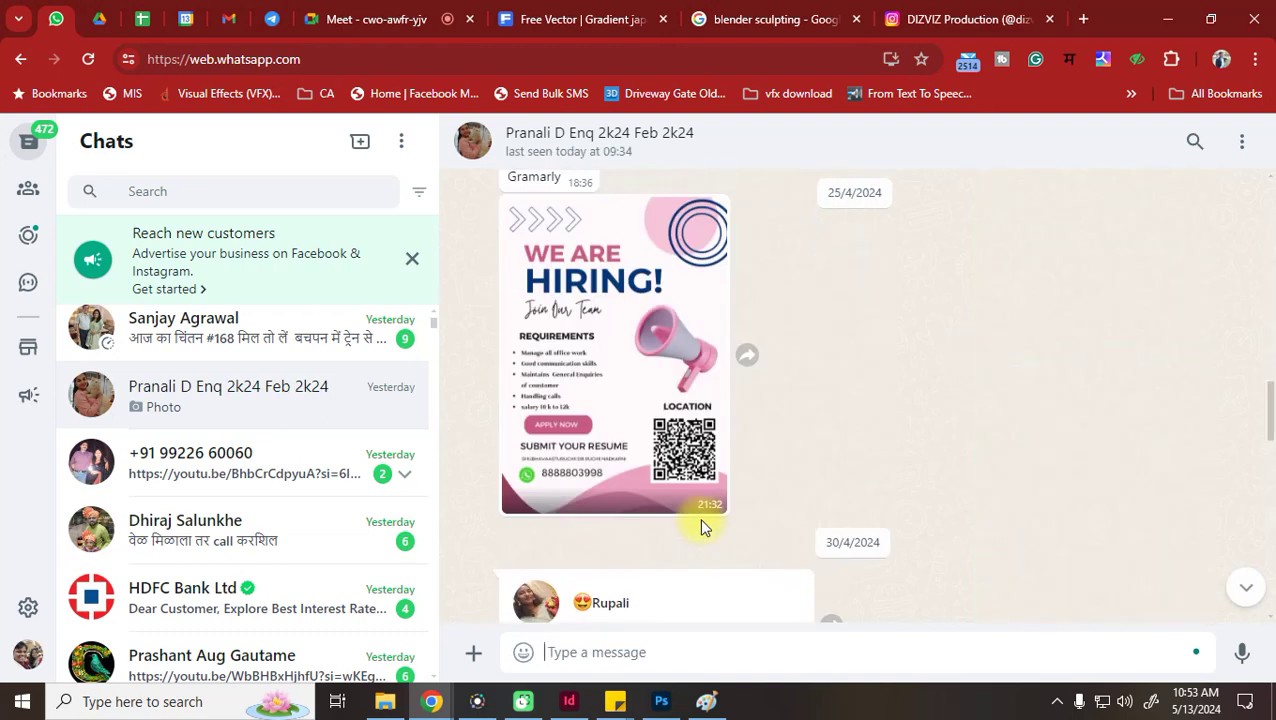
scroll(701, 527, "up", 1)
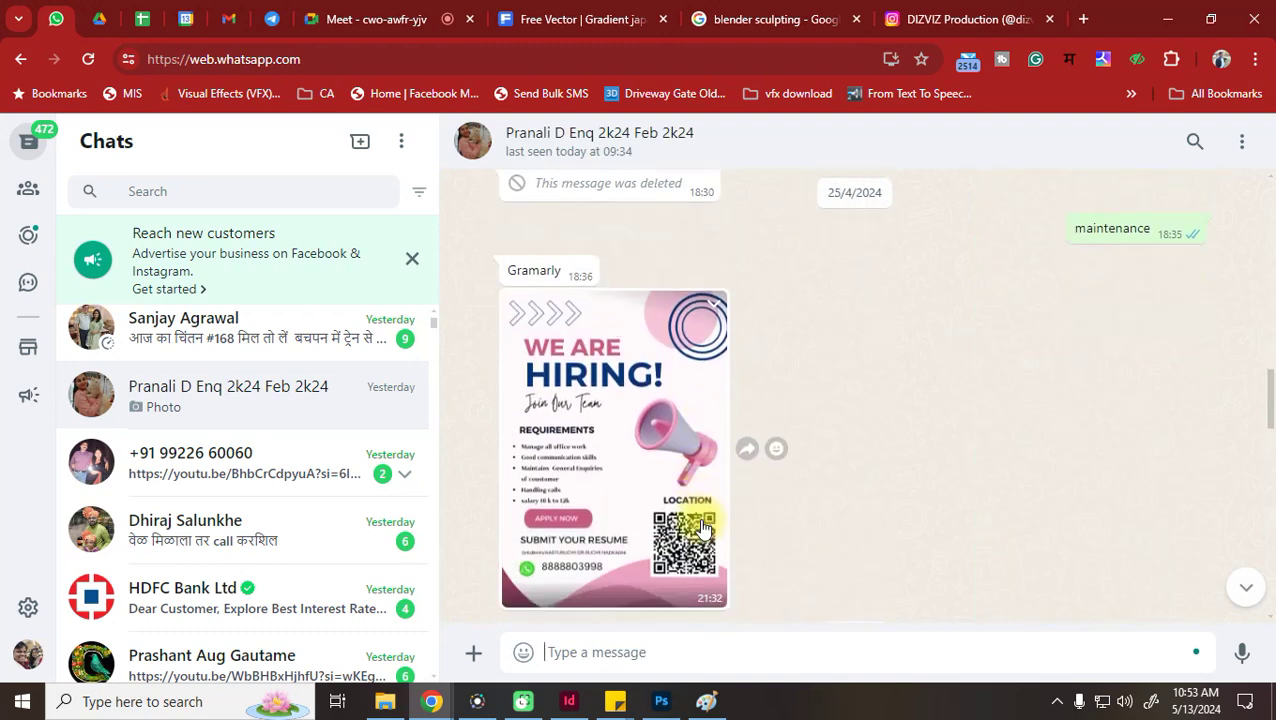
left_click(637, 445)
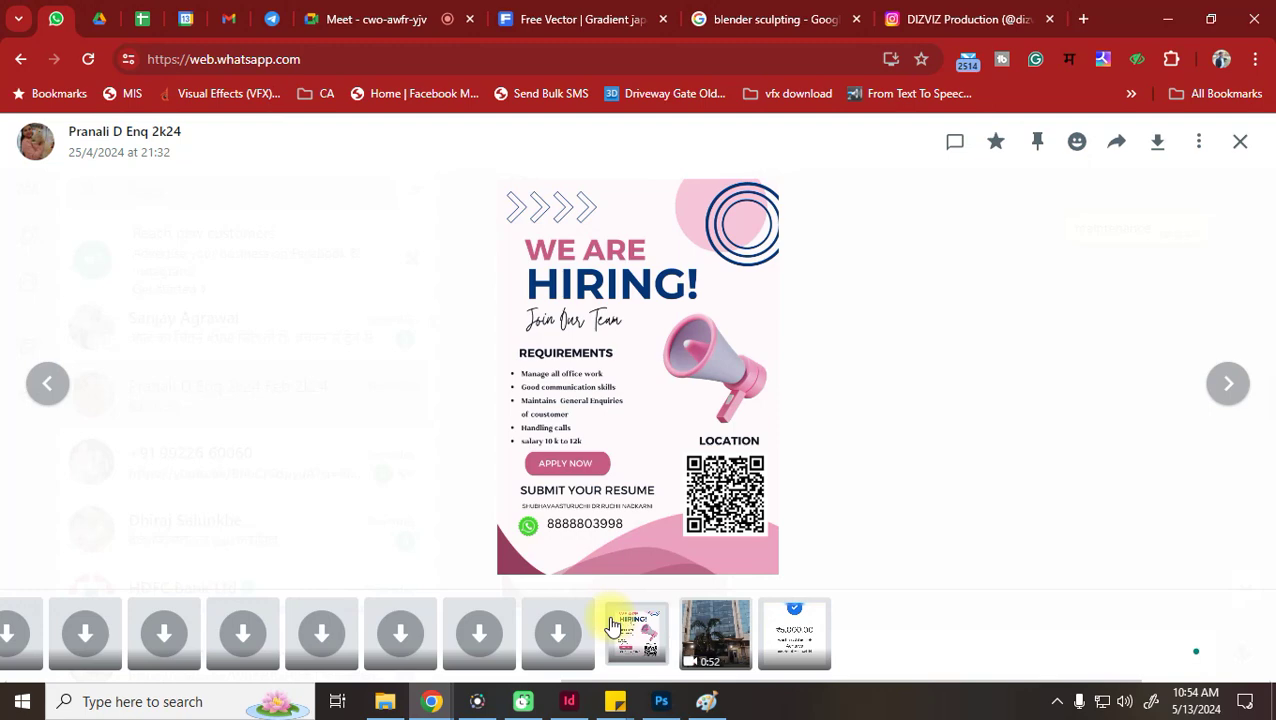
left_click(1128, 333)
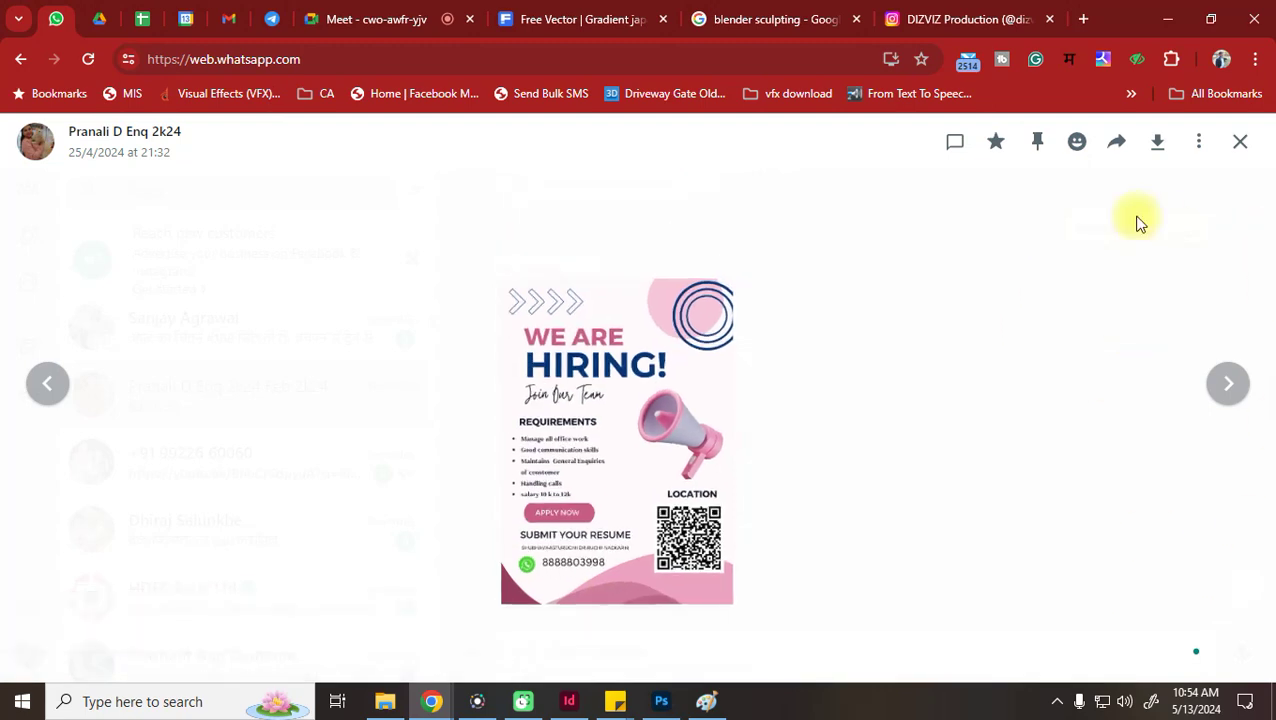
Search Google for "poster" in a new browser tab and look over the image results
left_click(1095, 18)
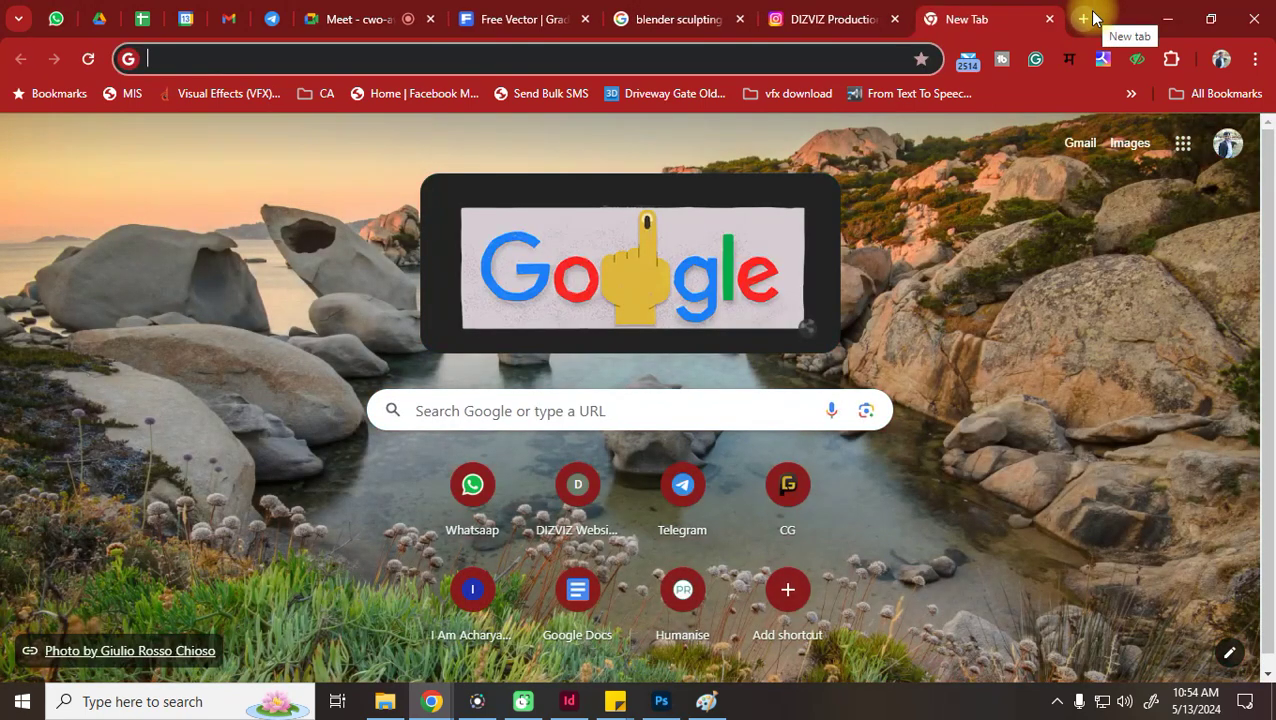
type("pod")
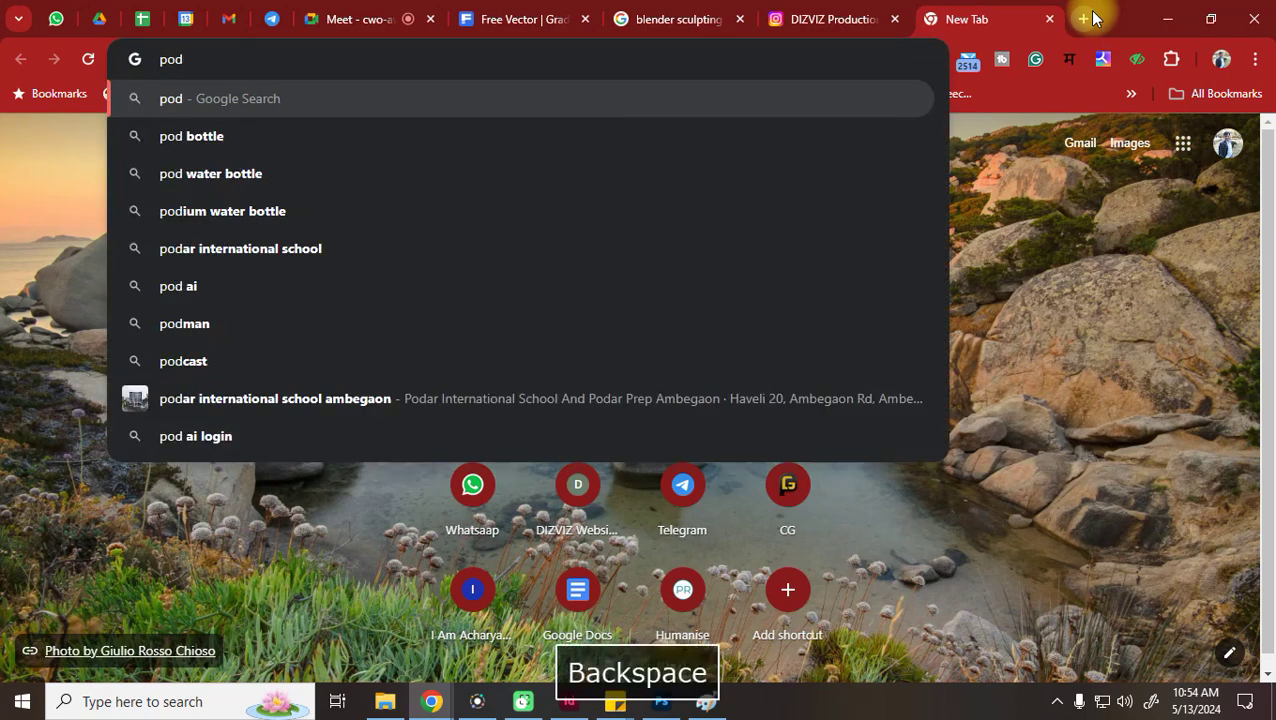
key("BackSpace")
type("ster")
key("Return")
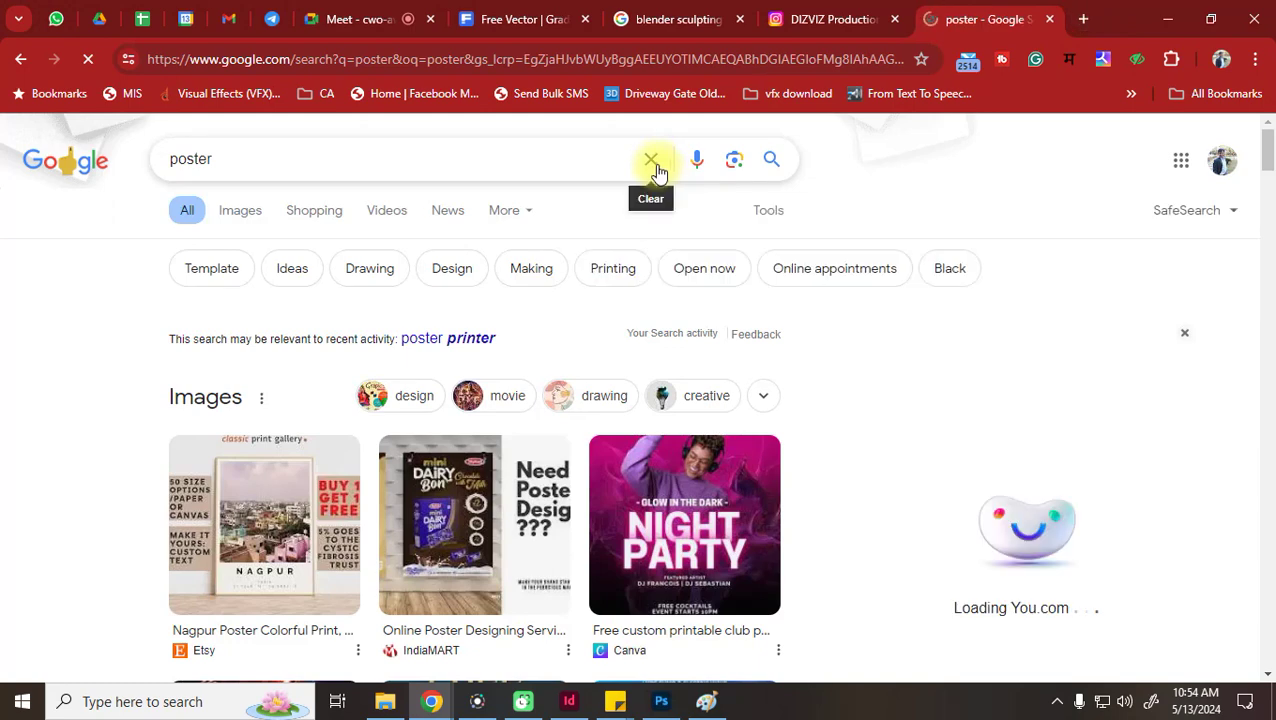
scroll(659, 173, "down", 1)
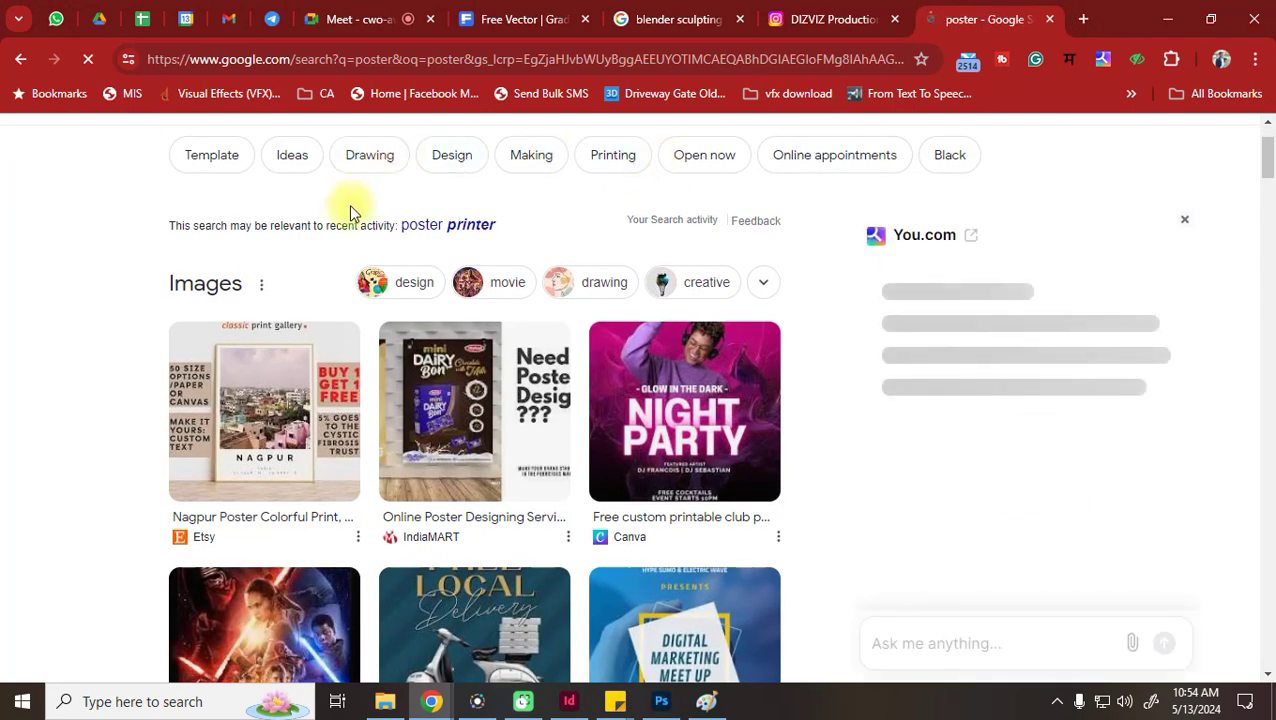
Switch the poster search to image results and preview the Digital Marketing Meet Up, Free Local Delivery and Earth Day posters
scroll(399, 265, "up", 1)
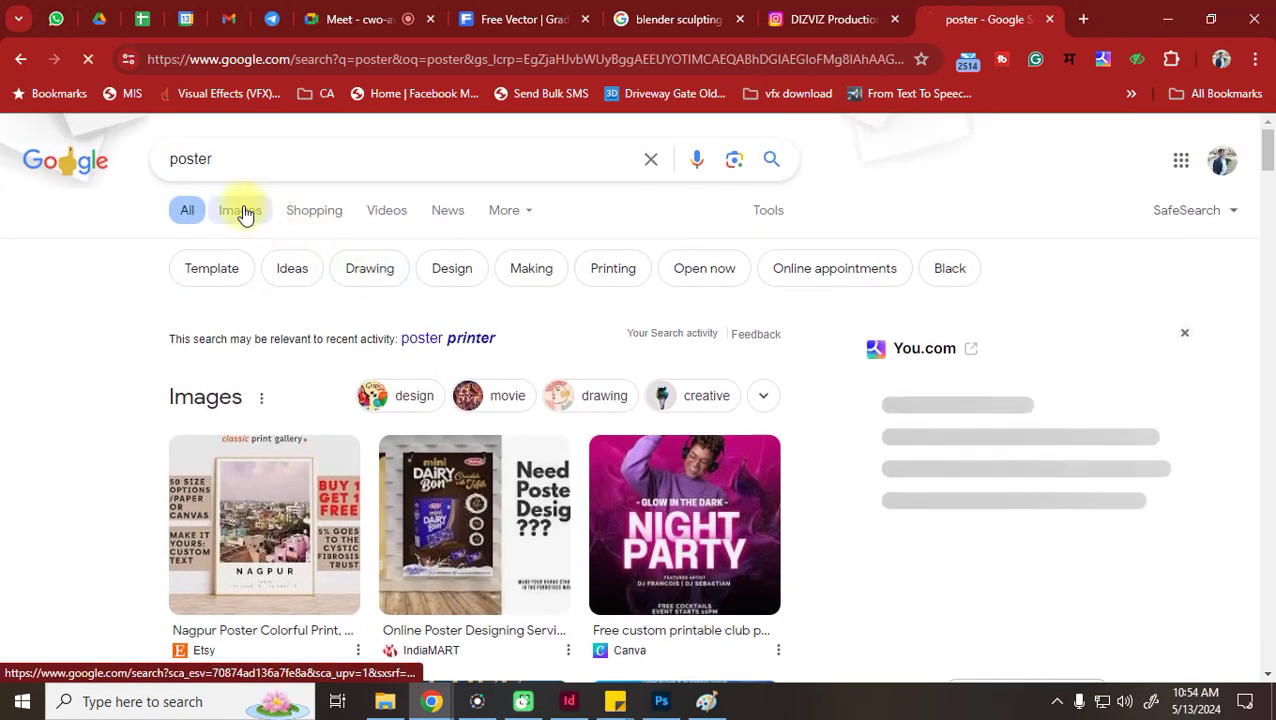
left_click(245, 214)
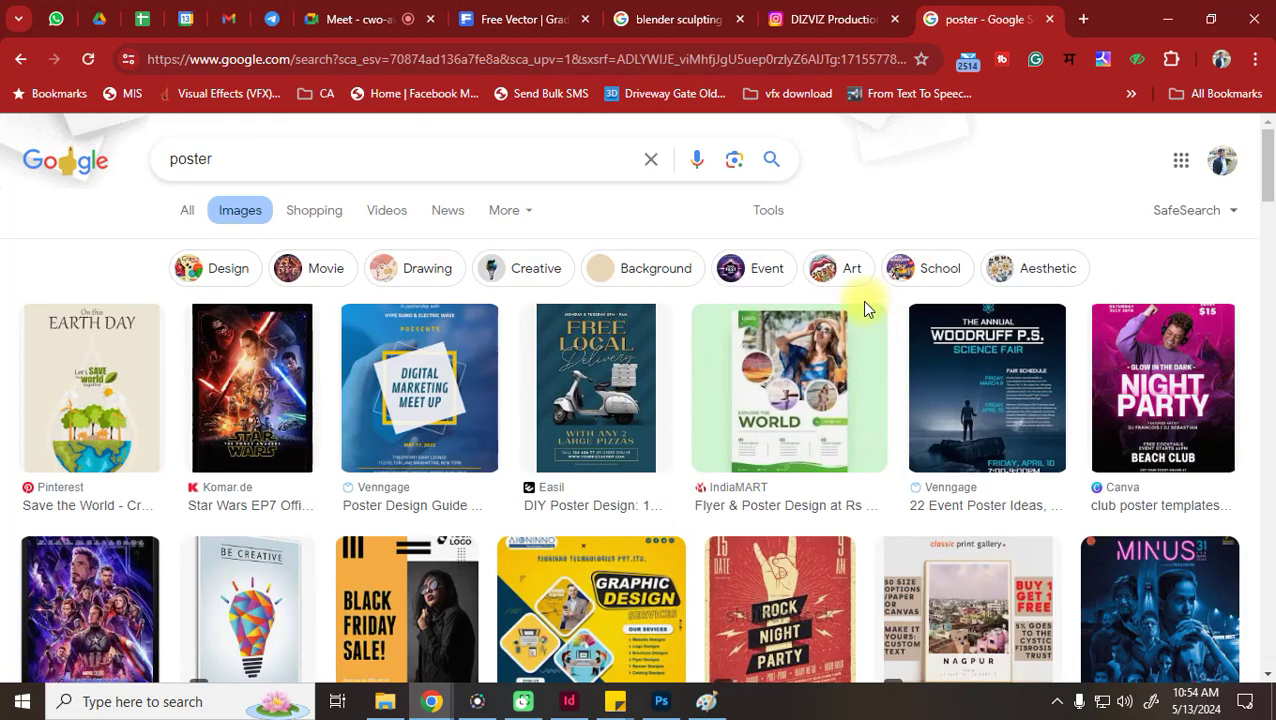
scroll(863, 302, "down", 1)
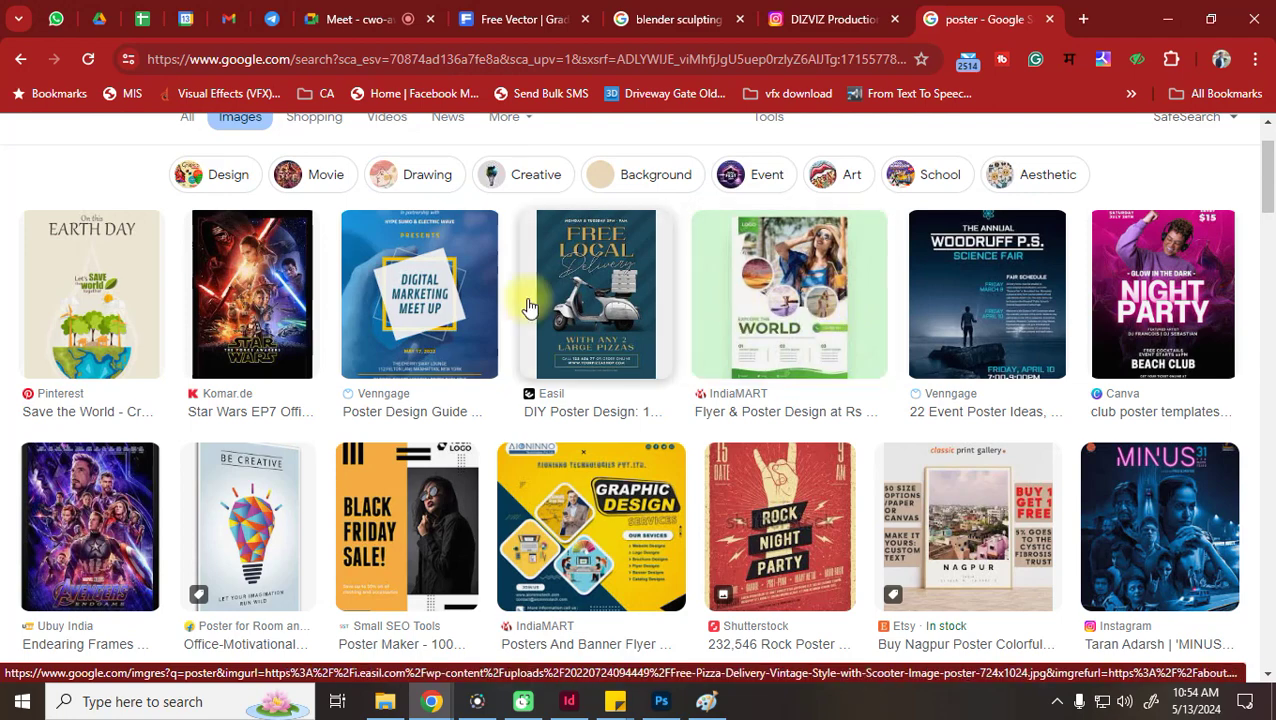
left_click(478, 300)
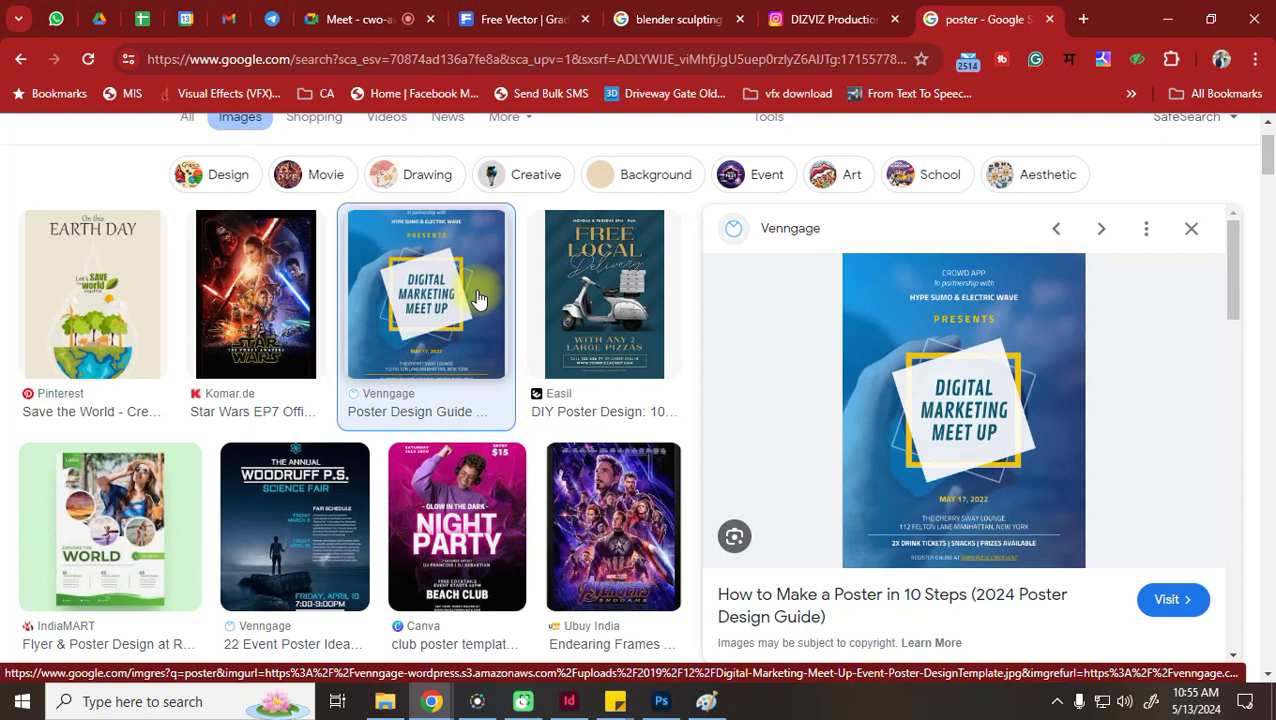
left_click(576, 295)
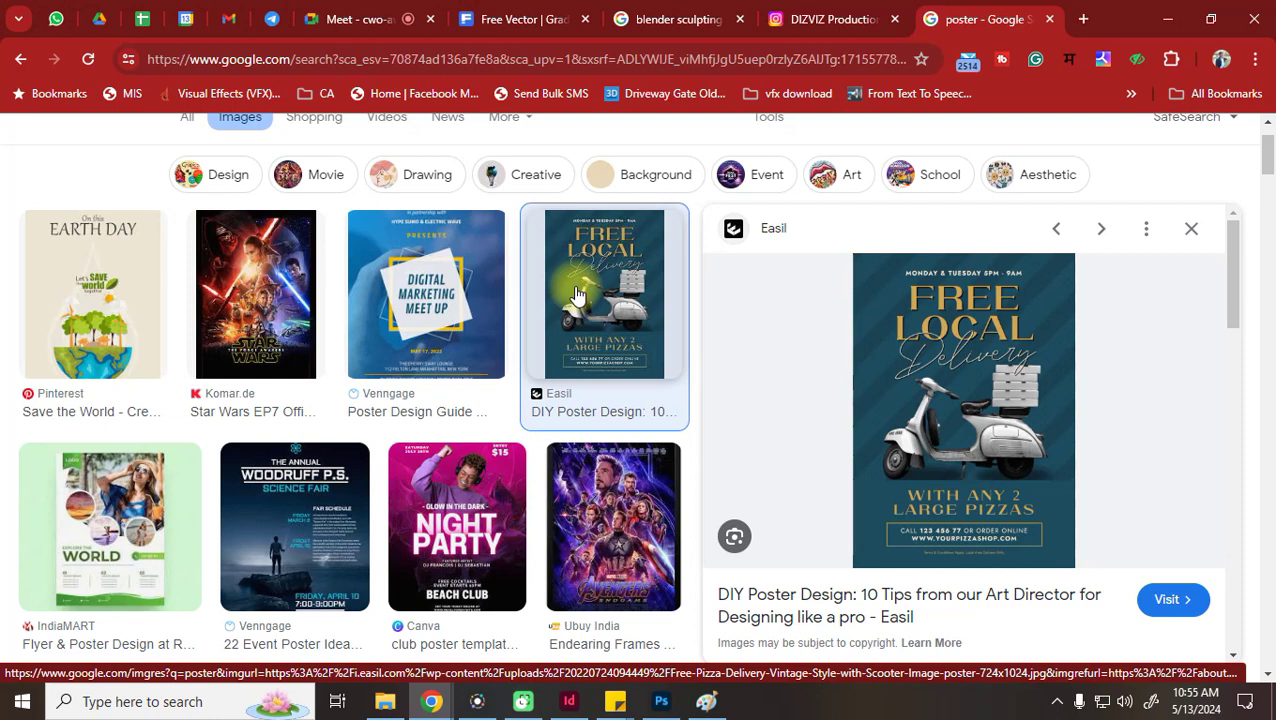
left_click(100, 327)
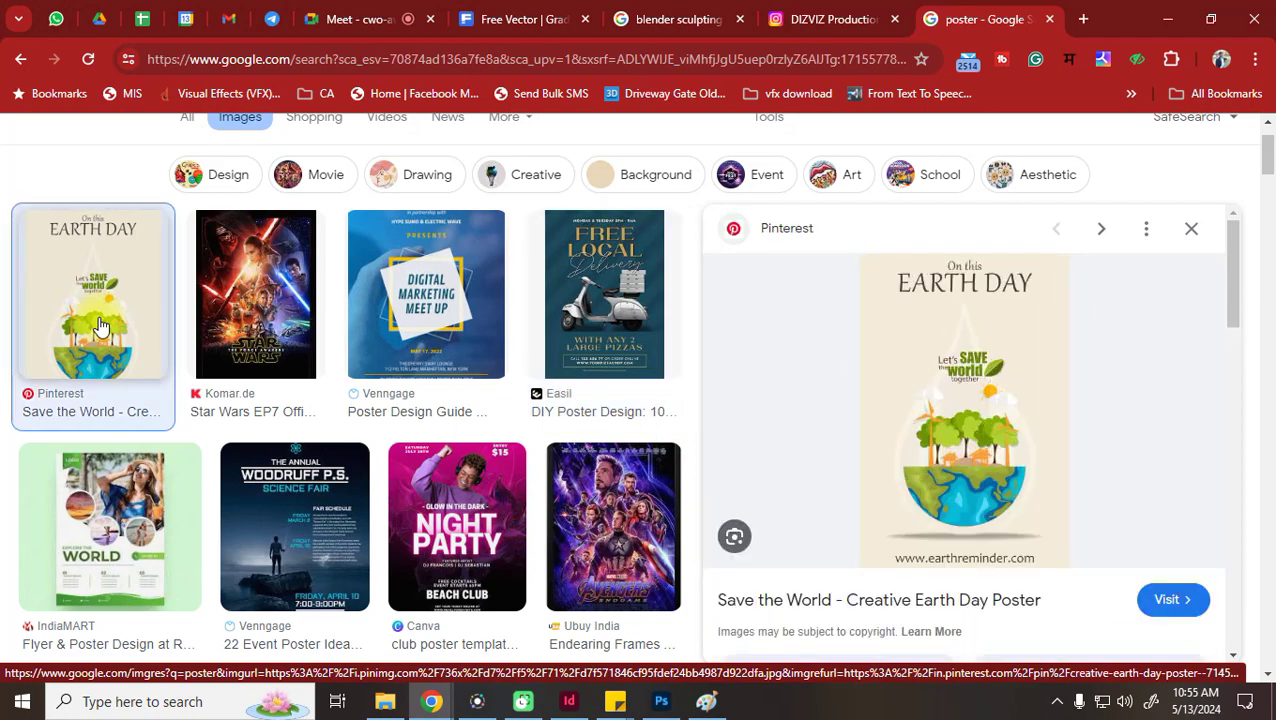
Preview the "Be Creative" light bulb poster and the IndiaMART "Sport Basketball" poster from the image results
scroll(100, 327, "down", 3)
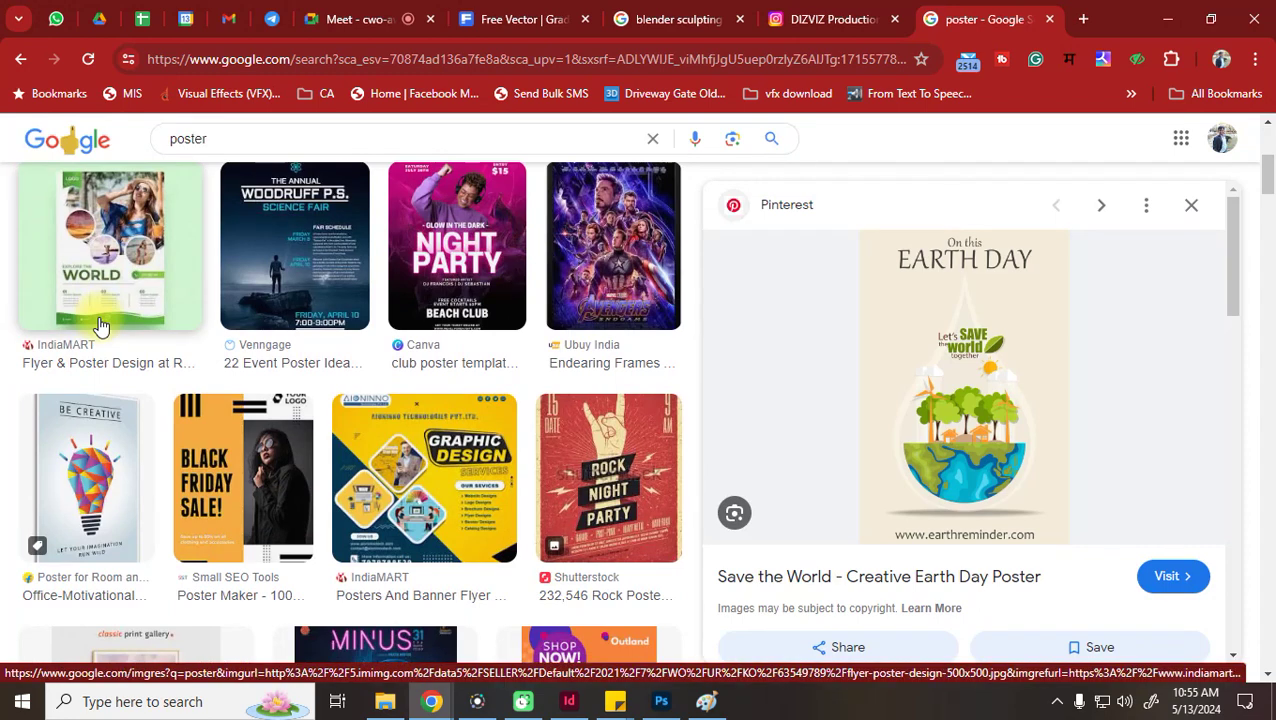
left_click(125, 449)
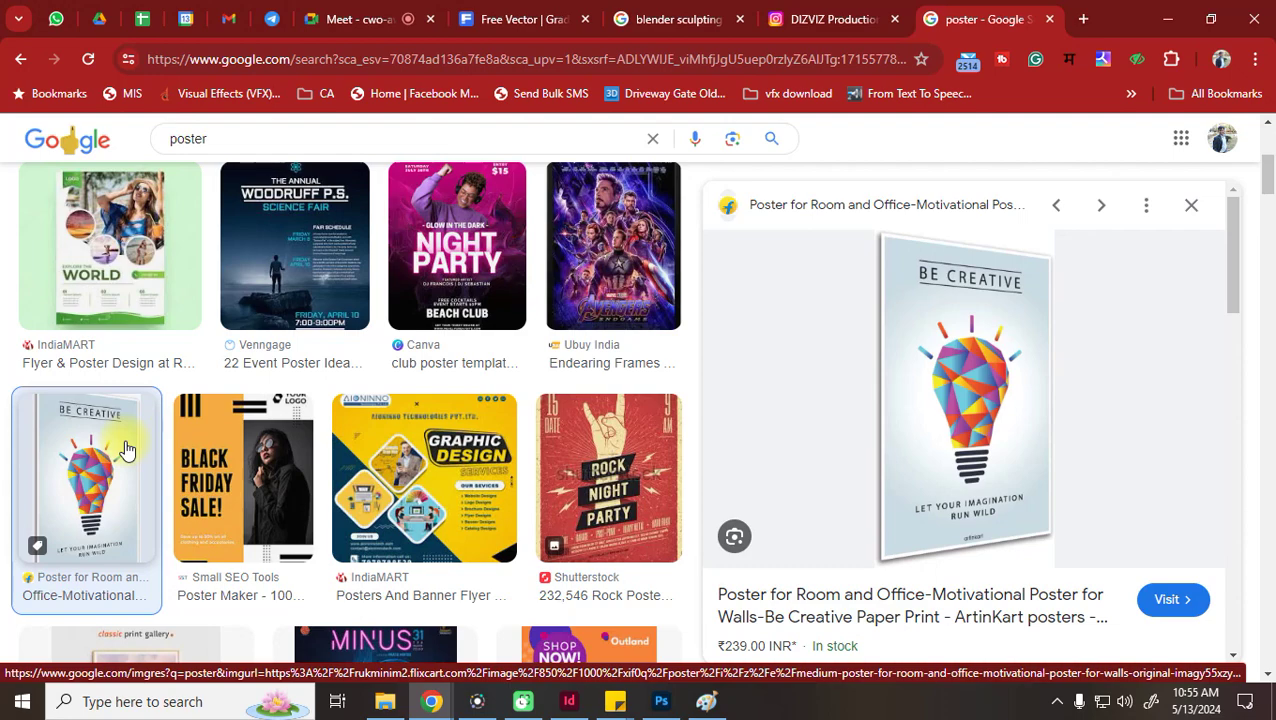
scroll(125, 449, "down", 5)
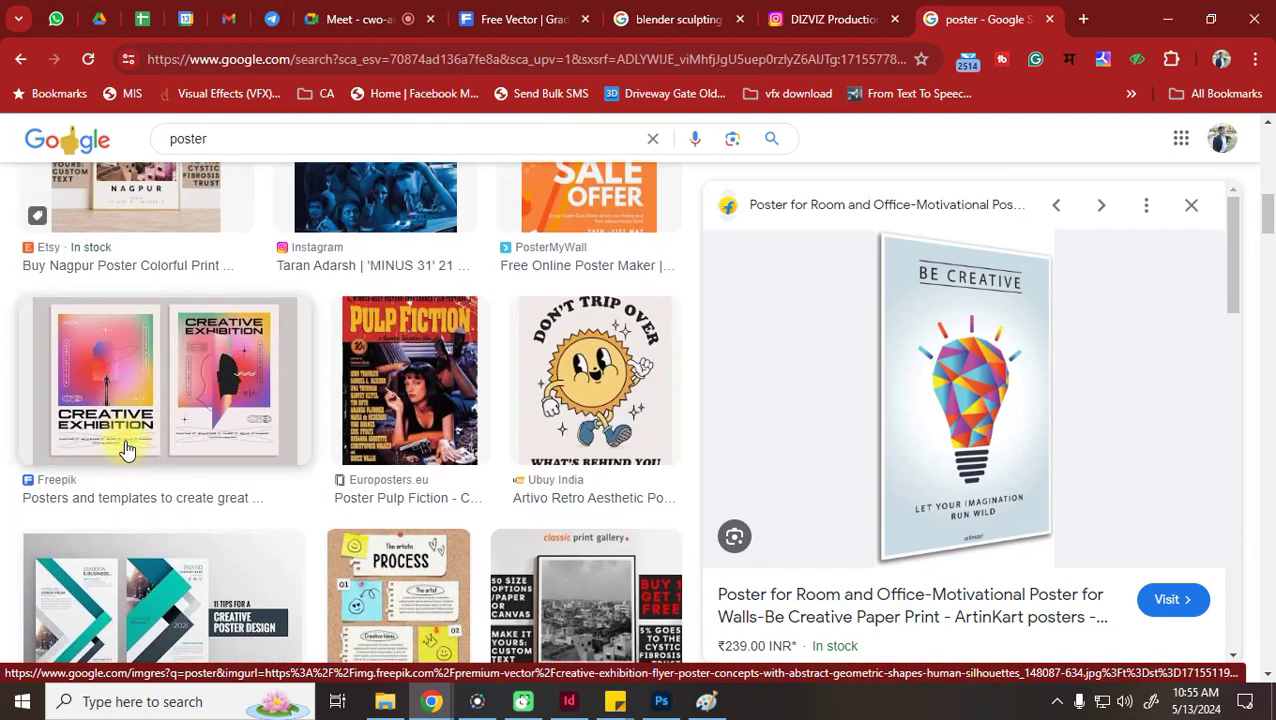
scroll(125, 449, "down", 3)
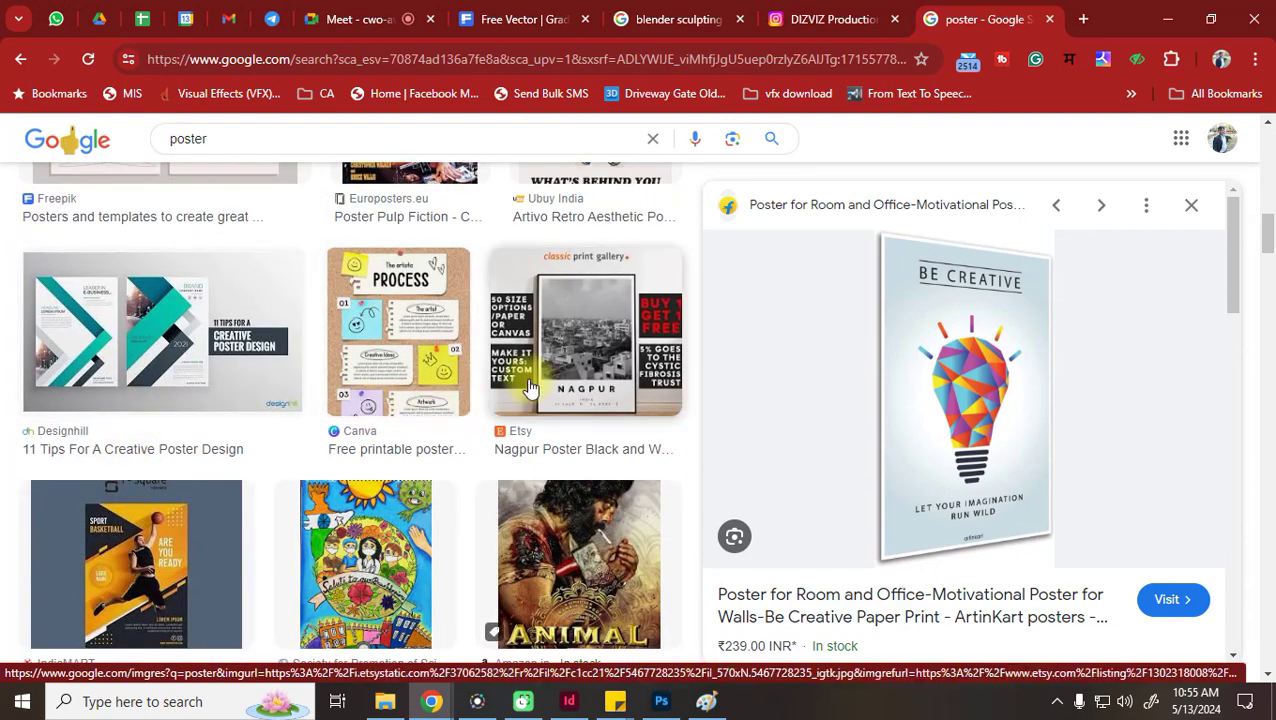
scroll(528, 400, "down", 2)
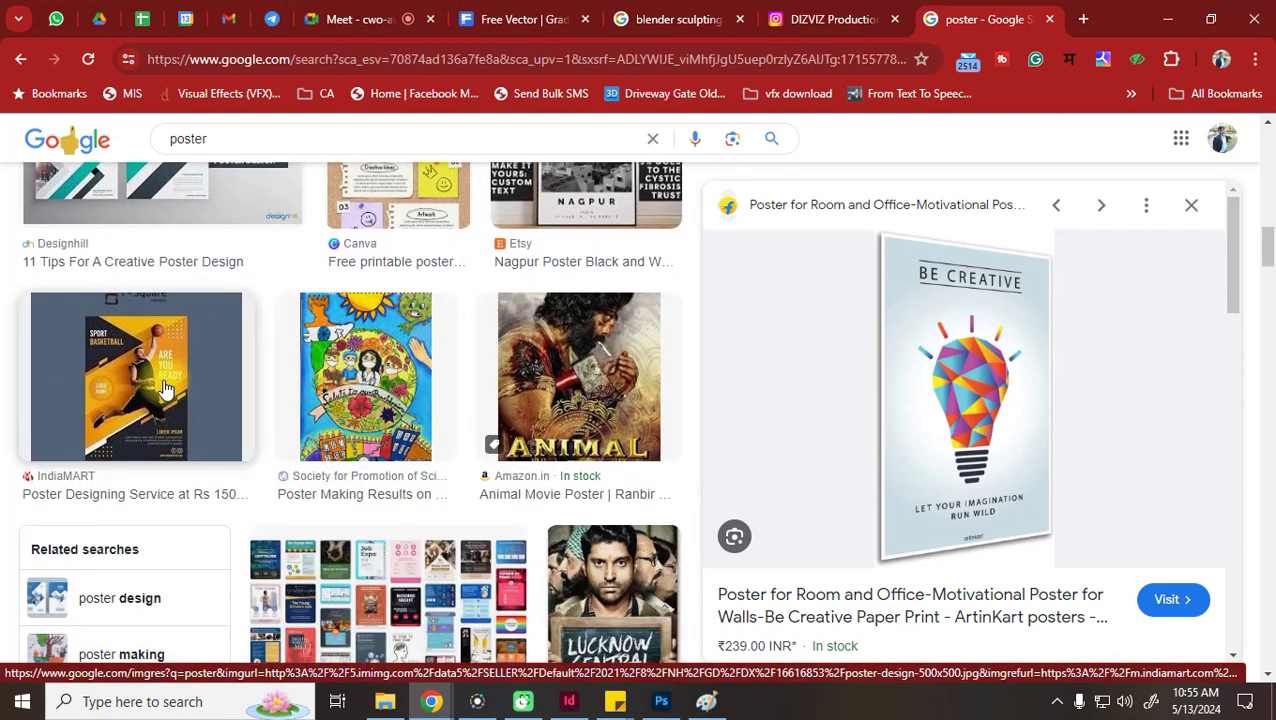
left_click(167, 388)
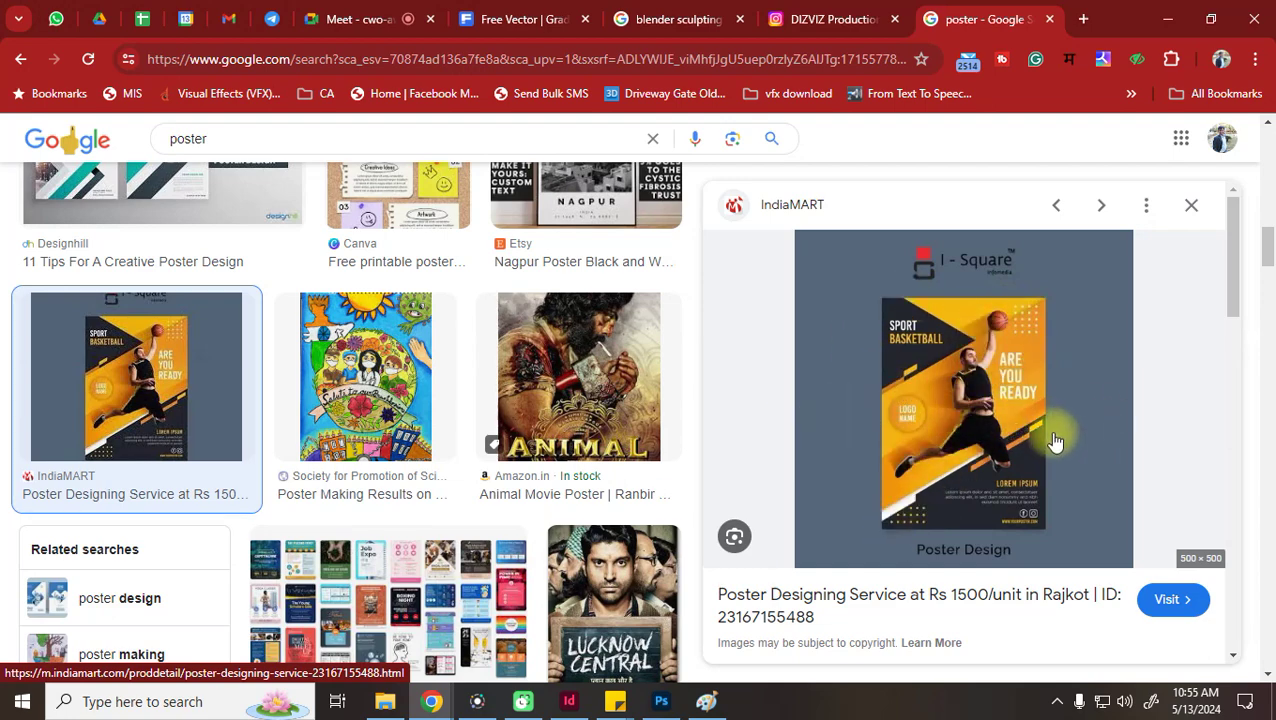
Look further through the results and preview Designhill's "Top 5 Poster Template Designs" and the Kindness Classroom posters
scroll(571, 505, "down", 8)
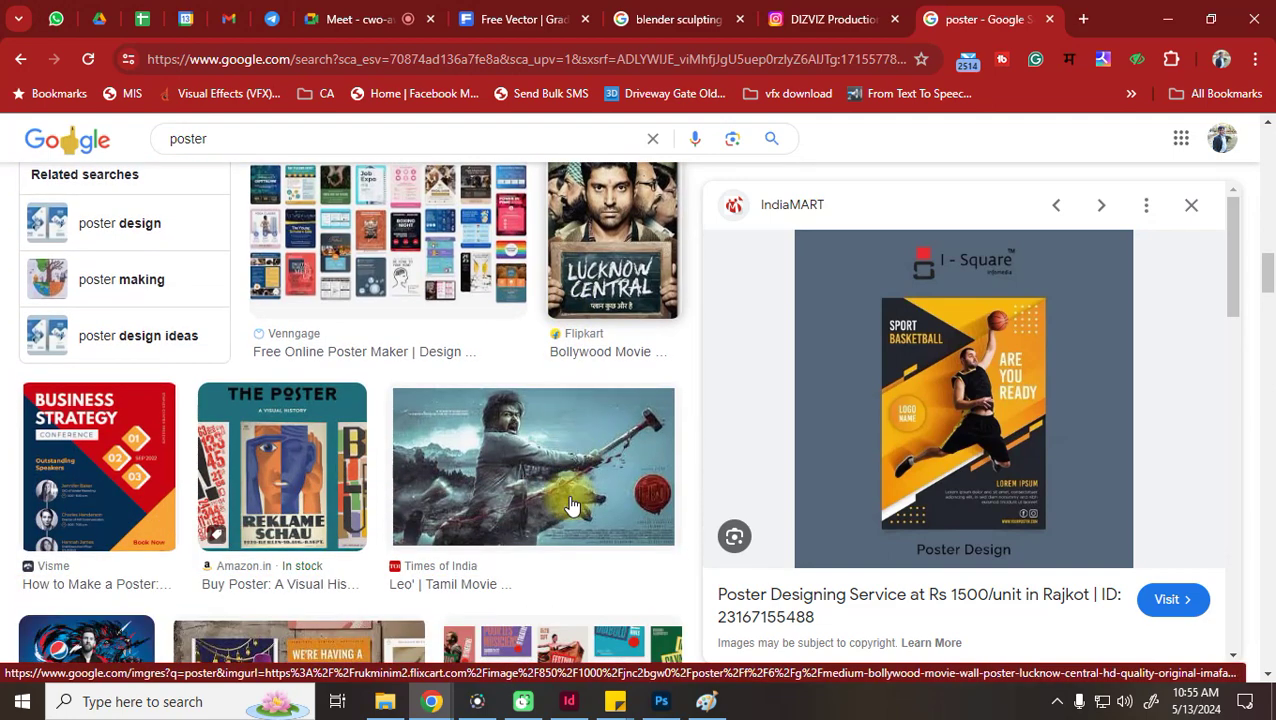
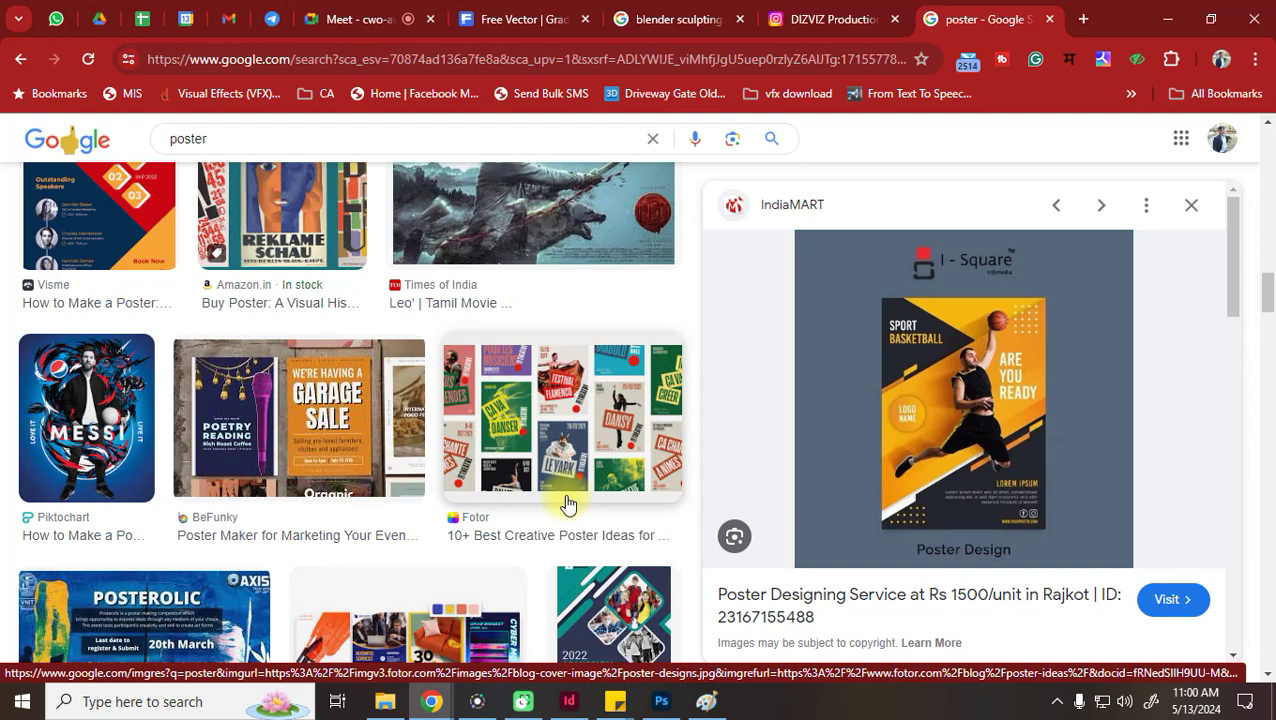
scroll(567, 505, "down", 4)
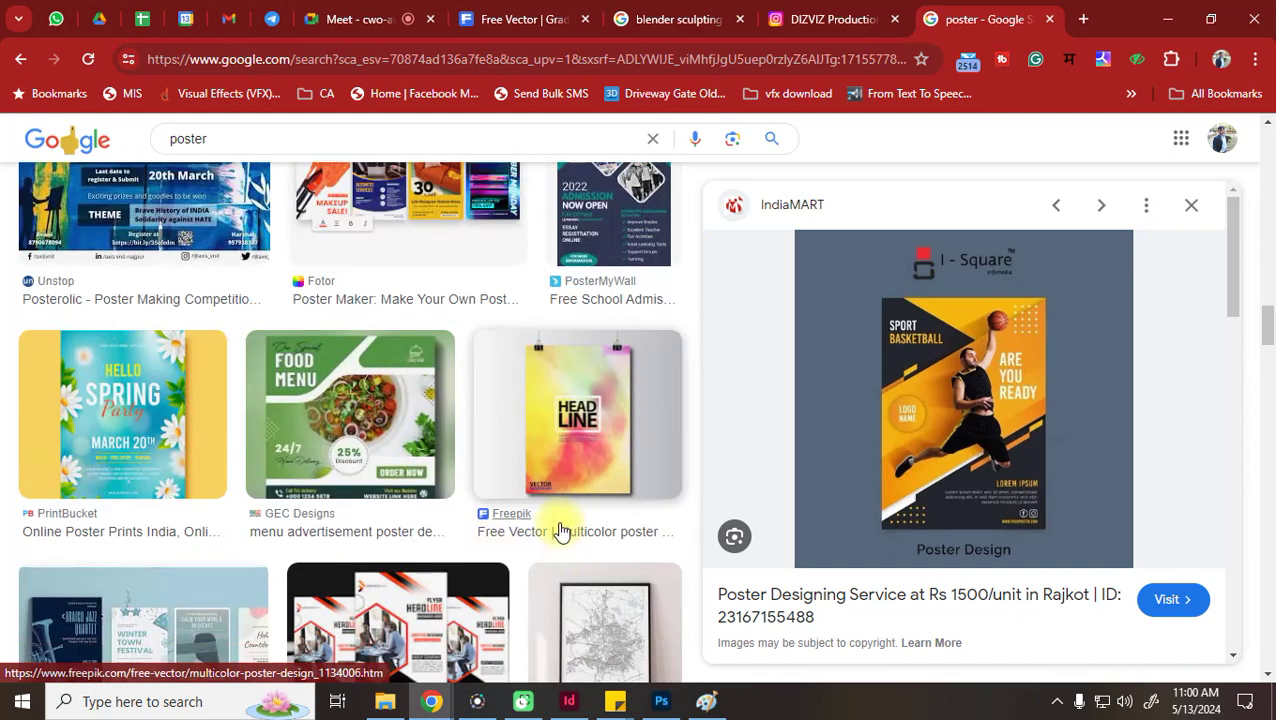
scroll(562, 530, "down", 5)
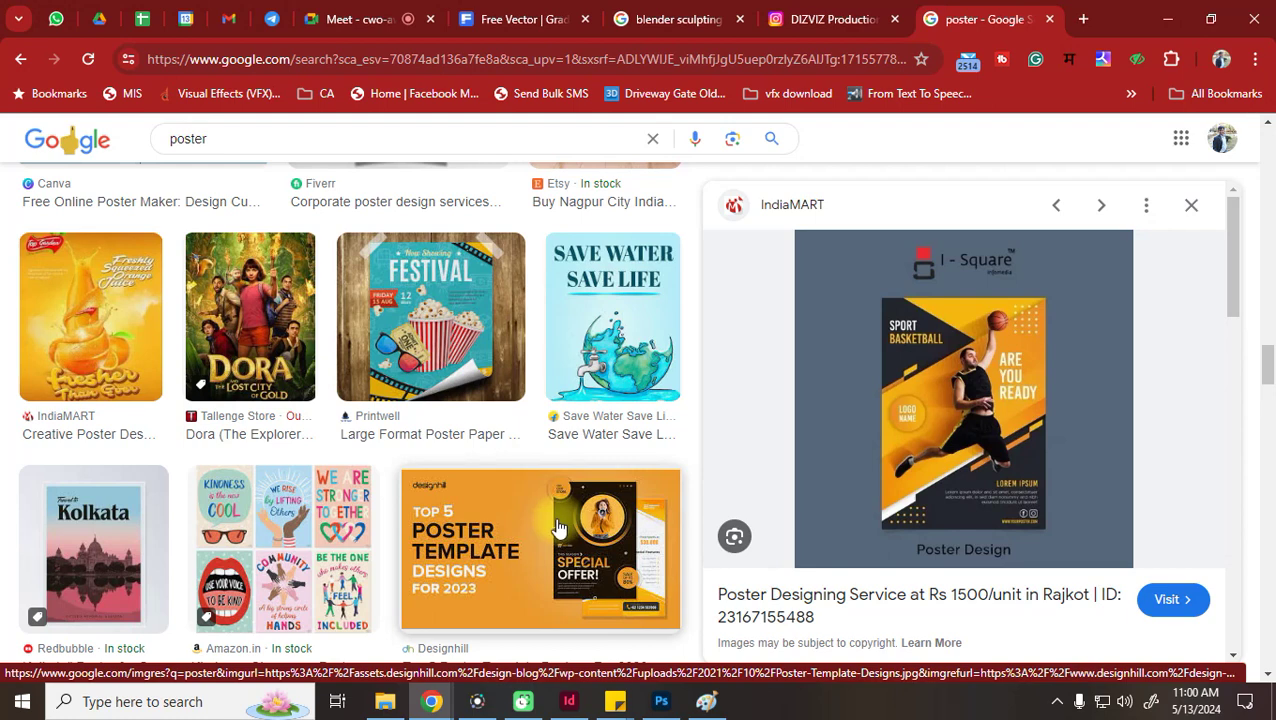
left_click(560, 530)
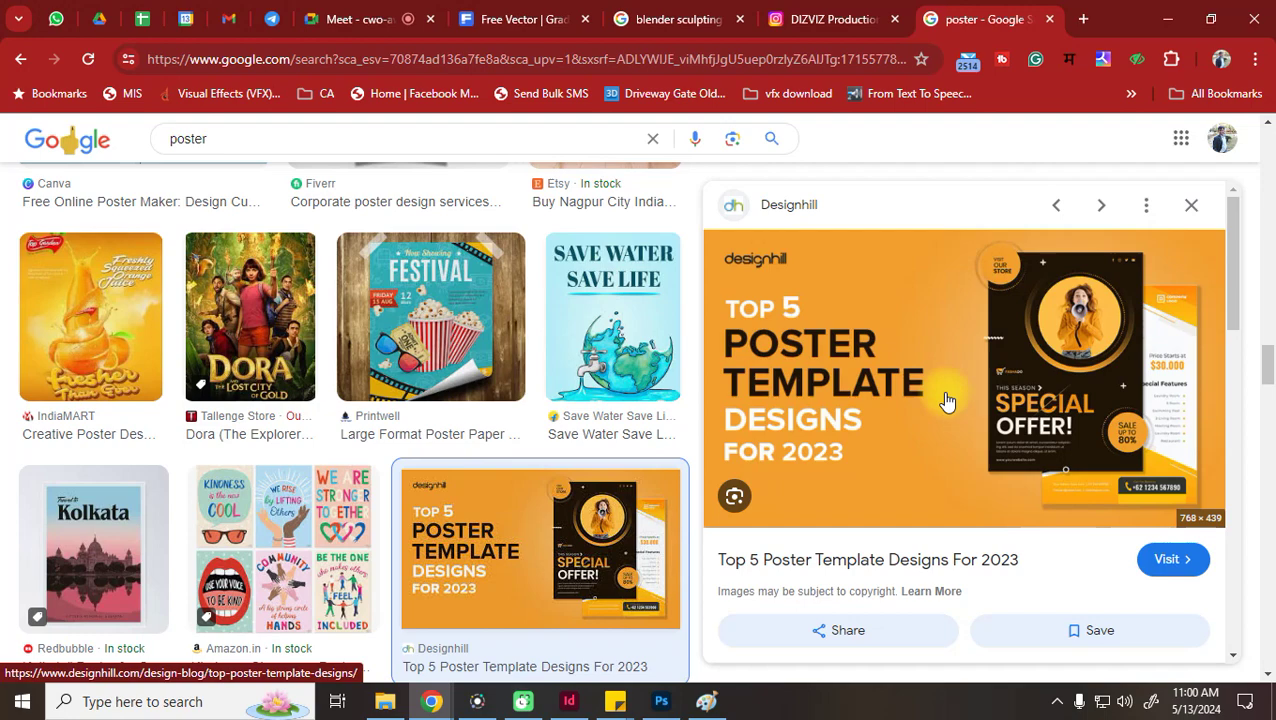
scroll(373, 447, "down", 2)
left_click(250, 375)
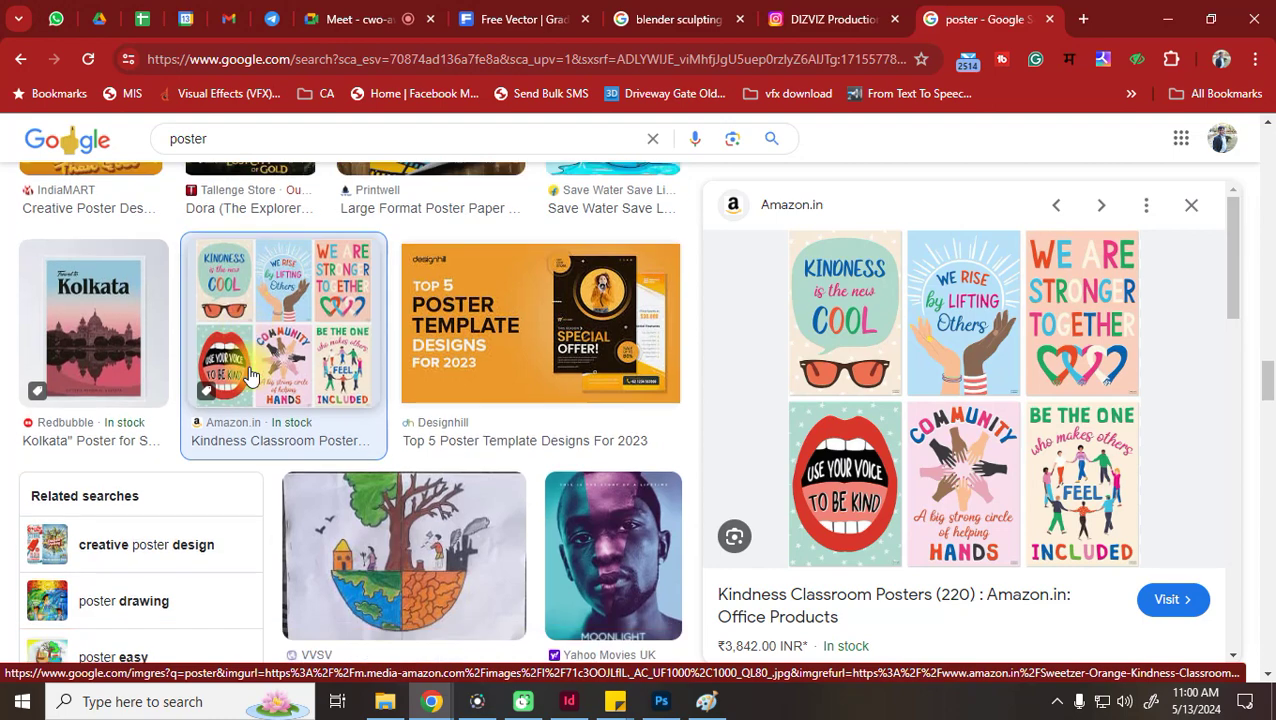
Find the Filmfare "Bloody Daddy" movie poster among the image results and preview it
scroll(250, 375, "down", 3)
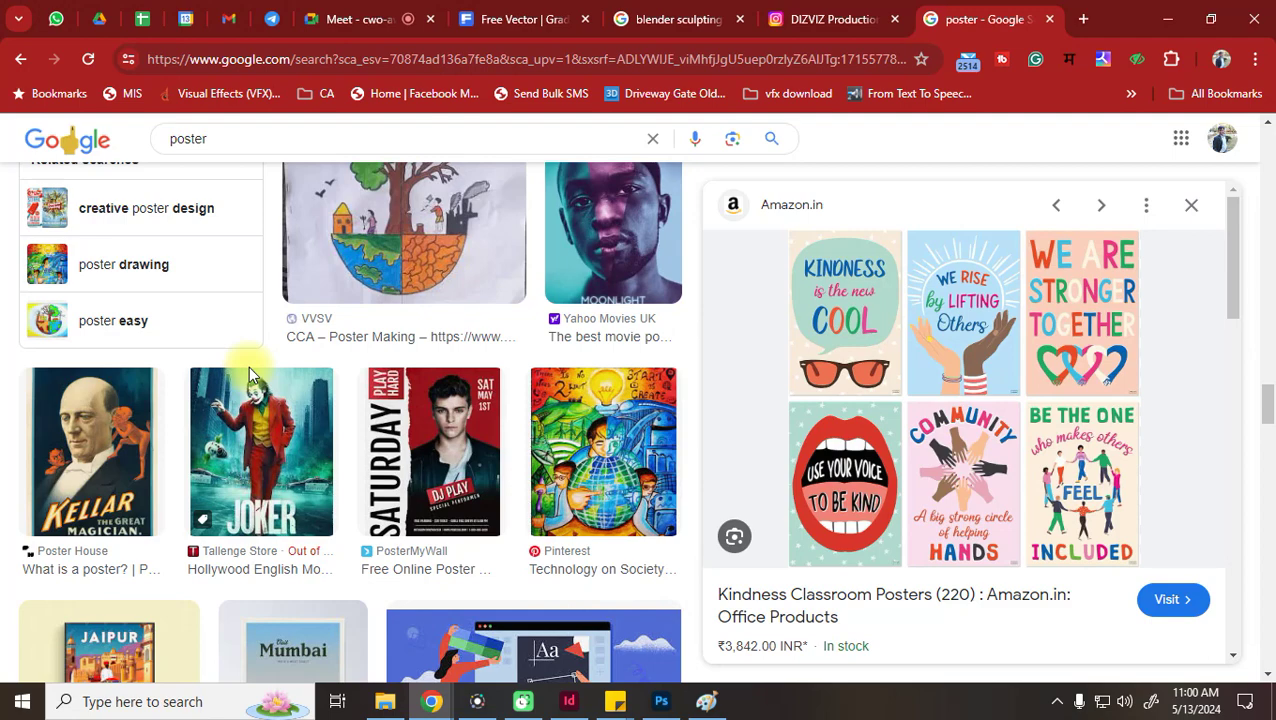
scroll(313, 433, "down", 5)
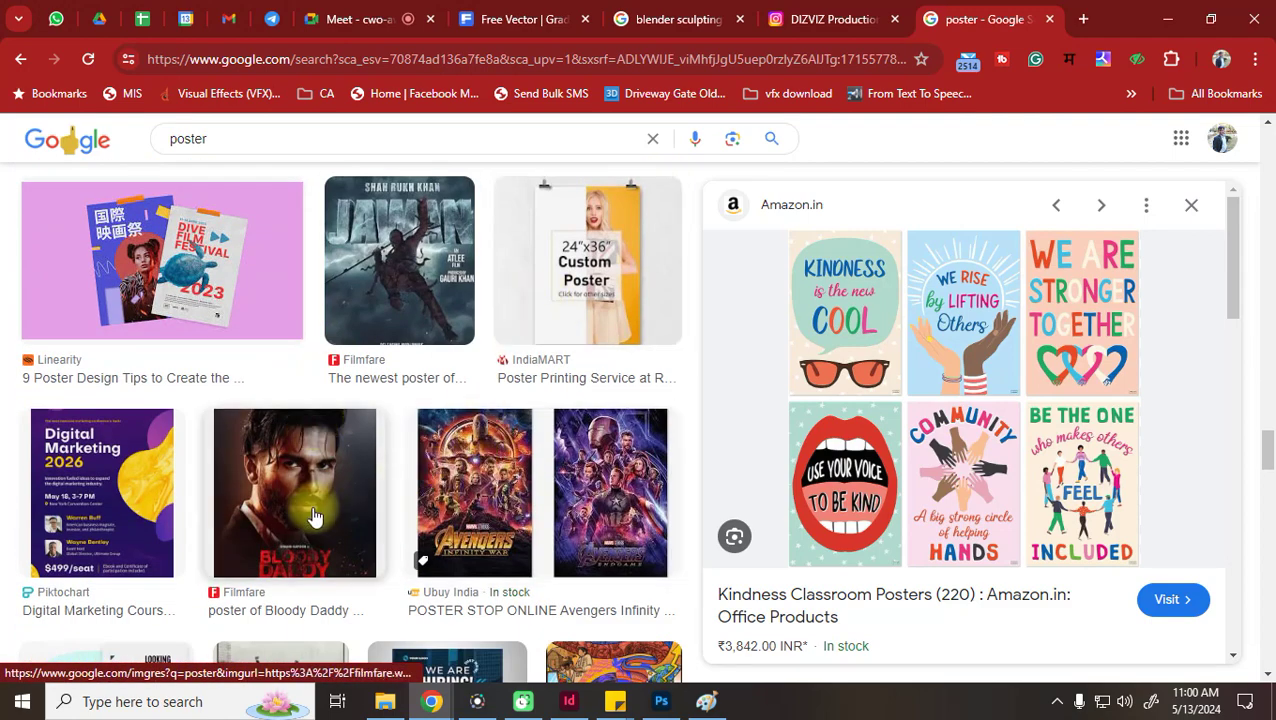
left_click(313, 511)
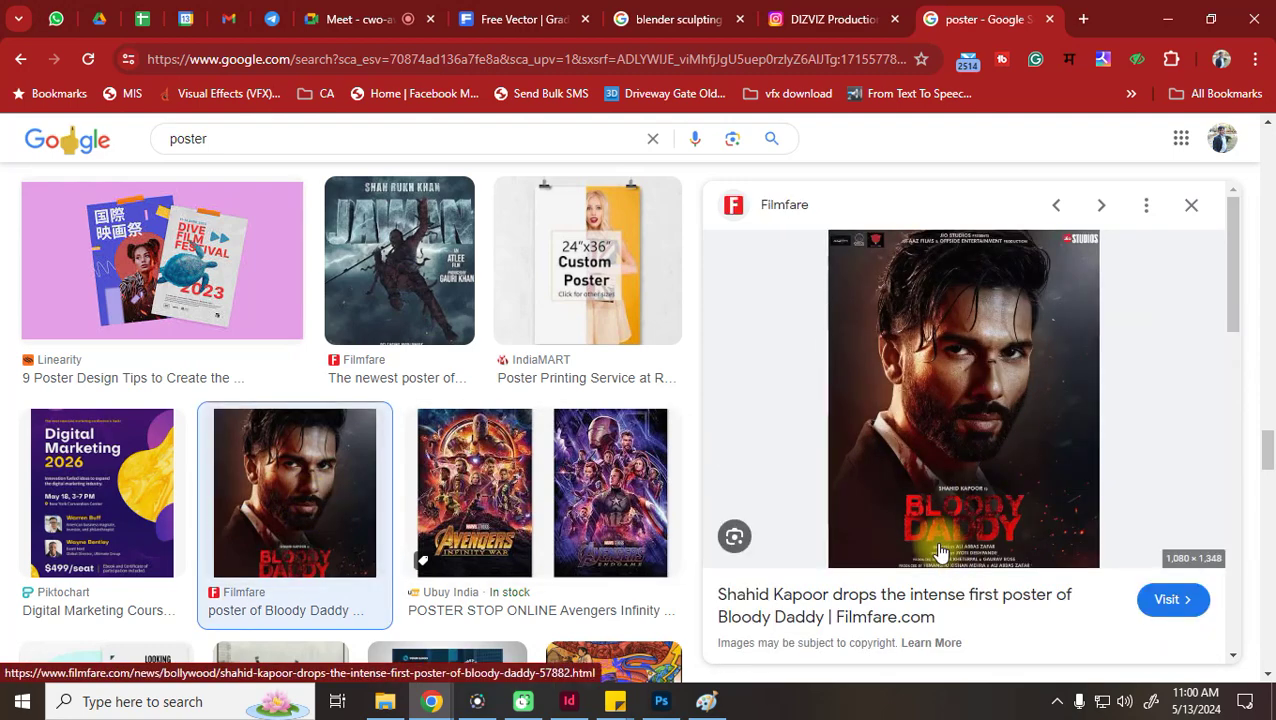
Preview Freepik's "We Are Hiring!" recruitment poster and BeFunky's Poster Maker templates for comparison
scroll(398, 463, "down", 1)
scroll(401, 464, "down", 2)
scroll(401, 464, "down", 5)
scroll(401, 464, "up", 4)
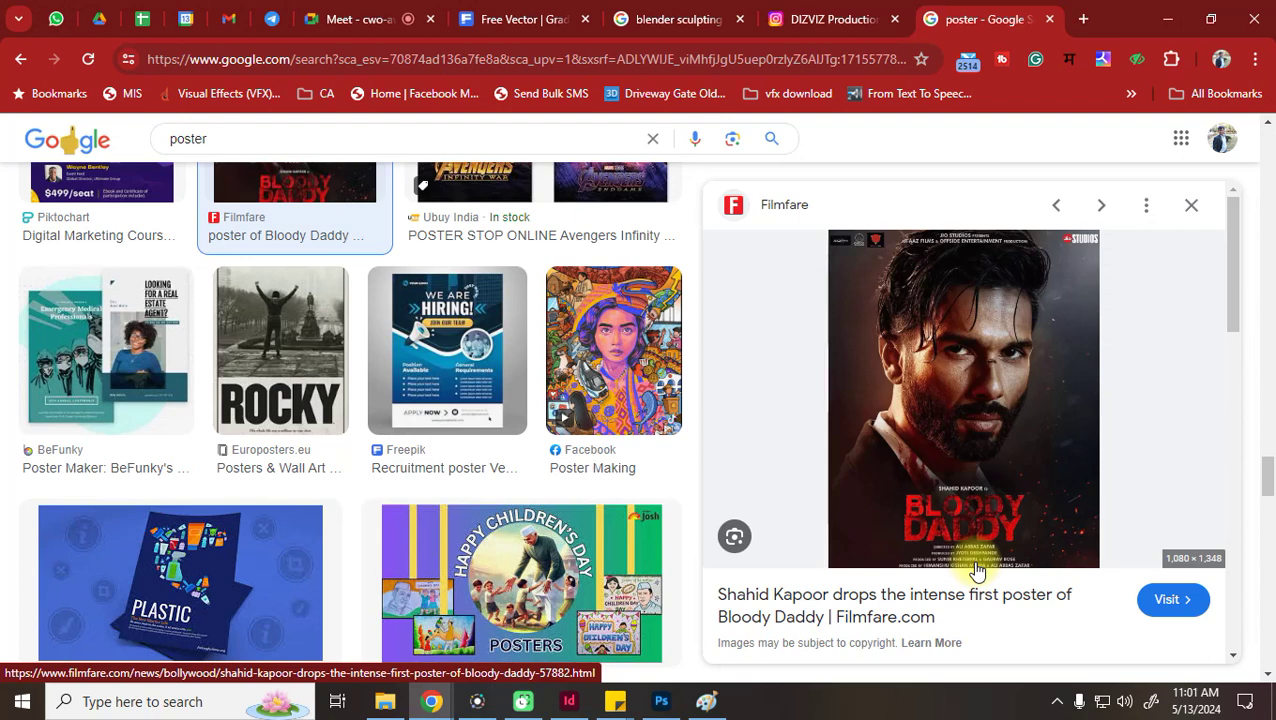
left_click(468, 370)
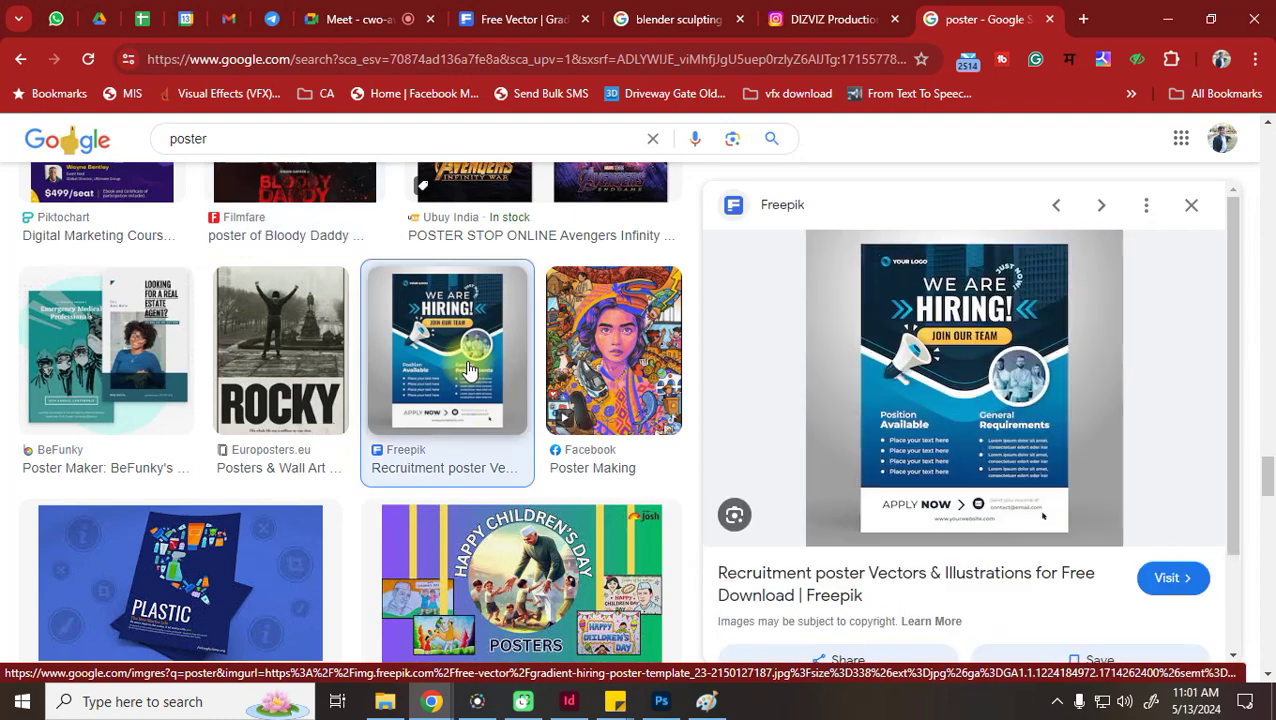
left_click(97, 341)
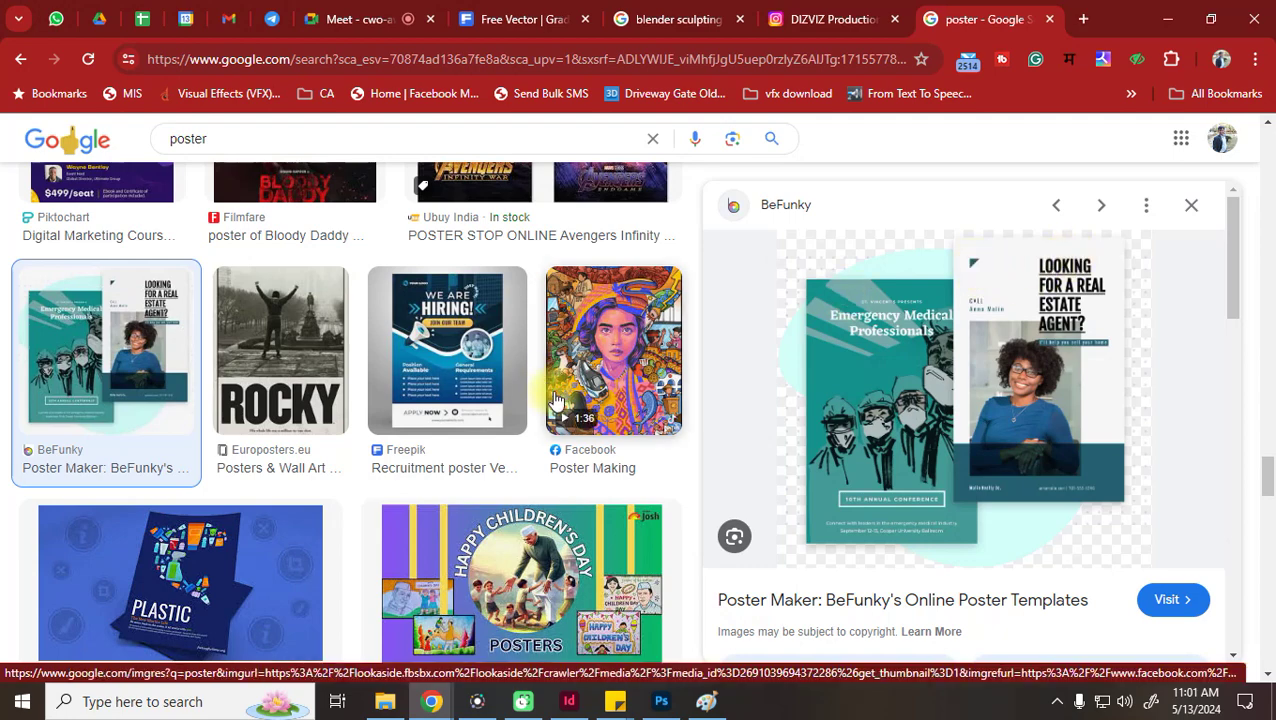
Preview the World Environment Day poster with its related images and Freepik's "Party Music Dance" poster pair
scroll(570, 384, "down", 7)
scroll(557, 399, "down", 5)
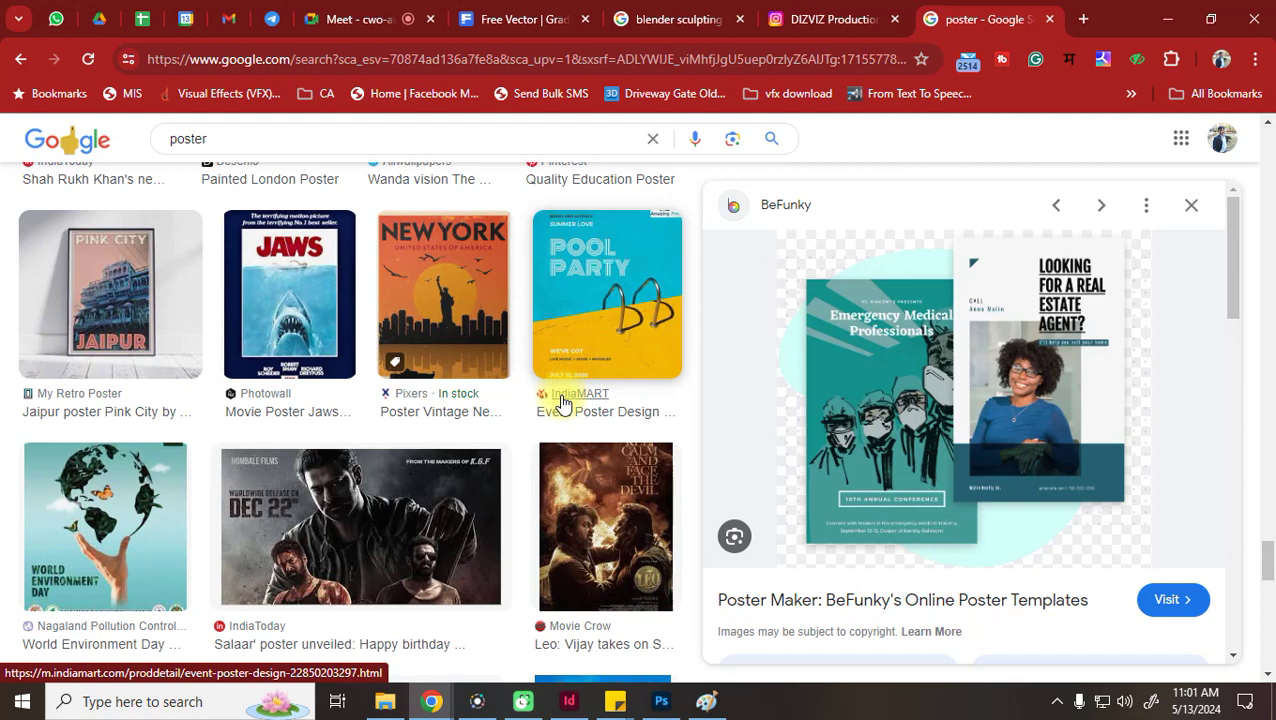
left_click(82, 530)
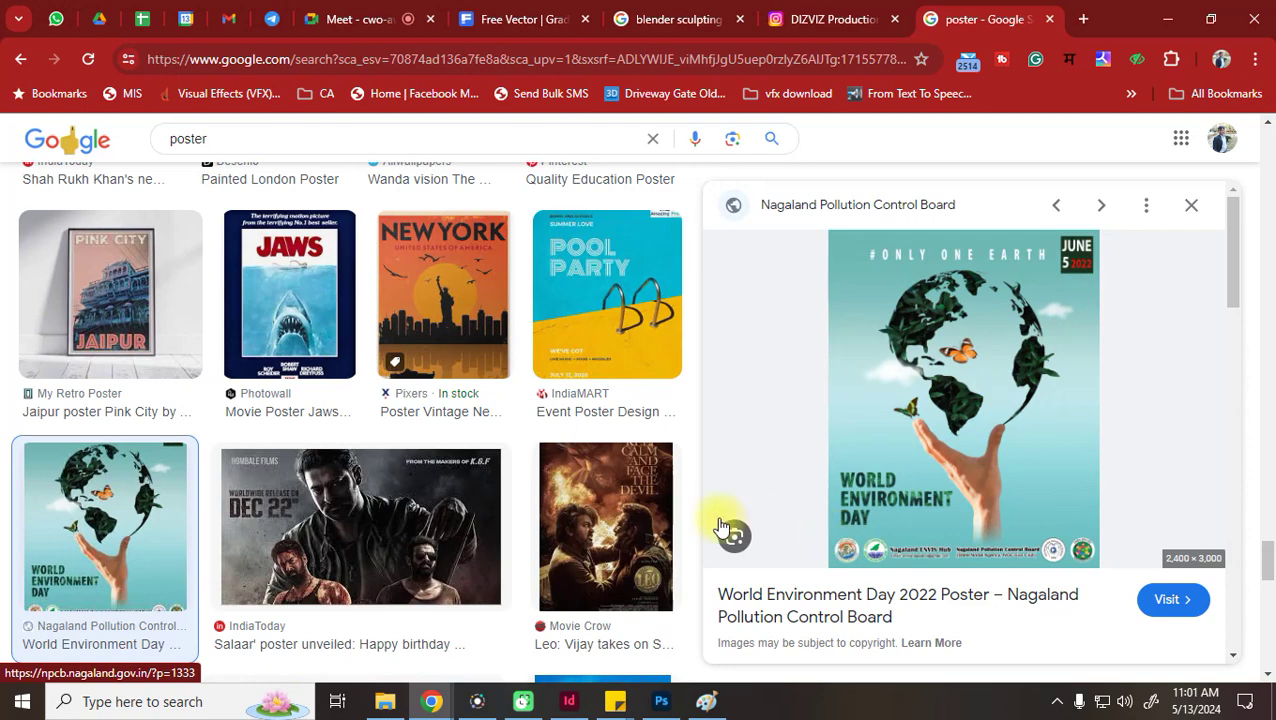
scroll(725, 528, "down", 5)
scroll(716, 520, "down", 1)
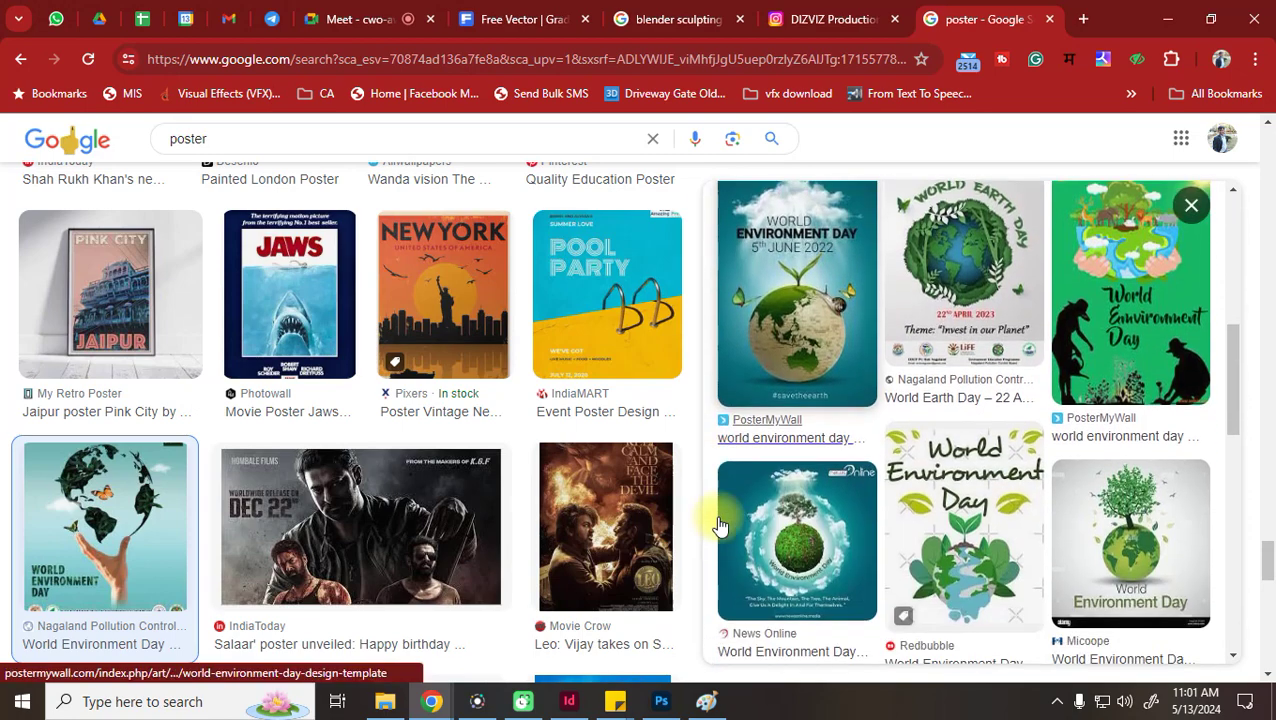
scroll(421, 489, "down", 5)
left_click(192, 503)
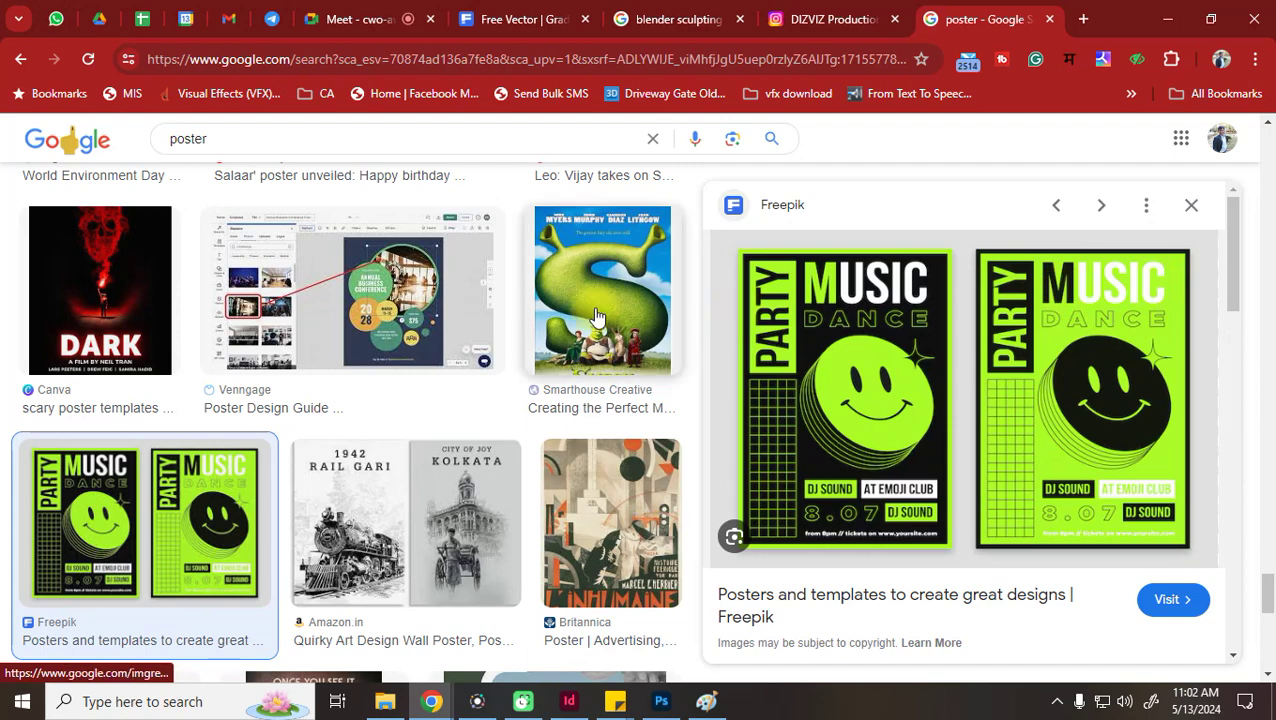
scroll(436, 290, "down", 5)
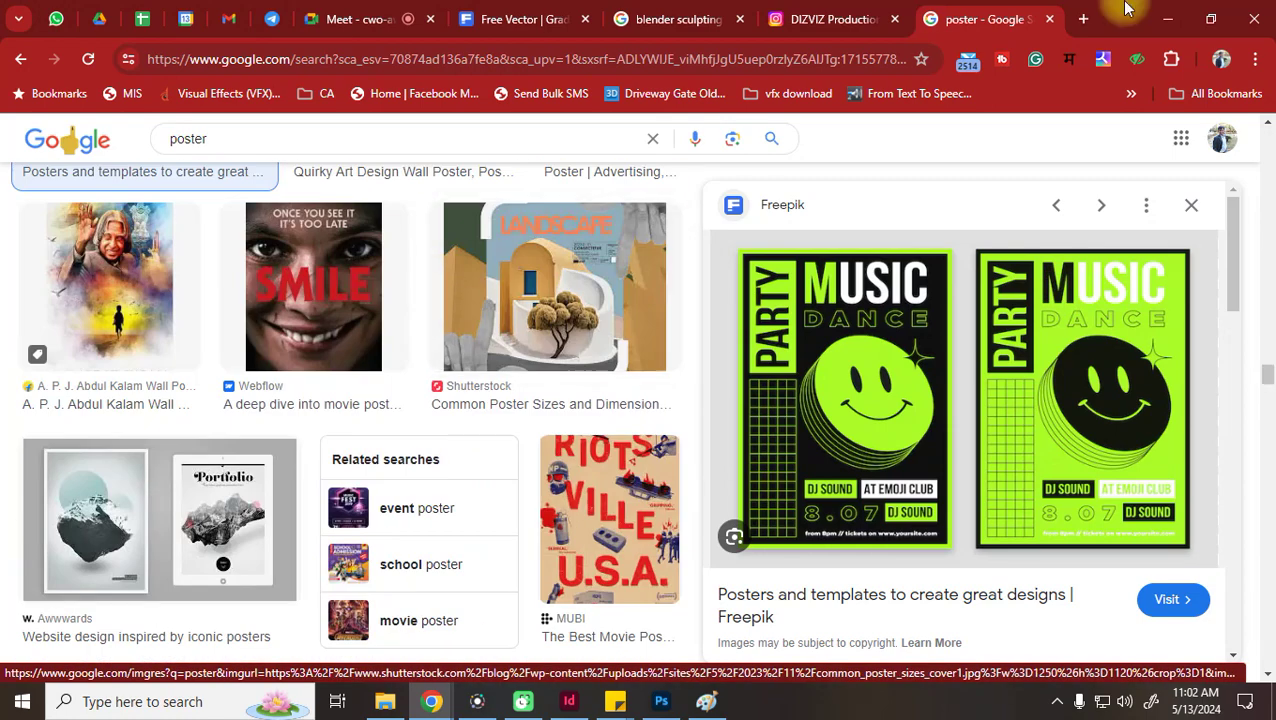
Go to pinterest.com in the current browser tab and open the Air Premia airplane poster pin from the home feed
left_click(718, 60)
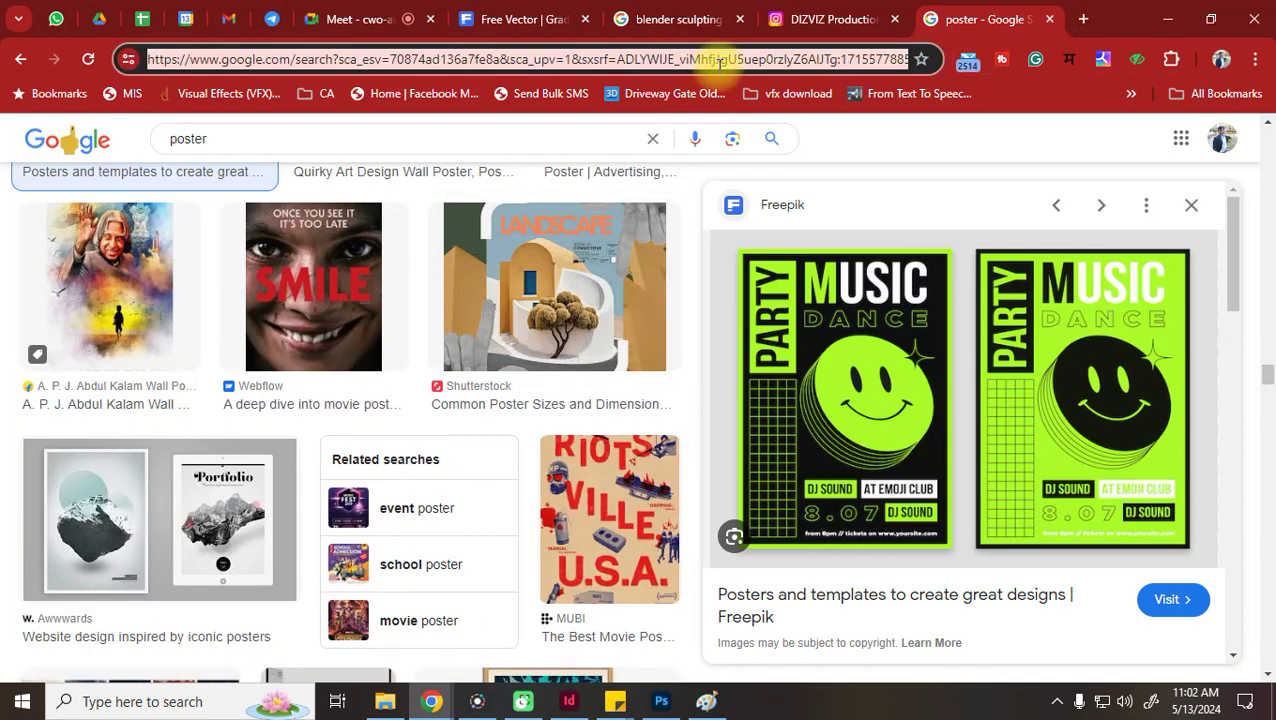
type("pintrest")
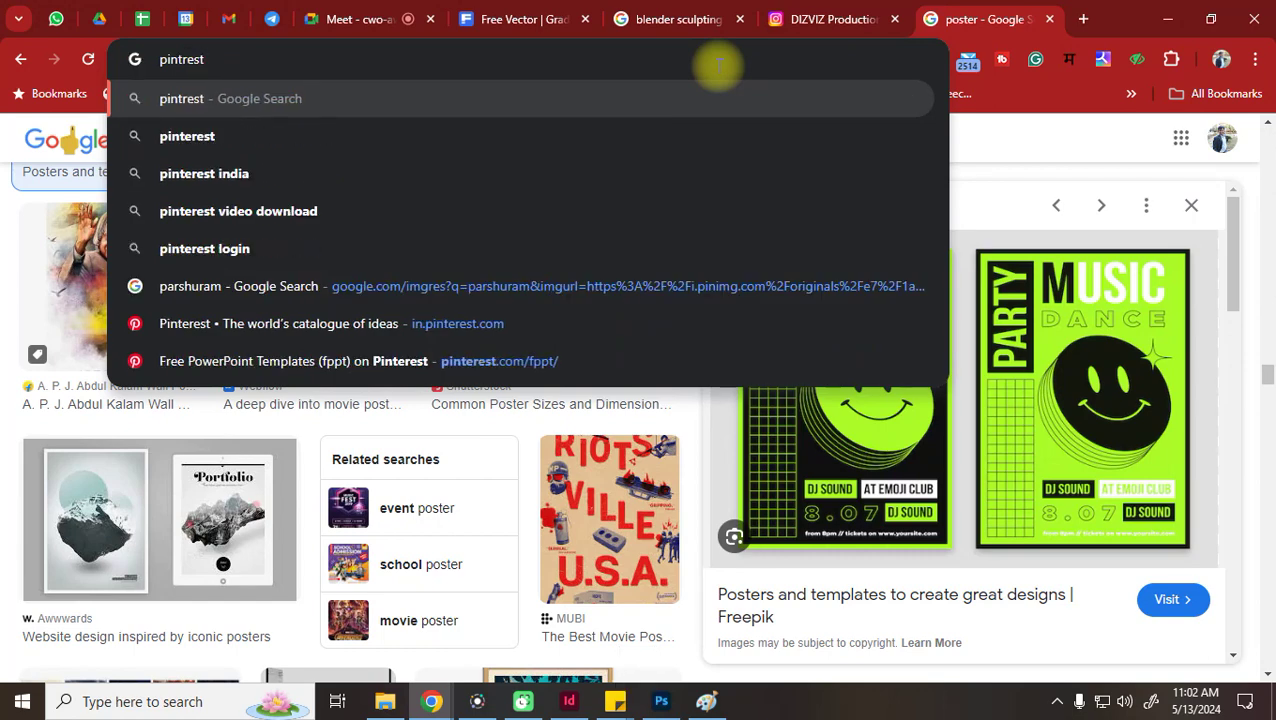
key("BackSpace")
key("BackSpace")
key("BackSpace")
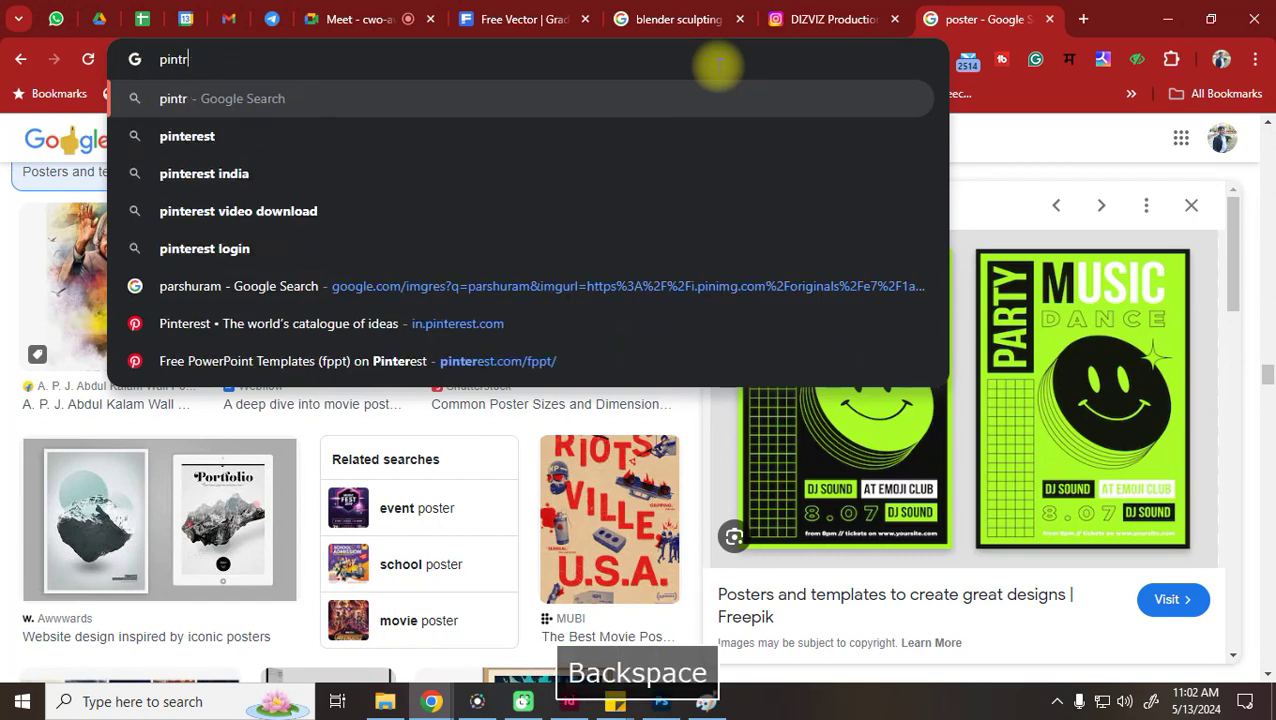
key("BackSpace")
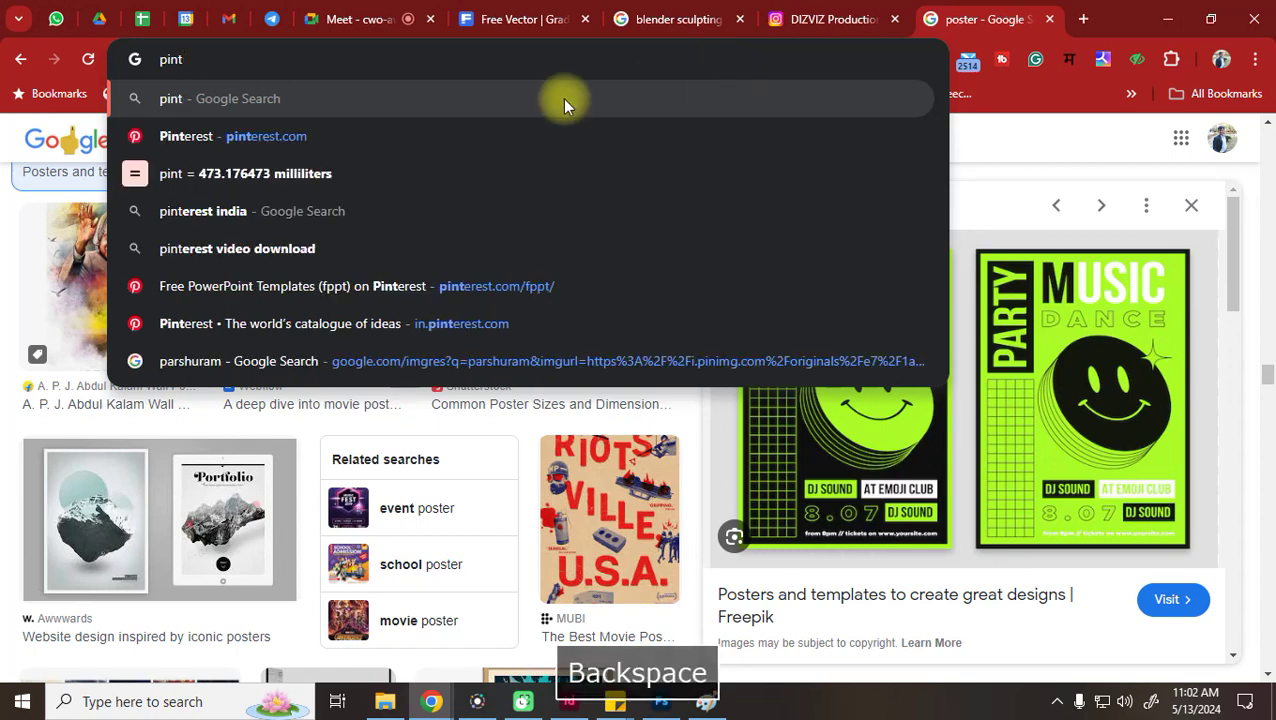
left_click(291, 138)
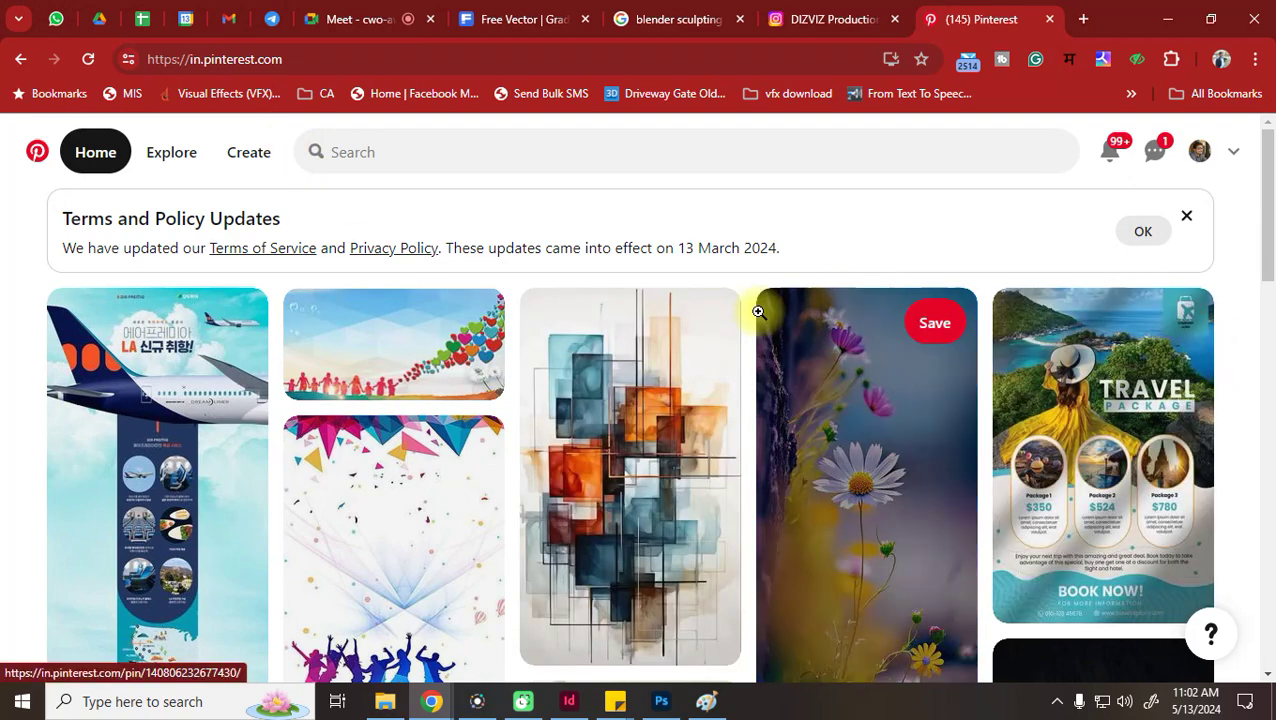
left_click(160, 463)
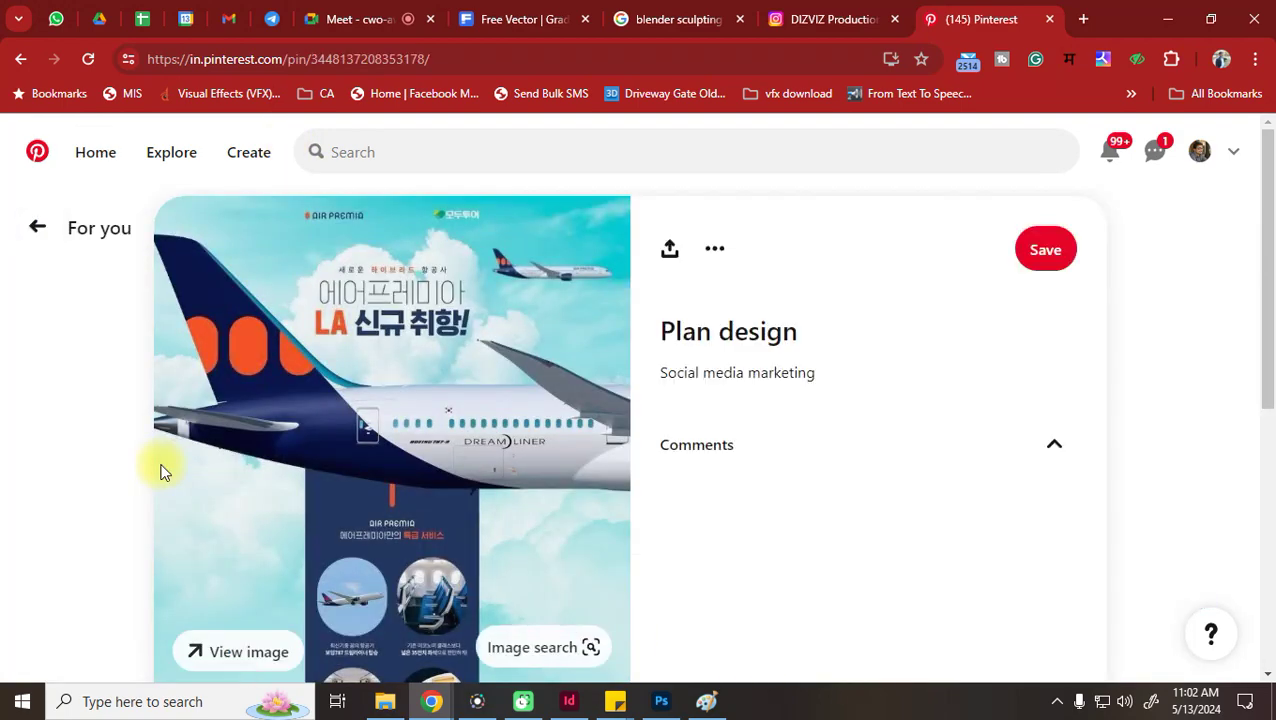
Examine the Air Premia airplane poster from its headline down to the circular service images
scroll(690, 430, "down", 1)
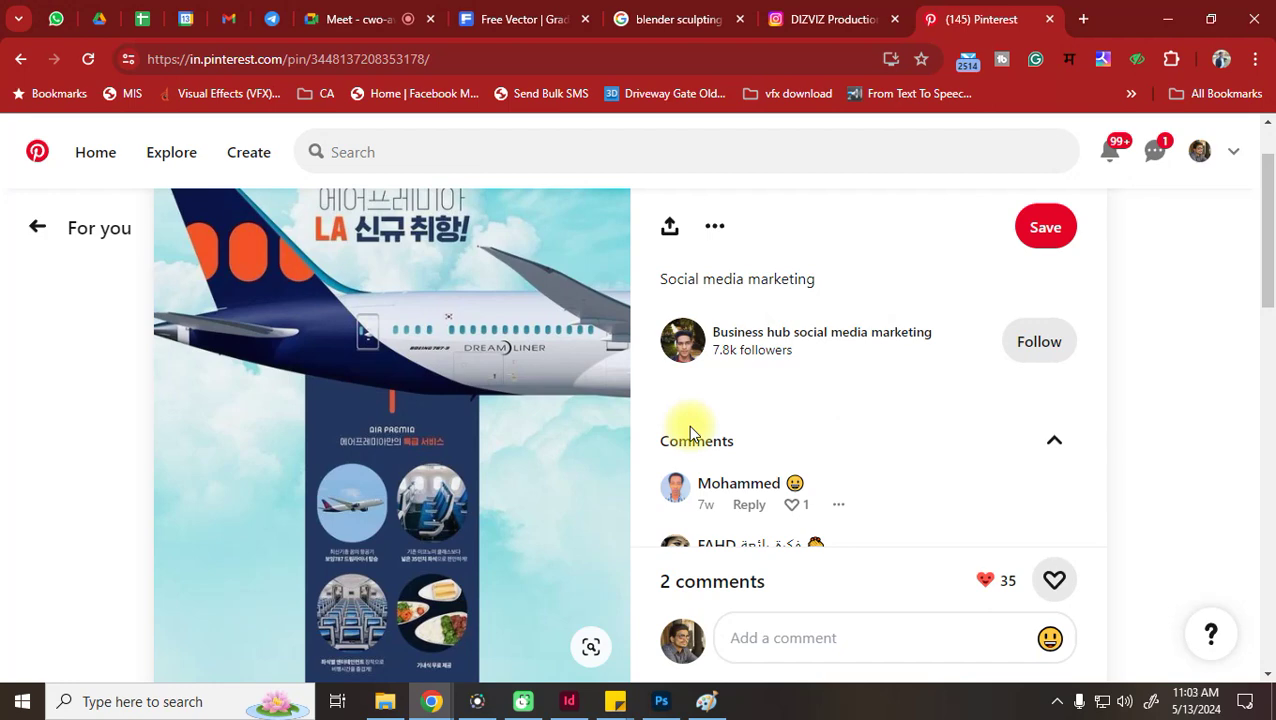
scroll(604, 467, "down", 2)
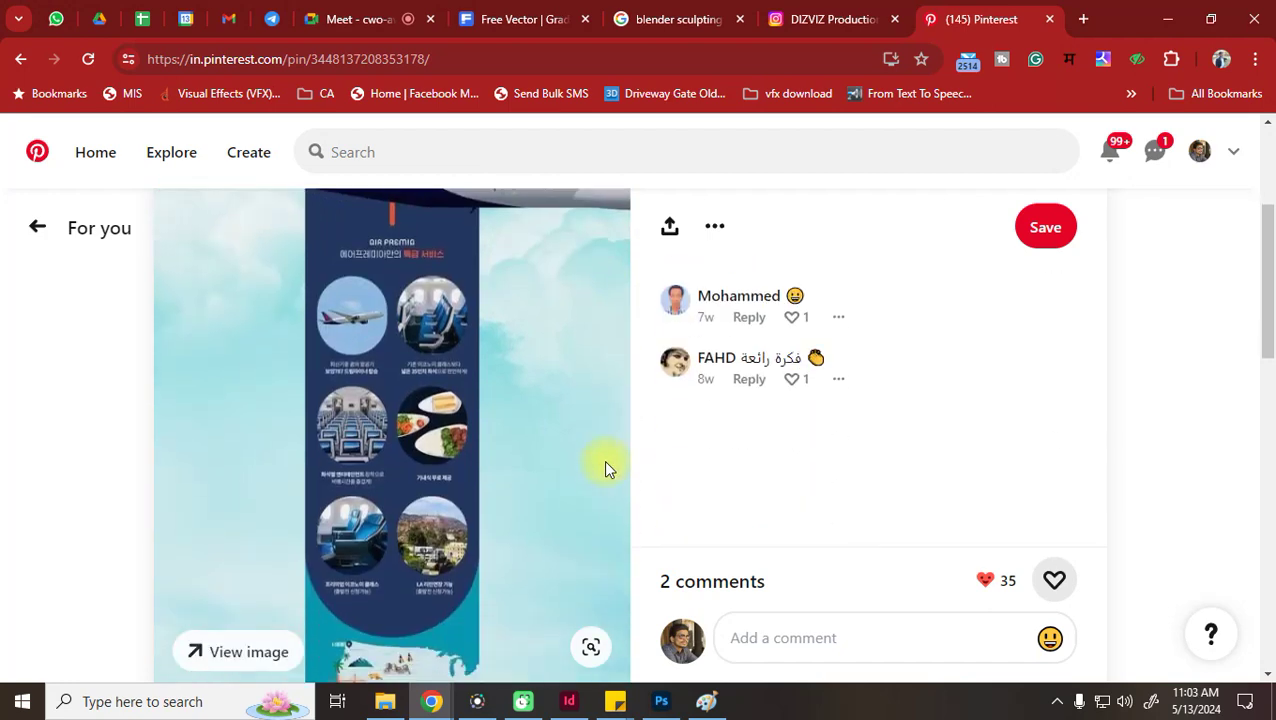
scroll(606, 468, "up", 3)
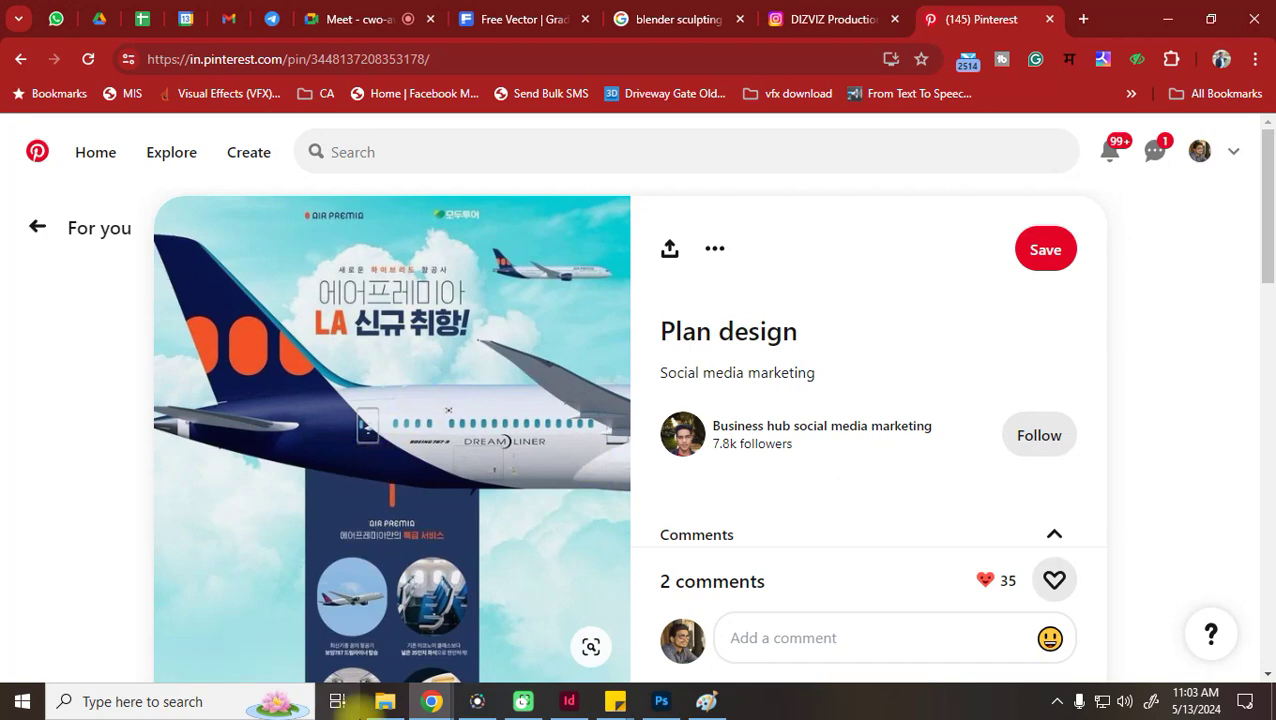
scroll(363, 622, "down", 2)
scroll(365, 616, "down", 2)
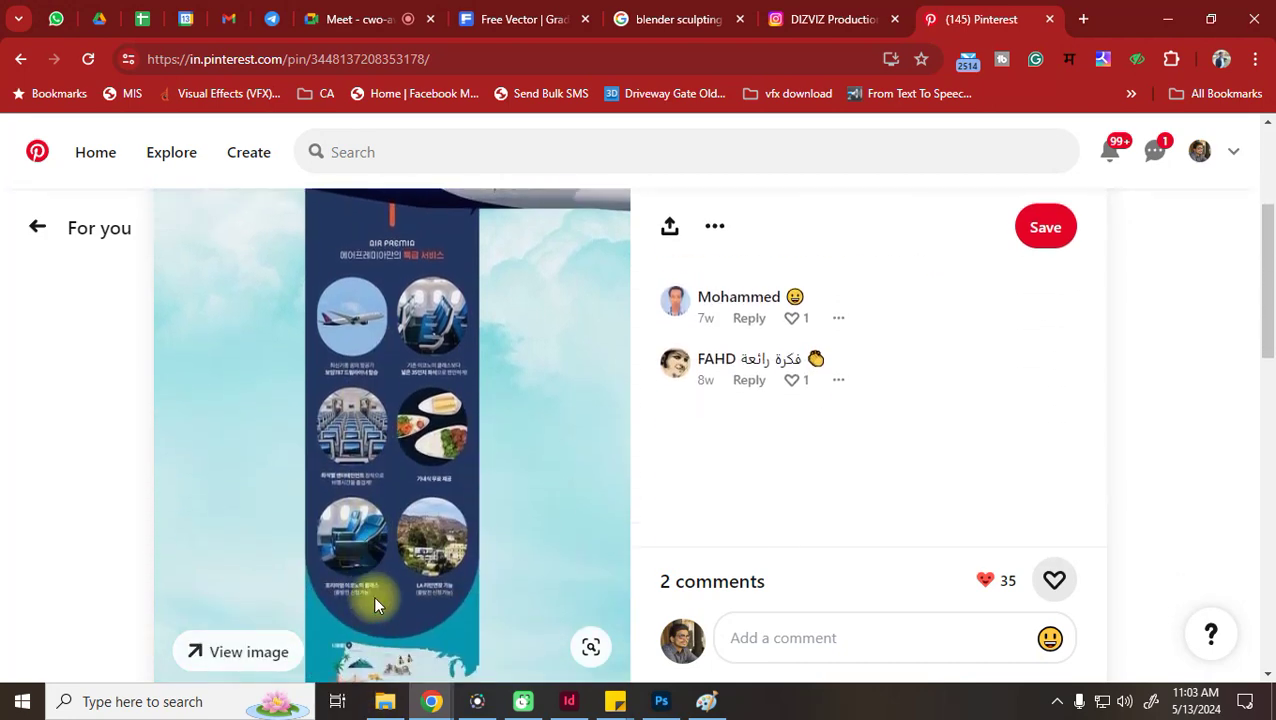
scroll(372, 590, "up", 3)
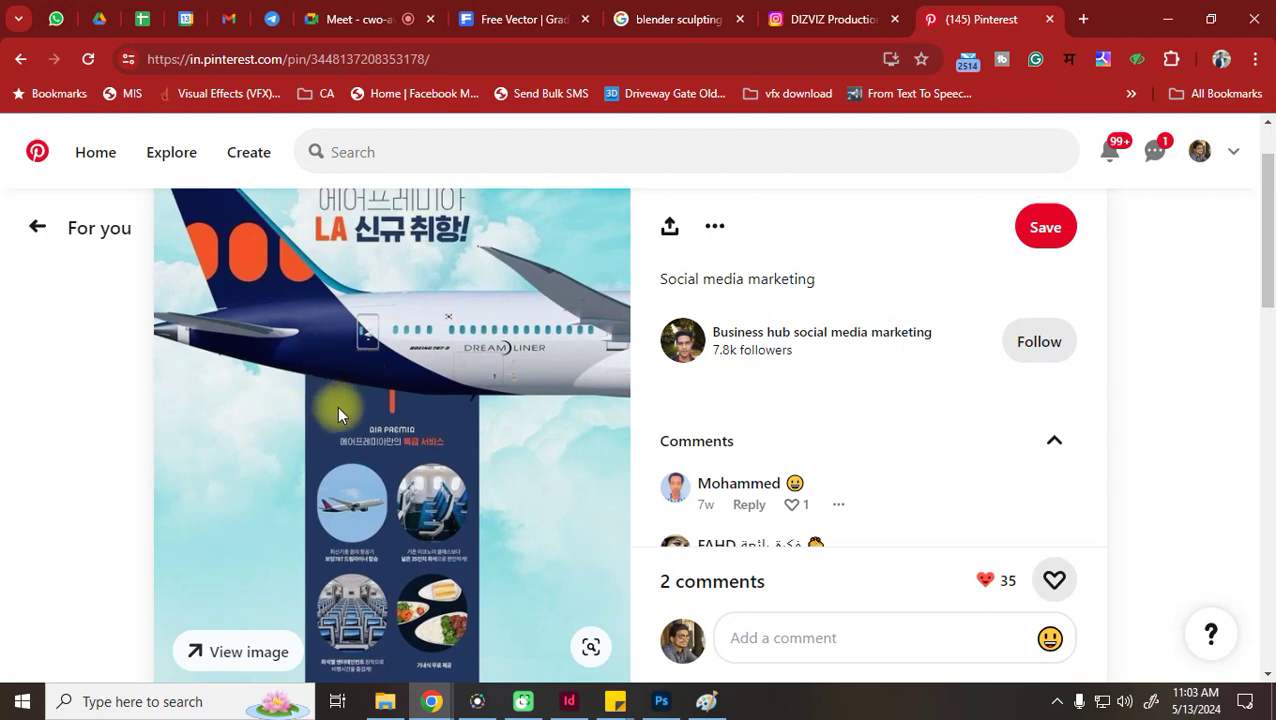
Check the participant list in the Google Meet call and return to the Pinterest airplane poster
left_click(379, 14)
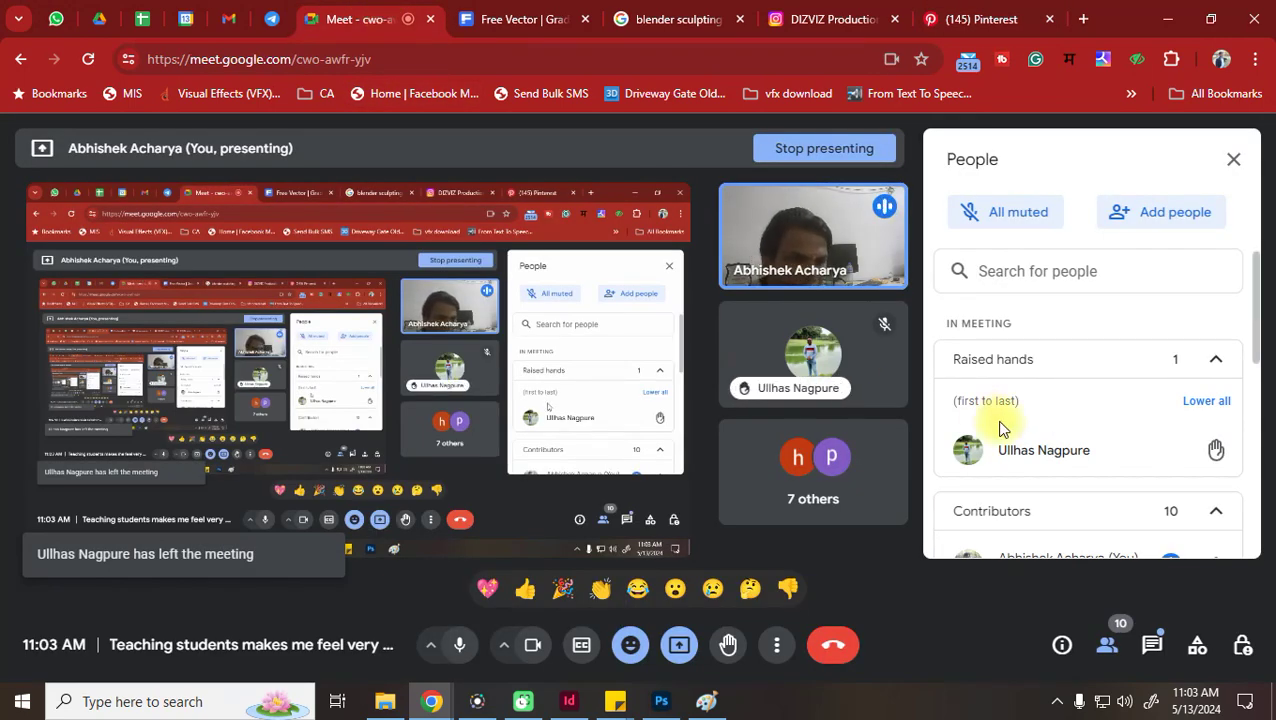
scroll(1003, 428, "down", 3)
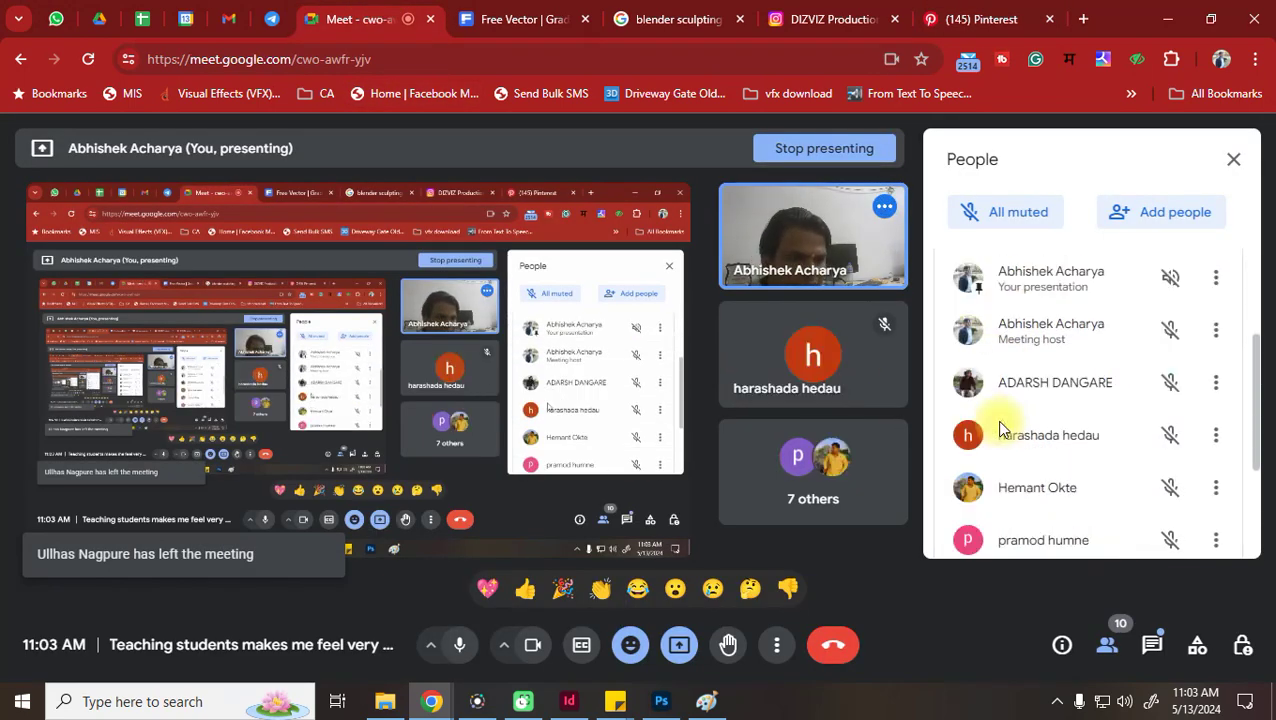
scroll(1000, 428, "up", 5)
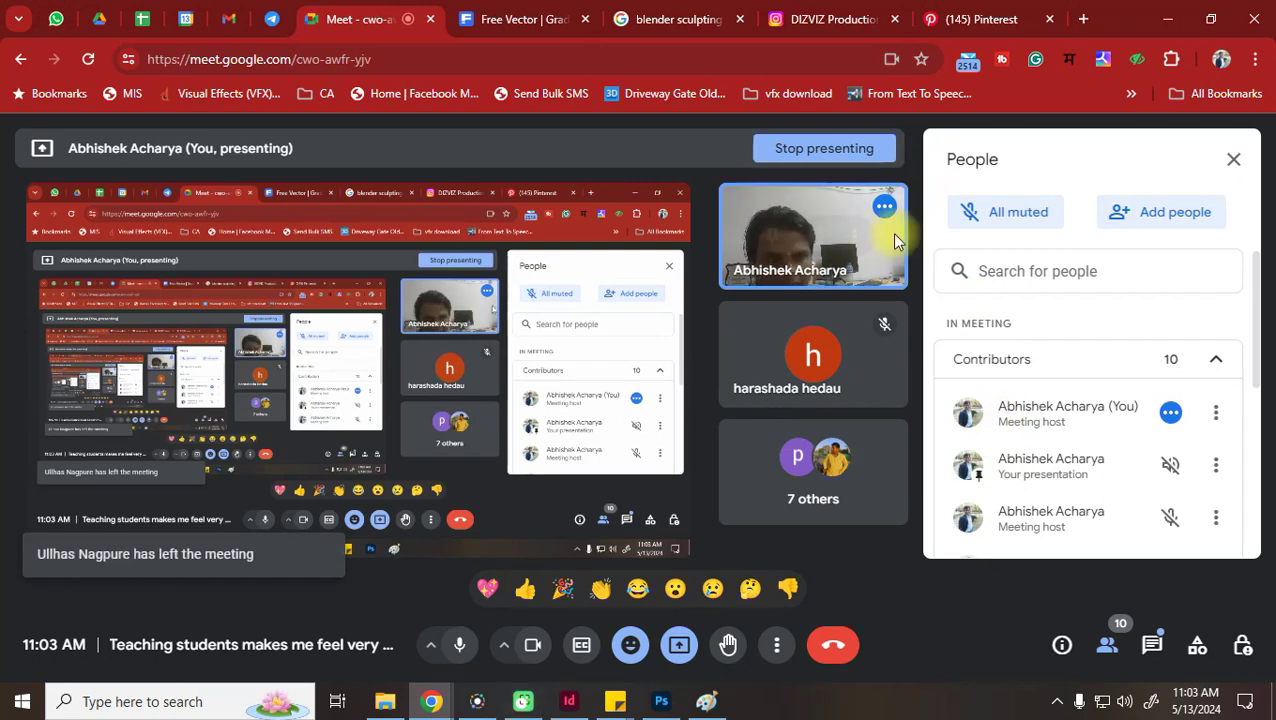
left_click(1015, 12)
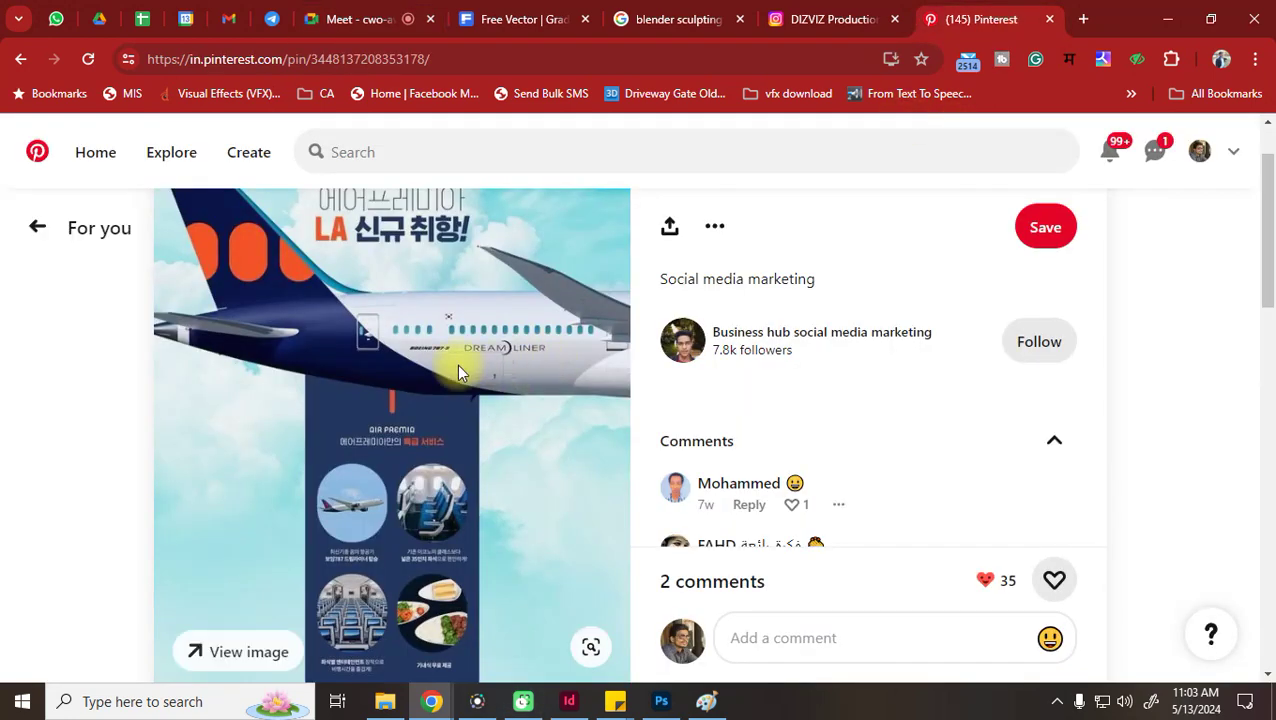
Examine the lower part of the Air Premia poster, including the illustrated map and the LA LA LAND section
scroll(457, 370, "down", 2)
scroll(457, 364, "down", 1)
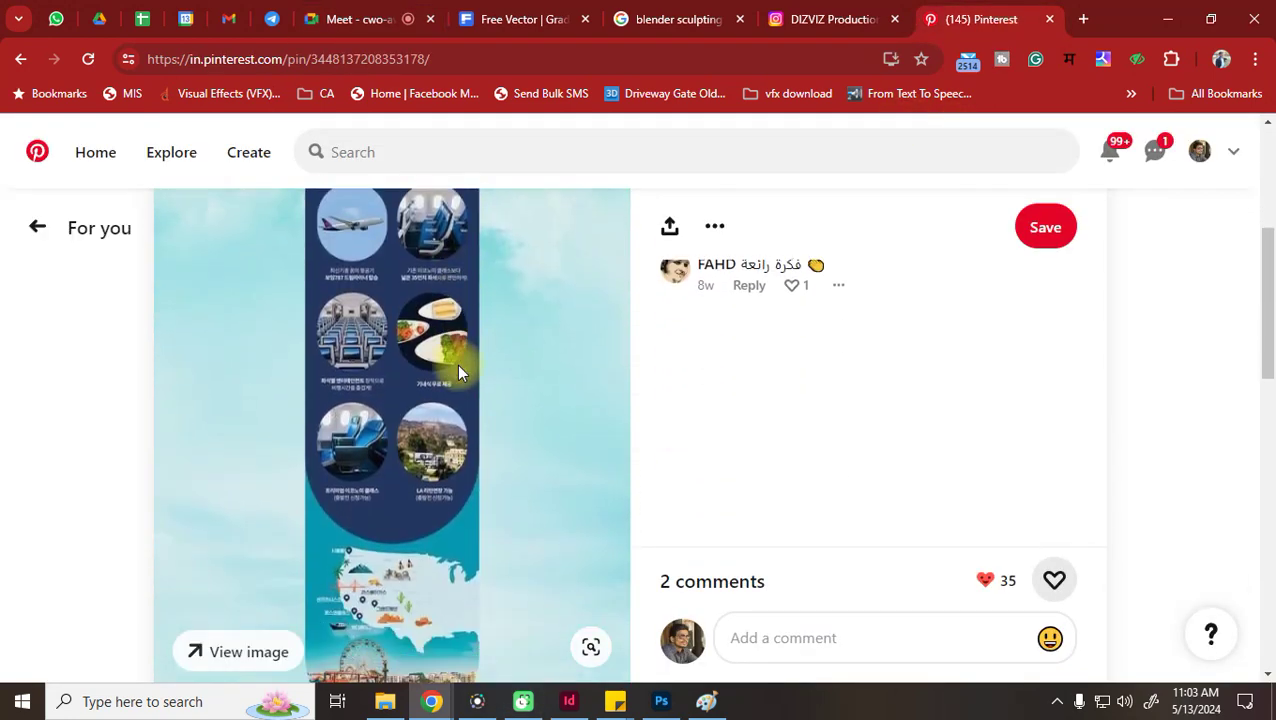
scroll(457, 364, "up", 1)
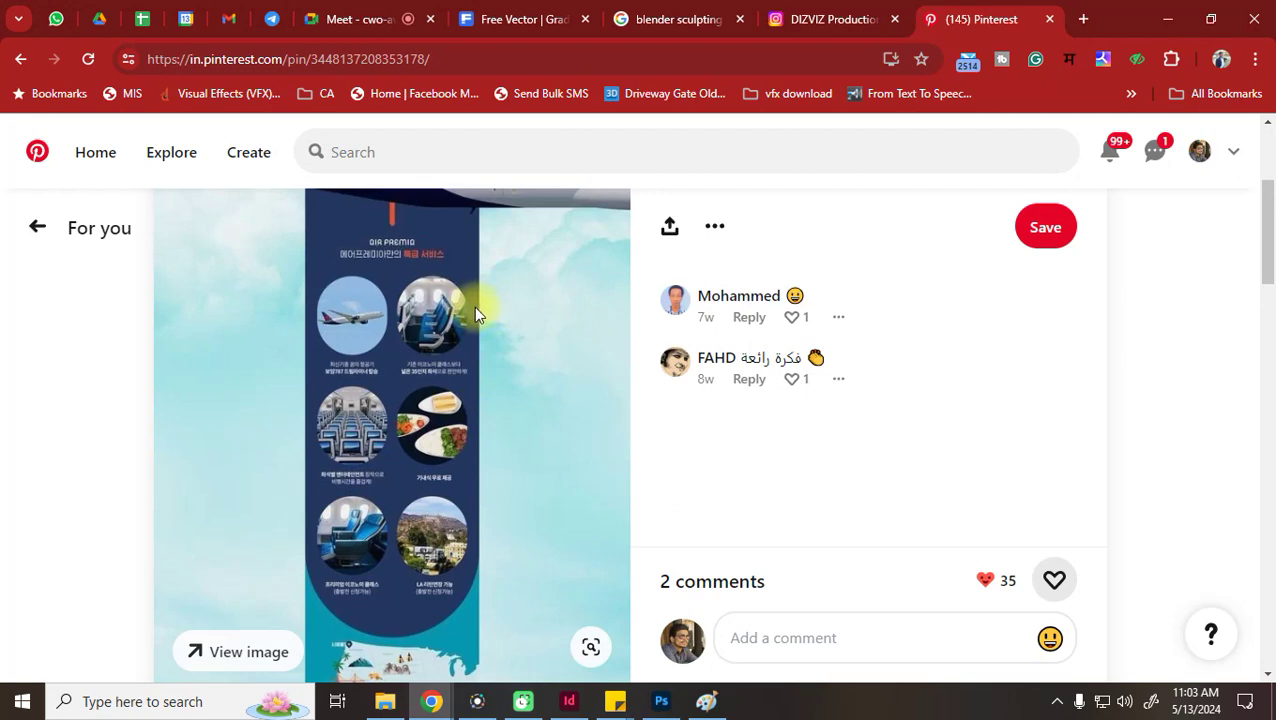
scroll(409, 405, "down", 5)
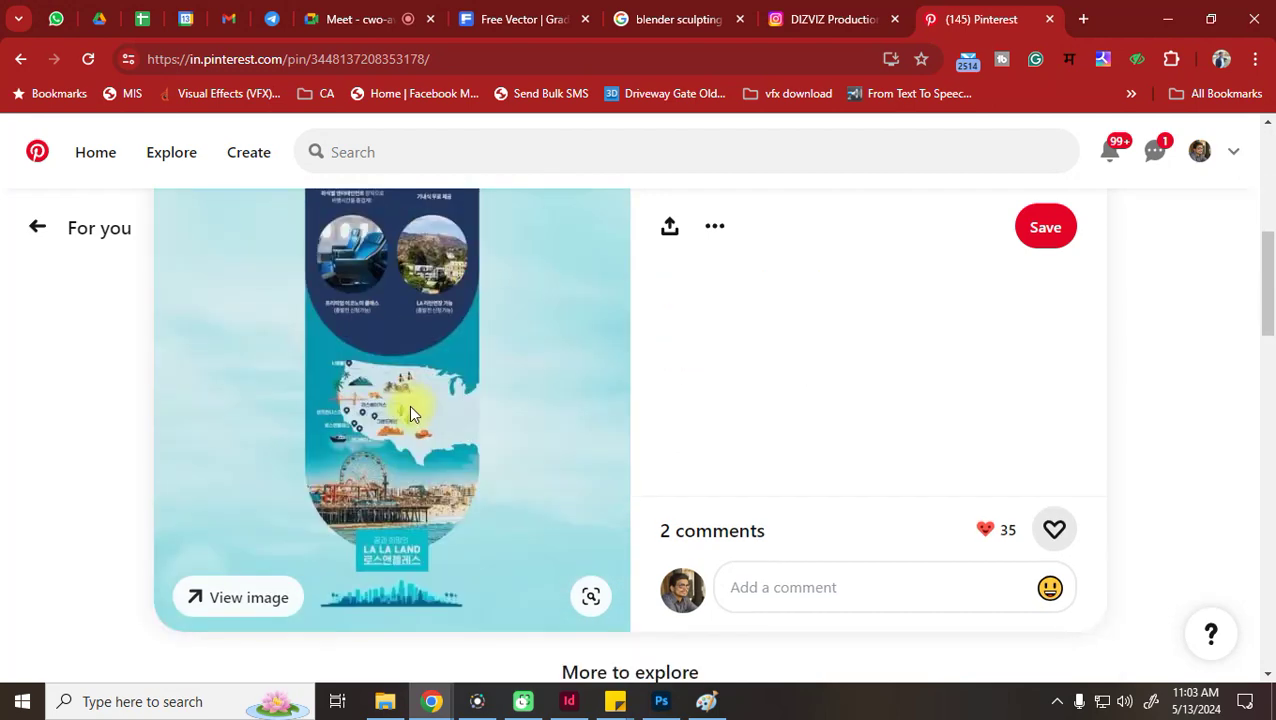
Open the "Celebración Riesgosa" newspaper page from the related pins and examine its column layout
scroll(409, 405, "down", 2)
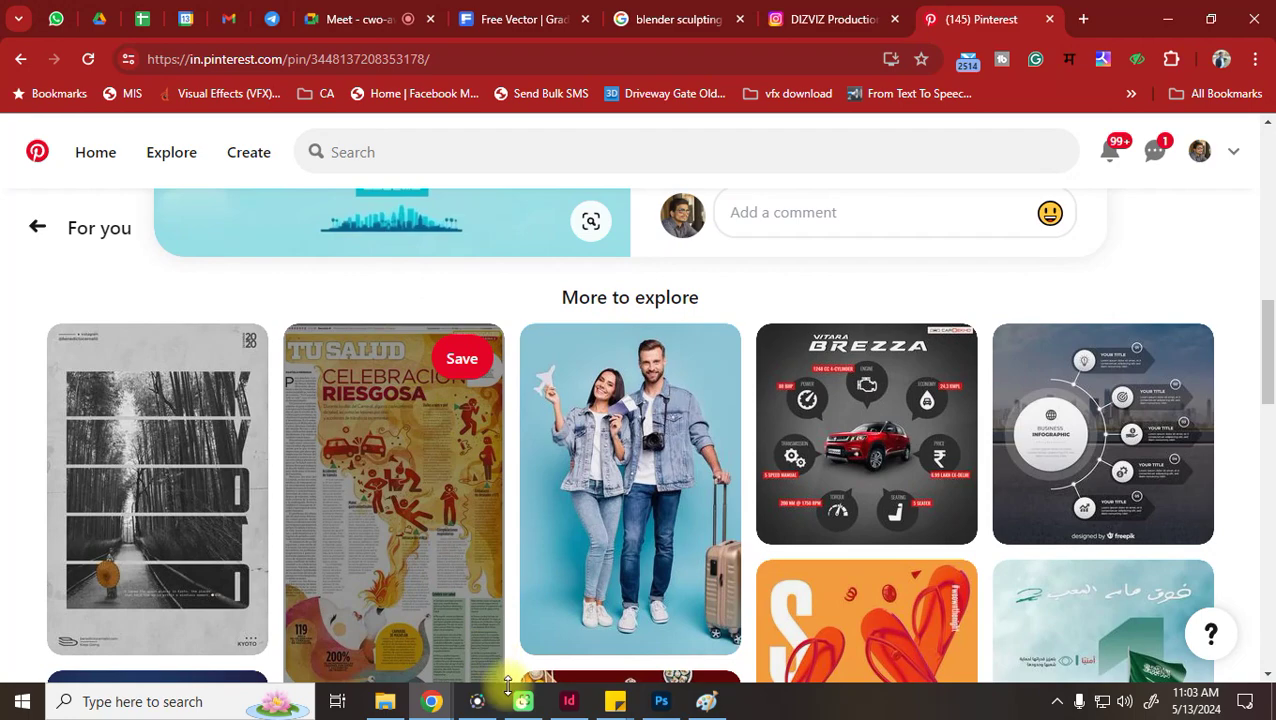
left_click(391, 495)
scroll(391, 495, "down", 2)
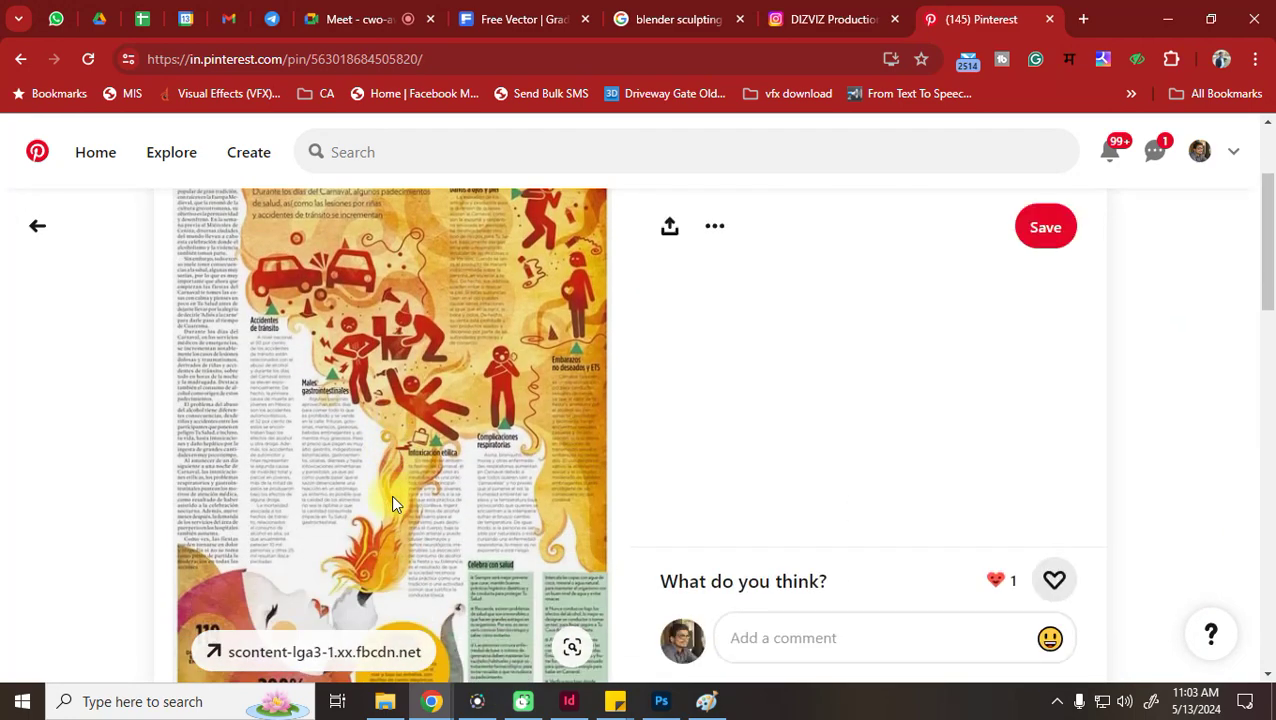
scroll(338, 392, "up", 1)
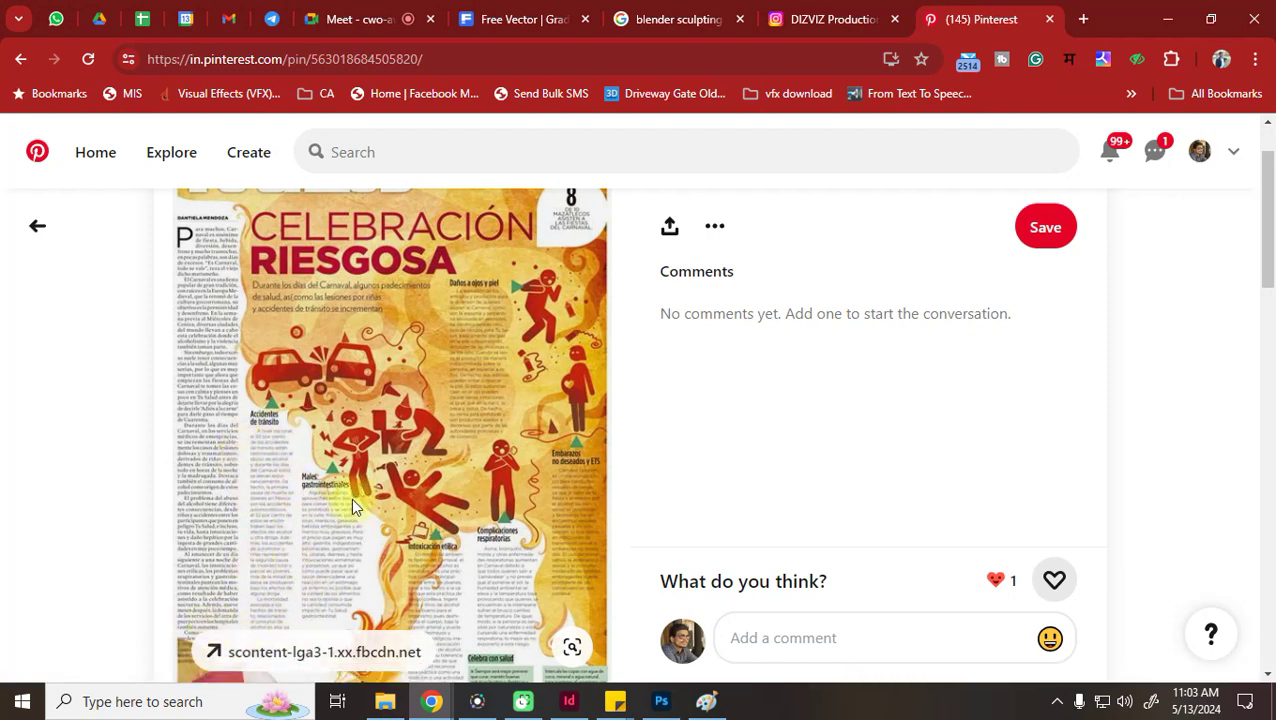
scroll(339, 497, "down", 5)
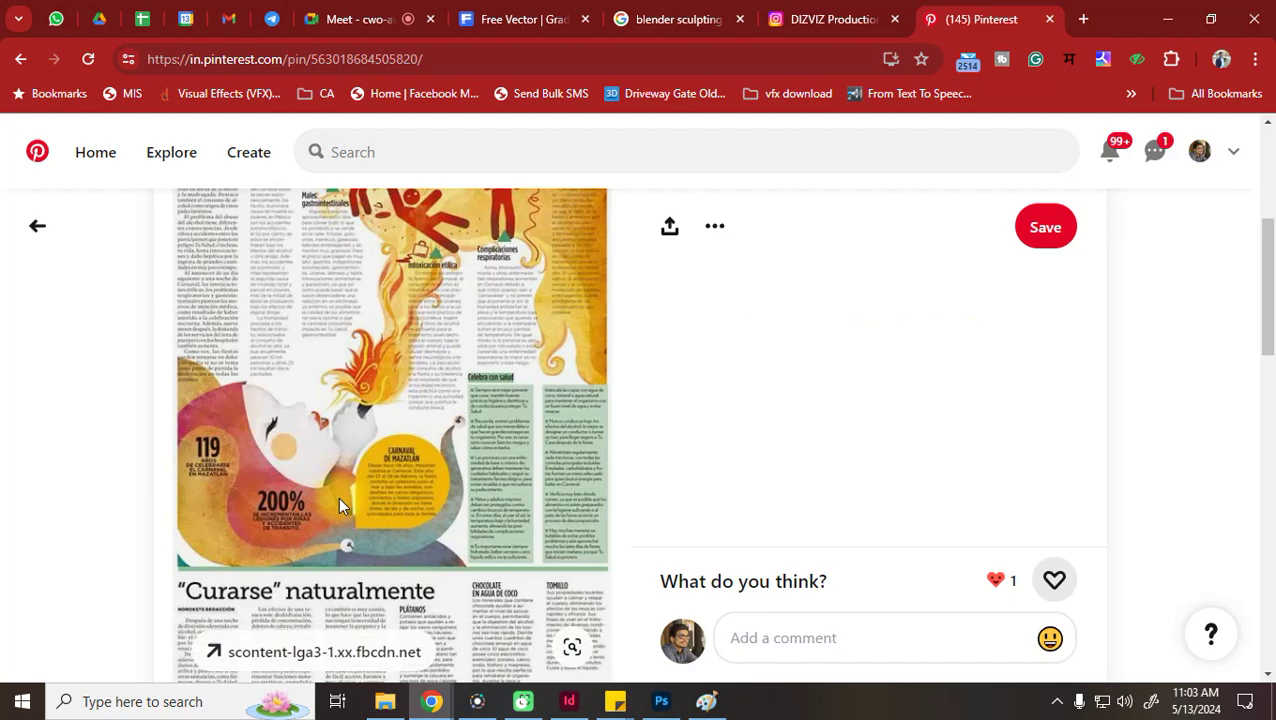
scroll(337, 495, "up", 8)
Open the "Show Time" newspaper pin from the related pins and examine its arched image layout and text columns
scroll(337, 495, "down", 6)
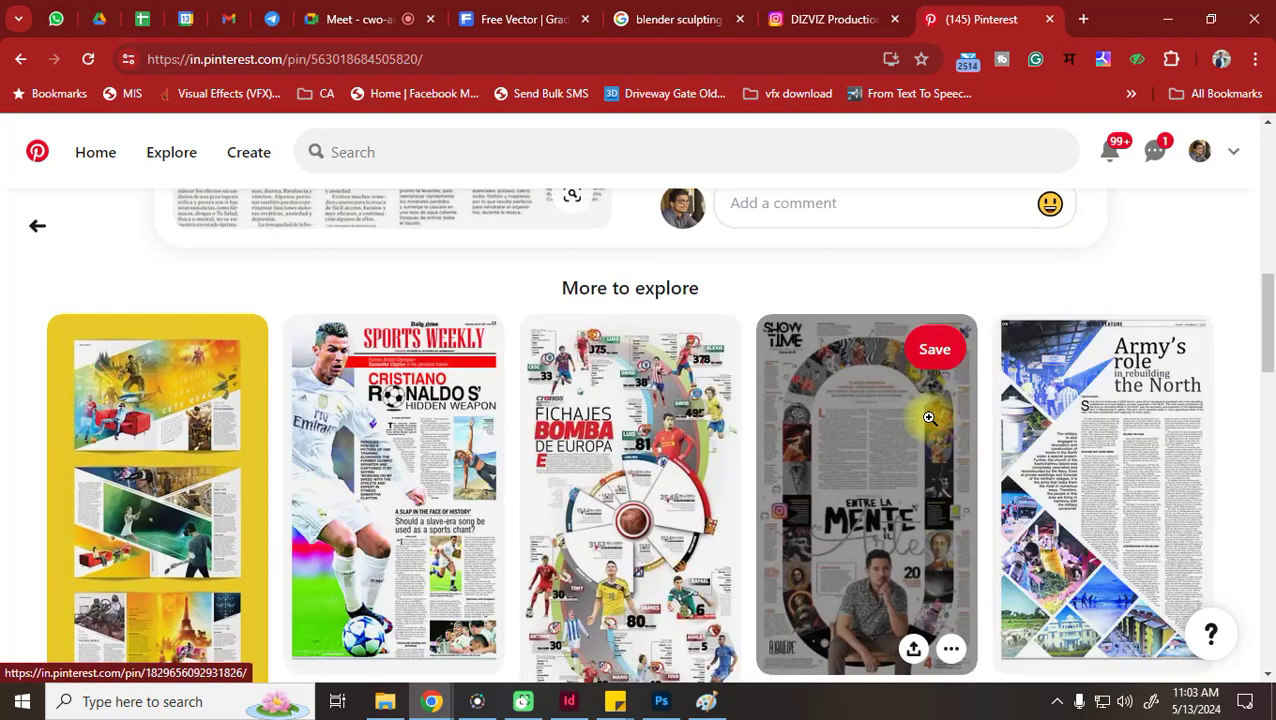
left_click(926, 420)
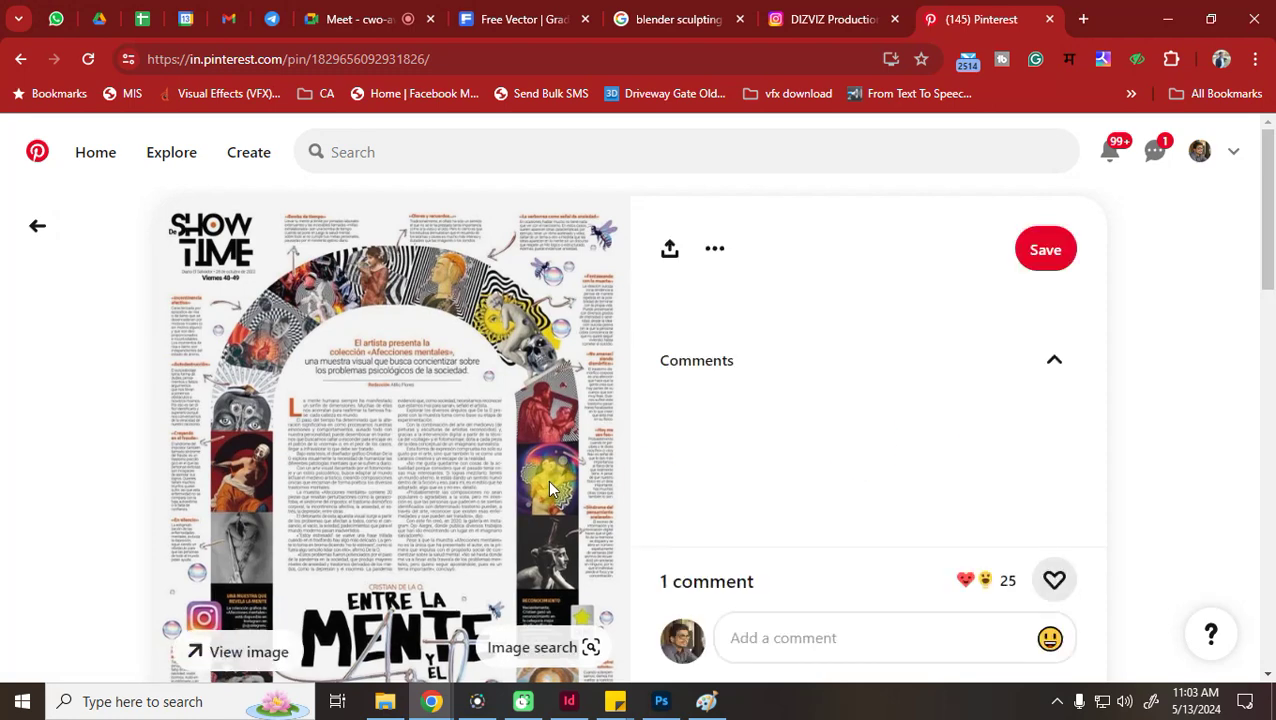
scroll(549, 488, "down", 1)
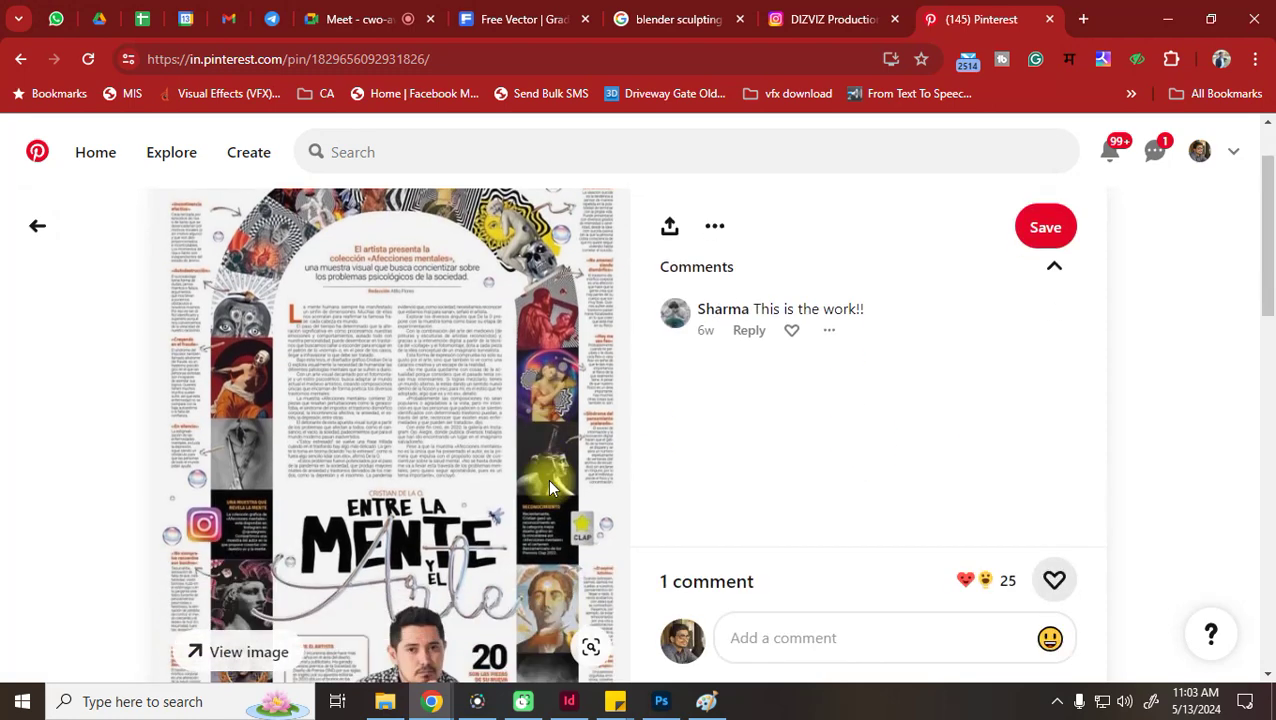
scroll(549, 488, "down", 2)
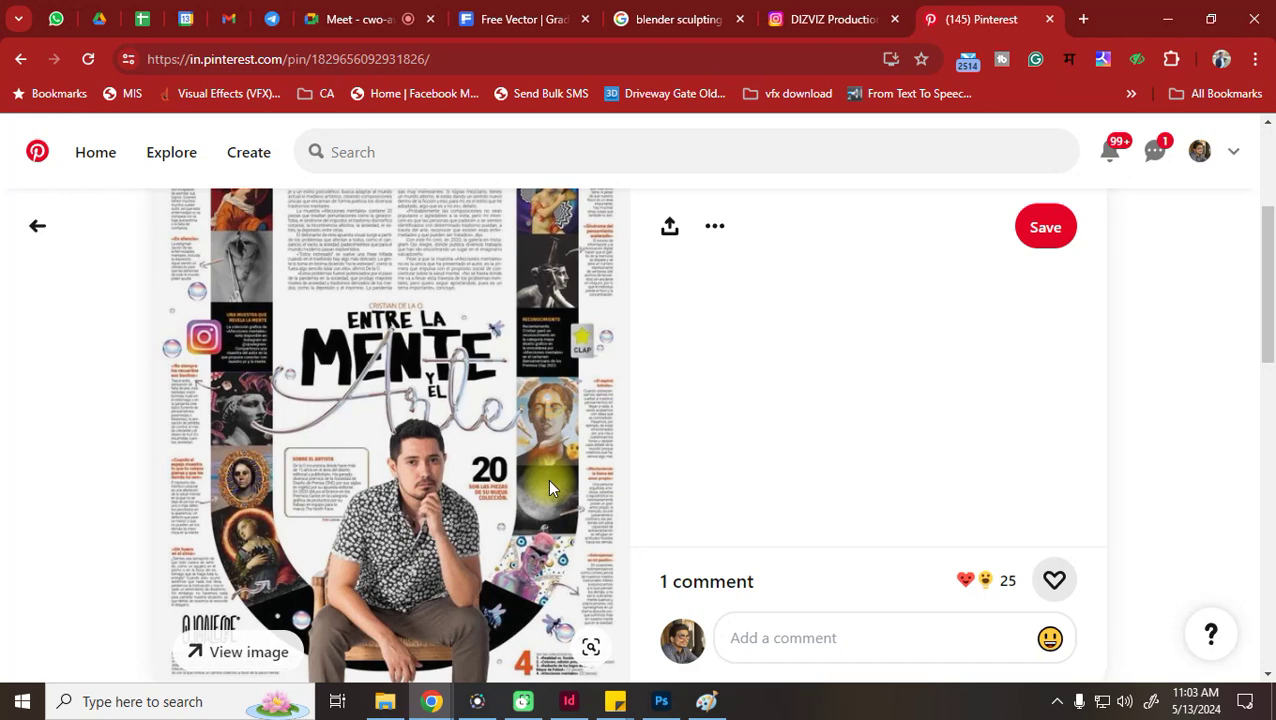
scroll(286, 560, "down", 1)
scroll(505, 535, "up", 4)
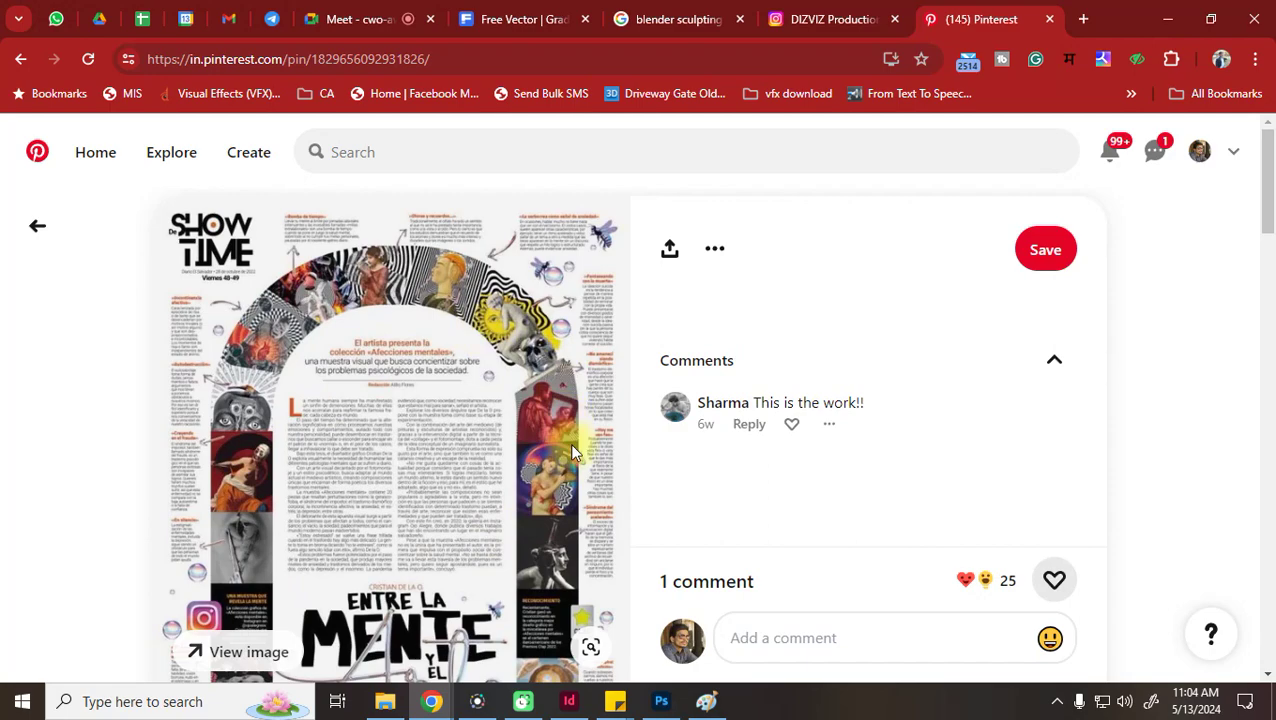
Open the "Kurt e suas 50 primaveras" newspaper pin from the related pins and view its layout
scroll(573, 597, "down", 5)
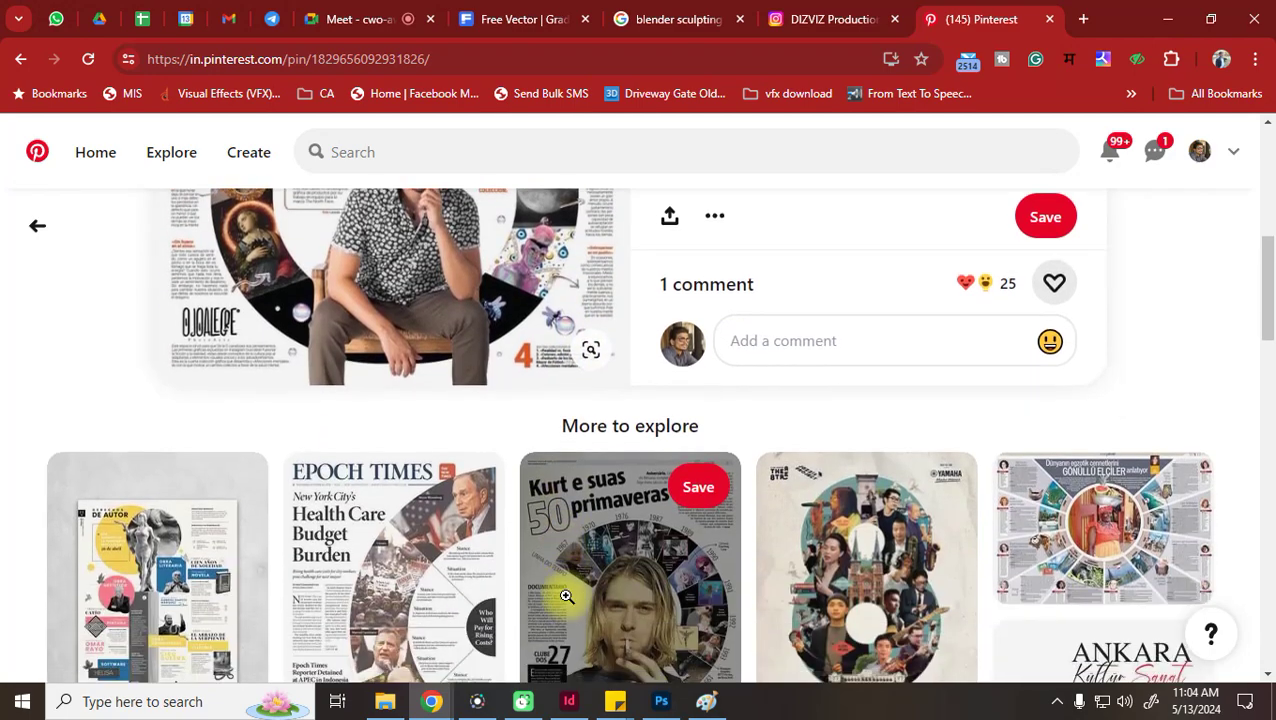
scroll(566, 596, "down", 2)
left_click(584, 478)
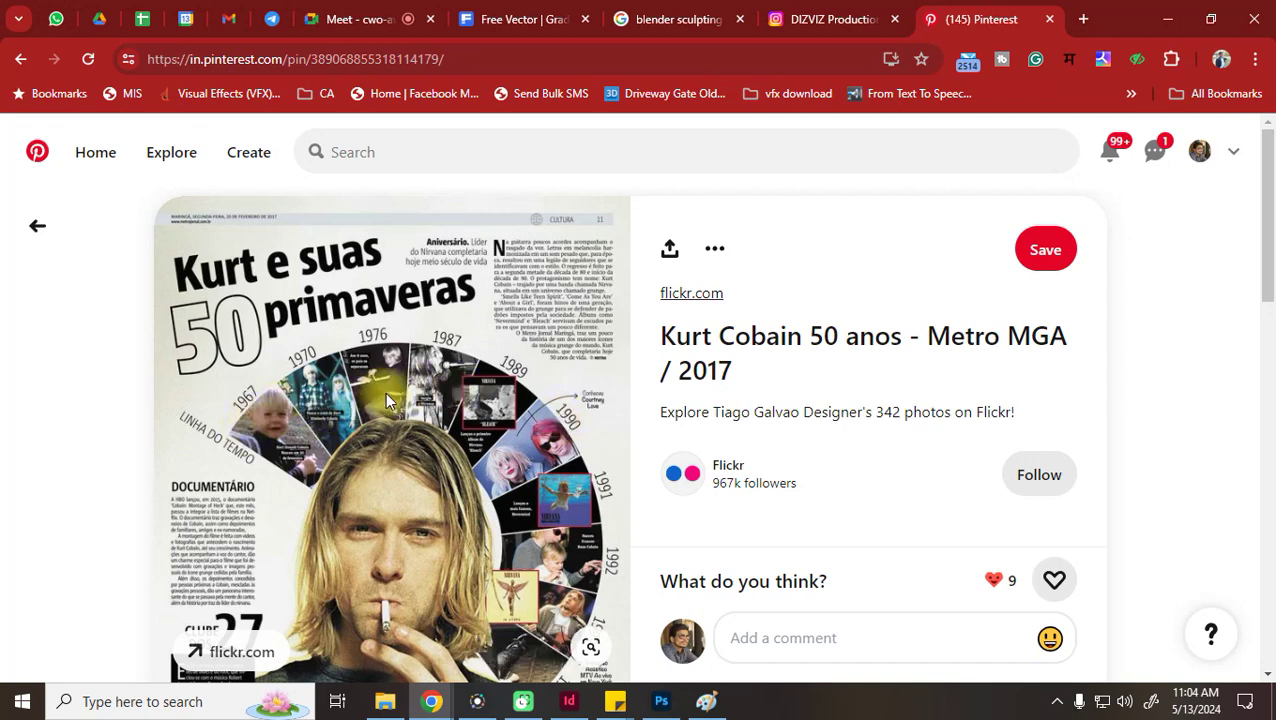
scroll(557, 515, "down", 2)
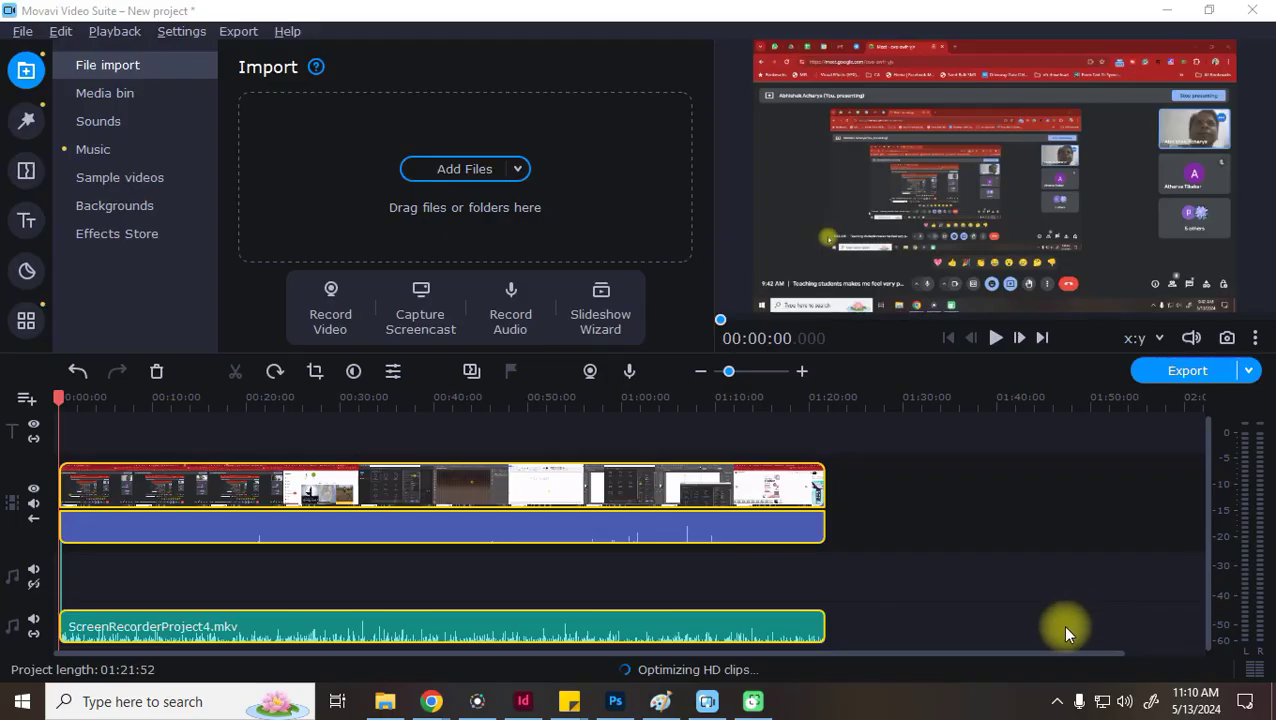
Switch from Movavi Video Suite to the Chrome window with Pinterest and open a new Incognito window
mouse_move(577, 712)
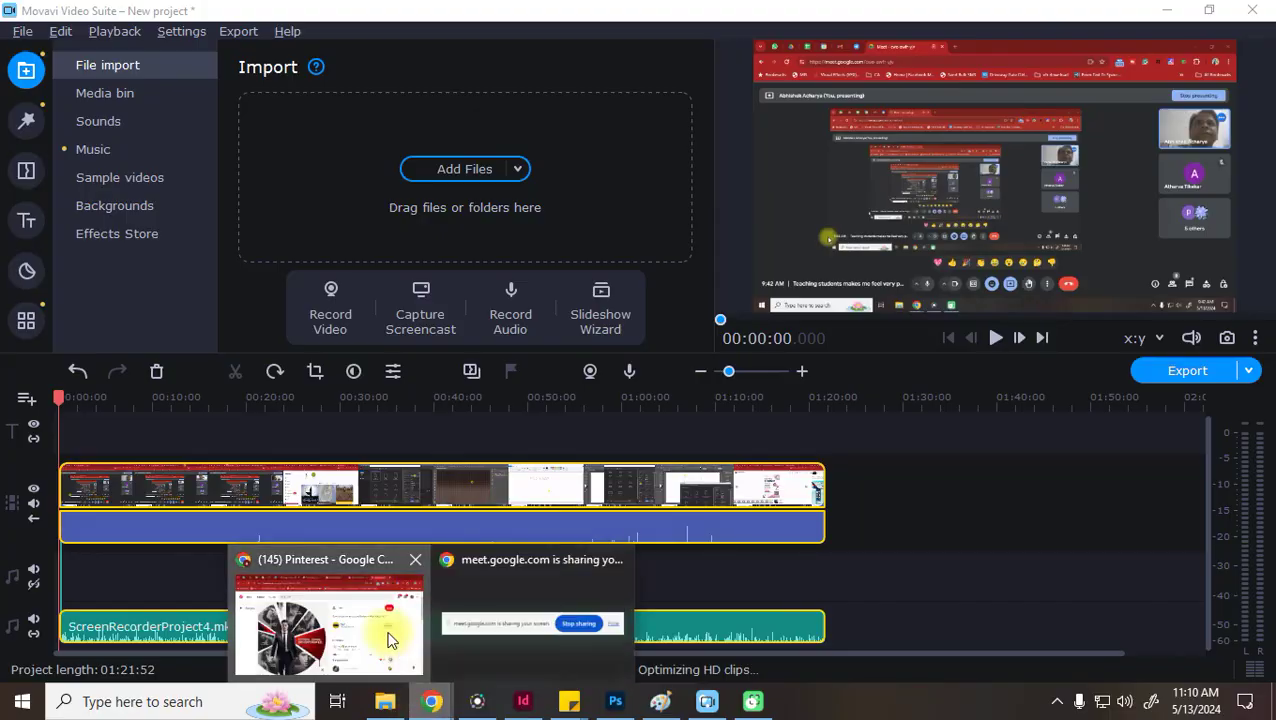
left_click(395, 640)
left_click(1255, 59)
left_click(1108, 158)
left_click(1256, 60)
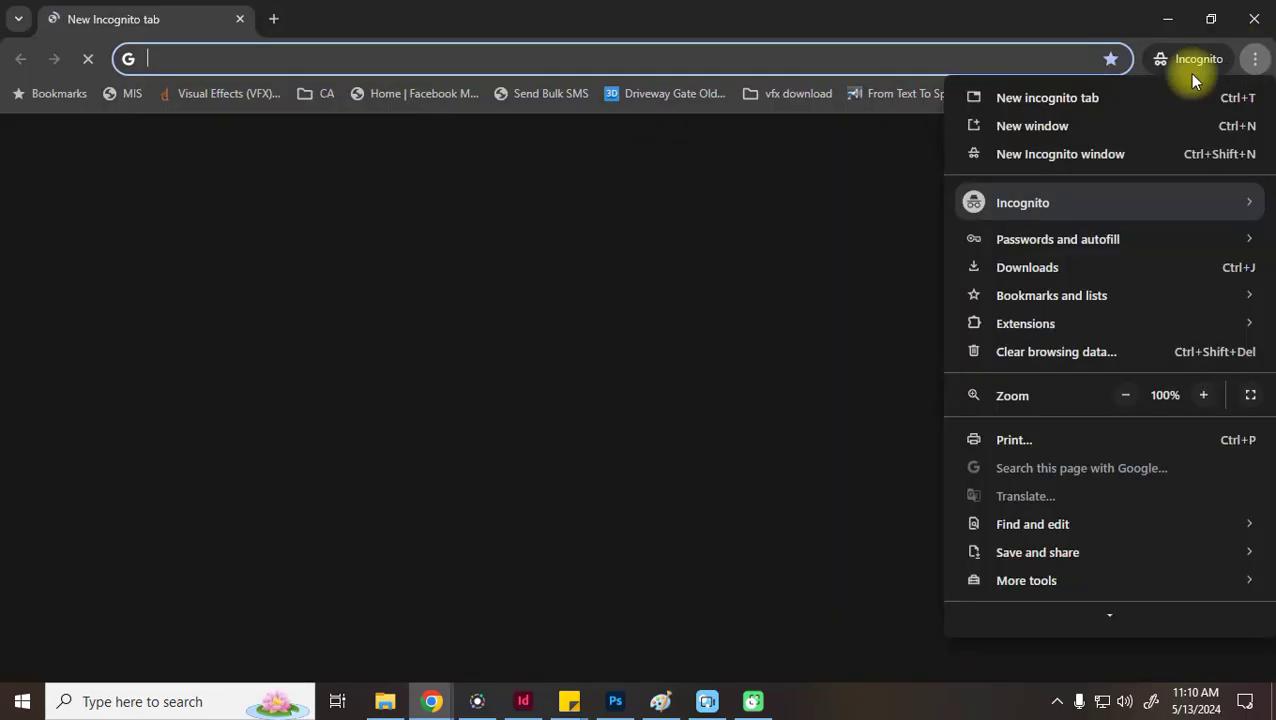
Load the getintopc.com home page in the Incognito window, without the suggested character animator search
left_click(377, 59)
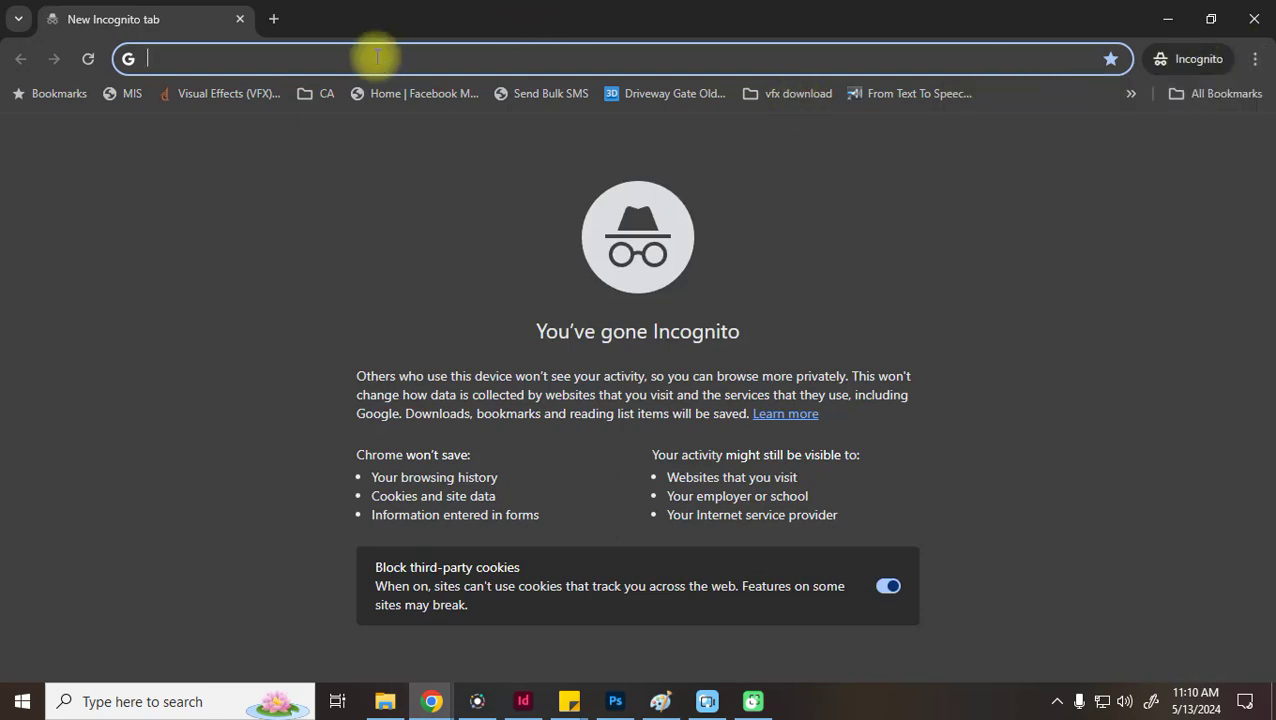
type("get")
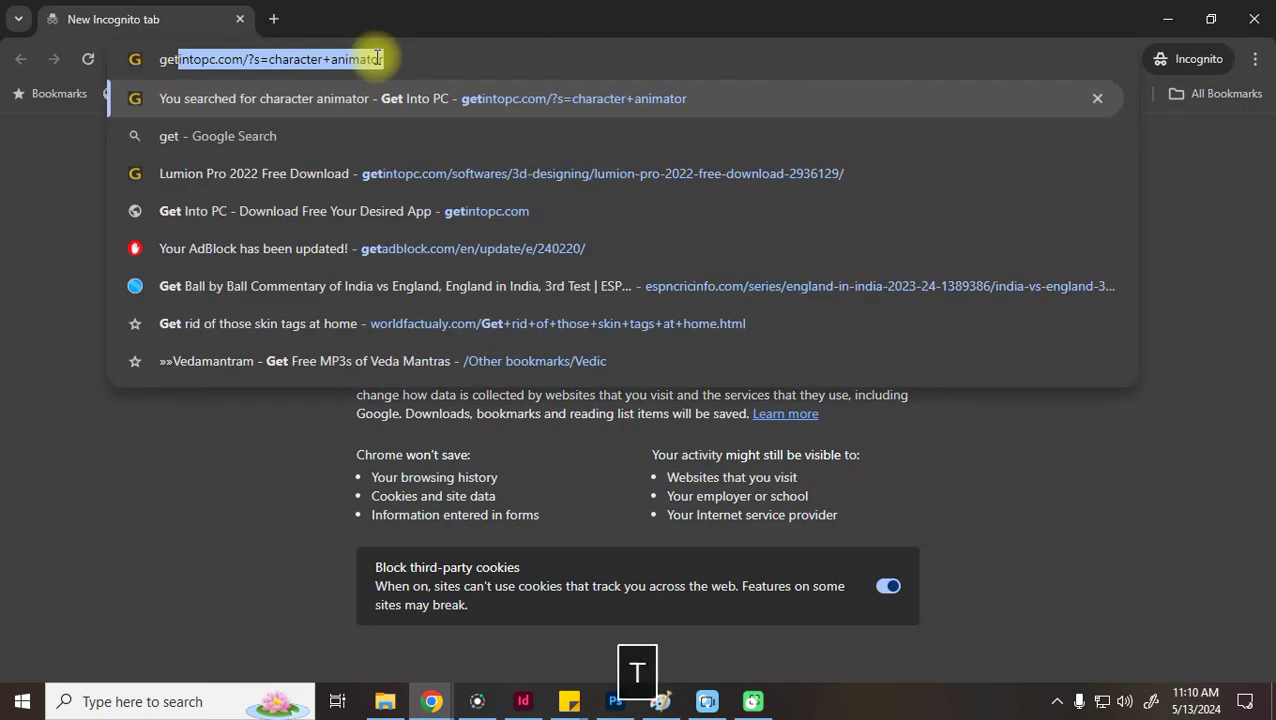
type("intopc.com")
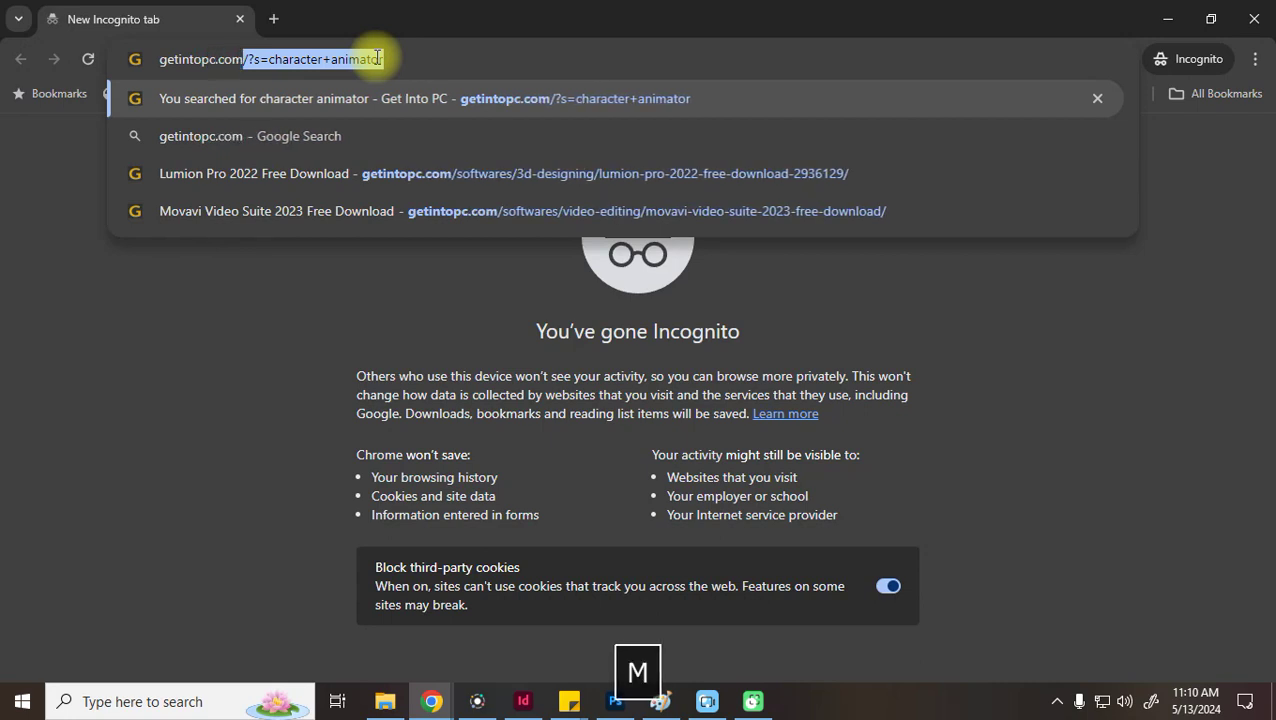
key("Delete")
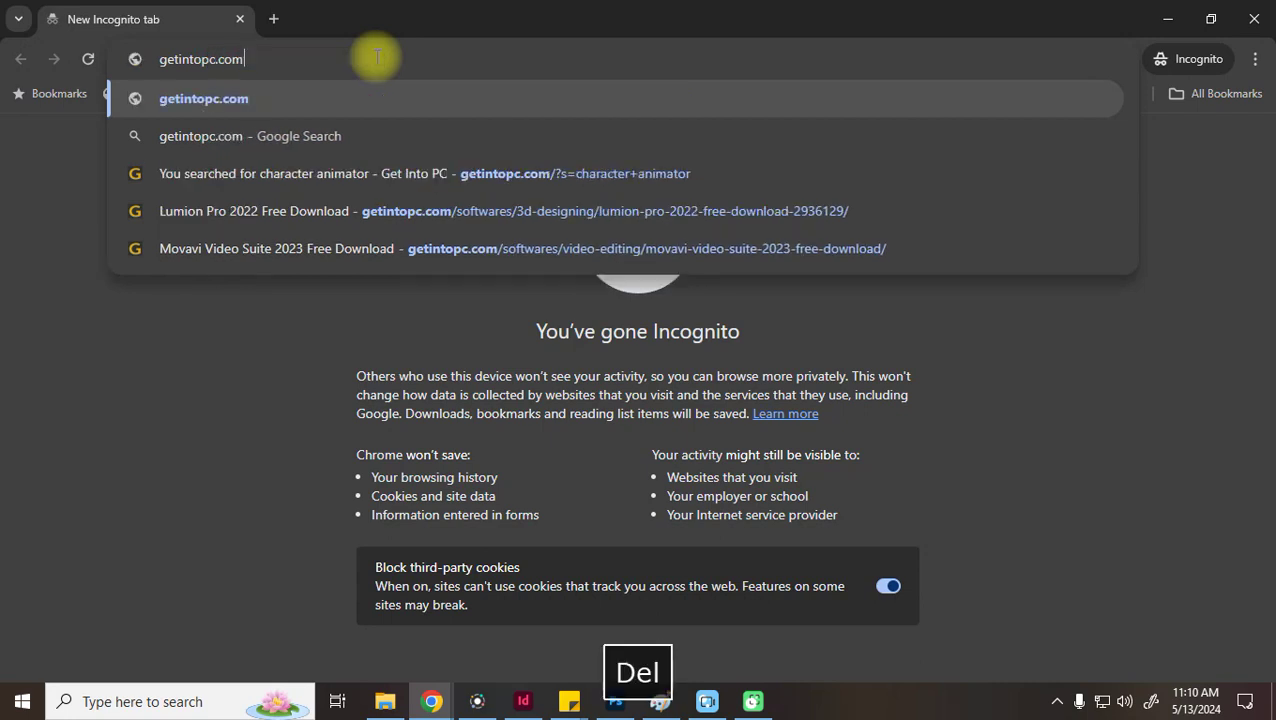
key("Return")
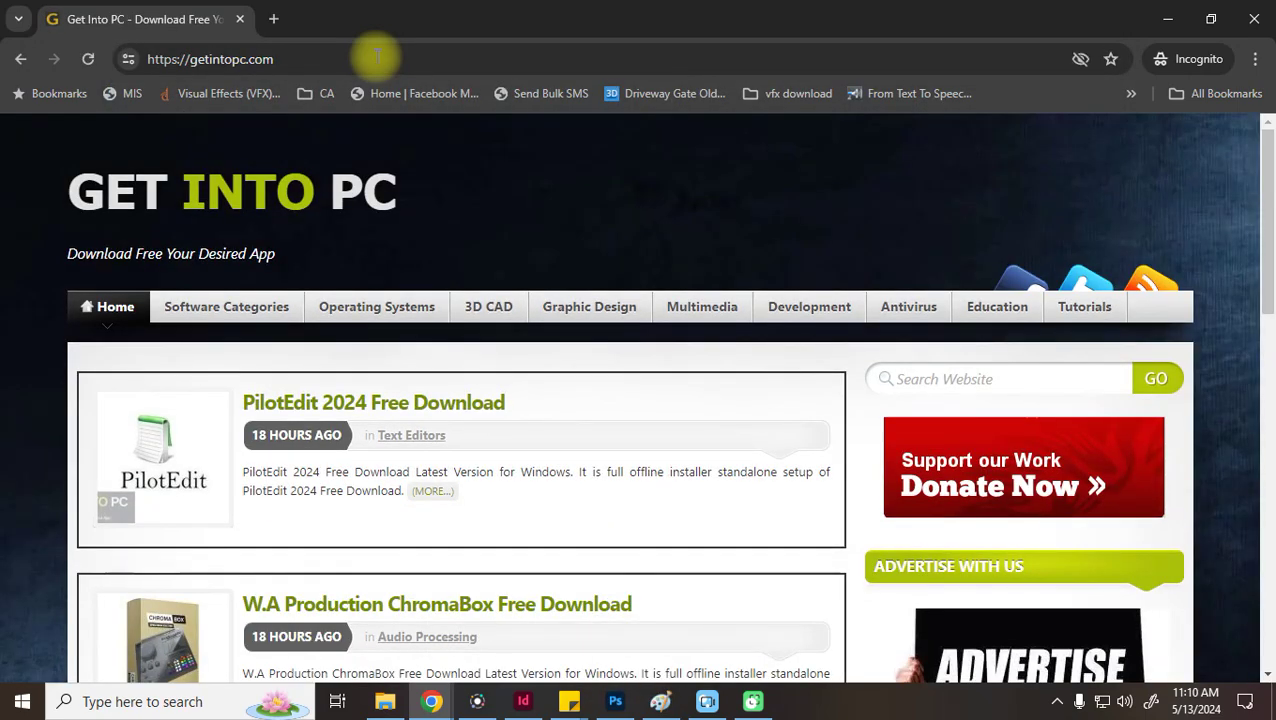
Search the Get Into PC website for "indesign"
left_click(914, 372)
type("indesig")
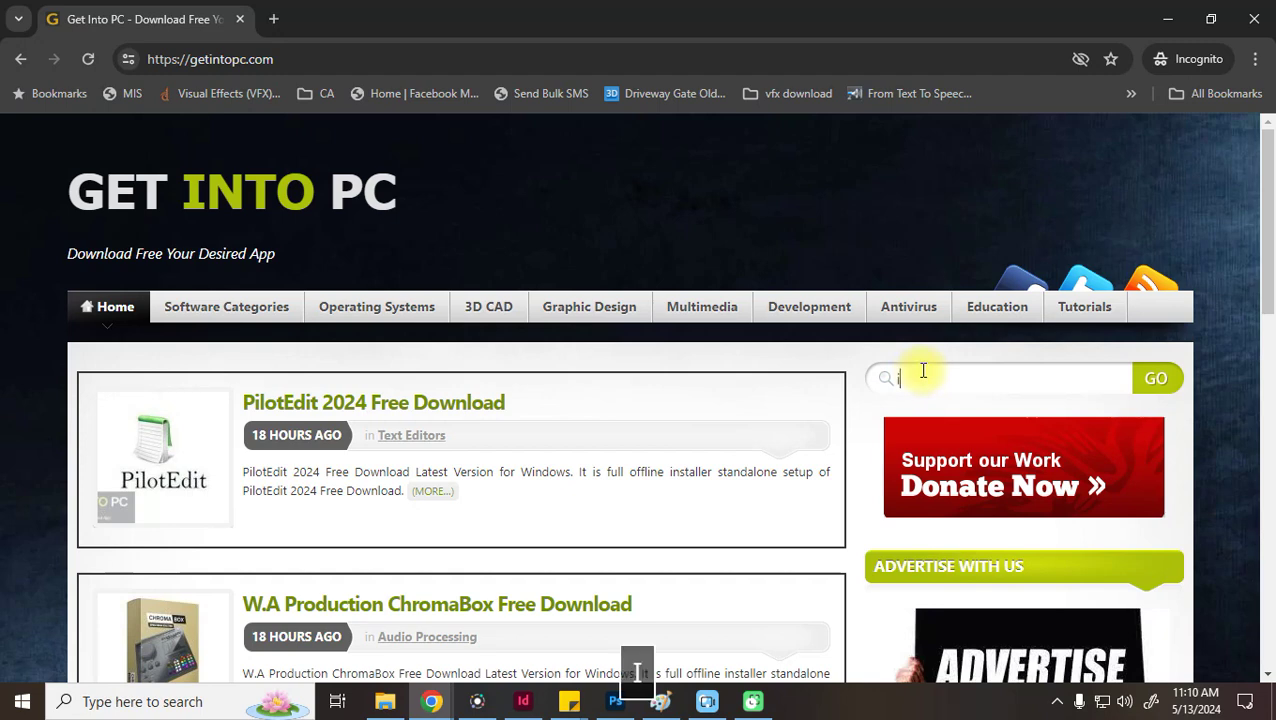
type("n")
key("Return")
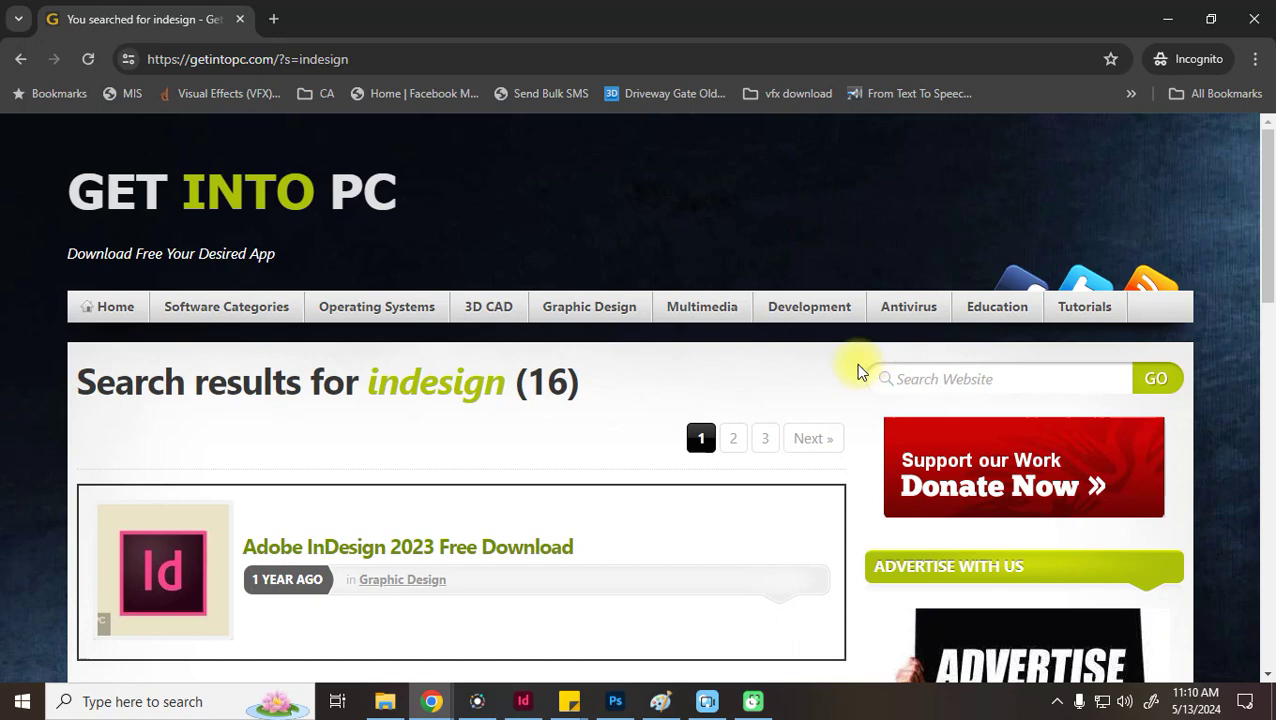
Open the Adobe InDesign 2022 Free Download result, view its download section, and return to the search results
scroll(850, 370, "down", 3)
scroll(845, 377, "down", 1)
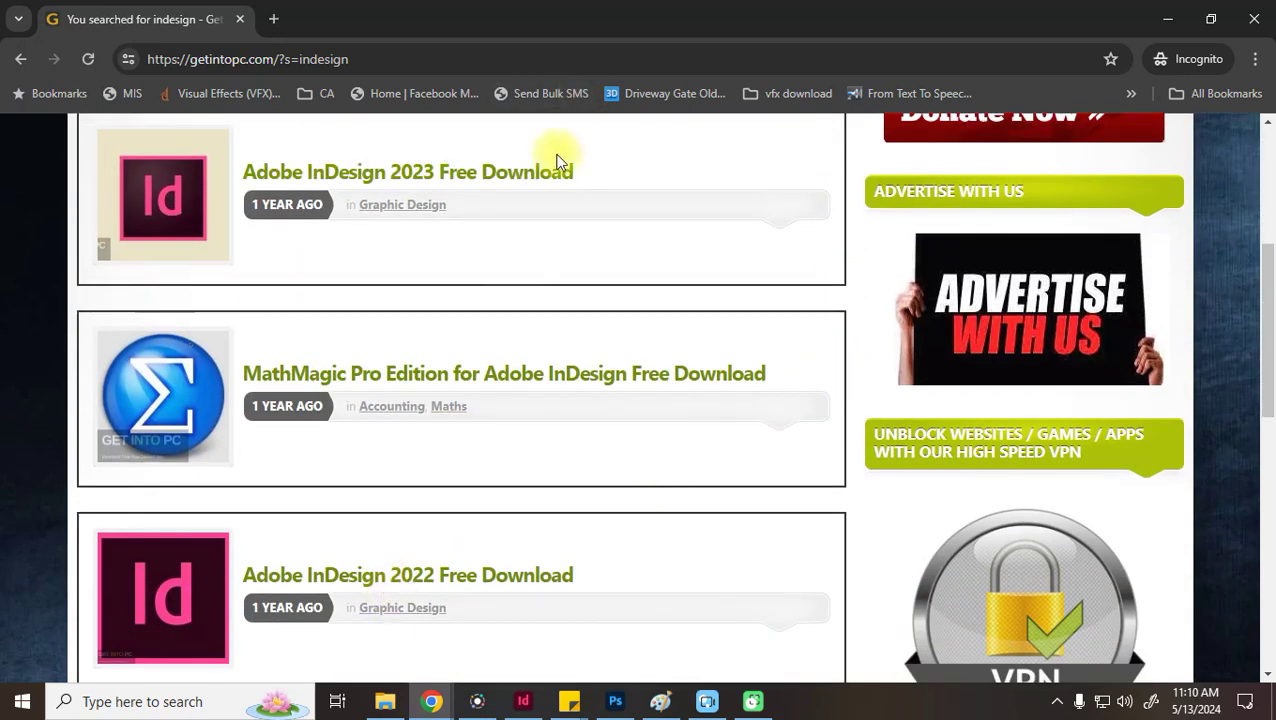
left_click(465, 576)
scroll(706, 480, "down", 15)
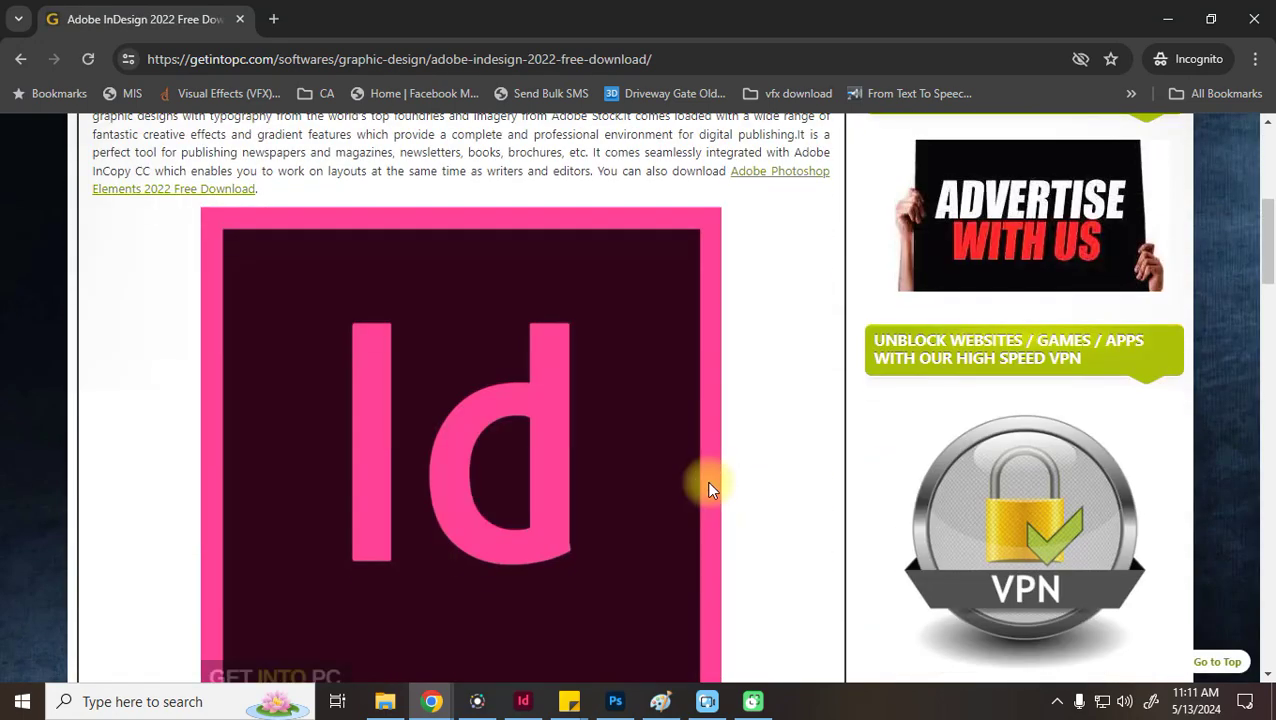
scroll(705, 487, "down", 15)
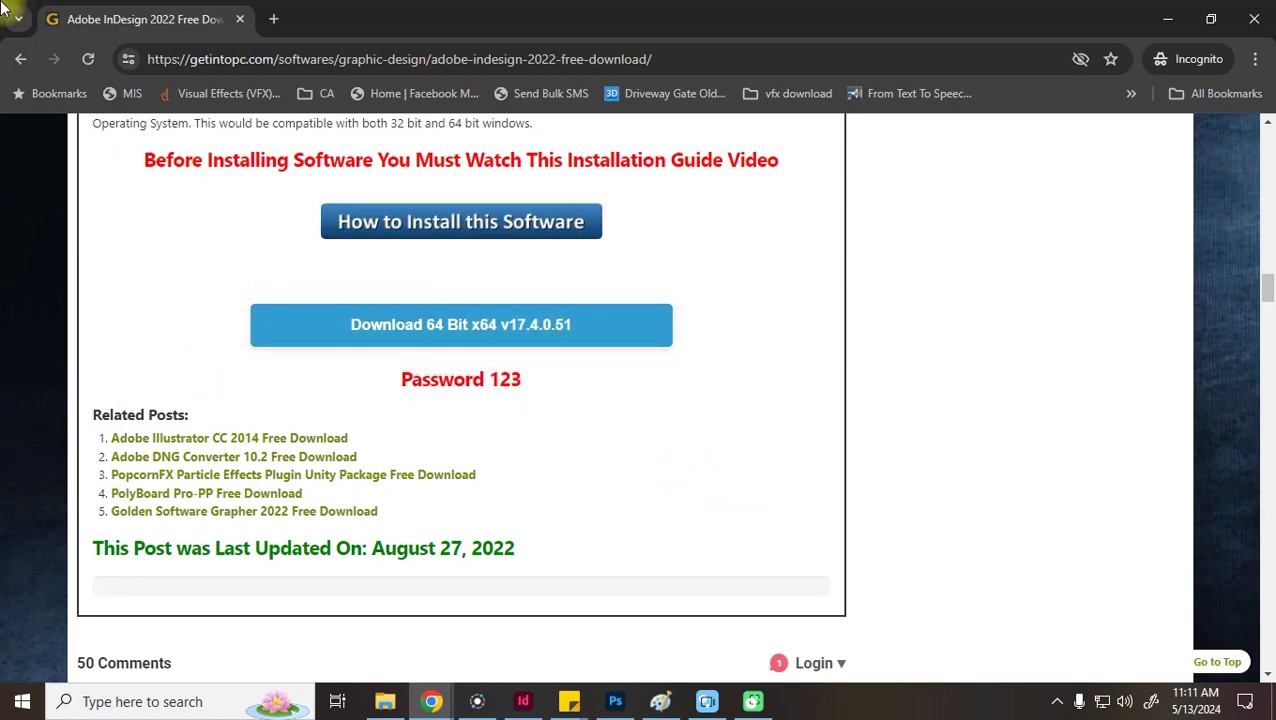
left_click(20, 59)
scroll(478, 437, "up", 4)
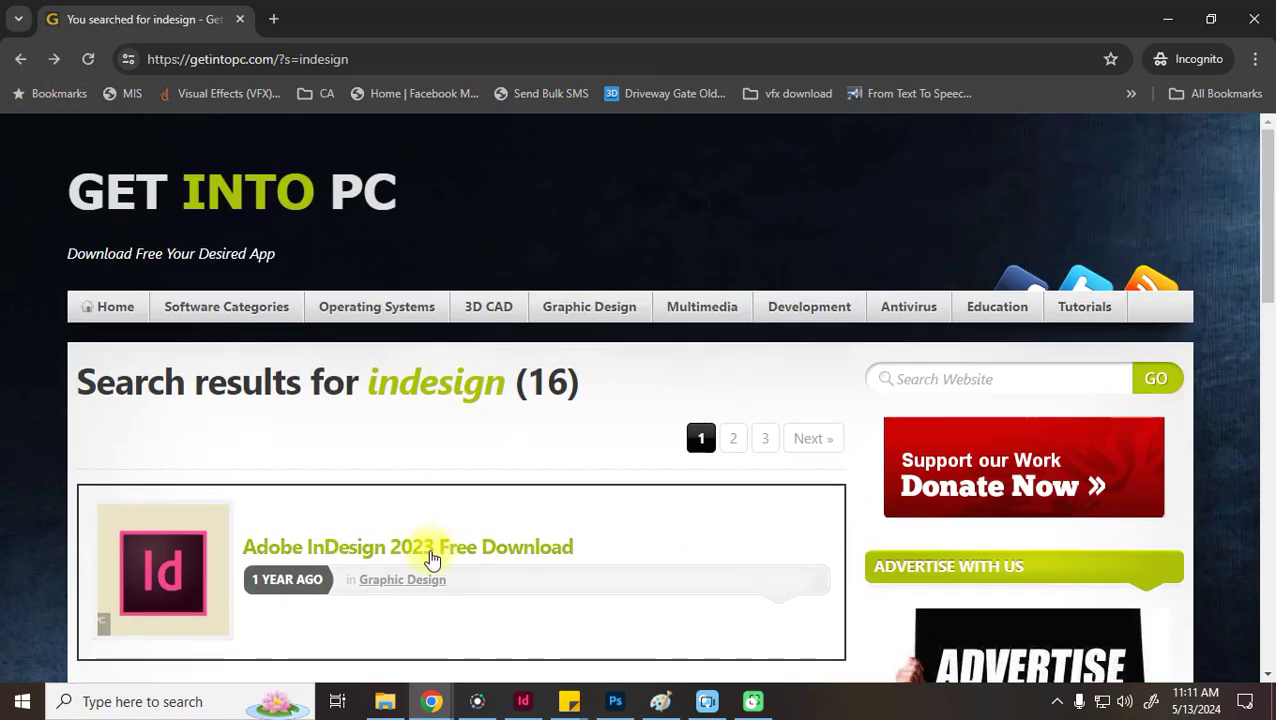
Open the Adobe InDesign 2023 Free Download page and start the 64 Bit x64 v18.1.0.51 download
left_click(555, 570)
scroll(779, 506, "down", 4)
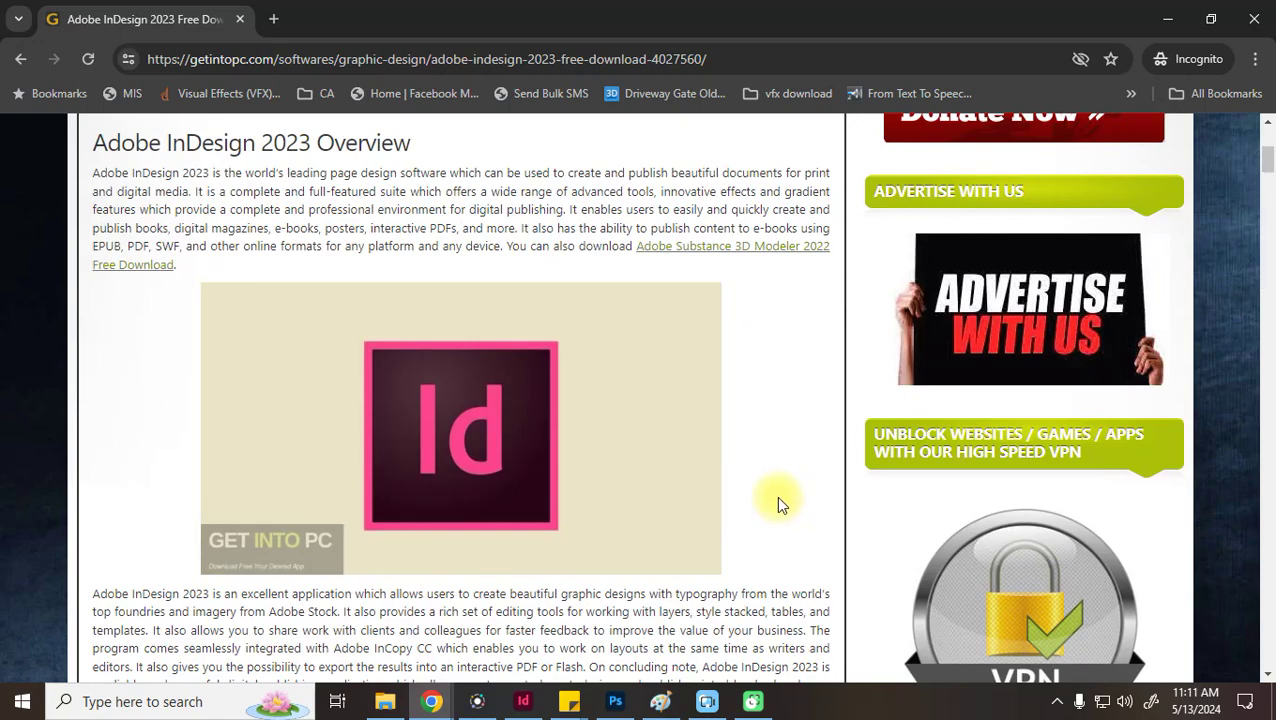
scroll(776, 495, "down", 6)
scroll(619, 481, "down", 14)
scroll(619, 481, "up", 2)
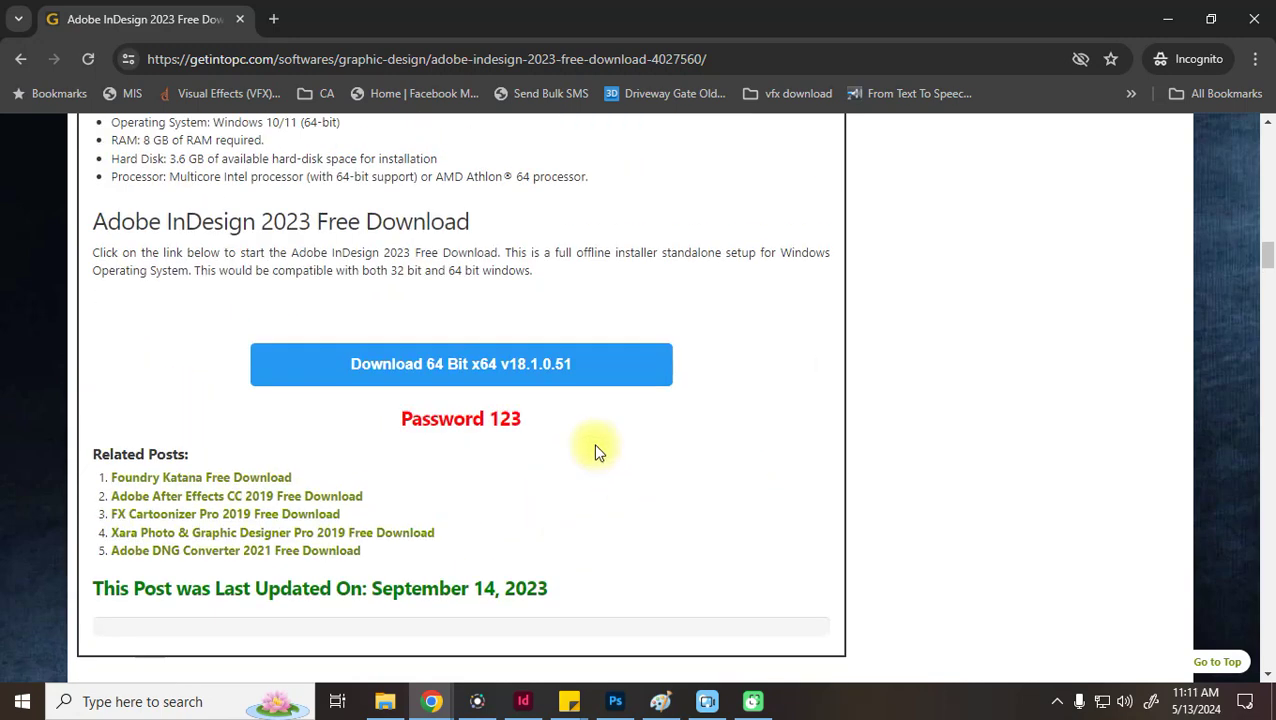
left_click(539, 380)
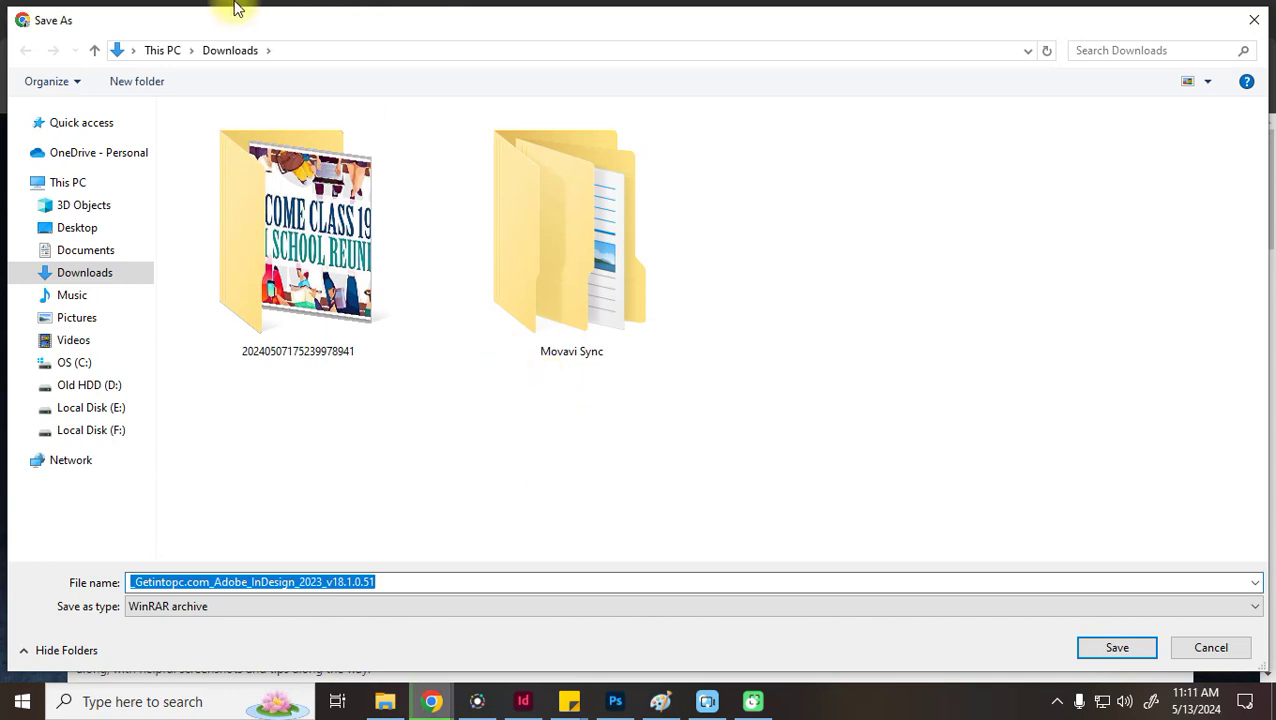
left_click(68, 186)
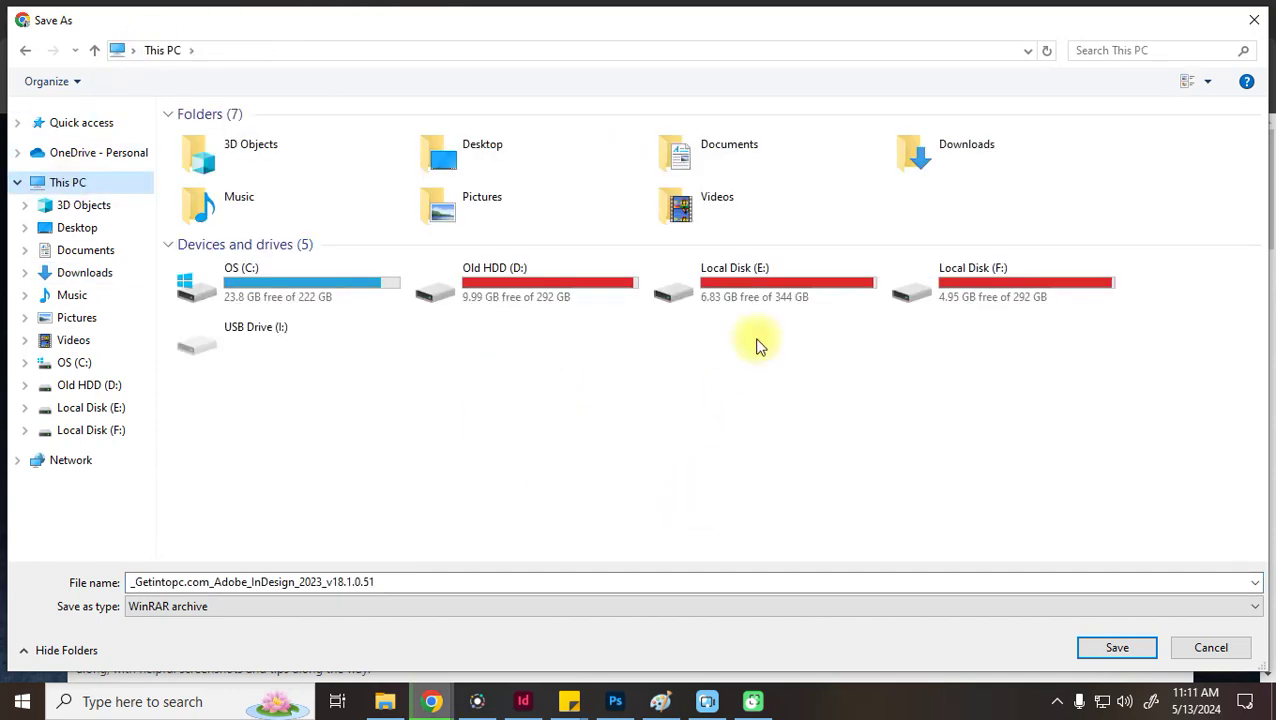
double_click(816, 294)
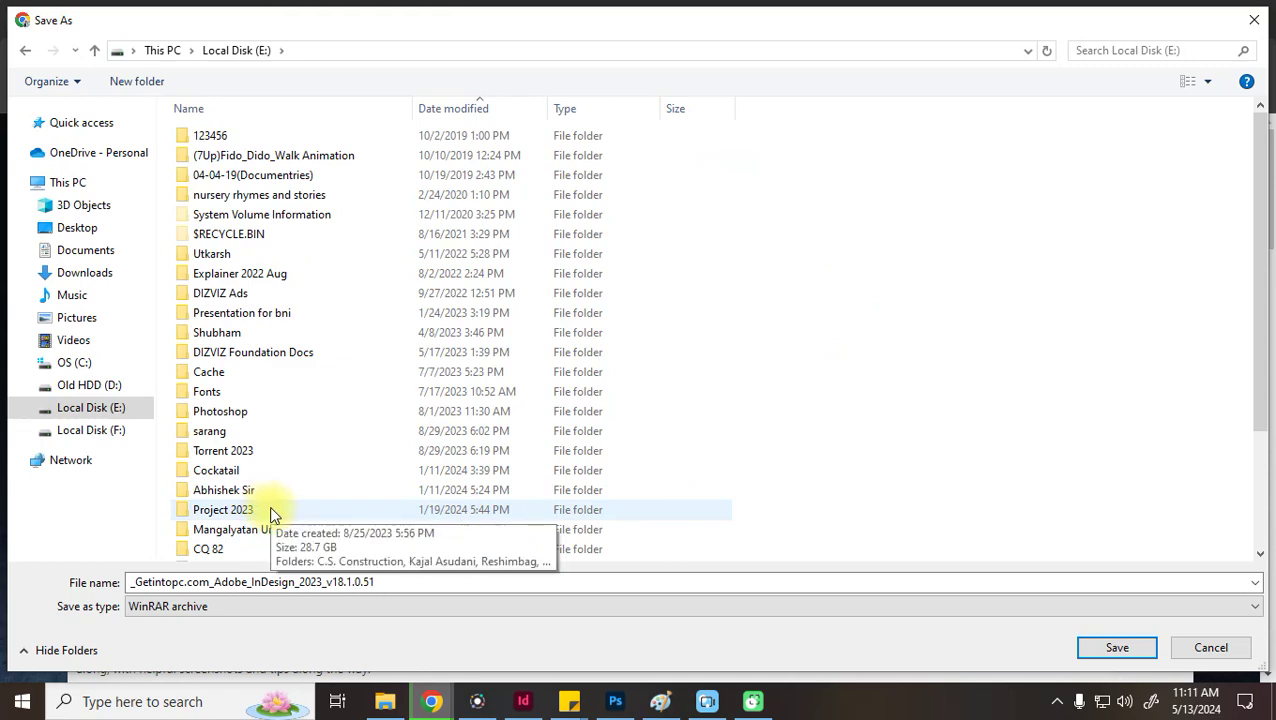
scroll(275, 515, "down", 3)
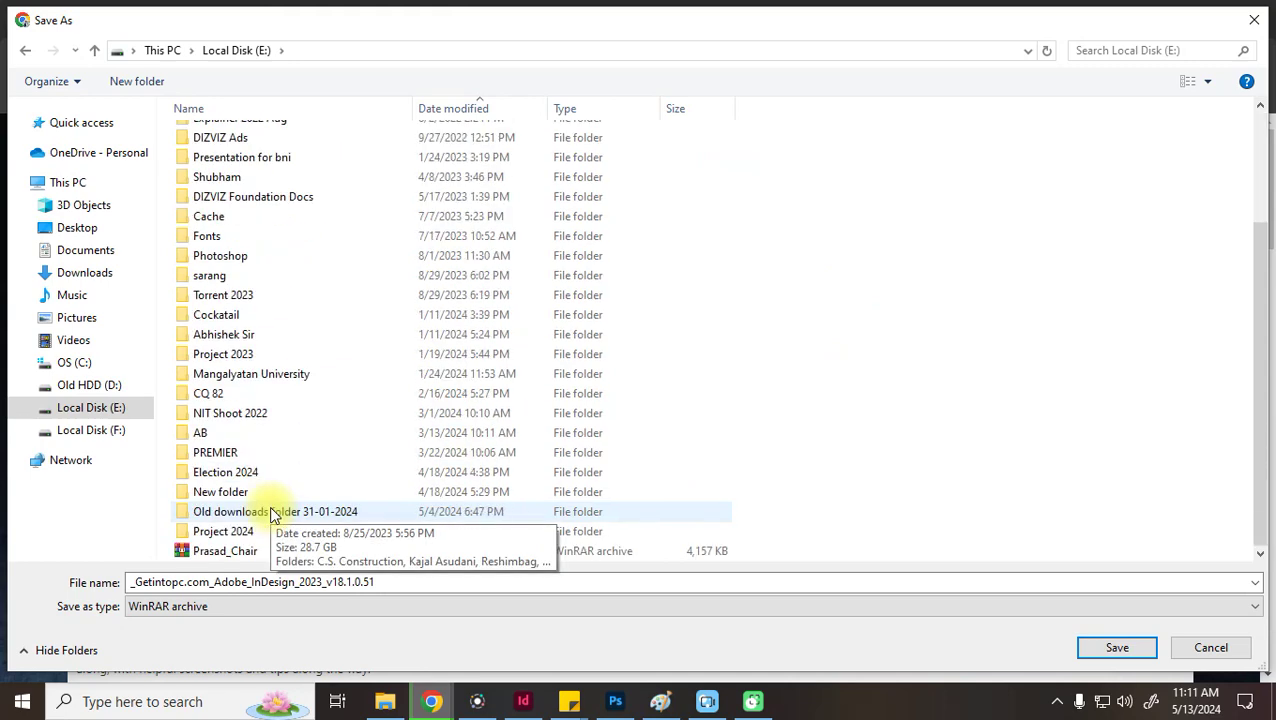
scroll(240, 320, "up", 3)
left_click(194, 105)
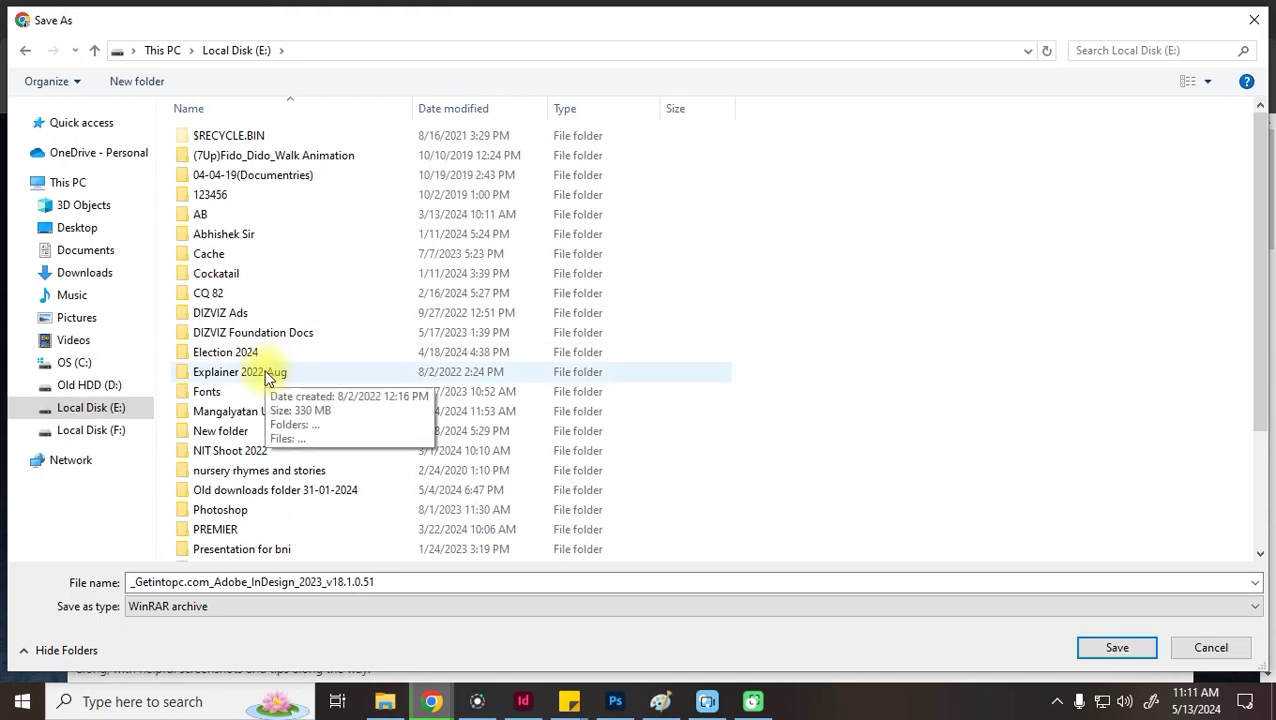
scroll(266, 378, "down", 3)
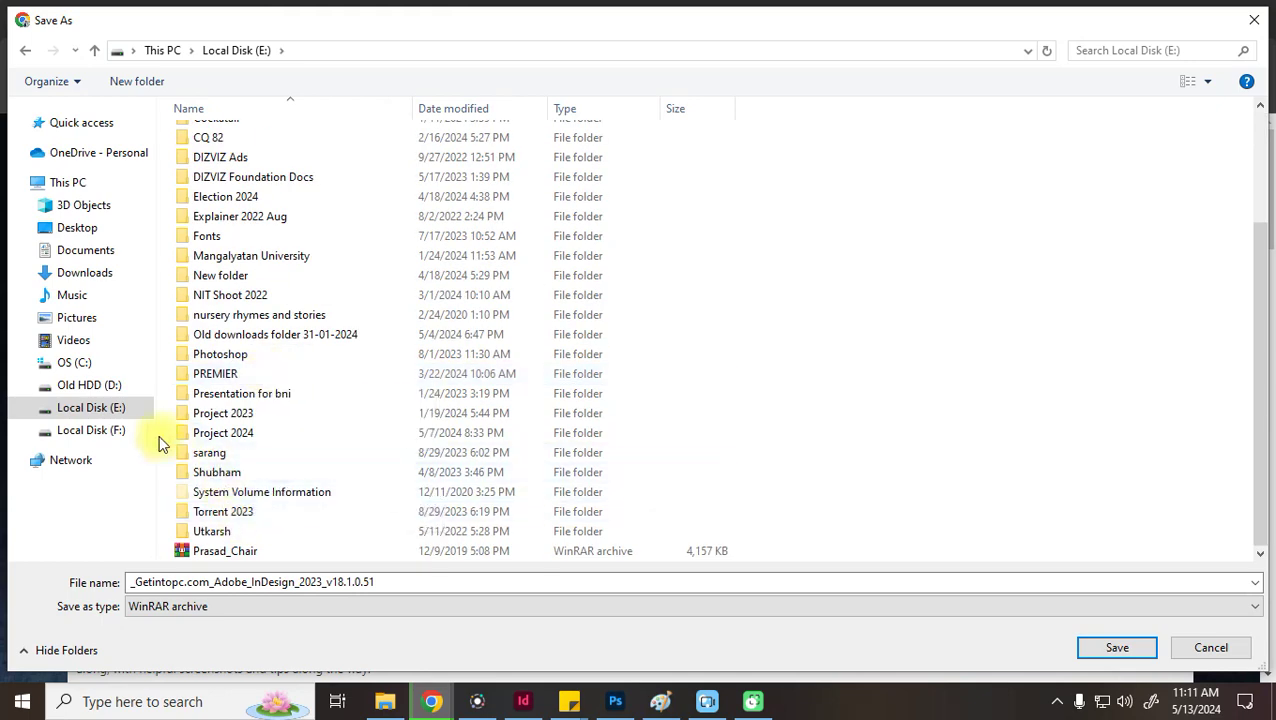
Save the InDesign 2023 archive in the Software folder on Local Disk (F:)
left_click(100, 435)
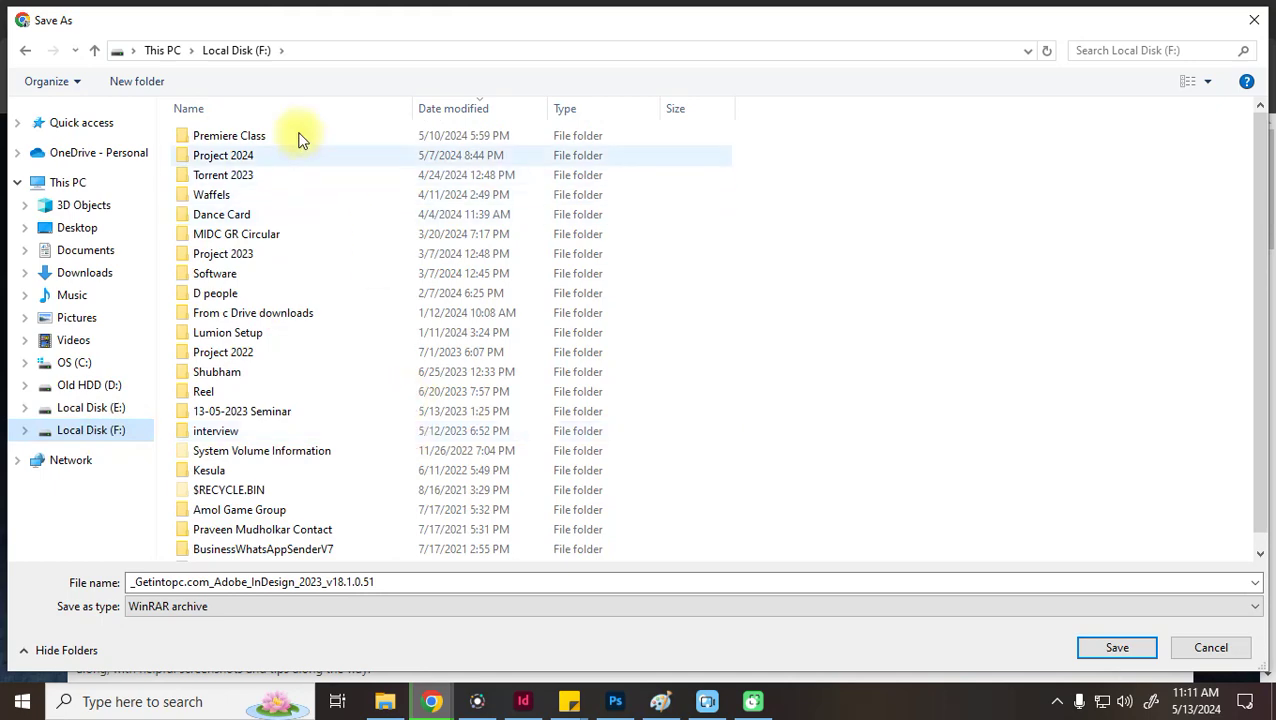
left_click(265, 110)
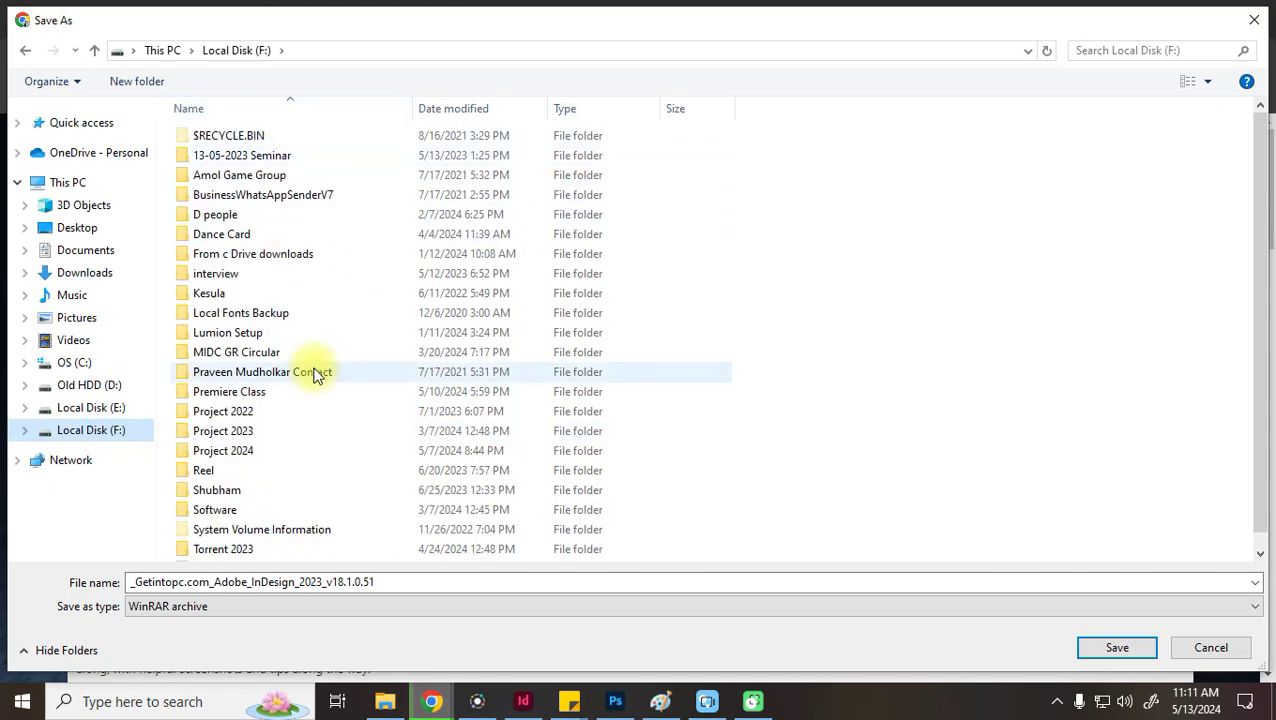
double_click(210, 510)
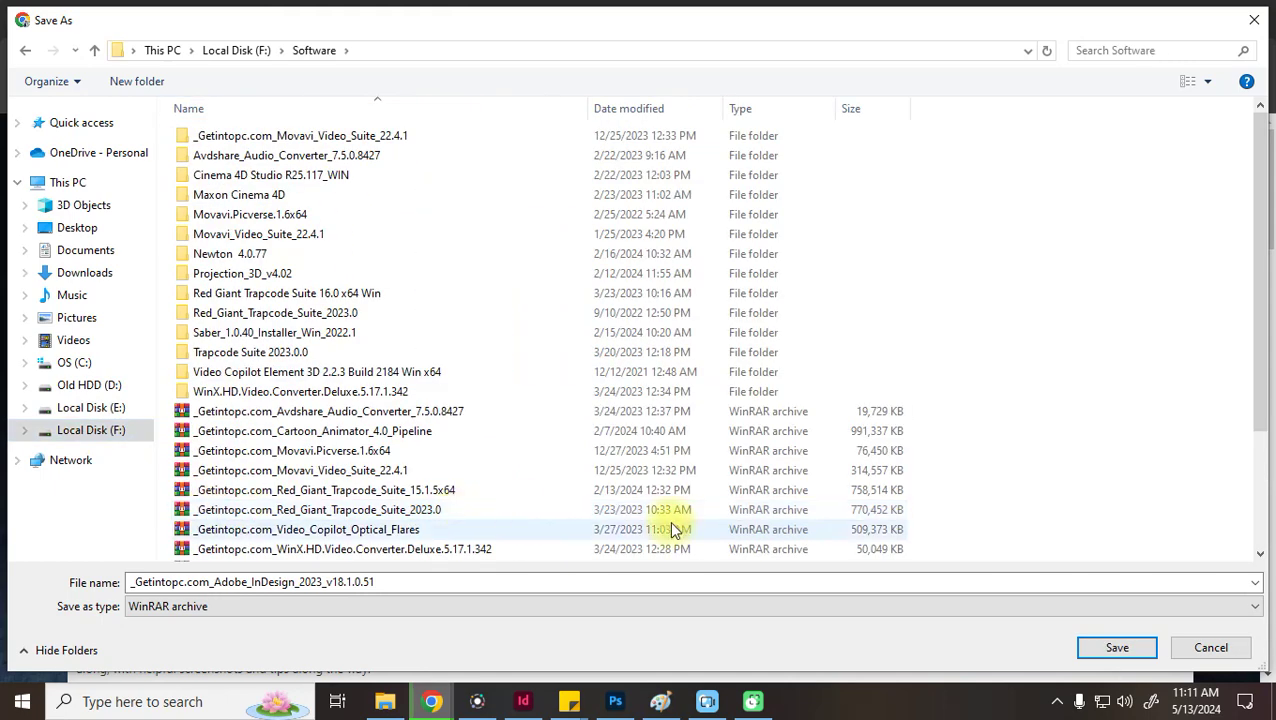
left_click(1096, 655)
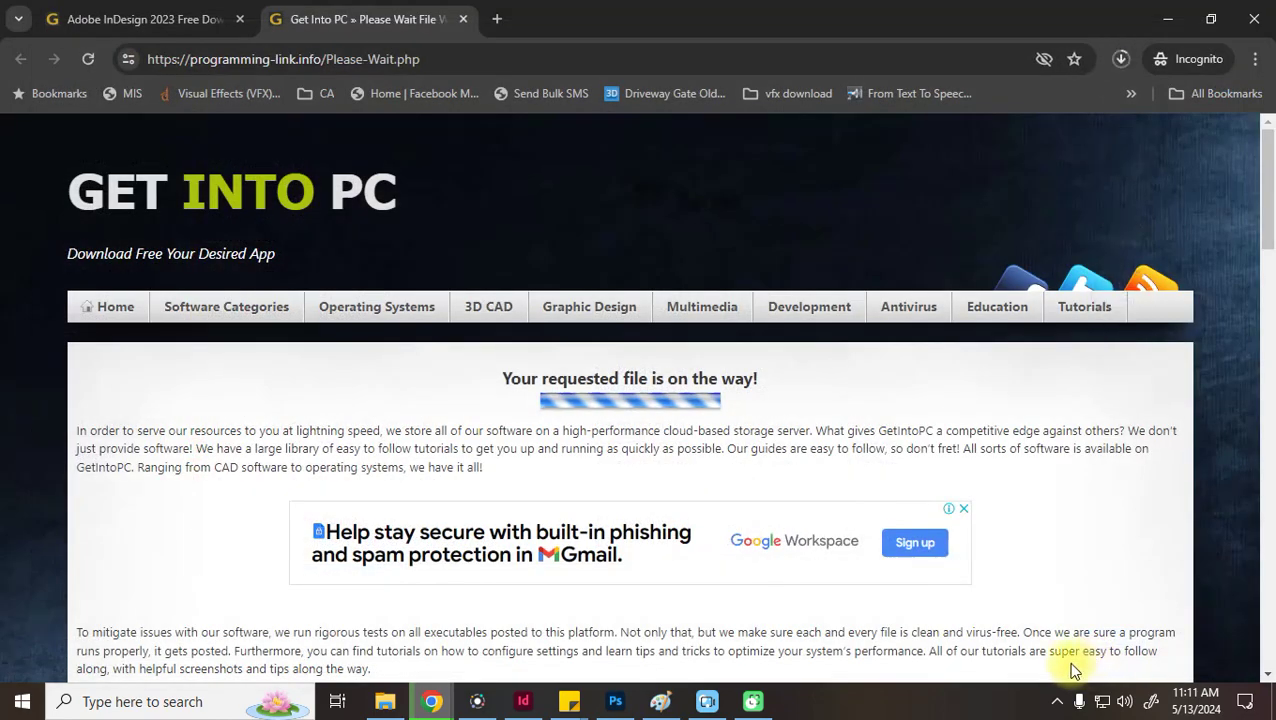
Highlight the archive password on the InDesign 2023 page and check the progress of the InDesign download
left_click(148, 30)
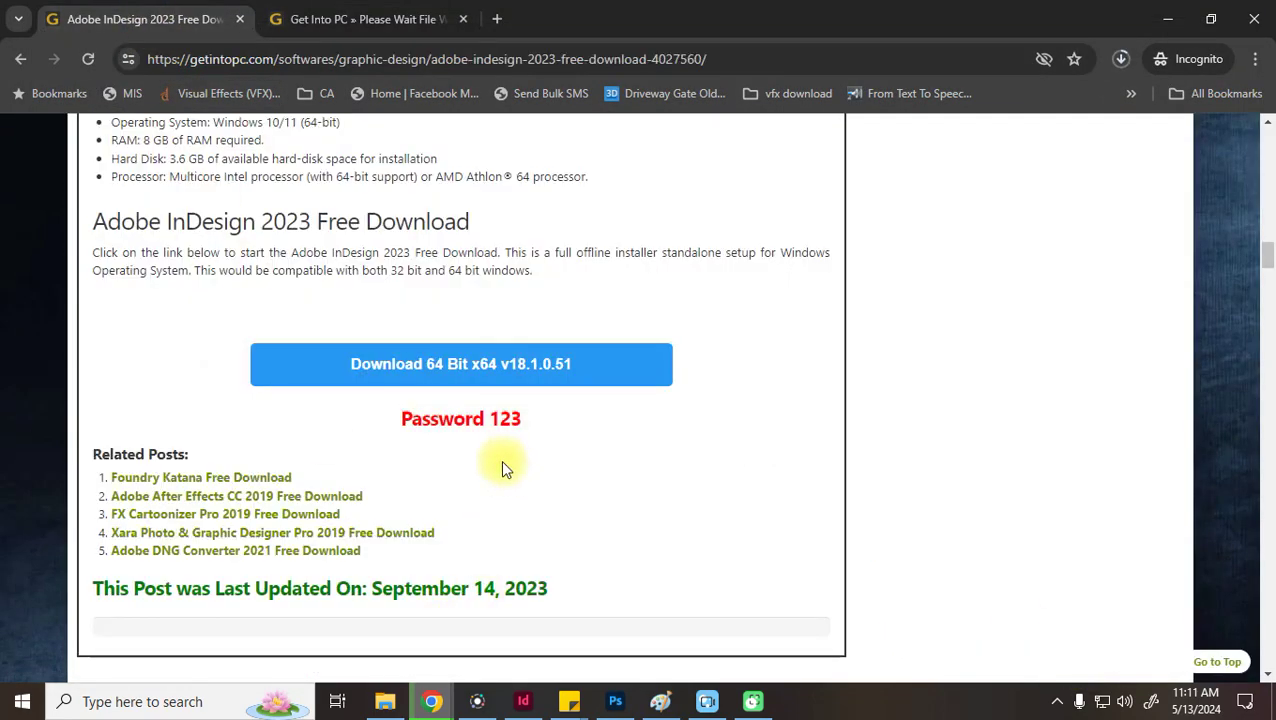
double_click(500, 418)
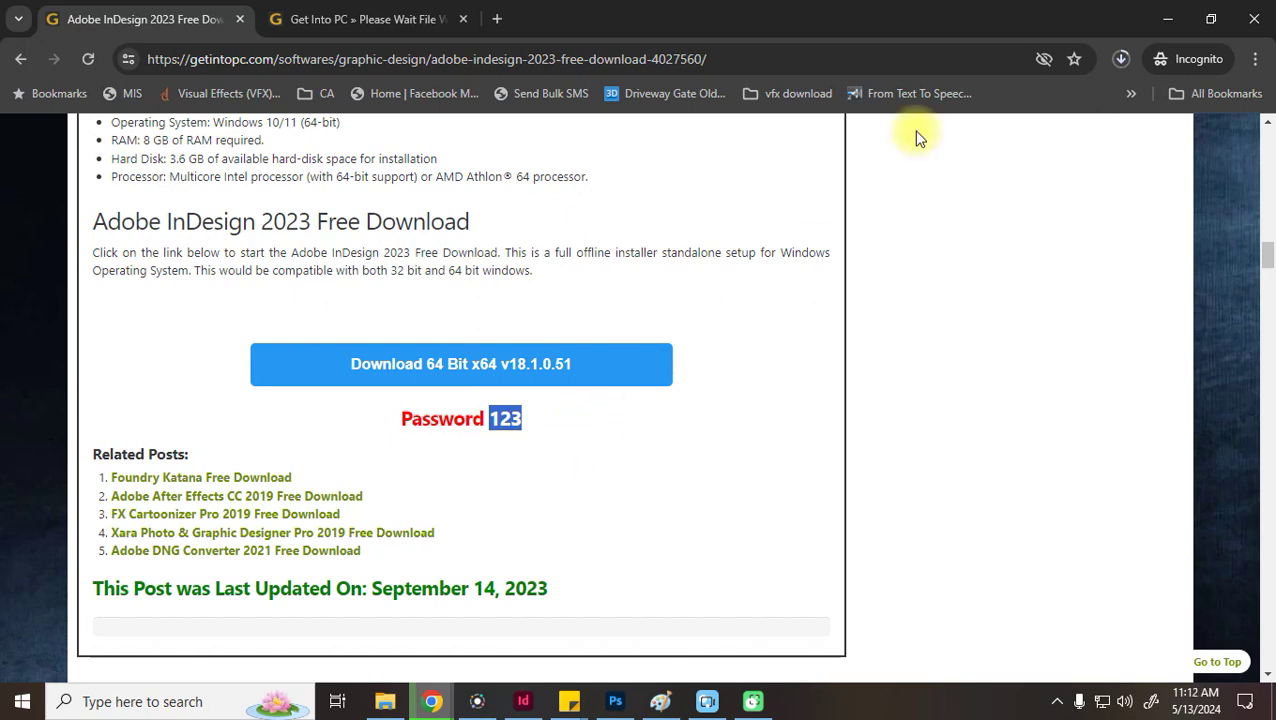
left_click(1122, 58)
mouse_move(961, 235)
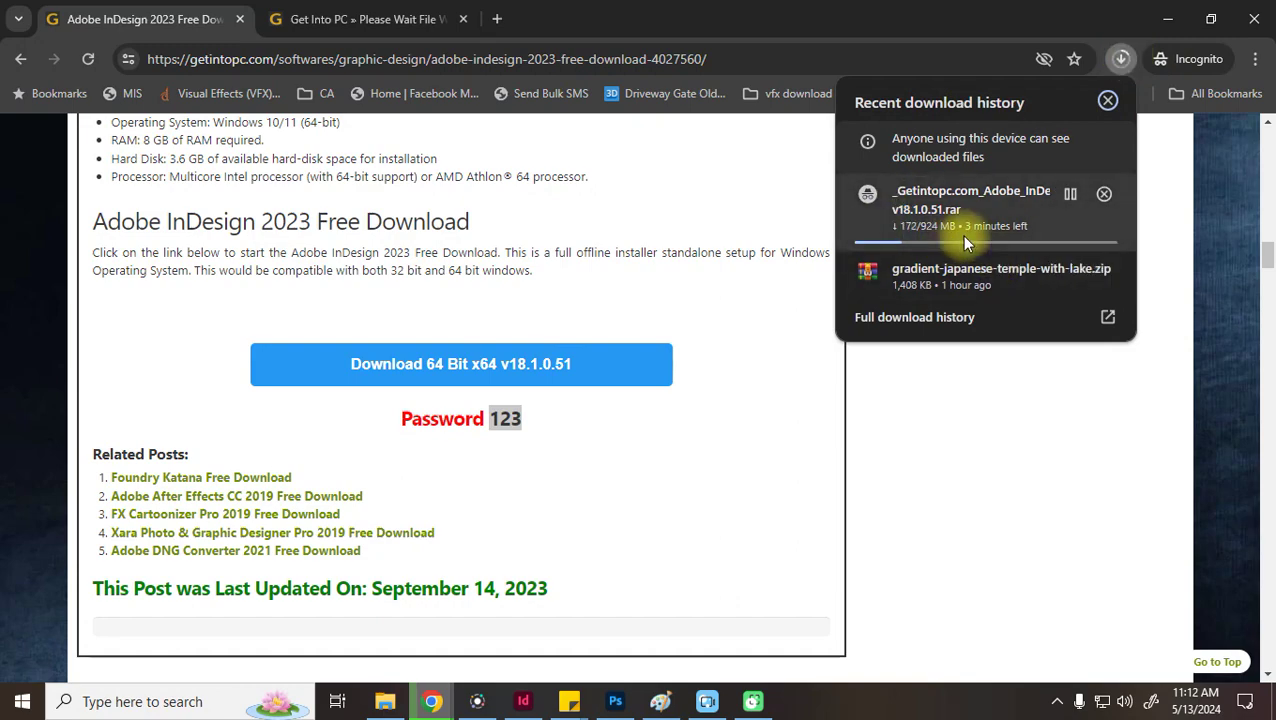
left_click(952, 490)
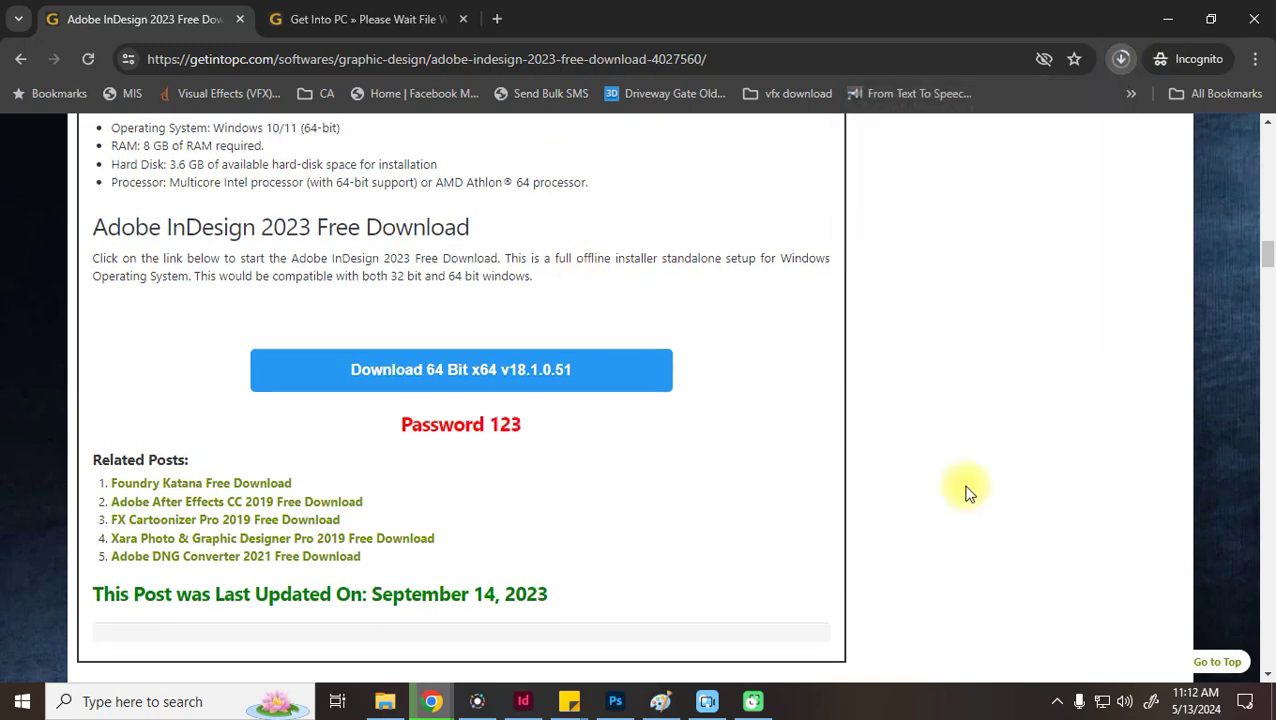
Search Google for "winrar" in a new Incognito tab
scroll(968, 490, "up", 15)
left_click(914, 375)
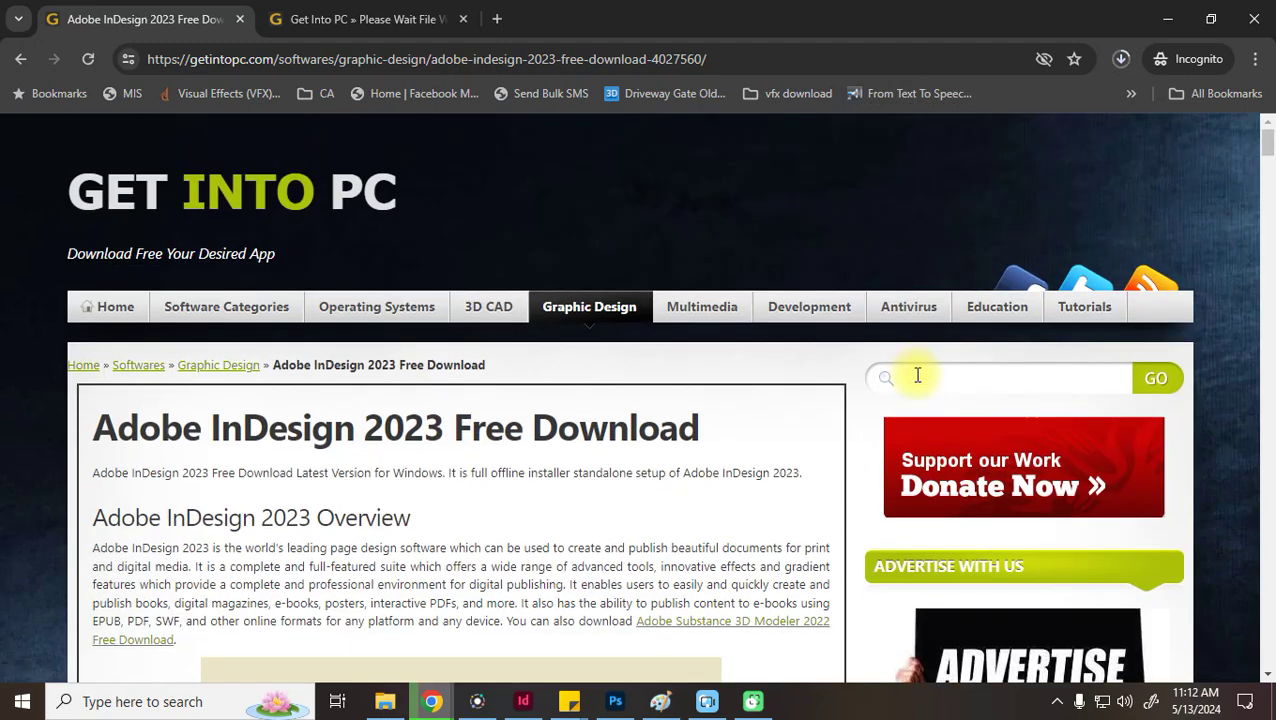
left_click(497, 17)
type("winrar")
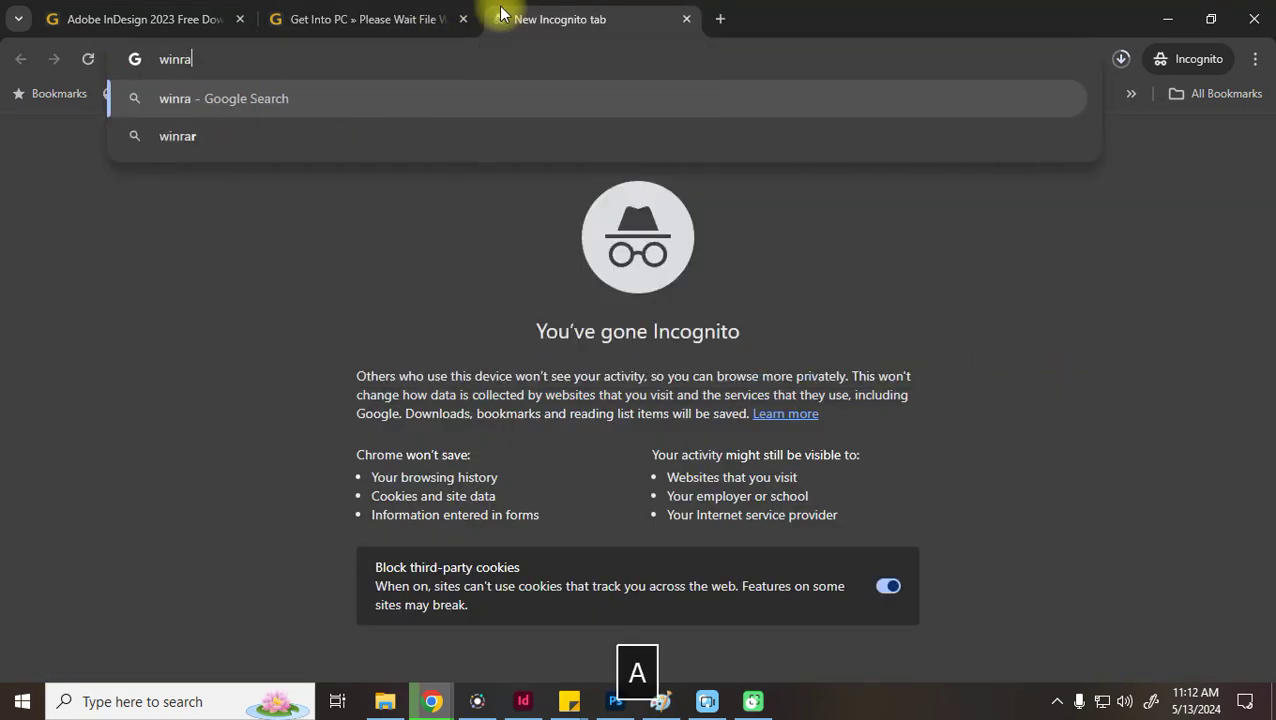
key("Return")
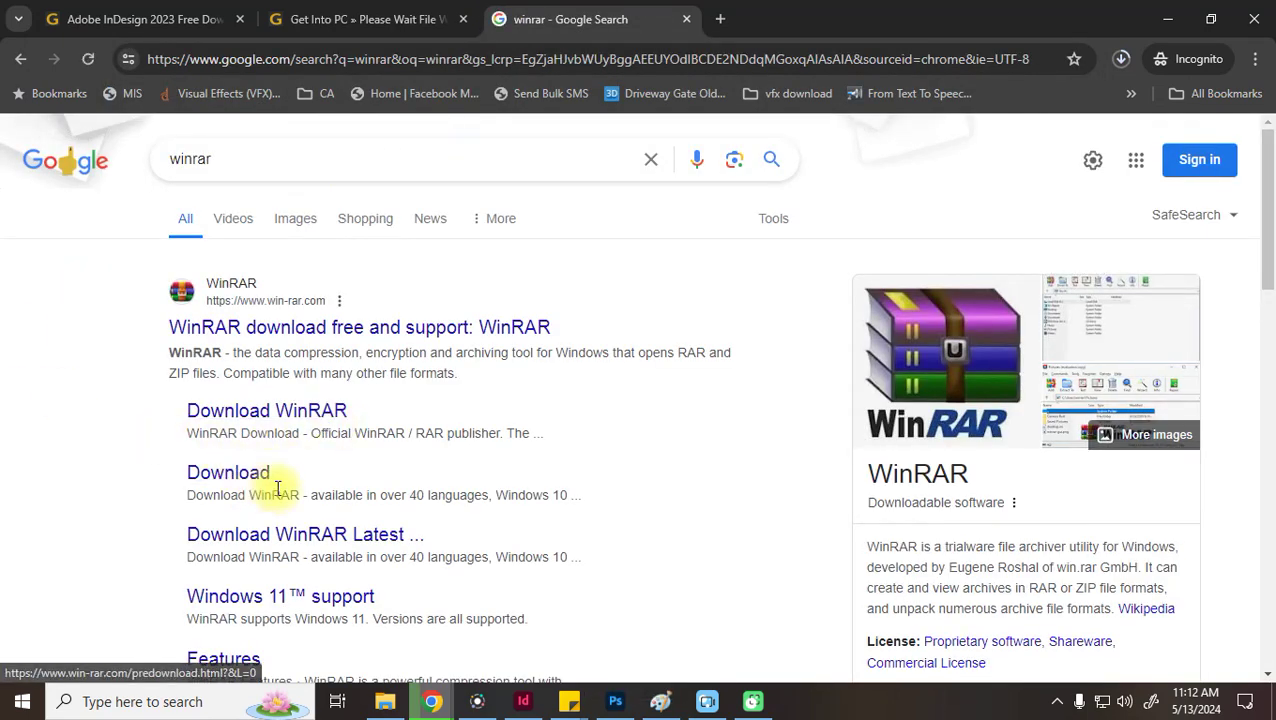
Open the official win-rar.com site from the search results and request the WinRAR download
left_click(297, 340)
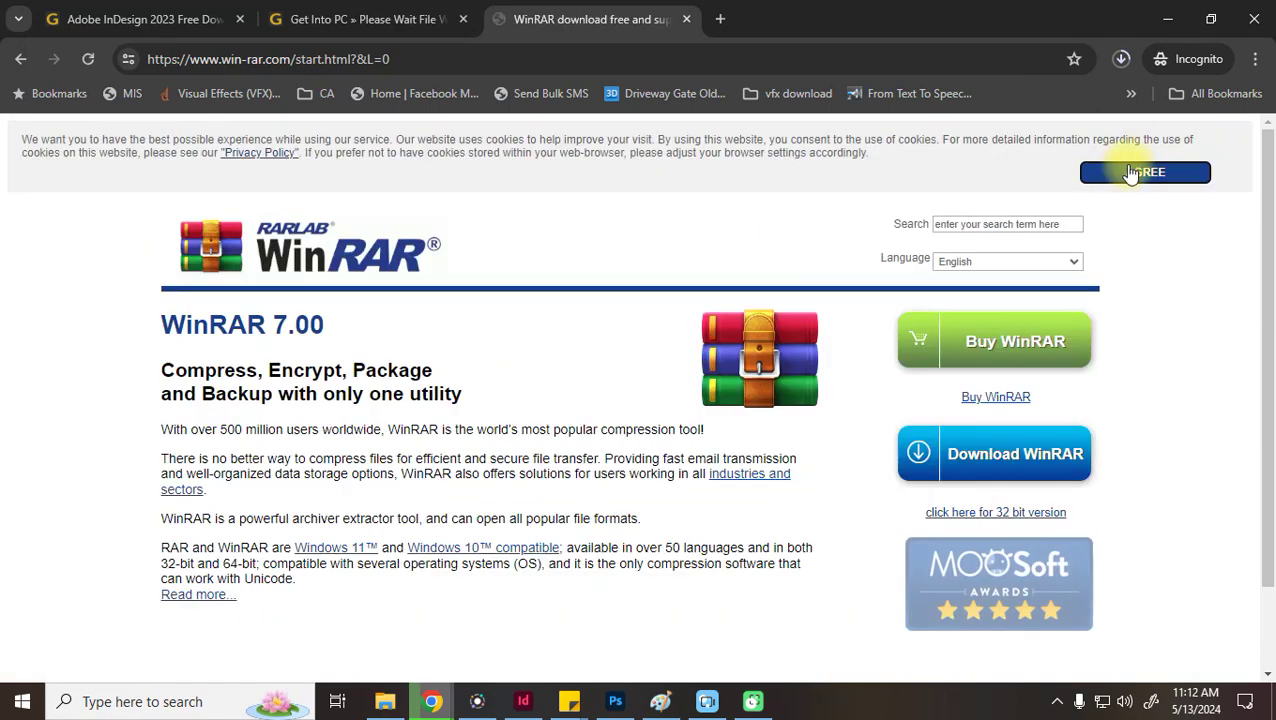
left_click(1017, 454)
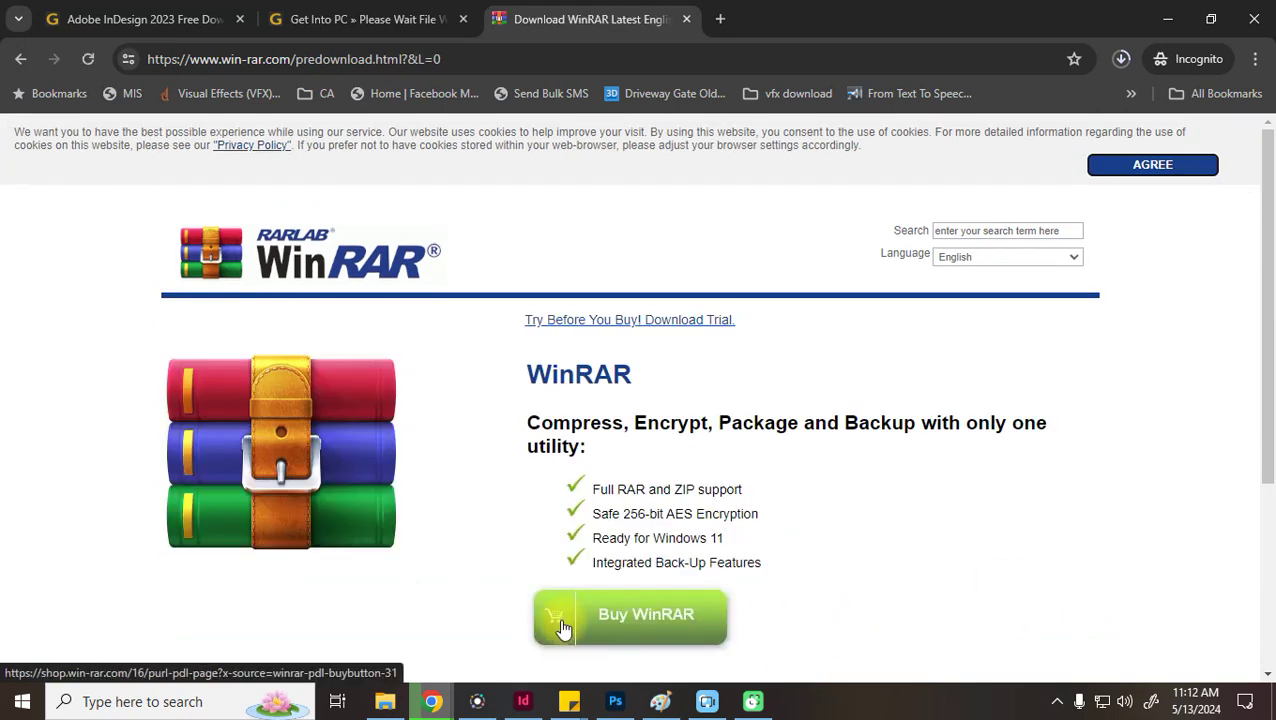
scroll(789, 543, "down", 2)
left_click(676, 558)
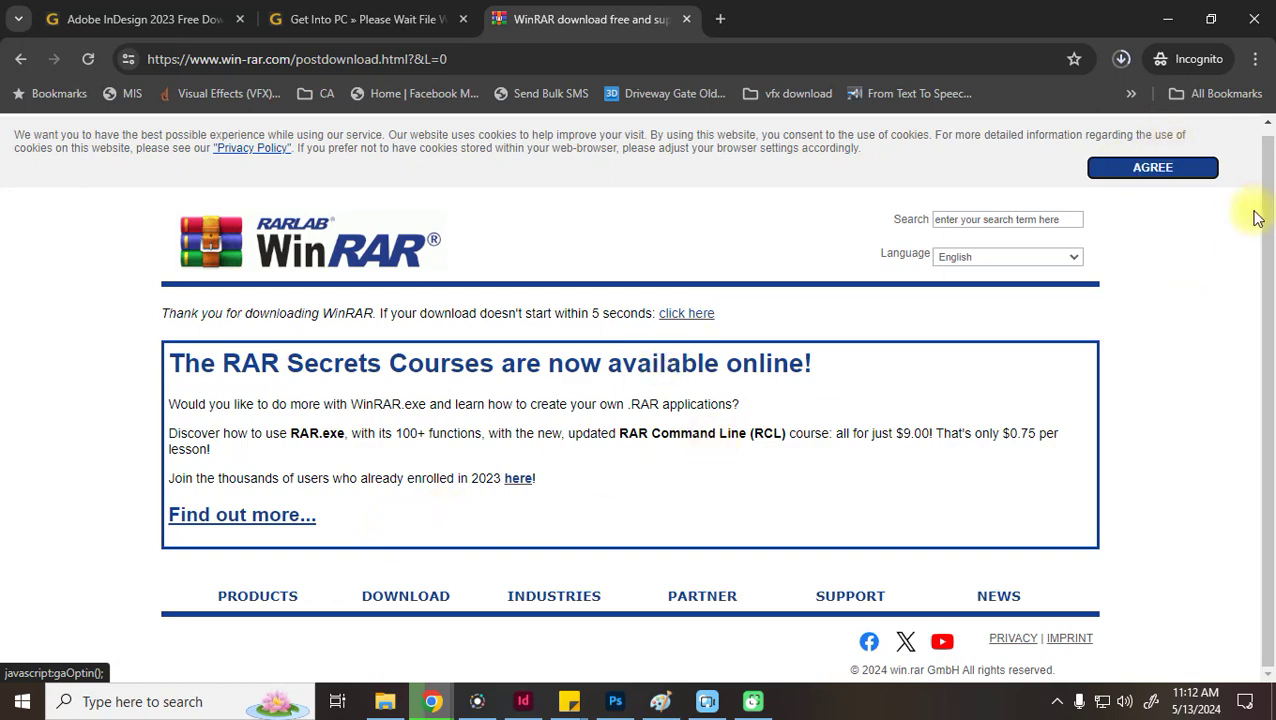
Accept the cookie notice and download WinRAR through the page's fallback link, saving winrar-x64-700 in the Software folder
left_click(1190, 168)
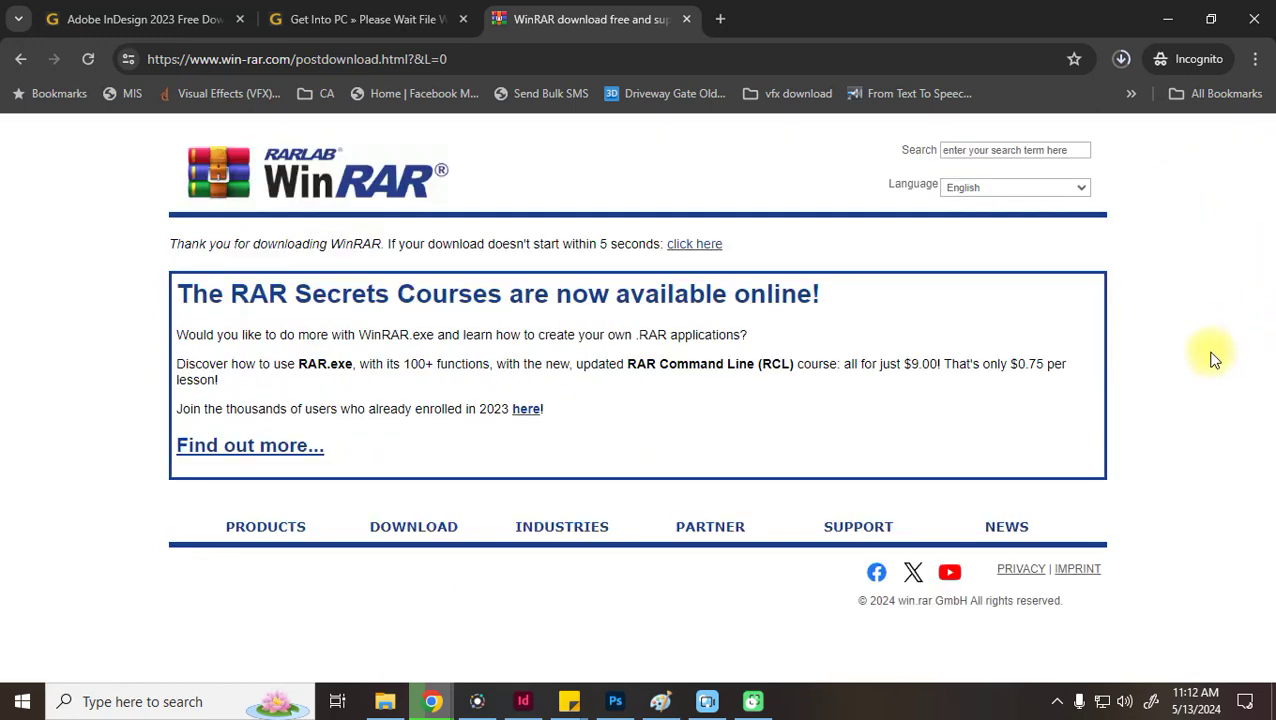
left_click(1124, 61)
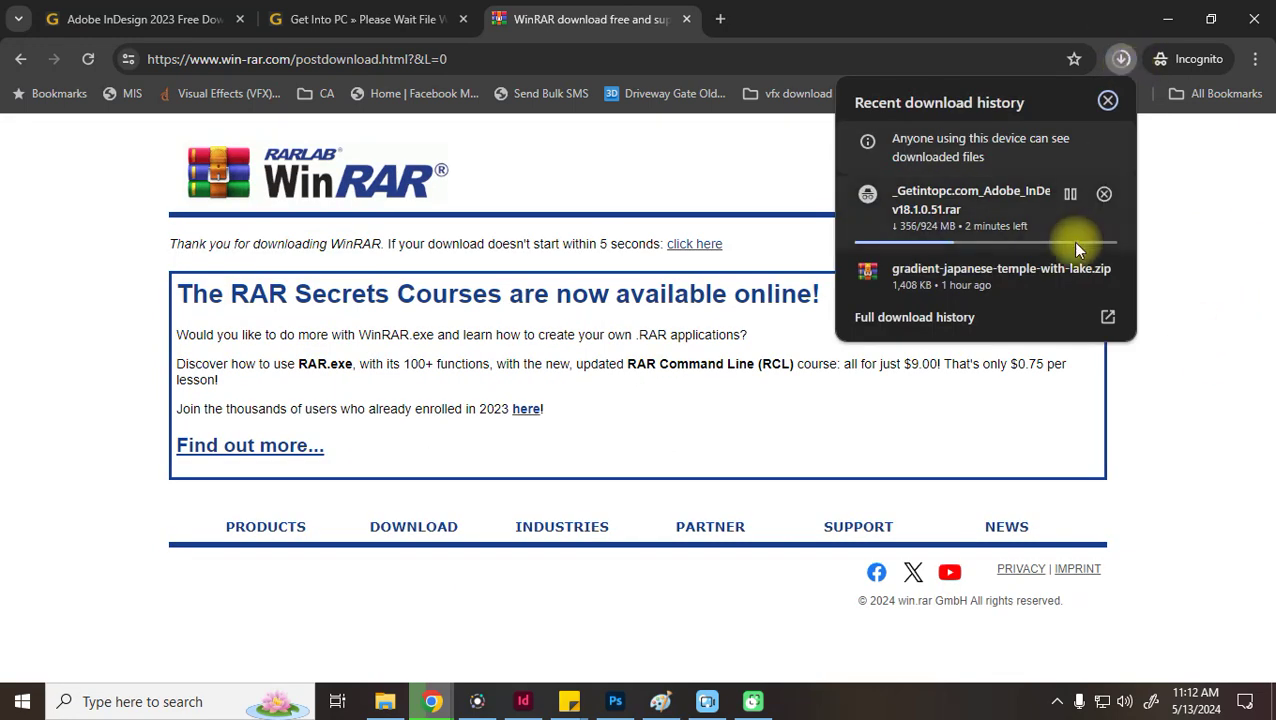
left_click(632, 8)
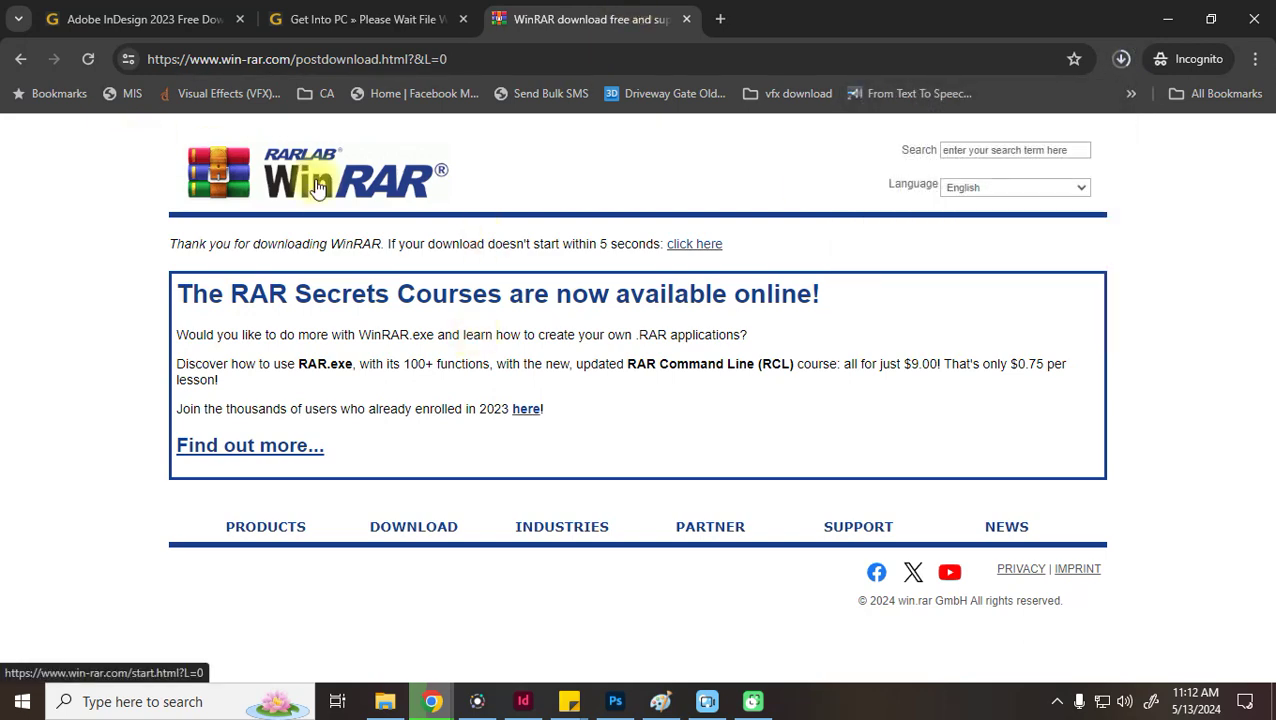
left_click(704, 248)
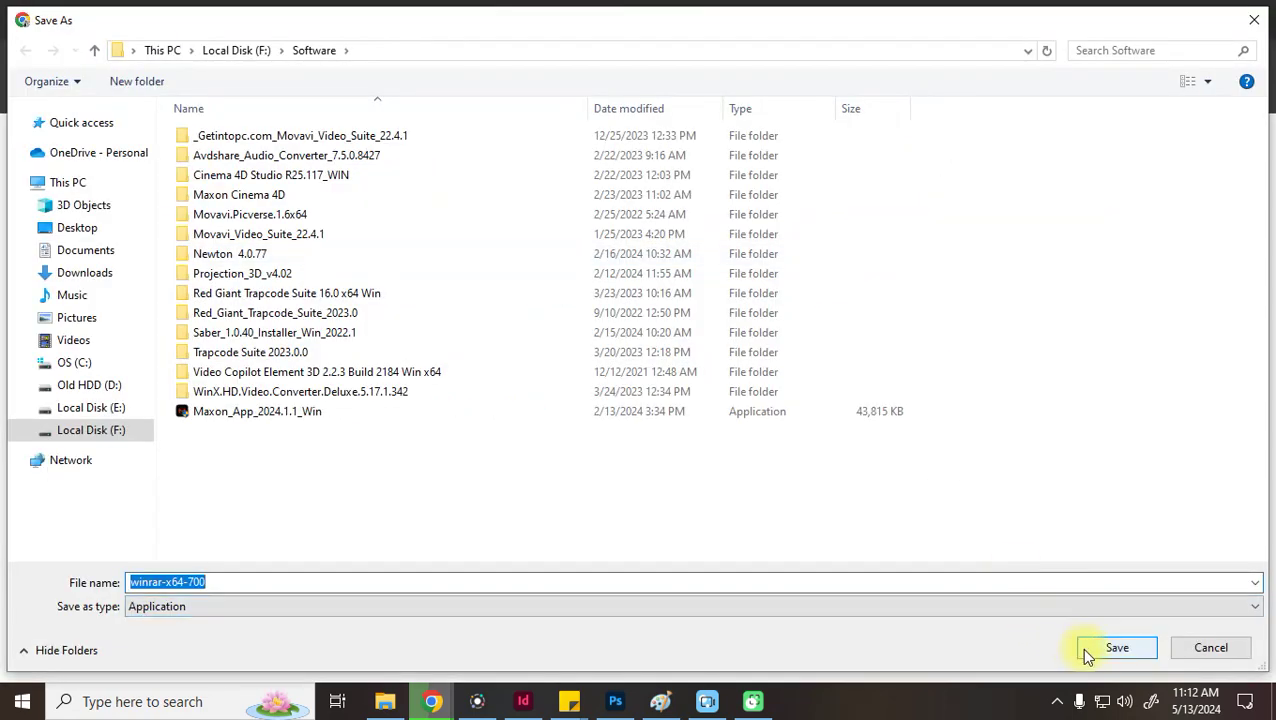
left_click(1117, 649)
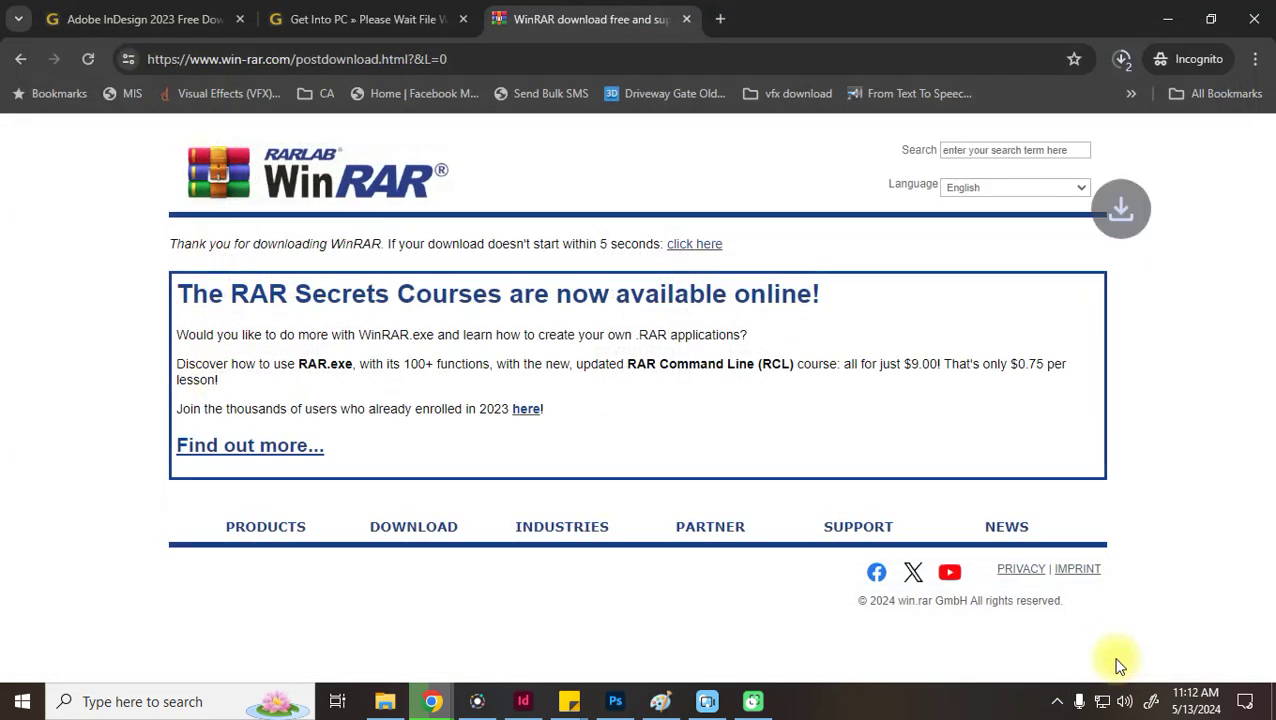
Monitor the recent downloads until the WinRAR installer finishes, and show winrar-x64-700.exe in its folder
left_click(1124, 64)
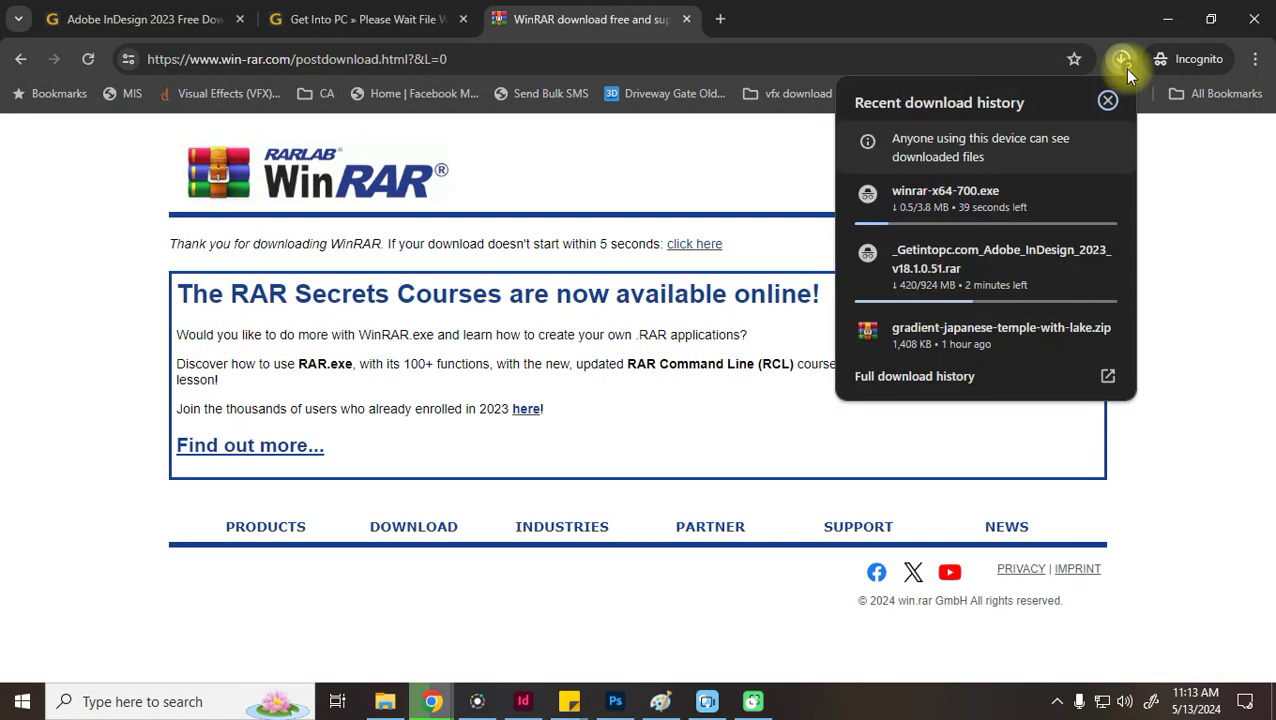
mouse_move(1074, 243)
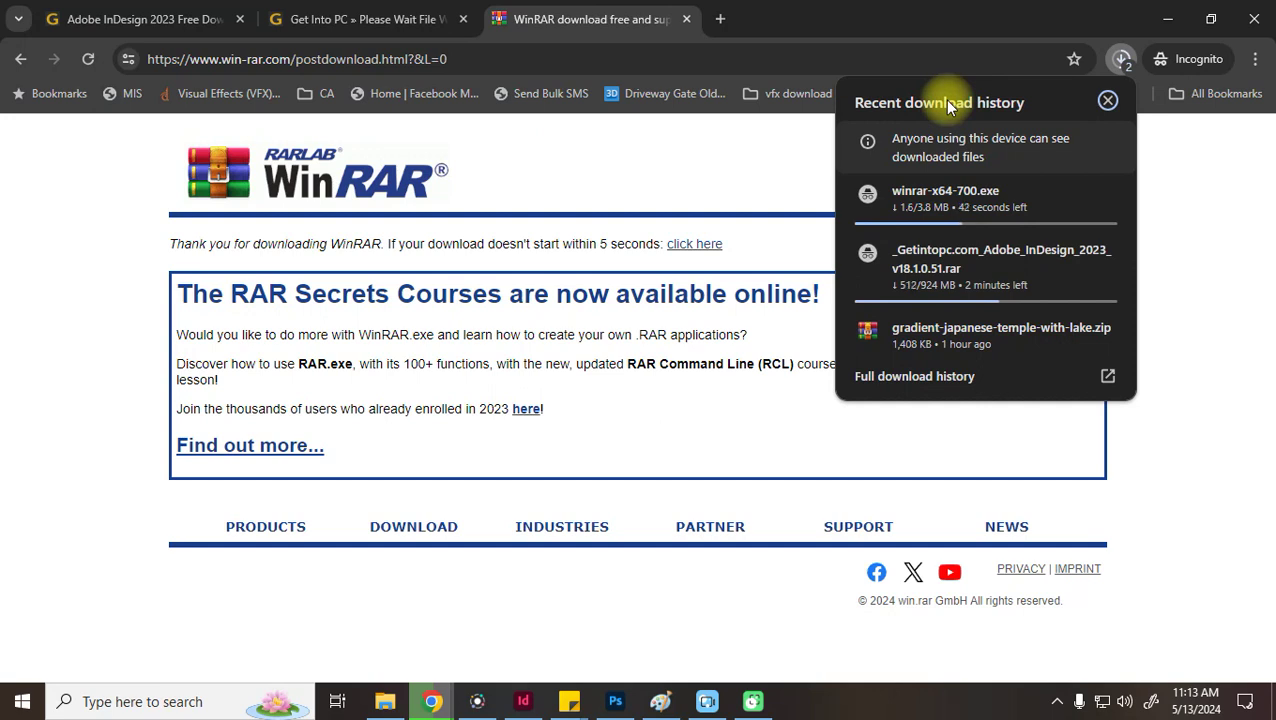
mouse_move(1116, 187)
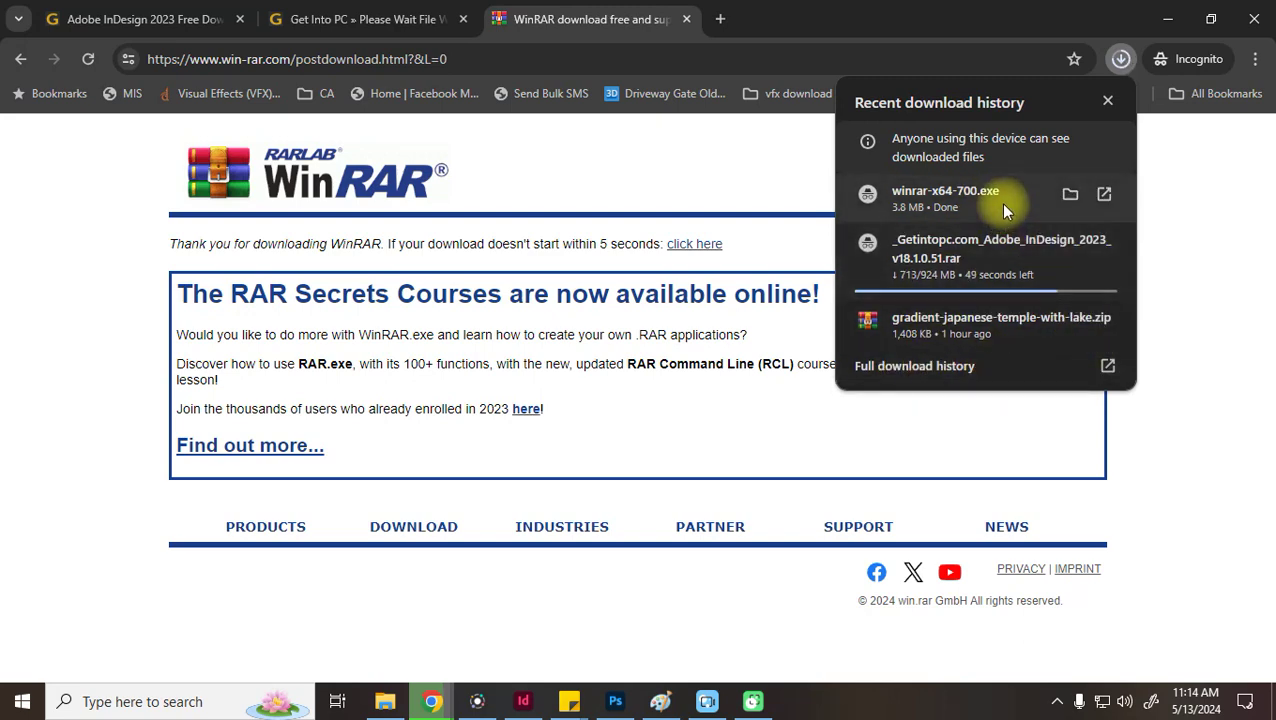
left_click(1069, 194)
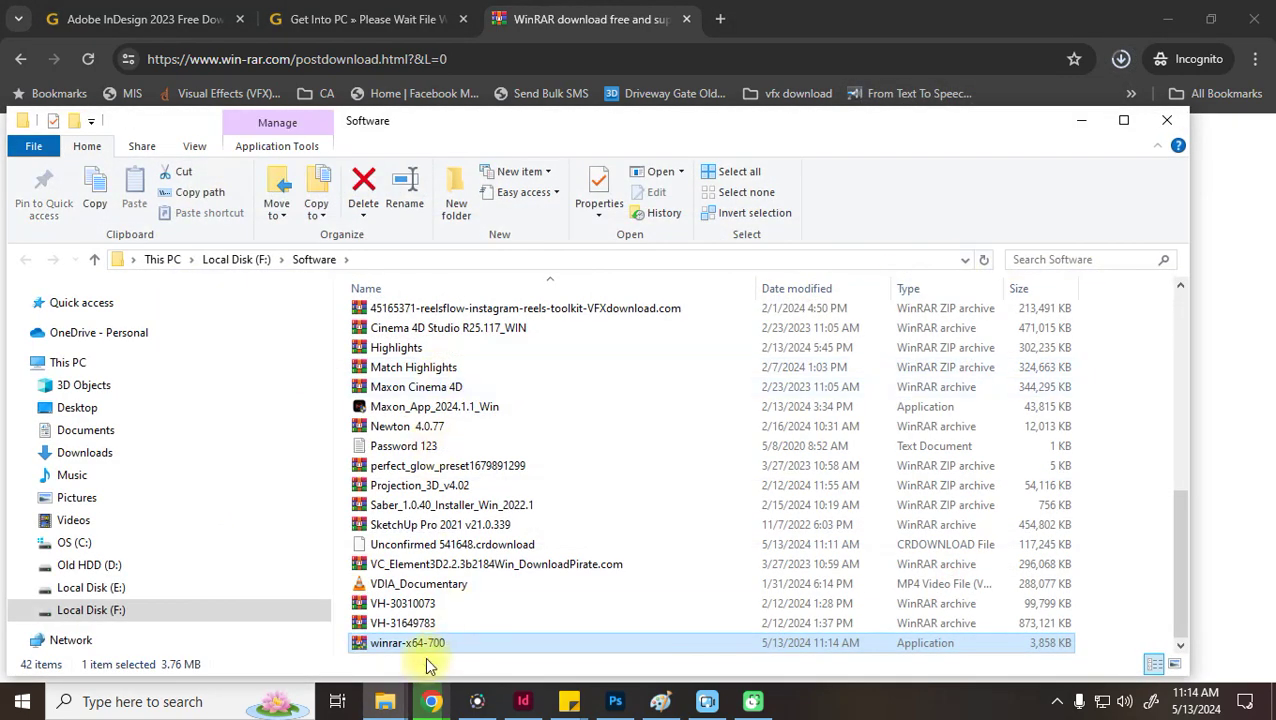
Launch the winrar-x64-700 installer to view its setup window, and close it without installing
double_click(405, 643)
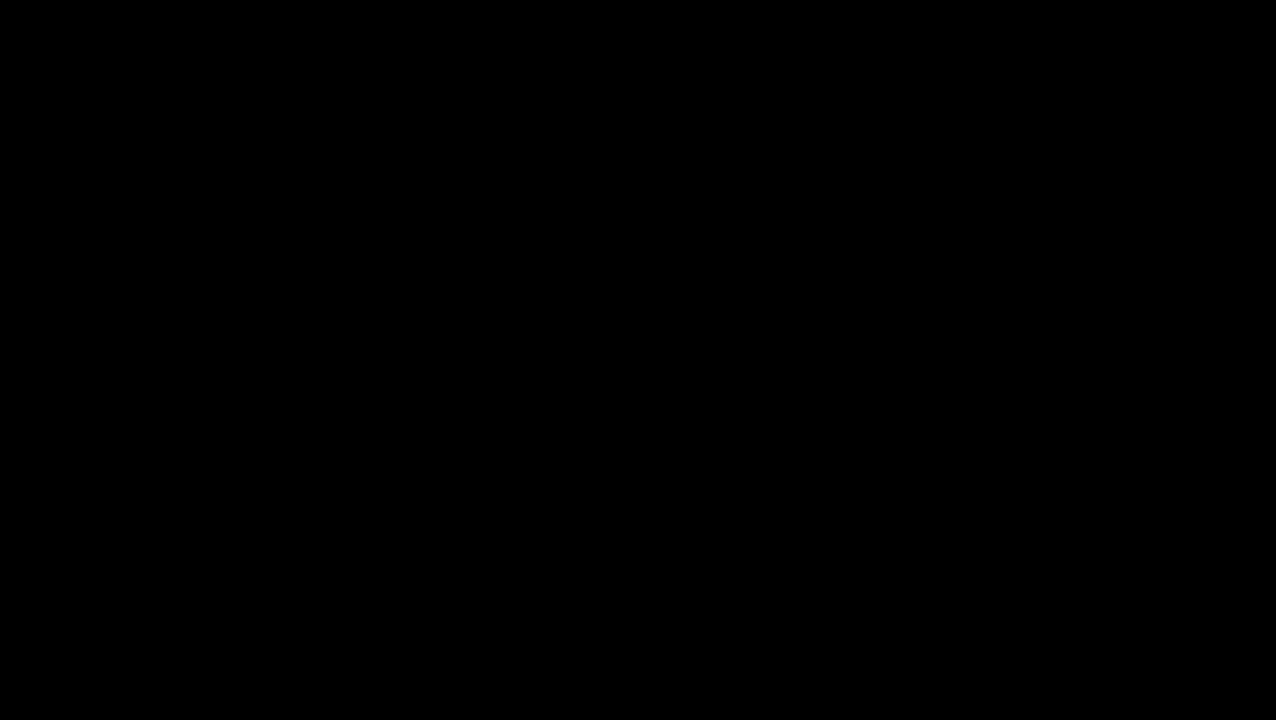
left_click(558, 488)
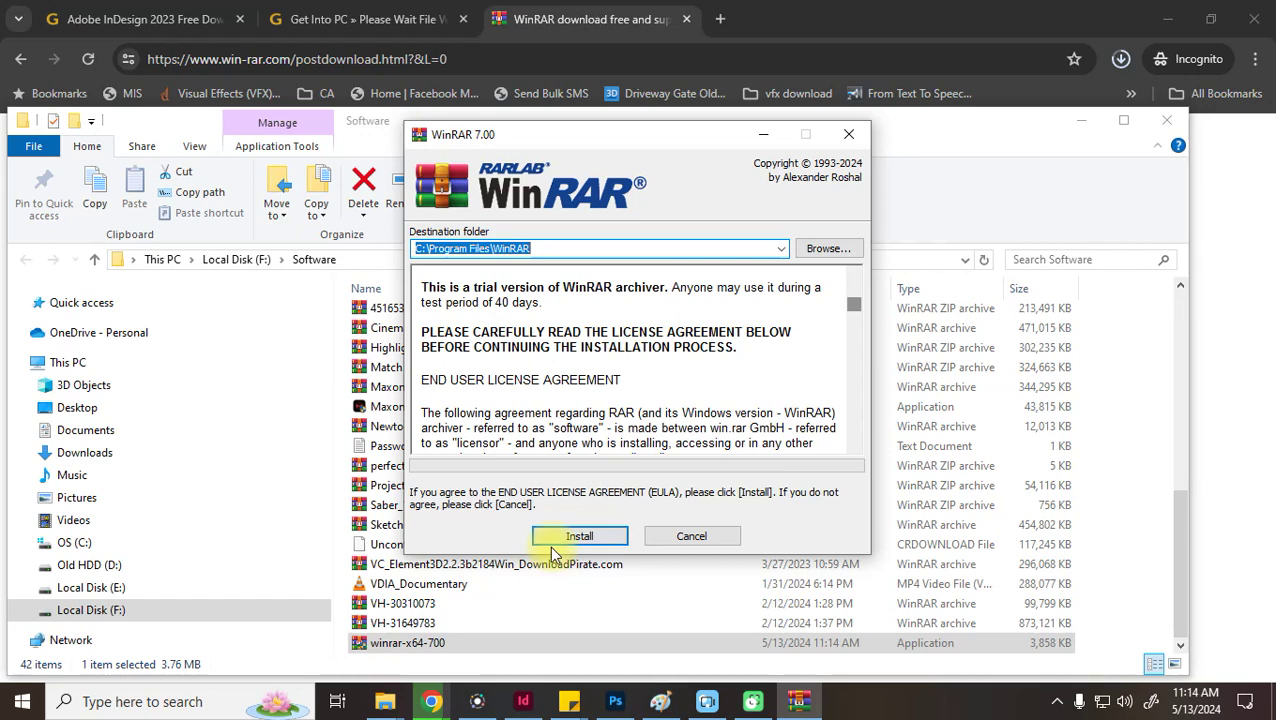
left_click(848, 134)
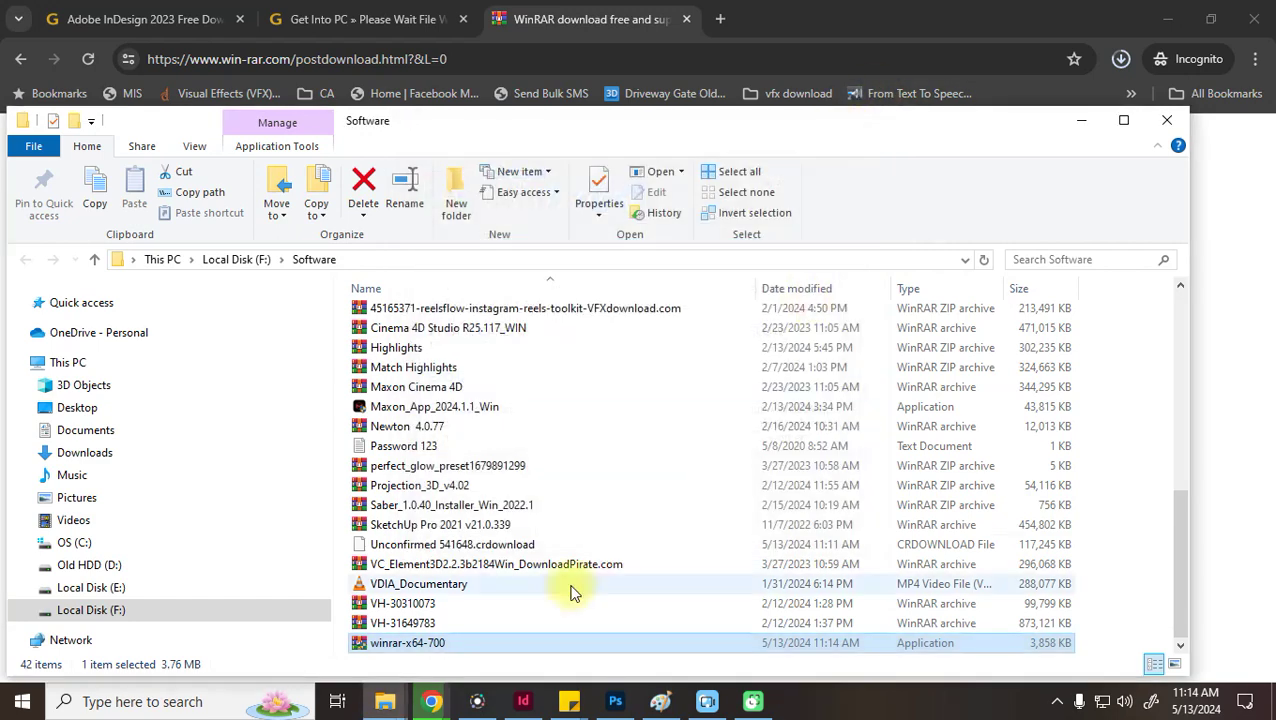
Check the InDesign download's progress, and show the WinRAR extraction options for the _Getintopc.com_Avdshare_Audio_Converter_7.5.0.8427 archive in the Software folder
left_click(1121, 59)
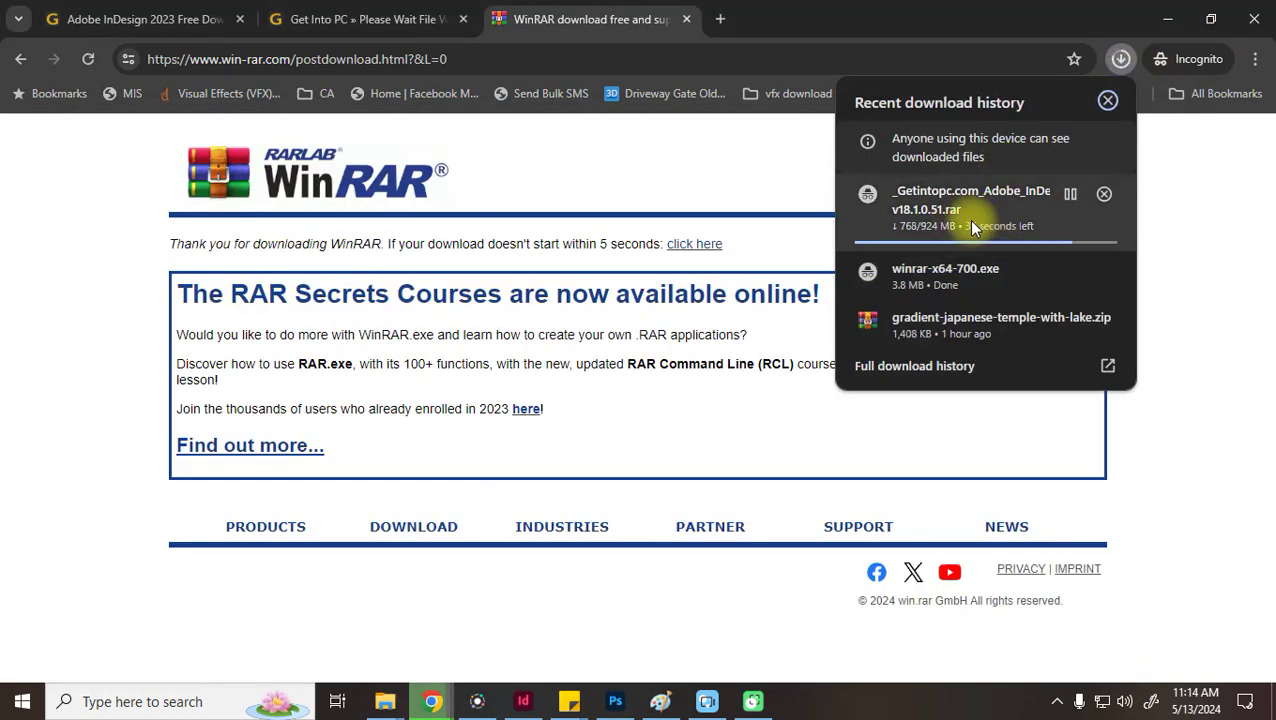
left_click(388, 700)
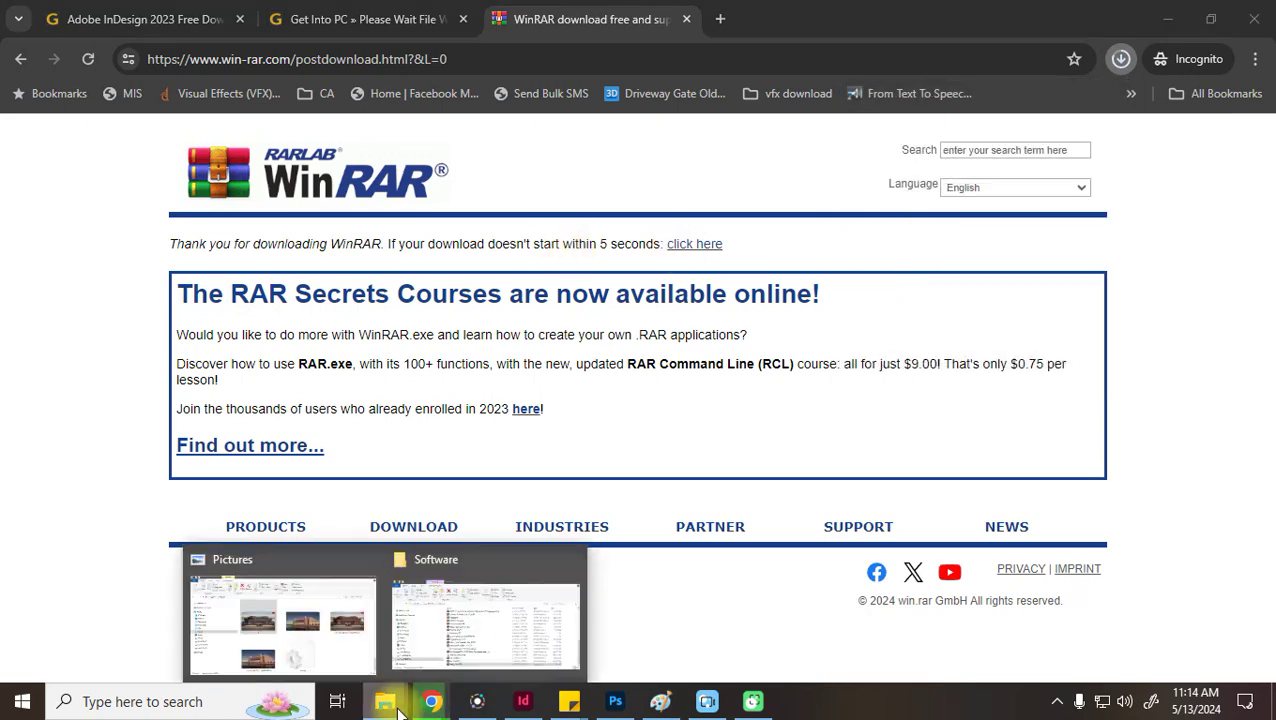
left_click(521, 619)
scroll(490, 375, "up", 5)
left_click(432, 512)
right_click(432, 512)
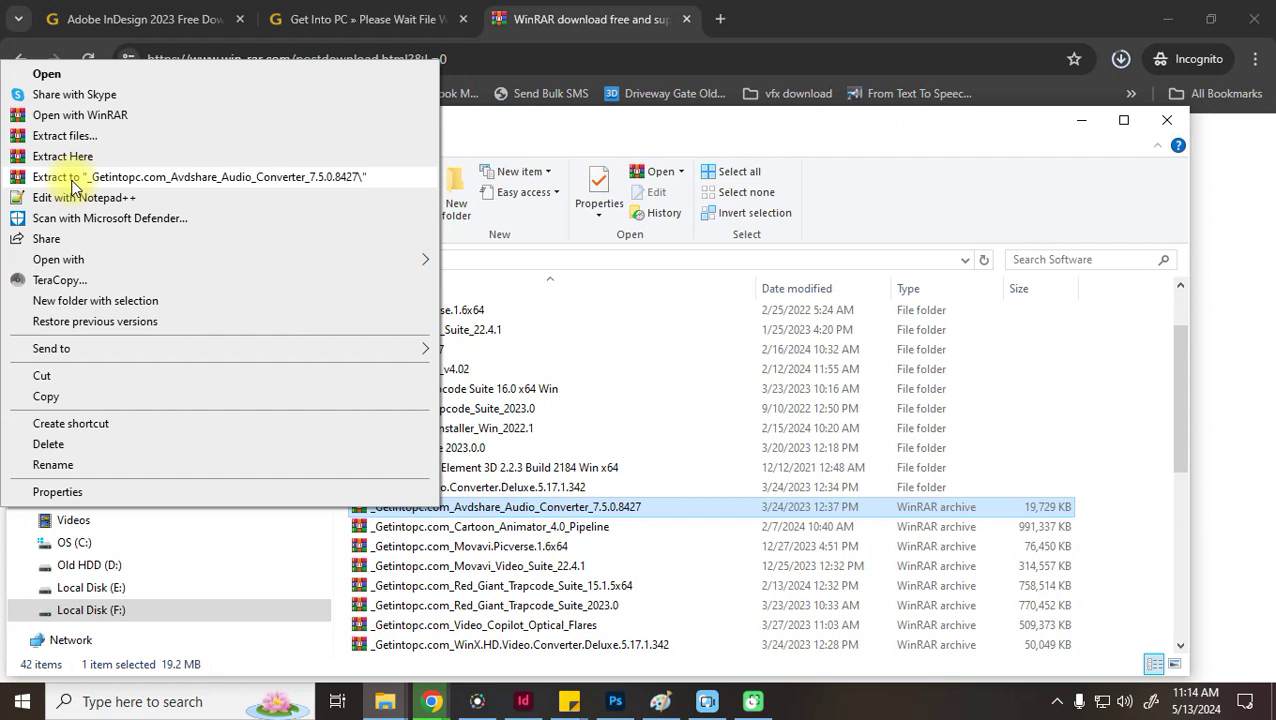
left_click(716, 435)
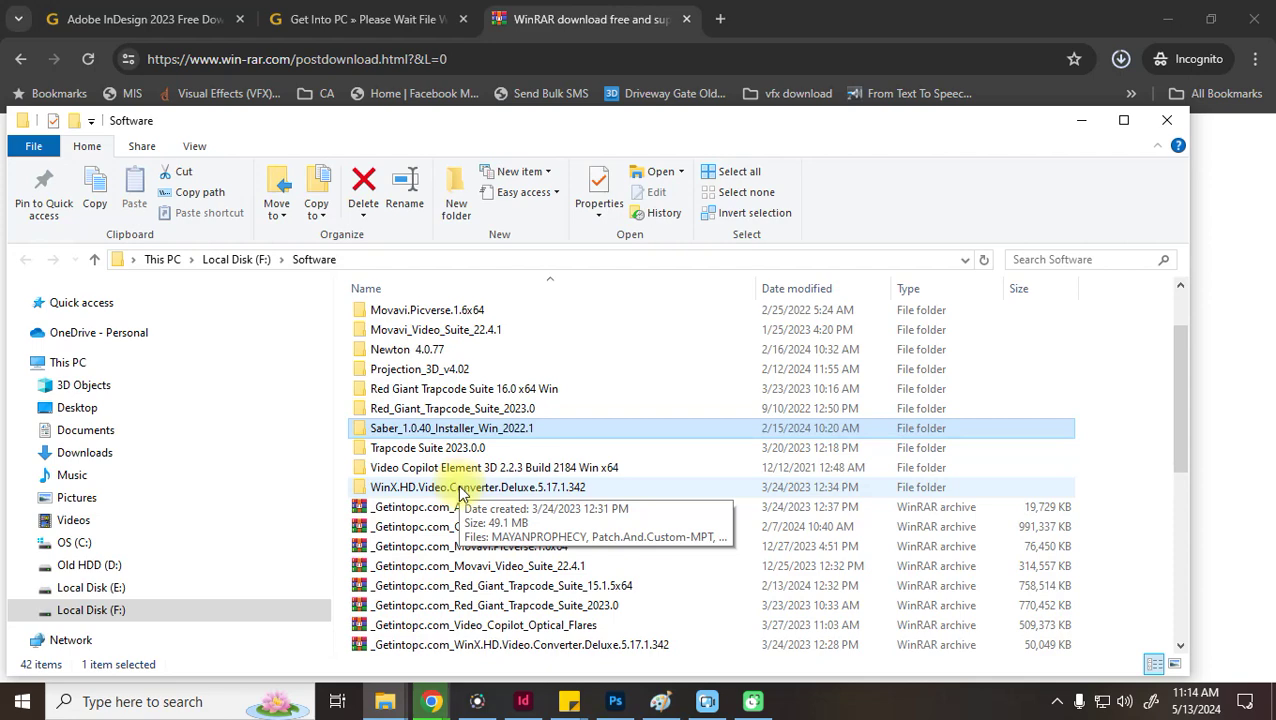
left_click(1102, 701)
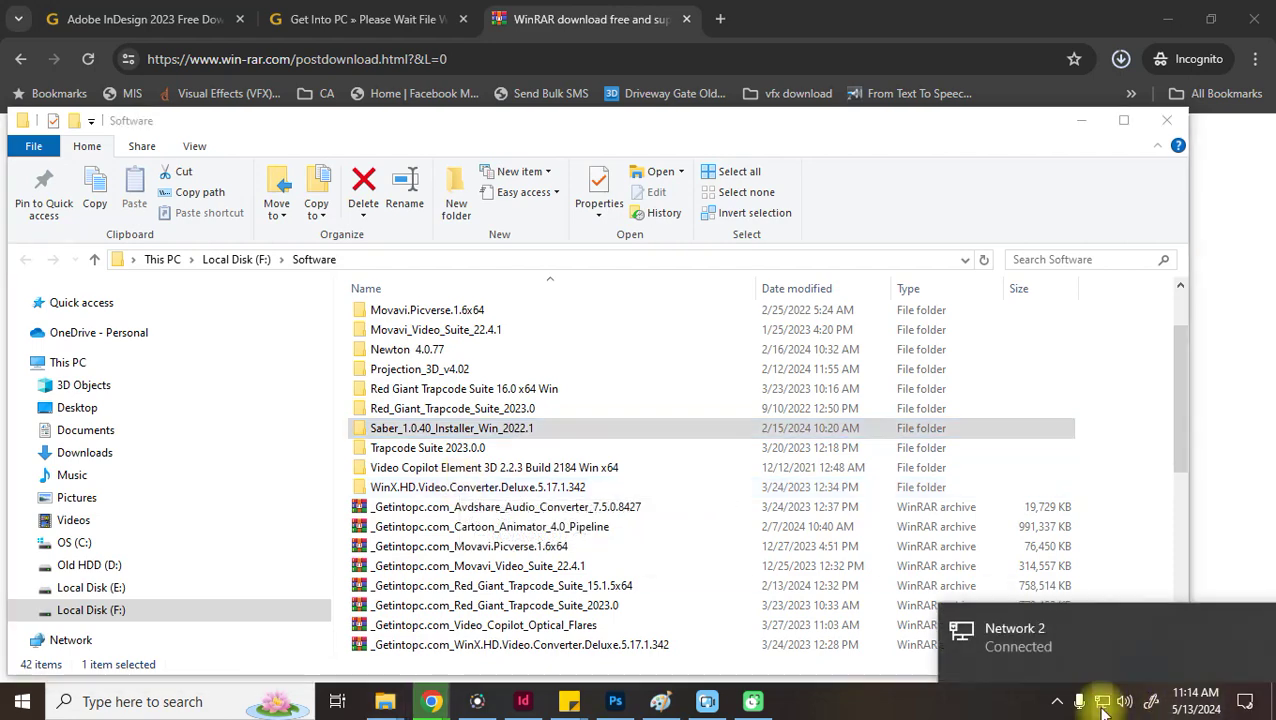
left_click(868, 706)
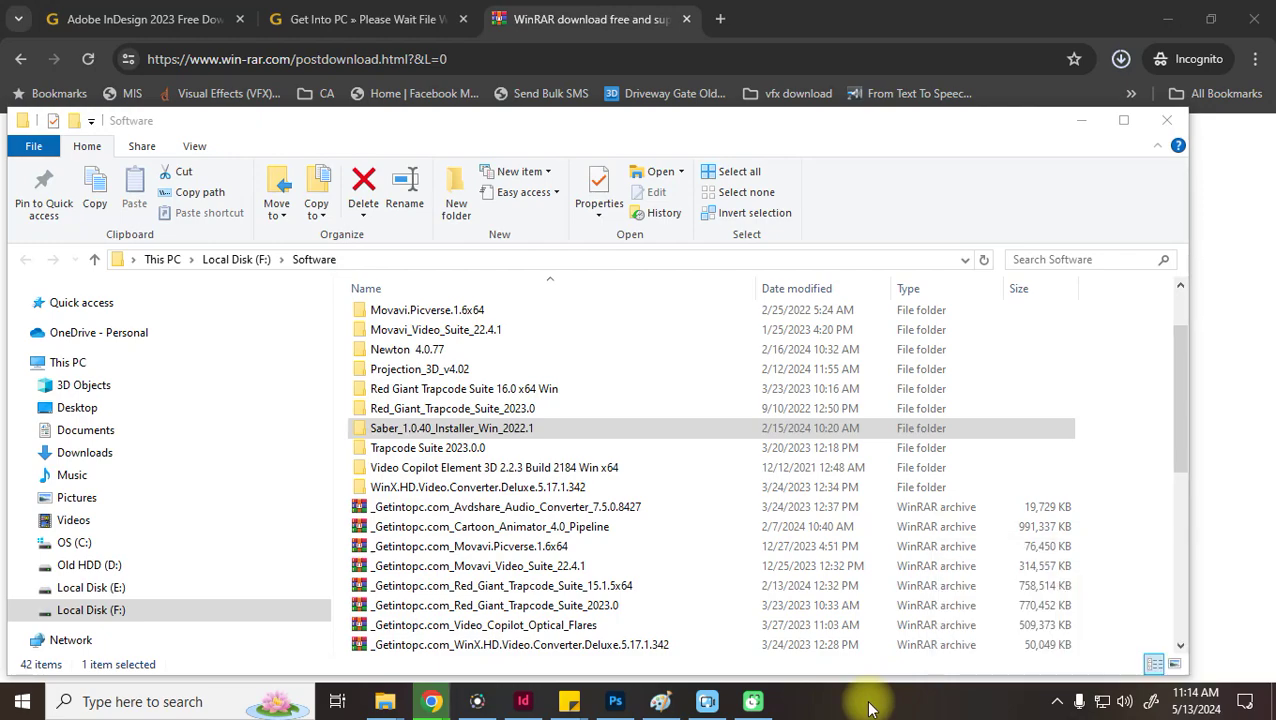
left_click(1081, 703)
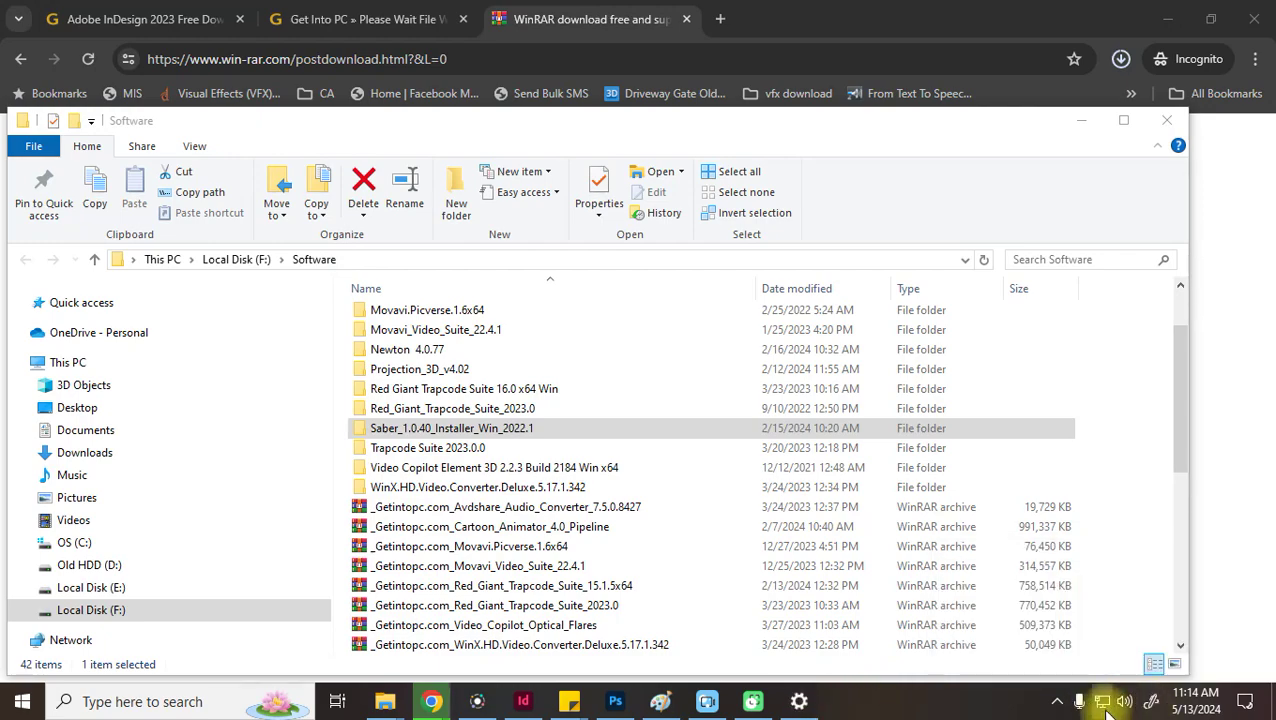
left_click(1103, 703)
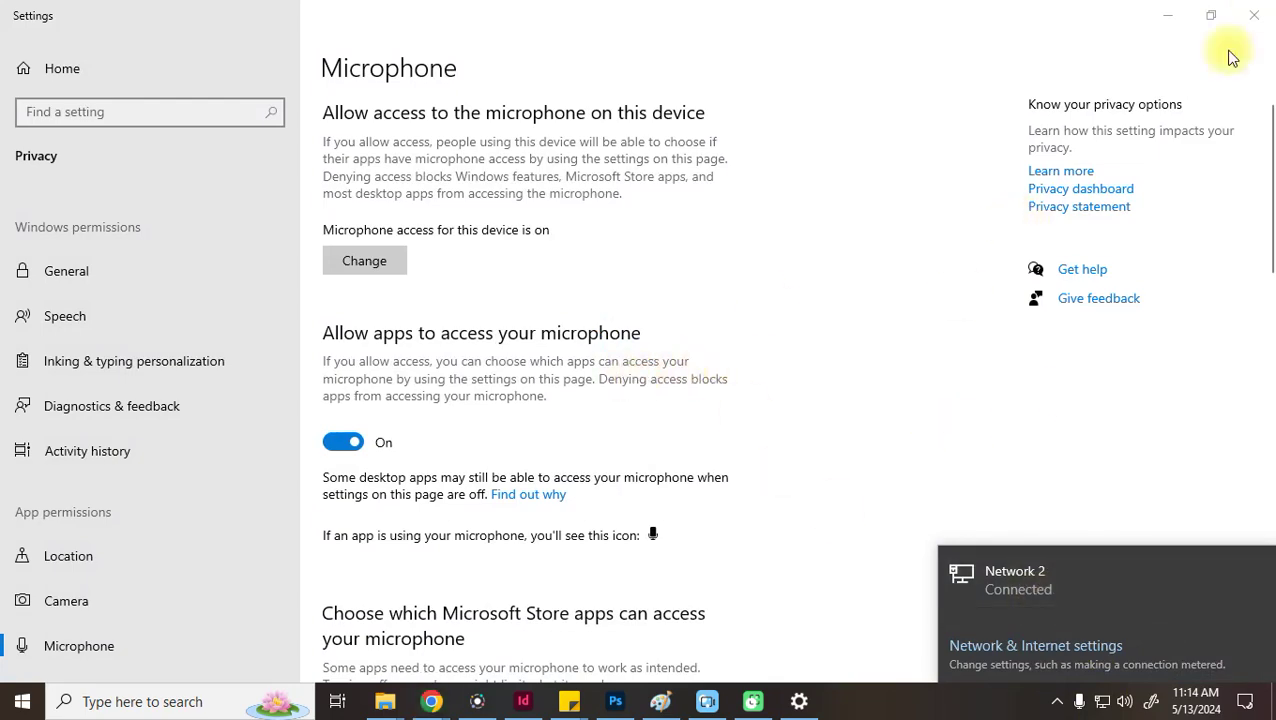
left_click(1252, 18)
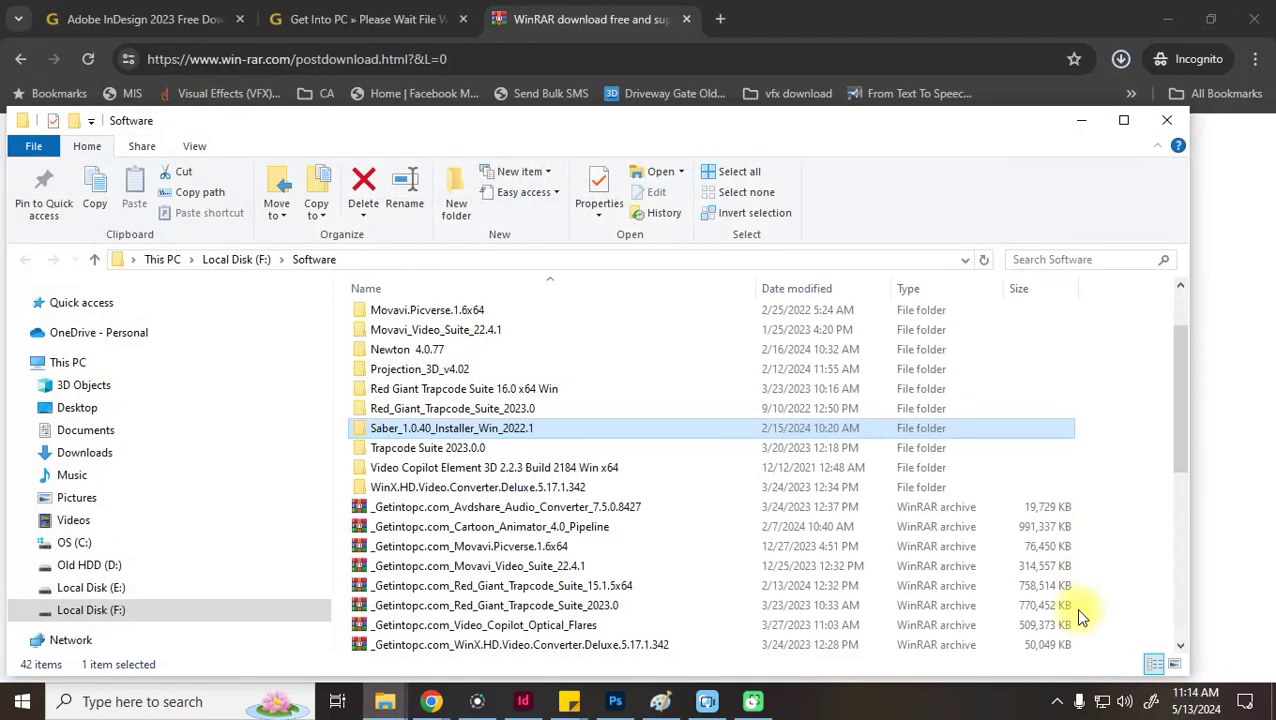
Show the Disable option for the Ethernet adapter in the Windows network connections, and close the network settings without changing anything
left_click(1101, 703)
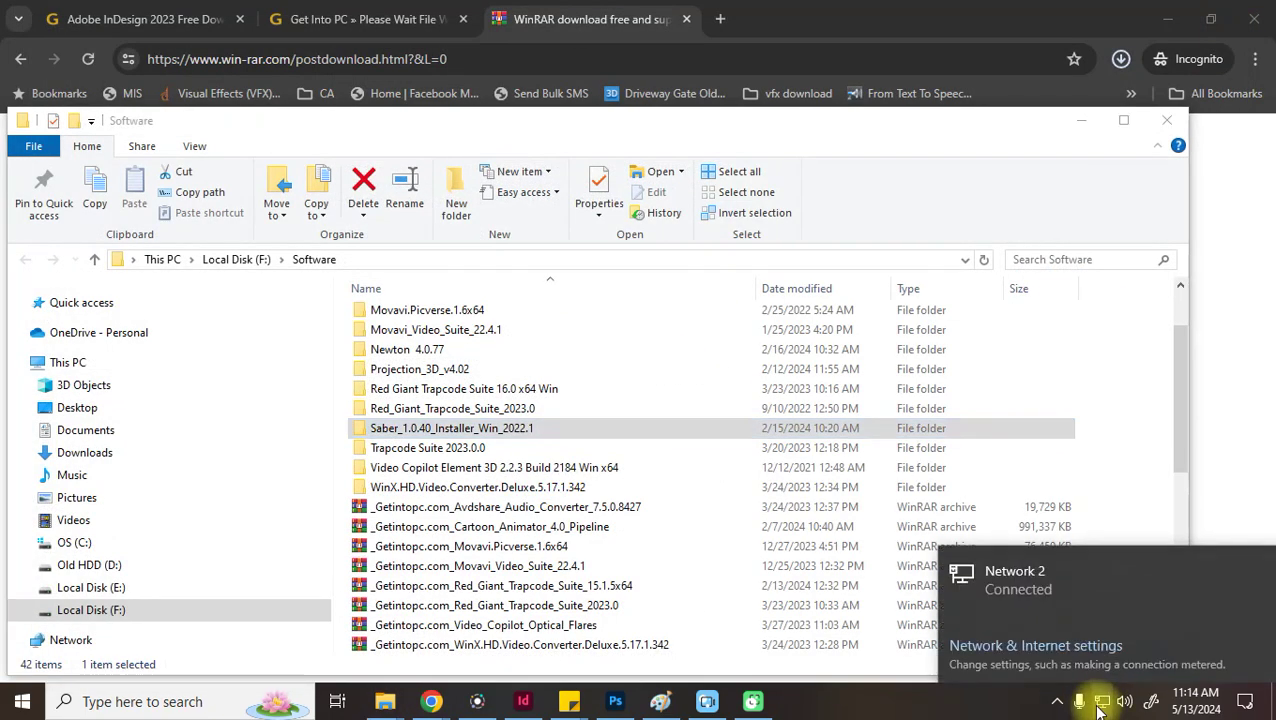
left_click(1060, 645)
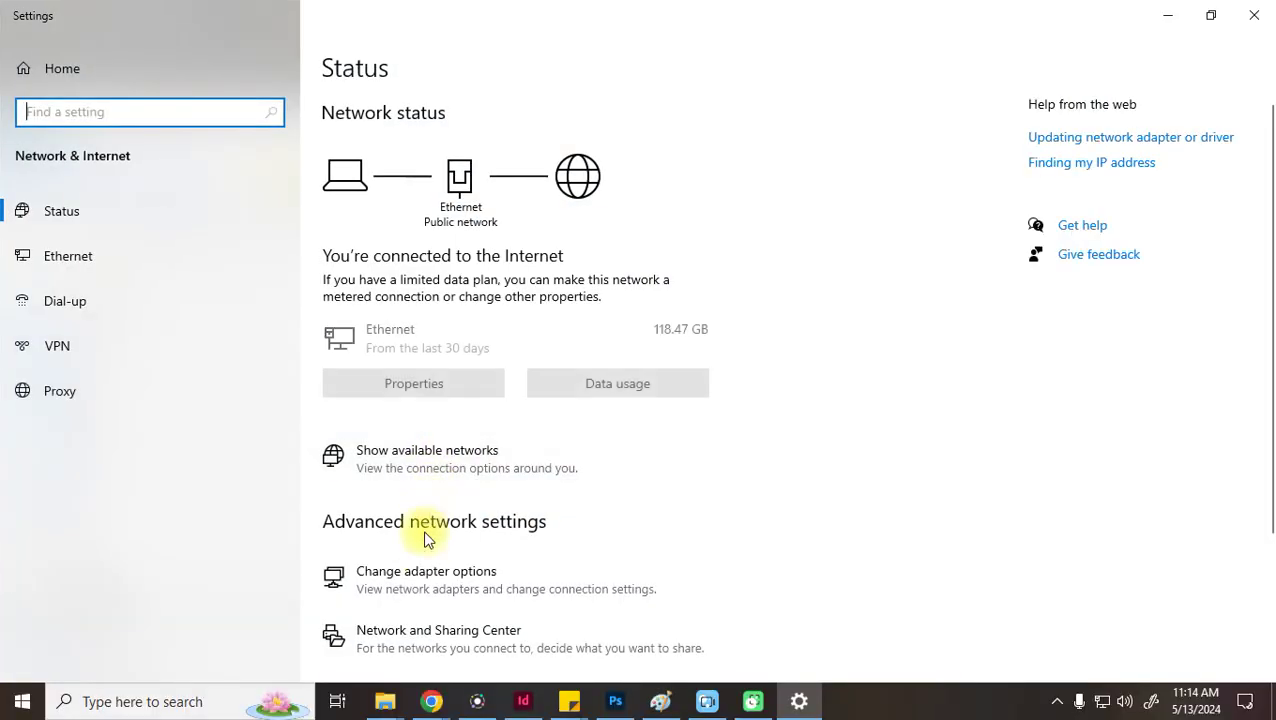
left_click(415, 580)
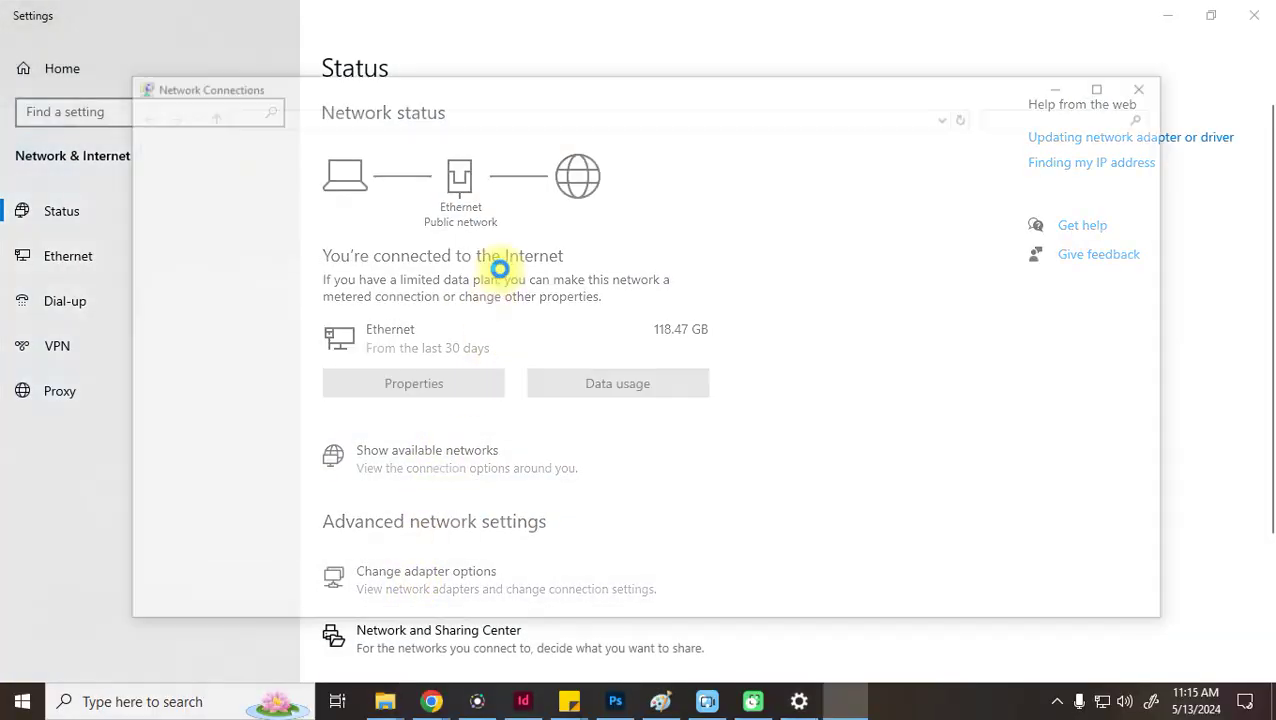
left_click(222, 205)
right_click(222, 205)
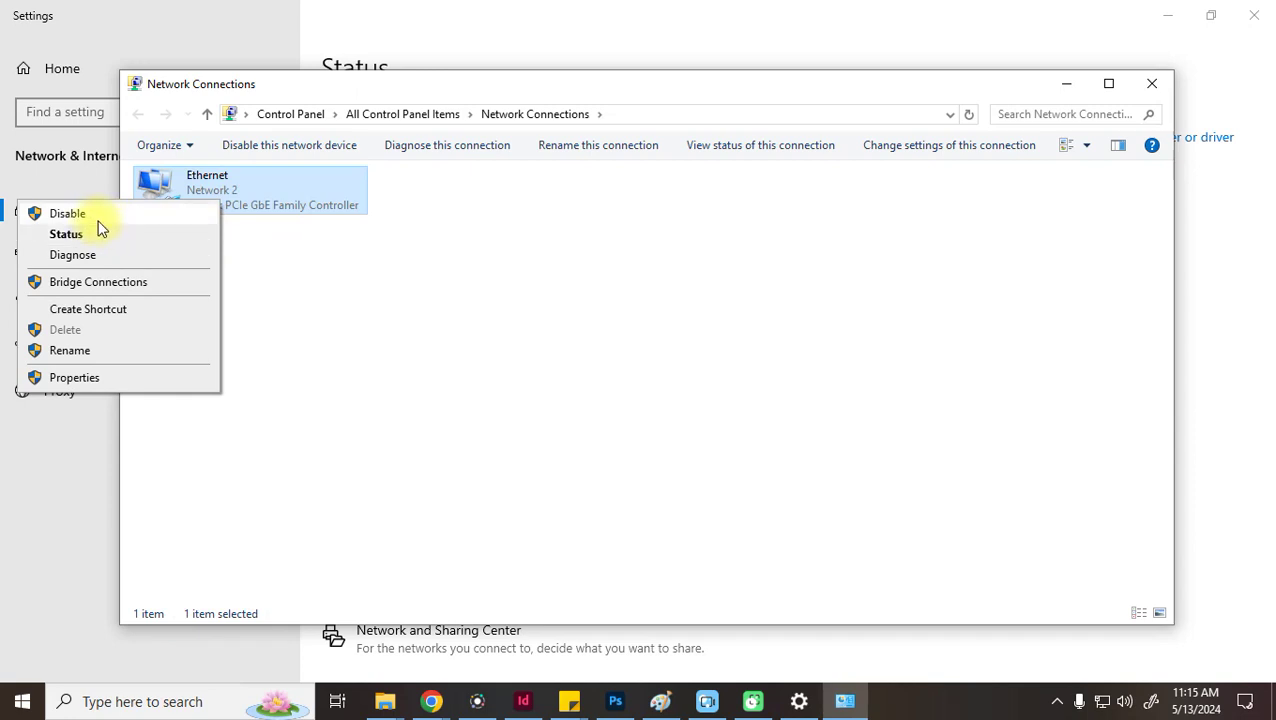
left_click(1152, 86)
left_click(1157, 87)
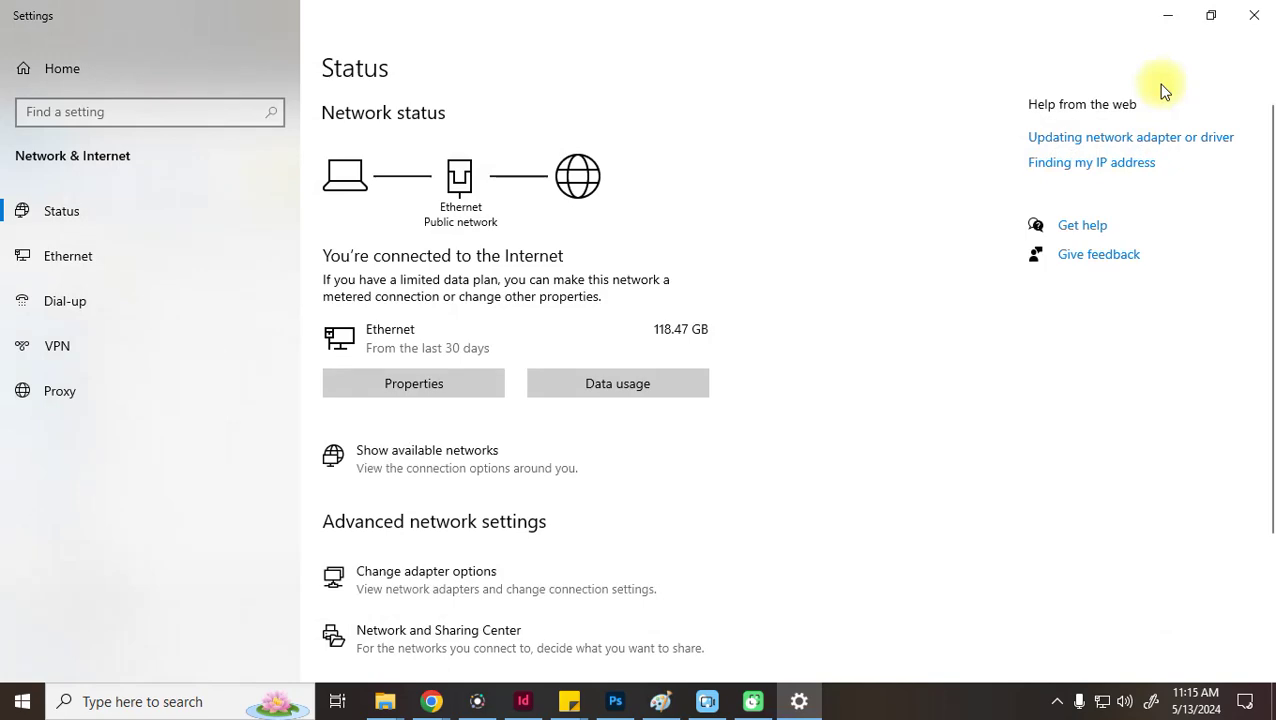
left_click(1250, 15)
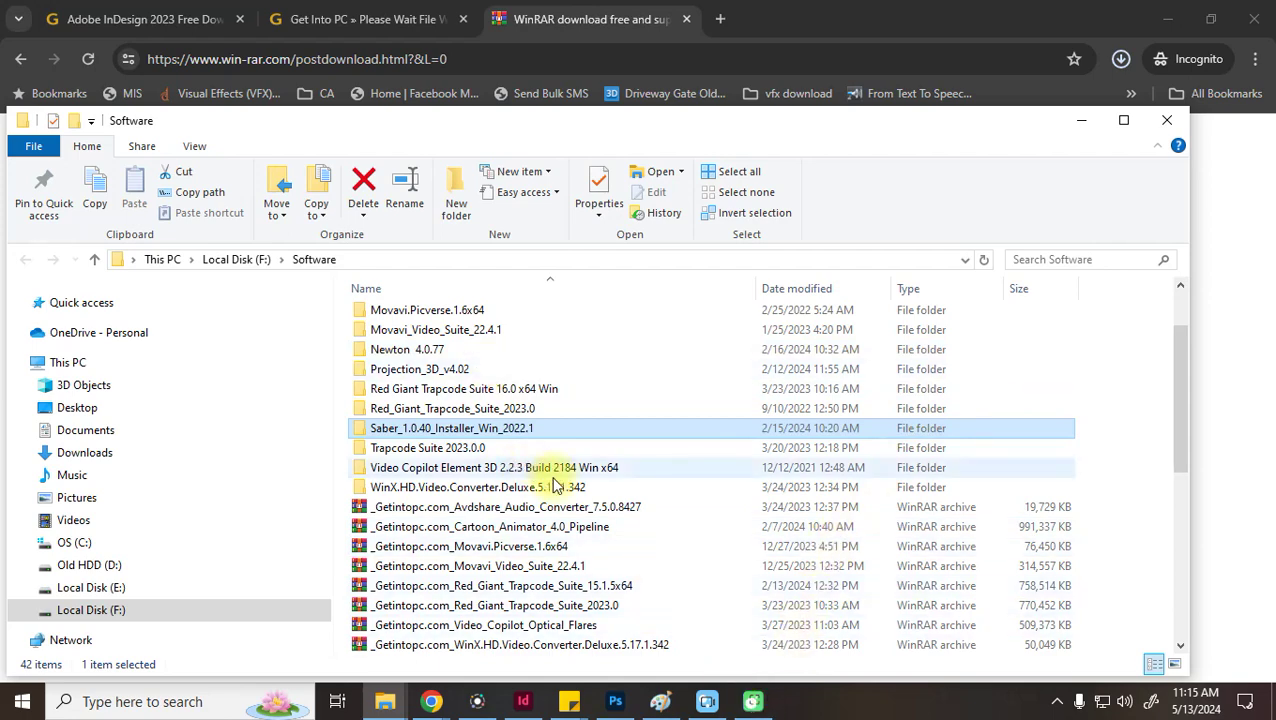
Locate the downloaded InDesign 2023 archive in the Software folder, and open it in WinRAR by entering the archive password
left_click(1121, 59)
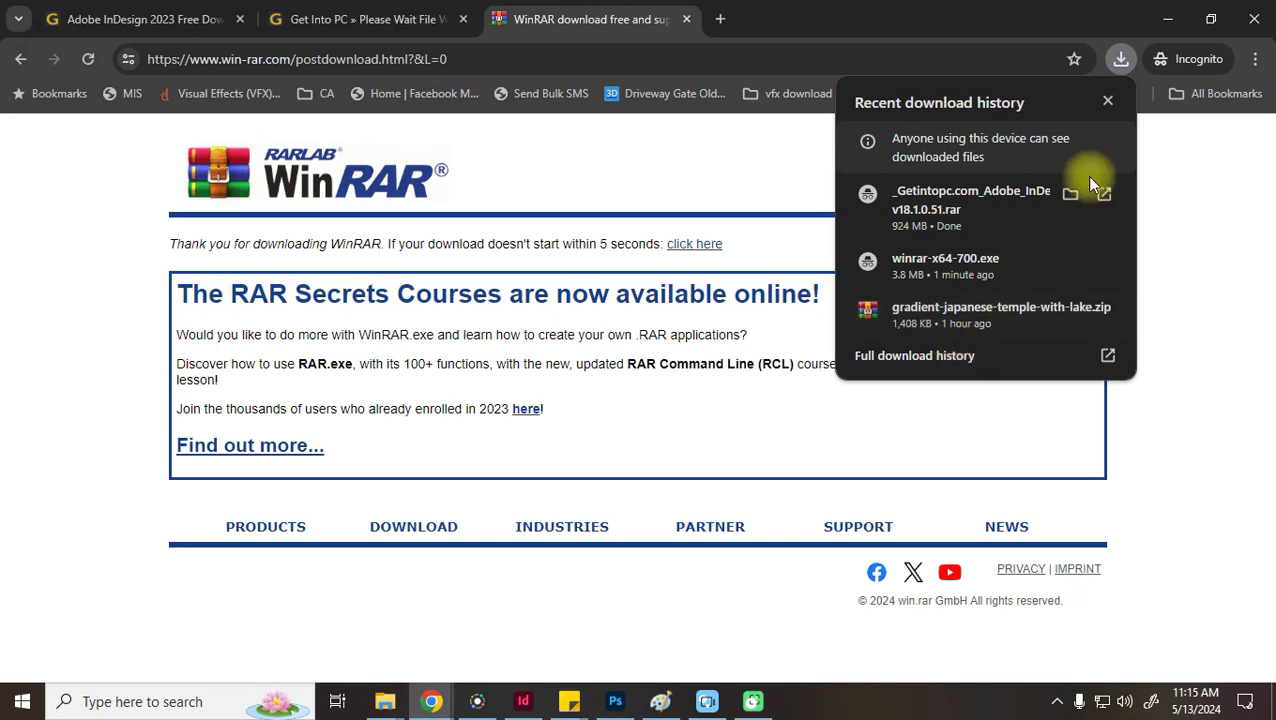
left_click(1067, 196)
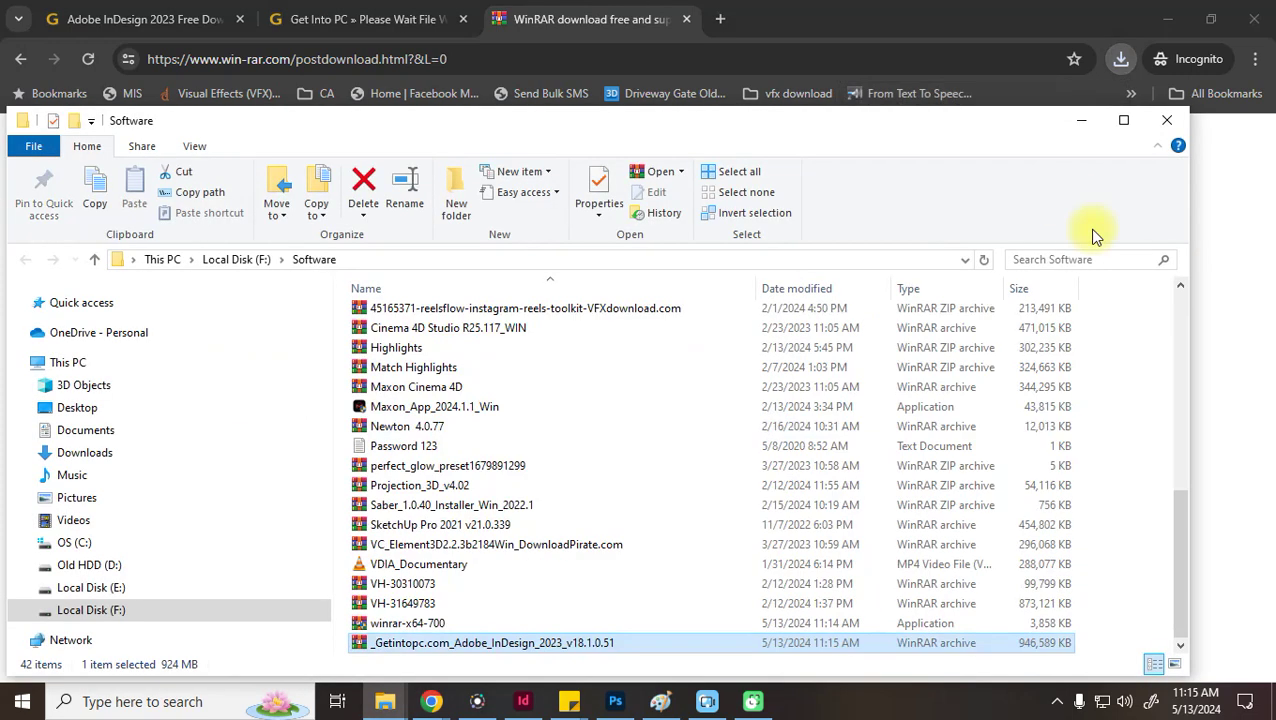
double_click(520, 645)
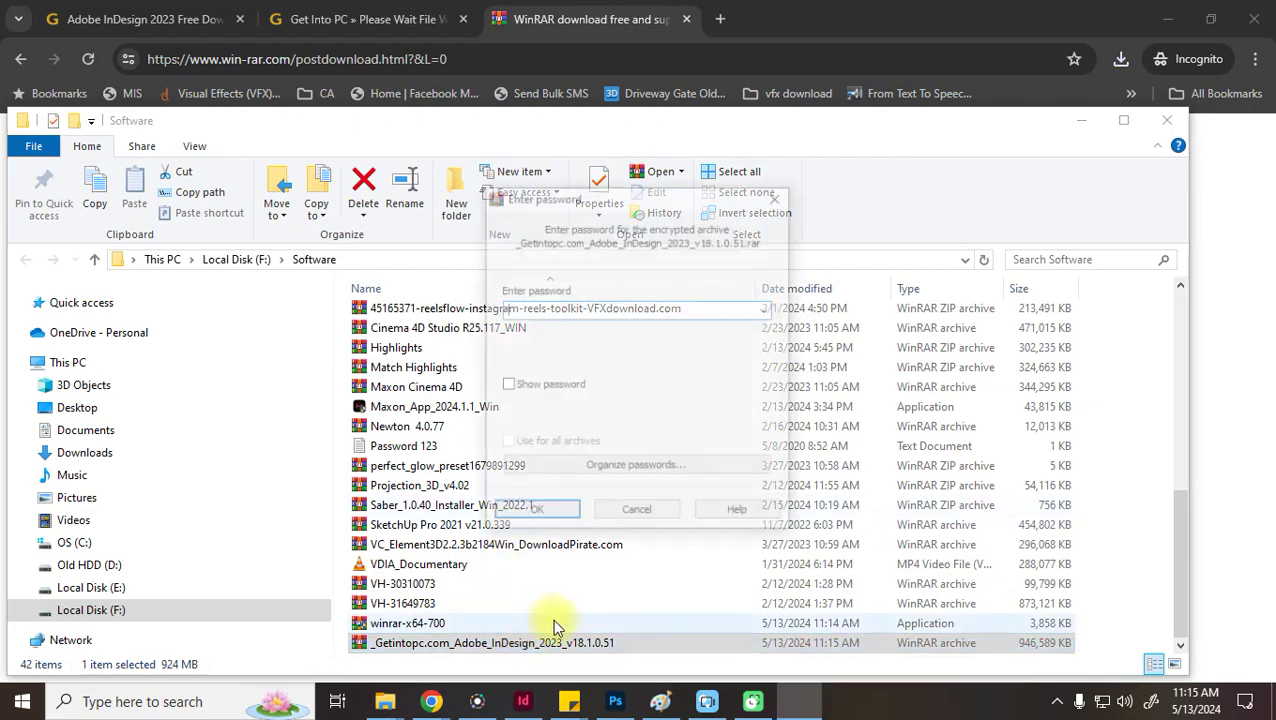
scroll(557, 590, "up", 1)
type("1")
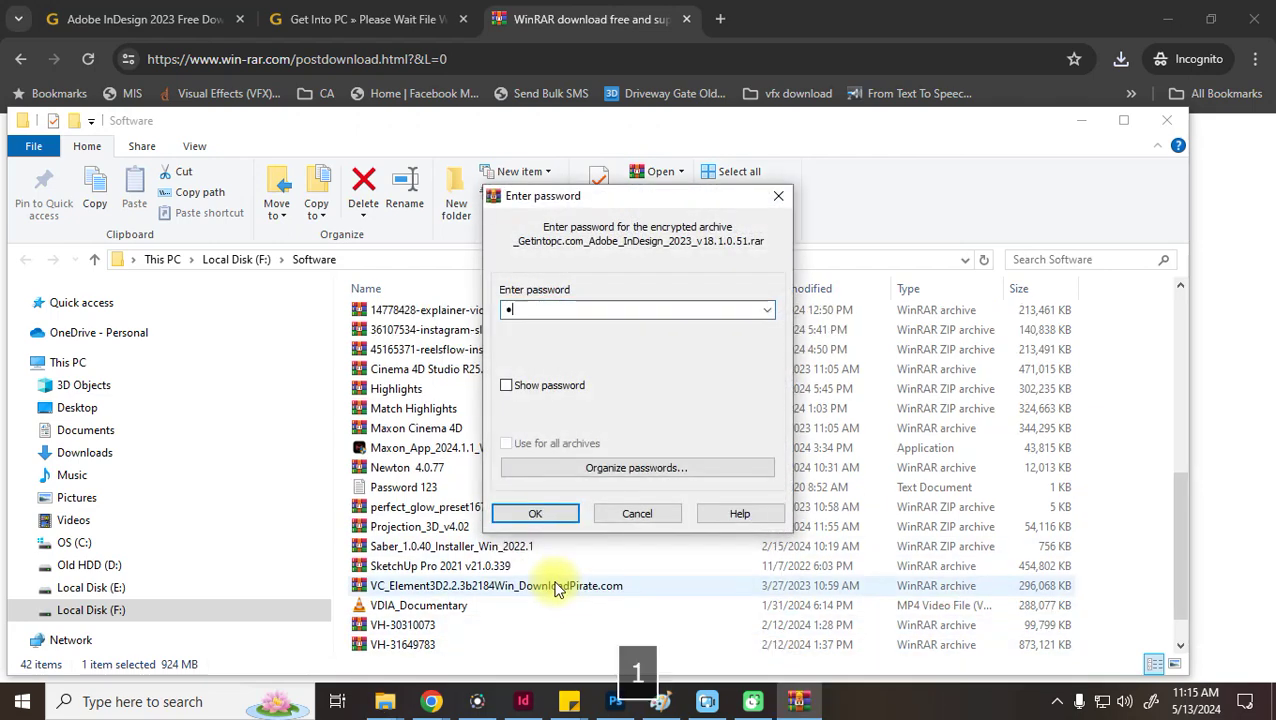
type("23")
left_click(565, 515)
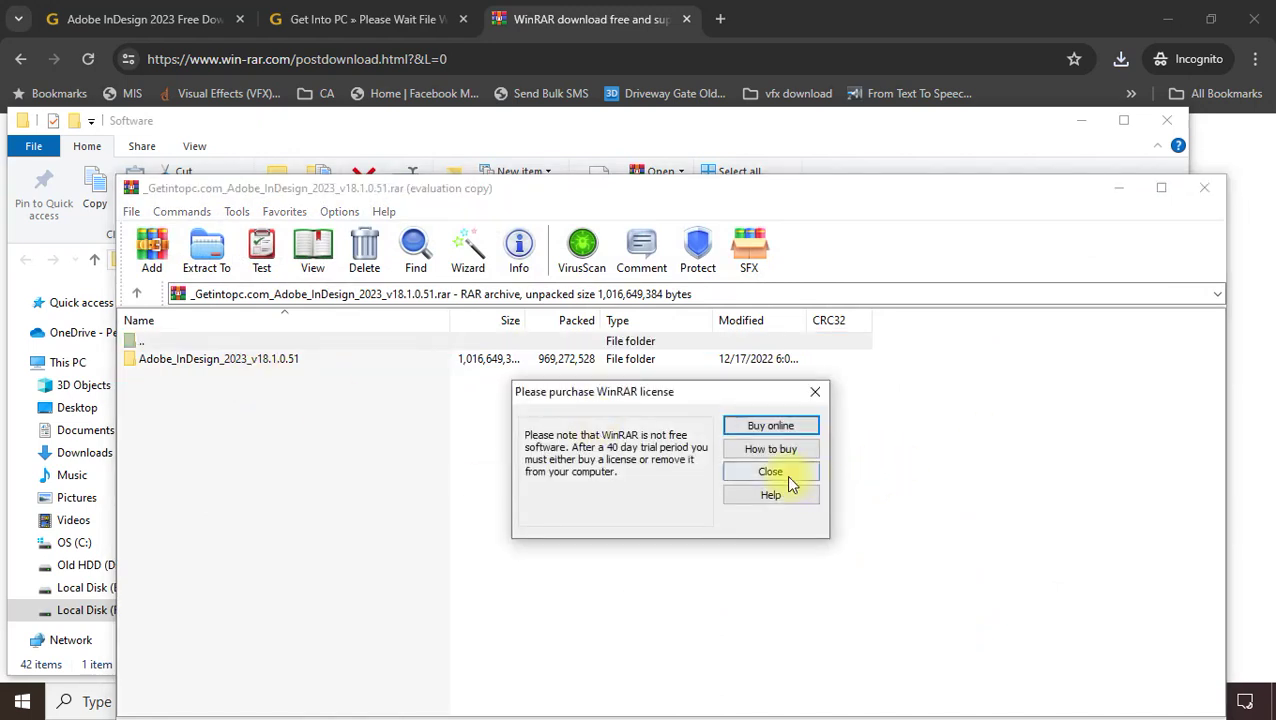
left_click(780, 473)
Copy Public.dll from the Crack folder inside the archive's Adobe_InDesign_2023_v18.1.0.51 folder
double_click(279, 366)
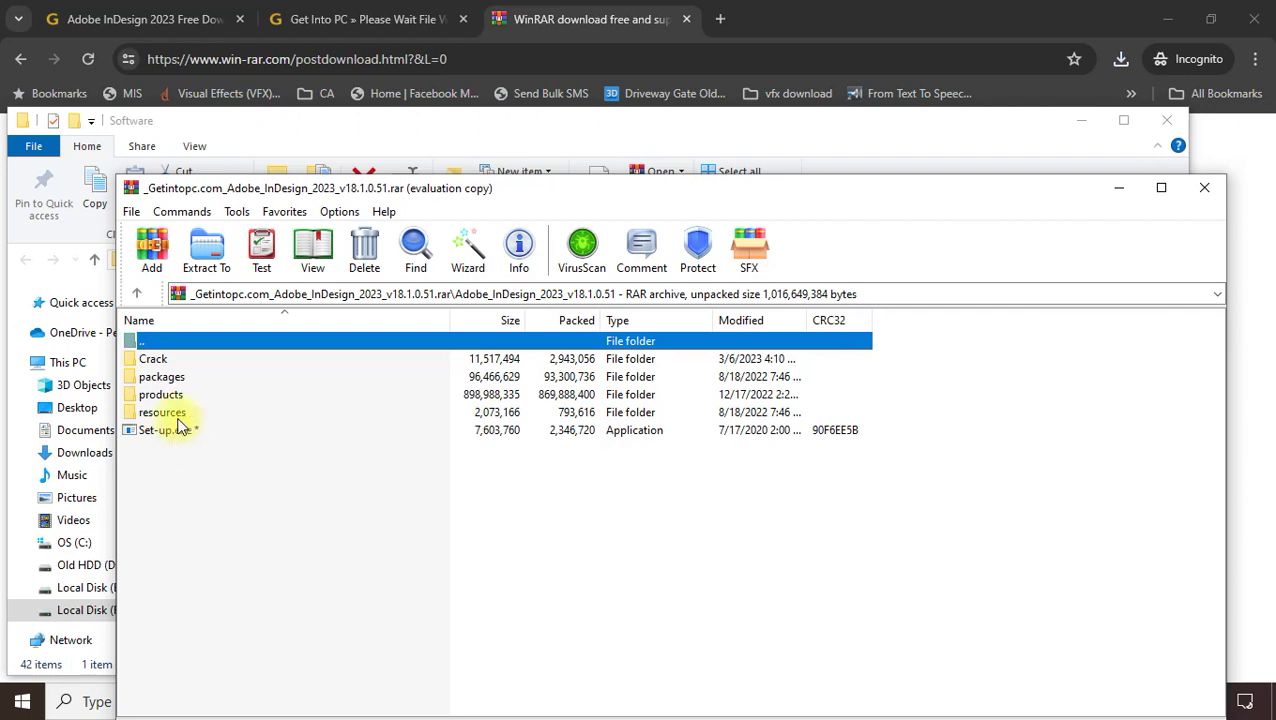
double_click(150, 360)
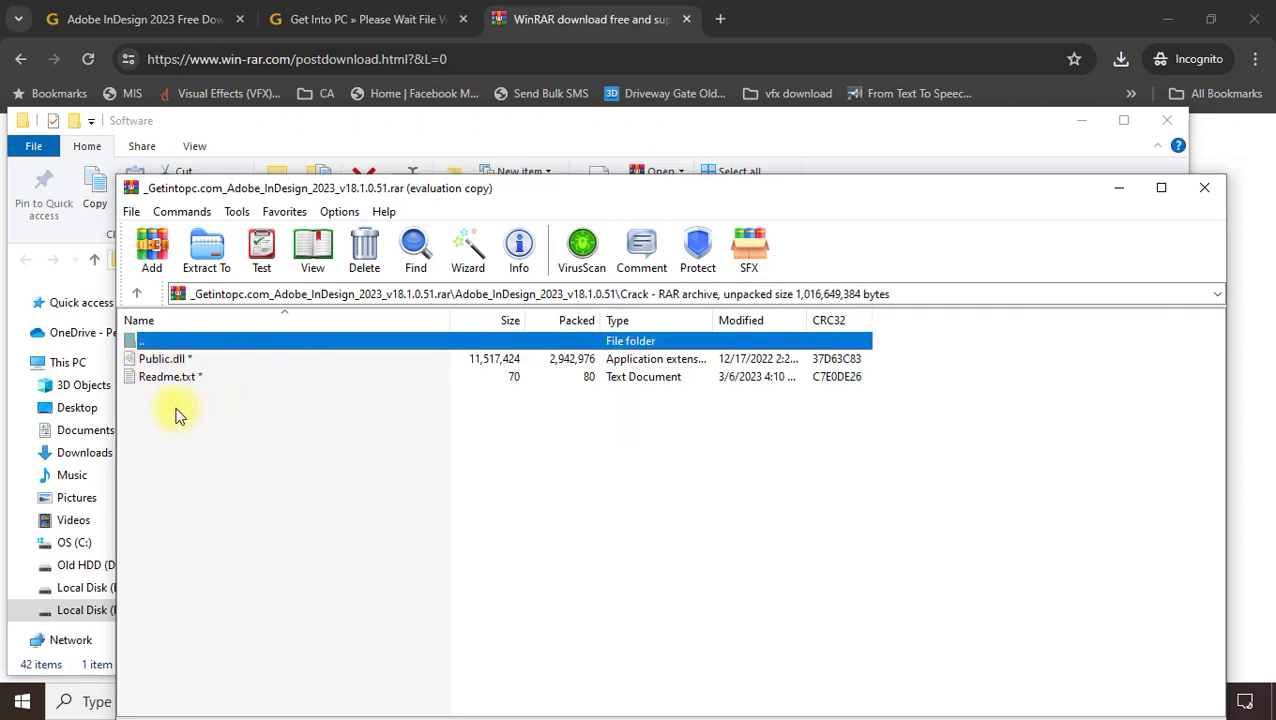
left_click(160, 360)
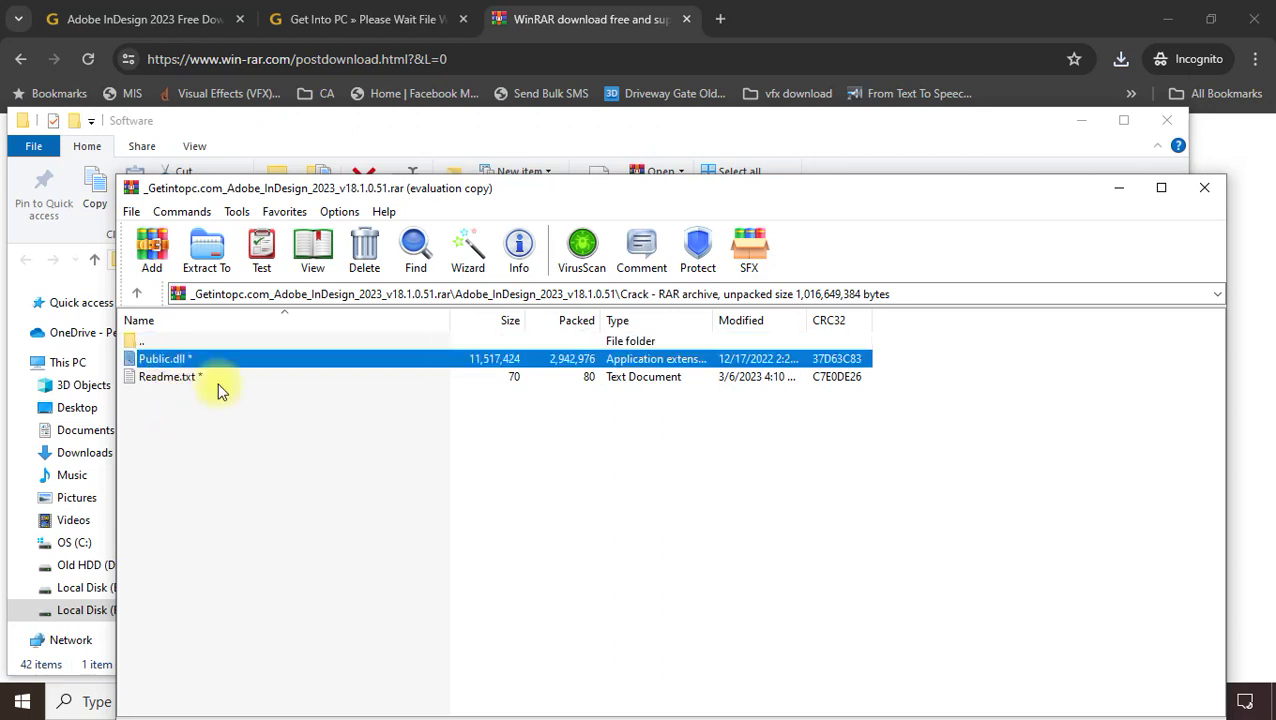
key("ctrl+c")
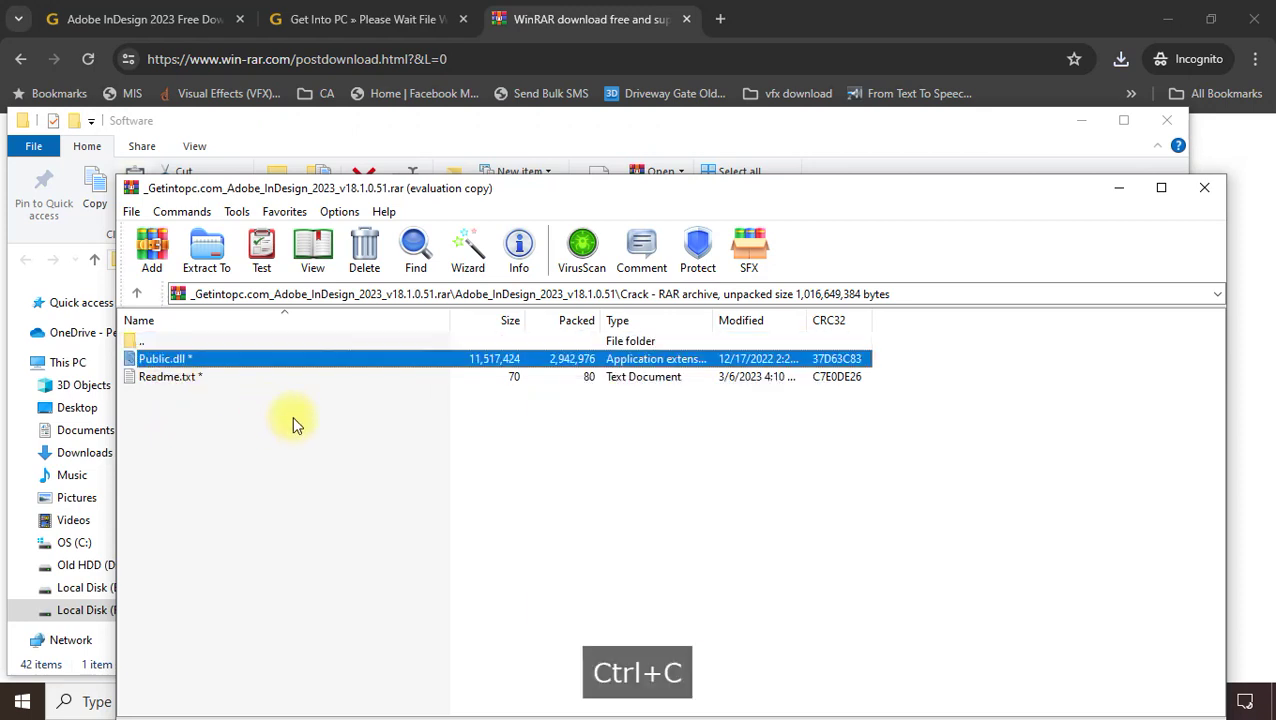
Read the installation instruction in the Crack folder's Readme.txt, and close the note and the archive
double_click(180, 376)
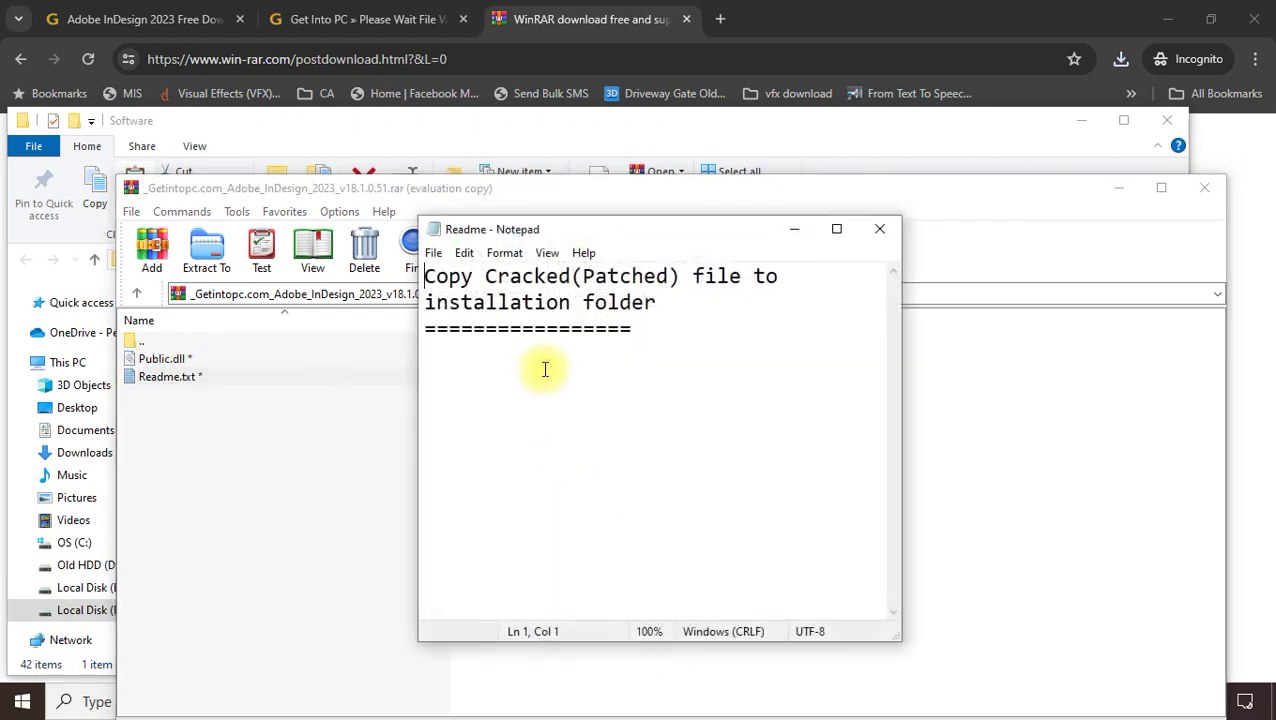
left_click_drag(660, 303, 381, 281)
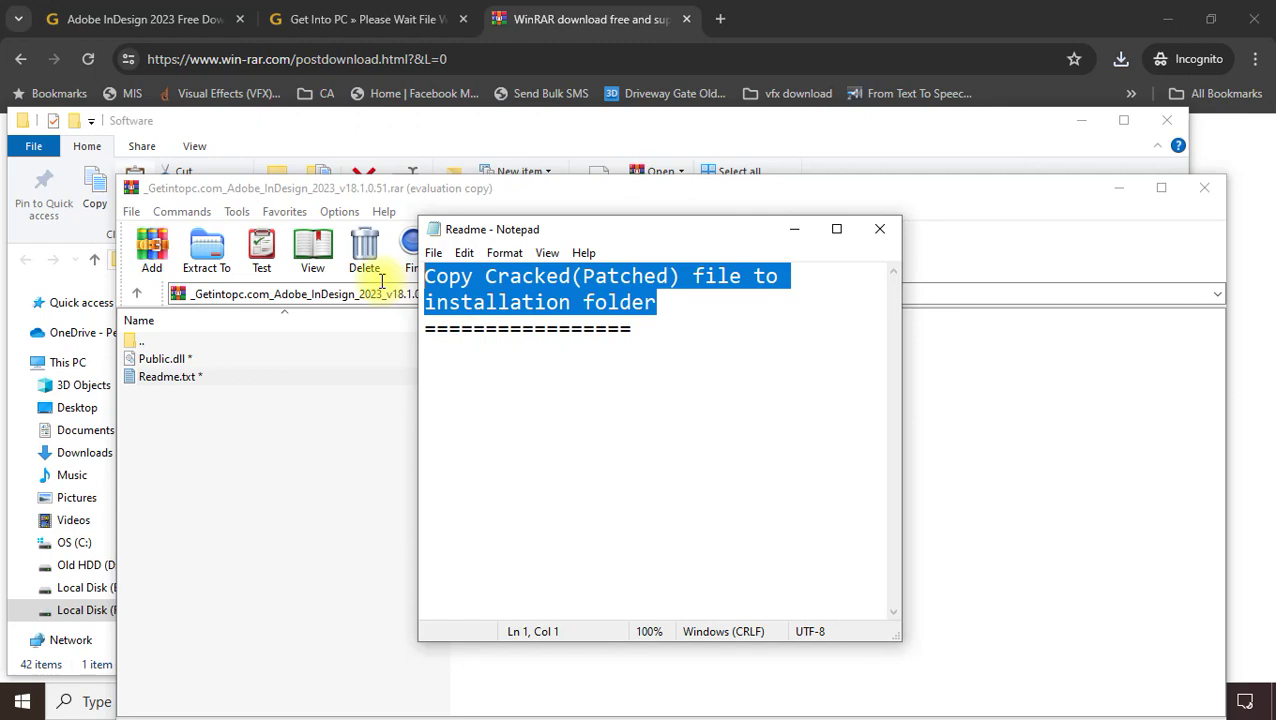
left_click(880, 230)
left_click(1206, 190)
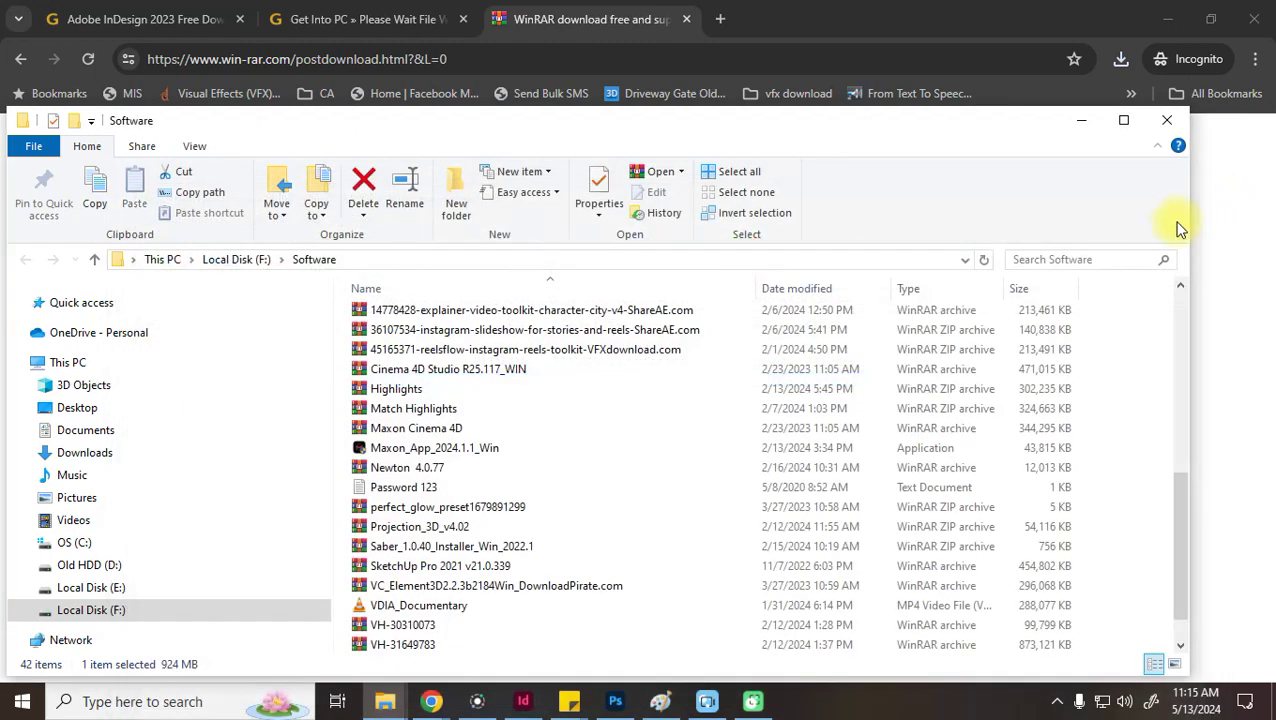
Close the Software folder and open the Adobe folder inside Program Files on drive C:
left_click(1167, 120)
left_click(228, 701)
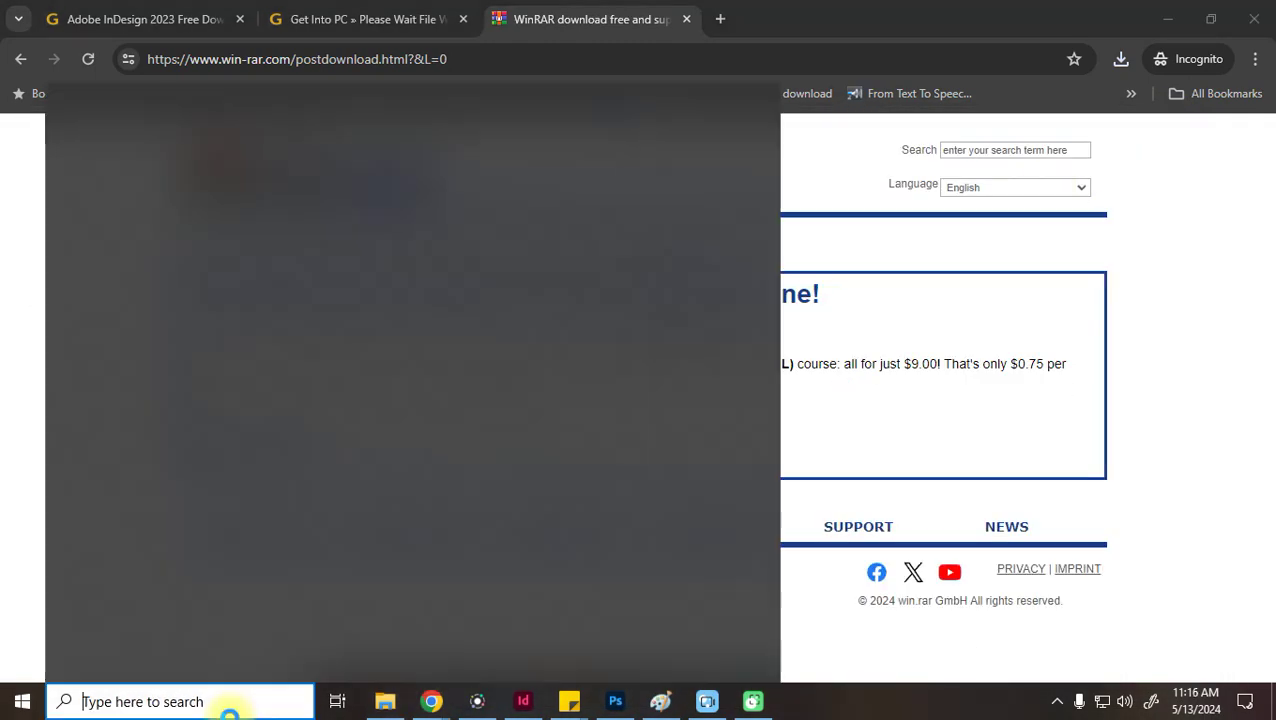
left_click(384, 705)
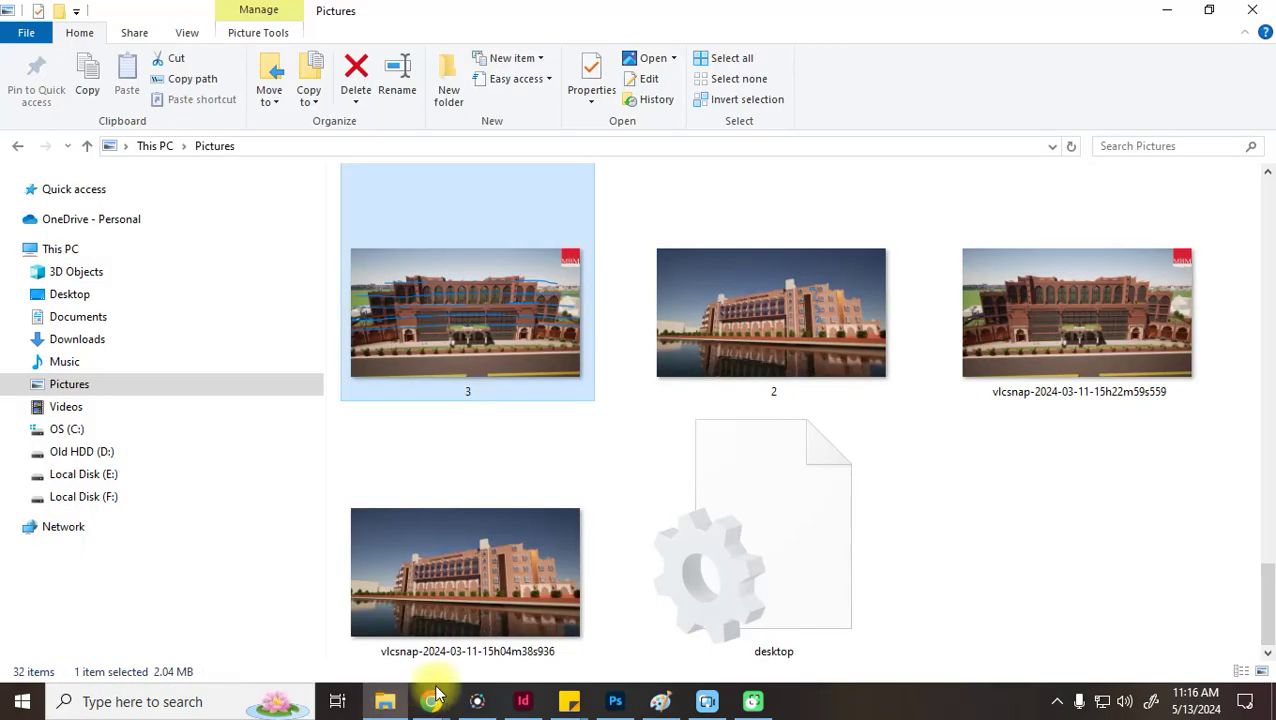
left_click(80, 429)
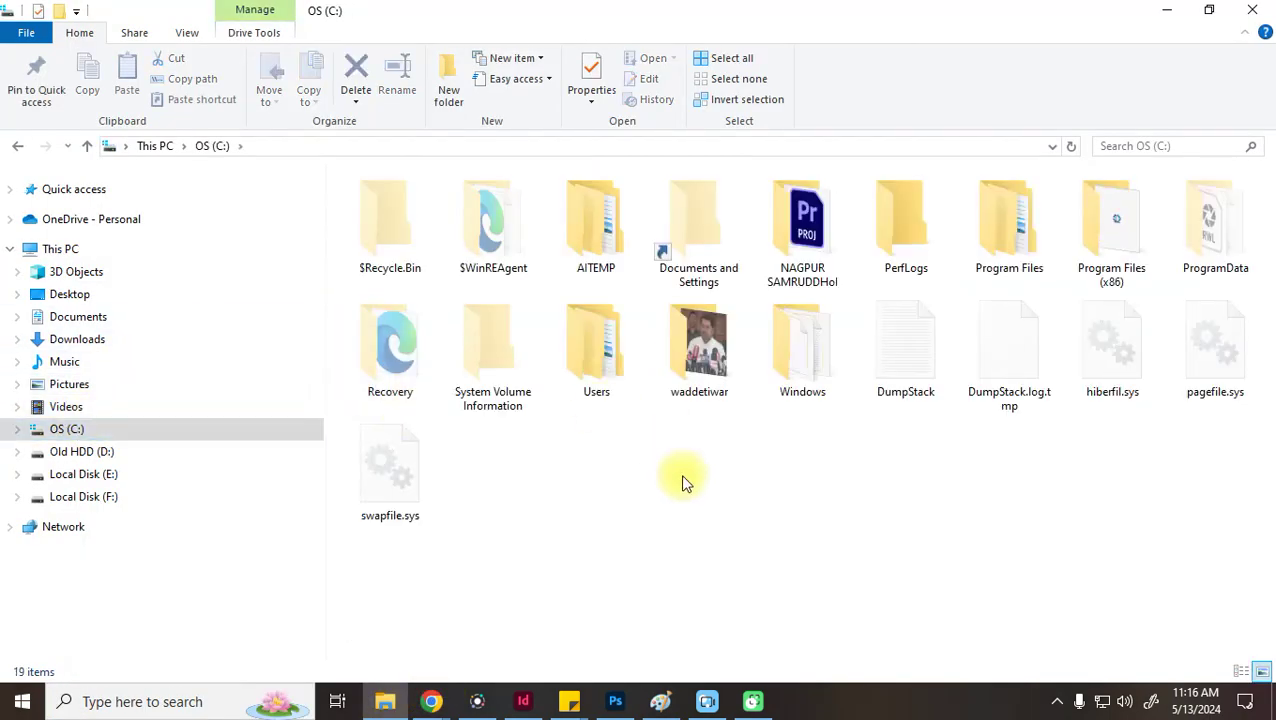
double_click(1019, 242)
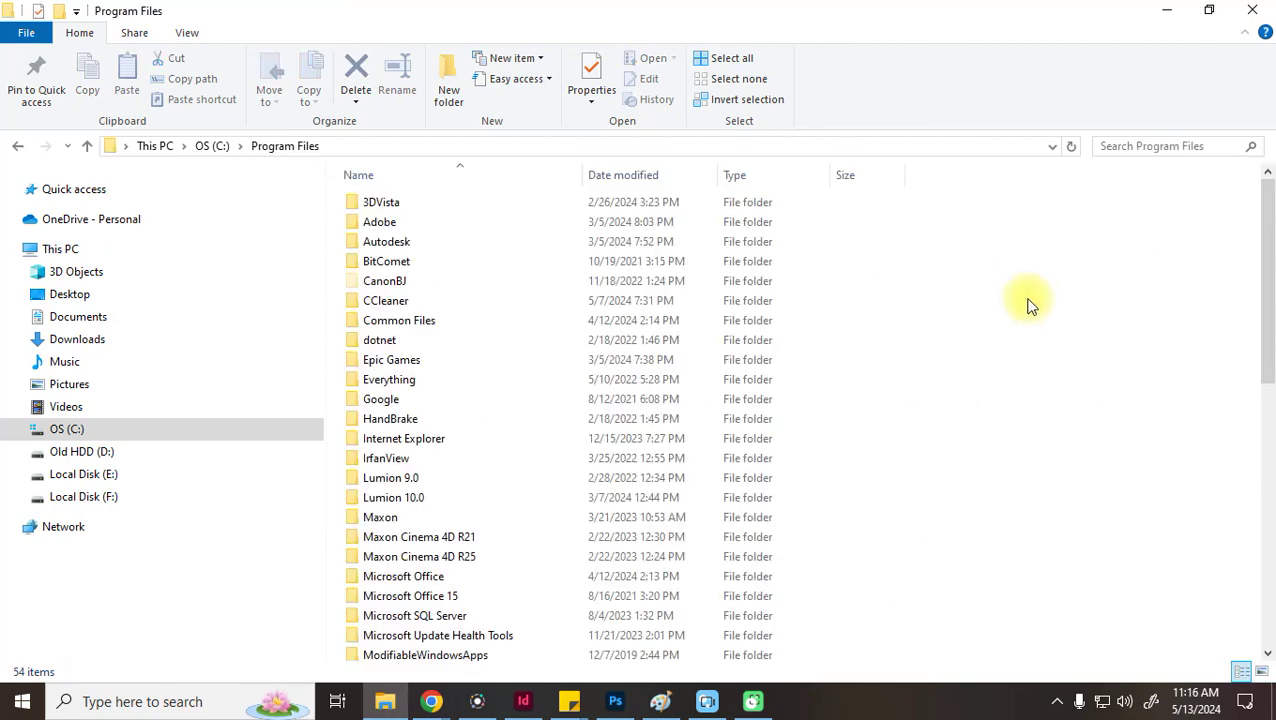
double_click(382, 226)
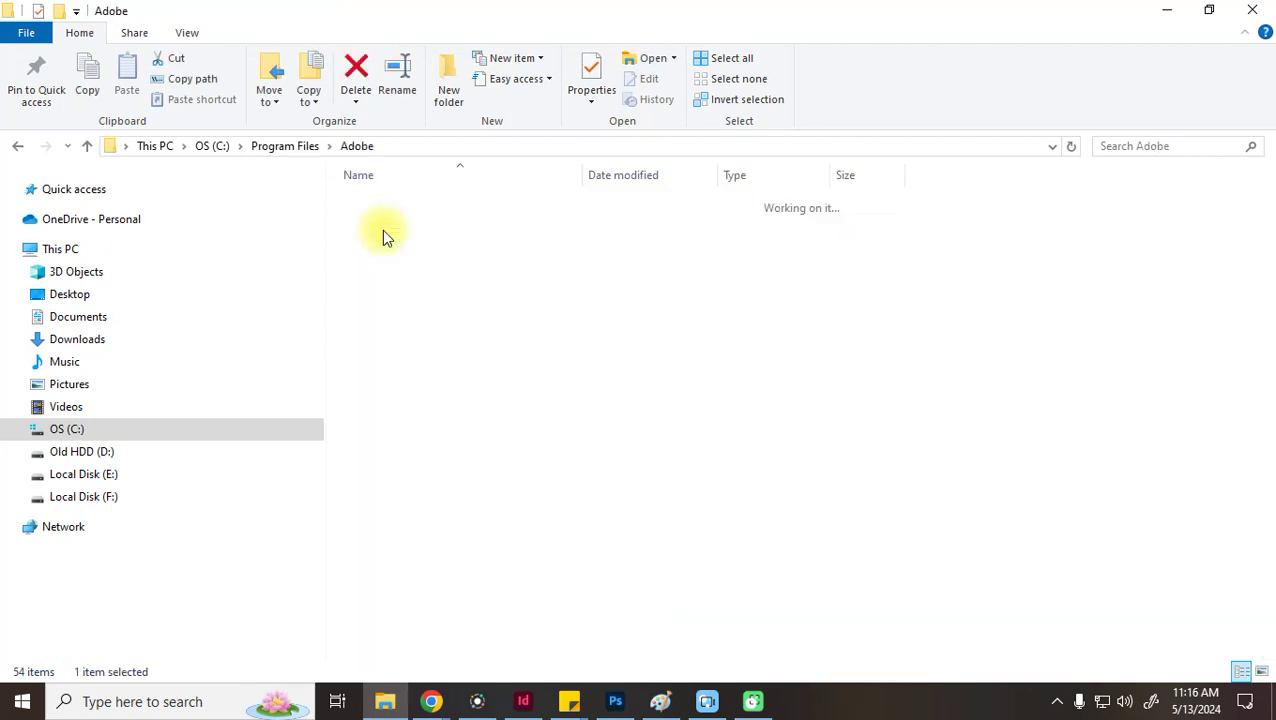
Open the Adobe InDesign 2022 installation folder, look through its files for Public.dll, and close the folder window
double_click(441, 300)
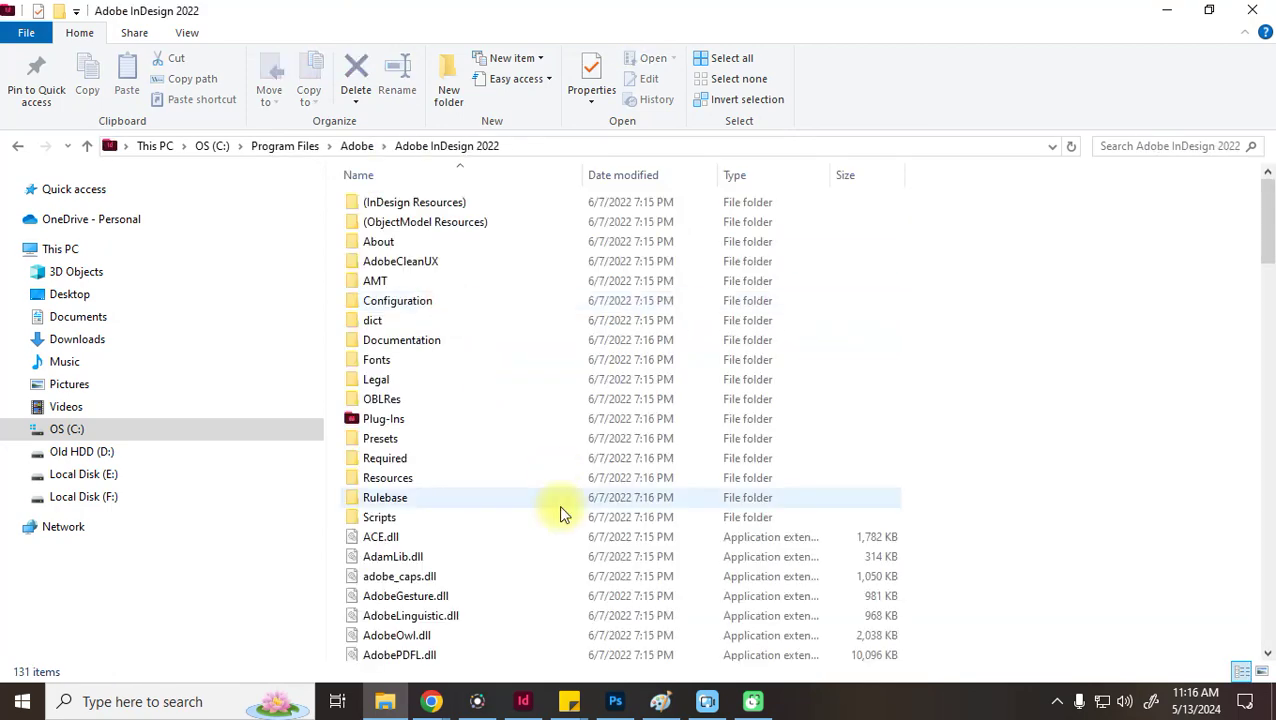
scroll(769, 532, "down", 3)
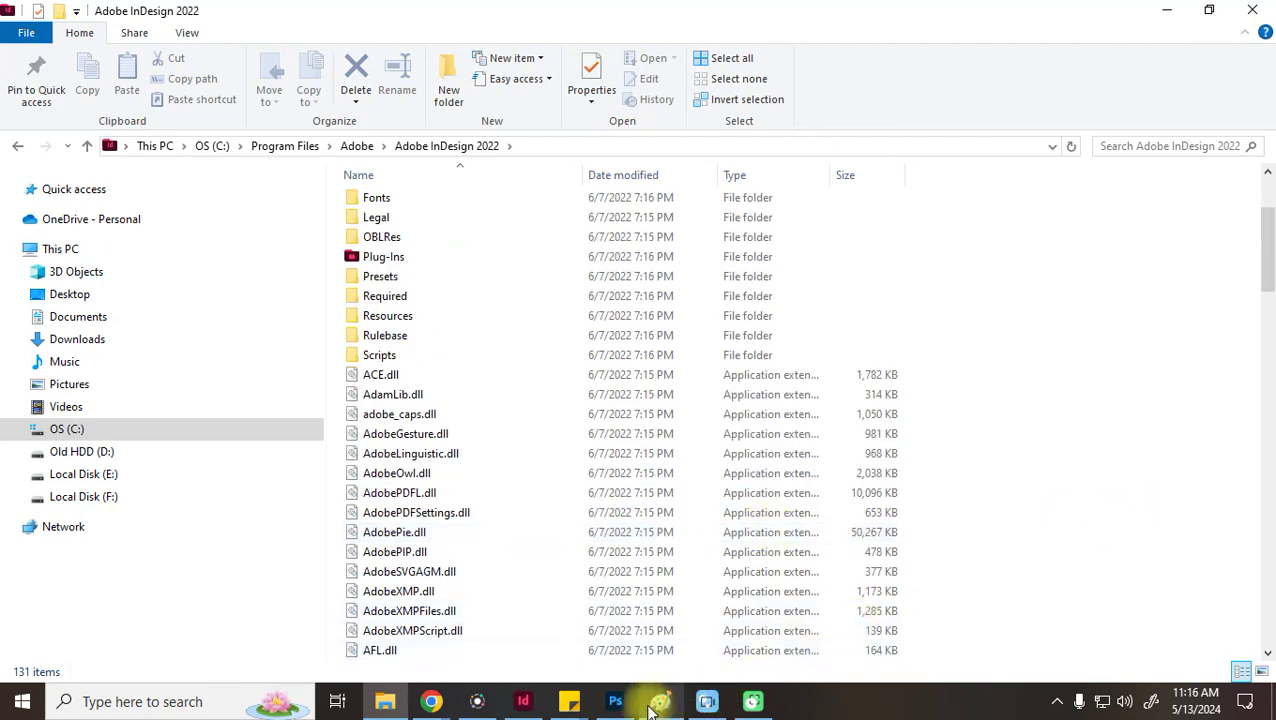
left_click(397, 712)
left_click(404, 707)
scroll(946, 510, "down", 13)
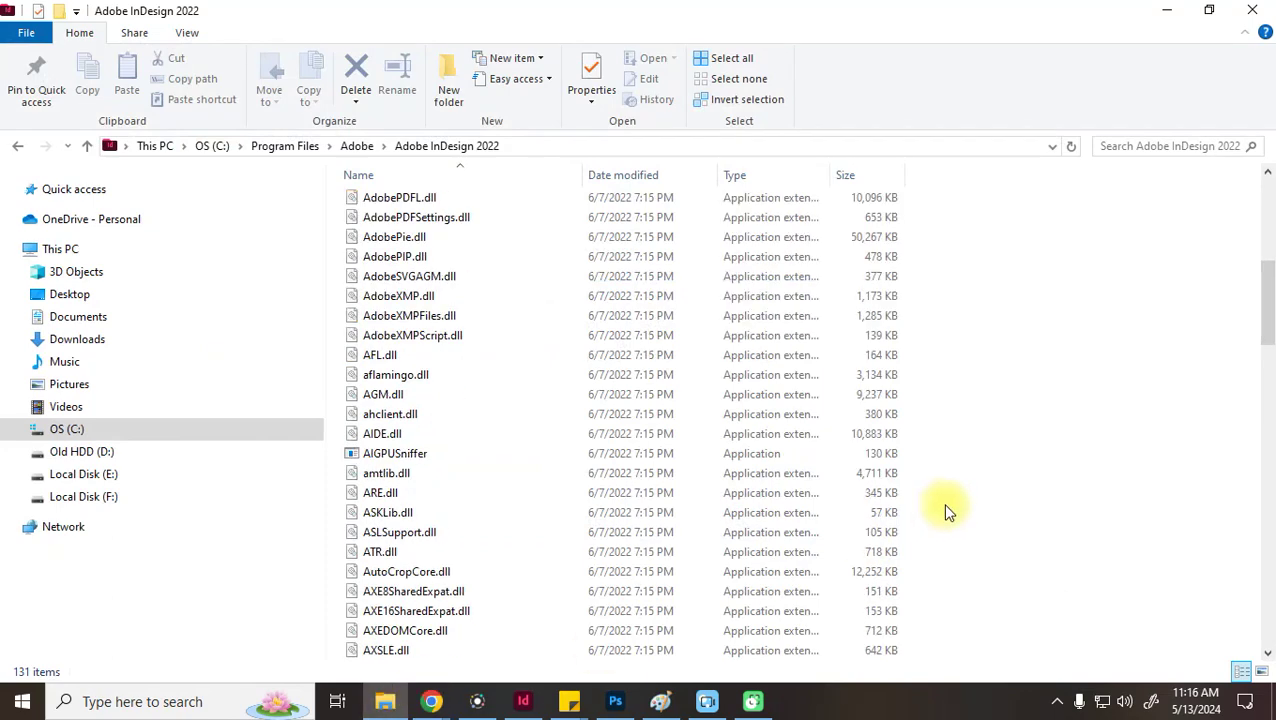
scroll(946, 510, "down", 8)
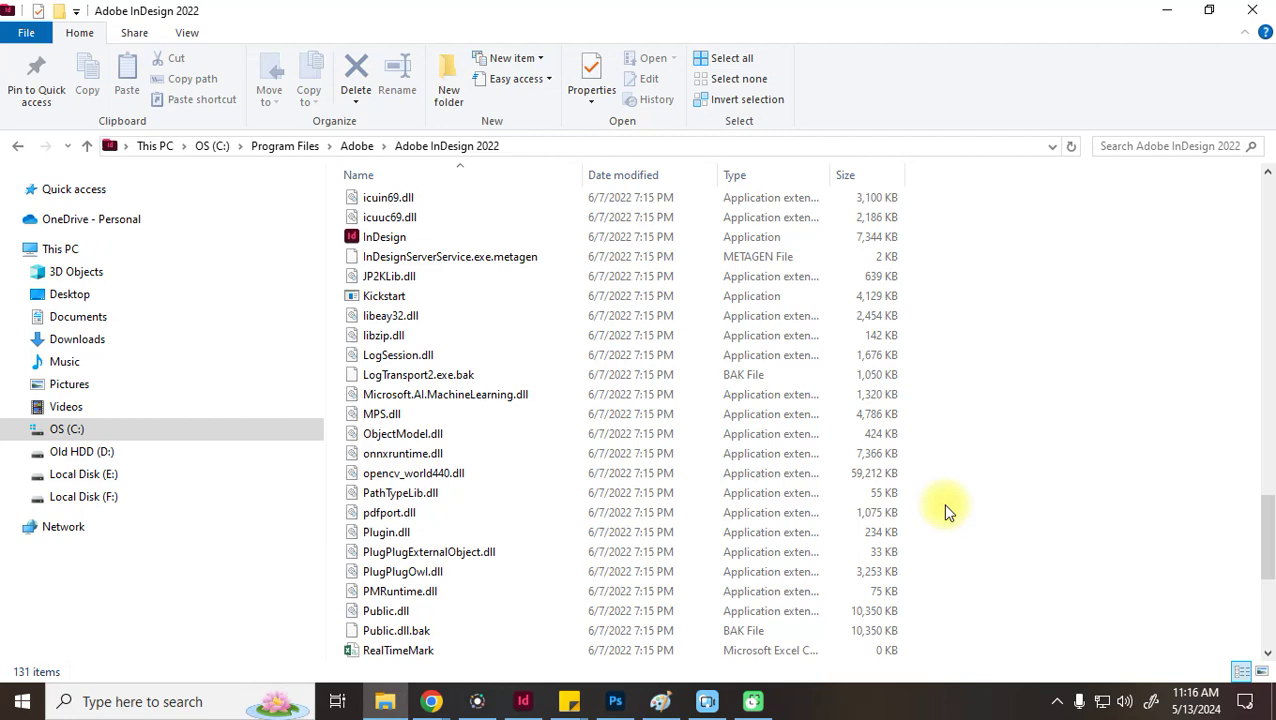
left_click(1251, 12)
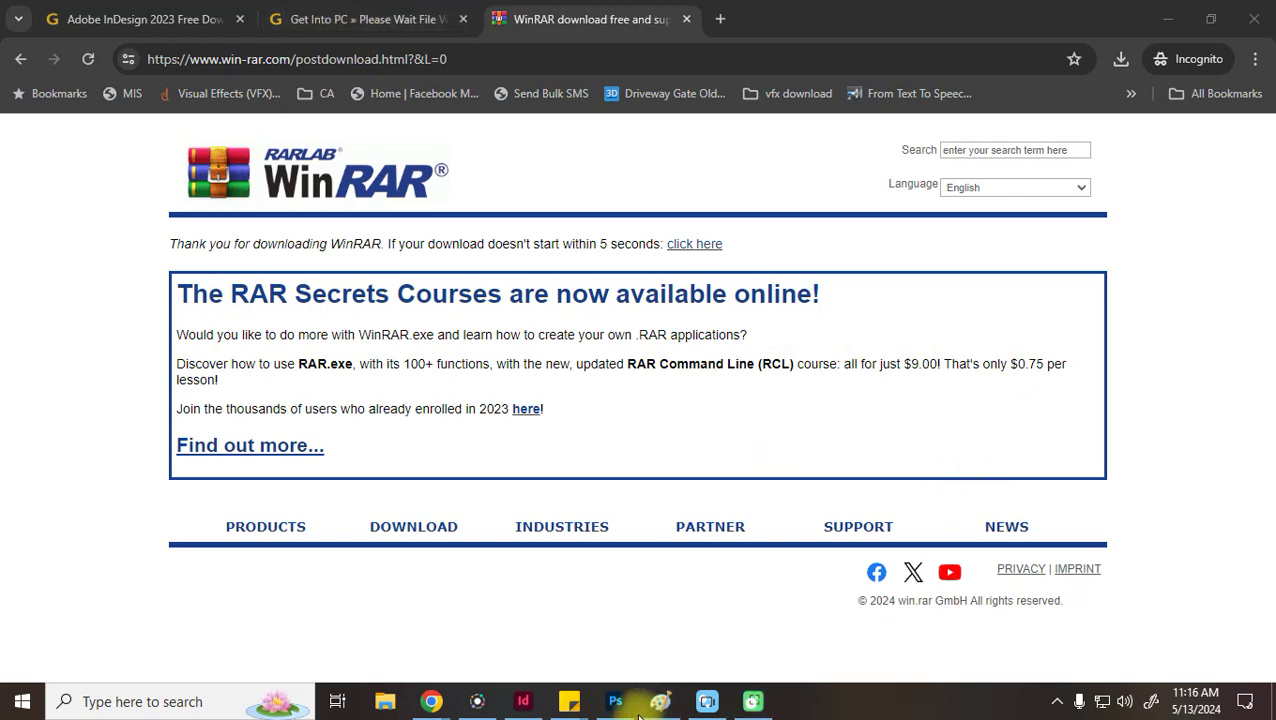
Return to the Adobe InDesign 2023 Free Download page on Get Into PC
left_click(382, 705)
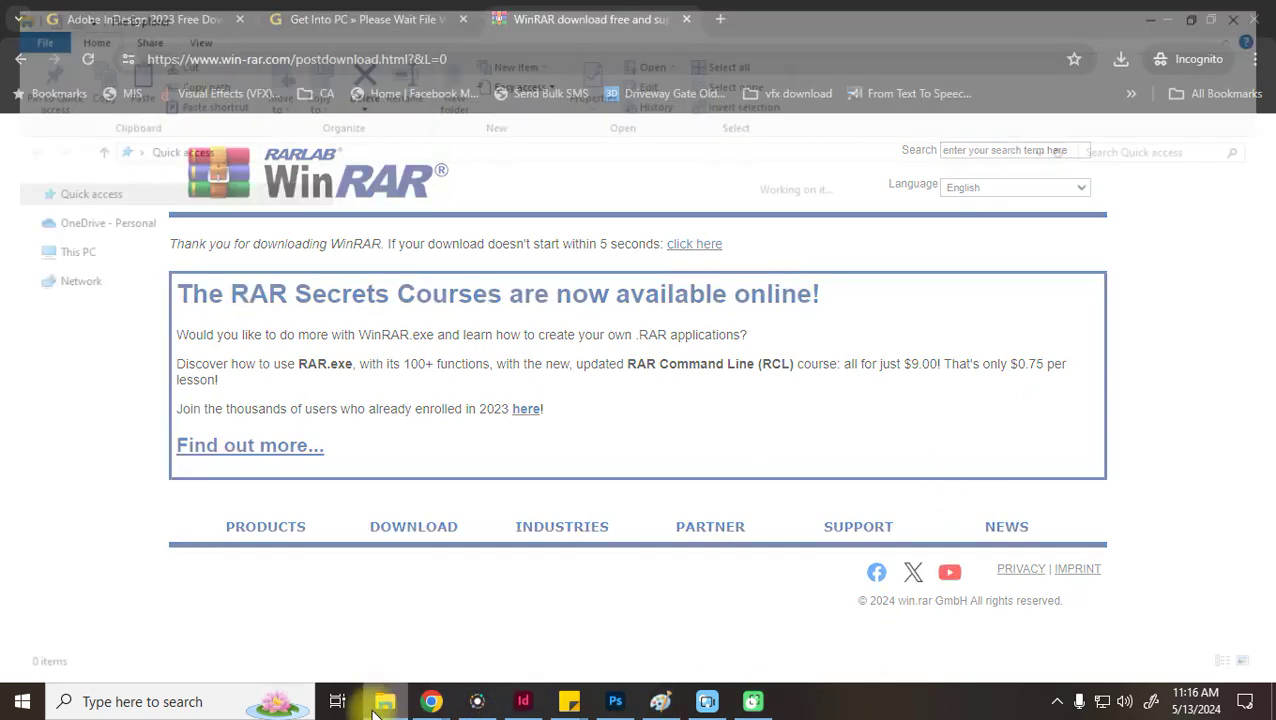
left_click(1266, 10)
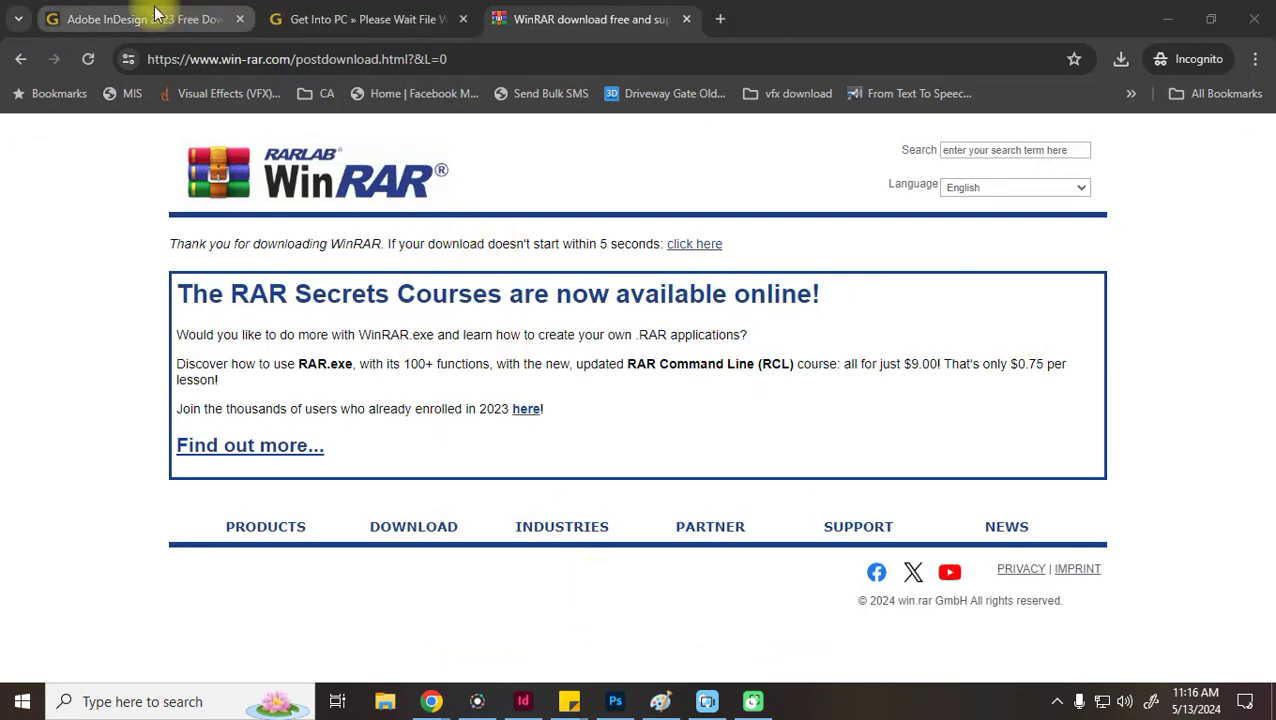
left_click(90, 18)
mouse_move(487, 703)
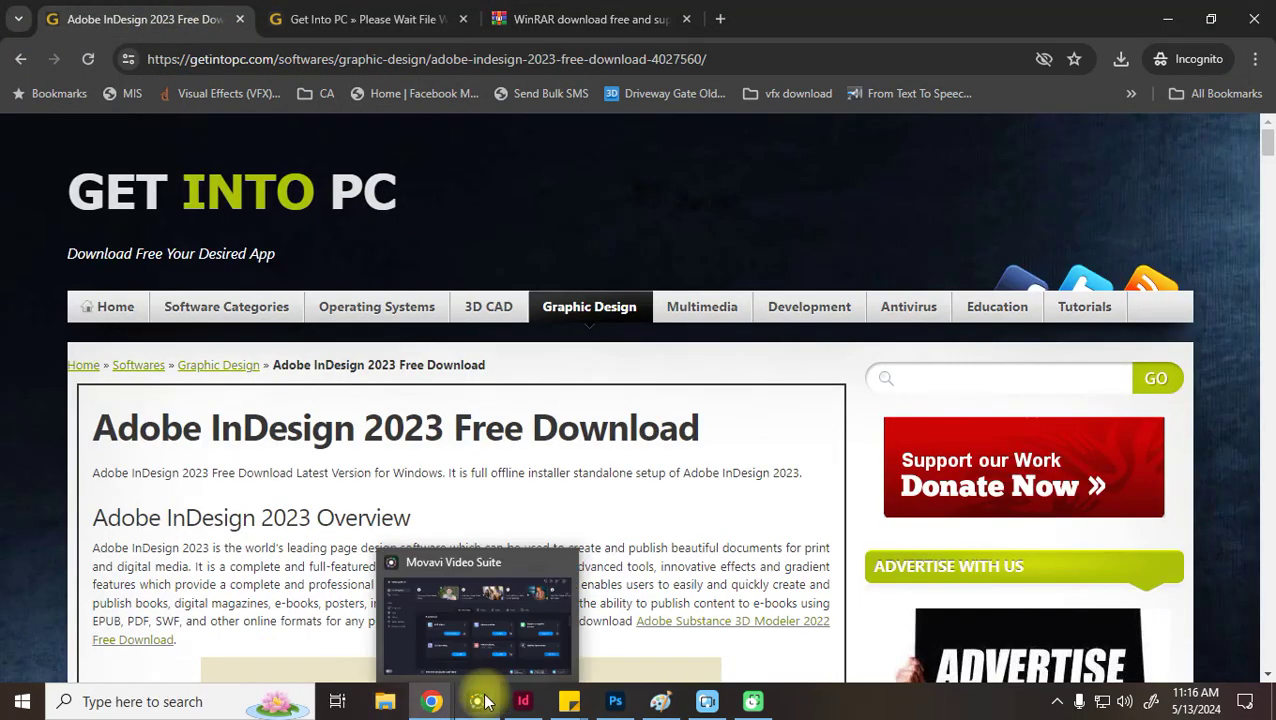
left_click(753, 701)
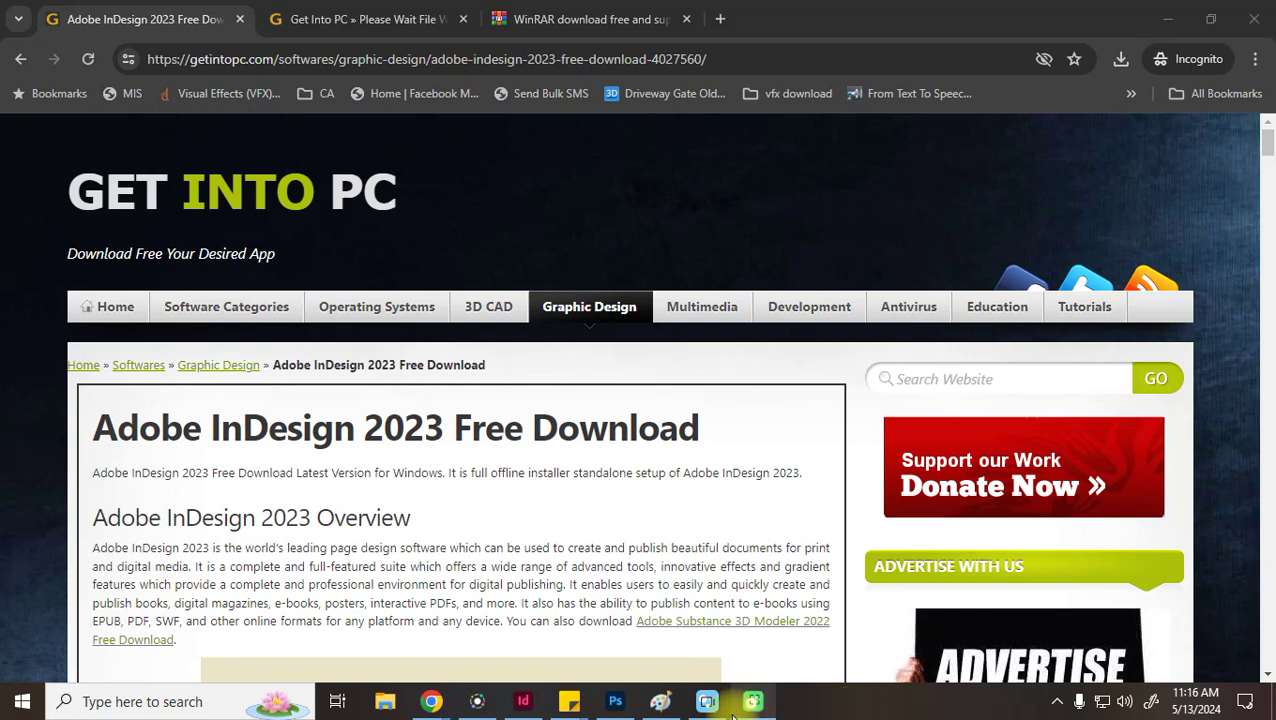